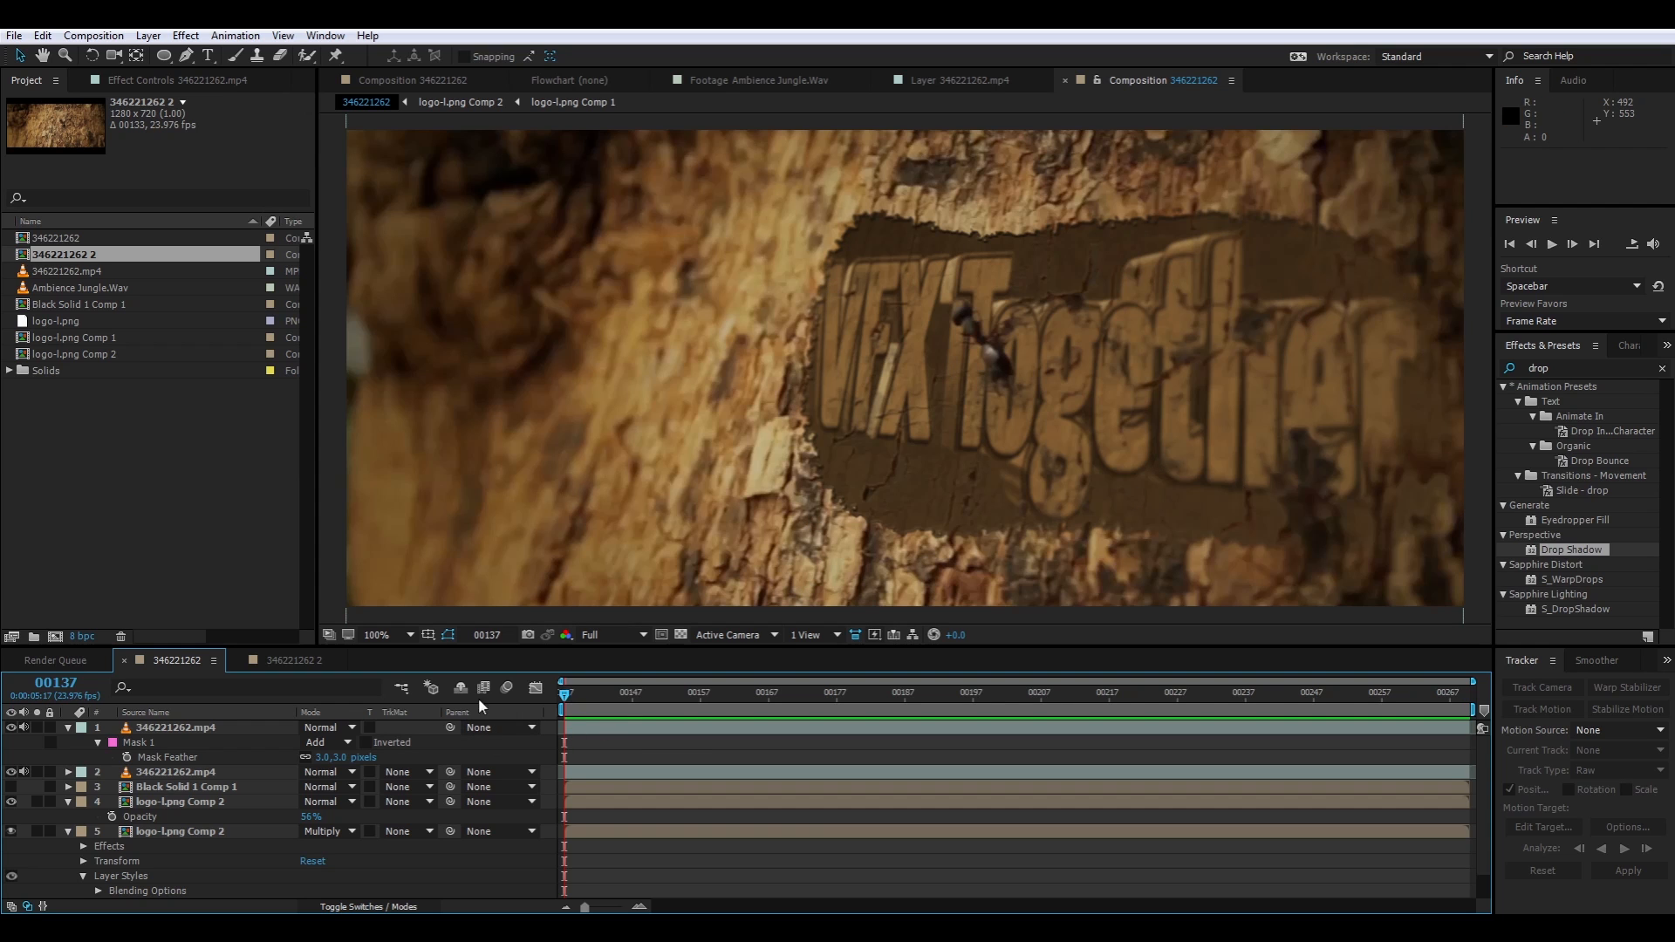
left_click(281, 660)
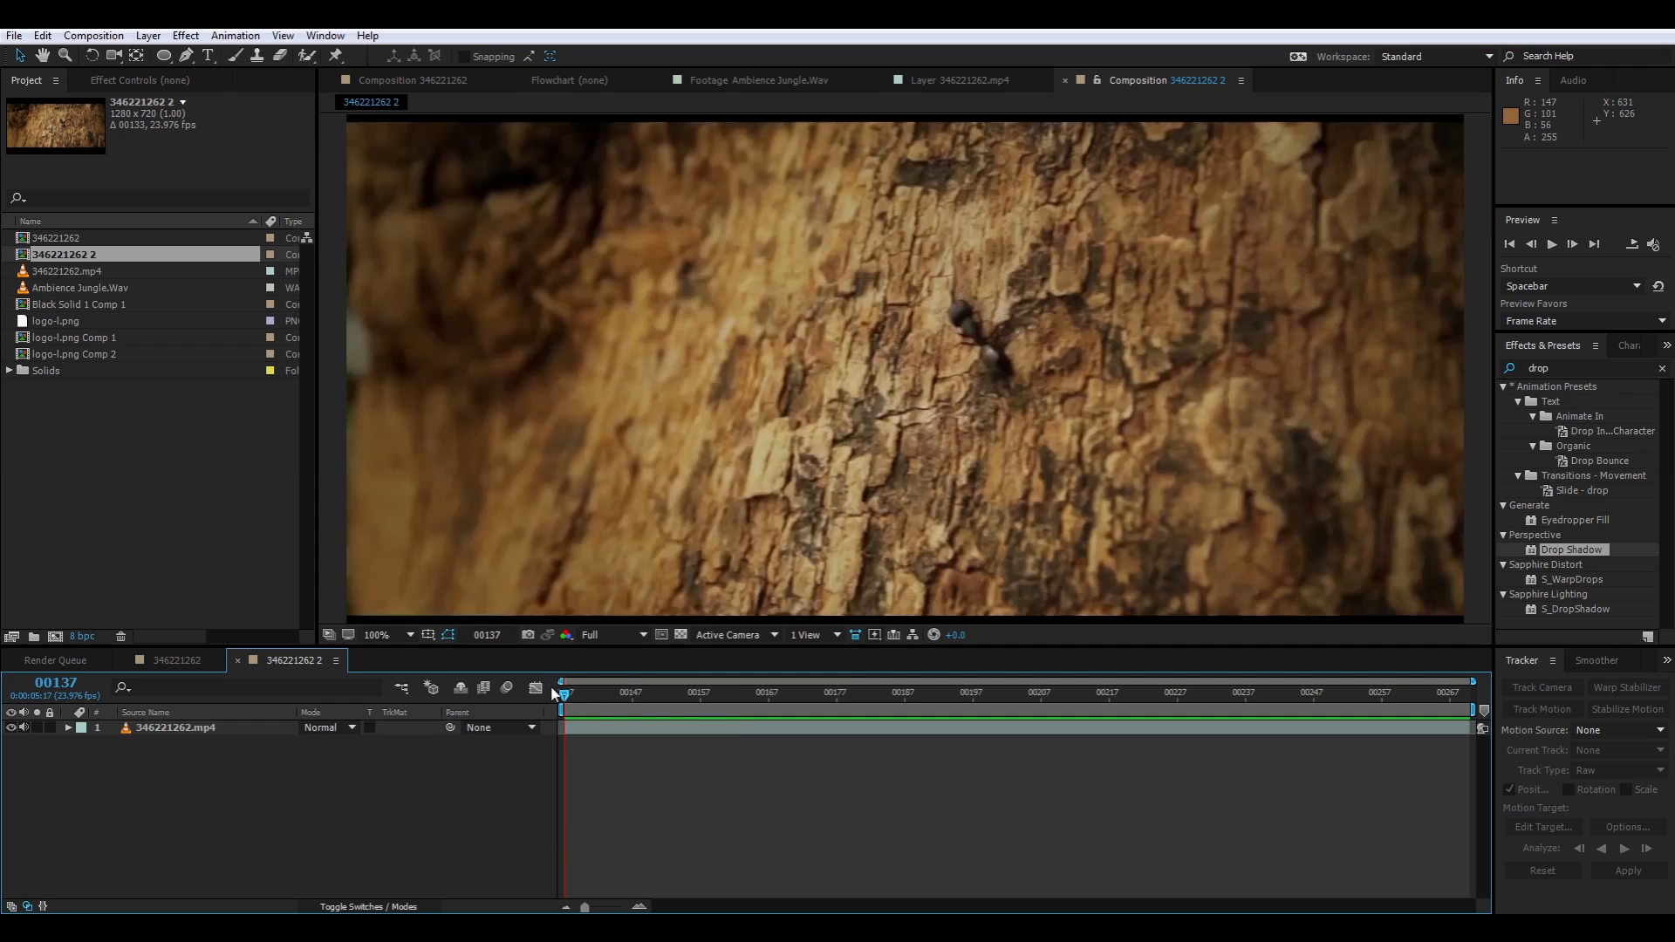
left_click_drag(565, 696, 469, 745)
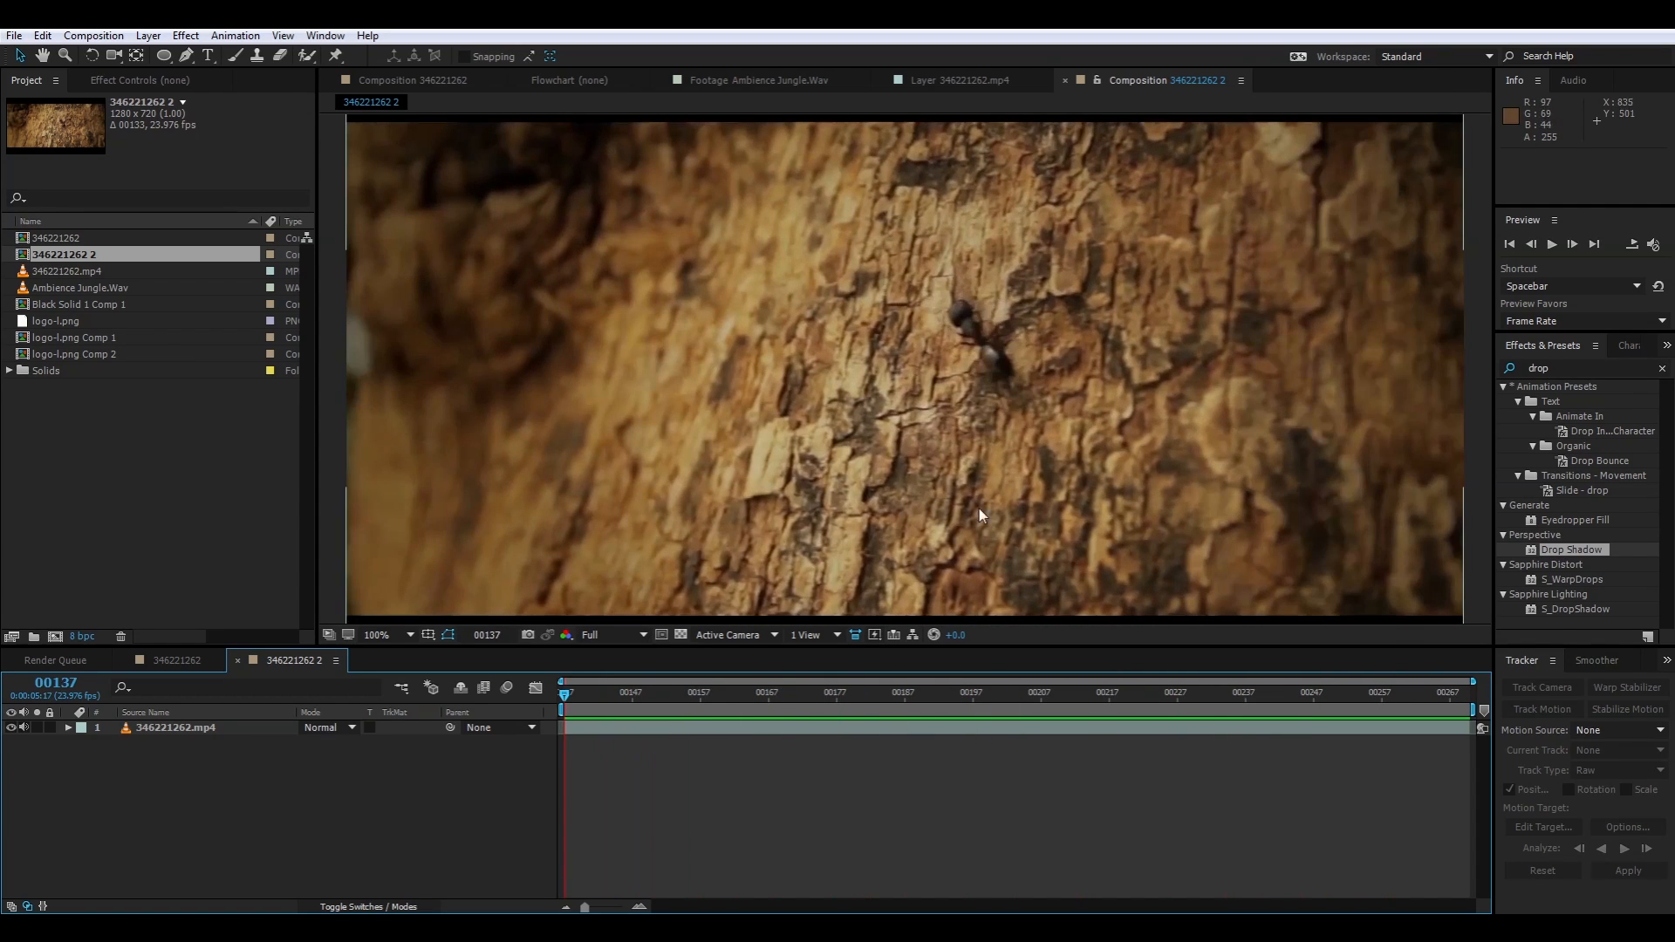
left_click(184, 493)
left_click_drag(54, 321, 145, 733)
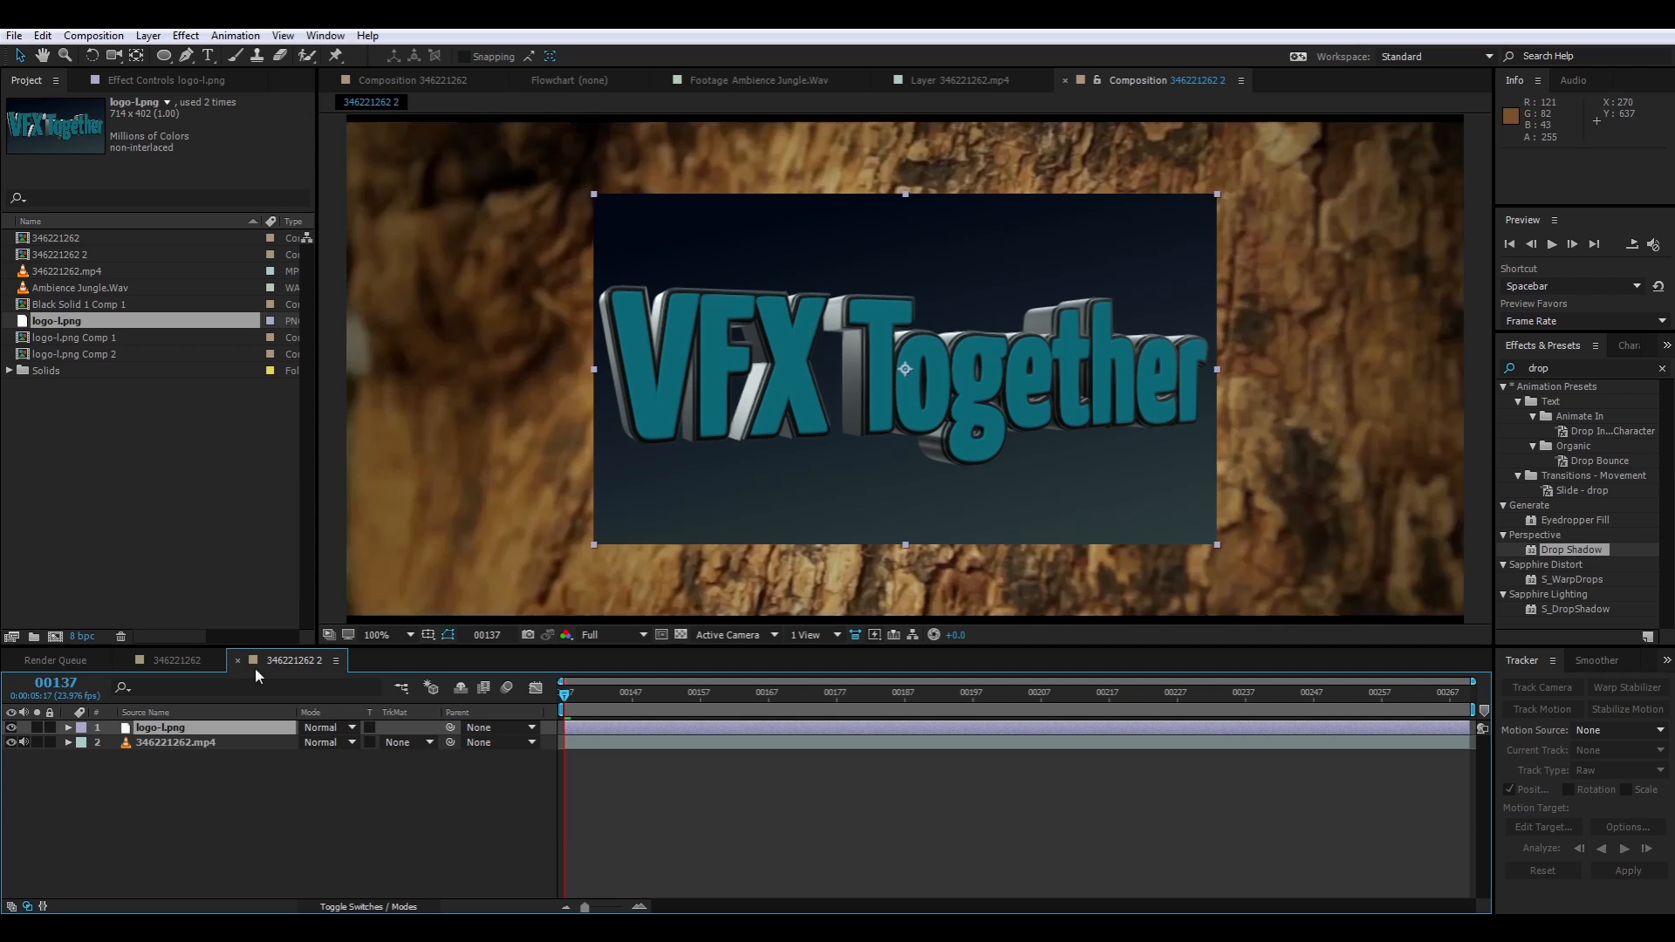
left_click_drag(940, 368, 996, 411)
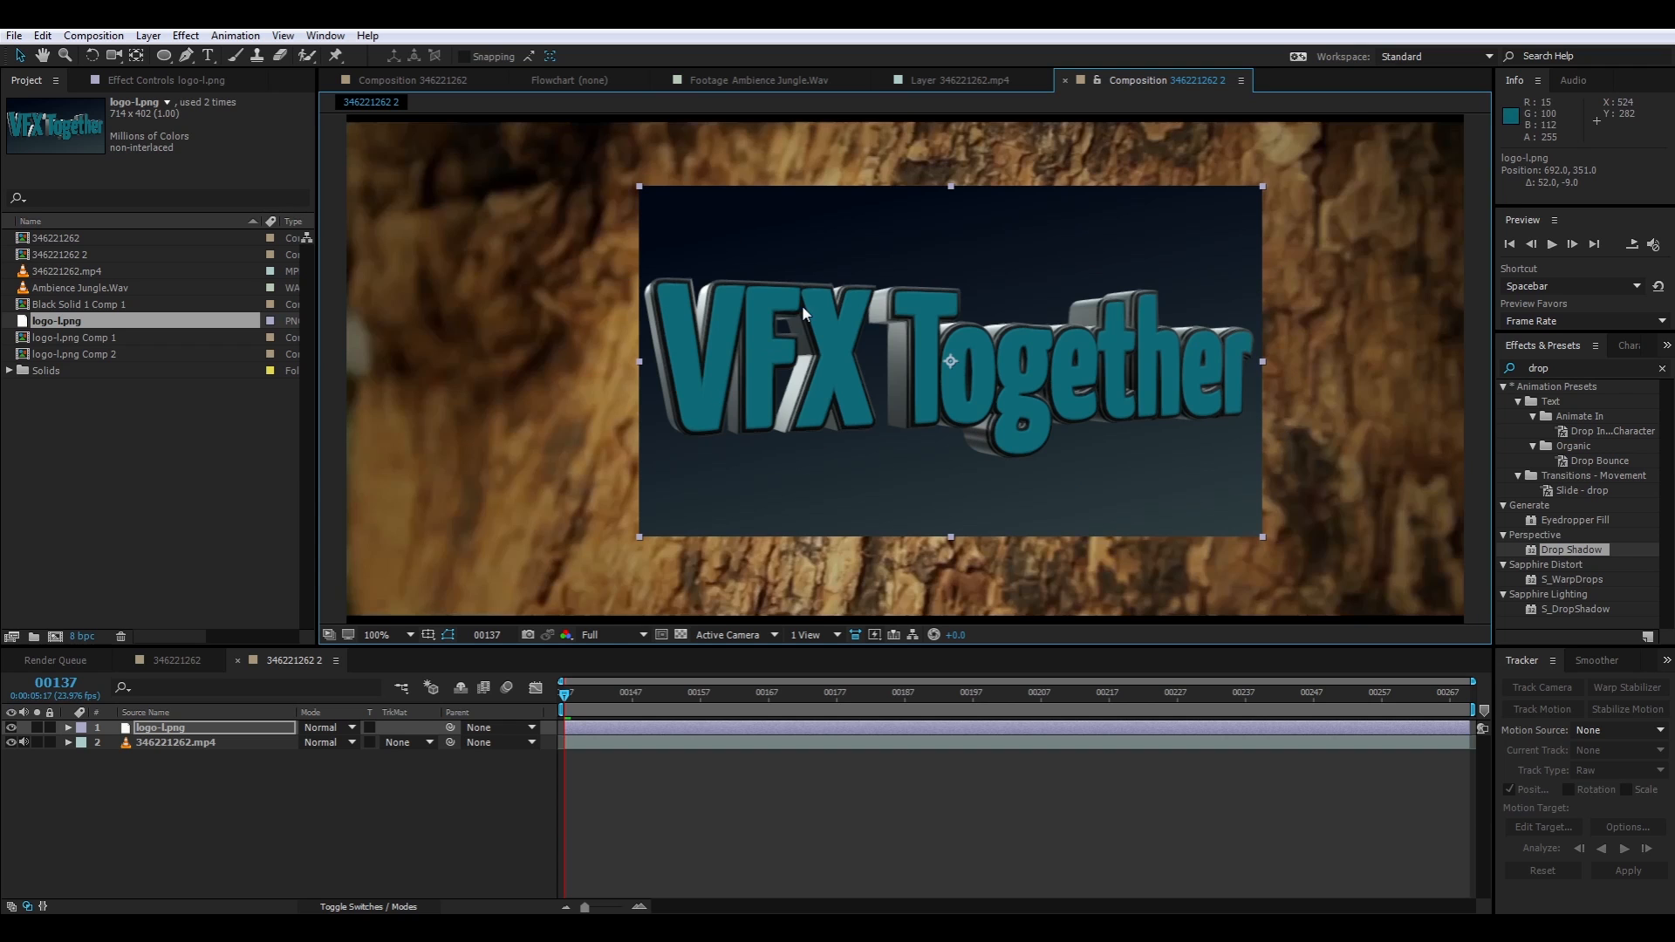
left_click_drag(803, 305, 804, 307)
left_click(187, 660)
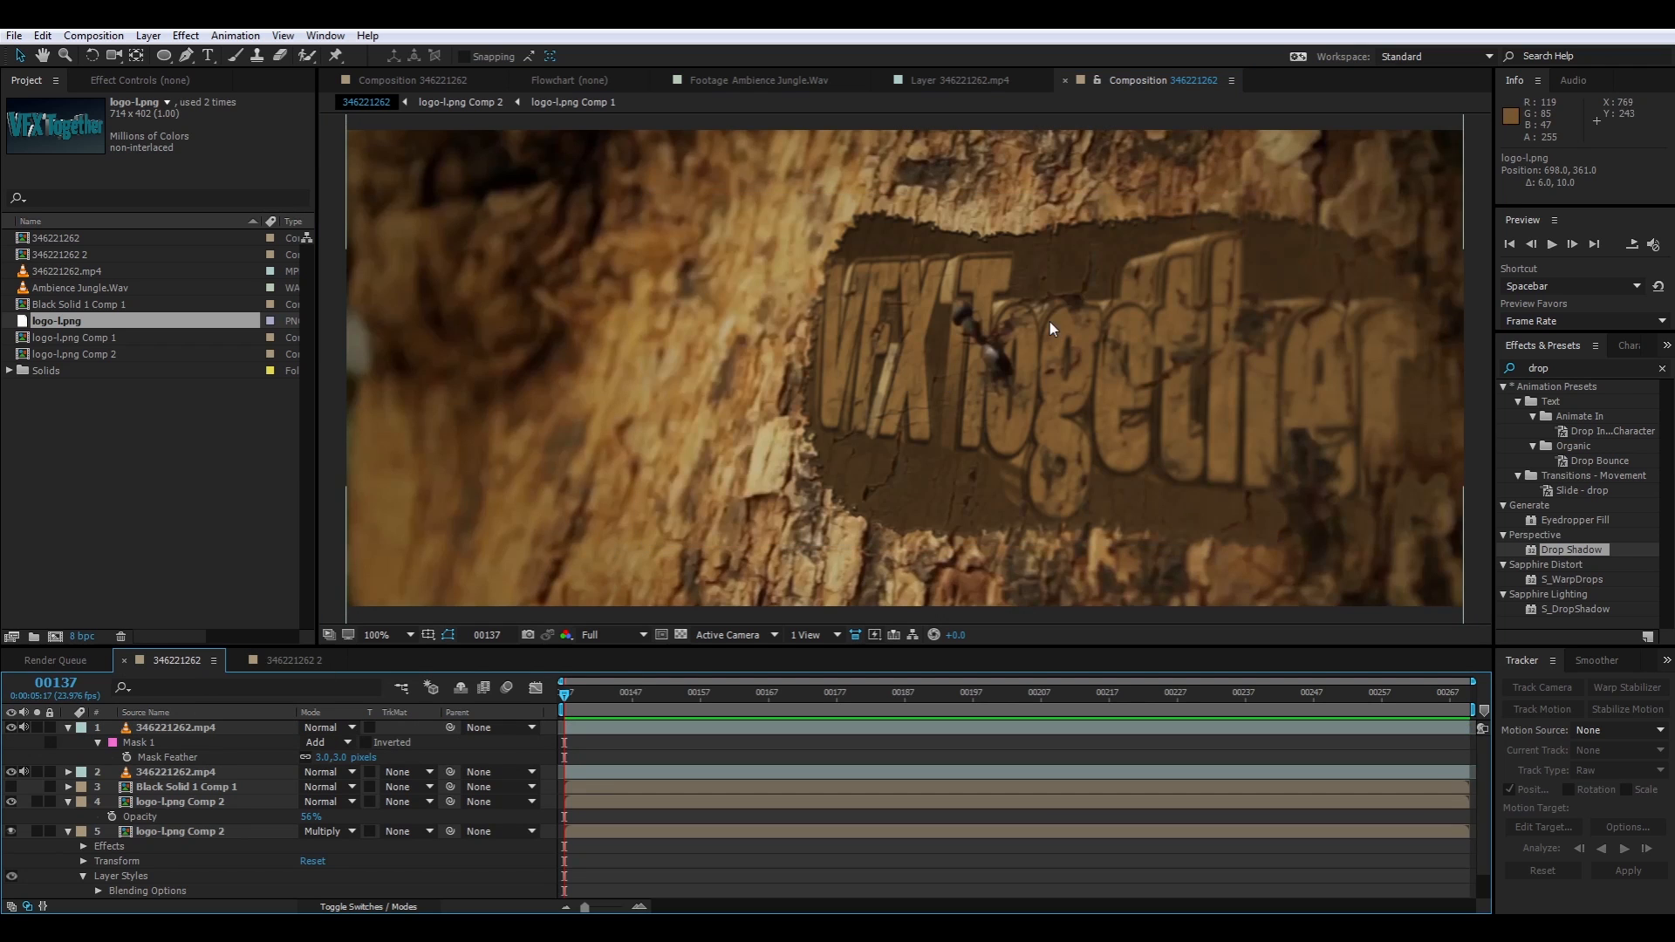
left_click_drag(565, 696, 1110, 719)
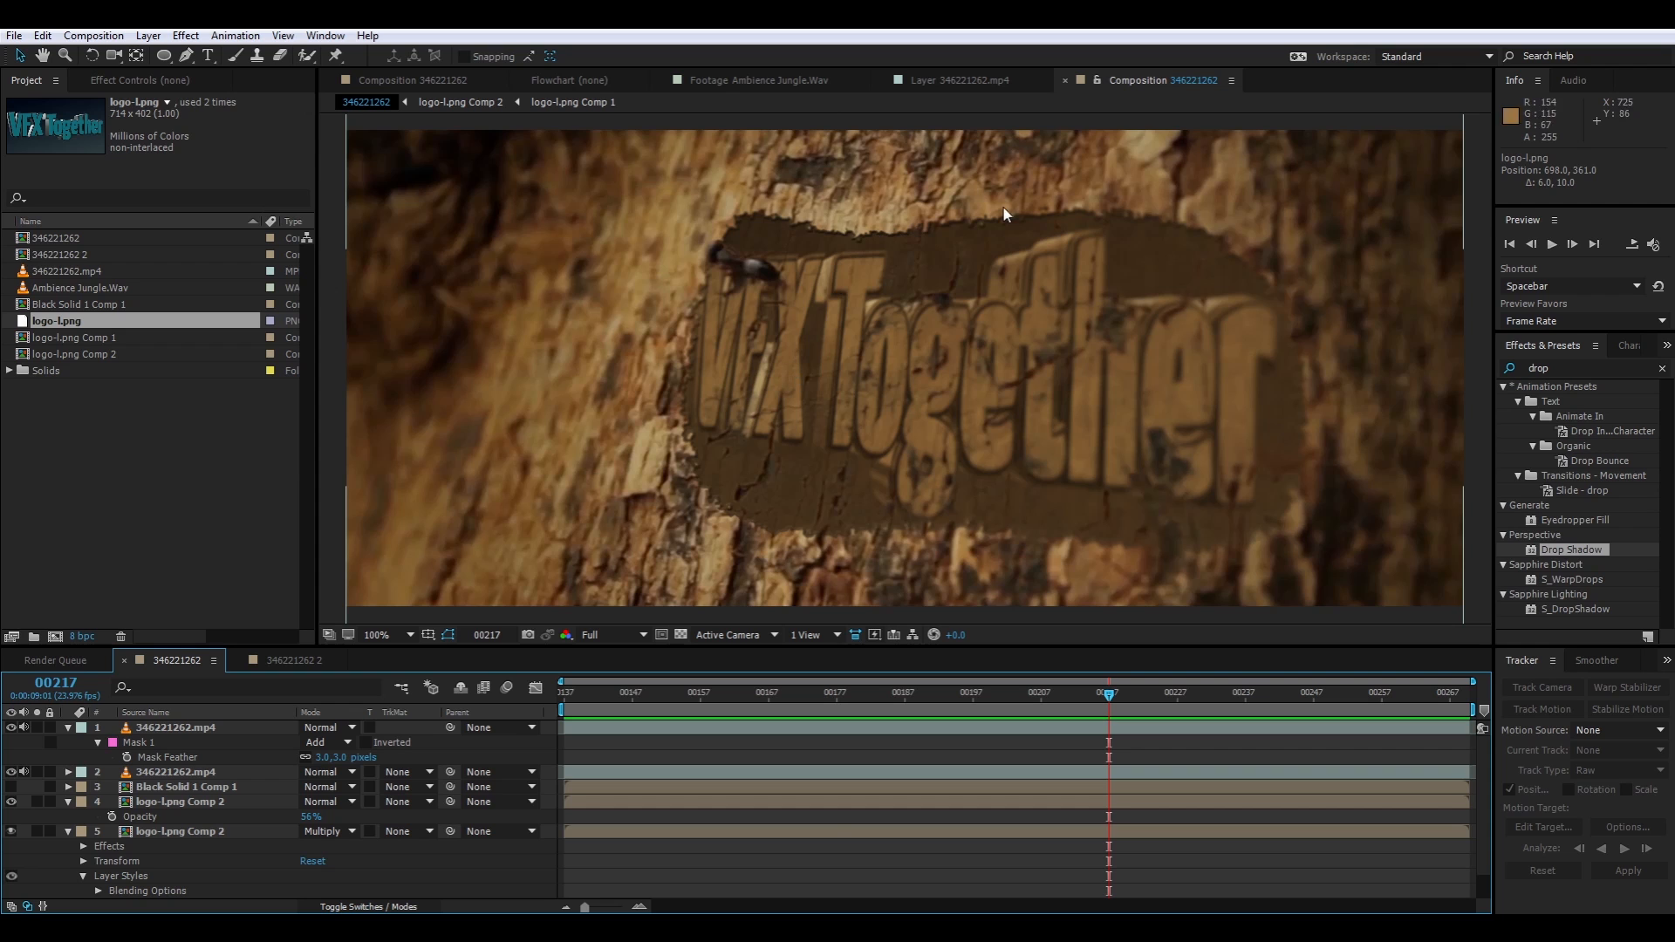
left_click(273, 663)
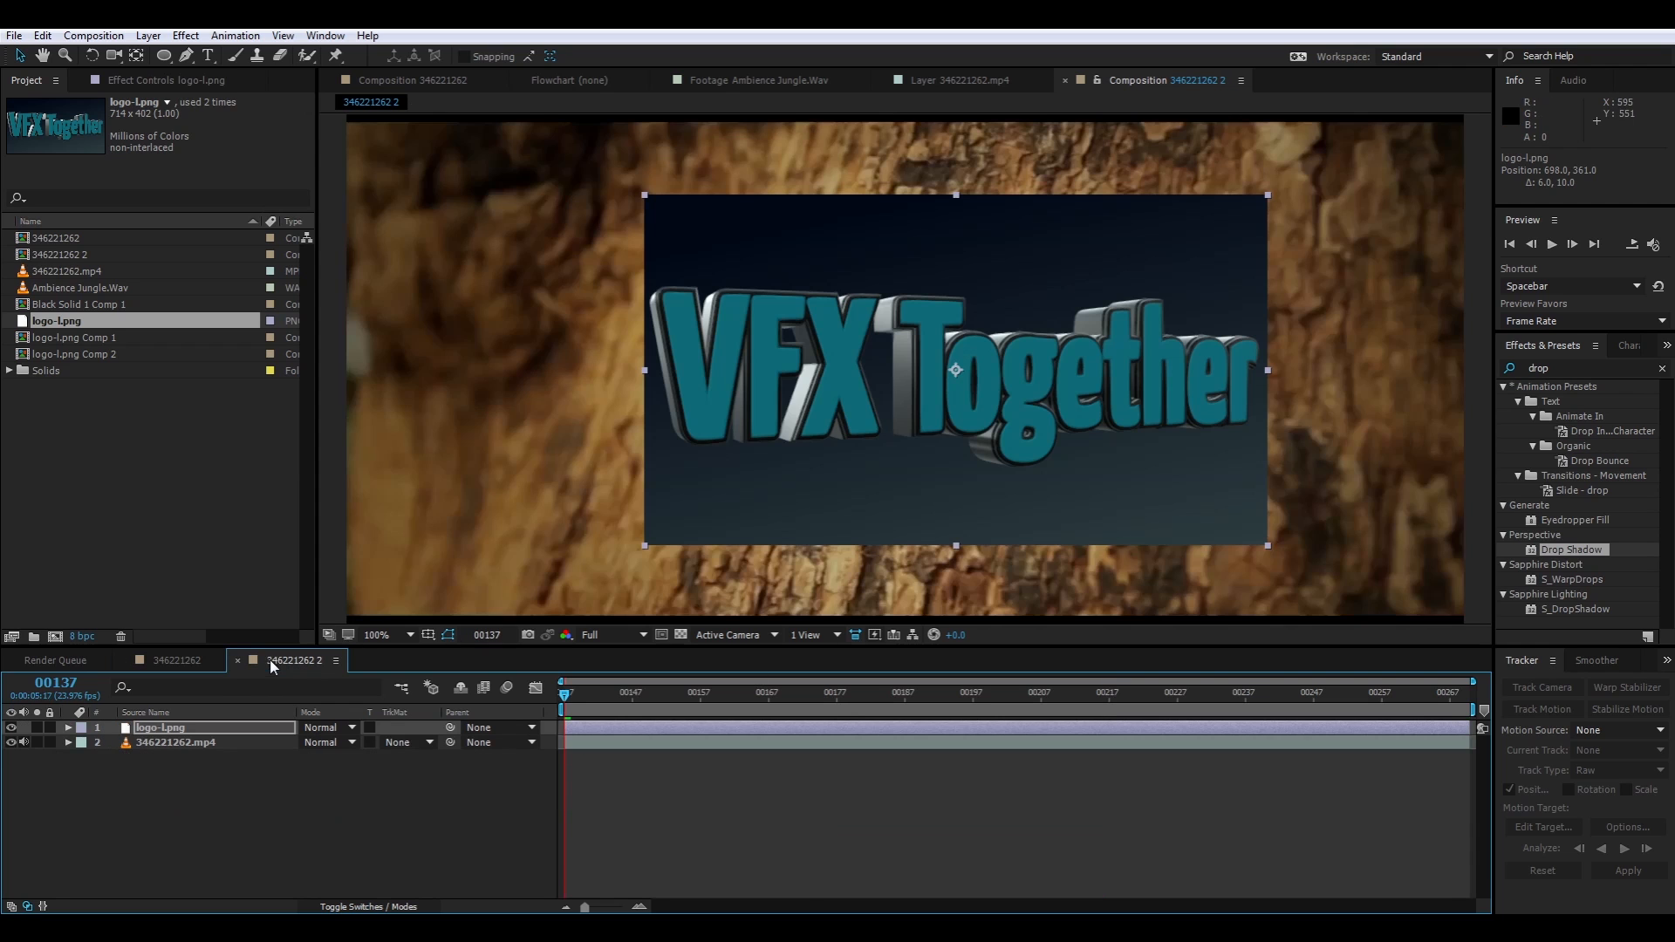
double_click(165, 57)
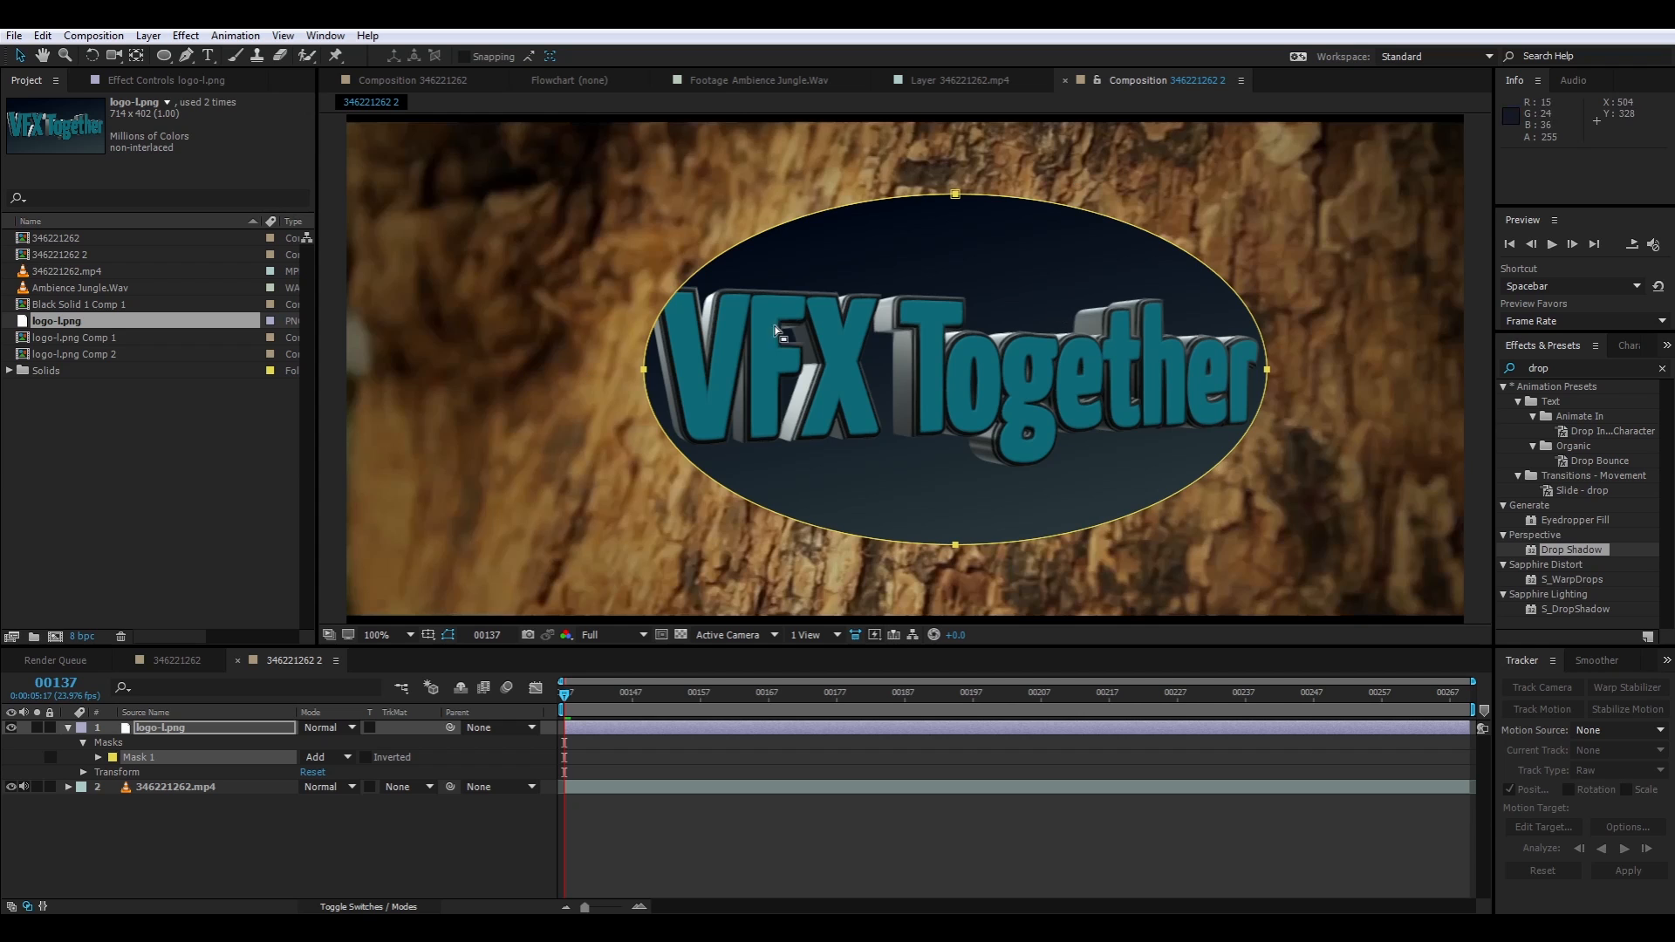
left_click(959, 199)
left_click(985, 186)
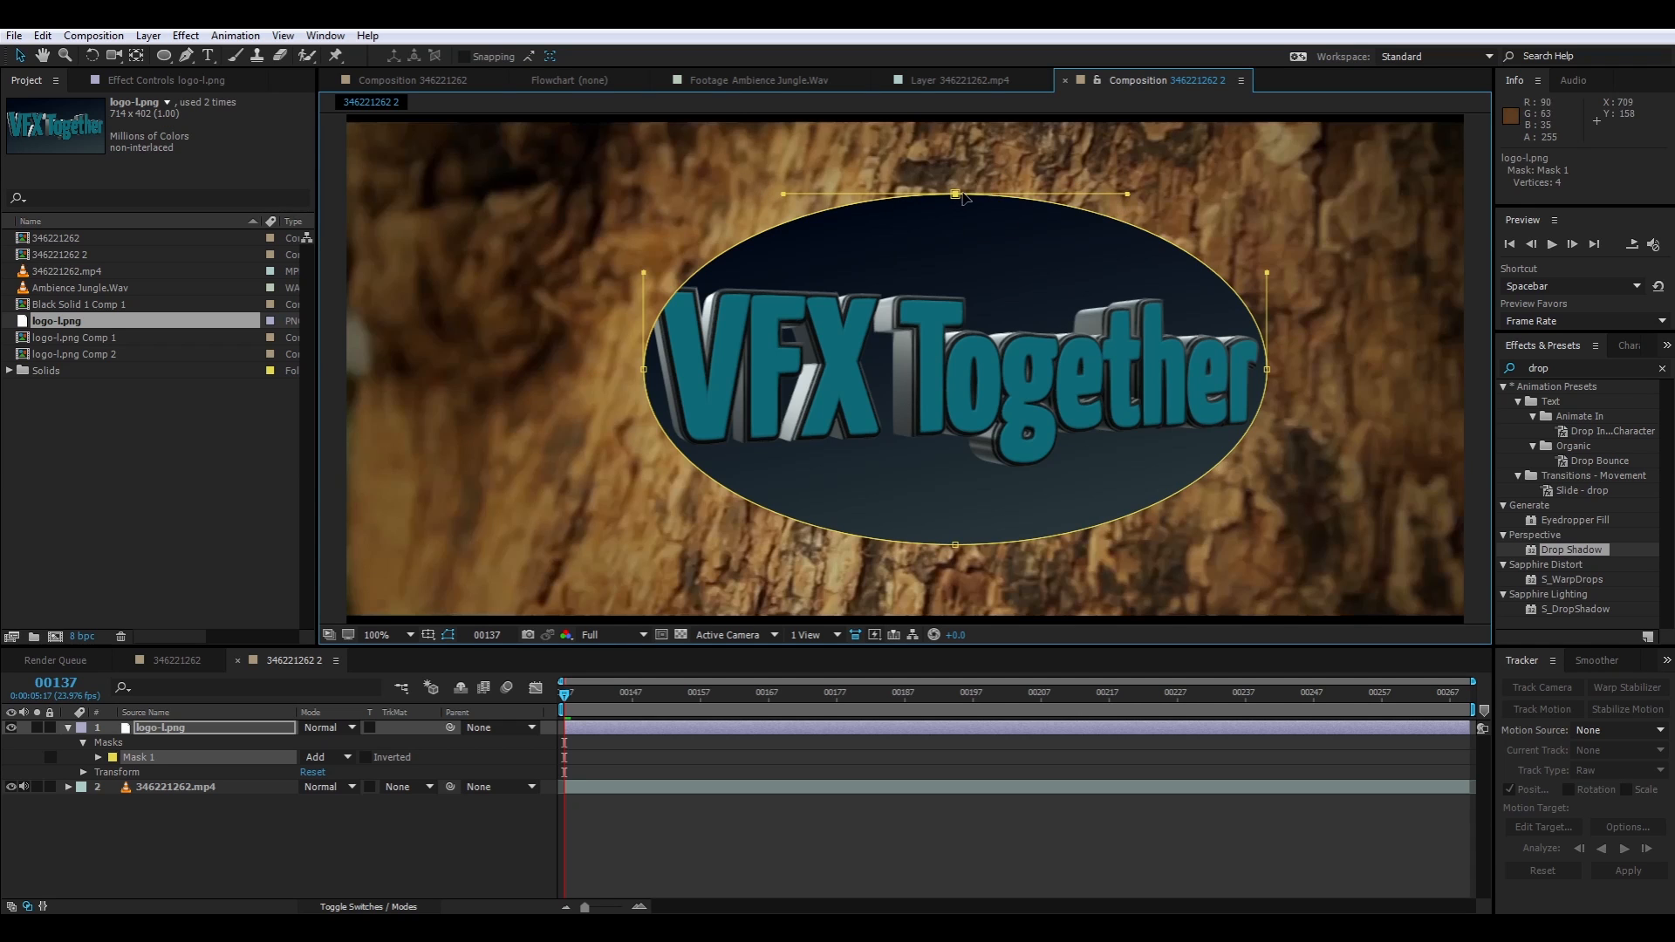
left_click_drag(956, 194, 955, 246)
left_click_drag(782, 246, 782, 164)
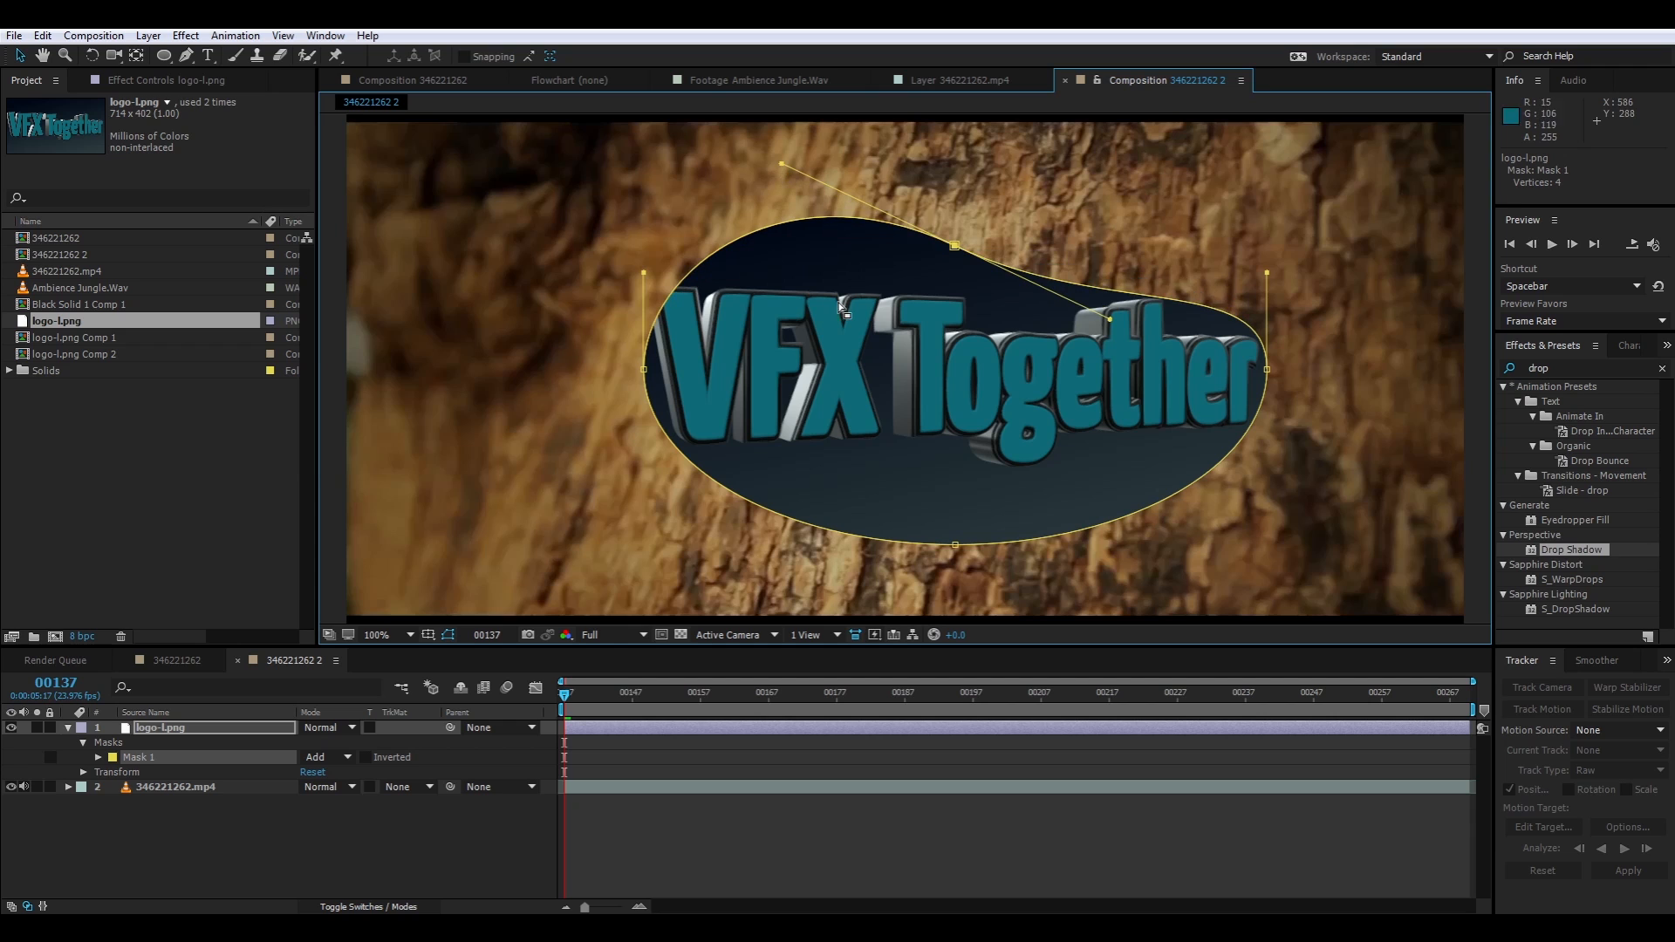
left_click_drag(642, 274, 624, 207)
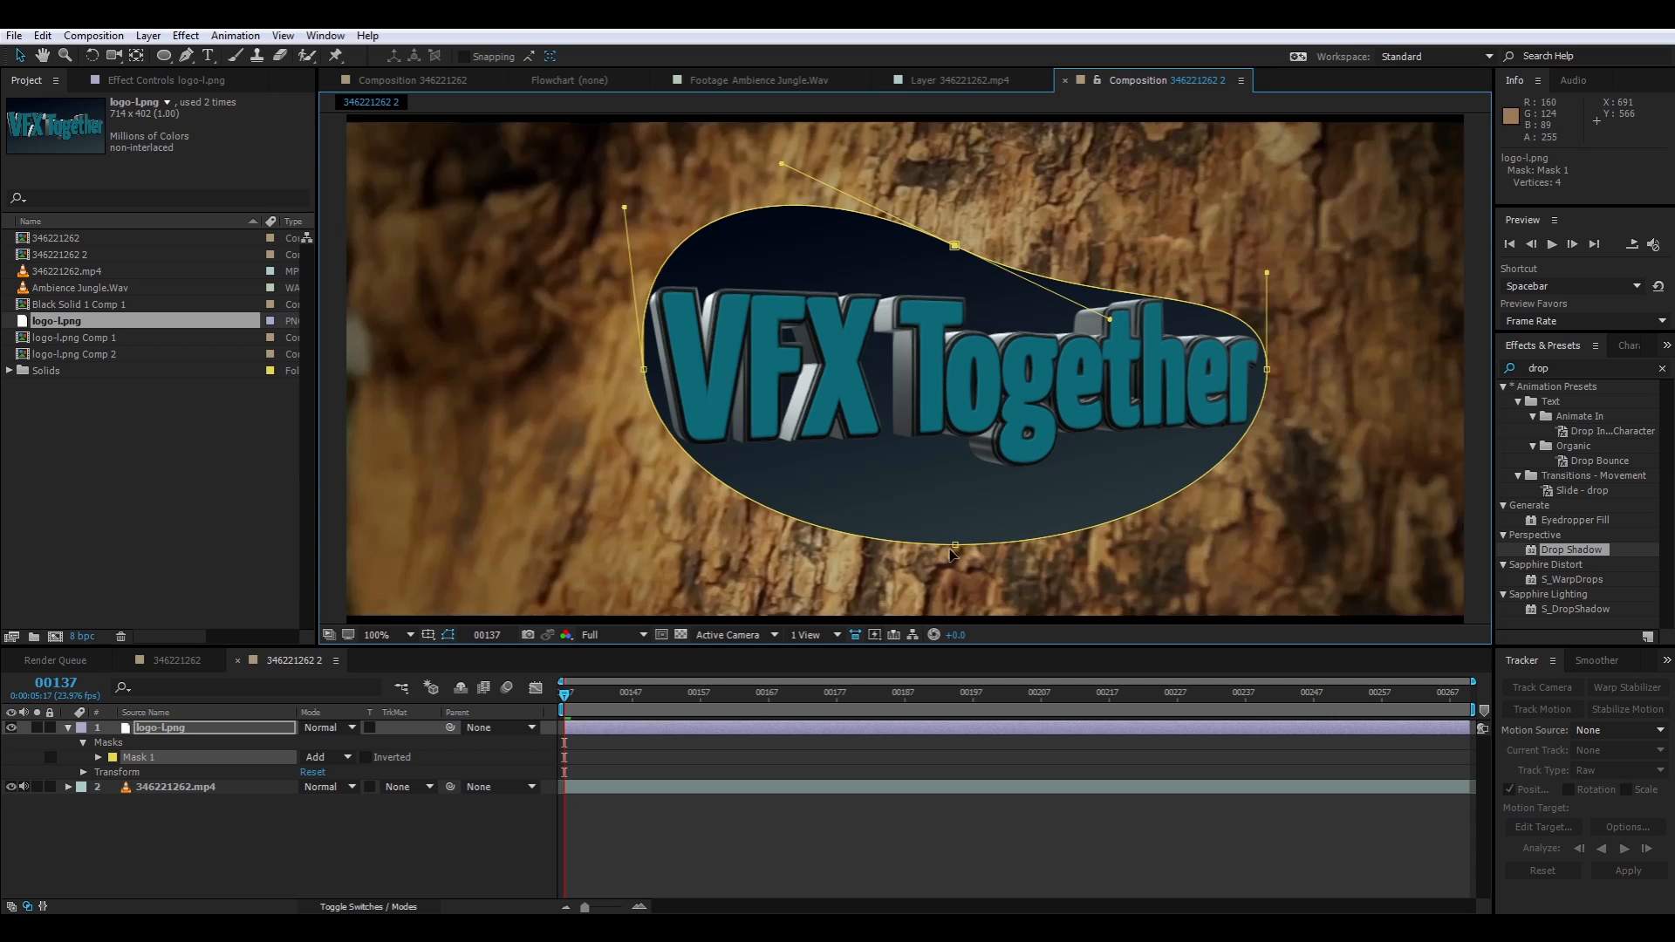
Reshape the logo mask's lower edge to follow the lettering and fine-tune its upper and left curves
left_click(956, 545)
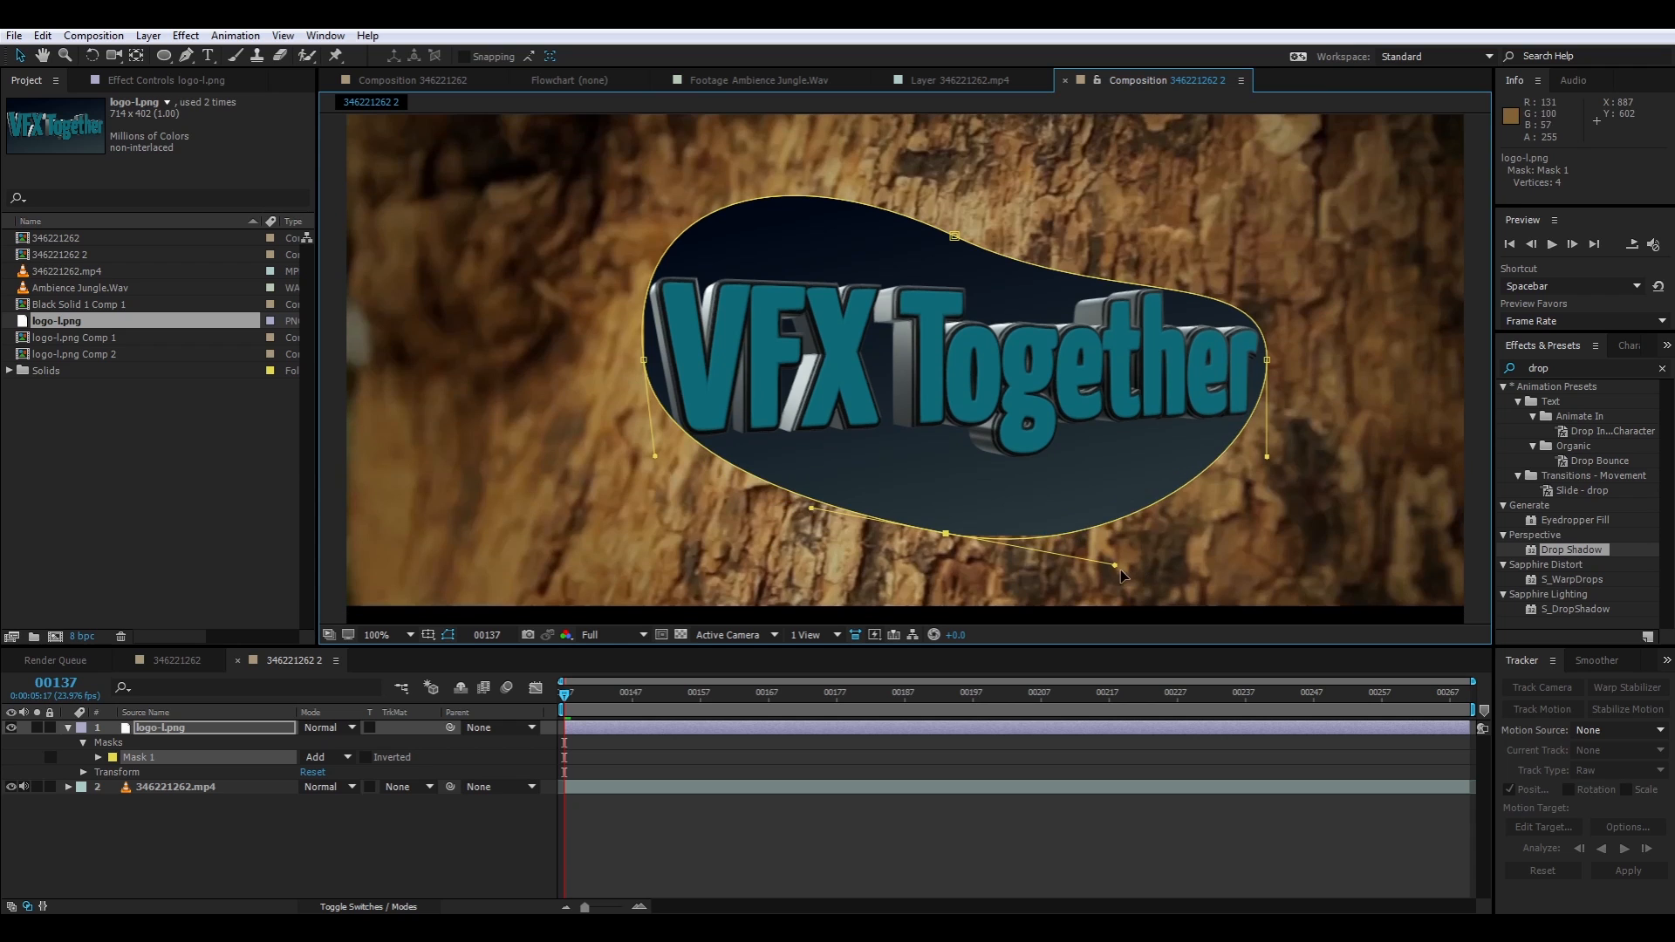
left_click_drag(1117, 567, 1023, 587)
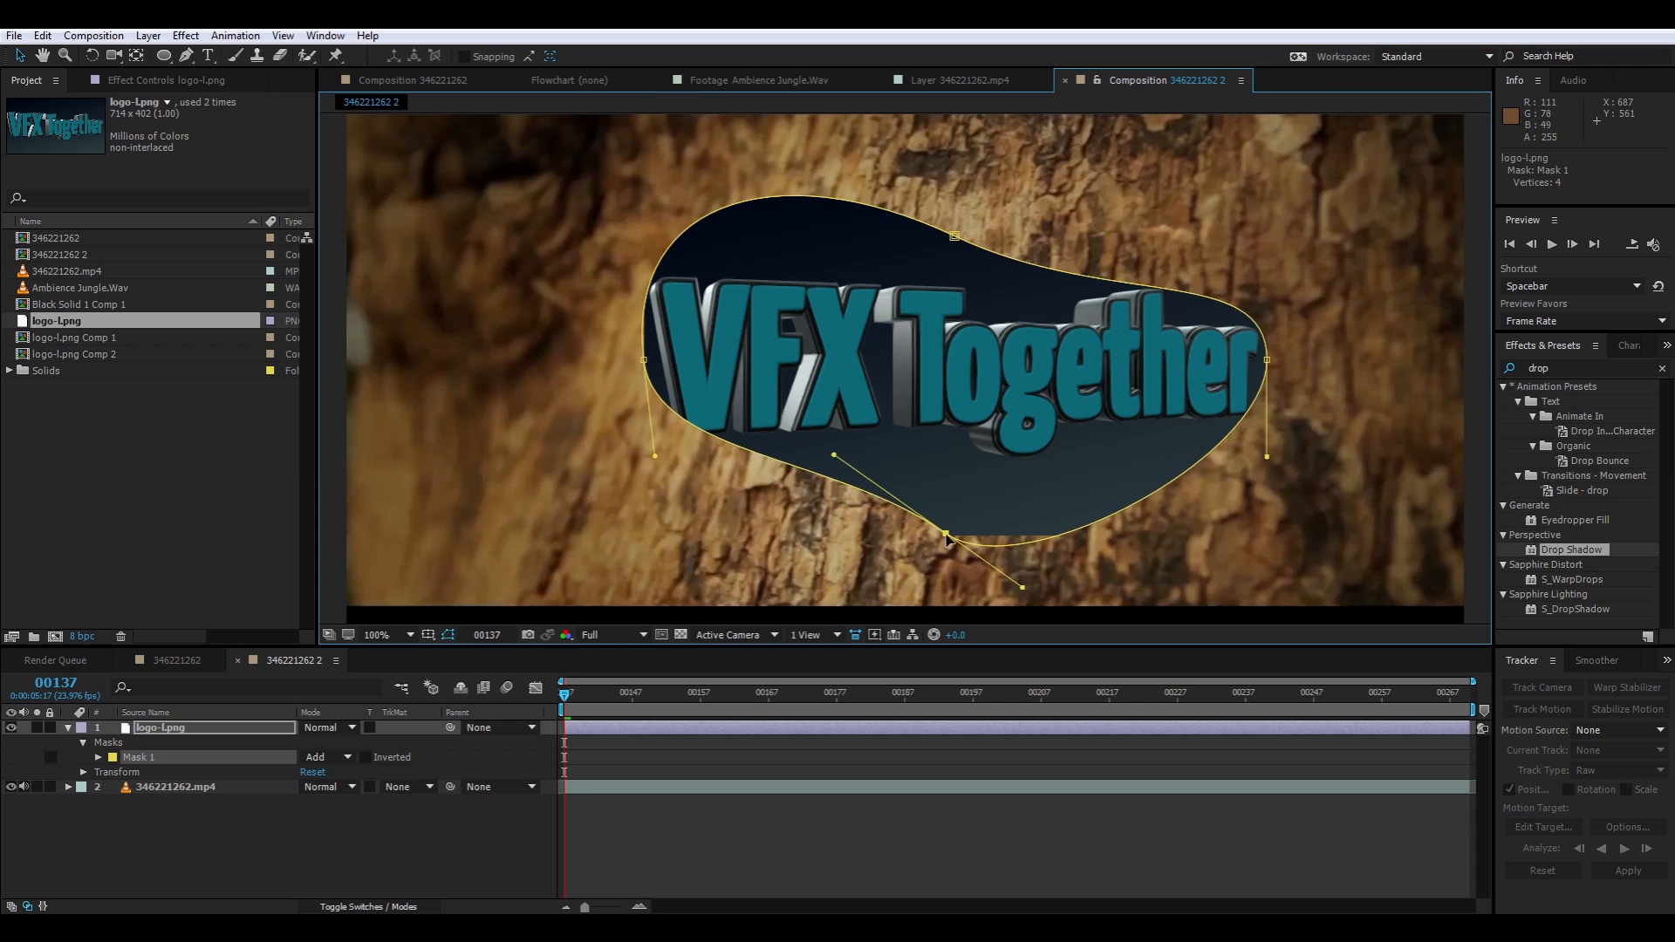
left_click_drag(946, 543, 986, 486)
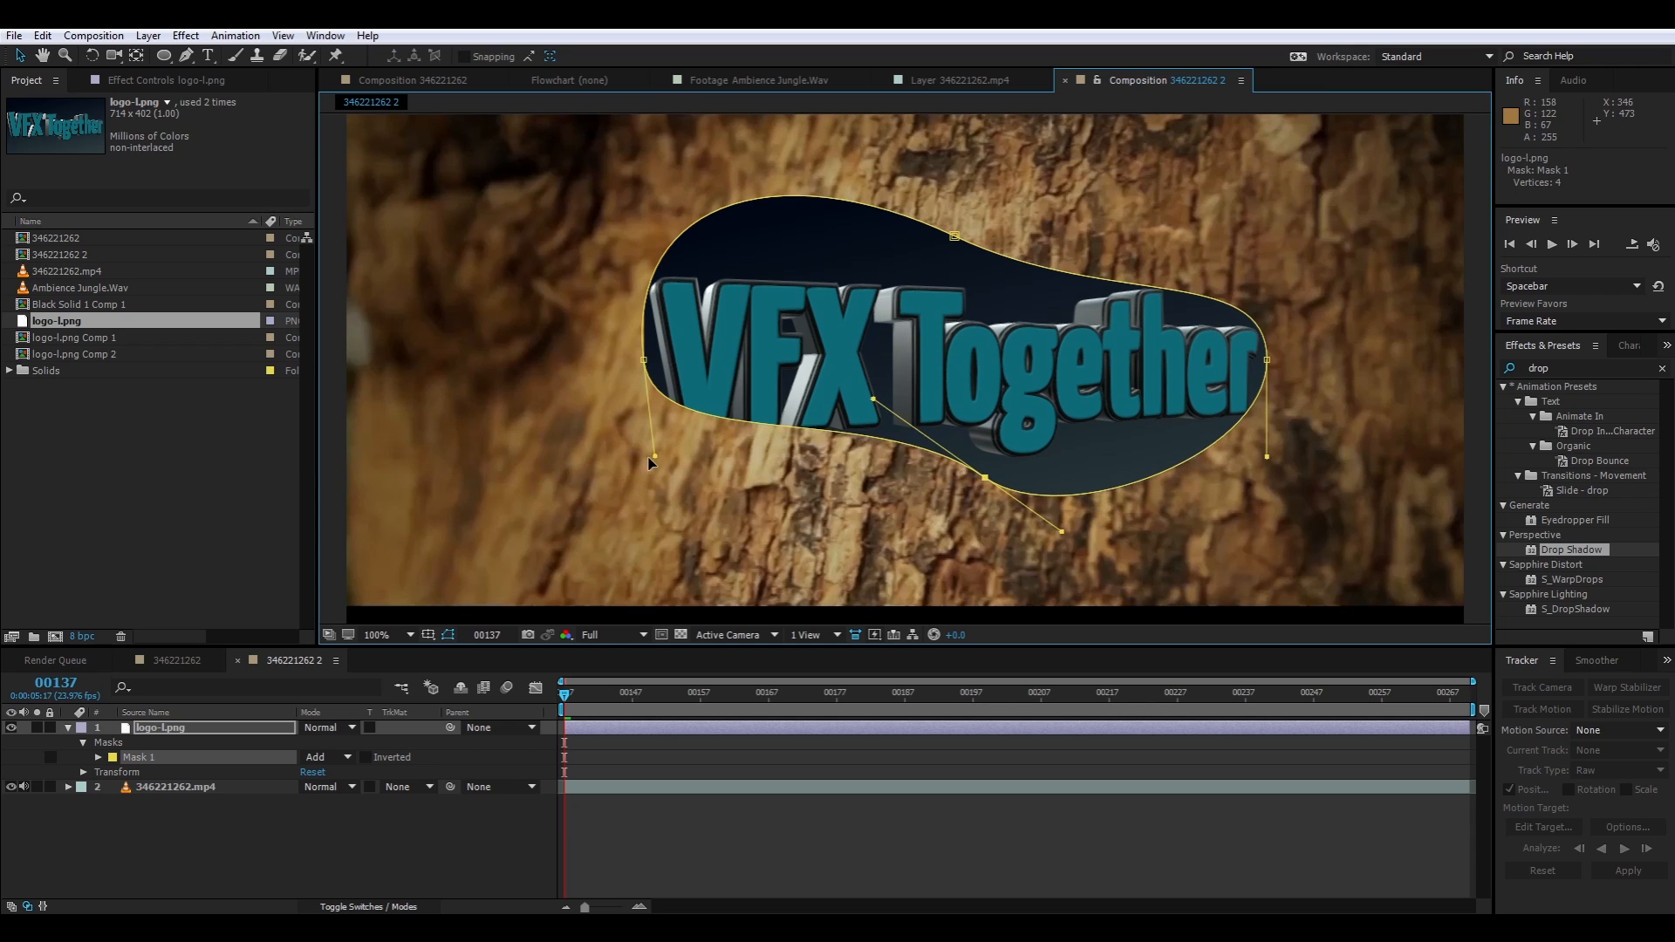
left_click_drag(656, 462, 657, 573)
left_click(957, 236)
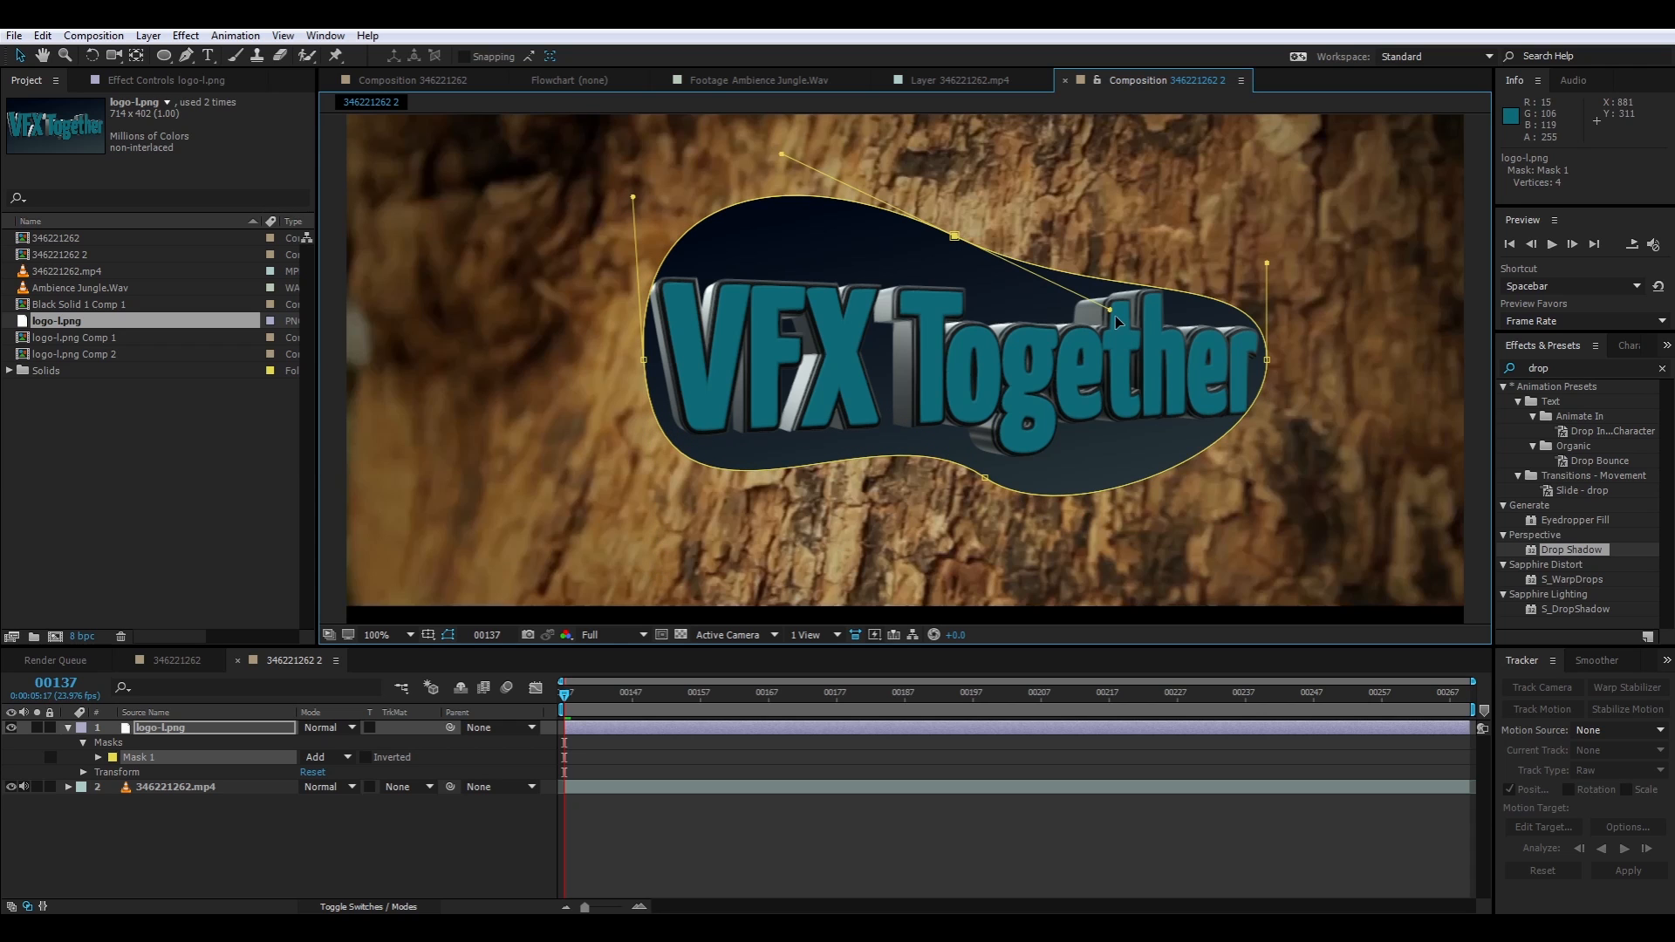
mouse_move(1110, 310)
left_mouse_down()
mouse_move(1160, 349)
mouse_move(1110, 297)
left_mouse_up()
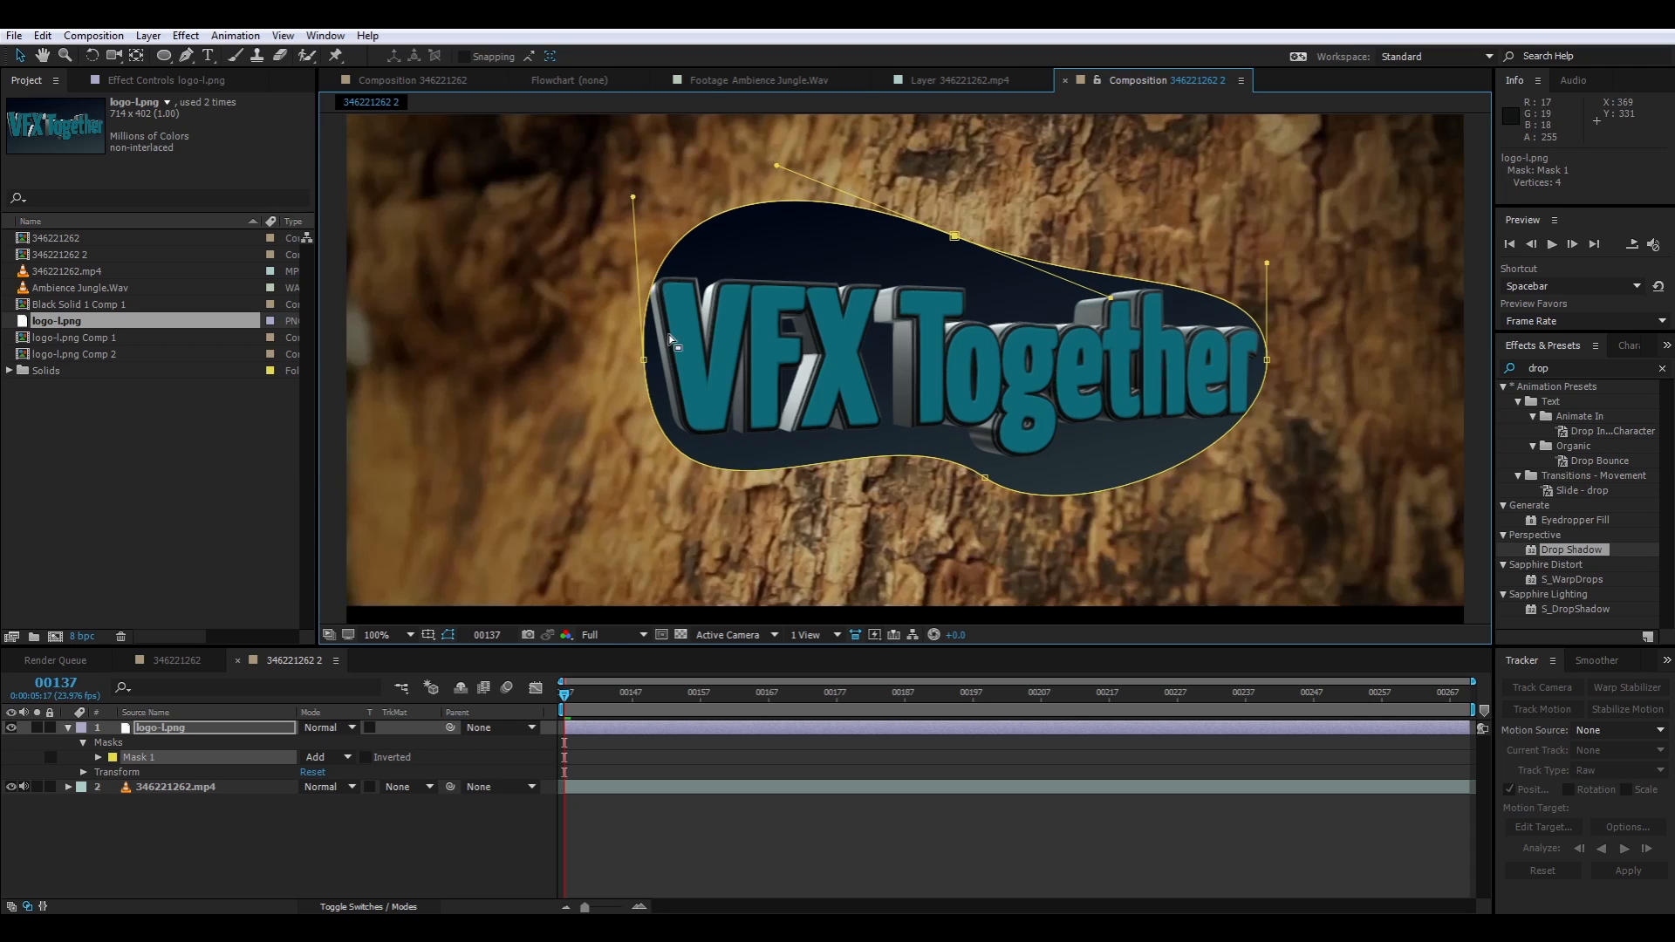
left_click_drag(646, 367, 649, 355)
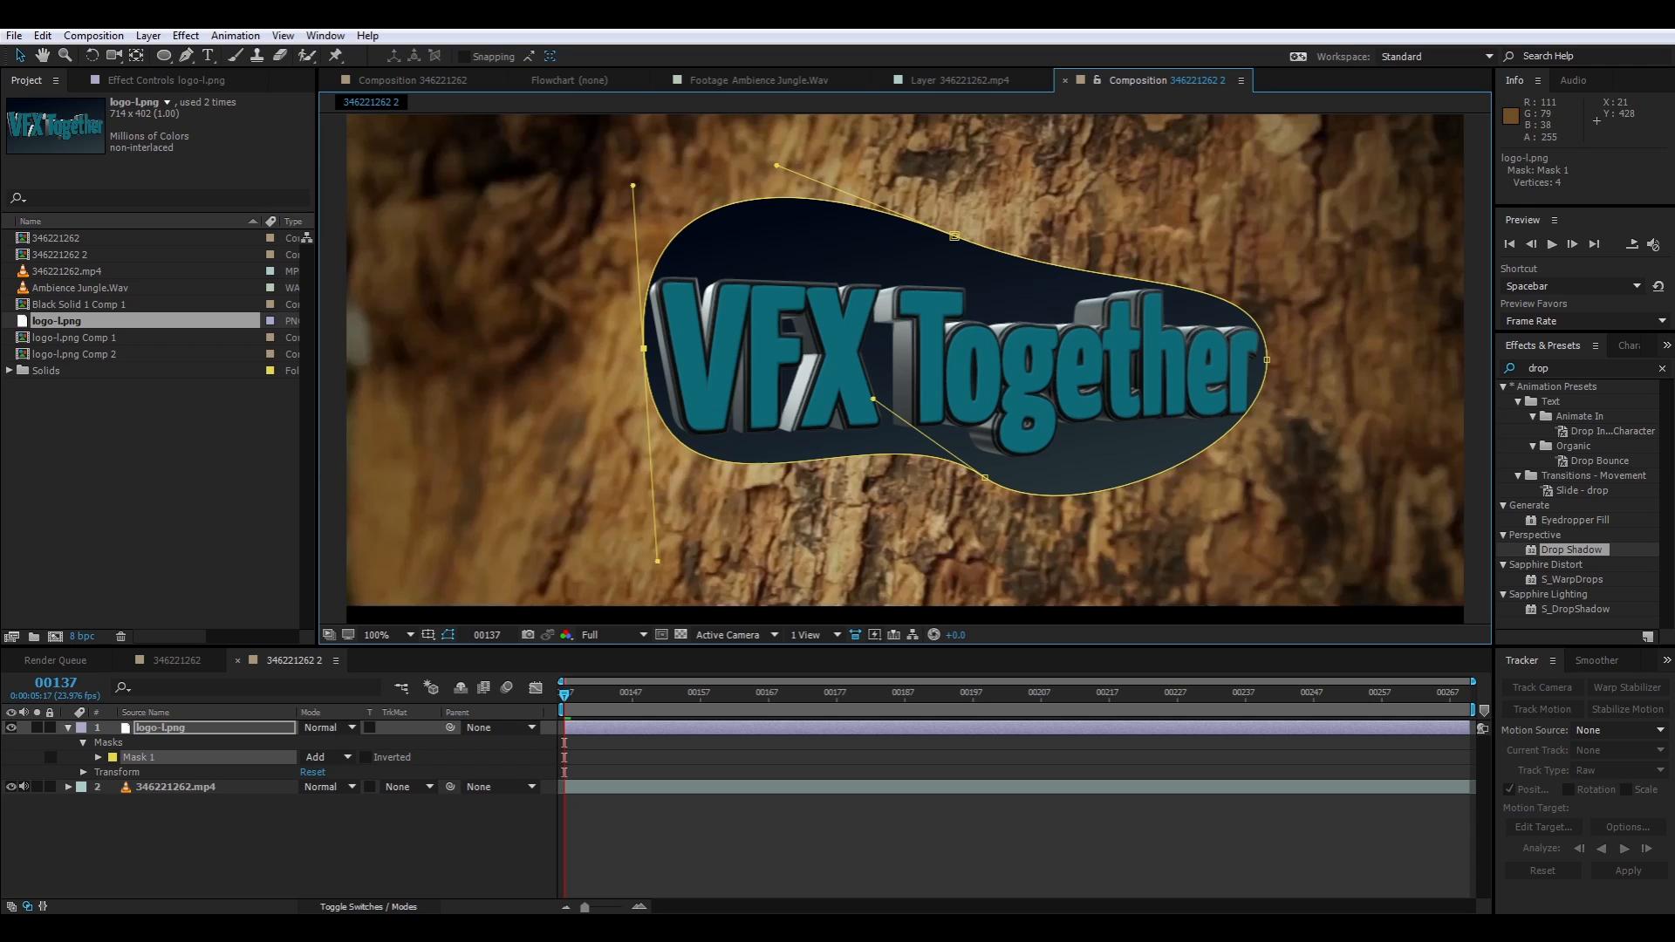
Apply Roughen Edges to the logo layer and set its Border to 59.90
left_click(224, 82)
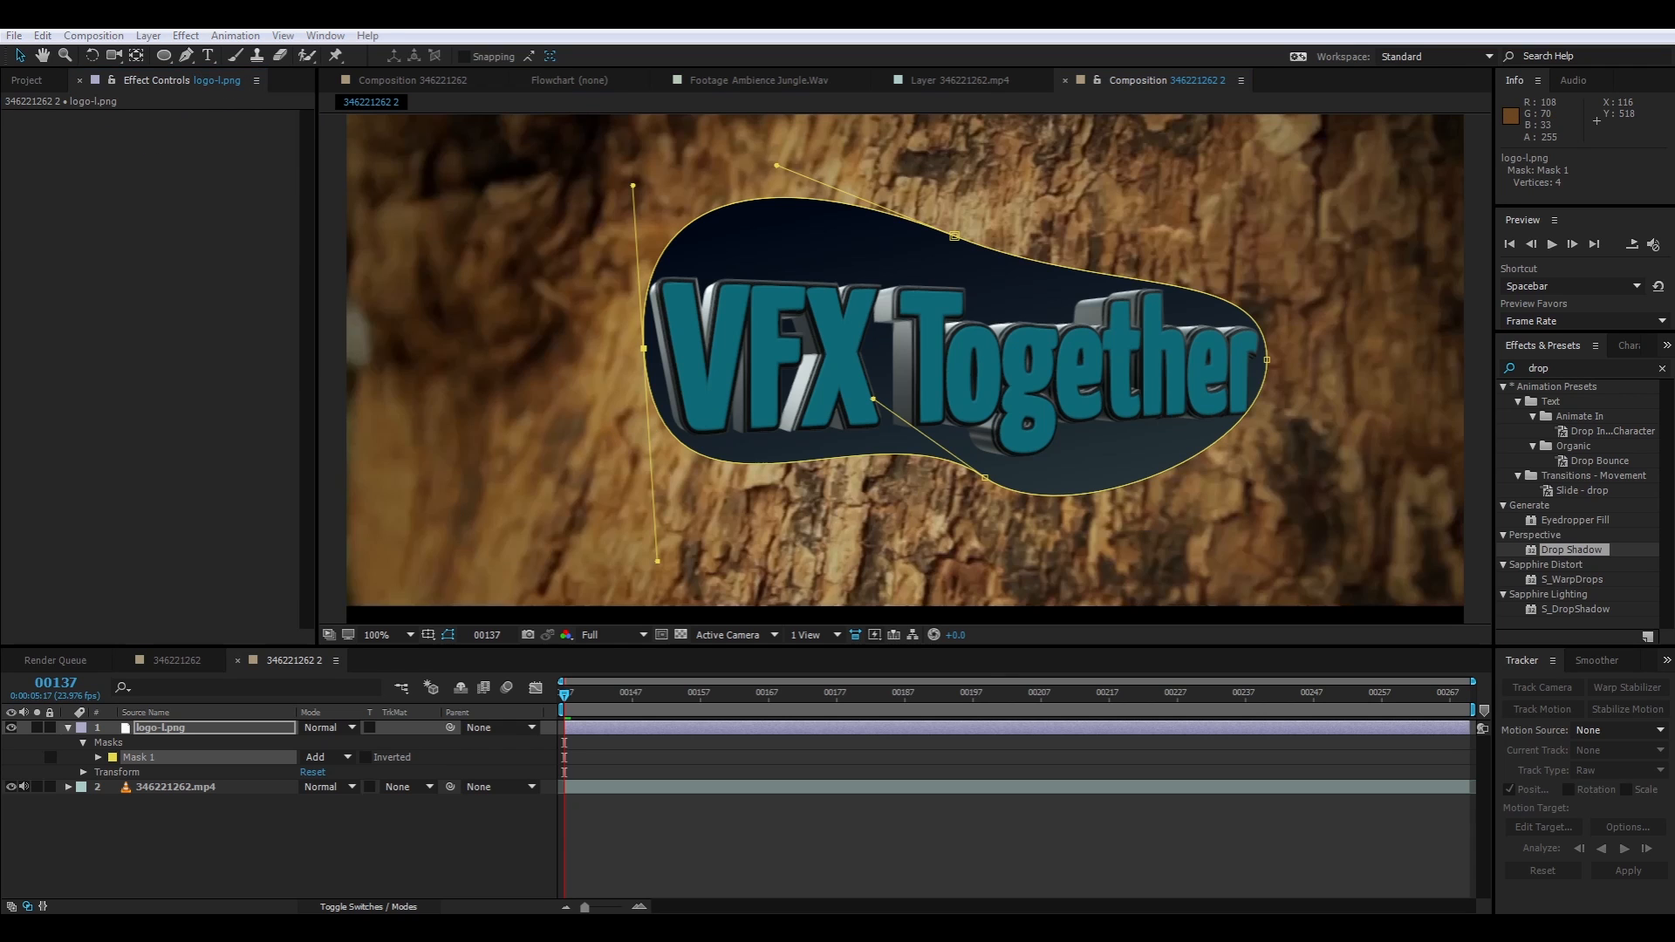
left_click(293, 288)
right_click(121, 230)
left_click(590, 411)
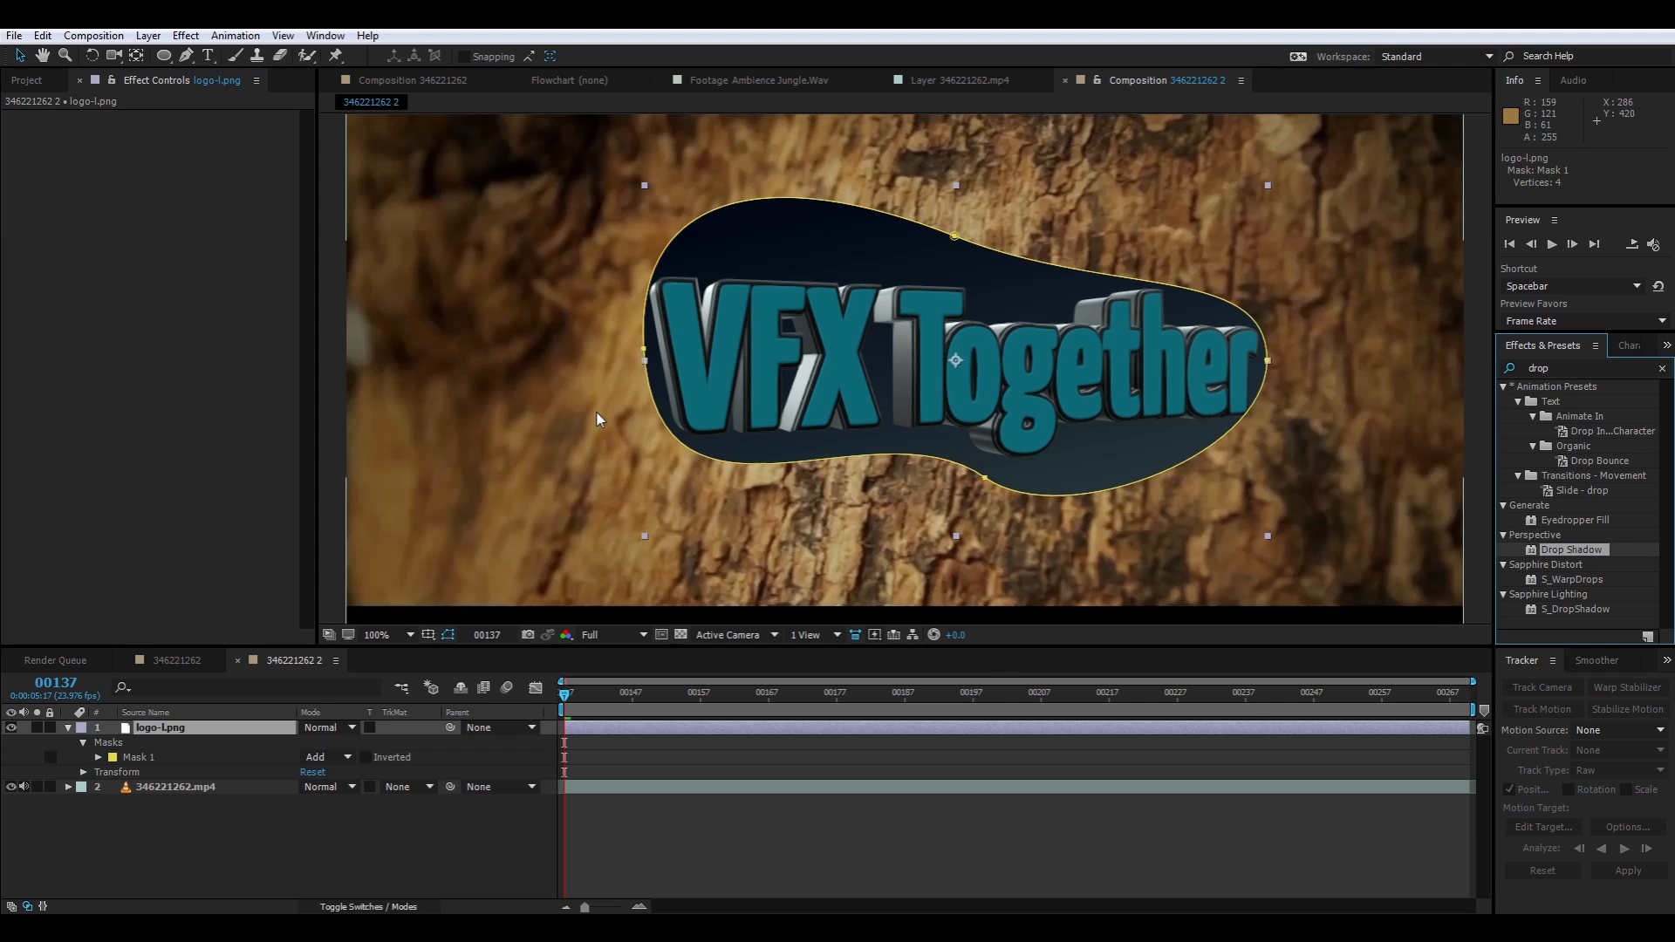
left_click(1588, 367)
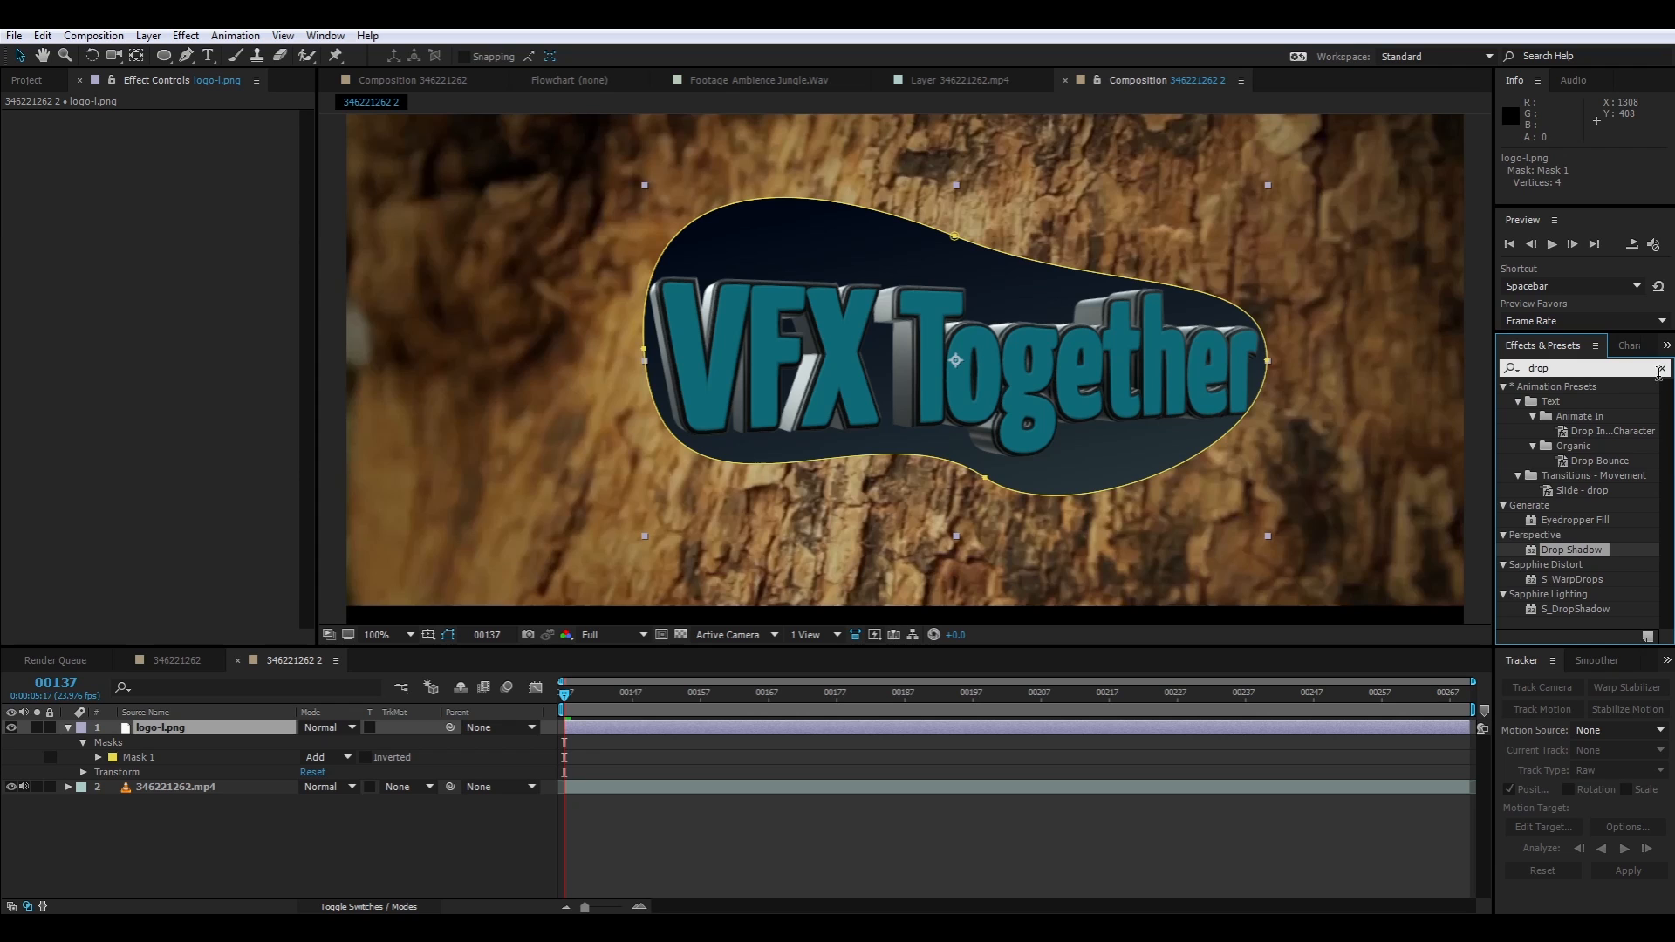
left_click(1662, 369)
type("roughen")
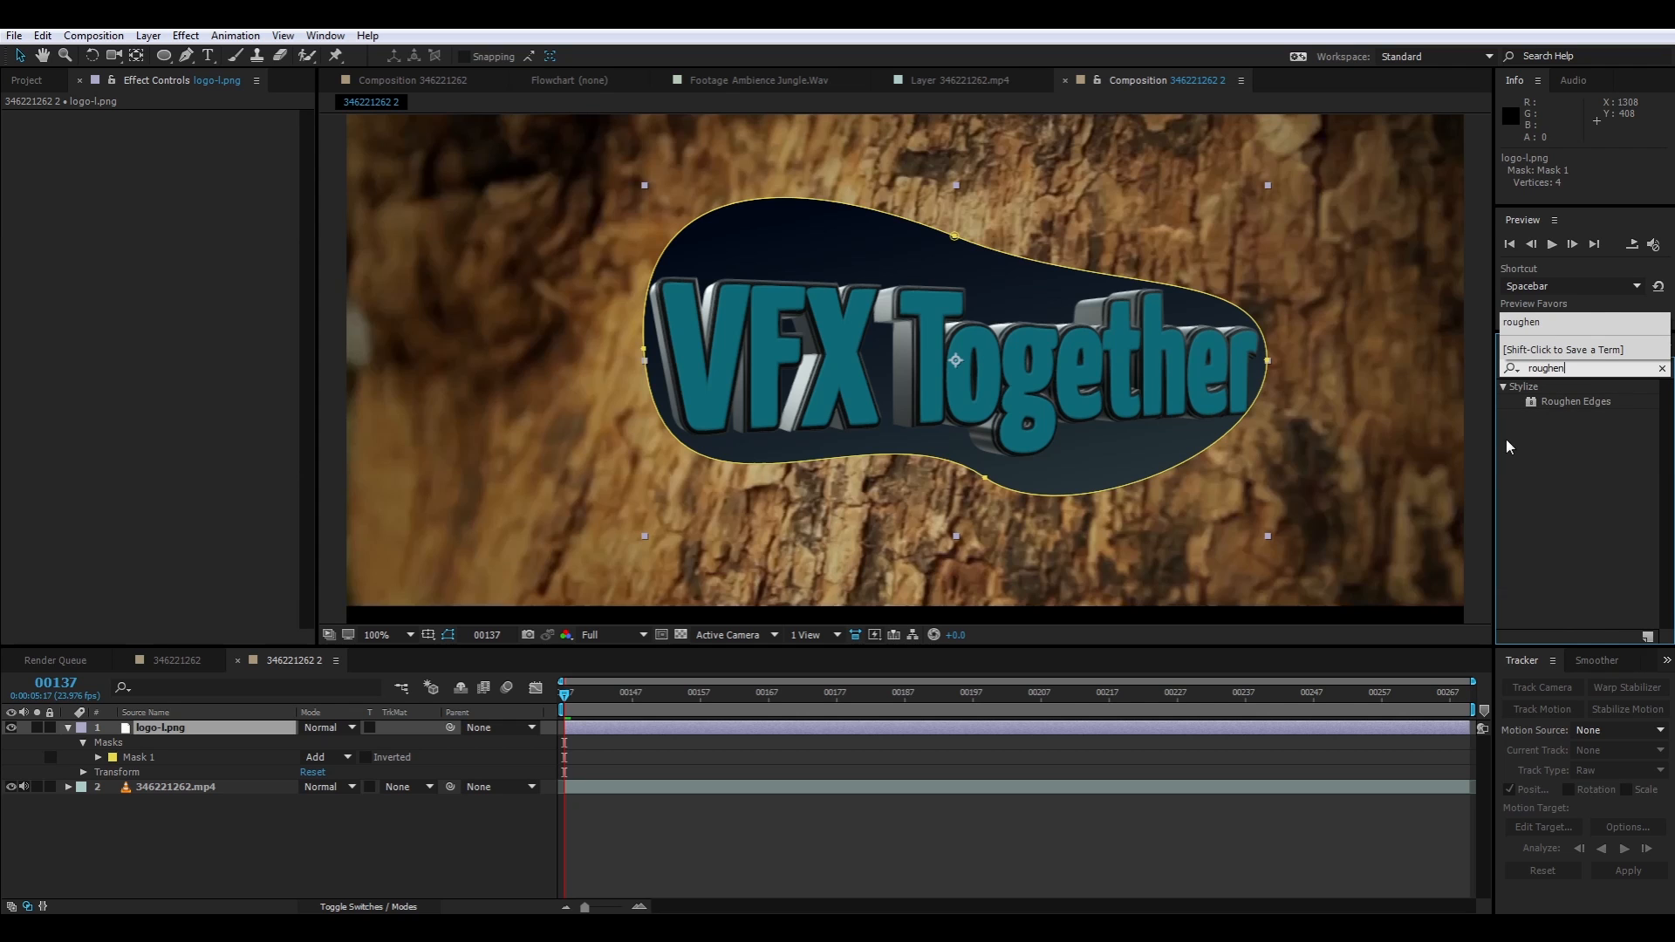
left_click_drag(1566, 401, 981, 406)
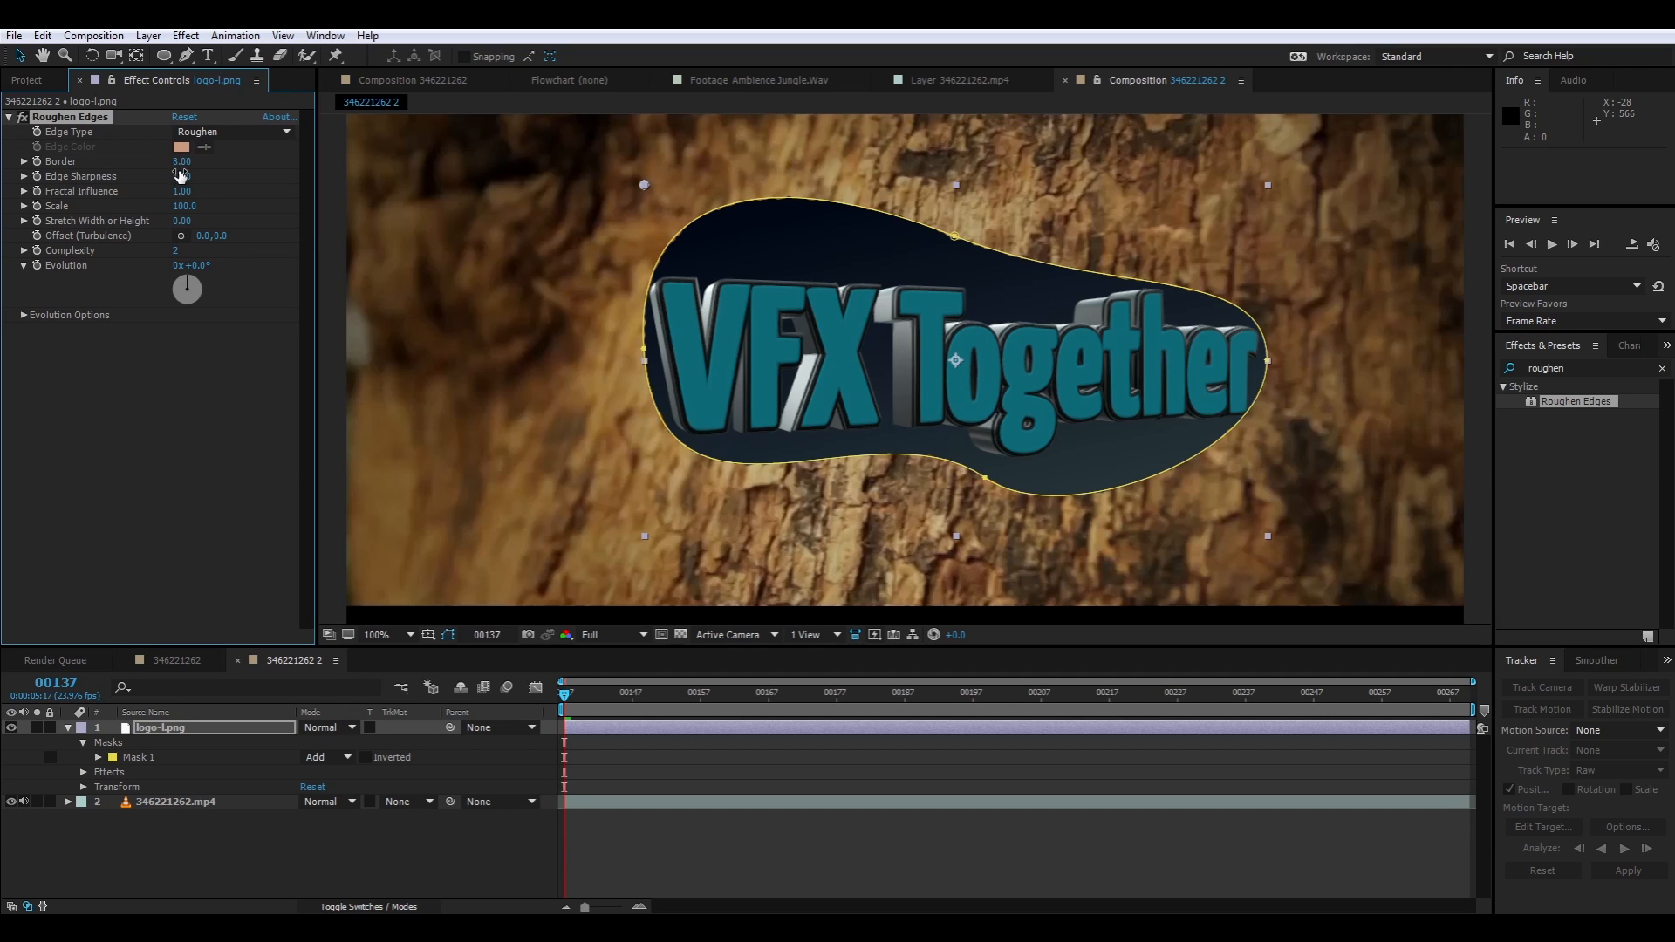
left_click_drag(207, 163, 836, 394)
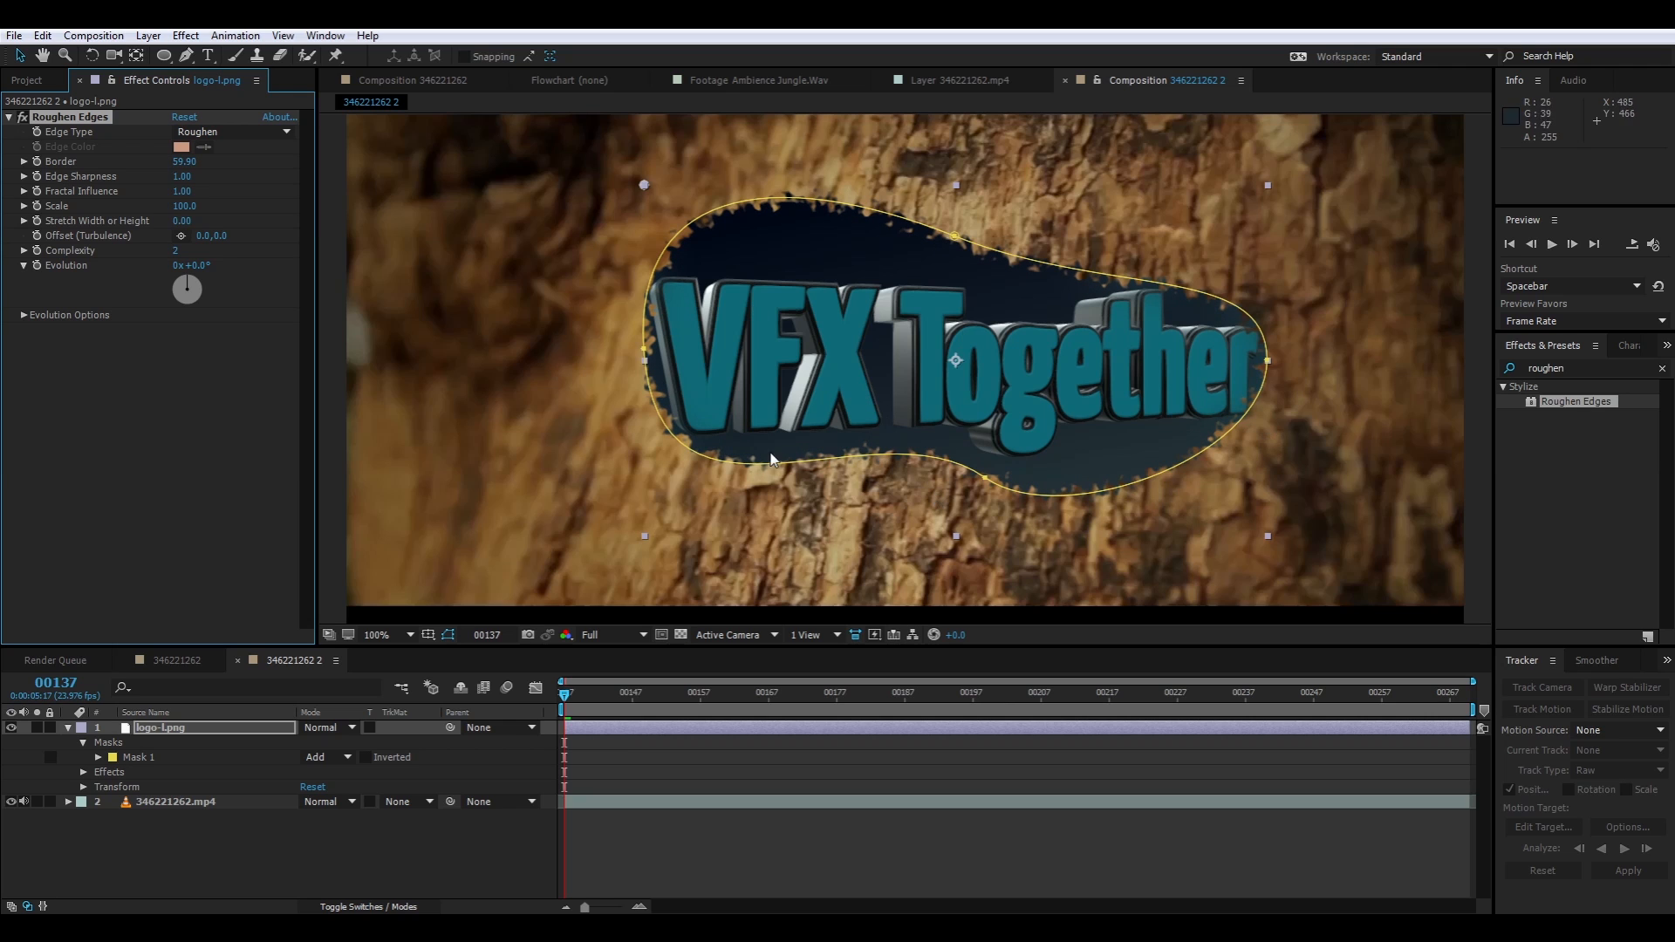
Nudge the left vertex of the logo layer's mask slightly inward and upward
left_click(408, 771)
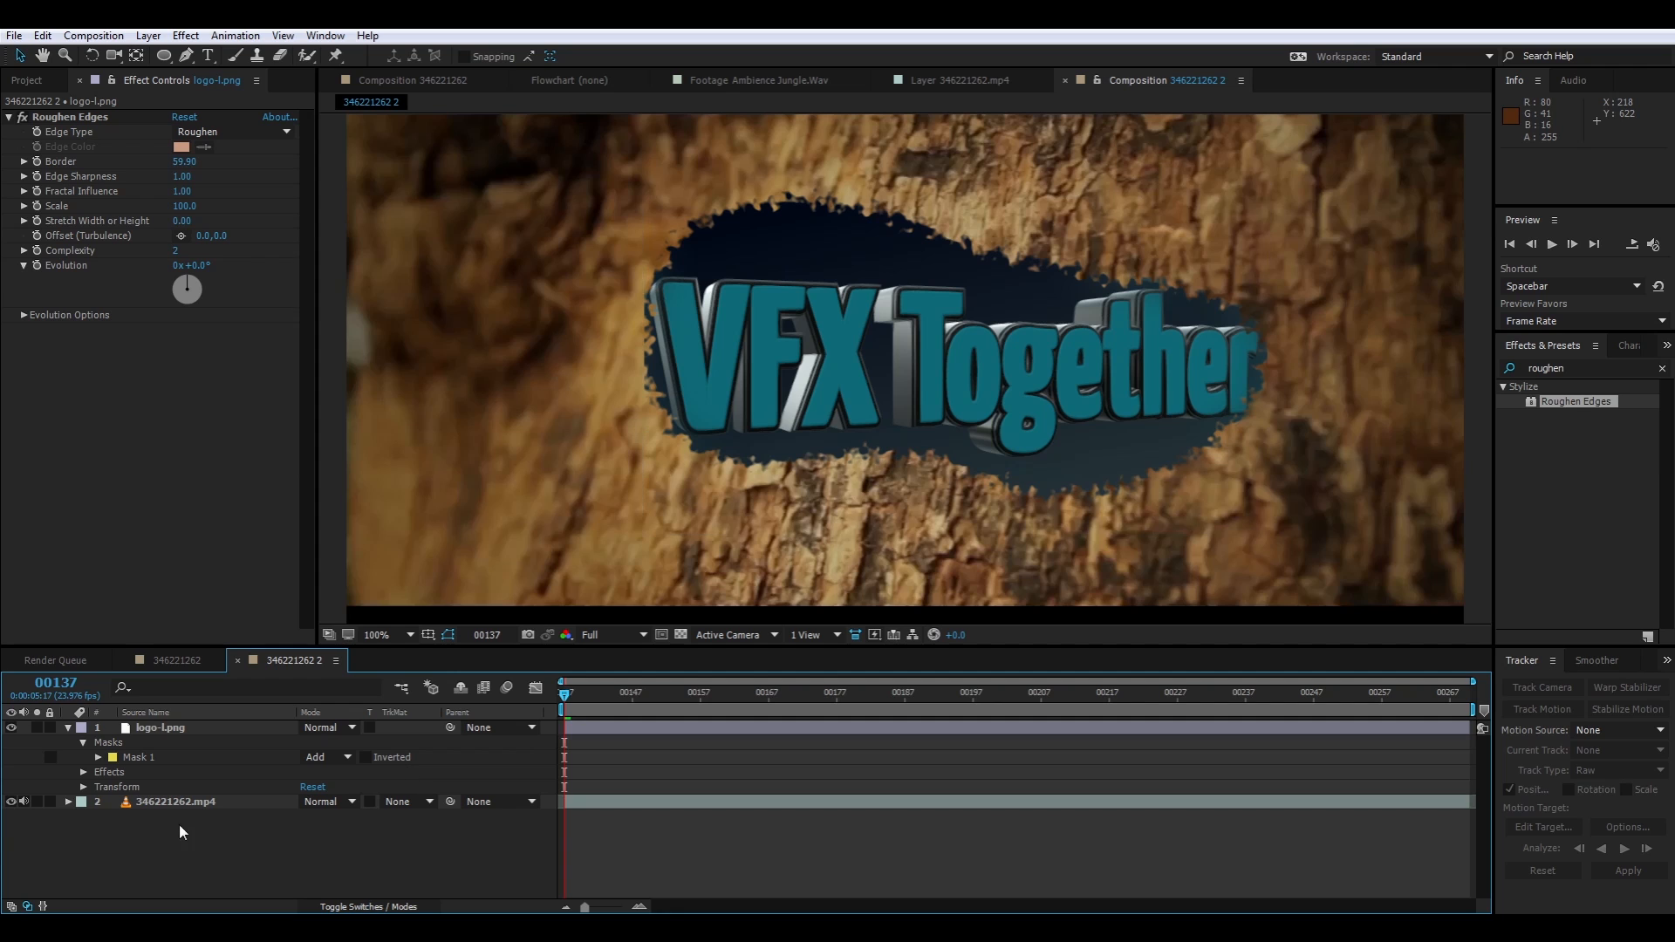
left_click(151, 757)
left_click(640, 349)
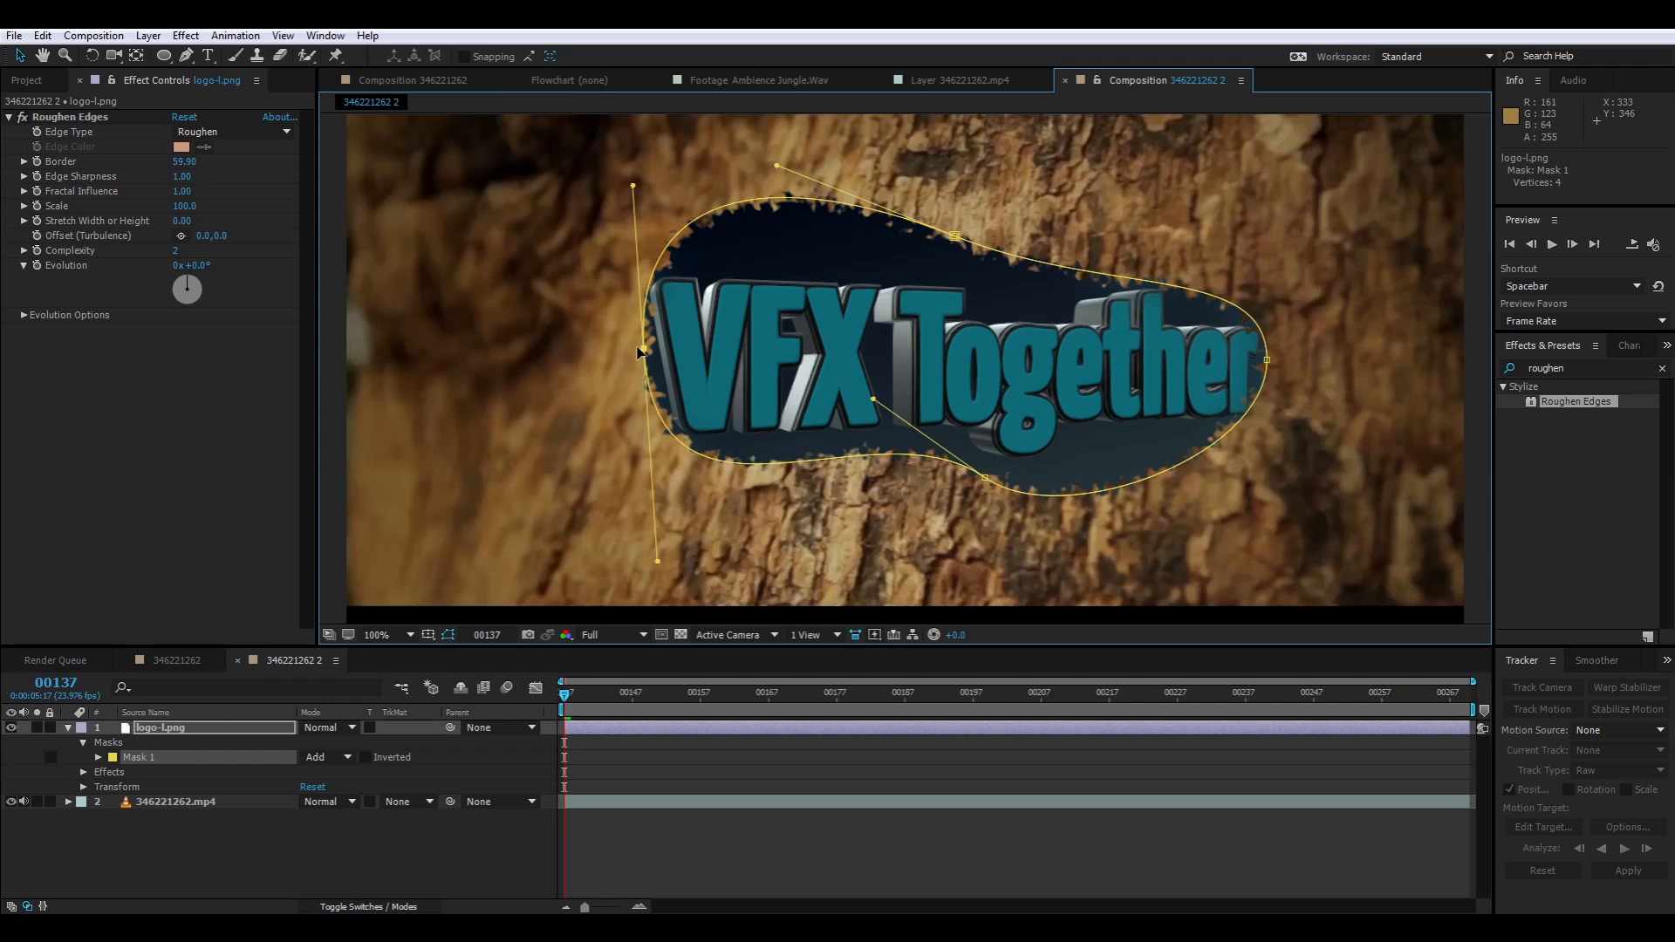
left_click(388, 871)
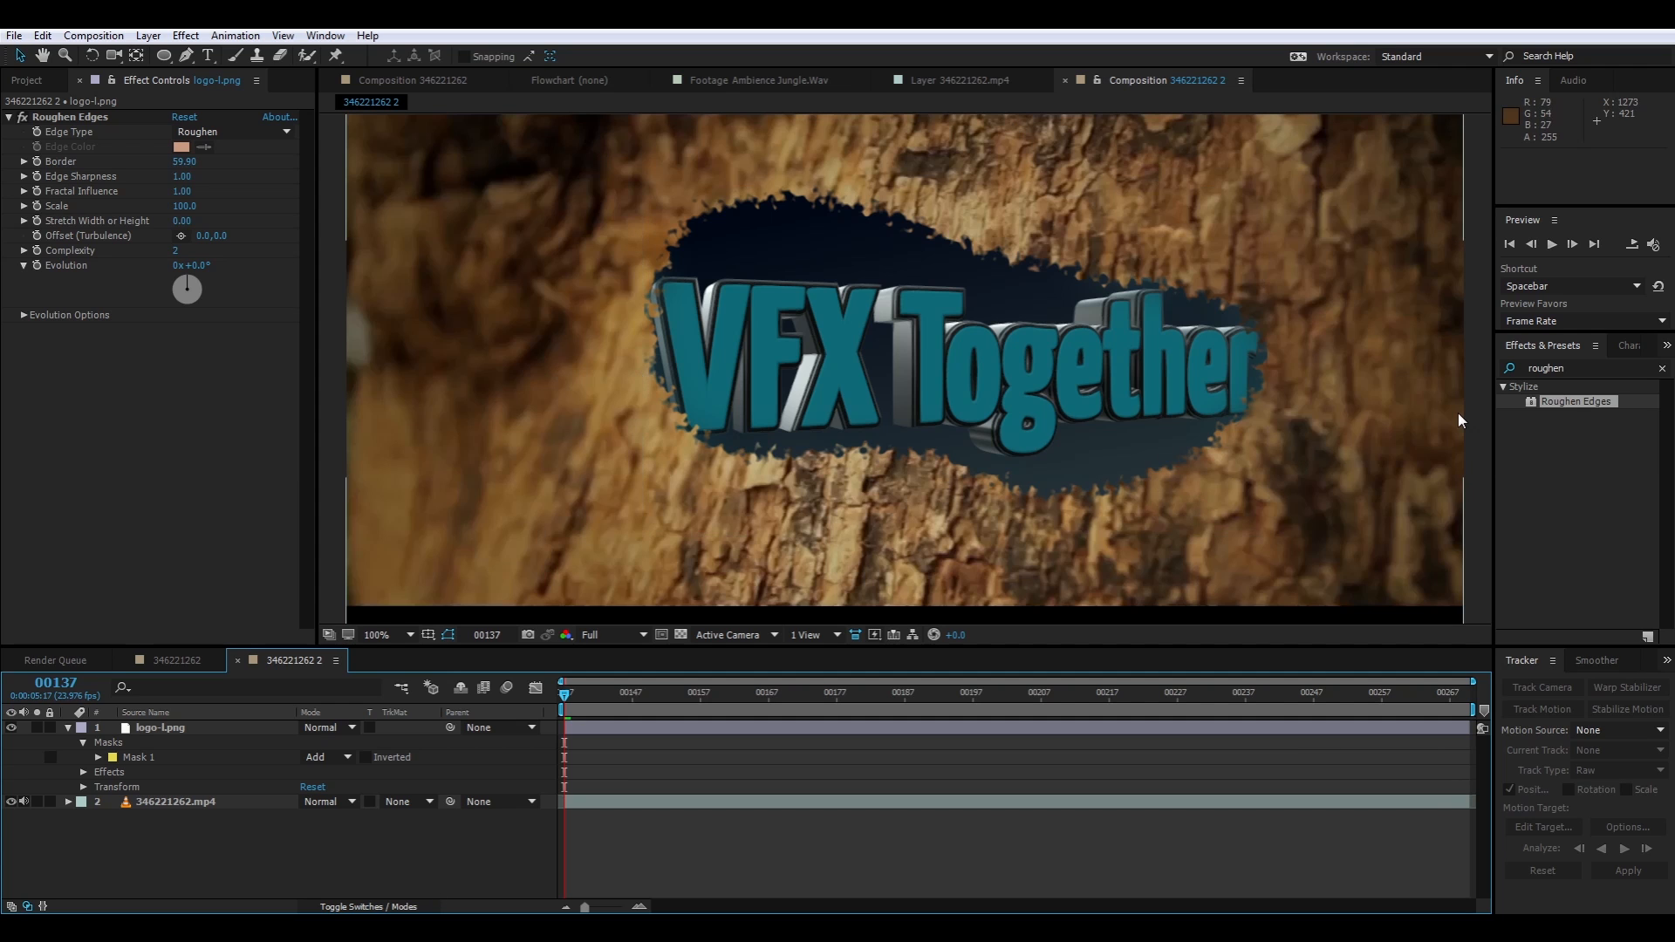
Try a Tint effect on the logo layer with white mapped to orange, and remove the effect
left_click(161, 523)
left_click(732, 388)
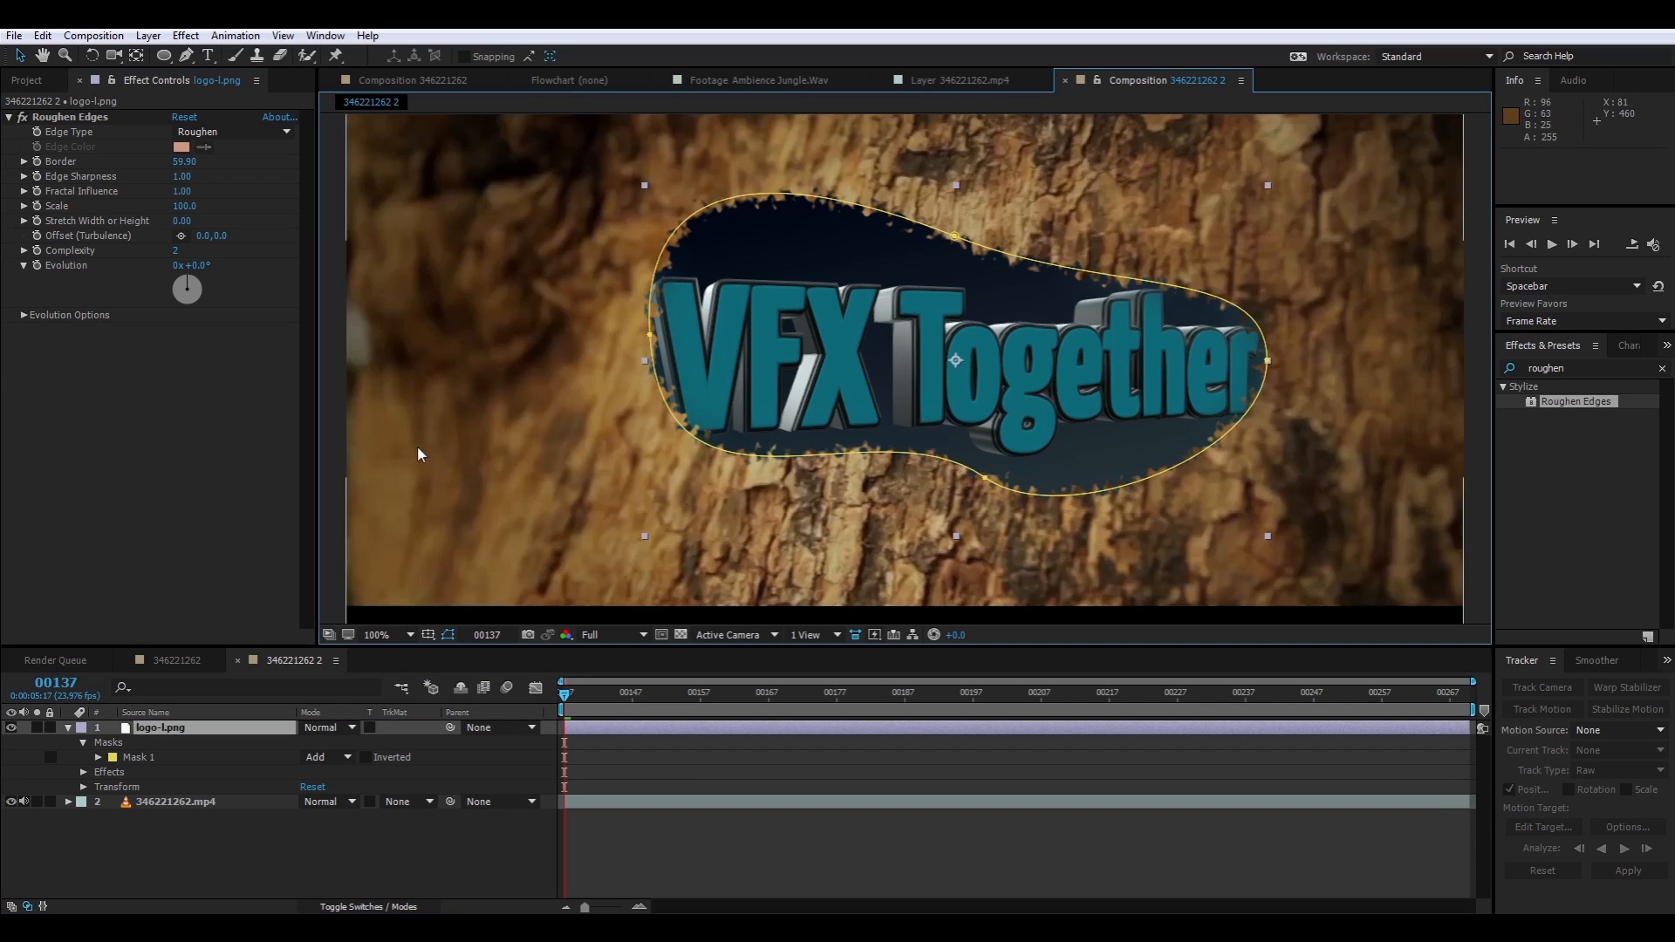
right_click(122, 435)
mouse_move(240, 277)
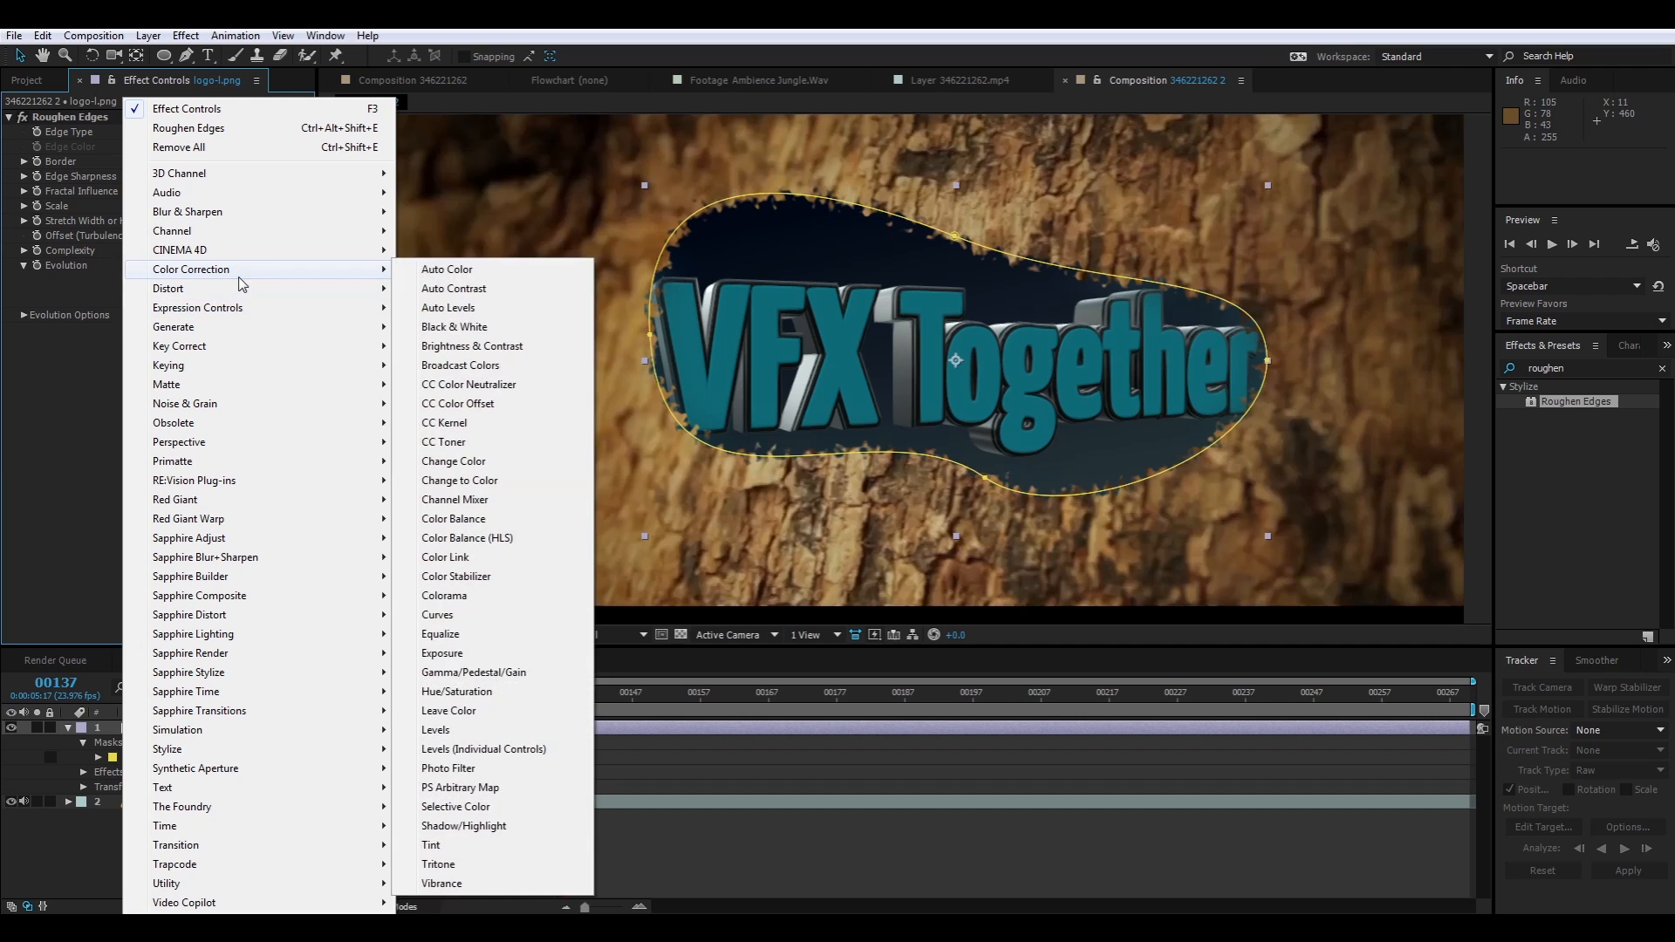
left_click(484, 847)
left_click(181, 360)
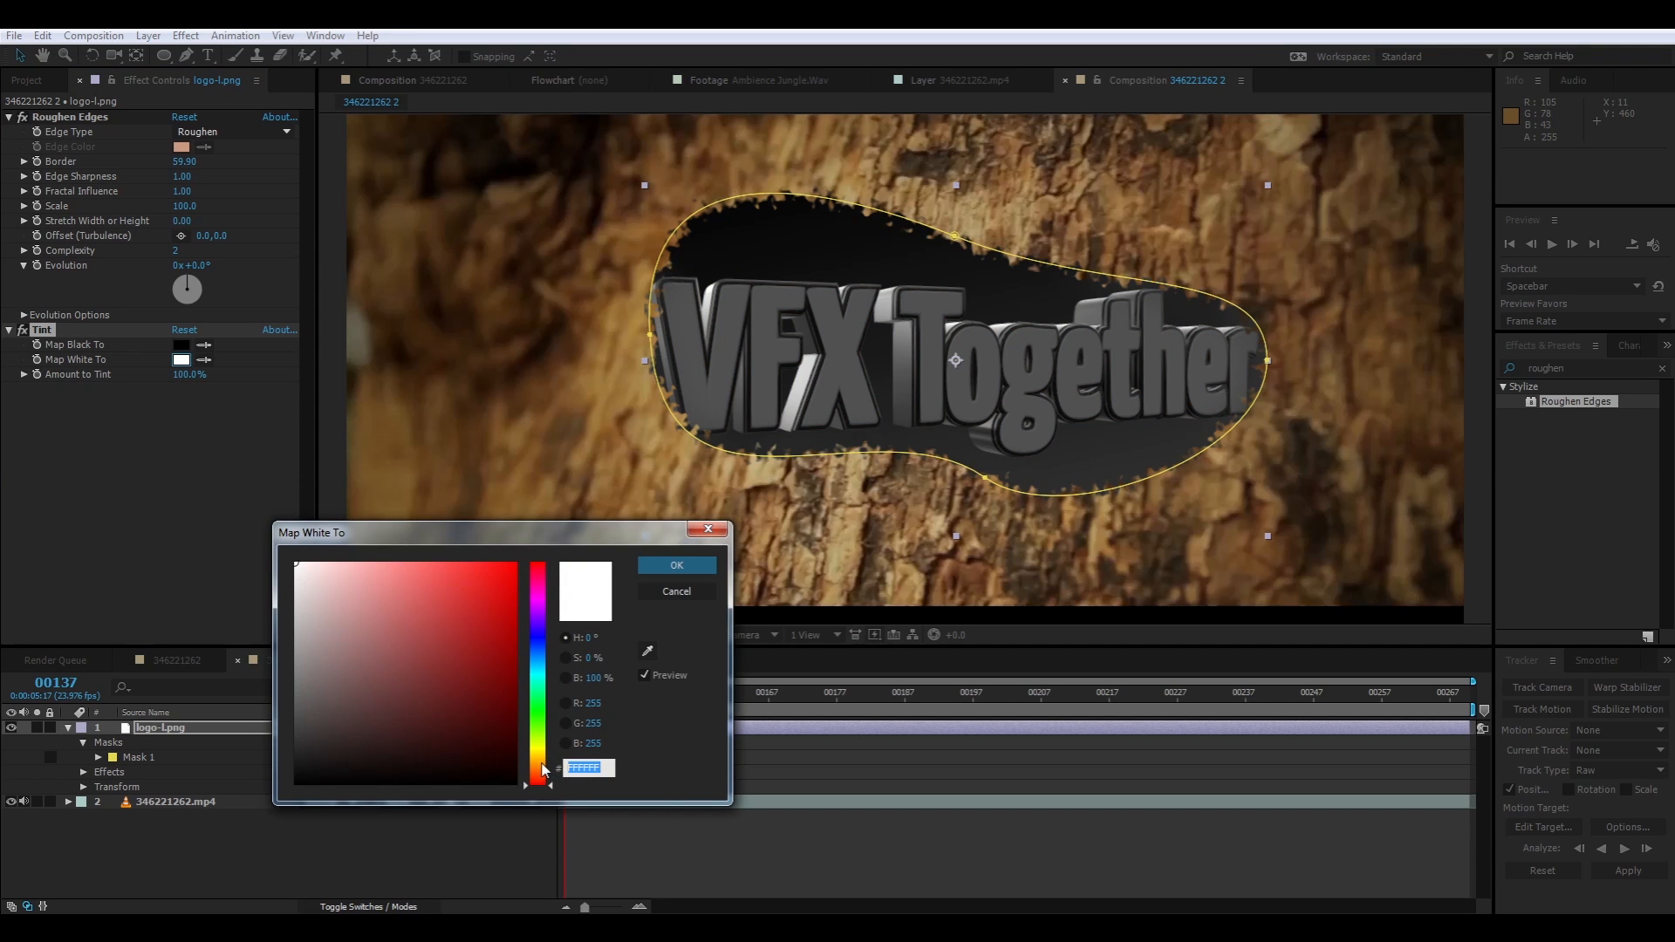
left_click(540, 769)
mouse_move(499, 763)
left_mouse_down()
mouse_move(561, 701)
mouse_move(587, 607)
mouse_move(543, 532)
left_mouse_up()
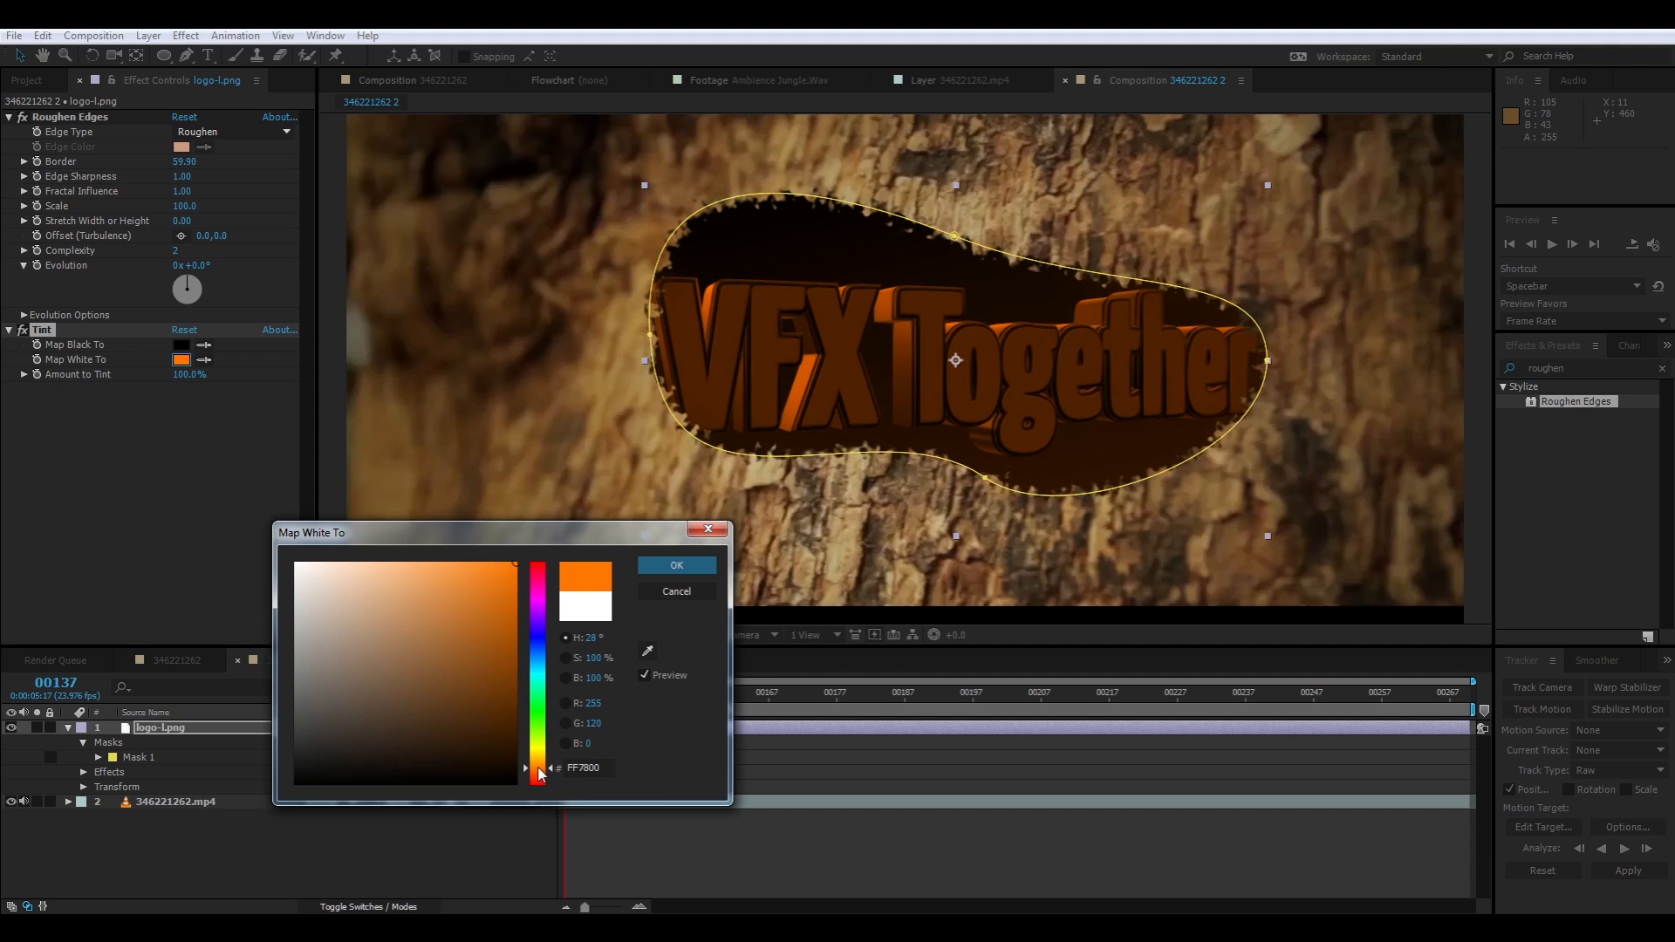
left_click_drag(538, 769, 541, 761)
mouse_move(494, 586)
left_mouse_down()
mouse_move(448, 691)
mouse_move(471, 611)
mouse_move(463, 639)
mouse_move(411, 579)
mouse_move(400, 591)
mouse_move(382, 550)
mouse_move(262, 558)
mouse_move(348, 696)
mouse_move(437, 636)
mouse_move(359, 686)
left_mouse_up()
left_click(670, 594)
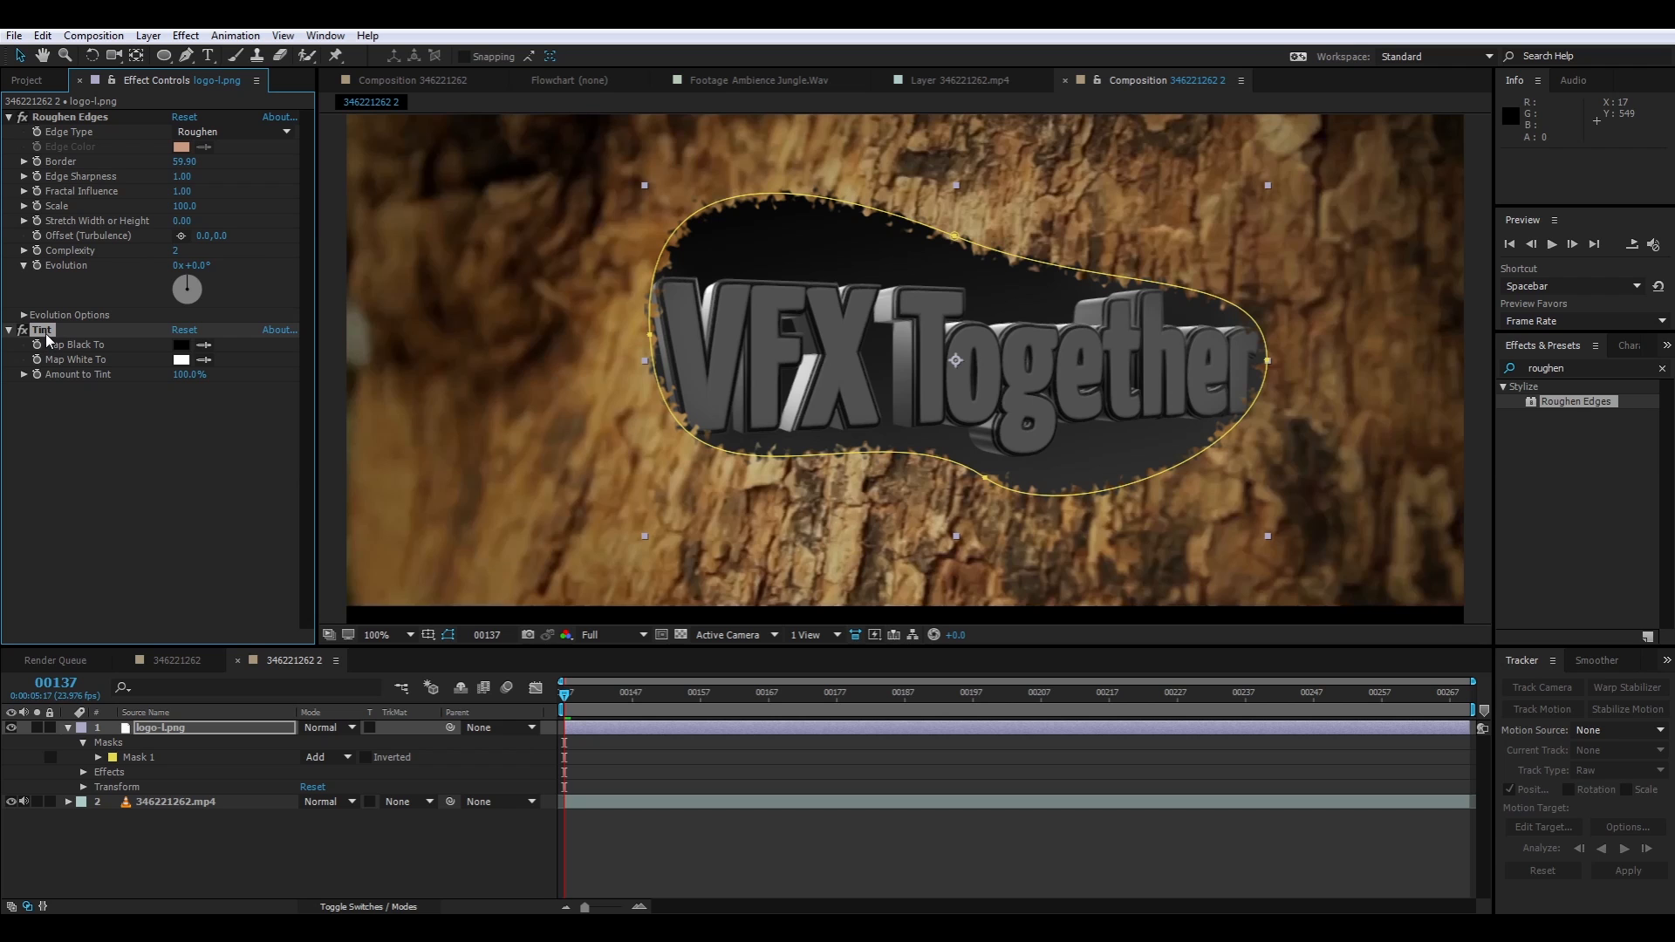
key("Delete")
Apply the Colorama color correction effect to the logo layer
right_click(142, 431)
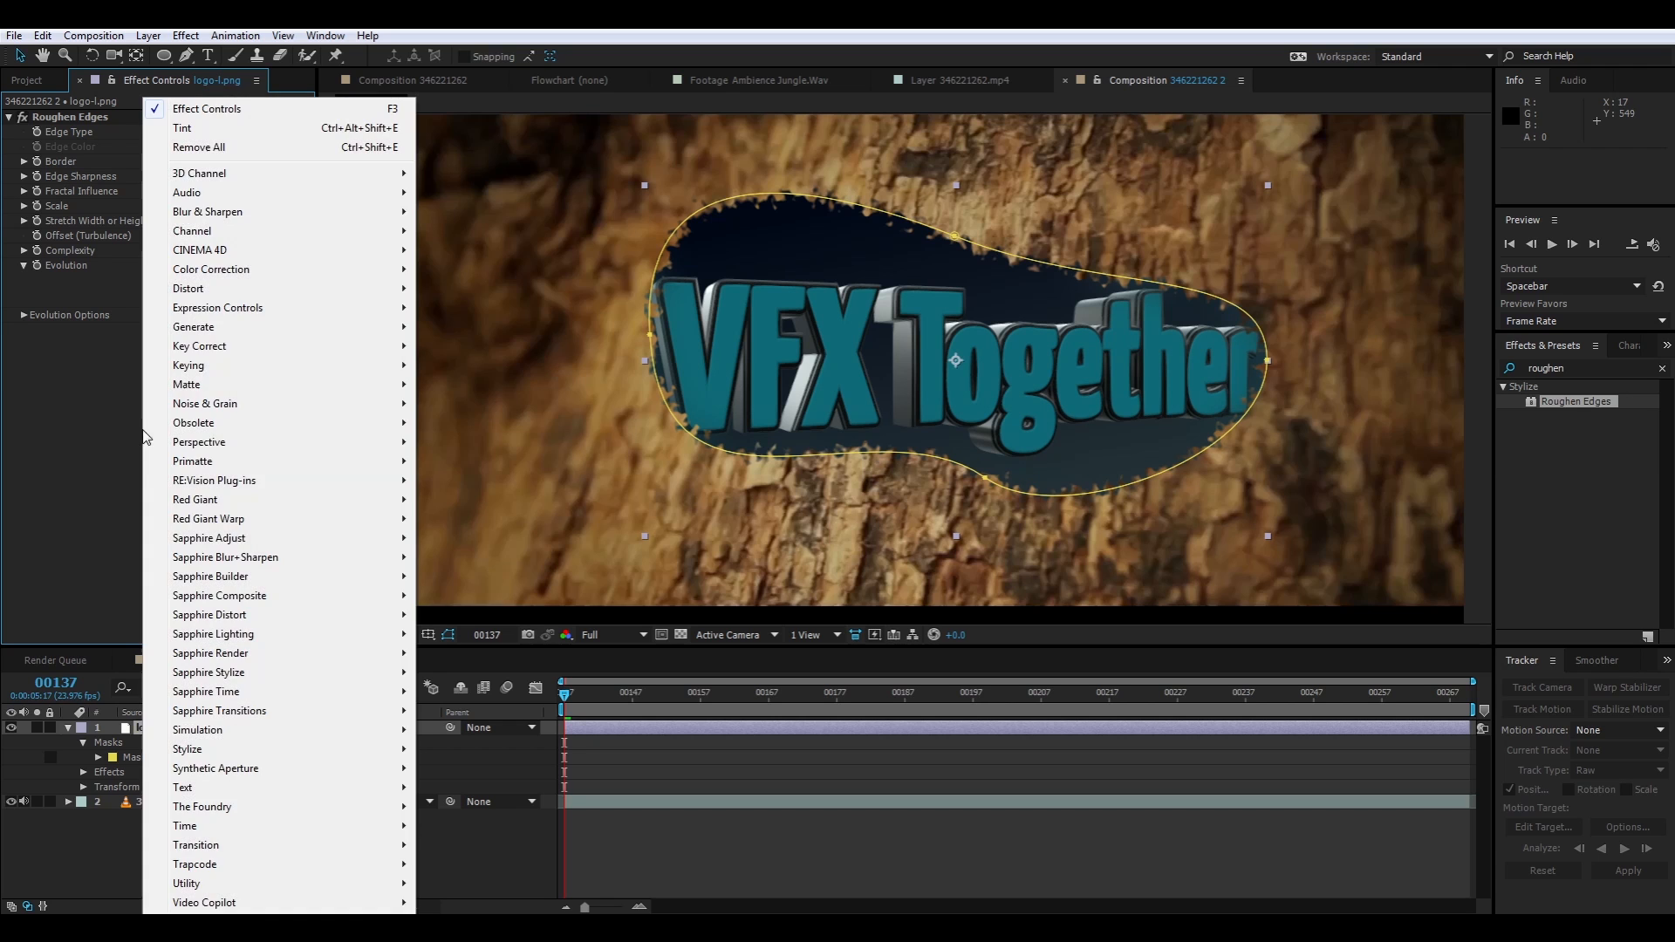
left_click(120, 406)
right_click(111, 396)
mouse_move(208, 221)
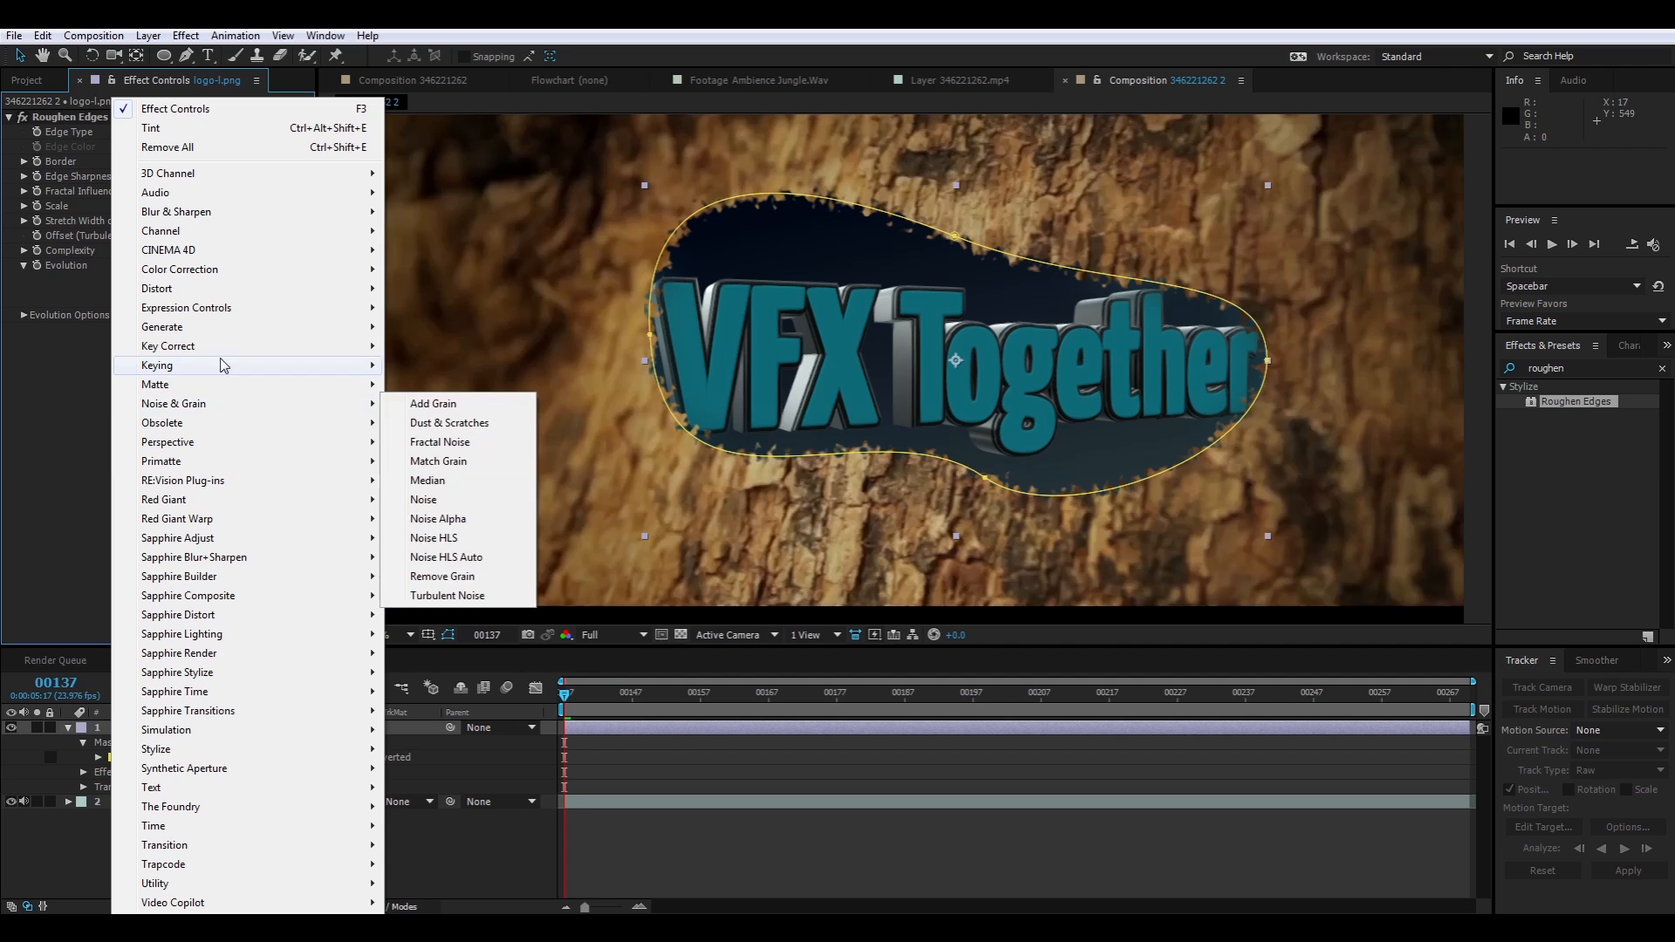
mouse_move(241, 271)
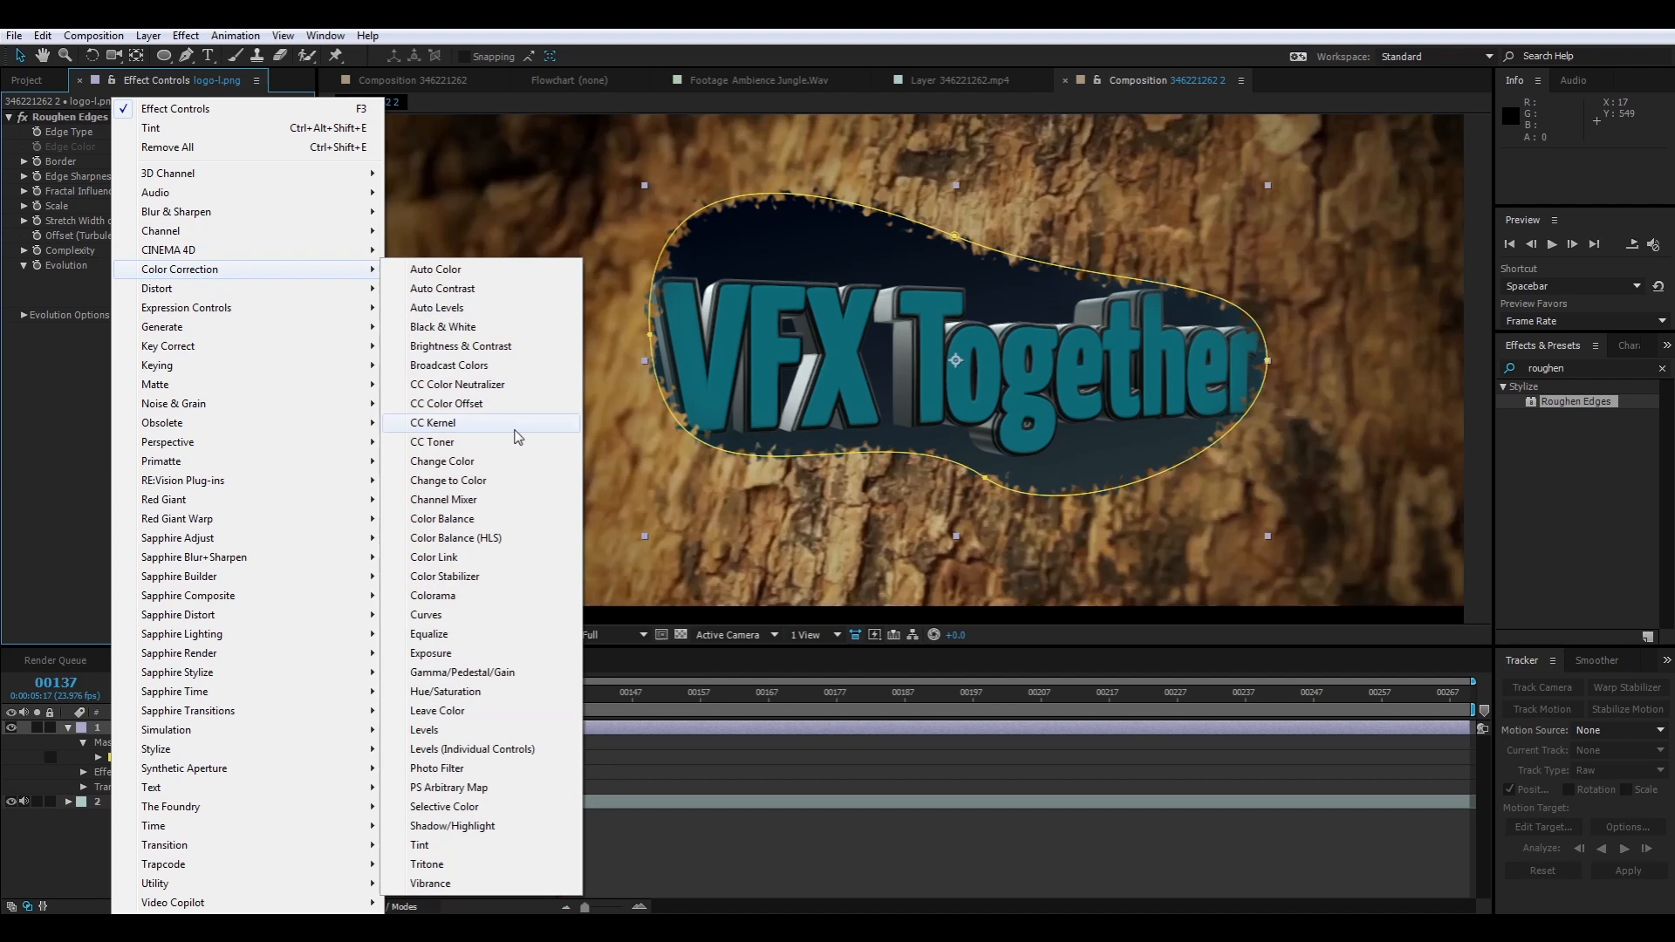
left_click(482, 602)
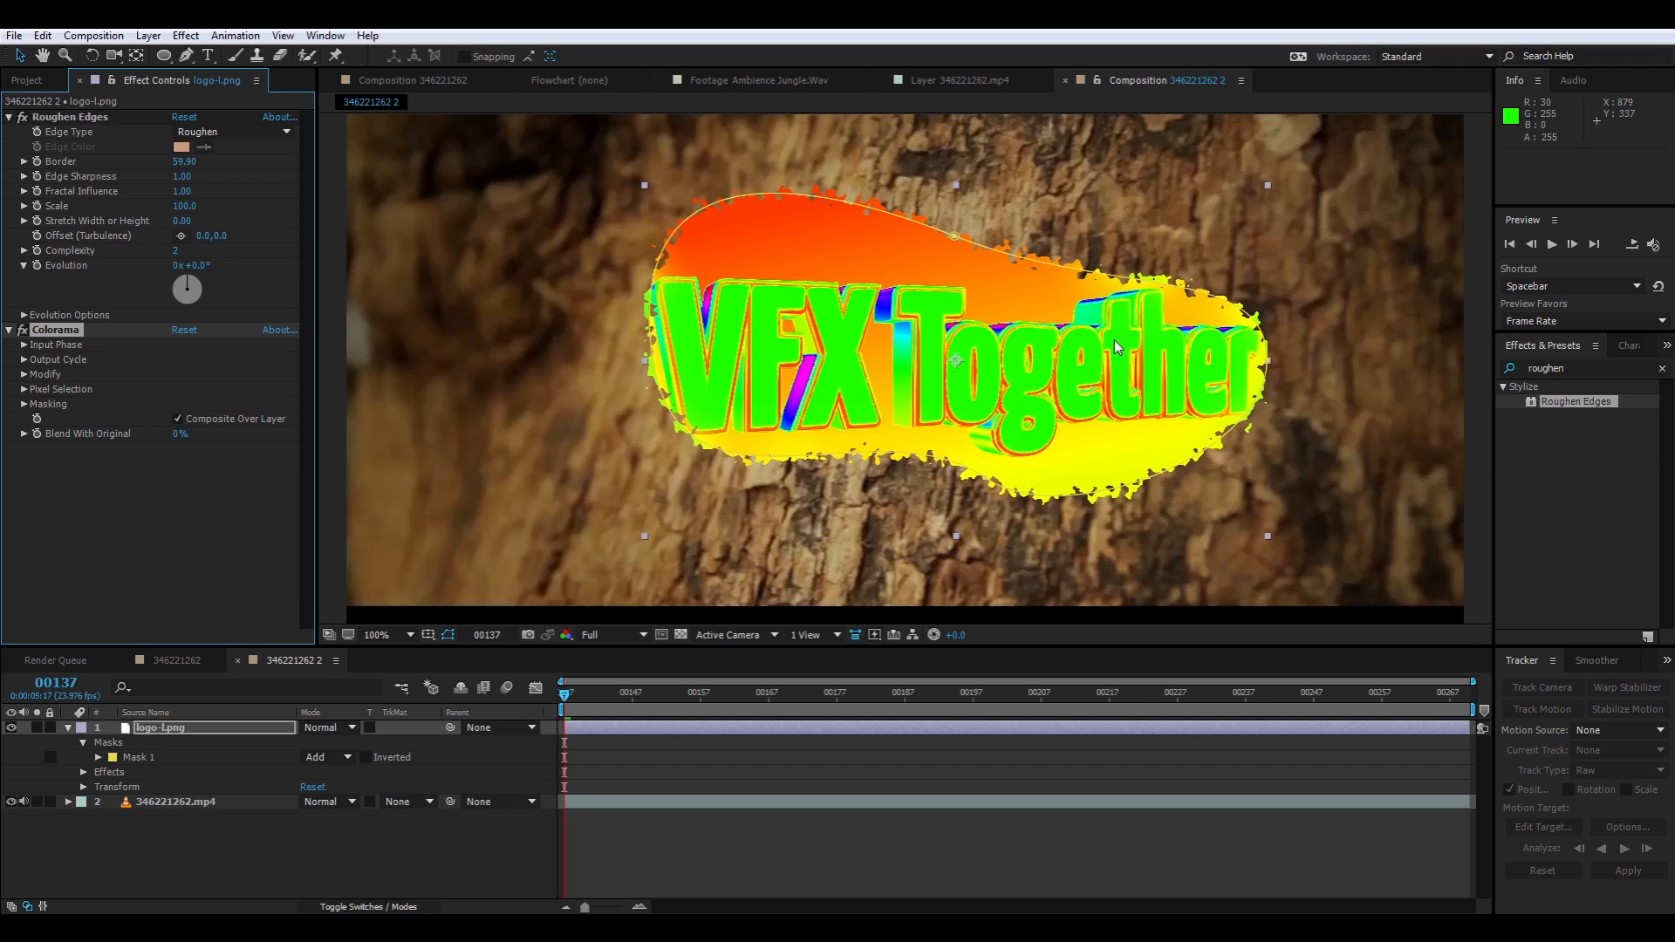
Expand Colorama's Input Phase and Output Cycle settings and set Get Phase From to Value
left_click(25, 359)
left_click(24, 346)
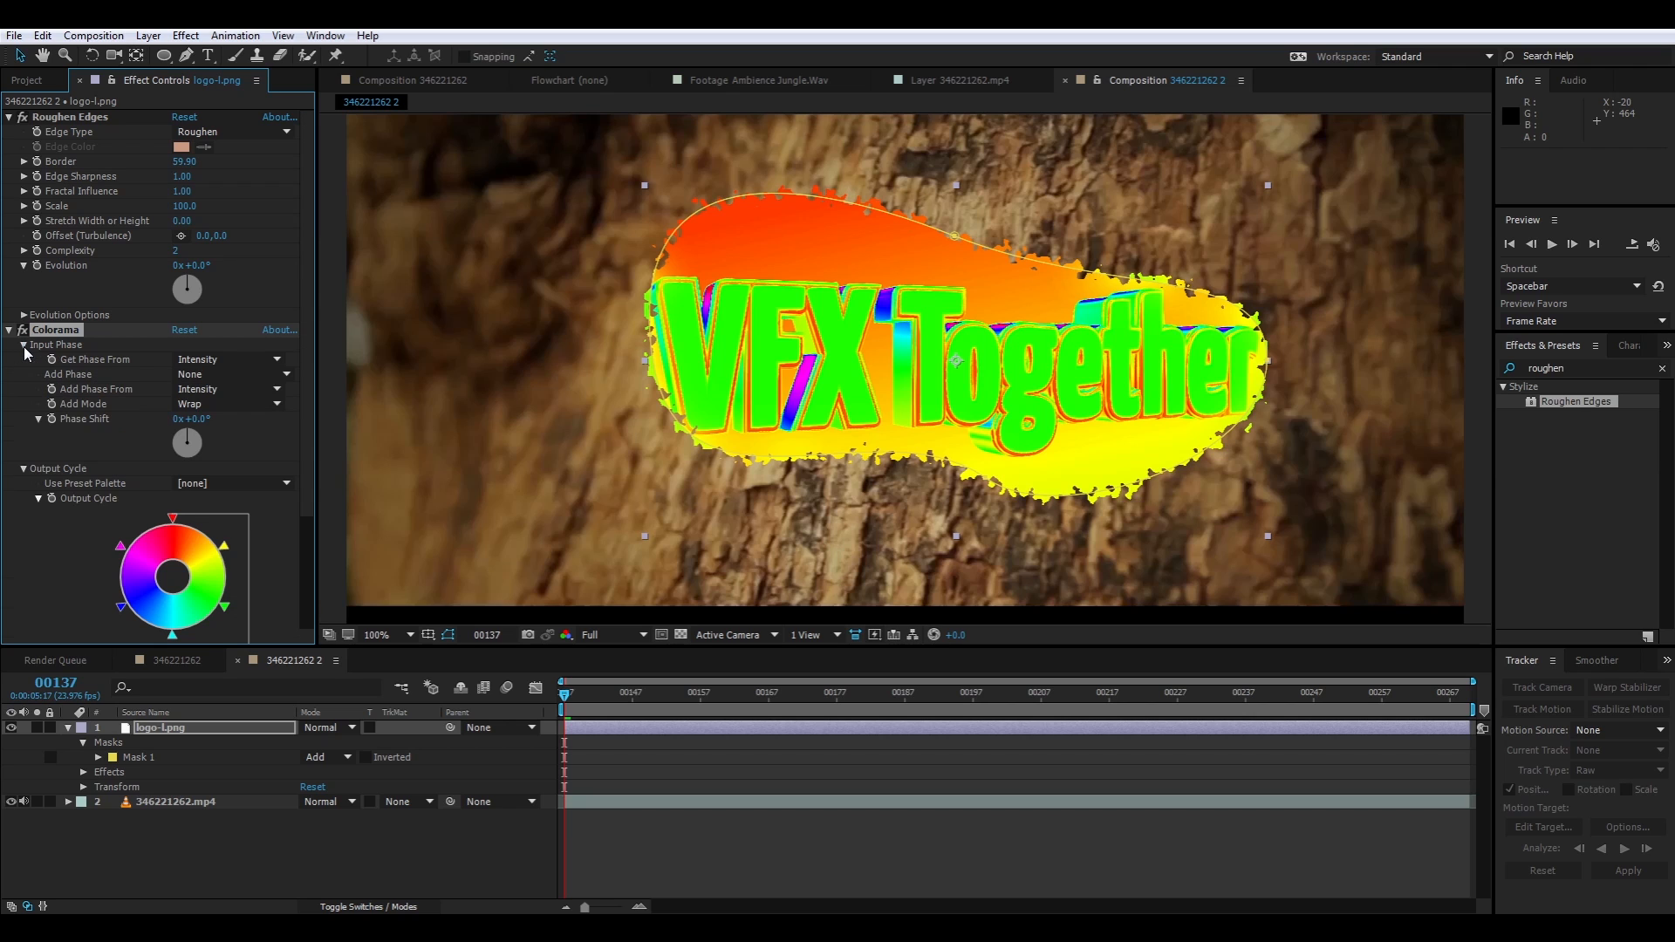
scroll(96, 292, "down", 3)
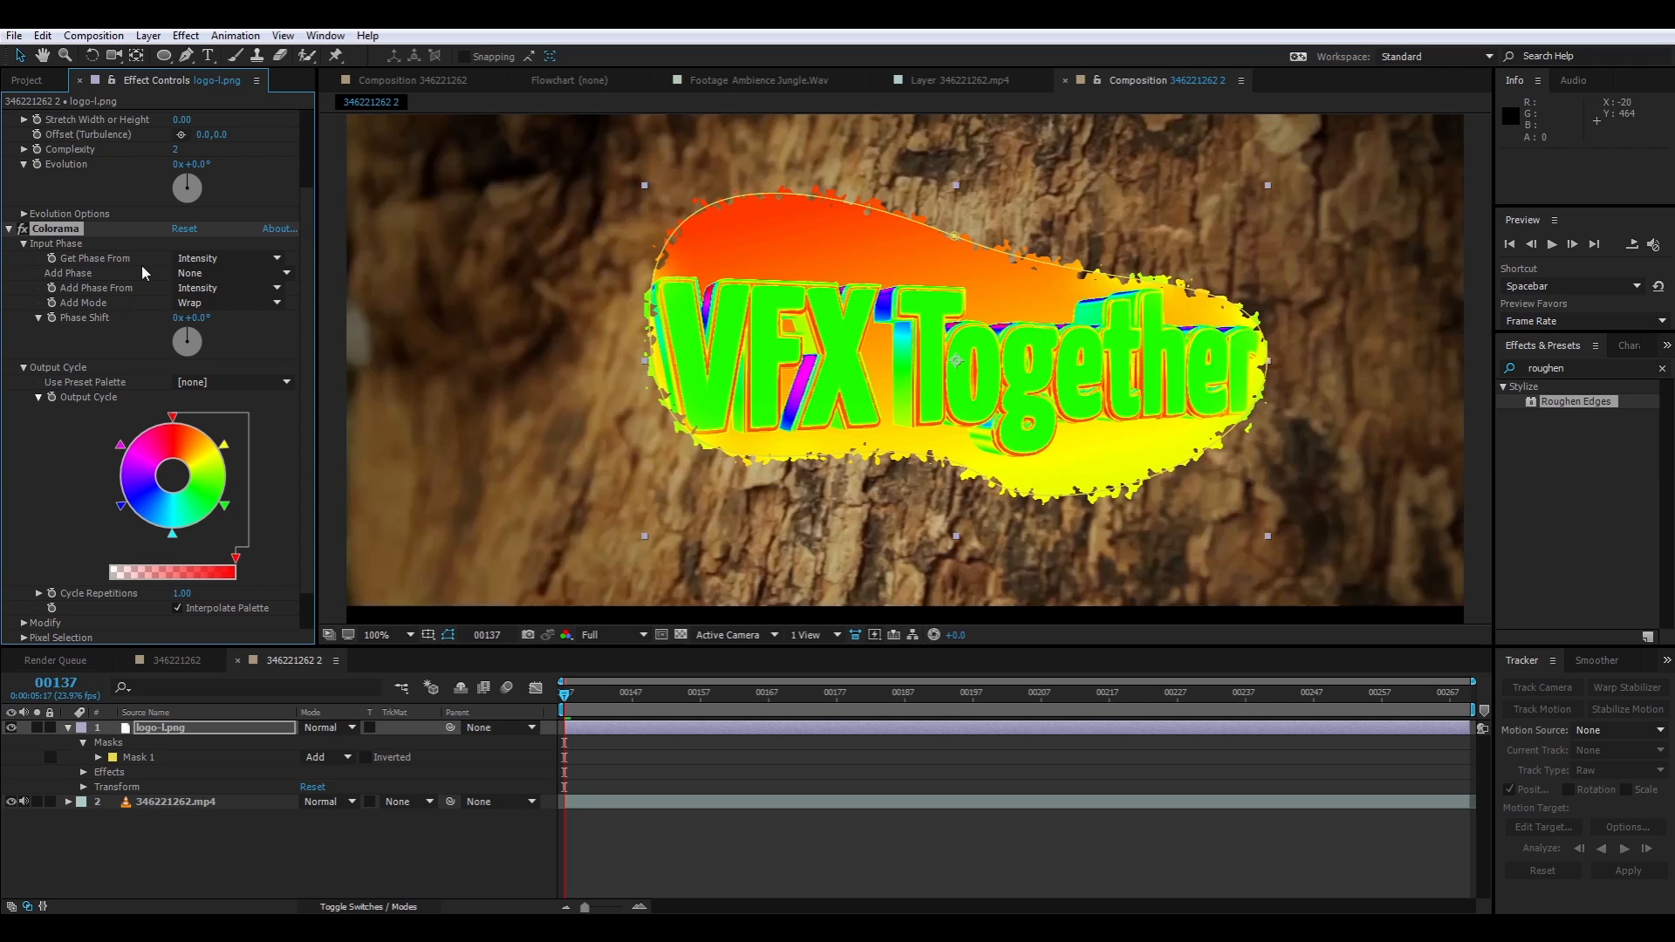
left_click(221, 259)
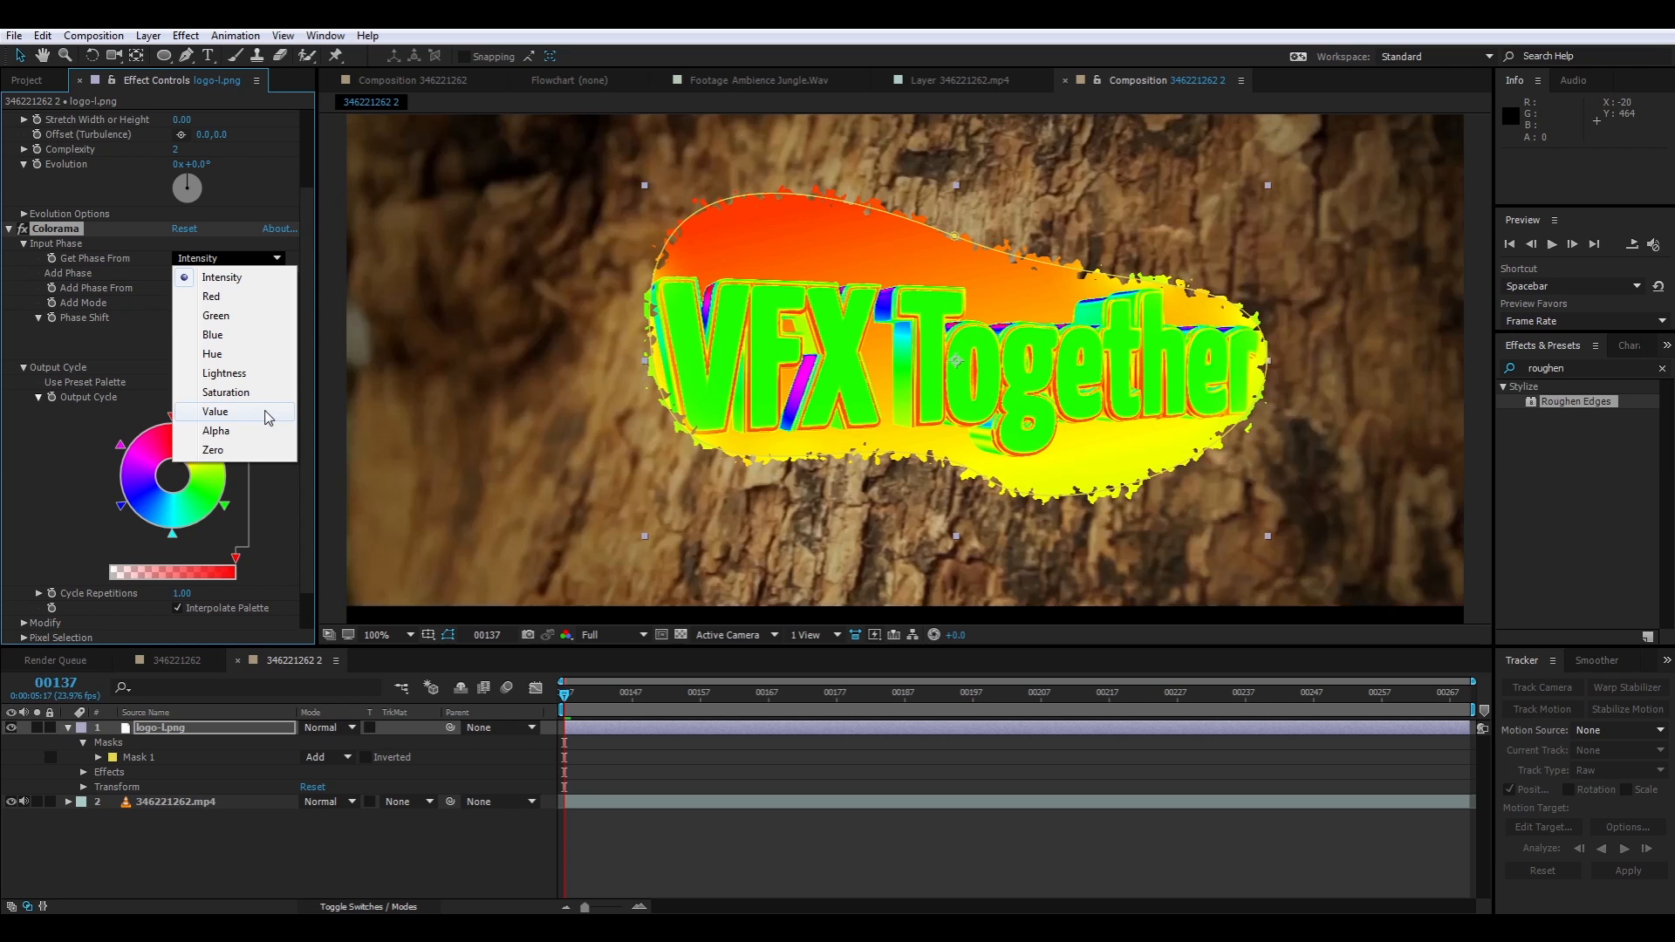
left_click(229, 415)
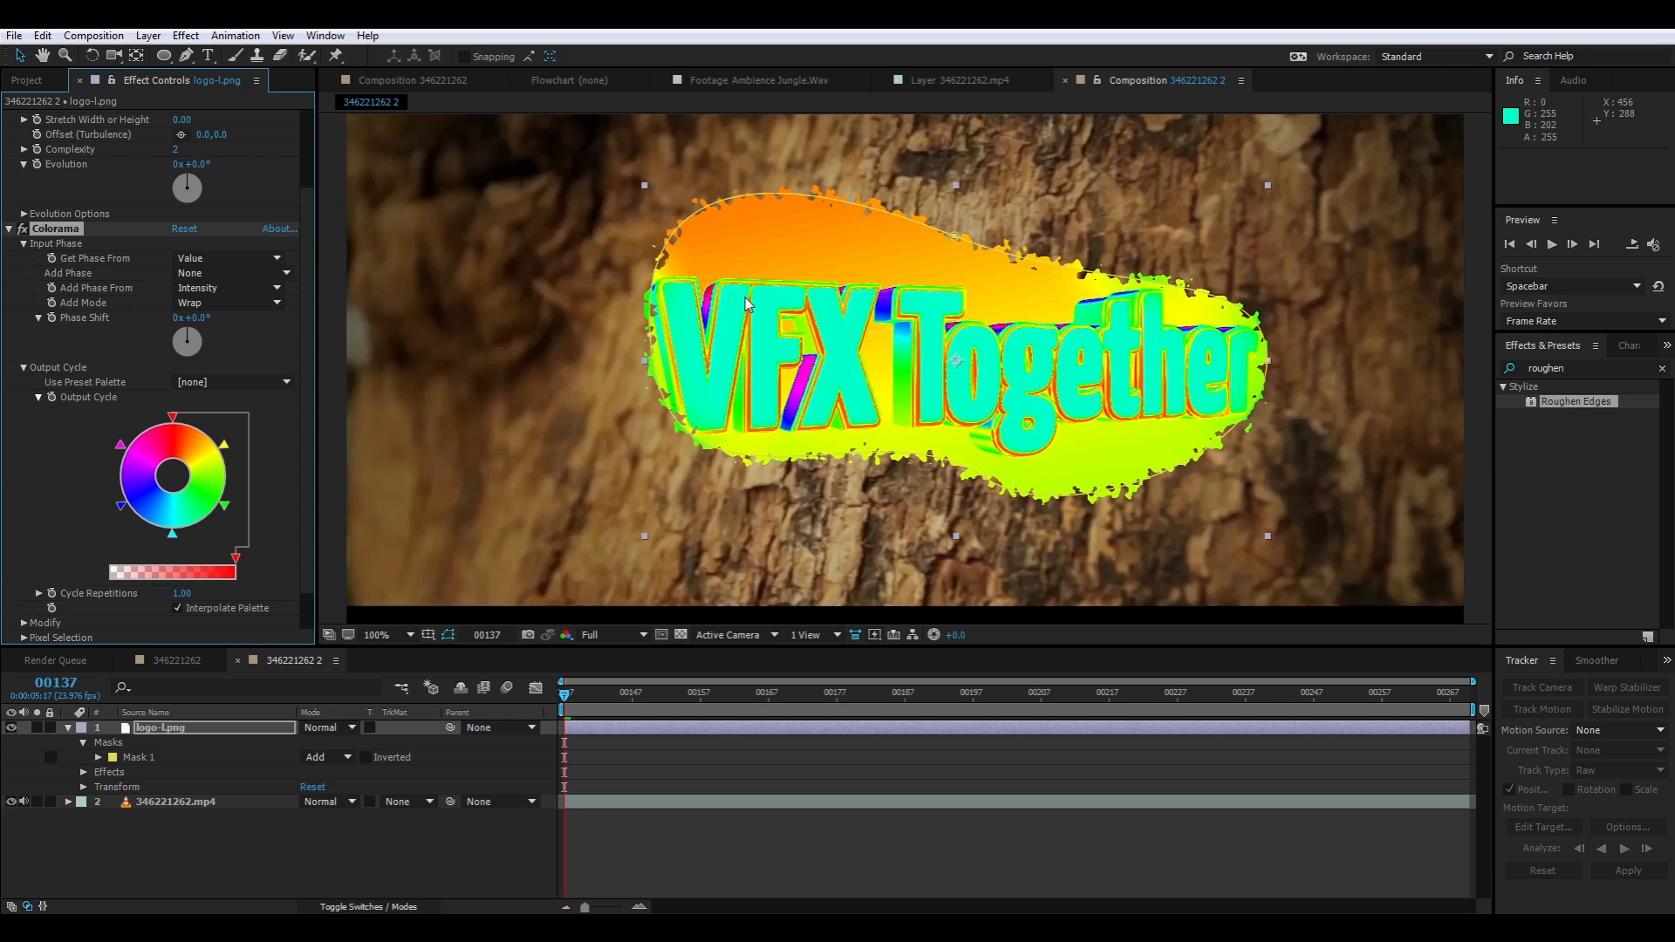
left_click(193, 288)
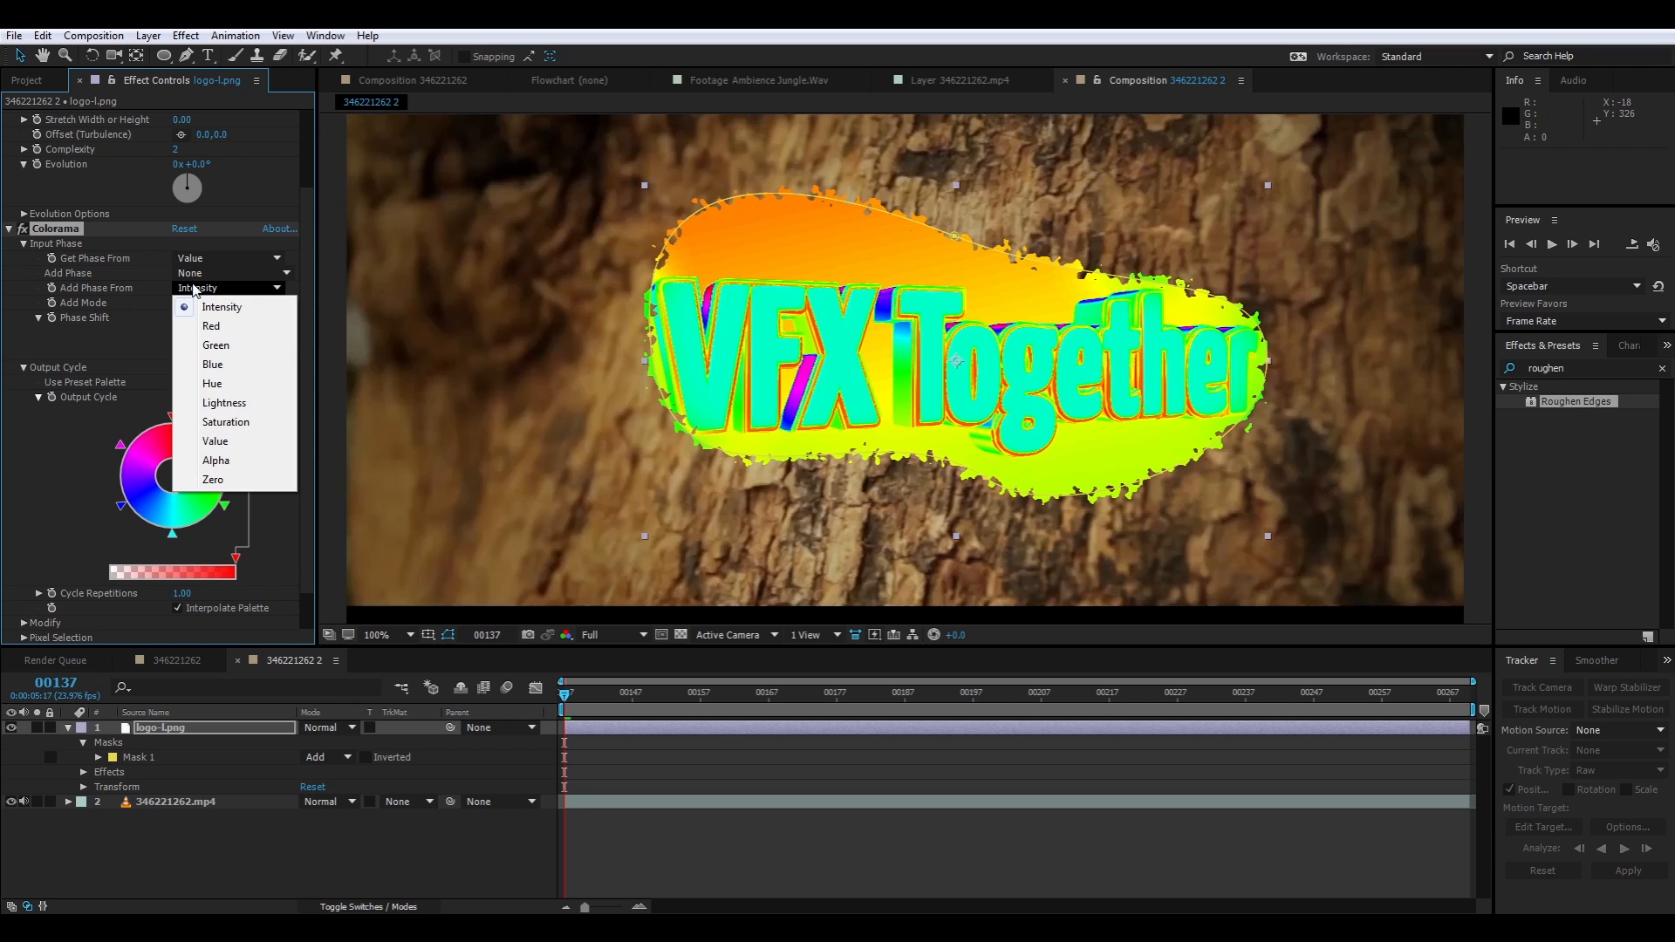
left_click(281, 290)
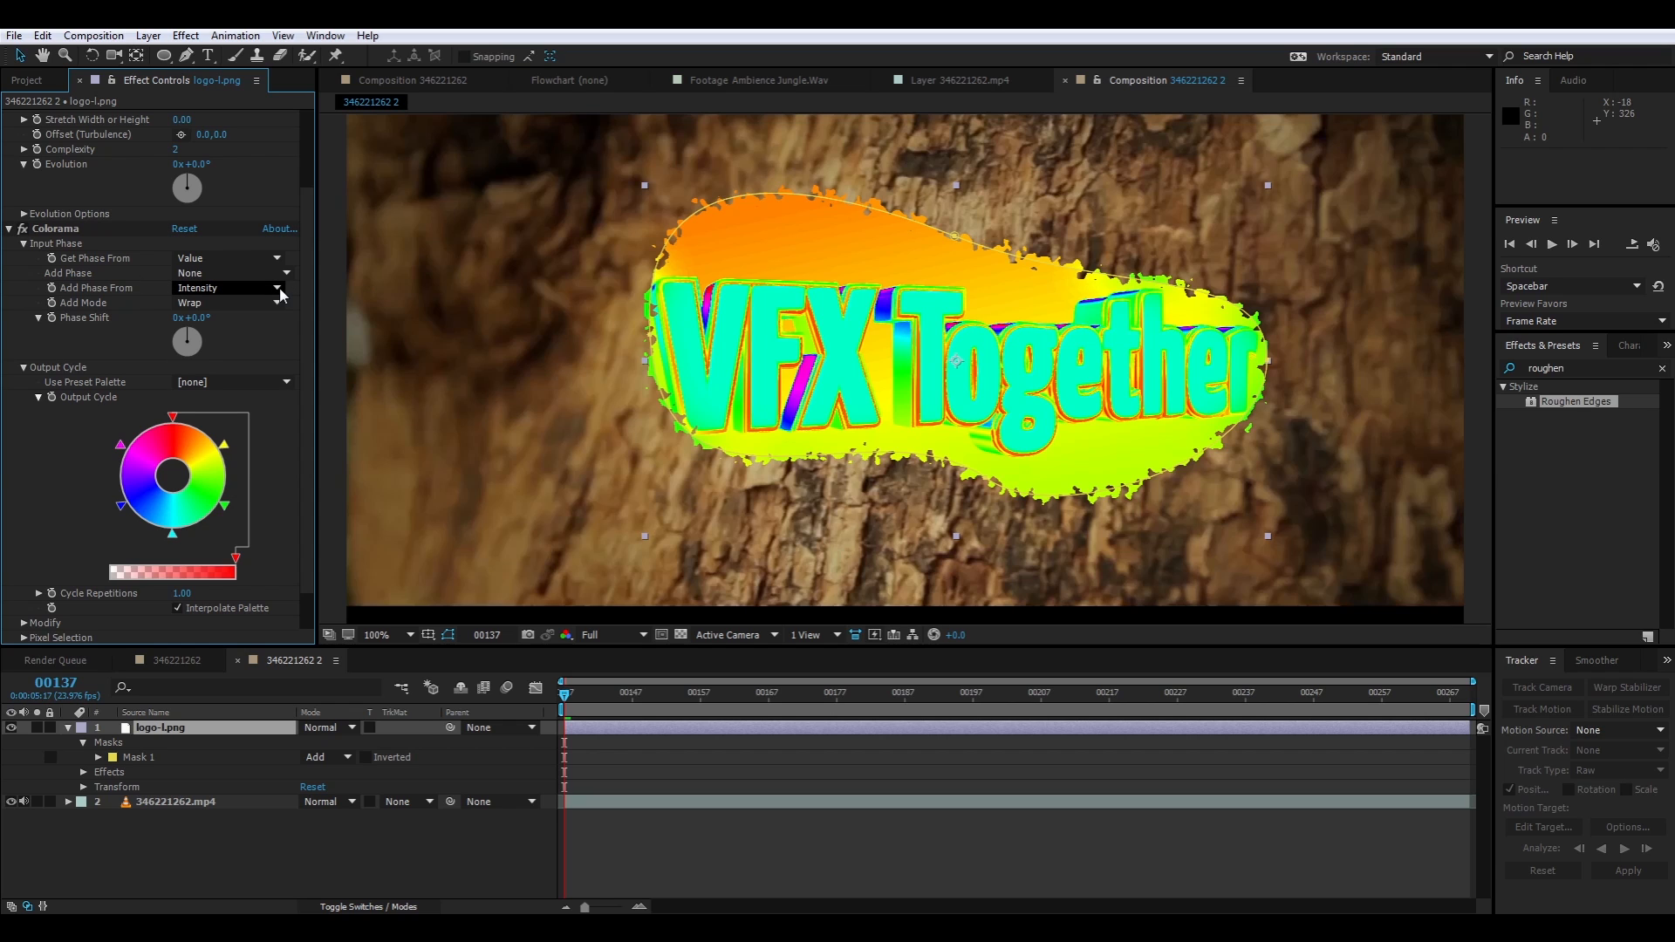
left_click(277, 302)
left_click(291, 304)
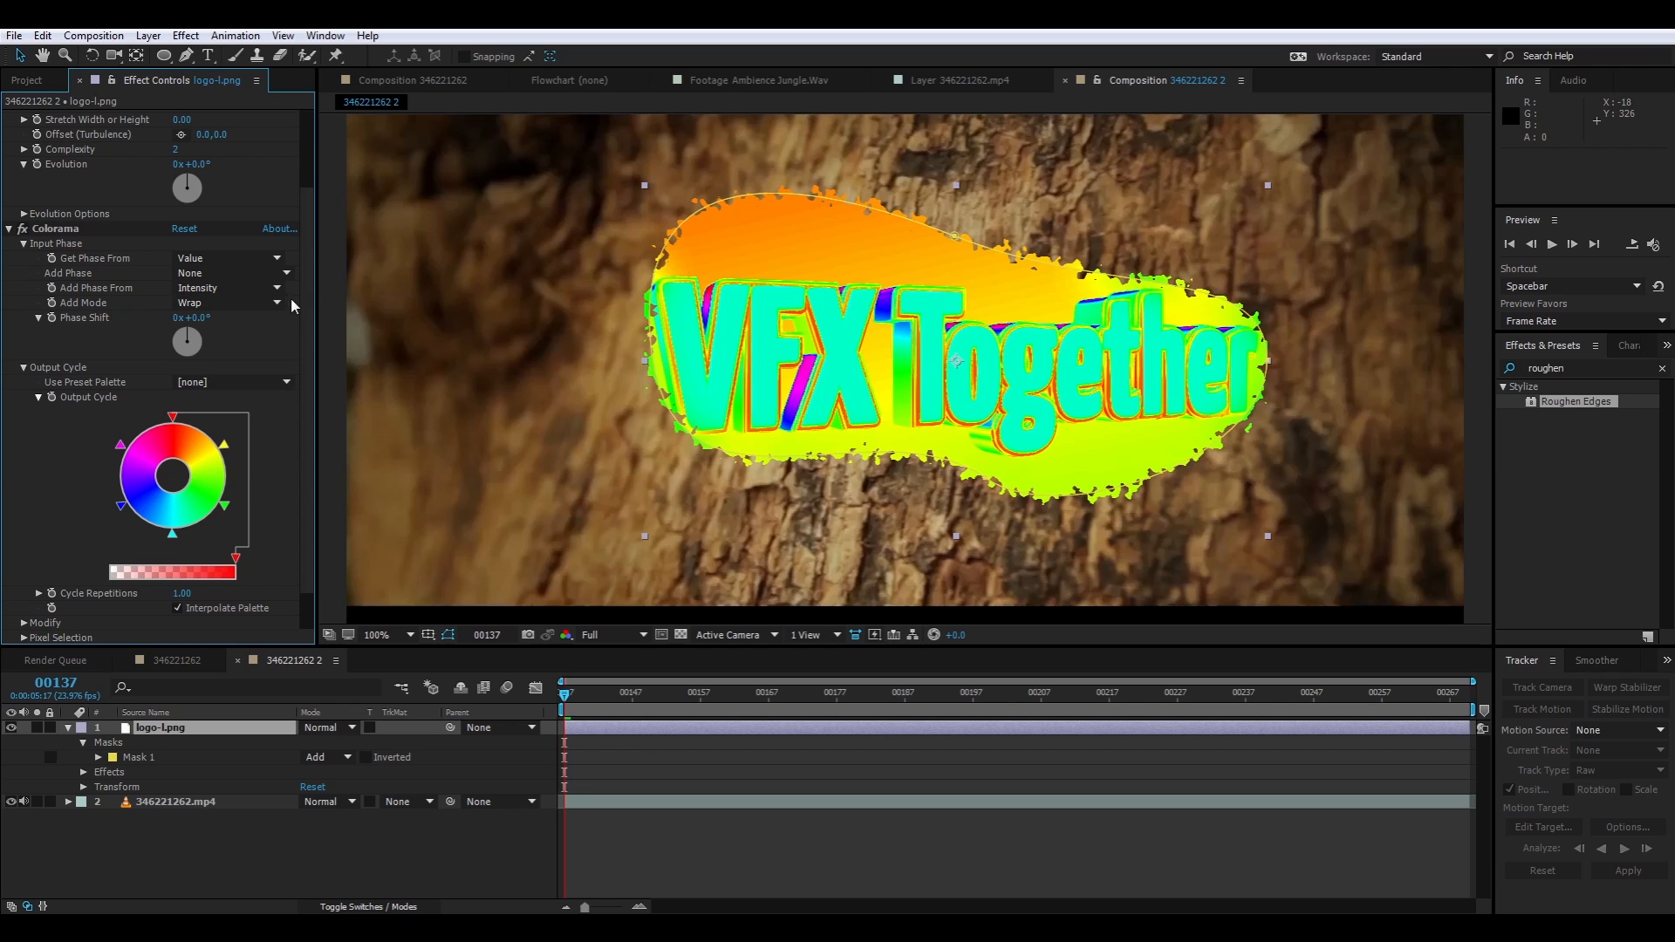
Try the Sepia 1 preset palette for Colorama's Output Cycle and settle on Sepia 2
scroll(305, 340, "down", 2)
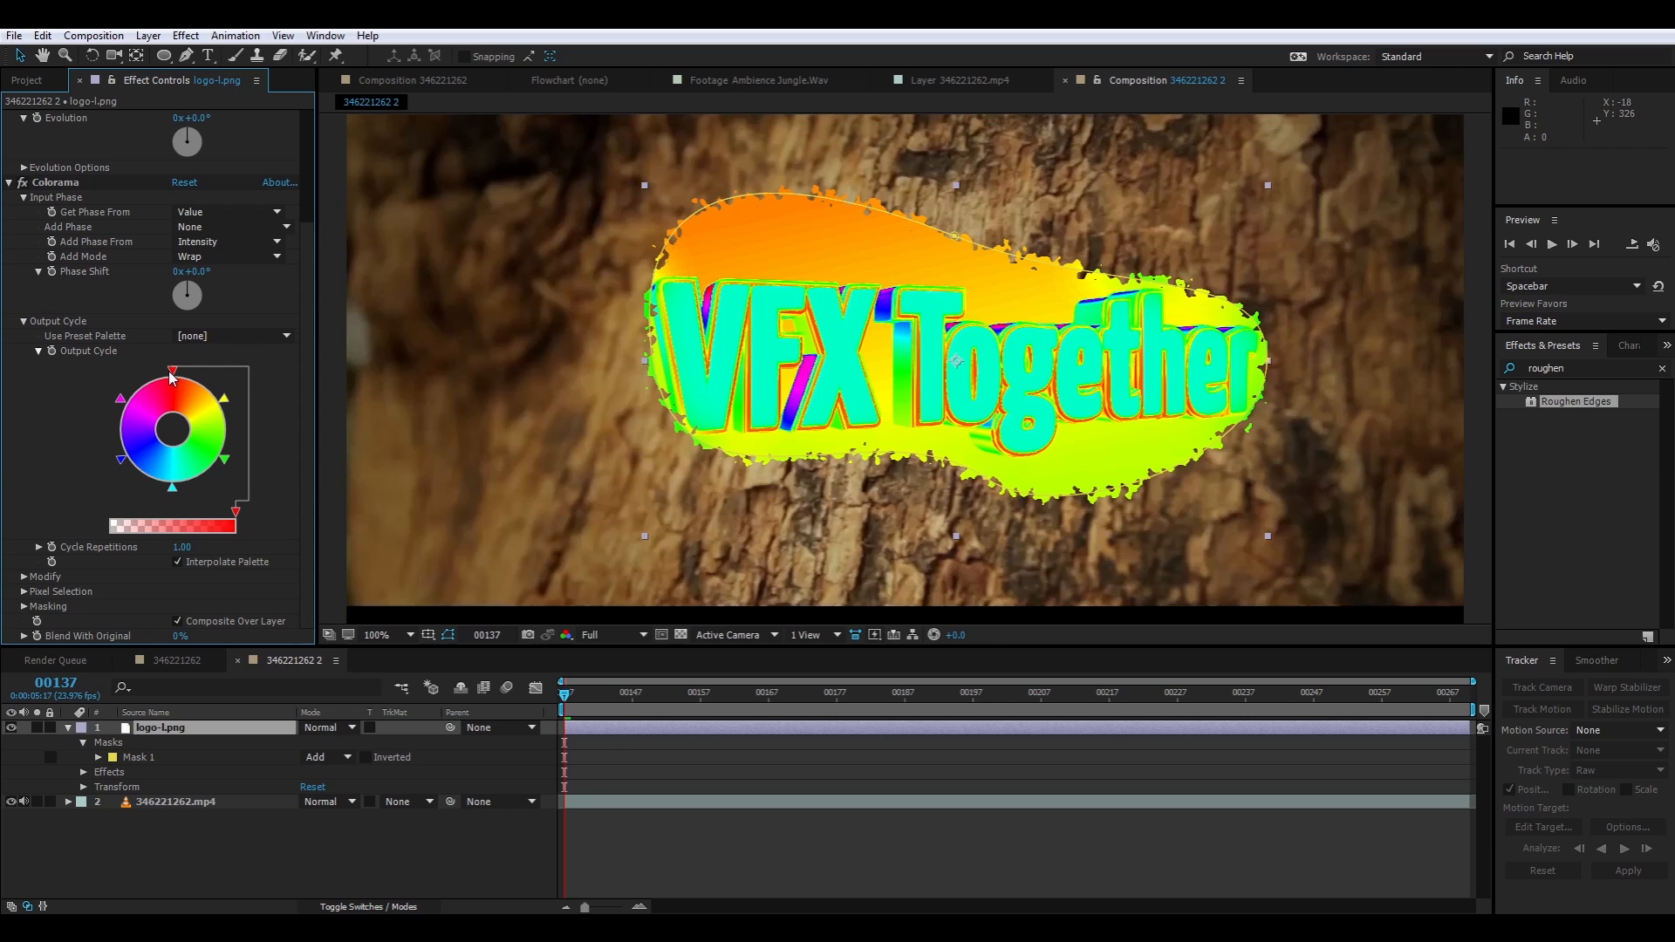
left_click(214, 343)
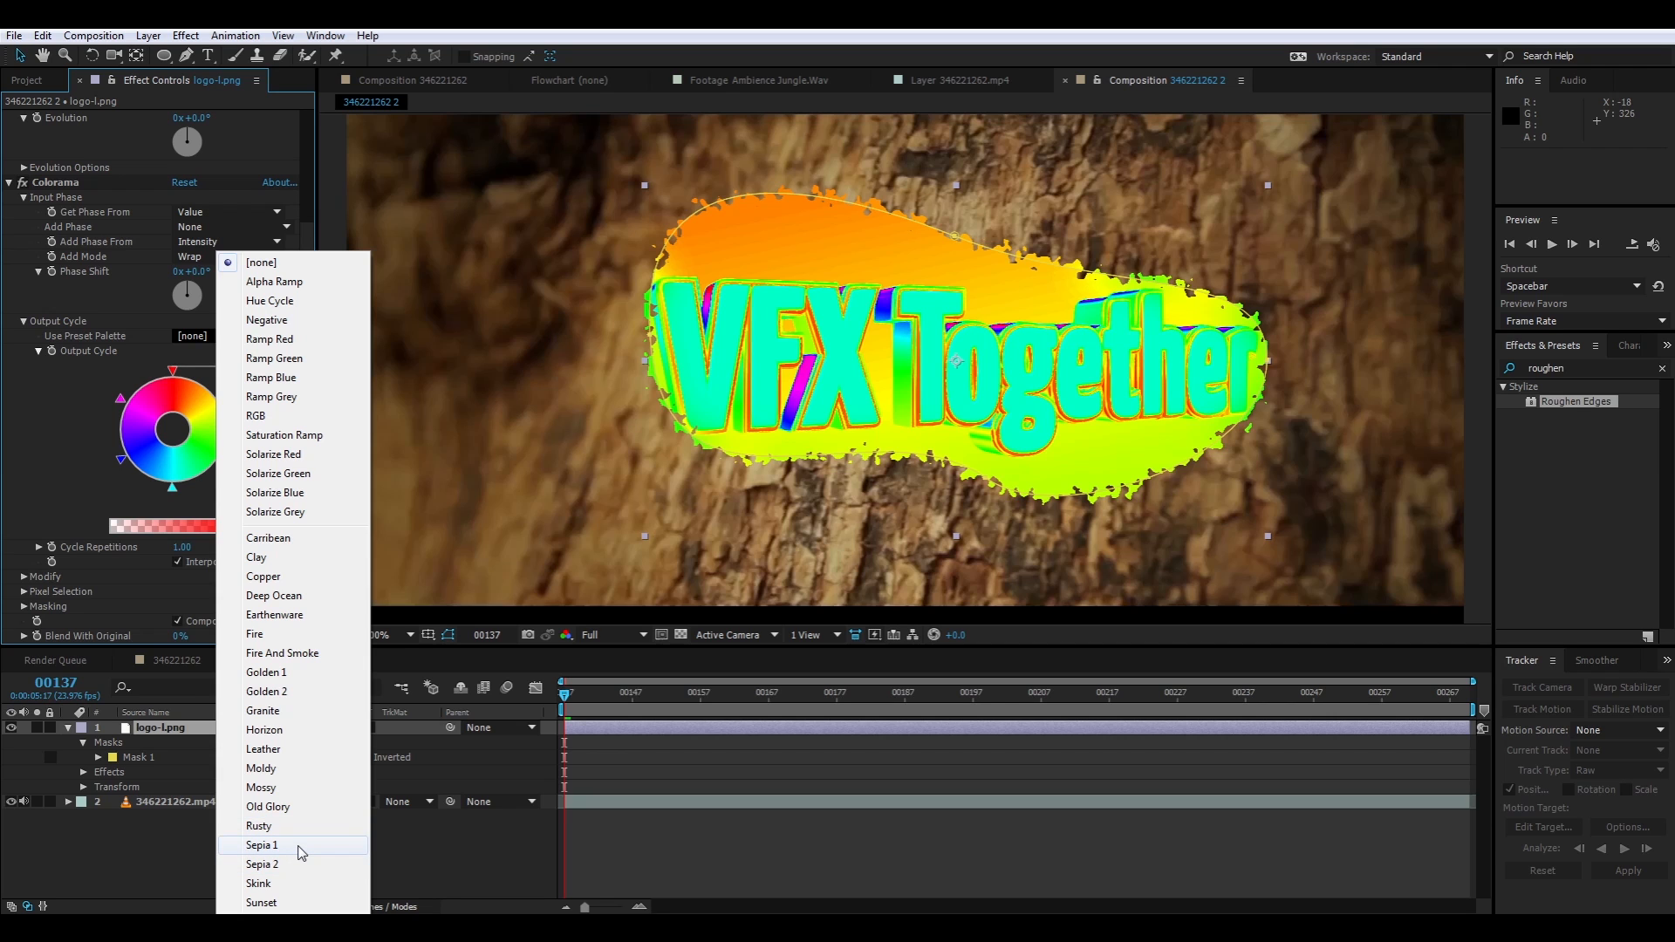
left_click(262, 846)
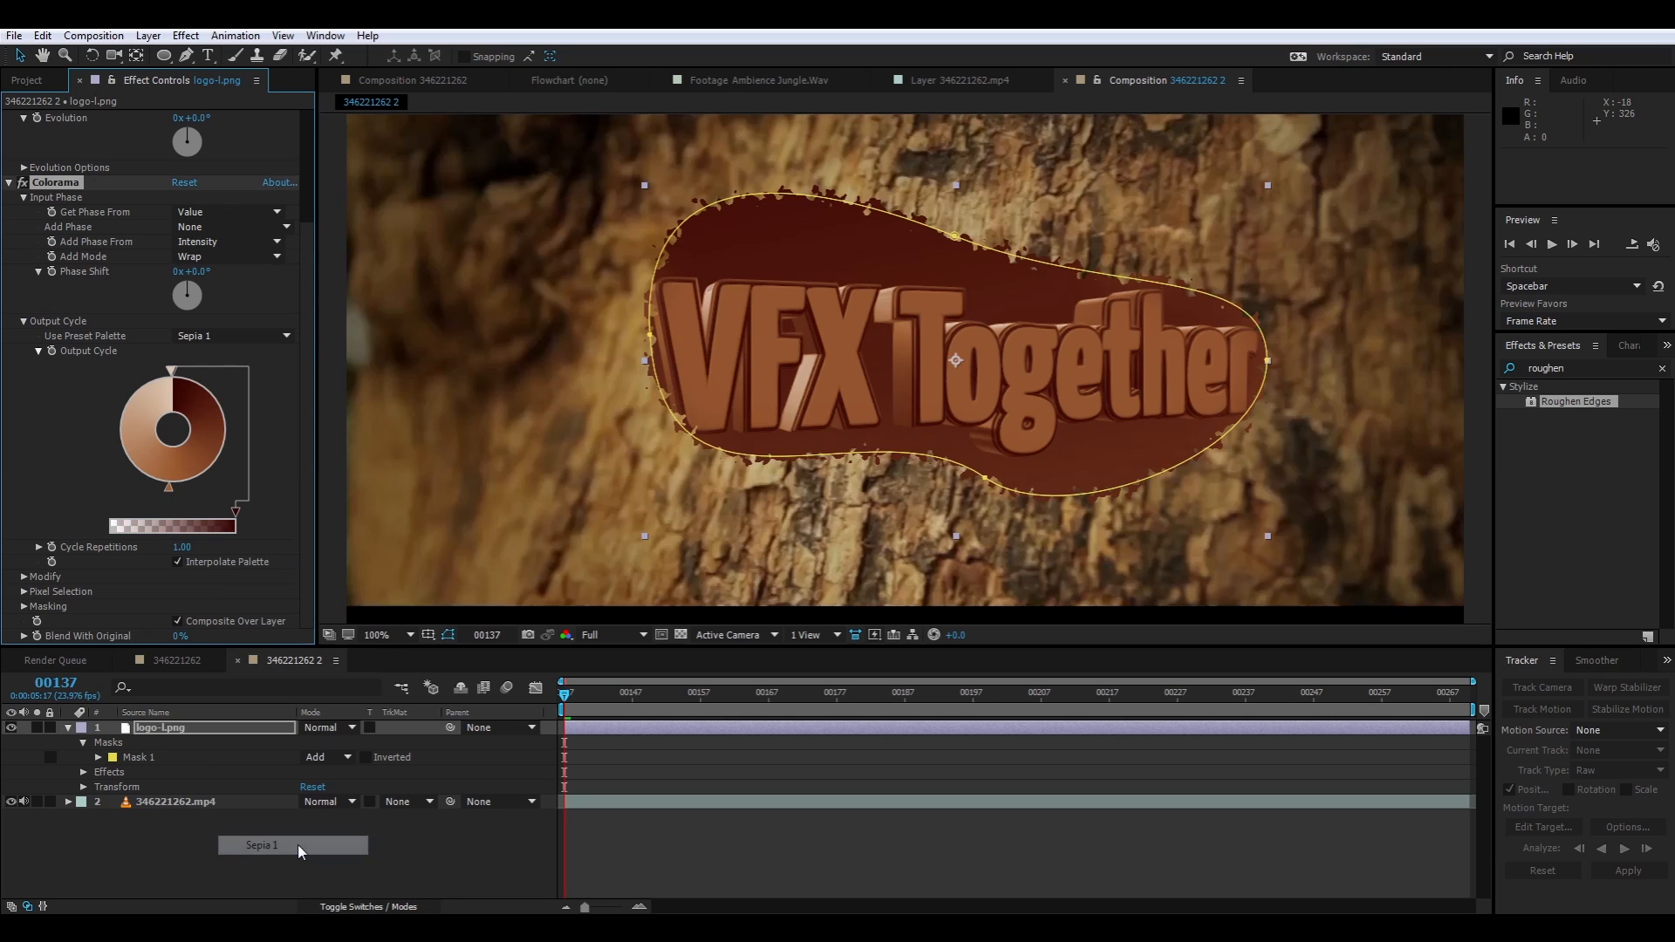
left_click(244, 332)
left_click(255, 859)
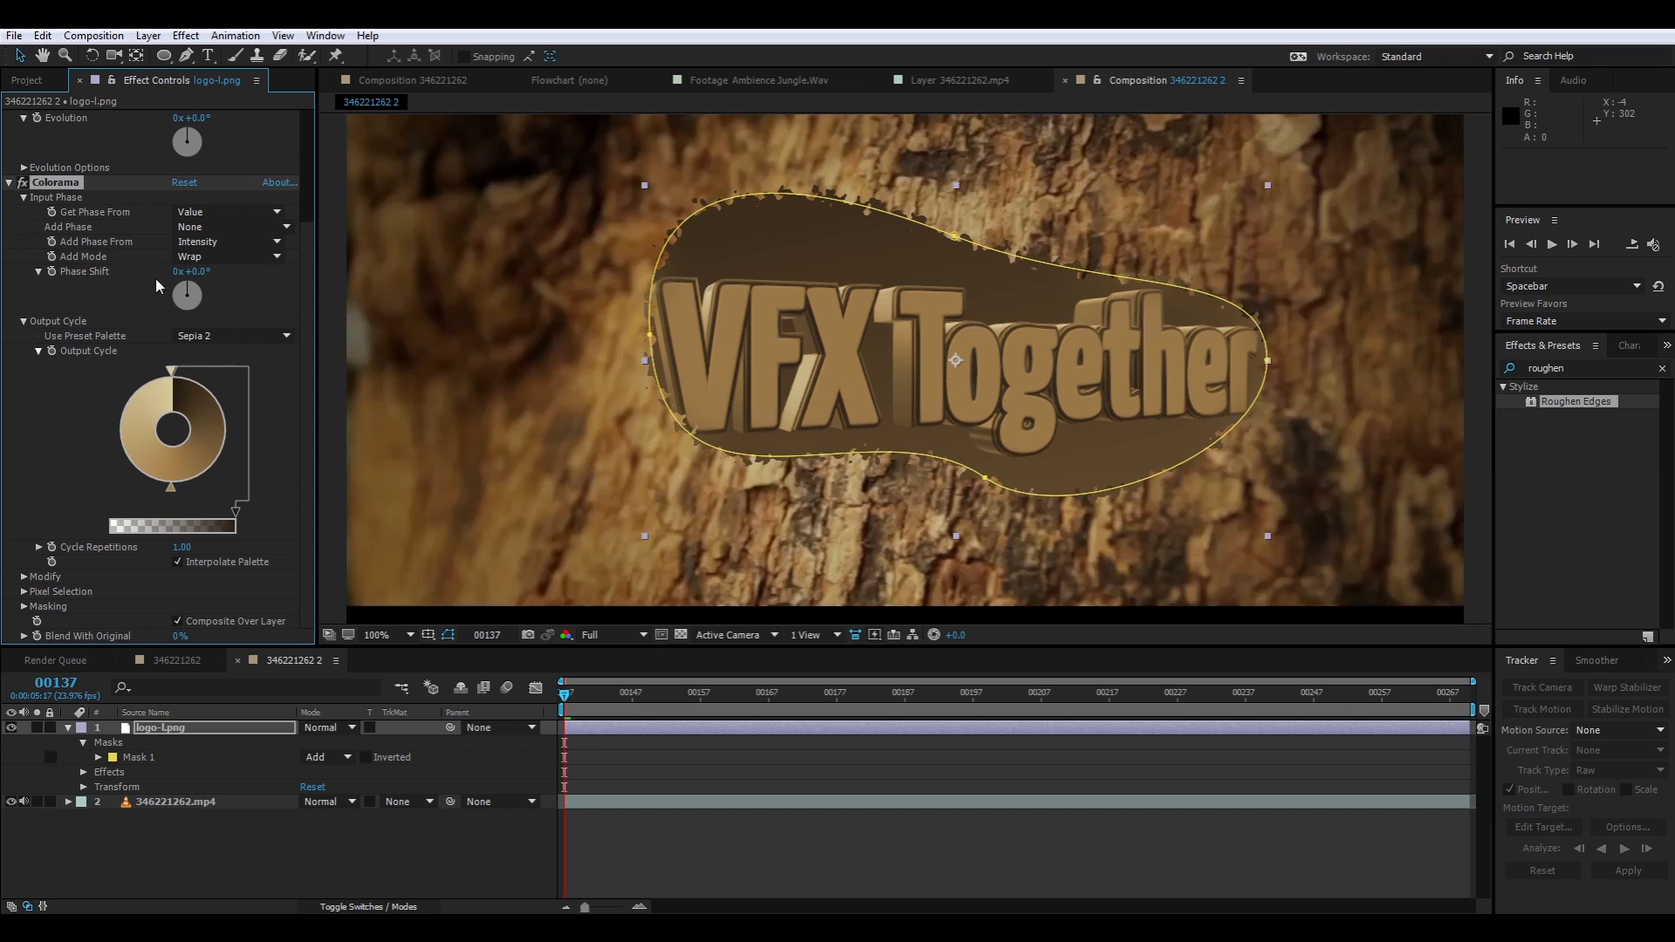
Collapse the Colorama and Roughen Edges controls and move the logo layer slightly down to about 702, 381
left_click(10, 184)
left_click(8, 118)
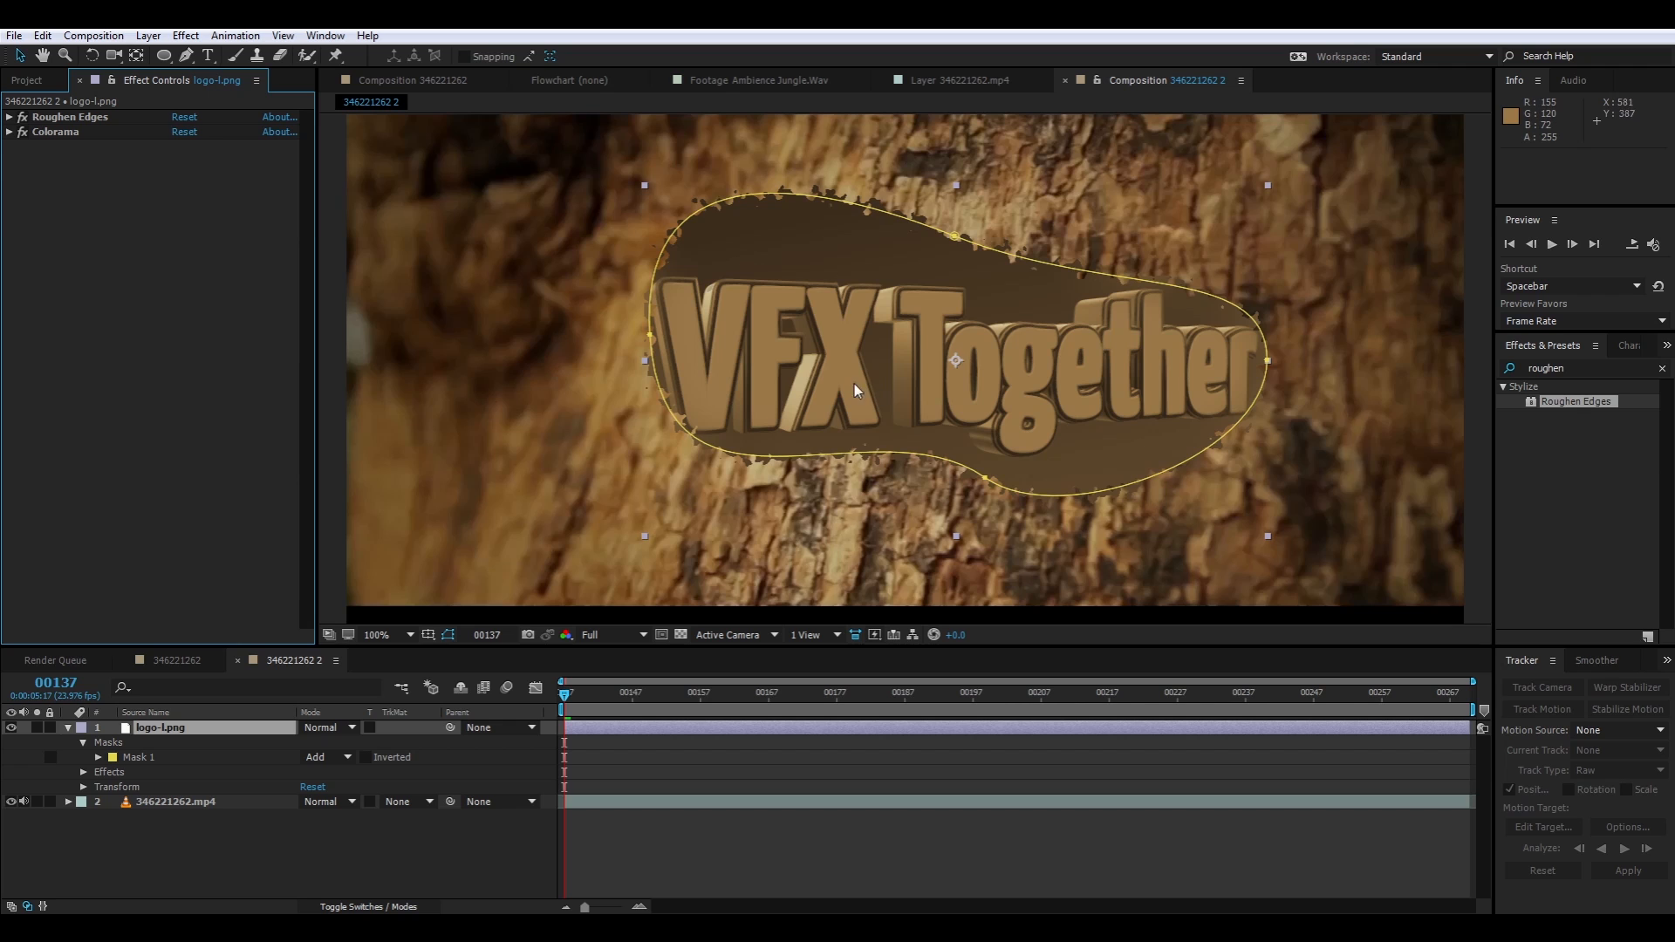
mouse_move(855, 384)
left_mouse_down()
mouse_move(864, 244)
mouse_move(835, 442)
mouse_move(860, 396)
mouse_move(832, 403)
mouse_move(847, 404)
left_mouse_up()
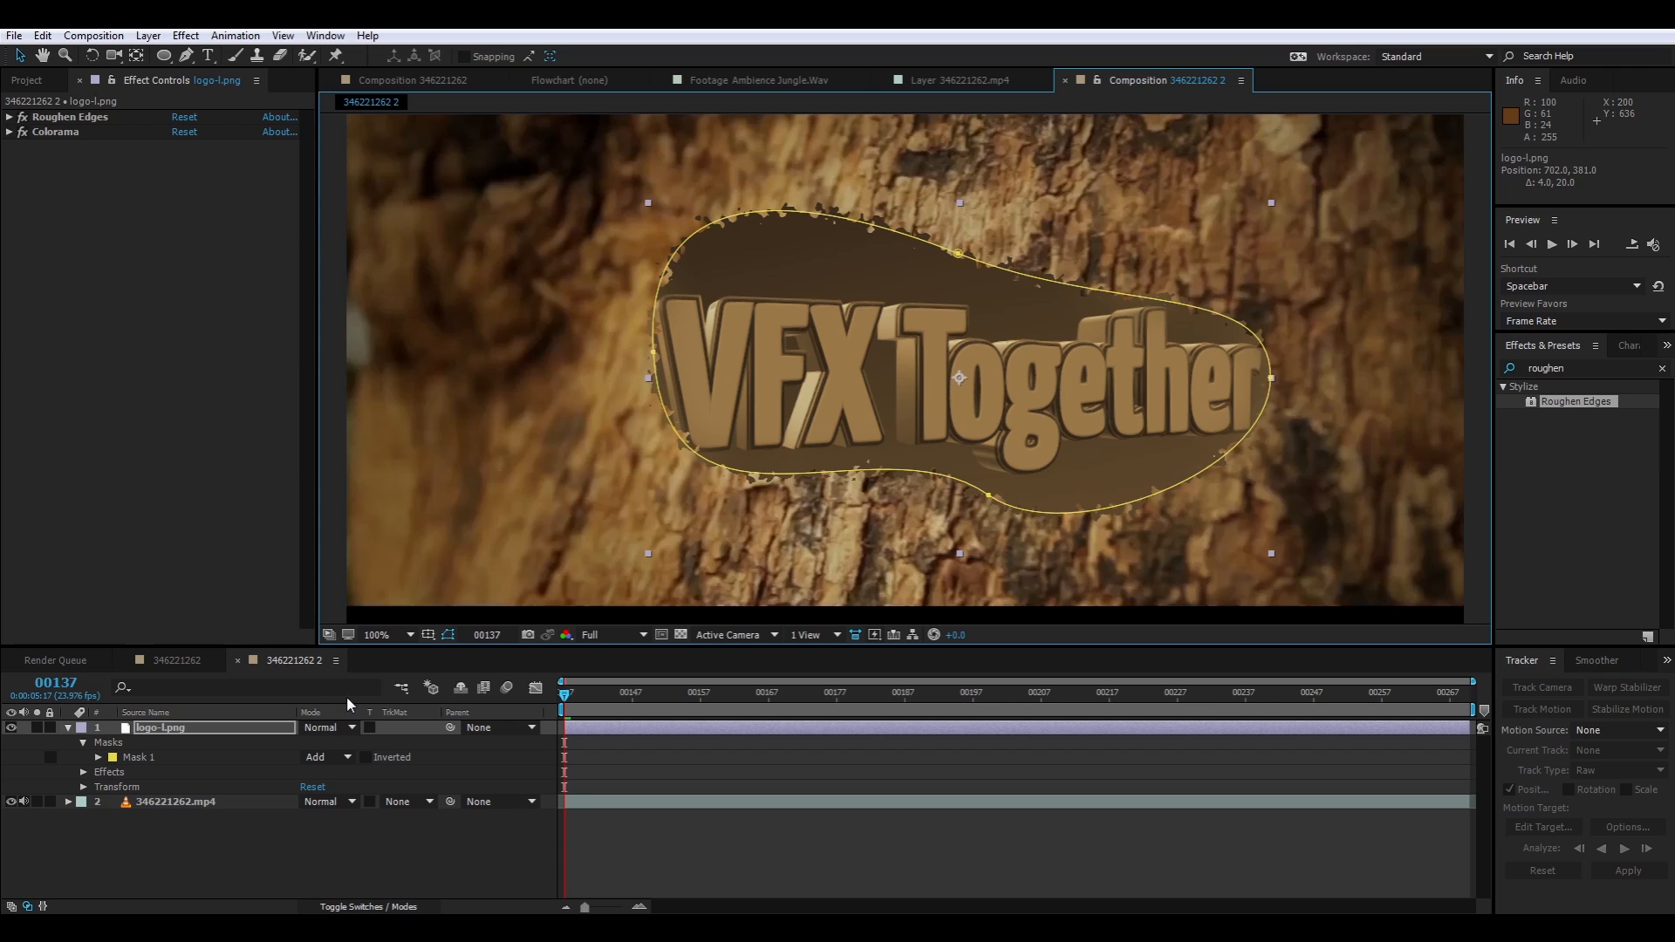
Try rotating the logo as a 3D layer to an orientation of about 349.7°, 28.6°, 5.0°, and switch the layer back to 2D
key("F3")
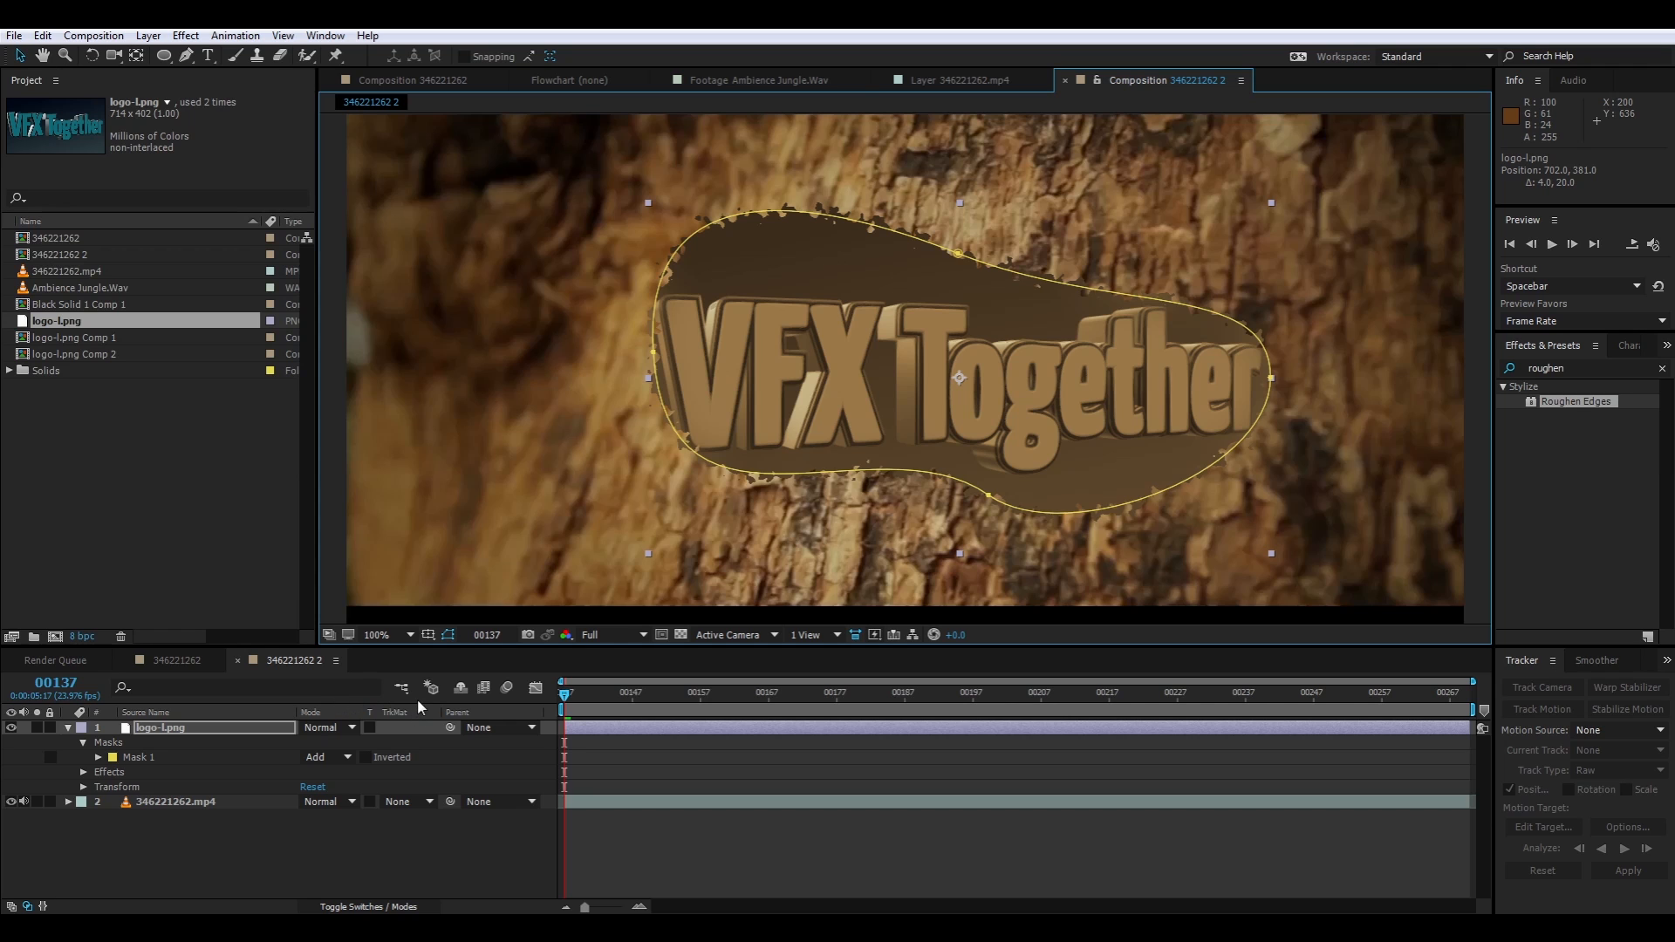
left_click(244, 725)
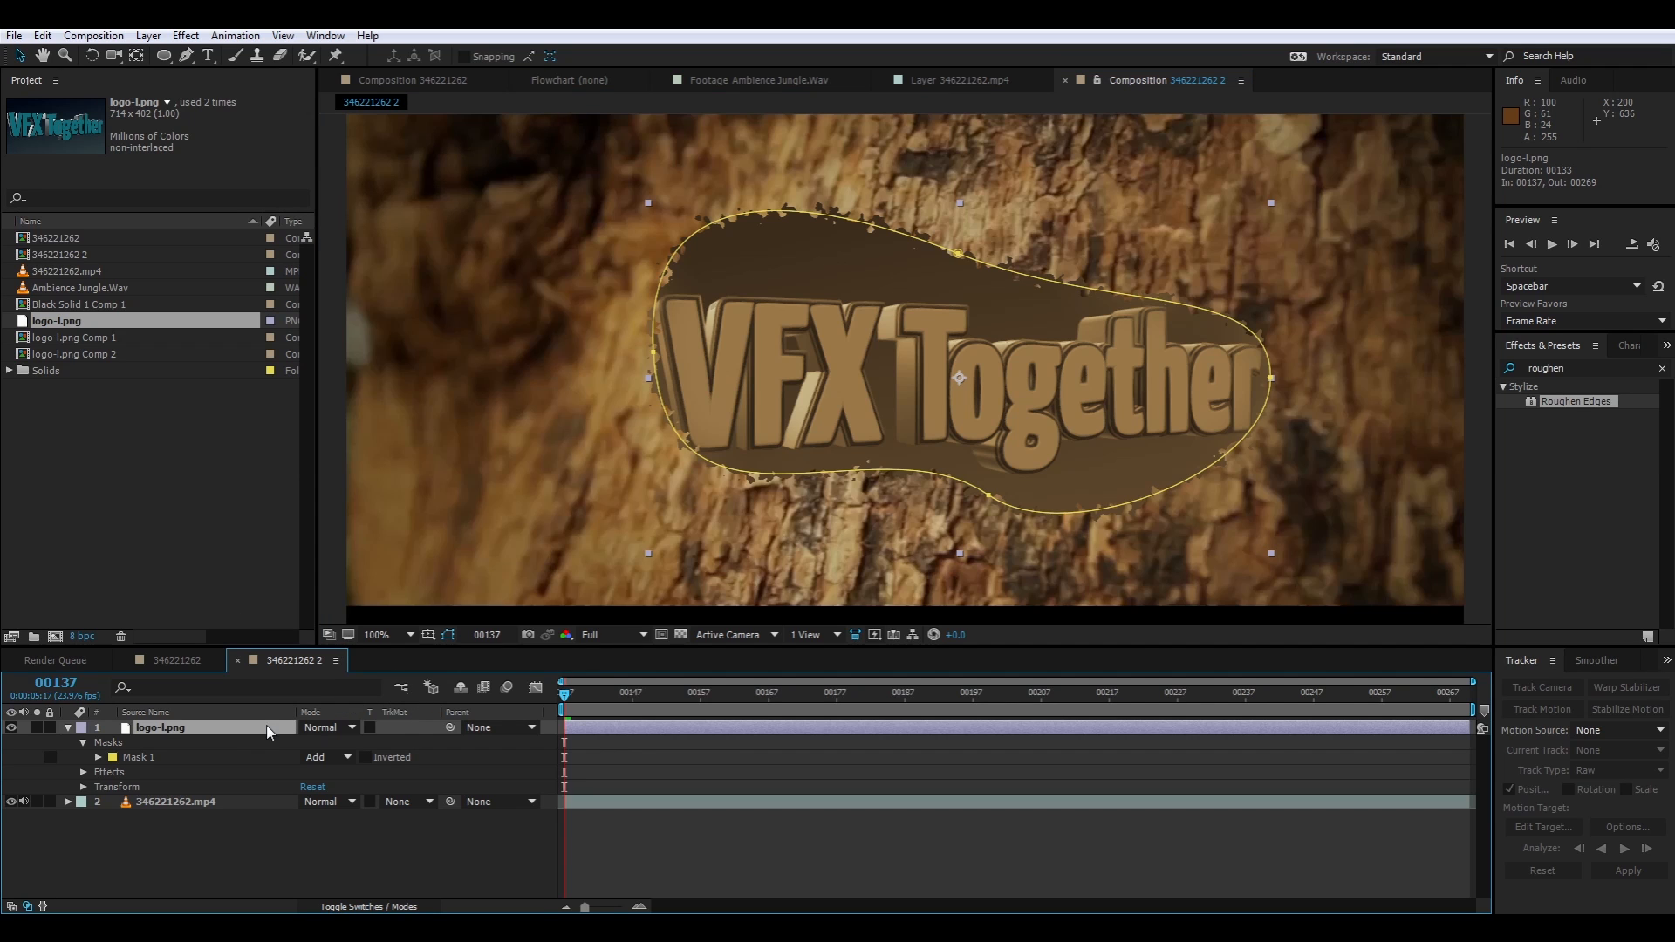
key("F4")
left_click(397, 726)
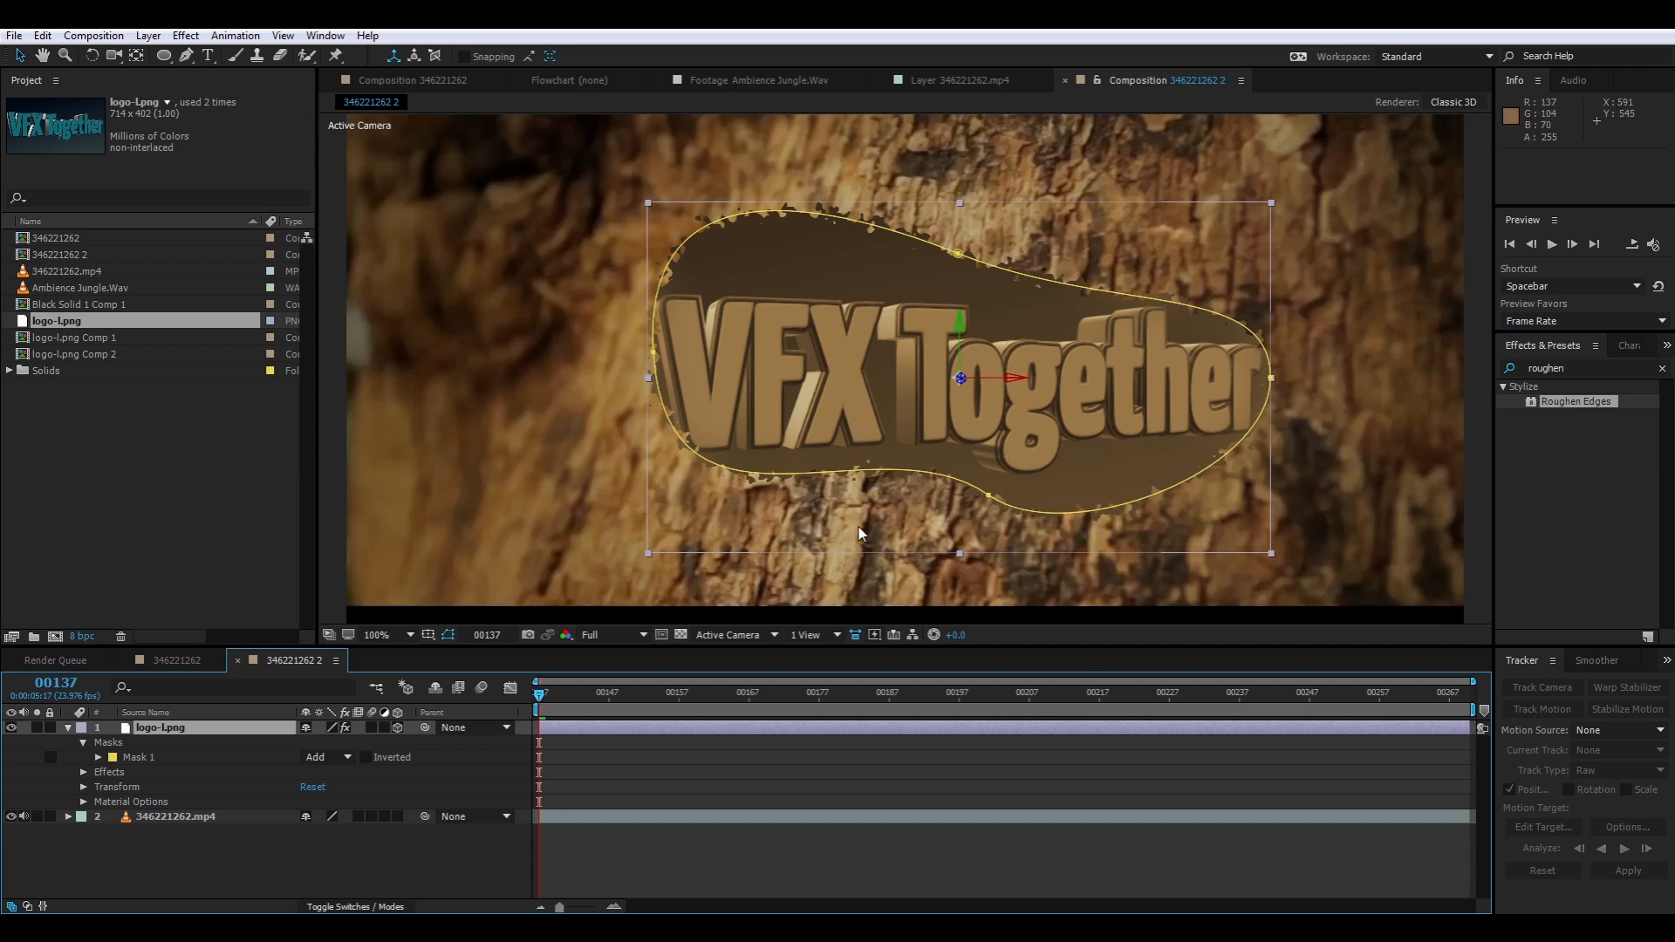
key("w")
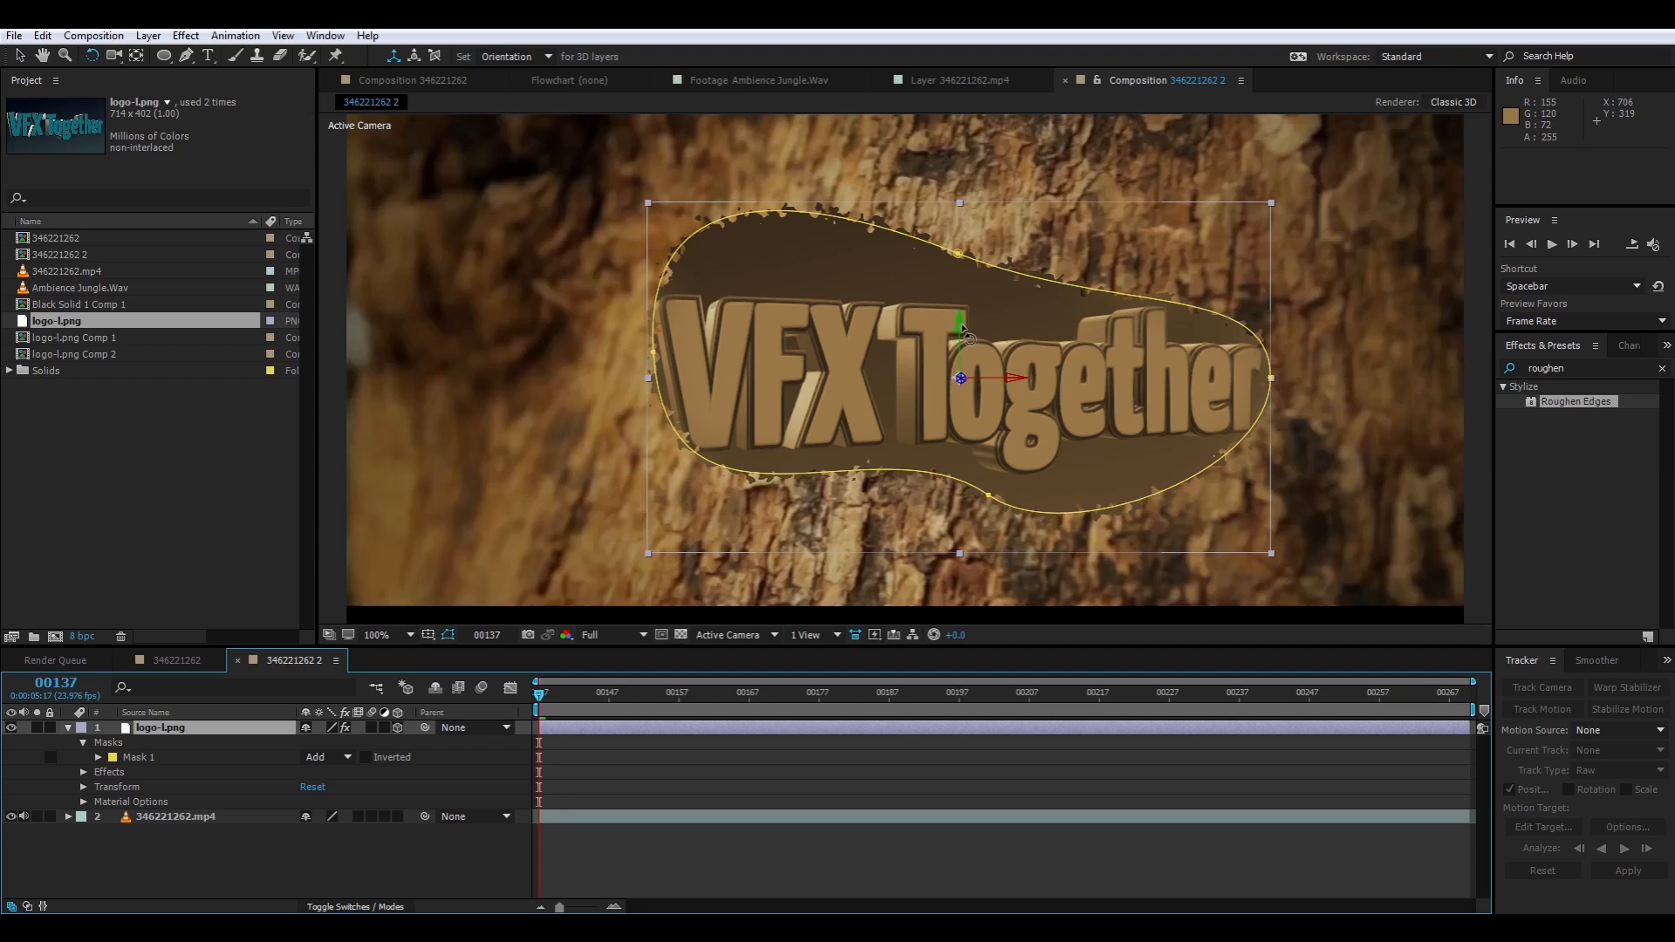
left_click_drag(959, 332, 997, 372)
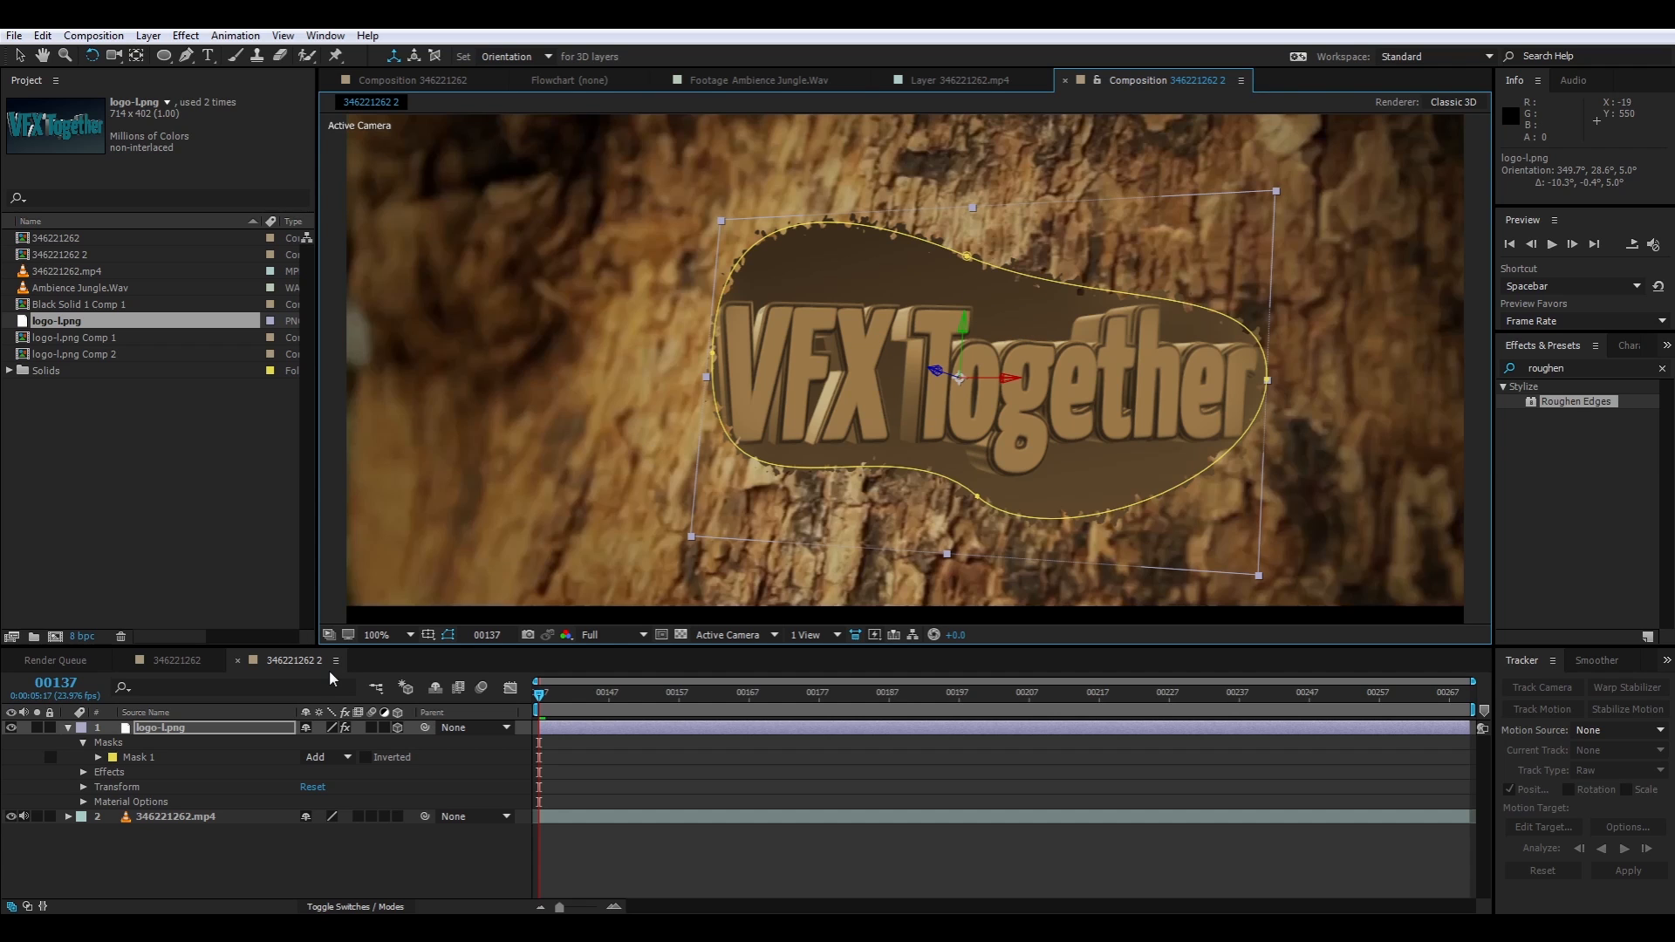
left_click(397, 726)
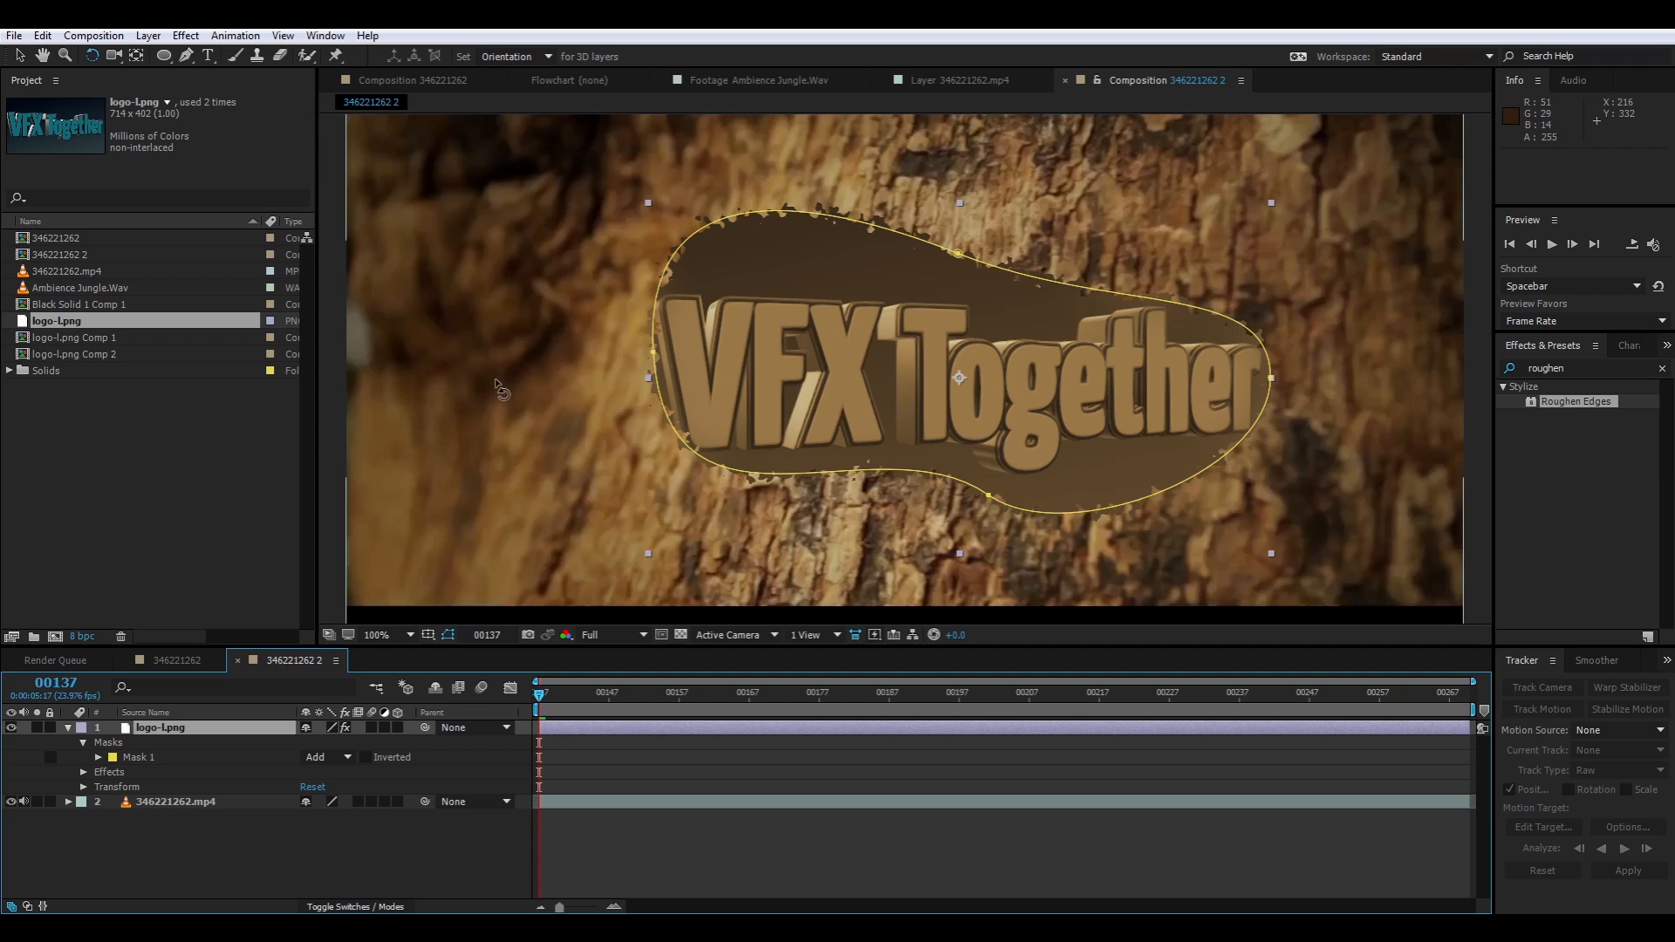
Apply the Corner Pin distort effect to the logo layer
right_click(133, 394)
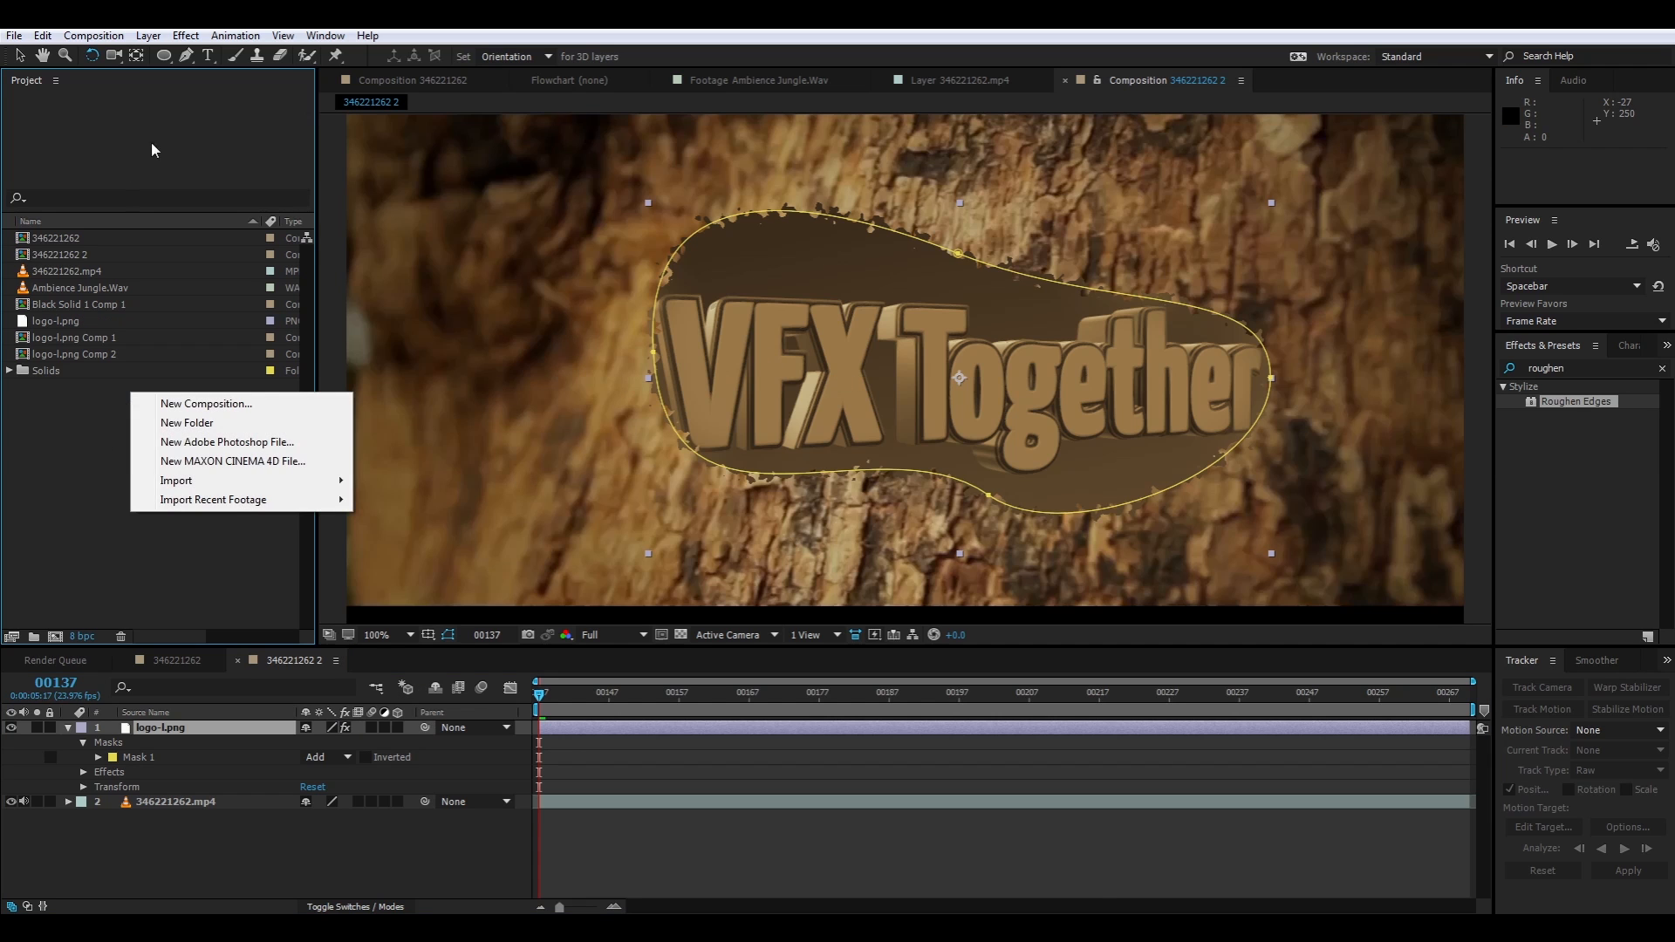
right_click(868, 203)
mouse_move(894, 454)
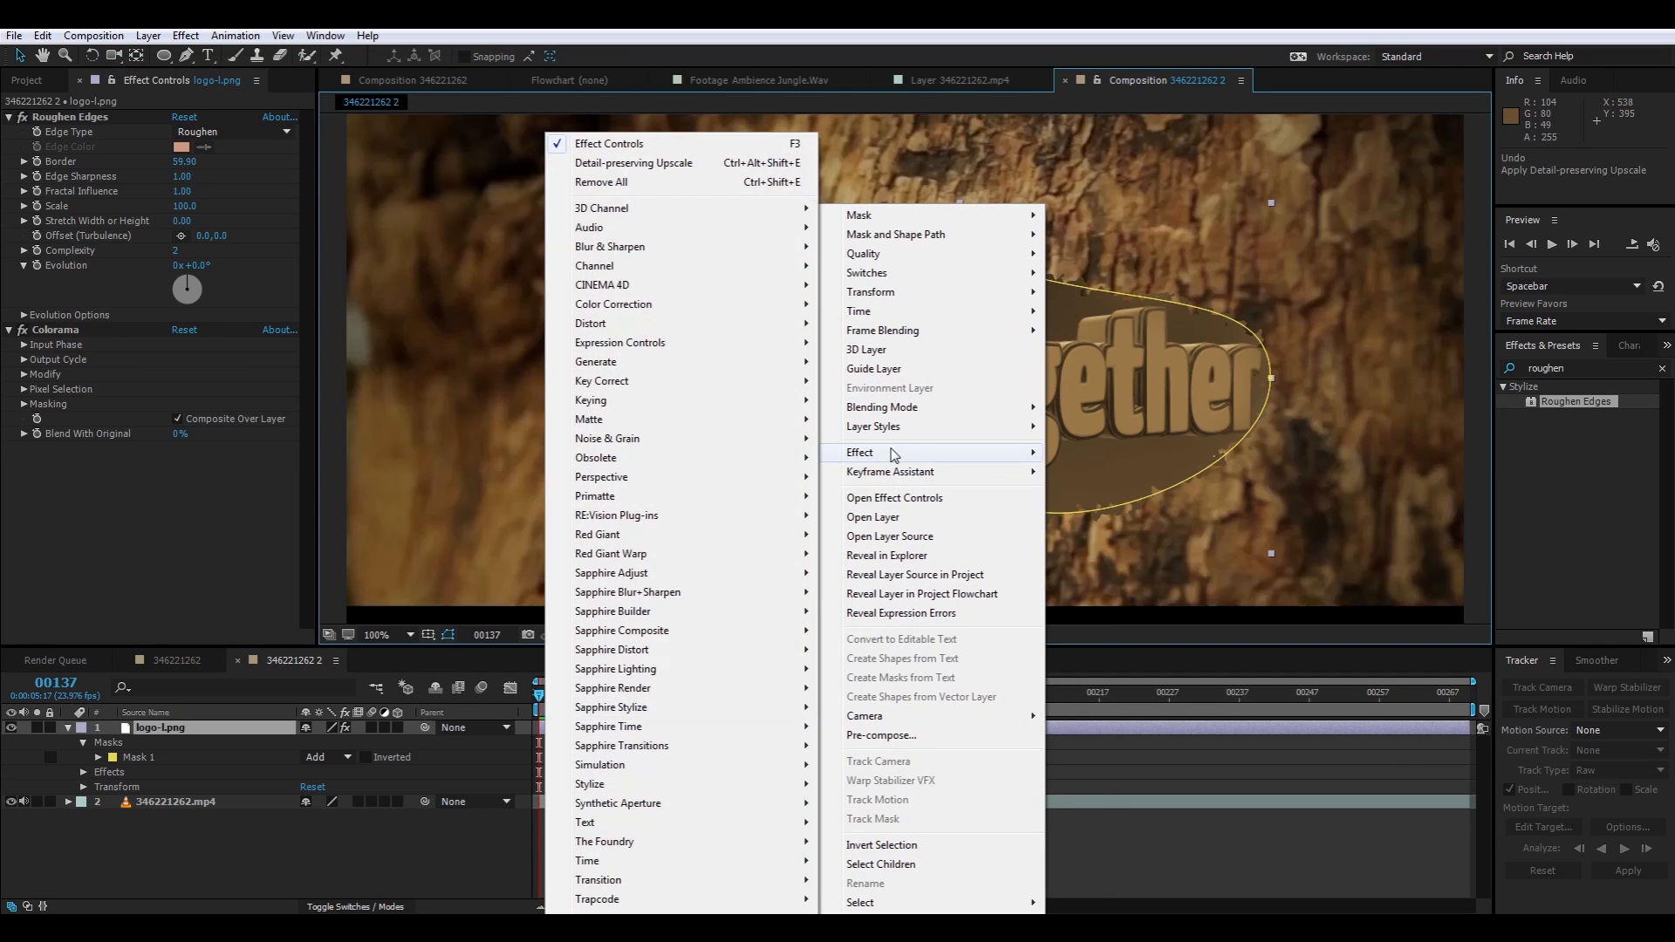
mouse_move(643, 325)
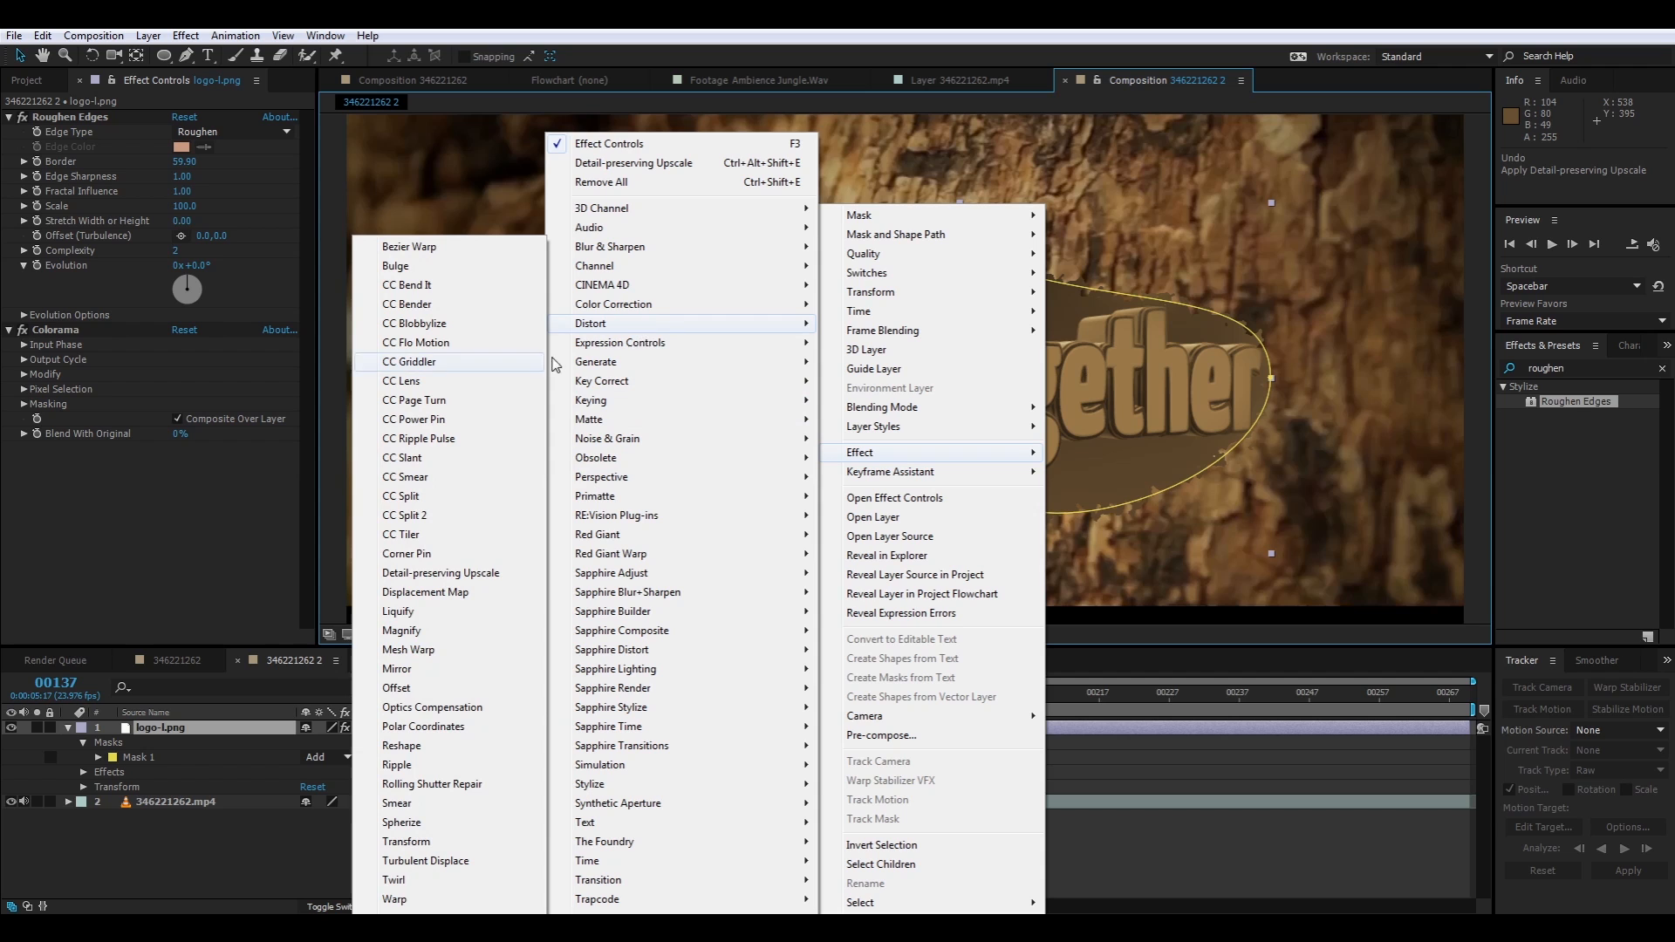
left_click(407, 554)
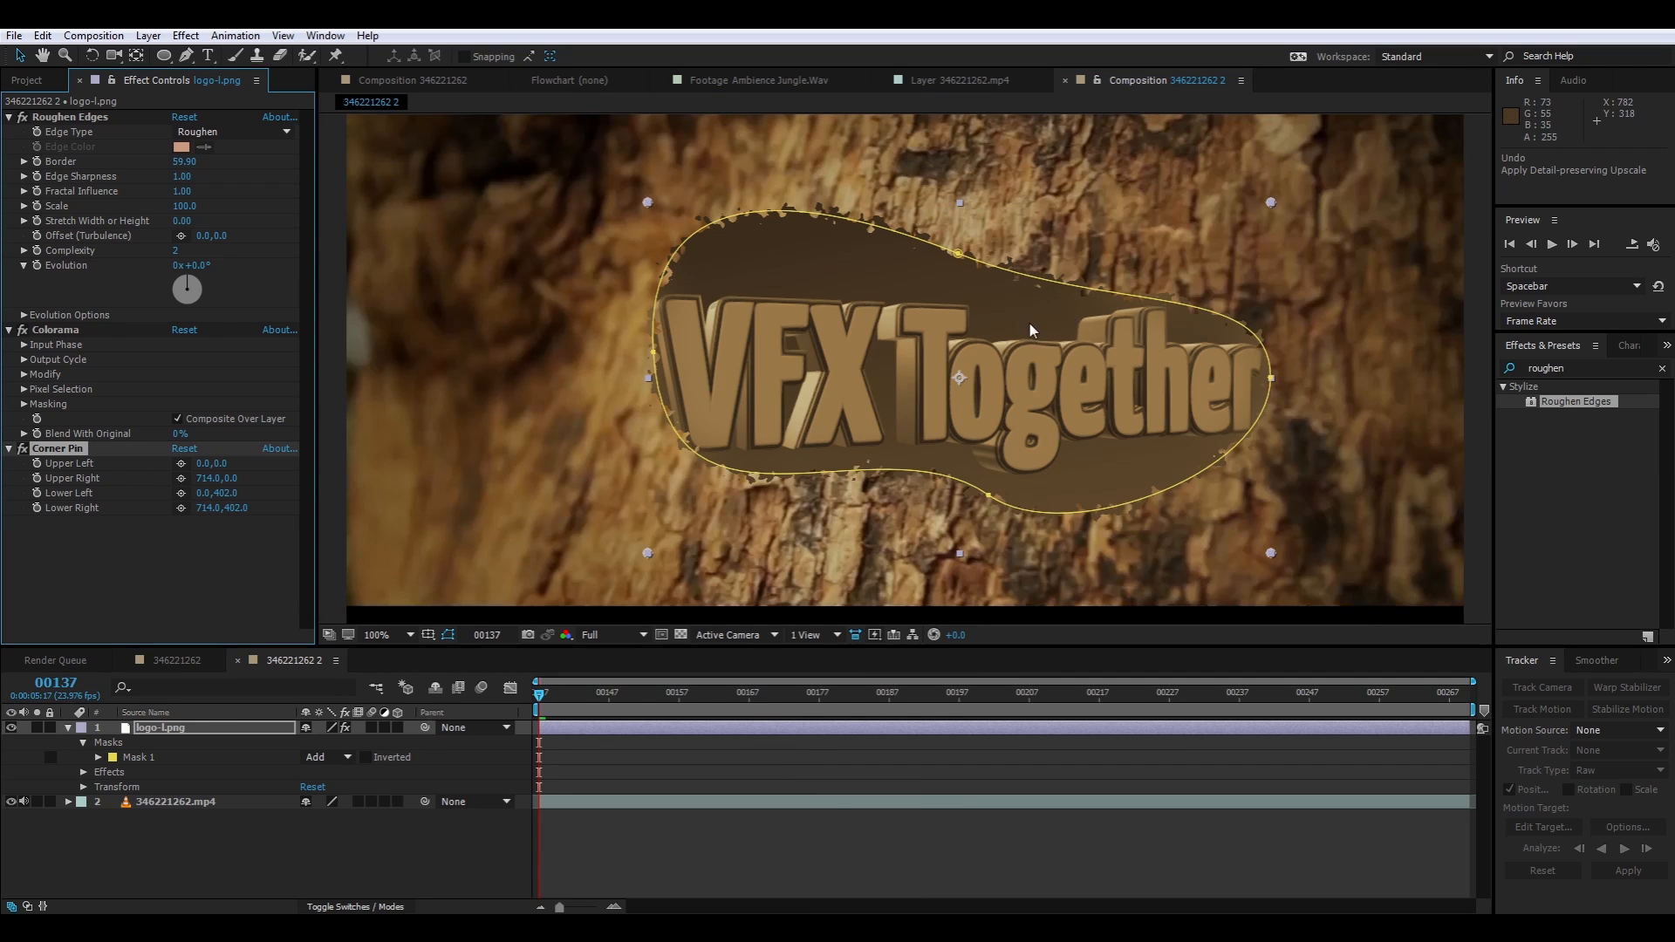
Skew the logo to the bark's perspective by spreading its right corner pins vertically and pulling the left ones inward
key("comma")
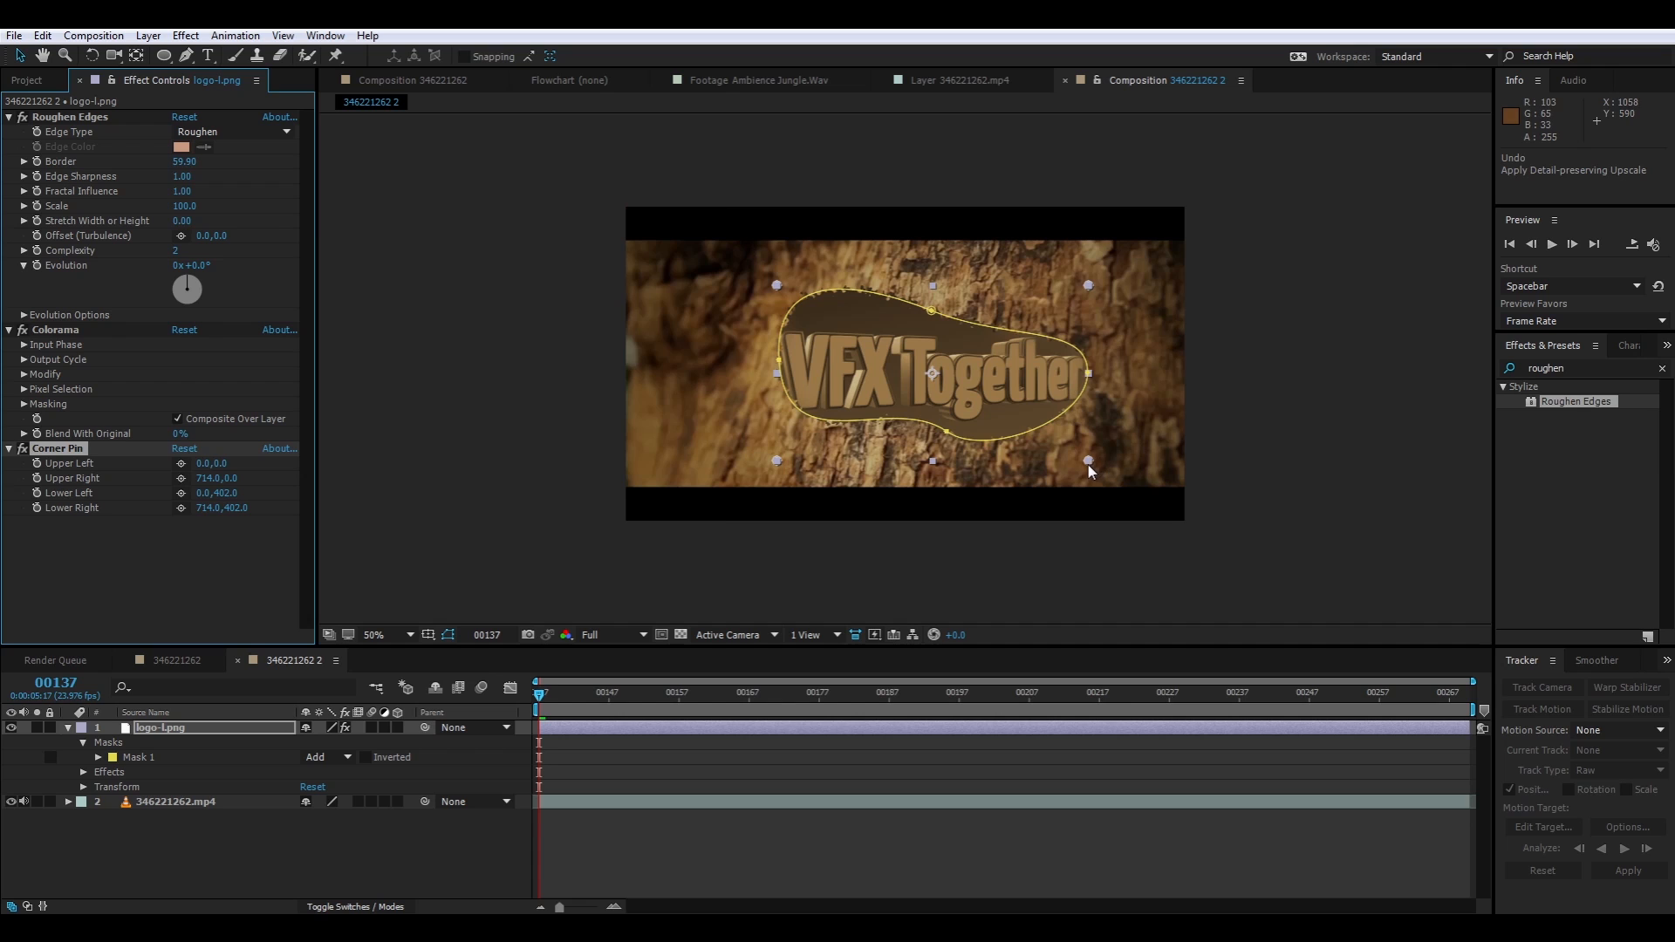
left_click_drag(1089, 462, 1057, 504)
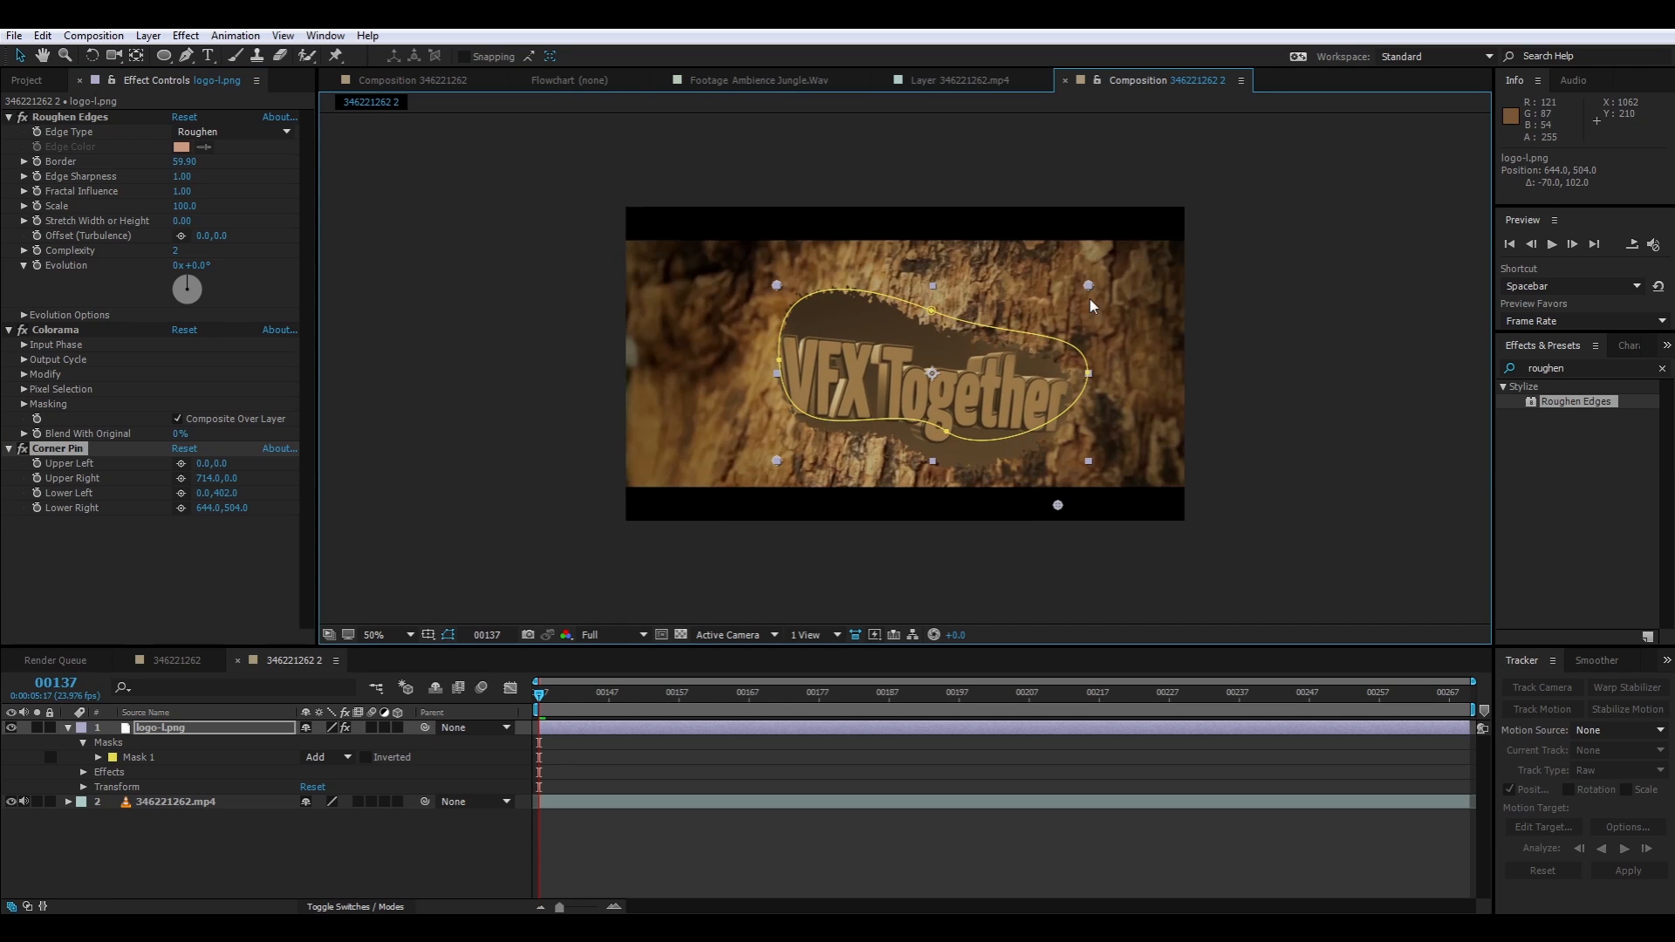
left_click_drag(1091, 286, 1079, 216)
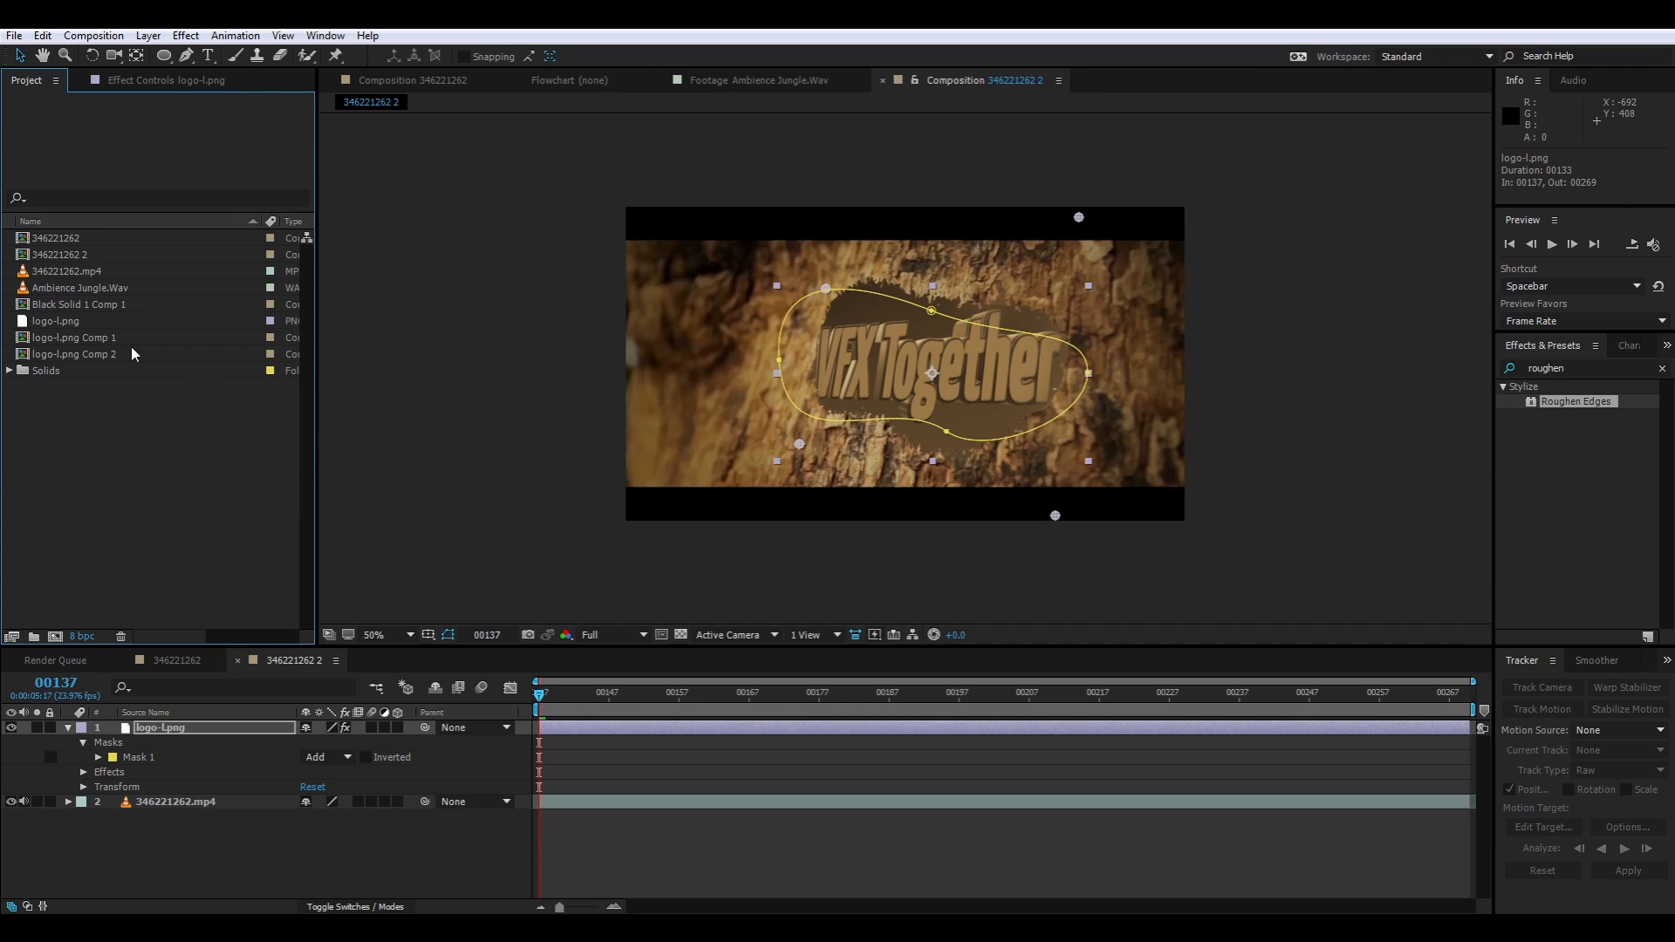
double_click(58, 322)
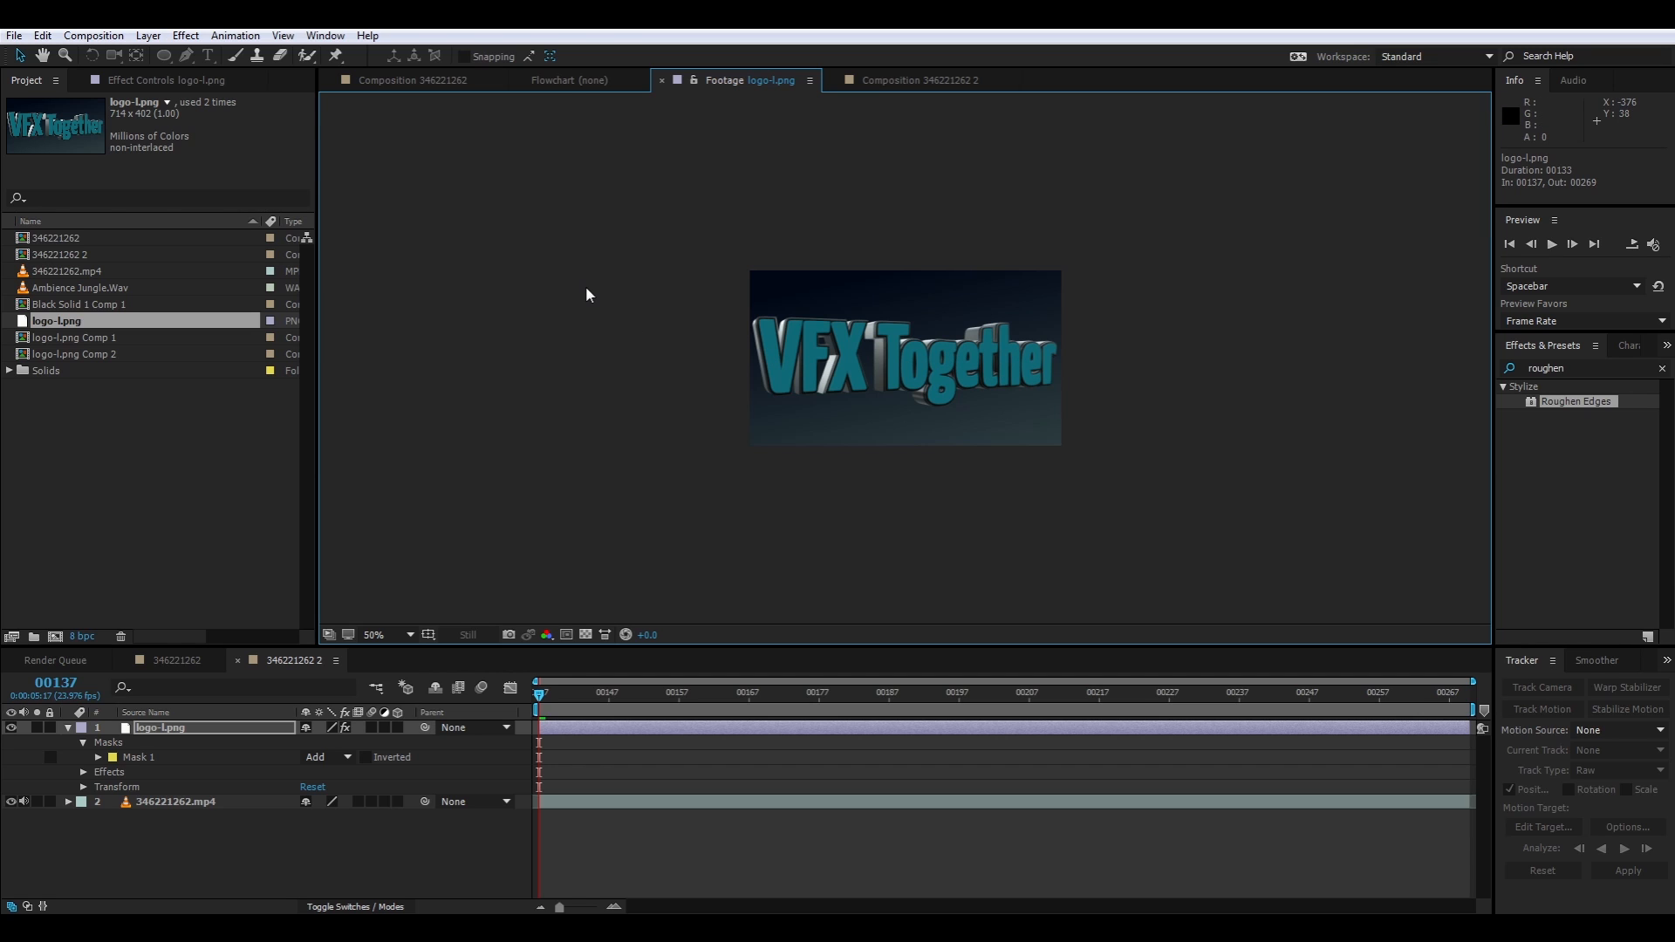
left_click(412, 80)
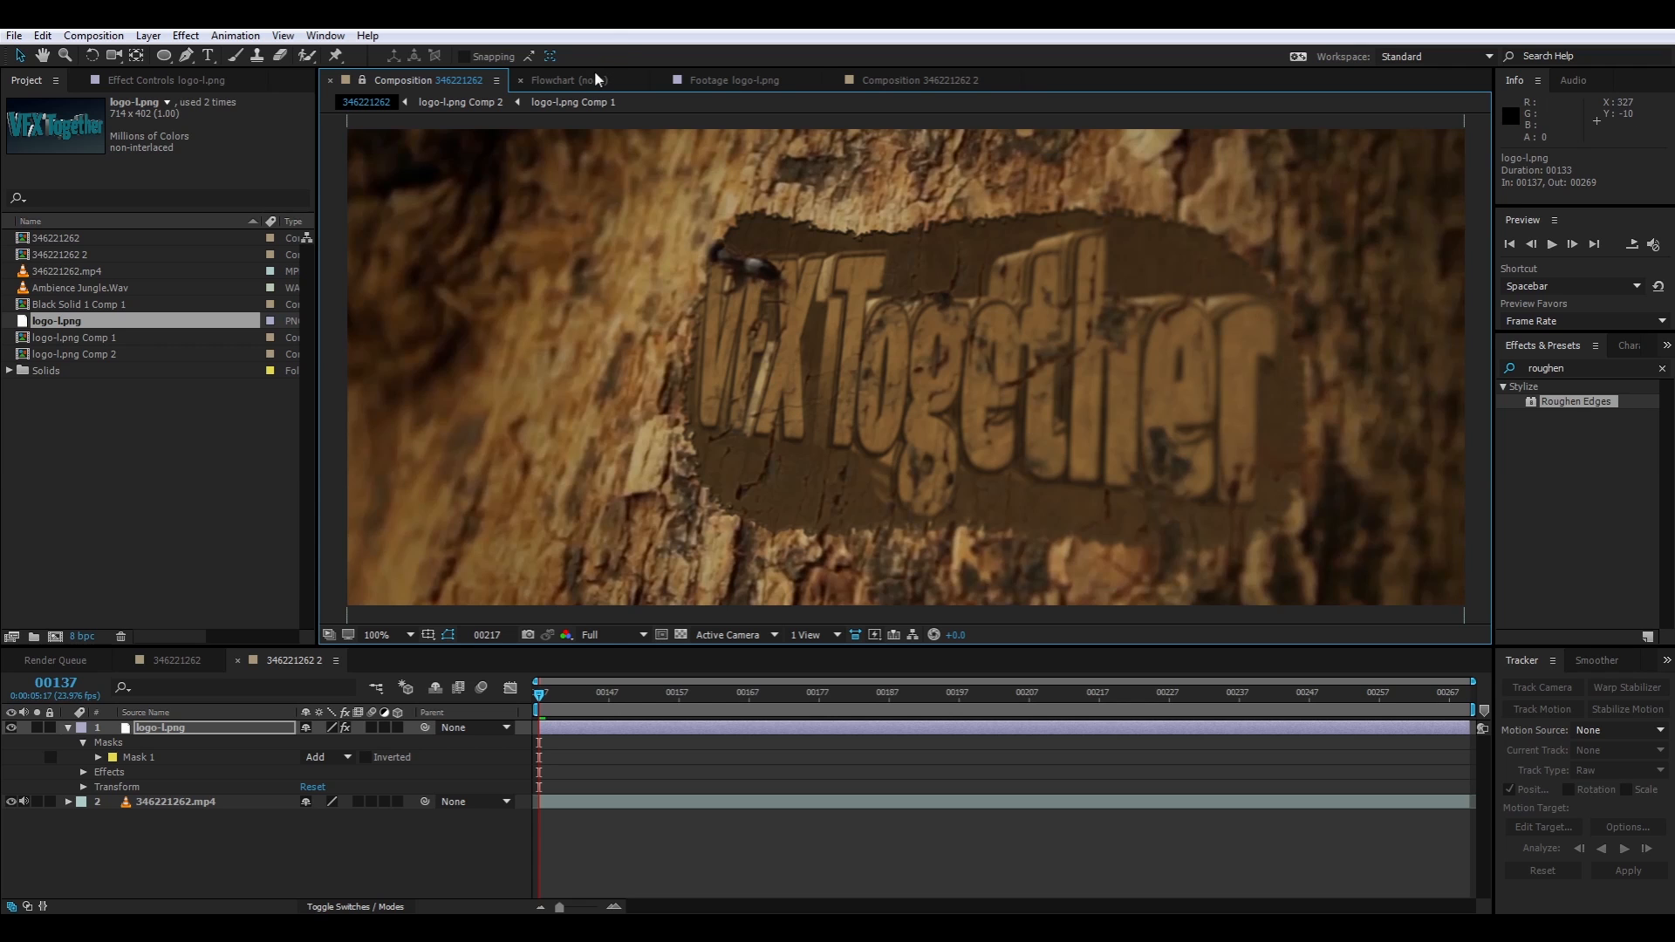
left_click(916, 79)
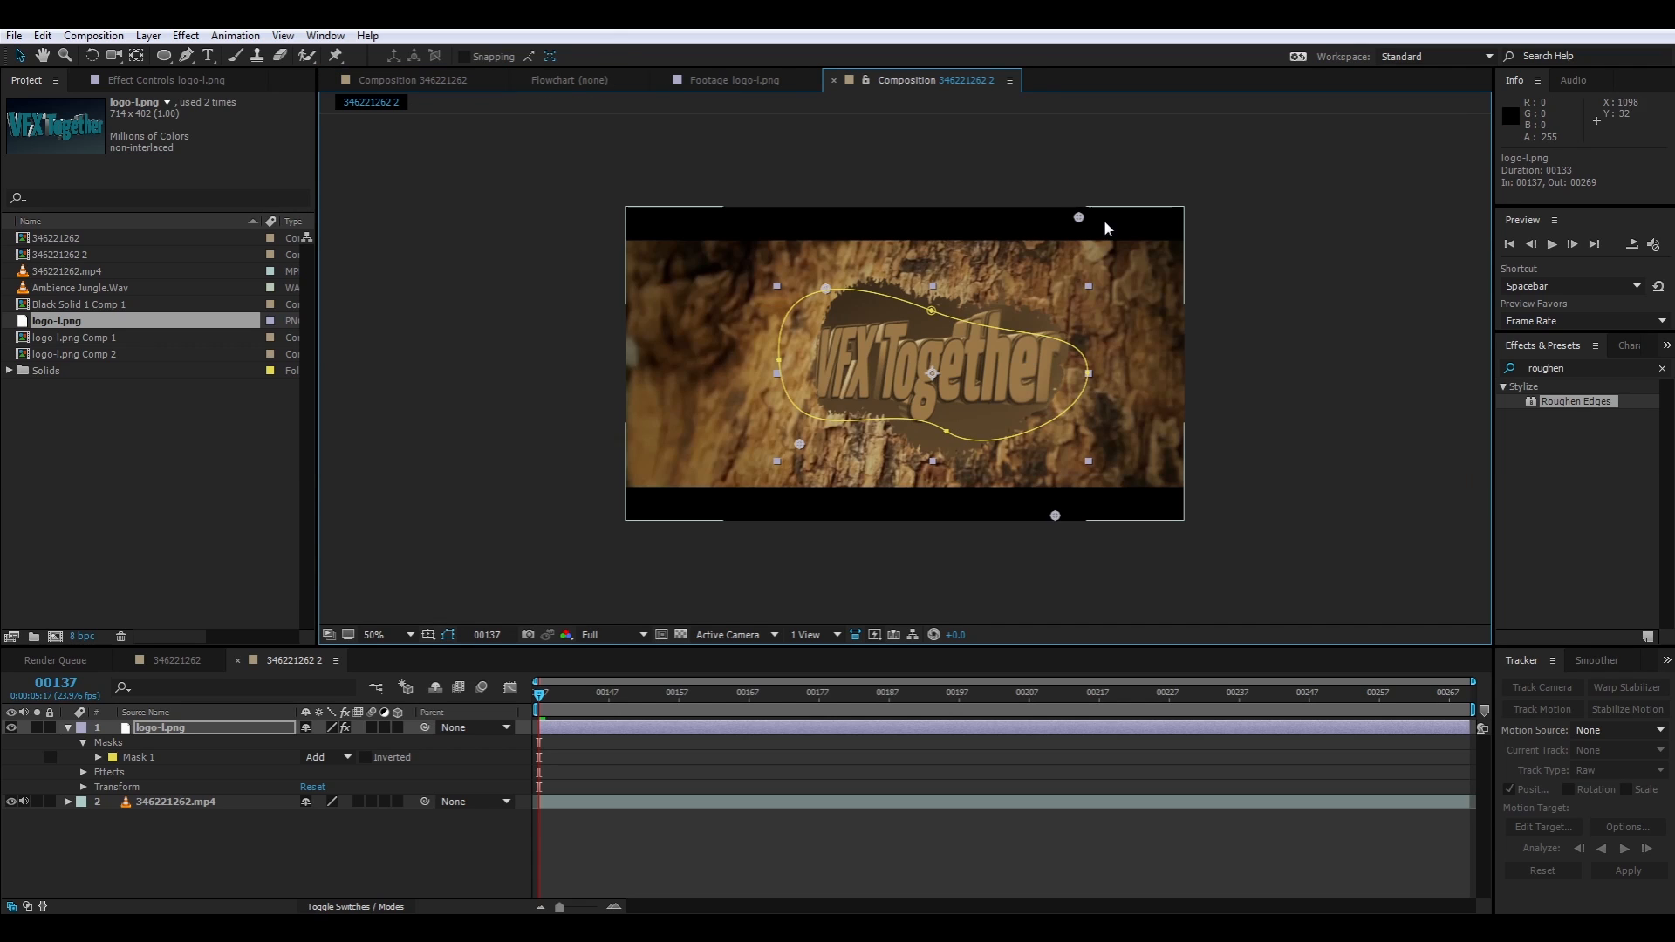
Spread the logo's right corner pins further apart, the upper one to about 692, -244 and the lower one to about 678, 678
left_click_drag(1090, 216, 1087, 188)
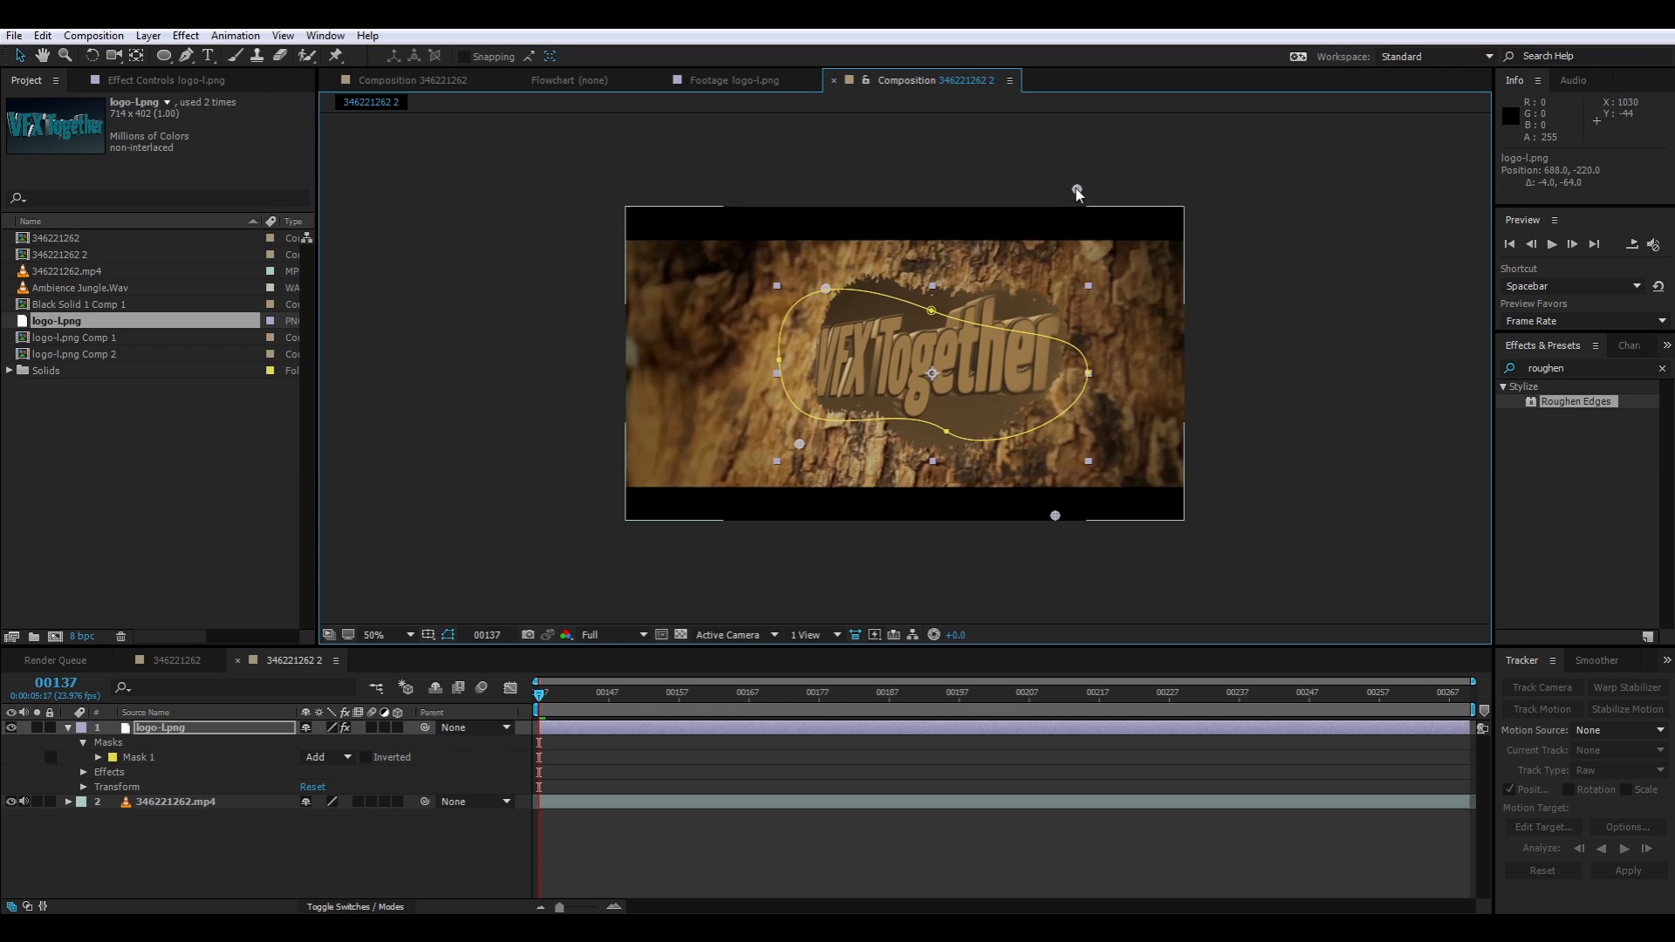
left_click_drag(1055, 515, 1067, 590)
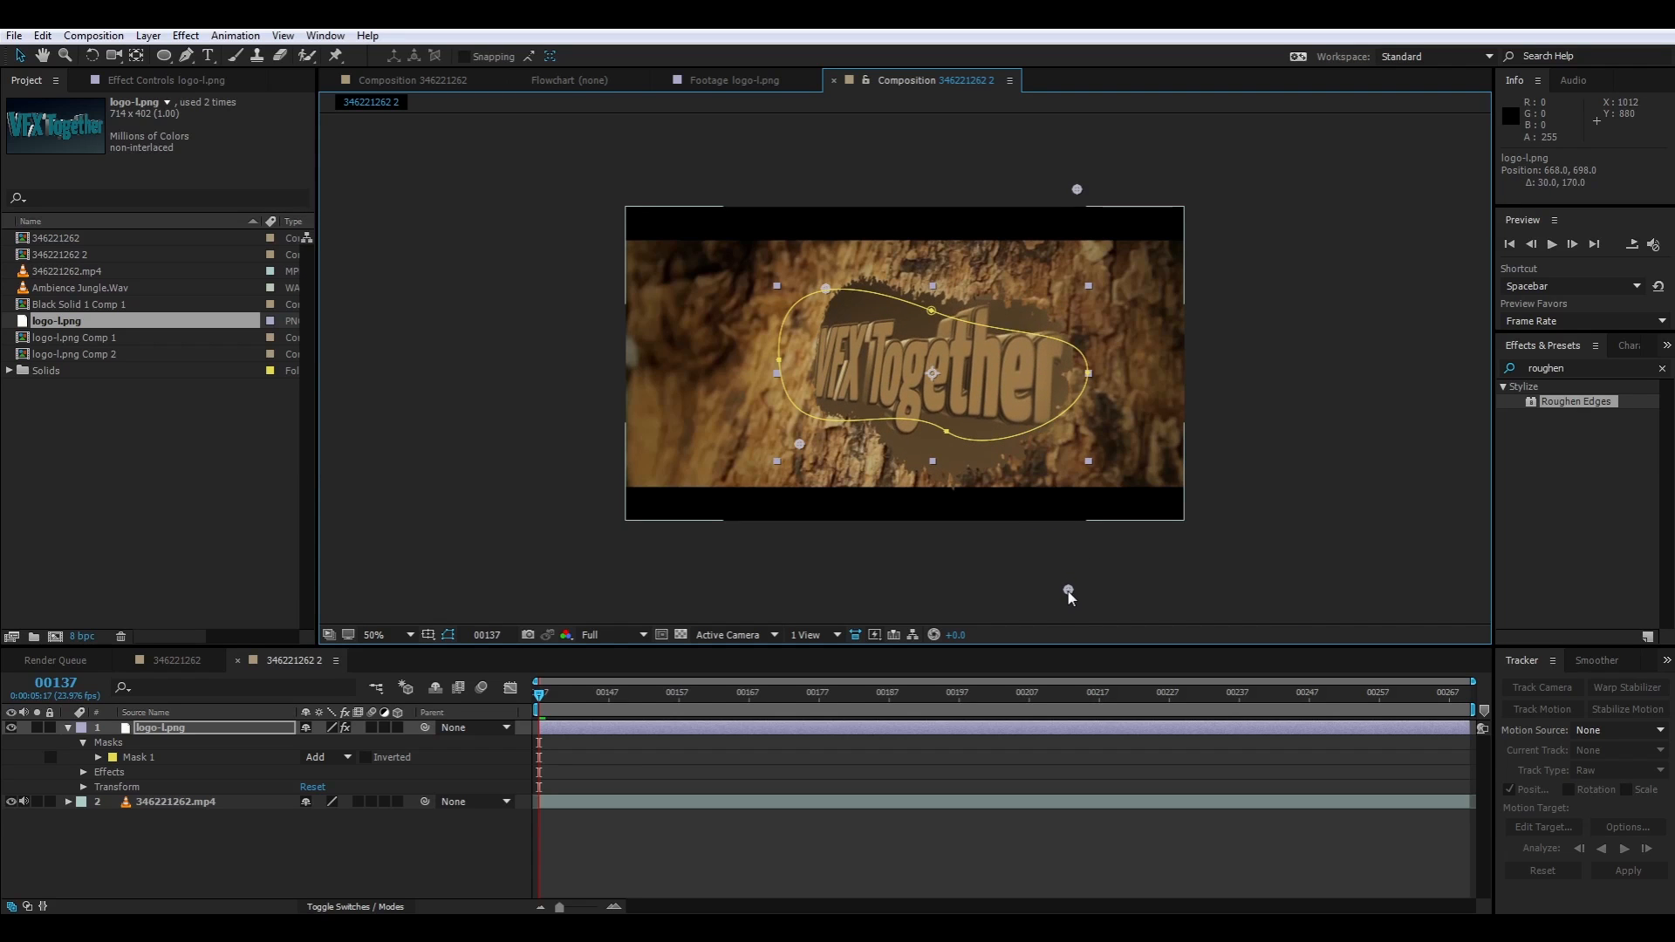
left_click_drag(1077, 189, 1083, 178)
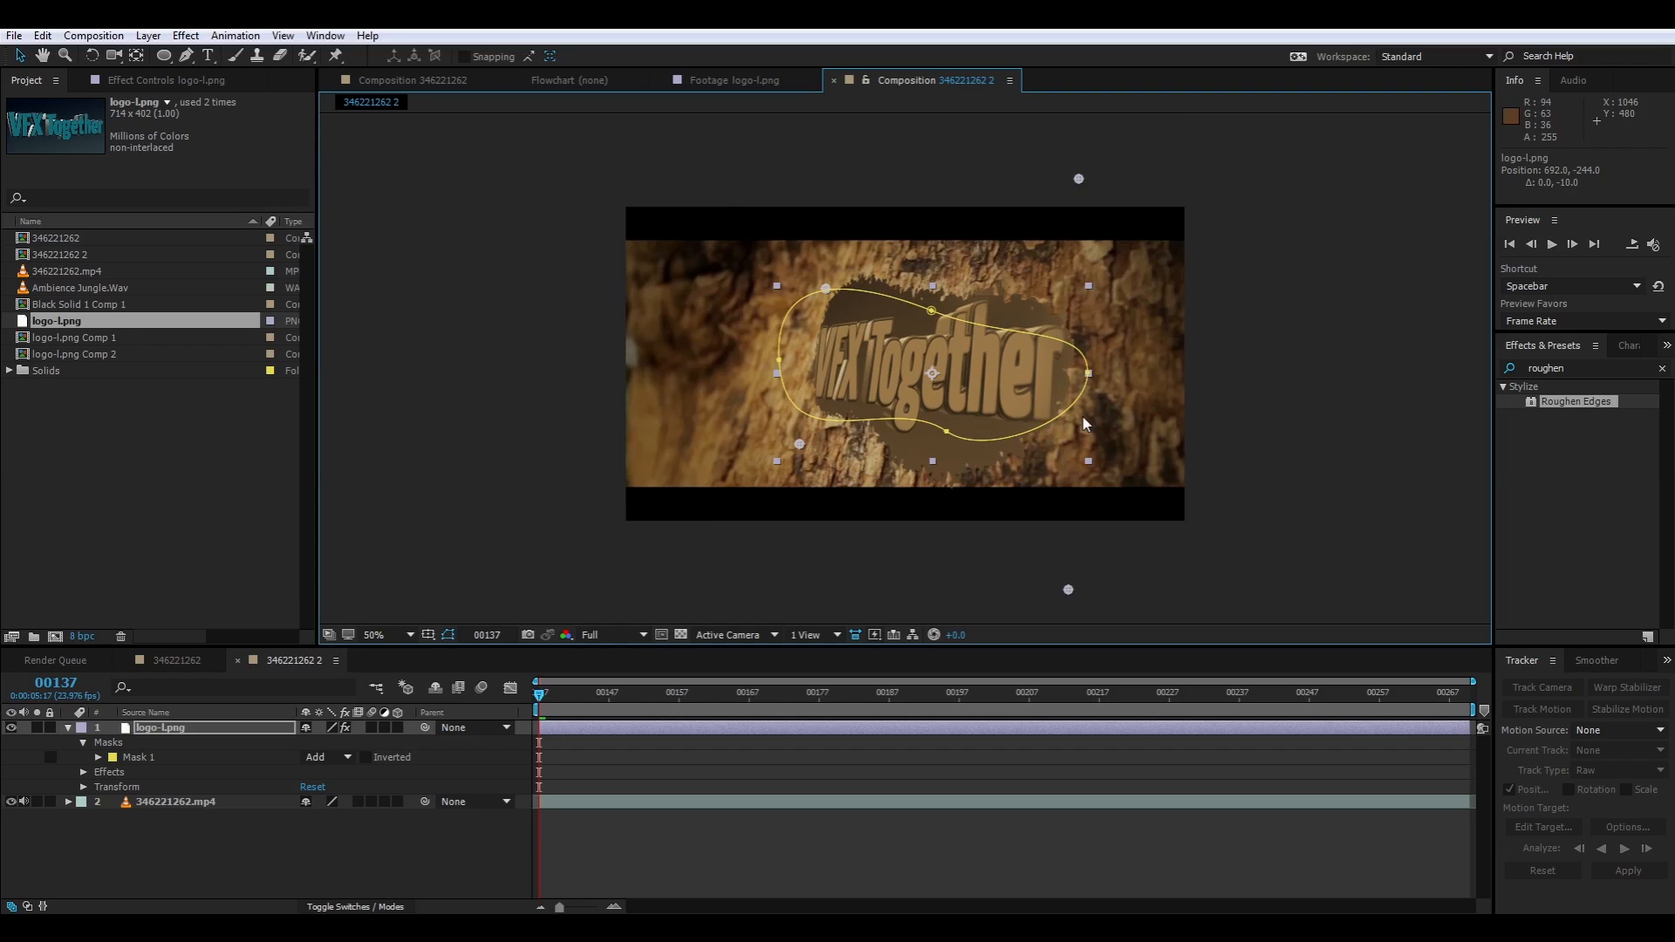
left_click_drag(1067, 589, 1073, 582)
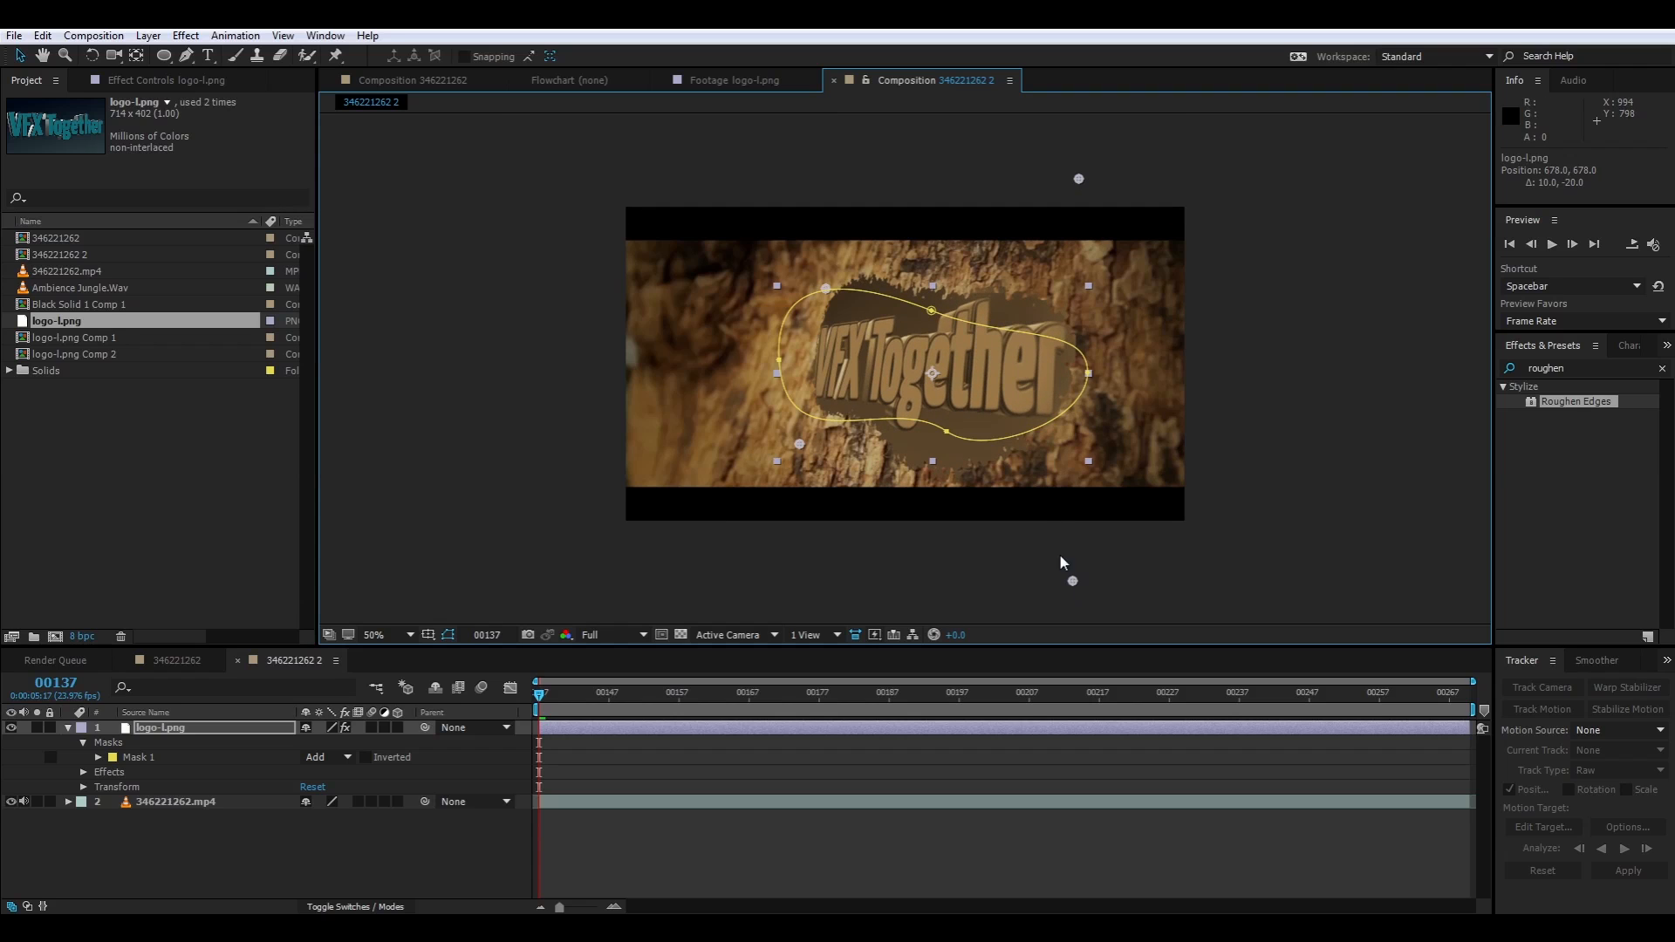
scroll(1041, 502, "up", 1)
scroll(1039, 500, "down", 1)
left_click(878, 597)
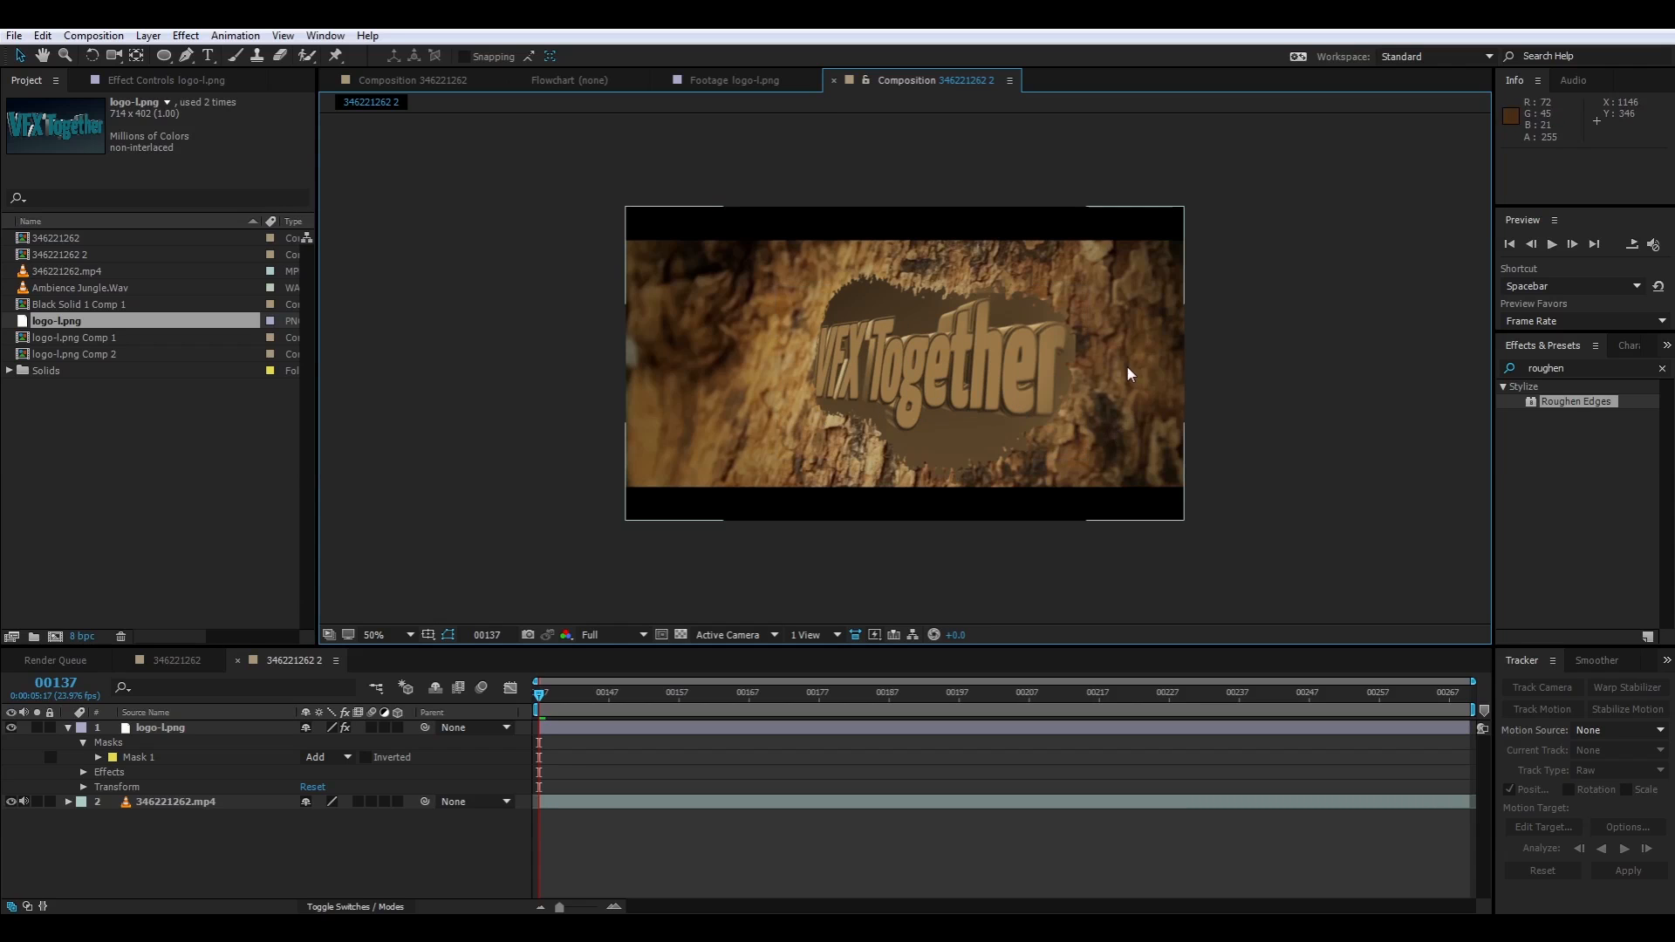
left_click(1023, 380)
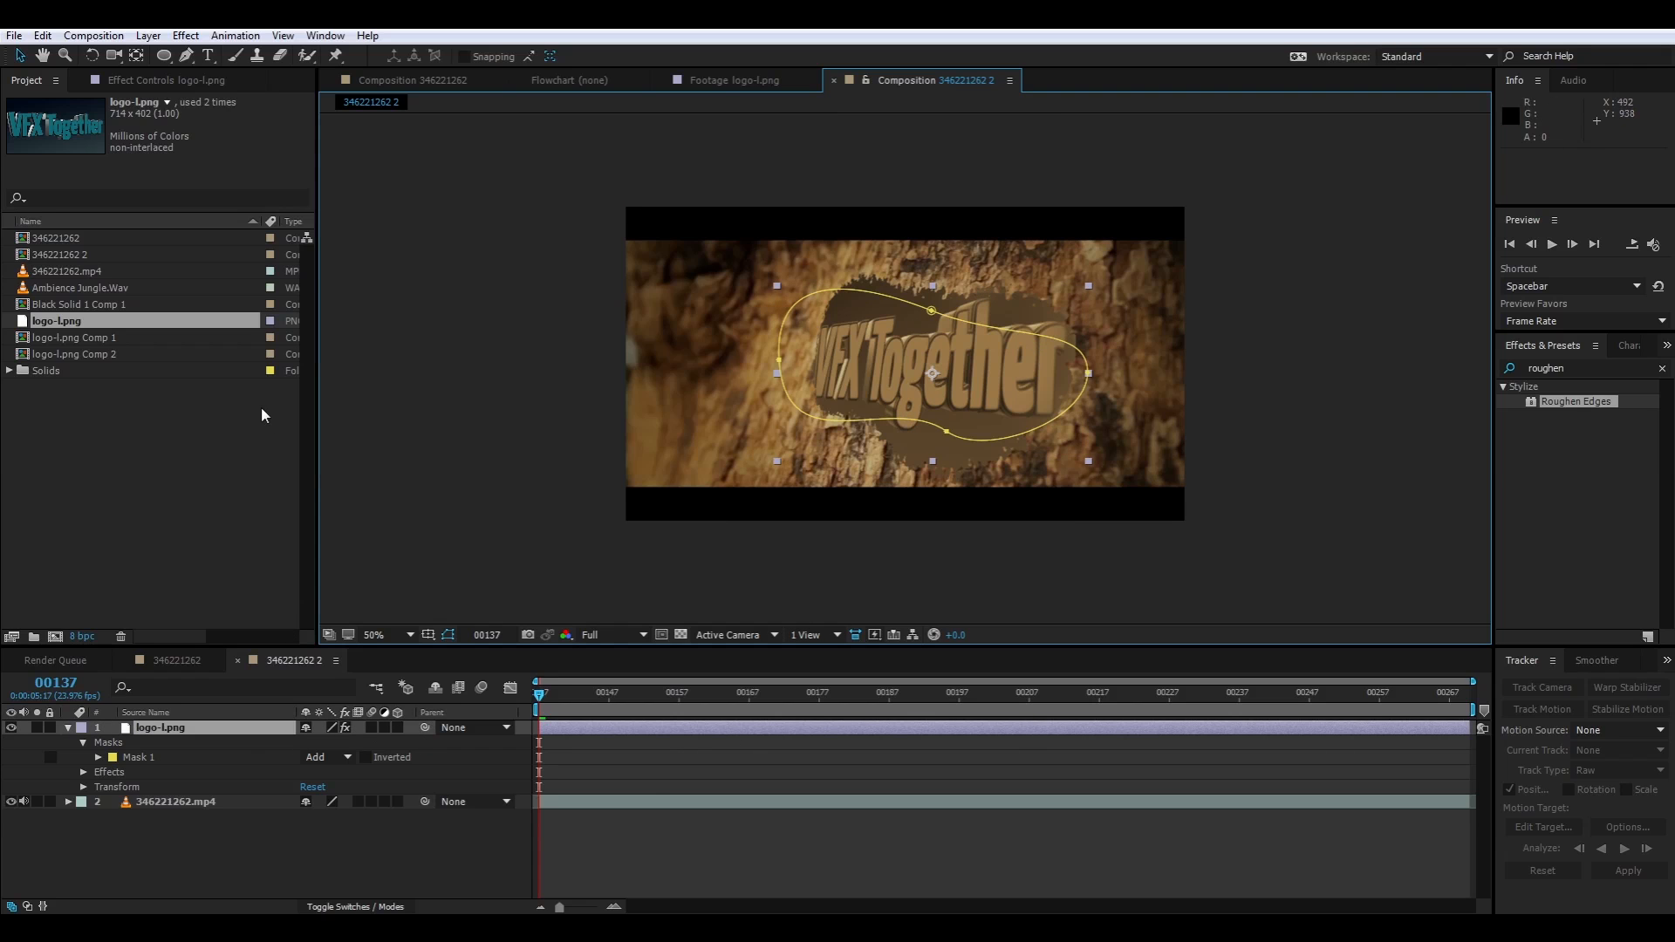
Lower the logo's upper-left corner pin to about 112, 20
left_click(162, 81)
left_click(57, 449)
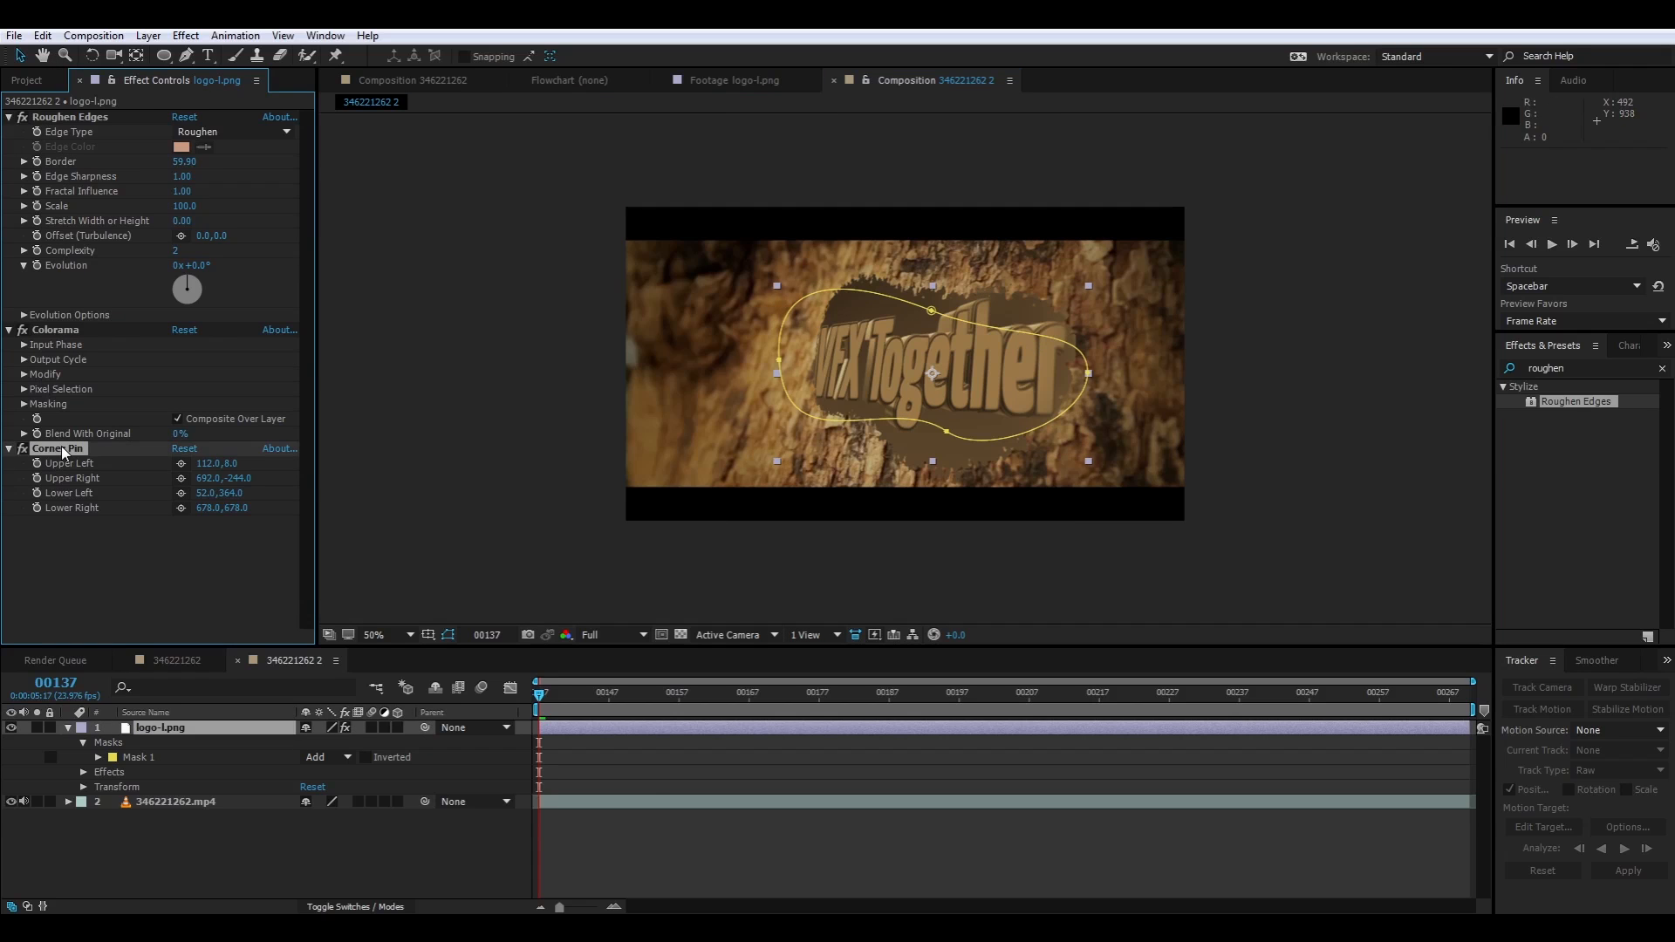
left_click_drag(821, 289, 823, 296)
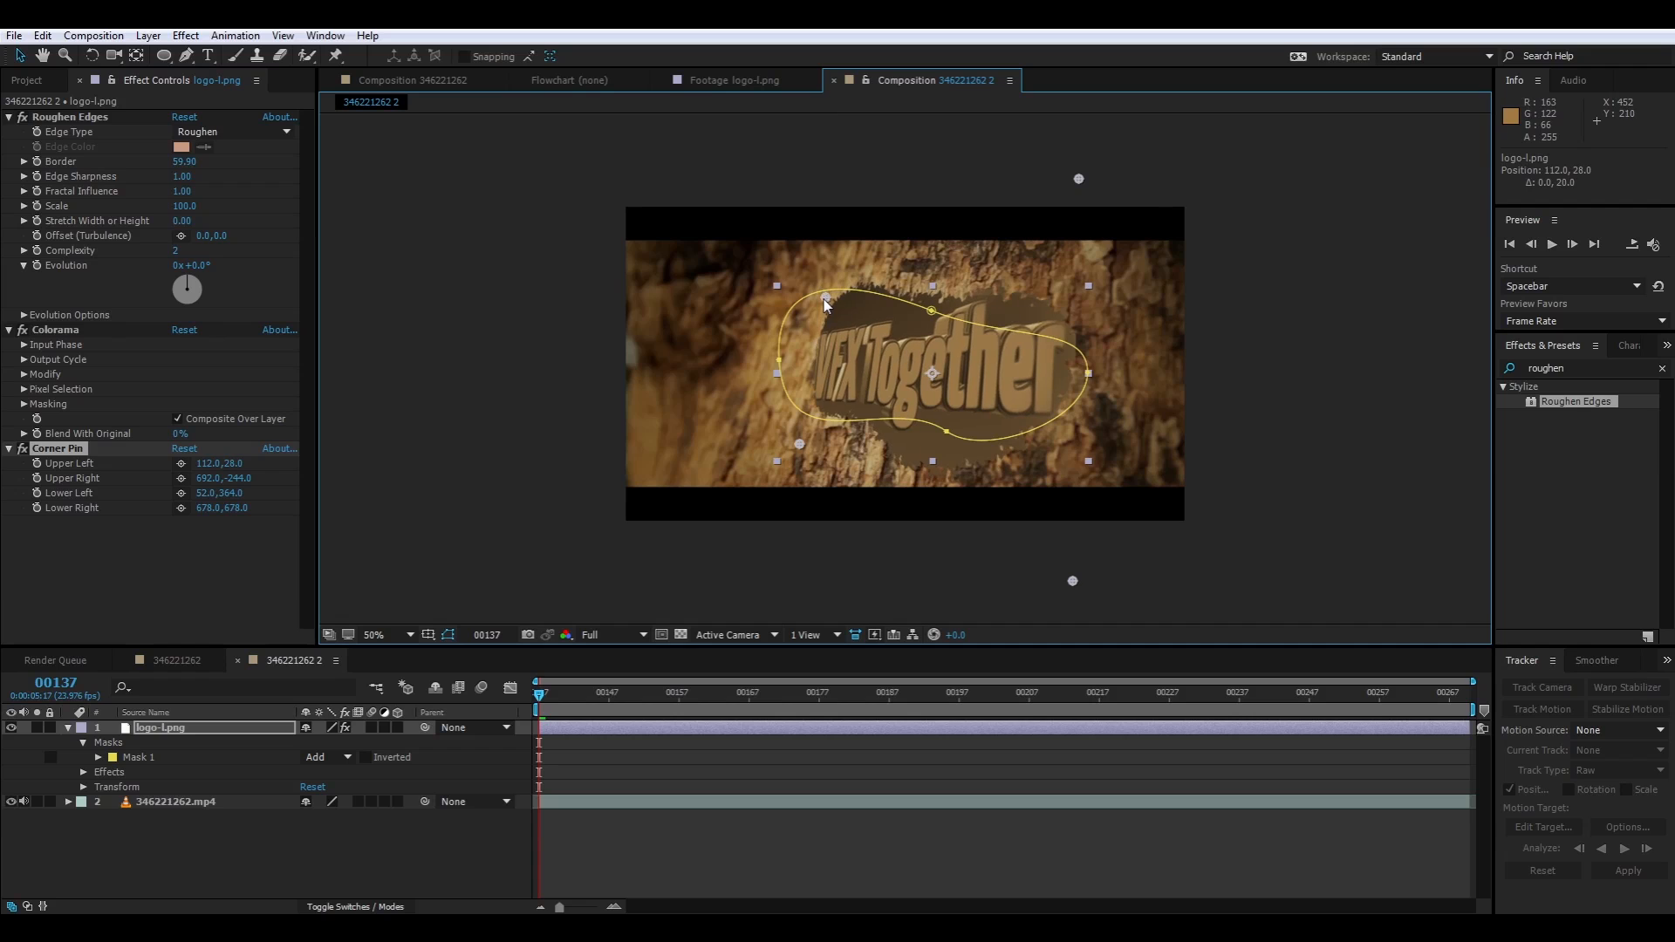
Apply the Bulge distort effect to the logo with horizontal radius 522, vertical radius 326, height 0.5 and center 357, 199
right_click(149, 579)
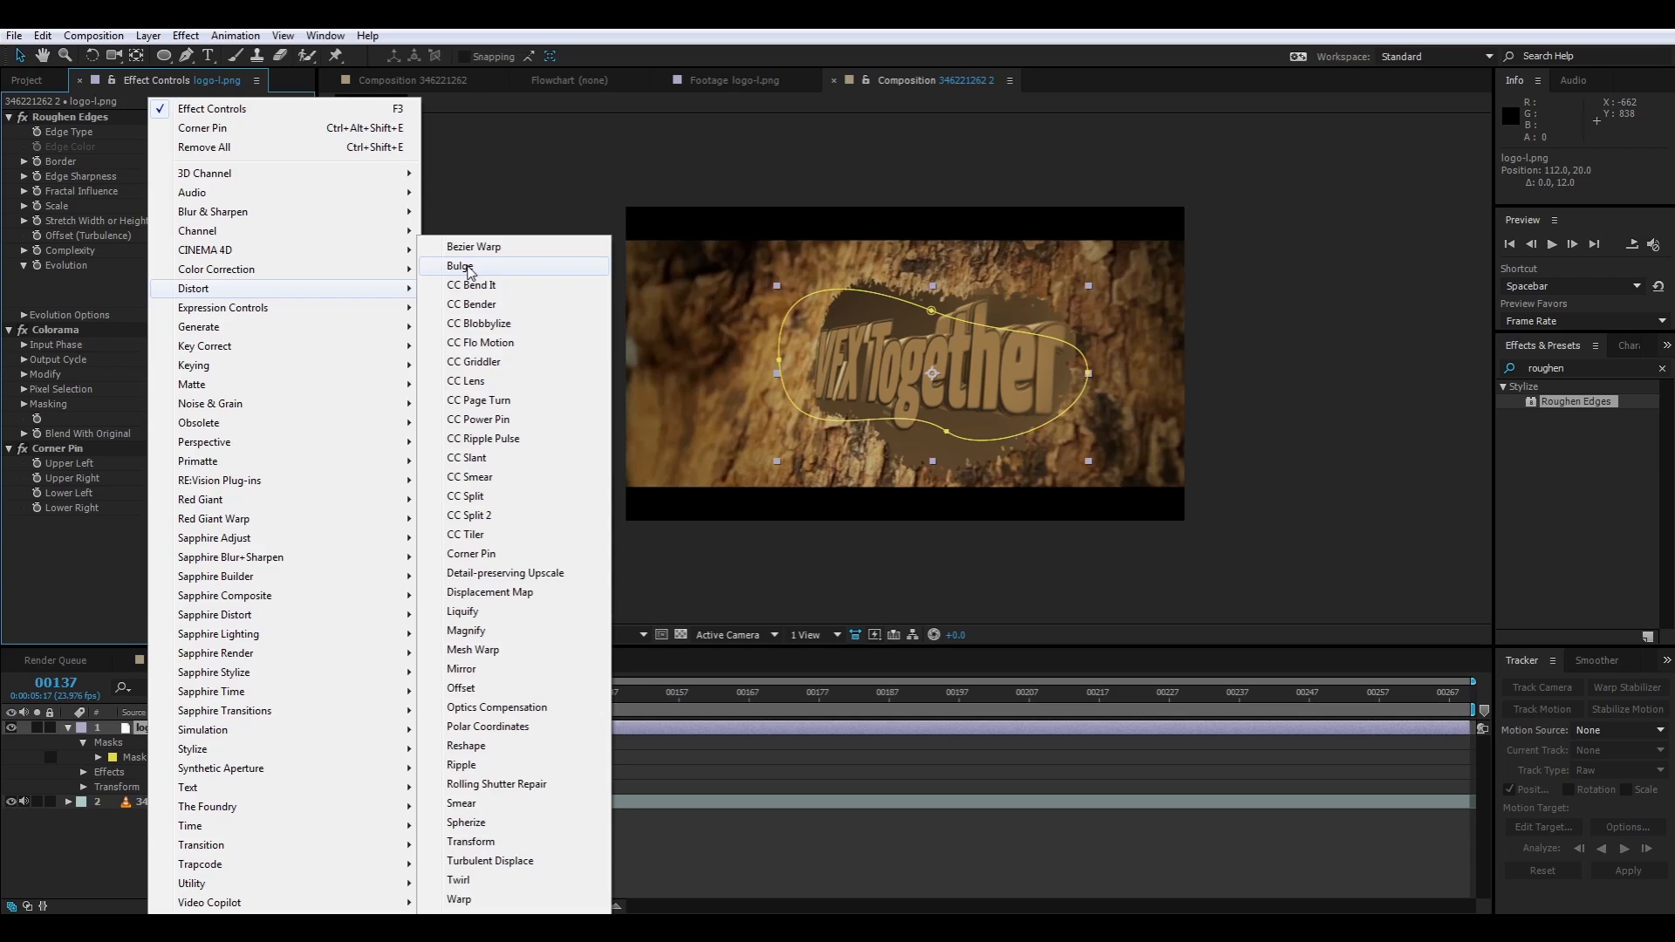
left_click(460, 266)
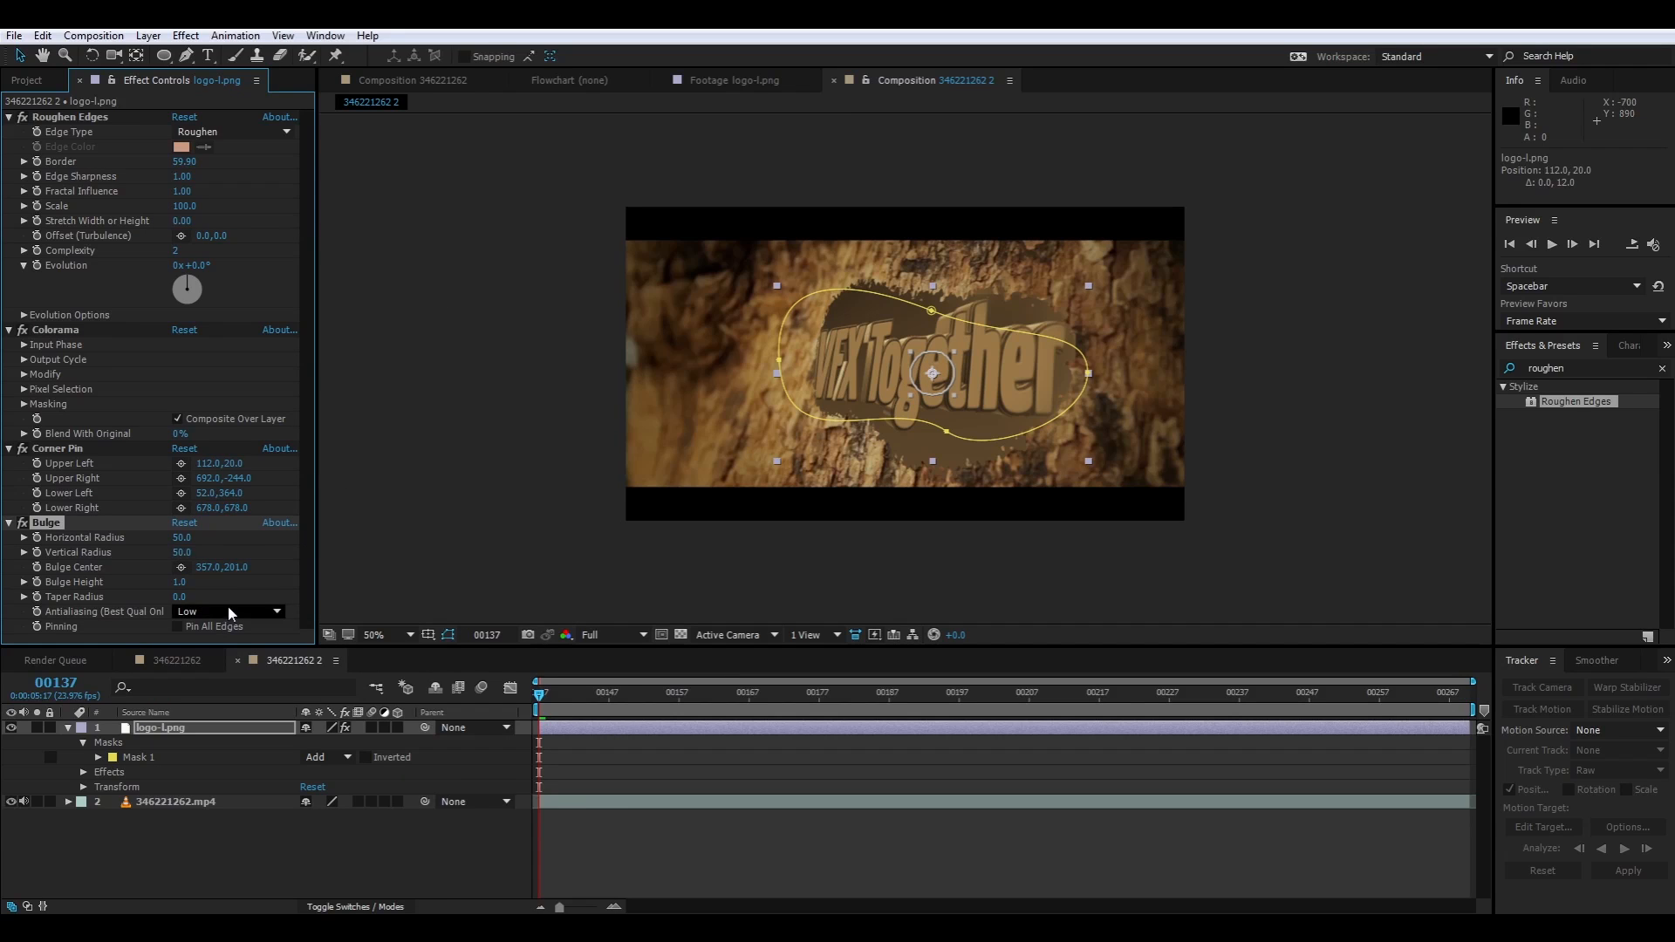
left_click_drag(234, 580, 568, 550)
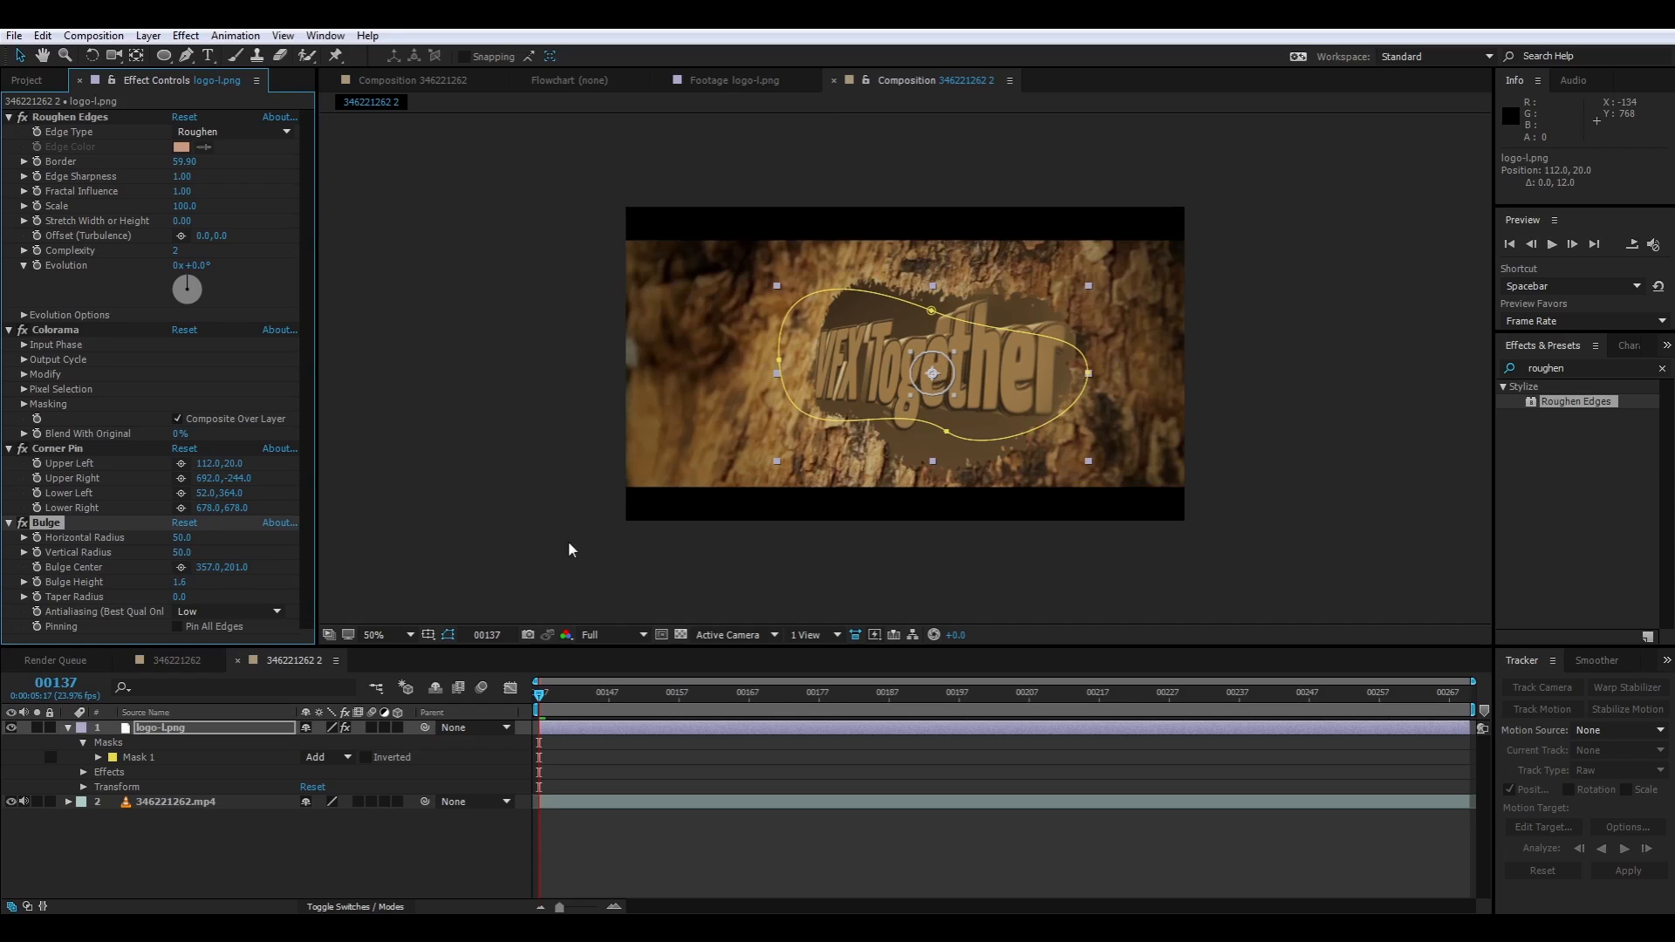
key("ctrl+z")
left_click_drag(182, 537, 279, 571)
left_click_drag(181, 552, 495, 480)
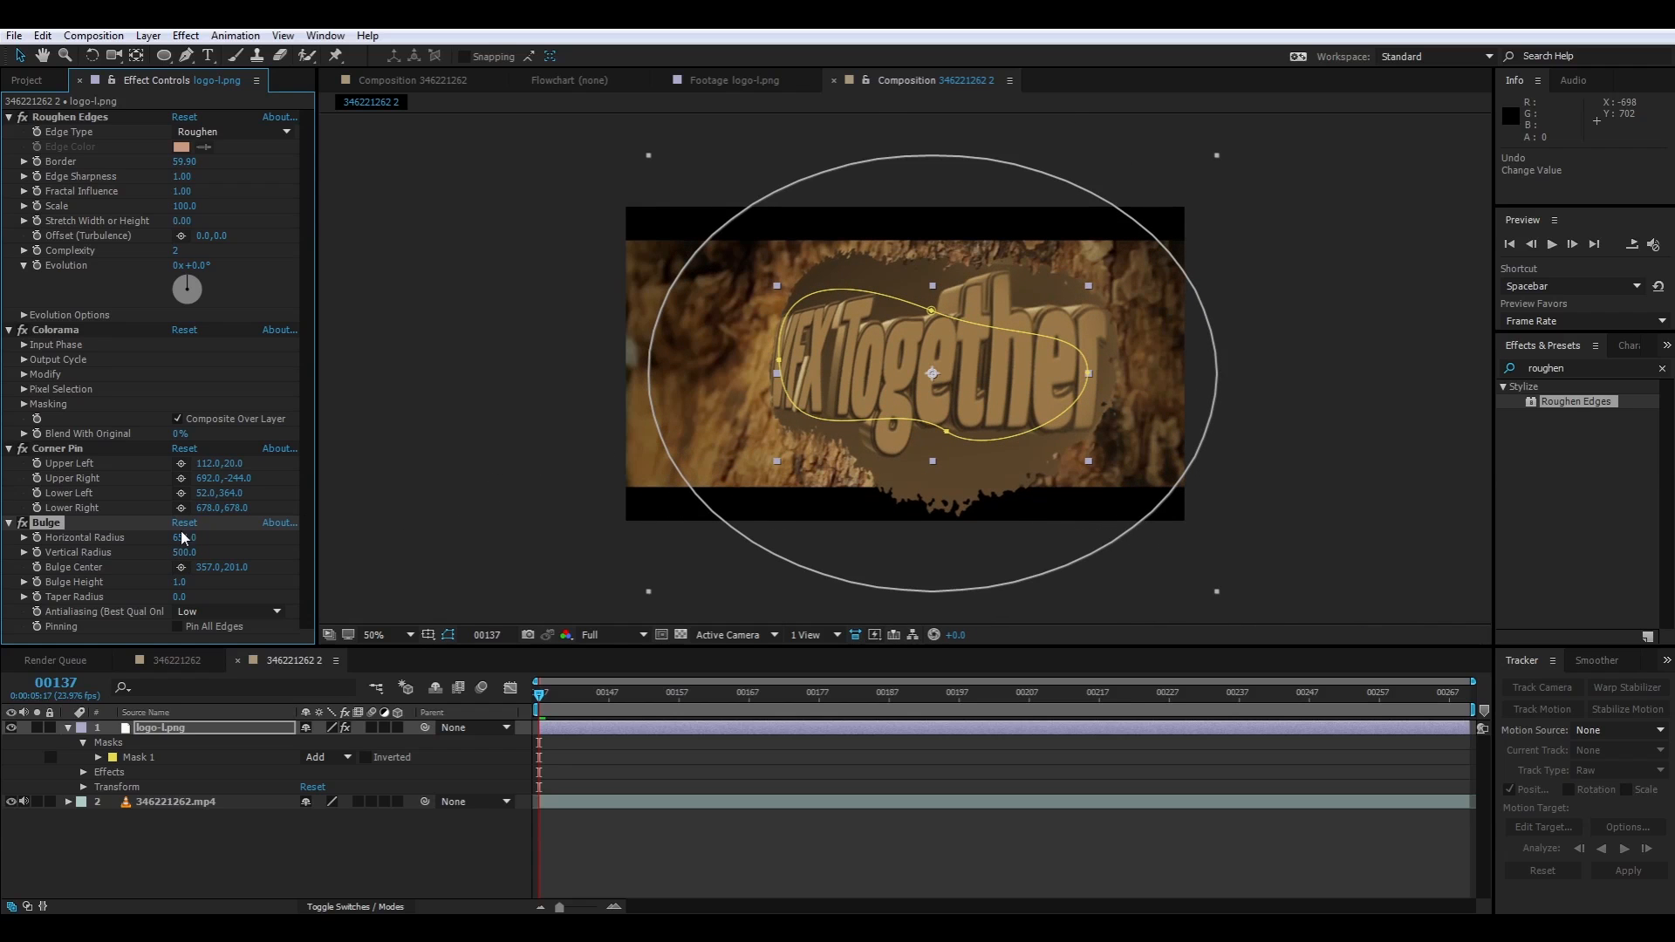
left_click_drag(183, 538, 16, 555)
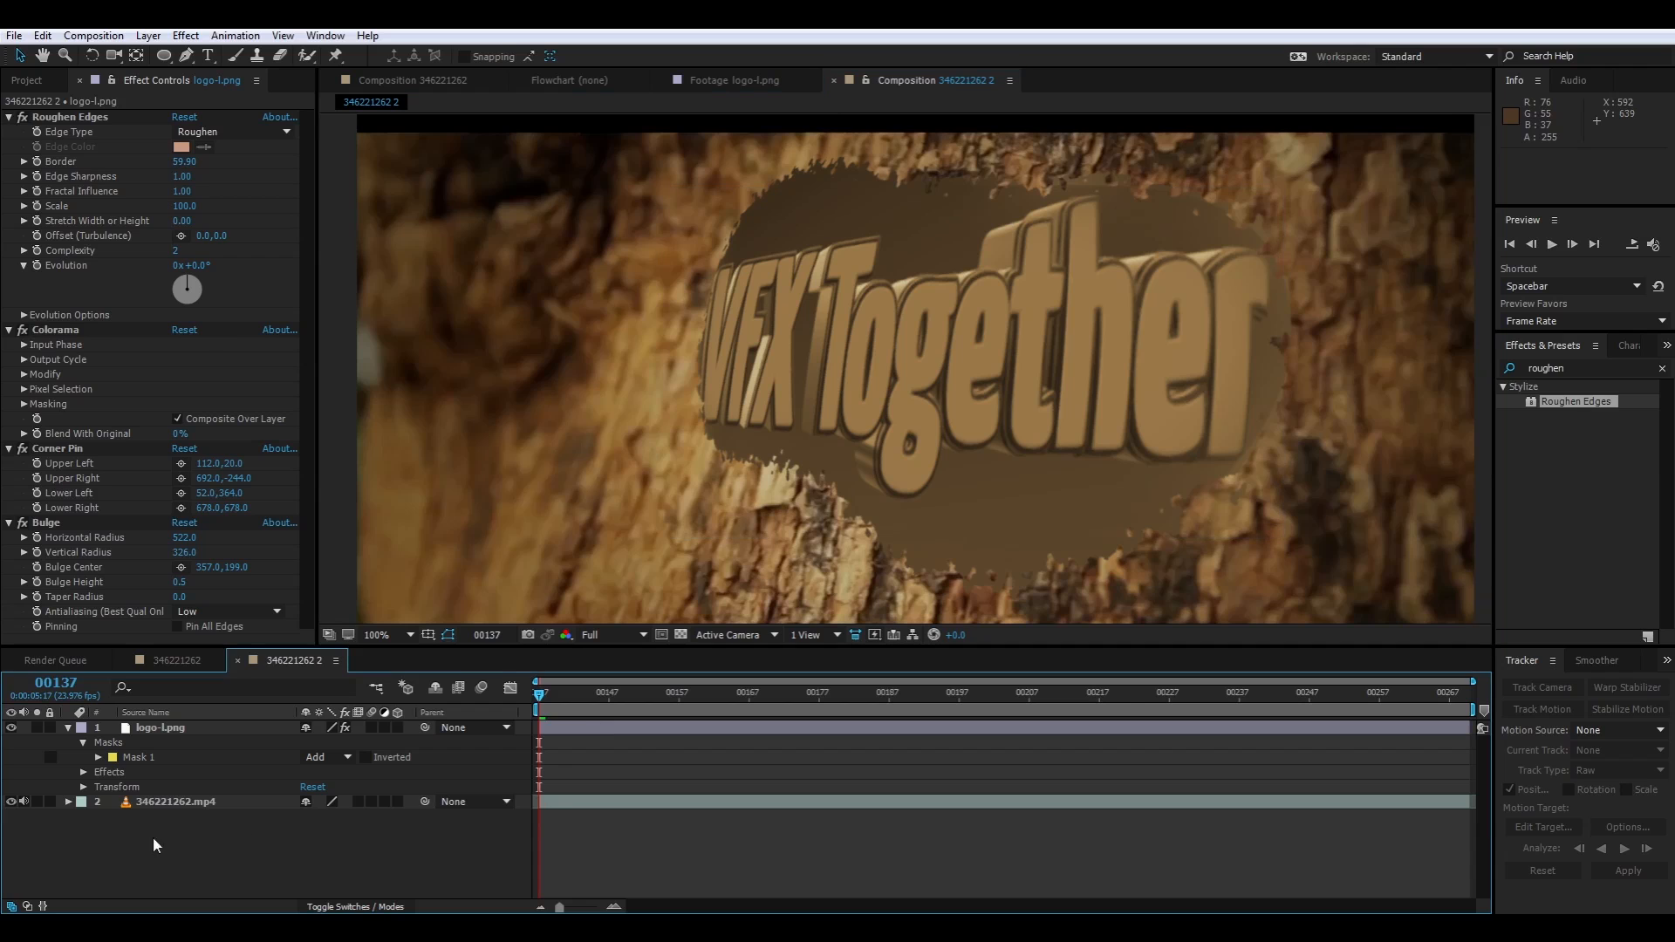
Solo the bark footage, scrub it from frame 137 to 269 and back, and include the logo layer in the solo view
left_click(37, 802)
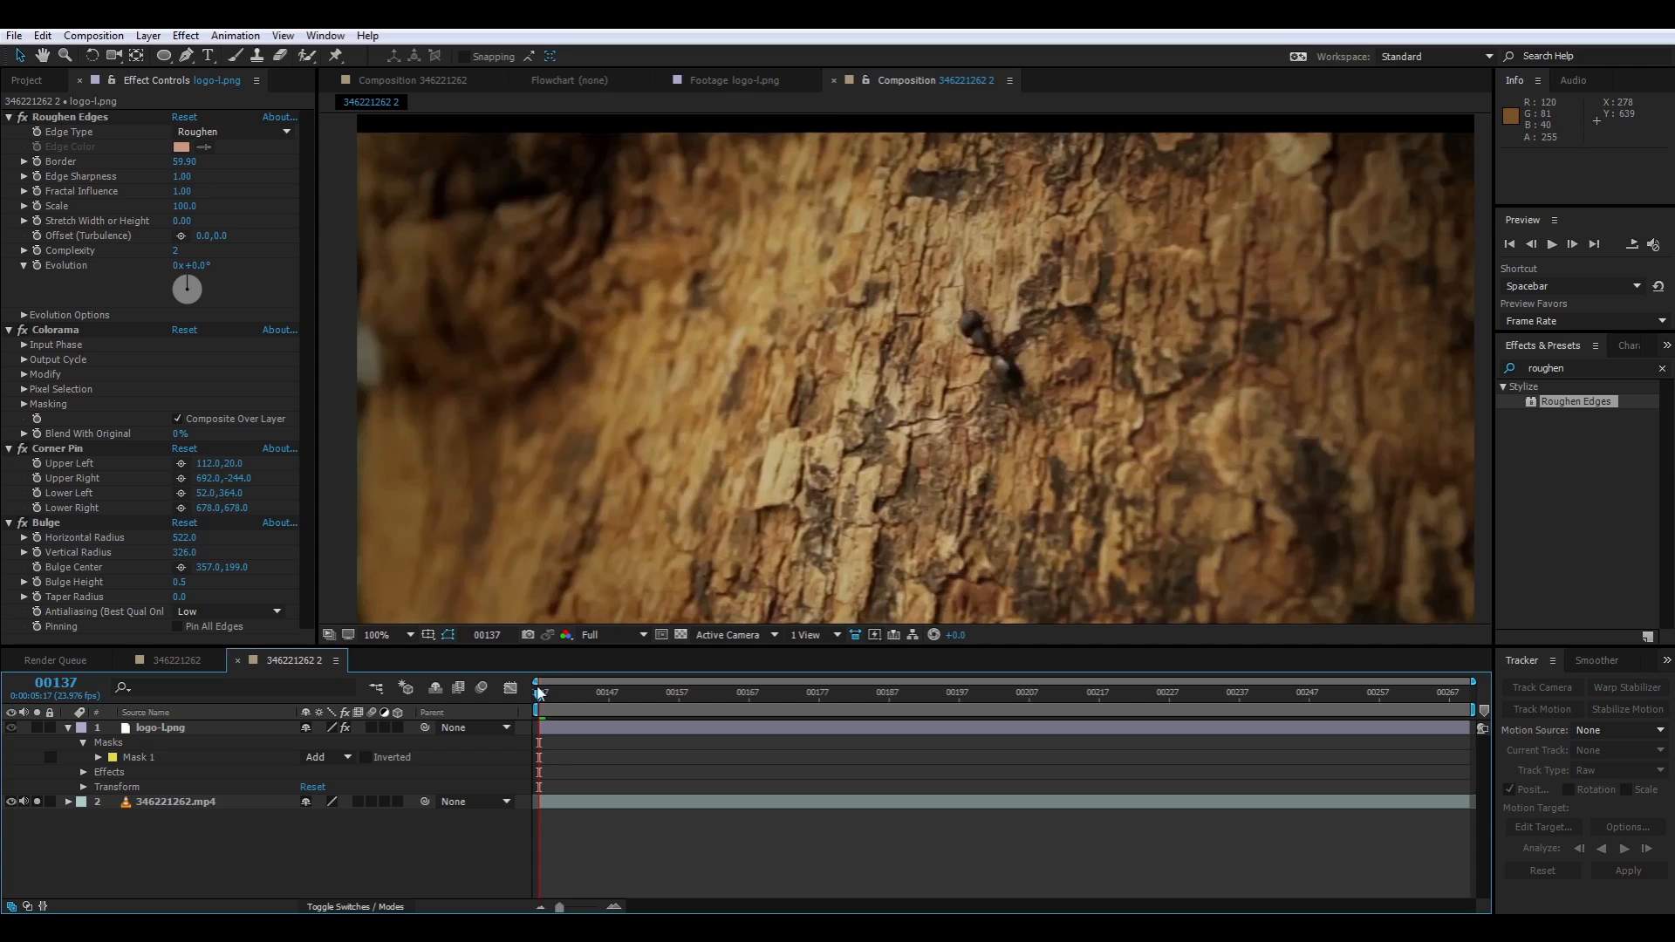
left_click_drag(543, 707, 1543, 802)
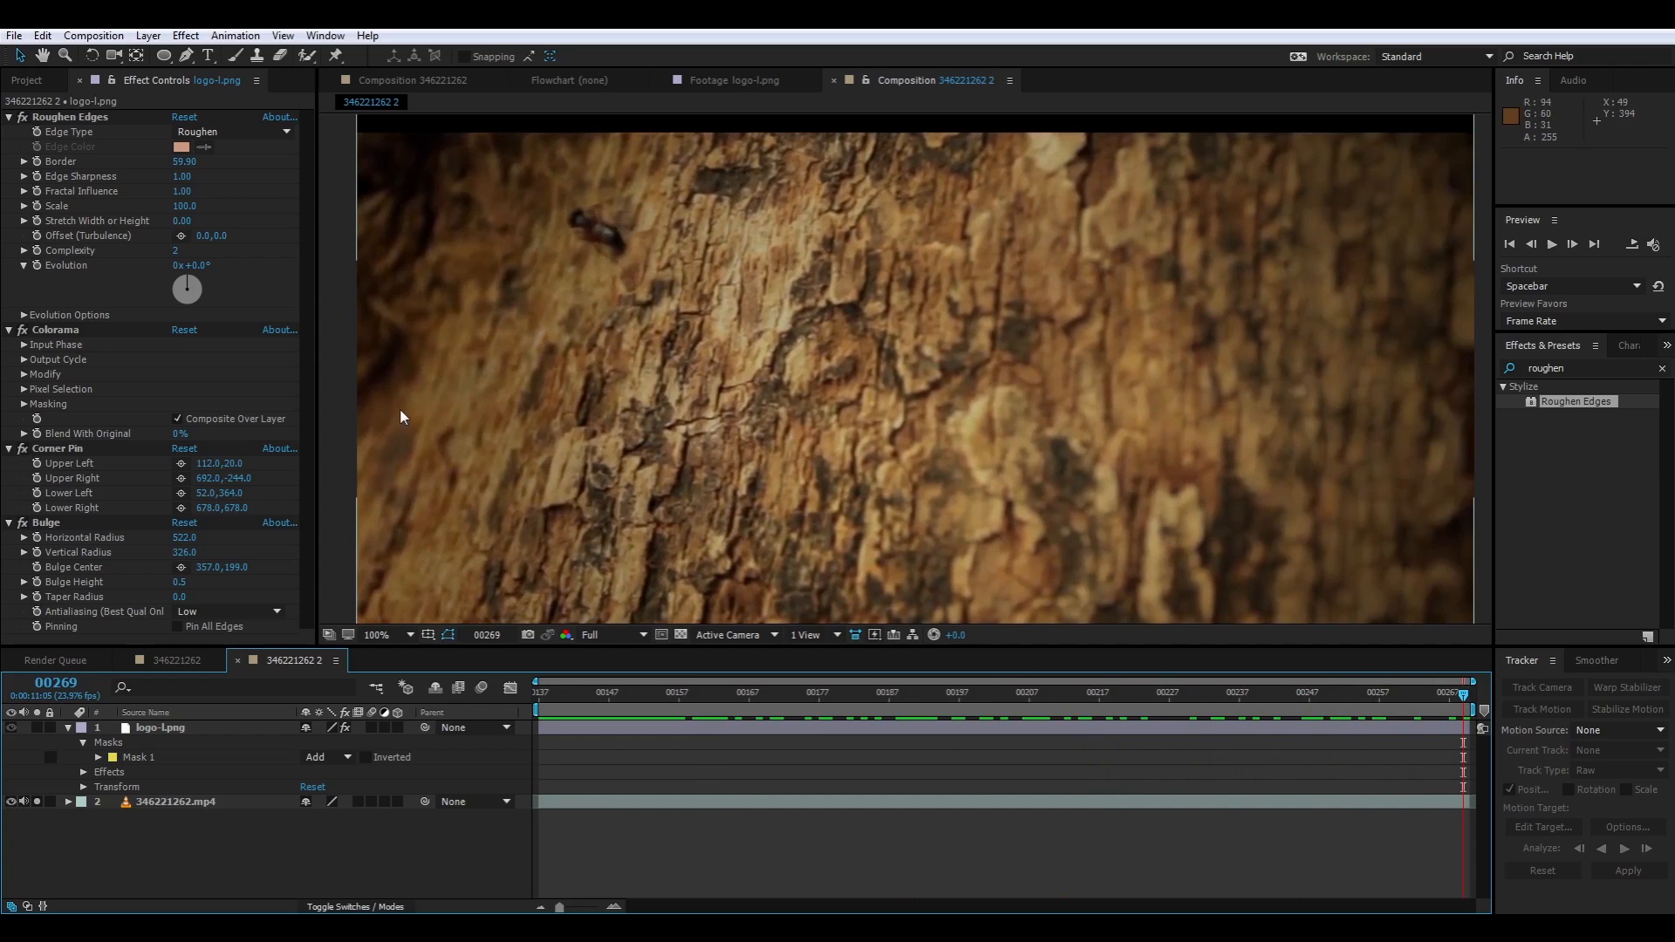
left_click_drag(1457, 694, 514, 835)
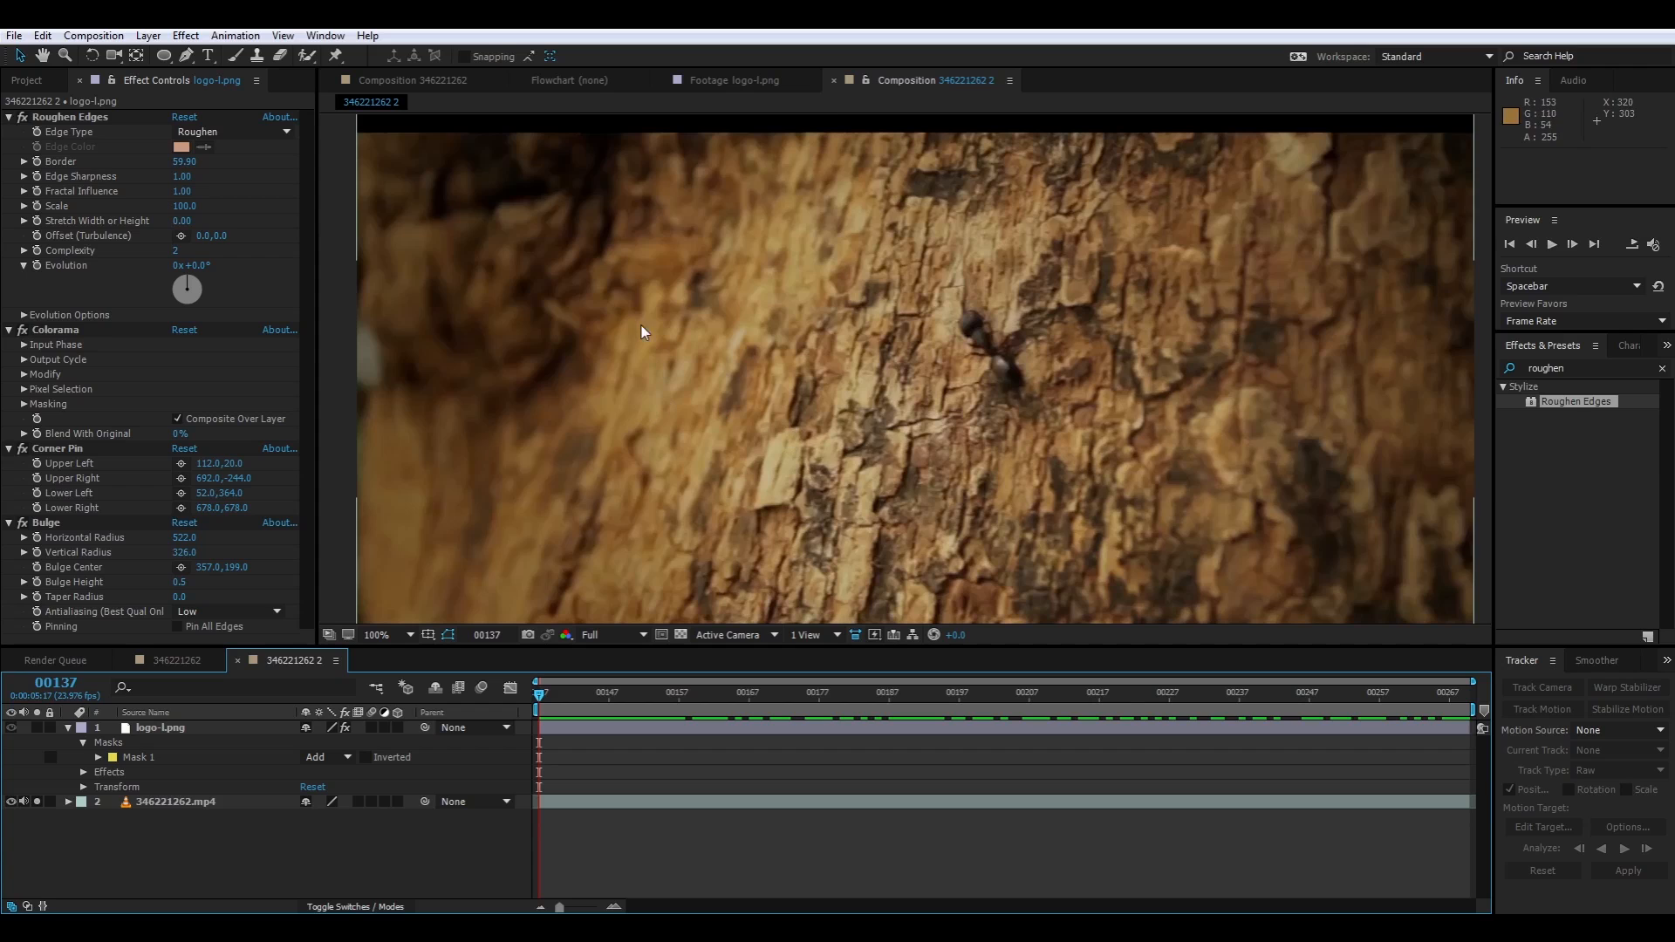
left_click(34, 732)
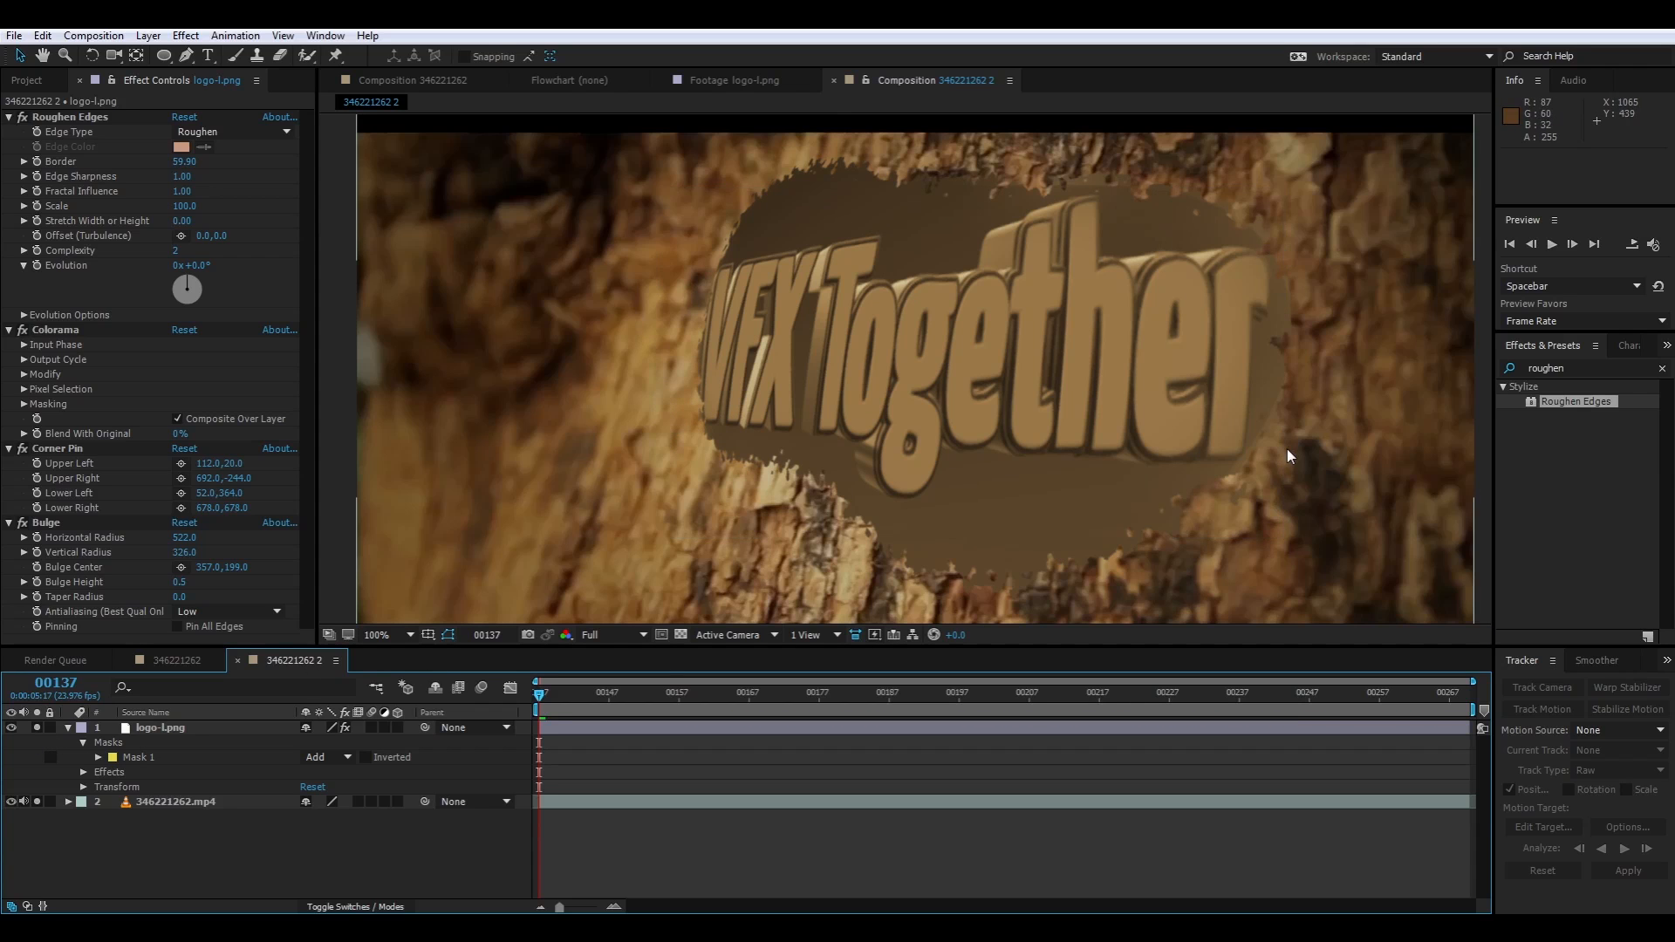
Send the 346221262.mp4 layer to mocha AE for tracking and create the new project named 346221262 with its default settings
left_click(170, 738)
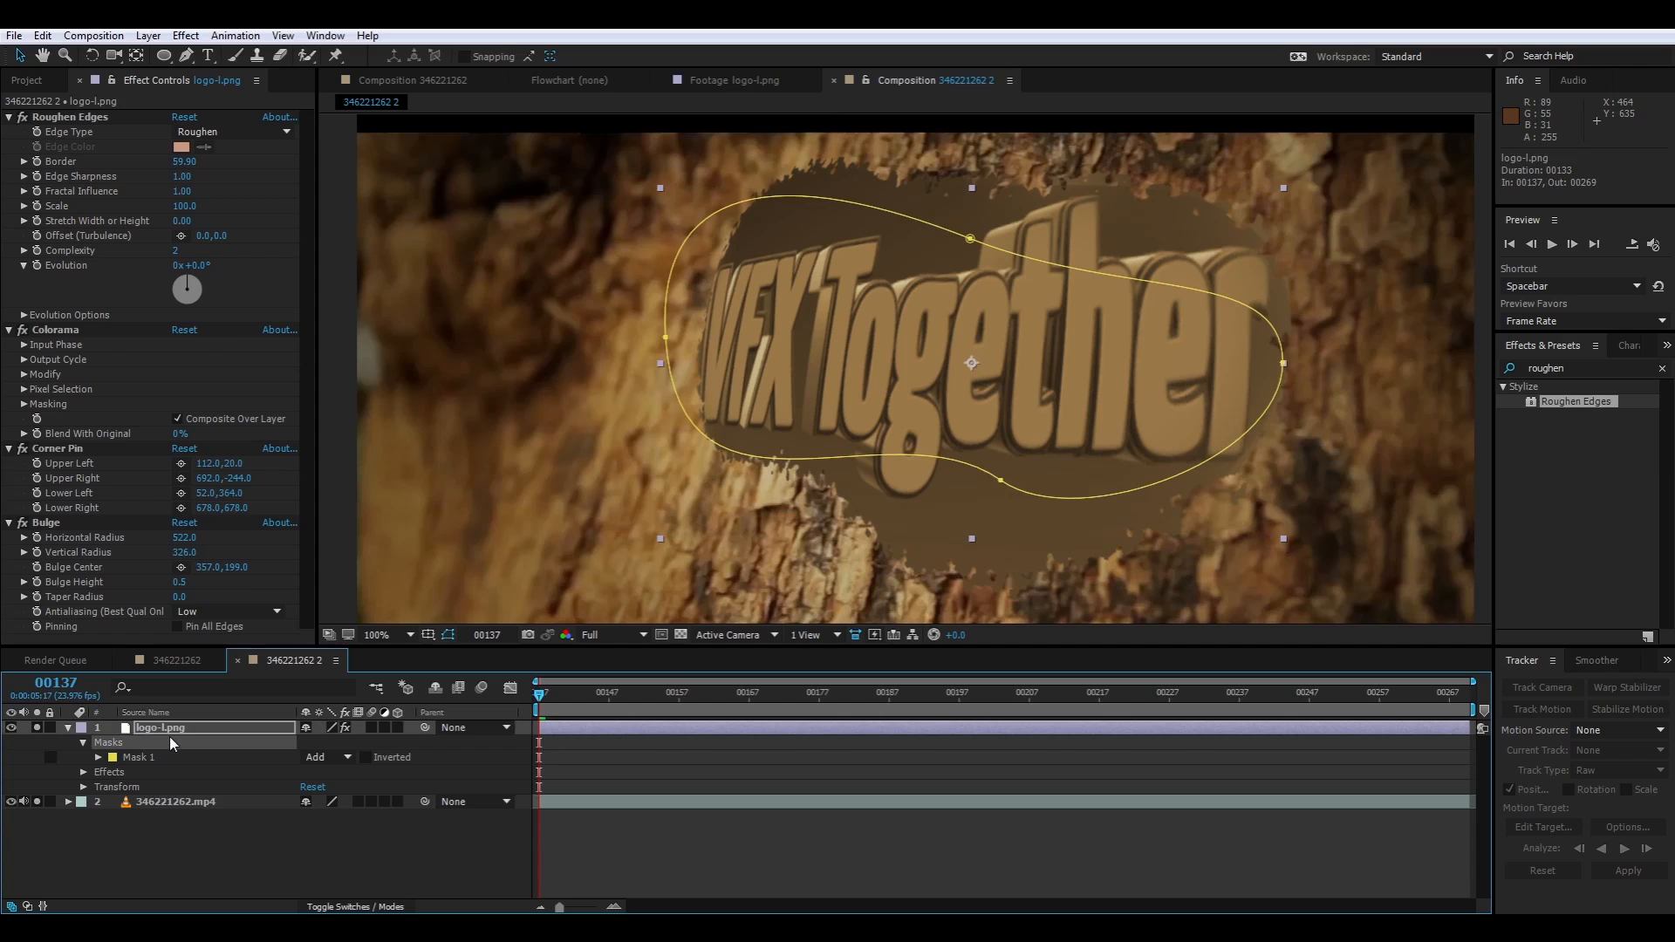
left_click(176, 801)
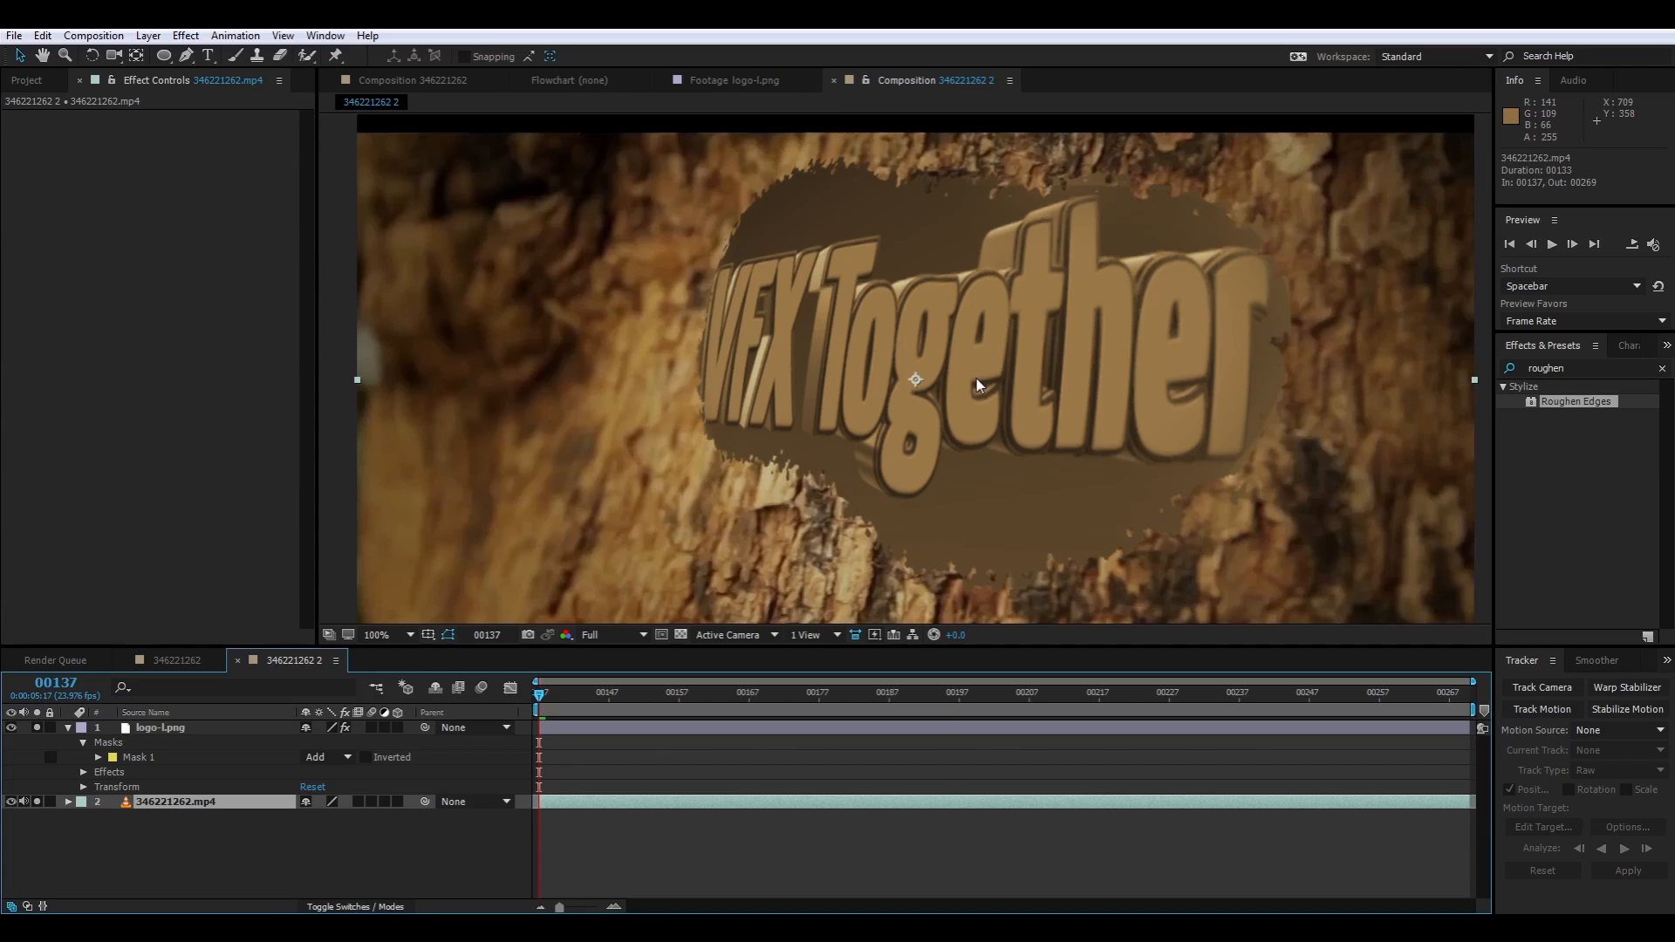
left_click(246, 38)
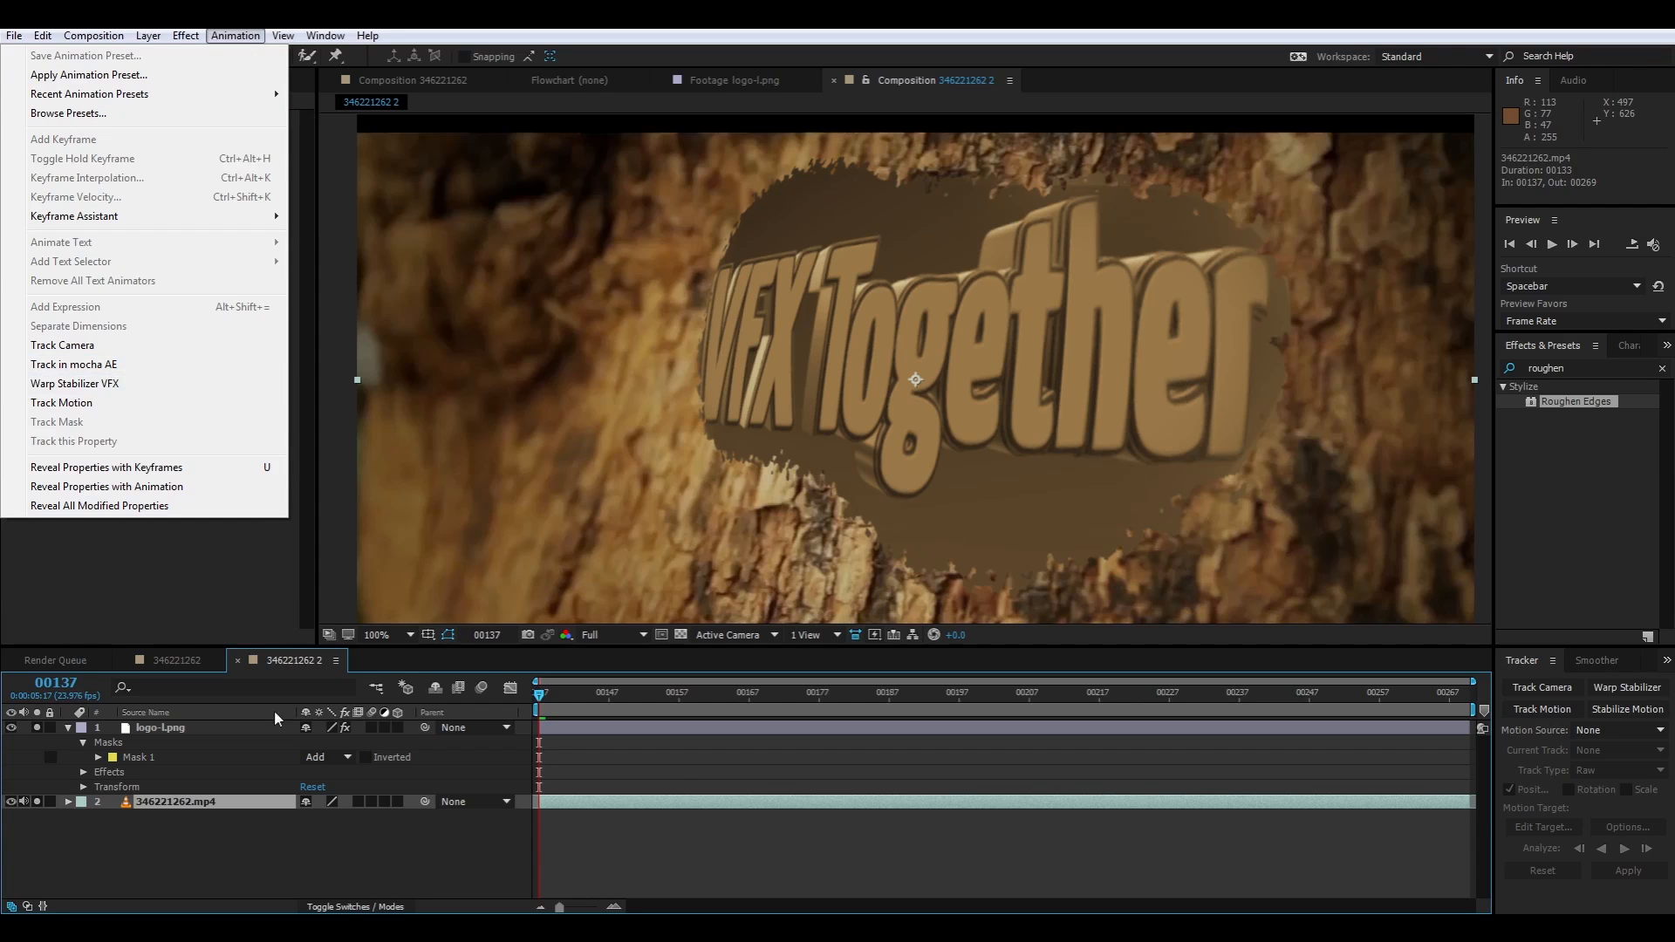
left_click(159, 365)
left_click(176, 807)
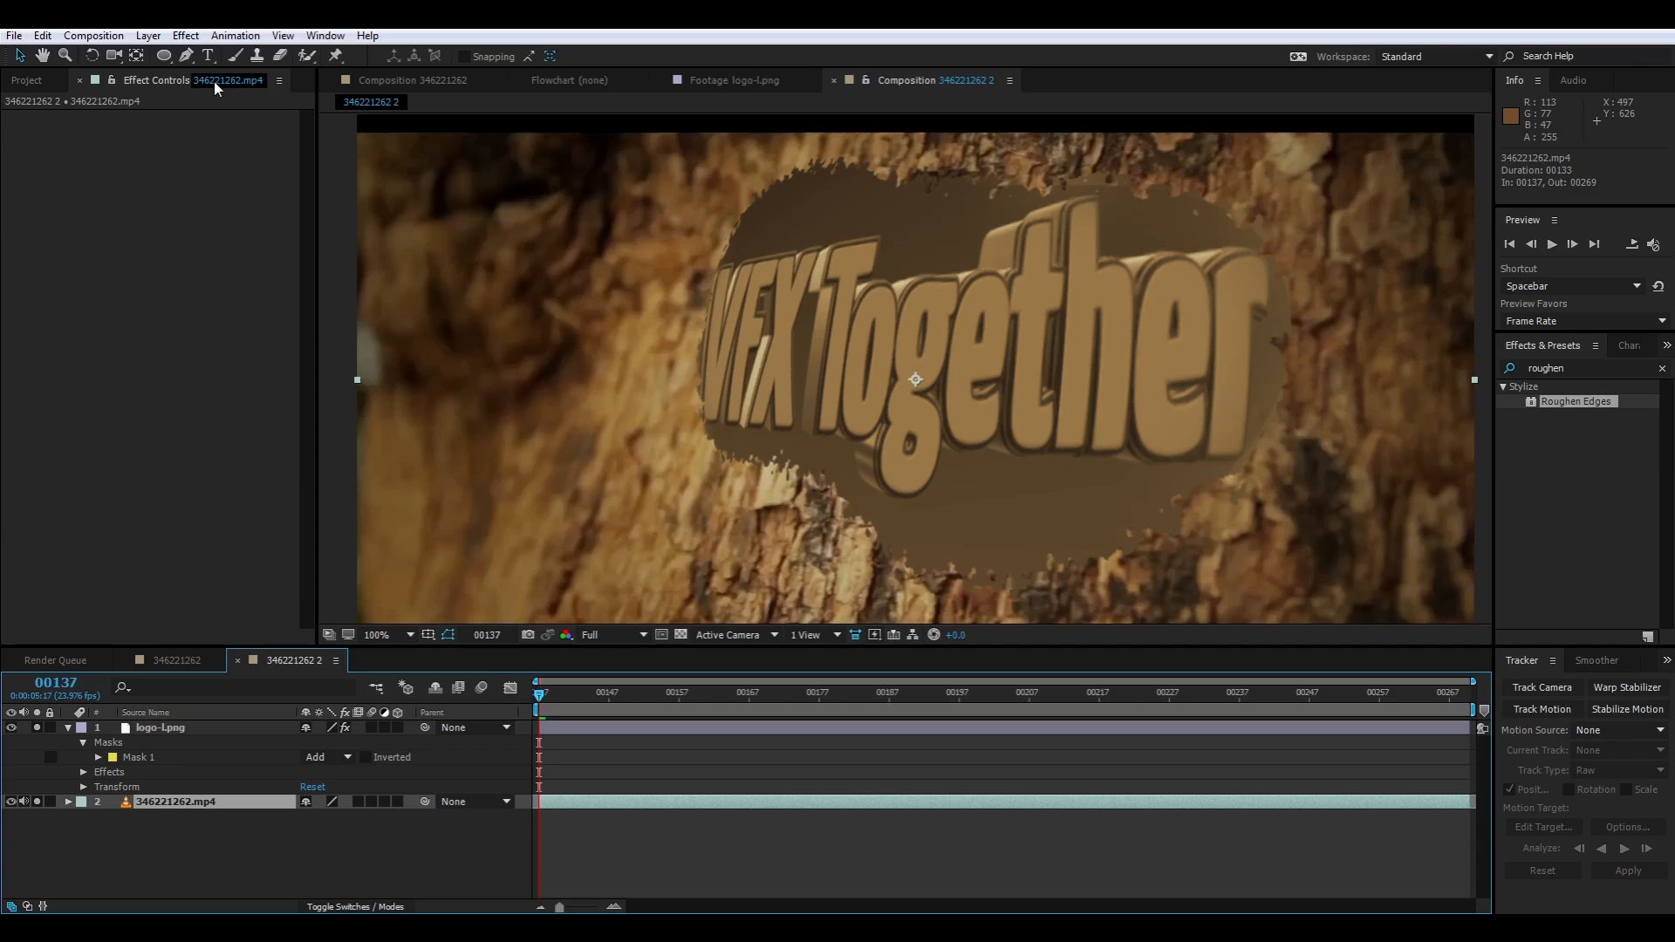
left_click(236, 35)
left_click(138, 365)
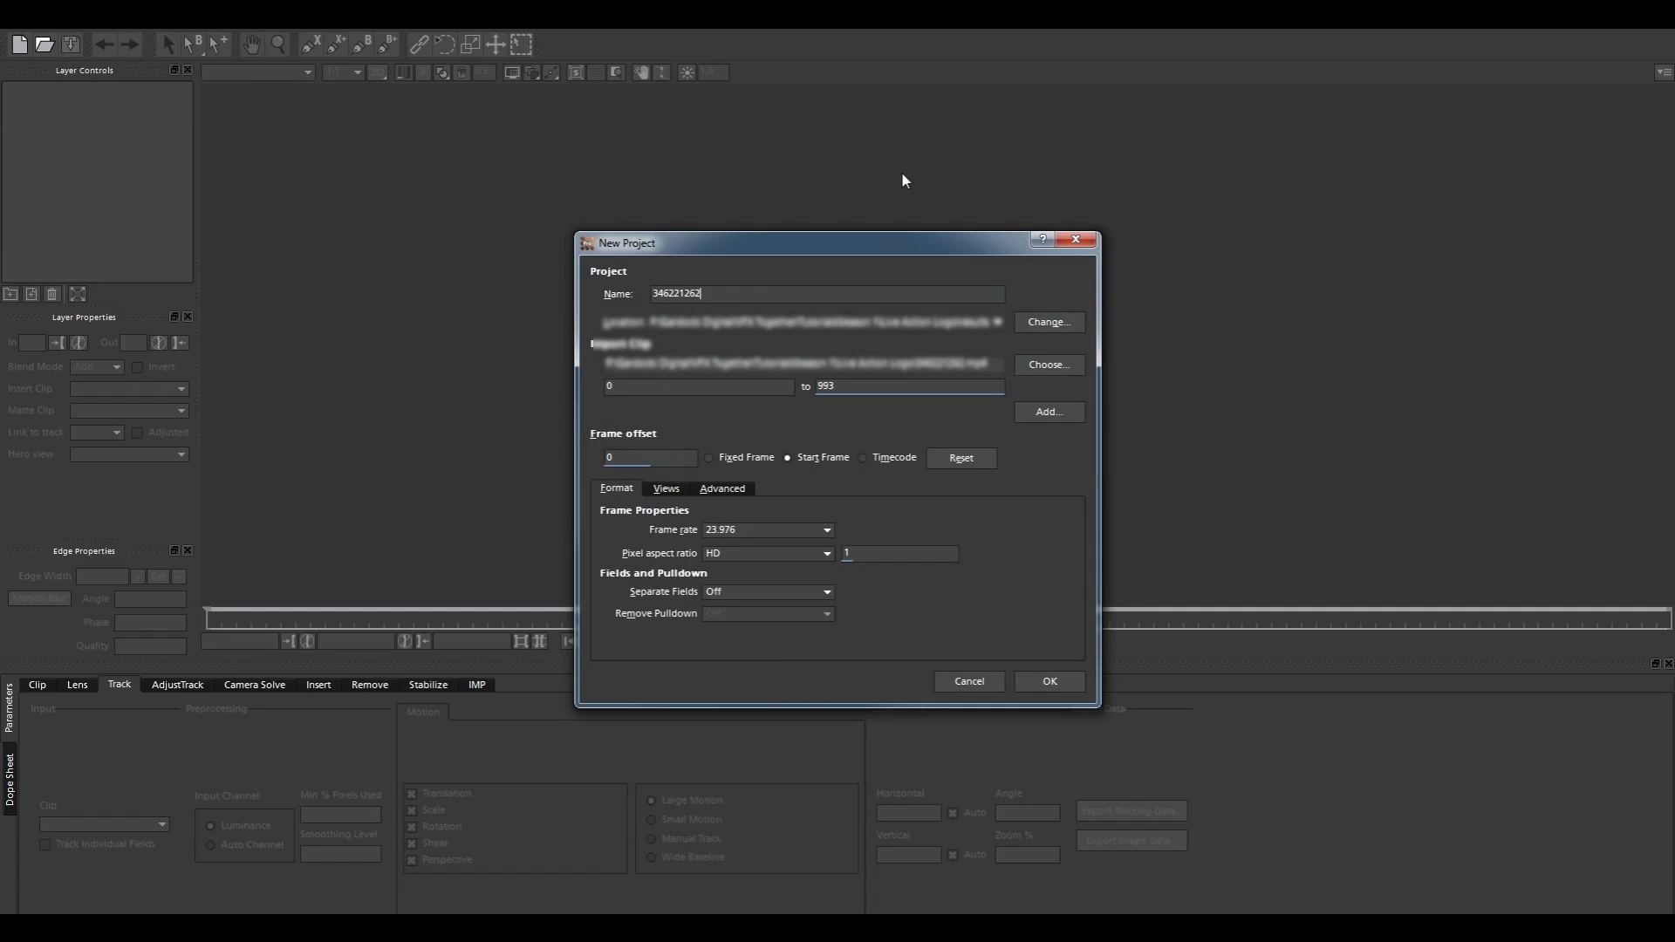
left_click(1066, 682)
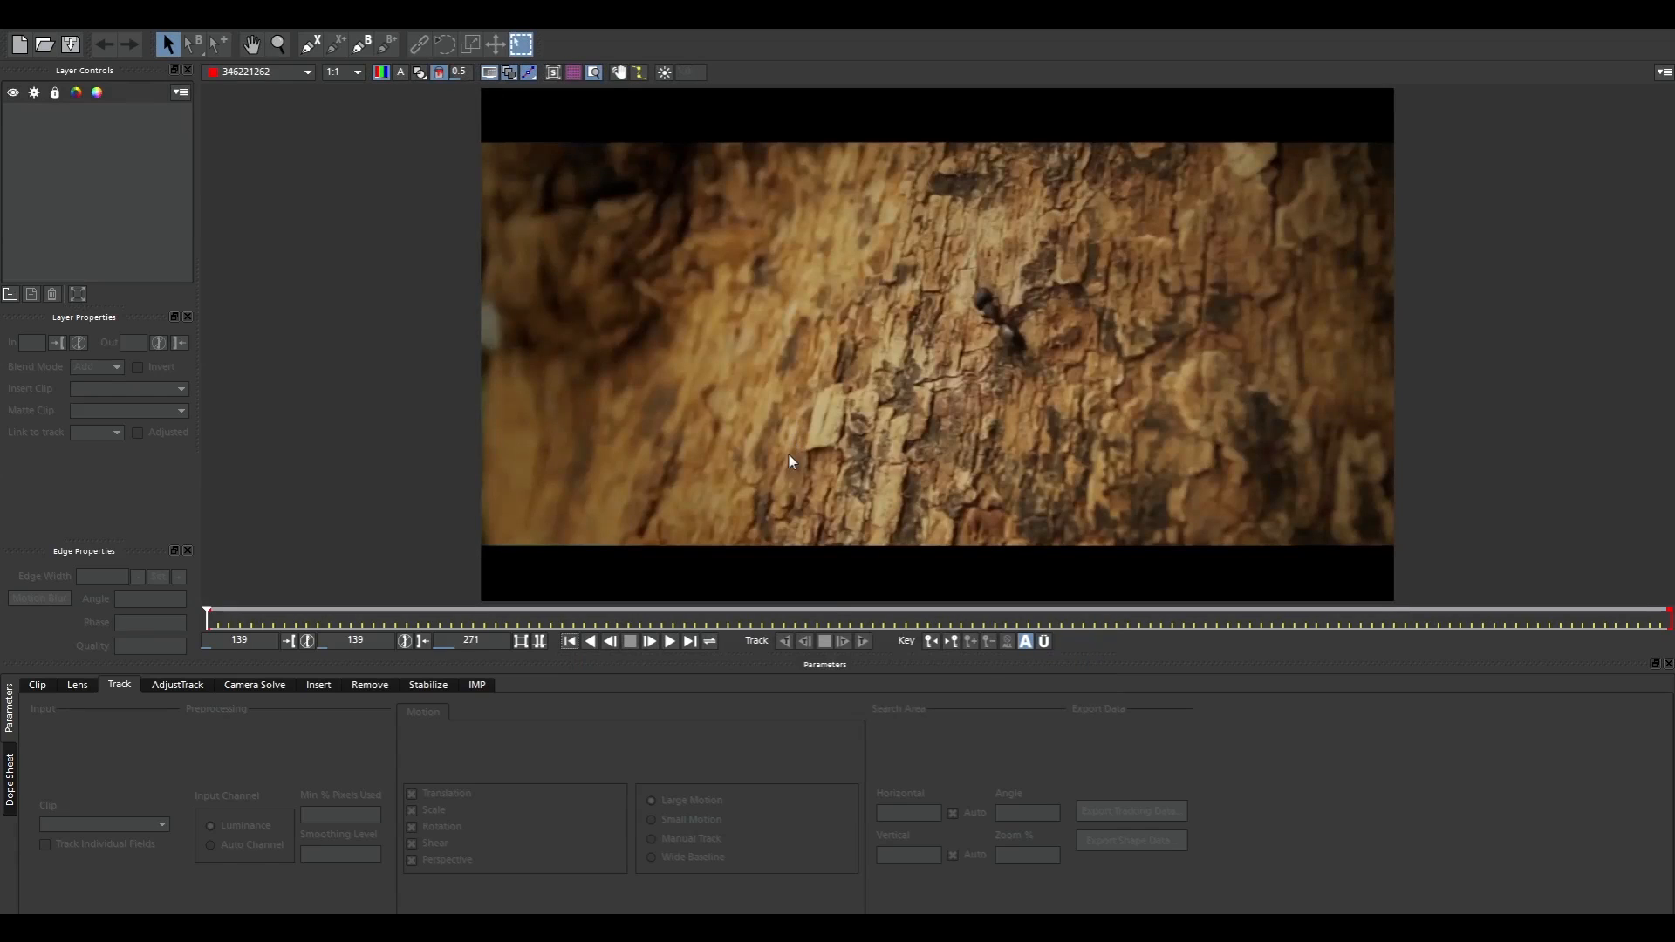
Draw a closed four-point X-spline around the bark area surrounding the ant at frame 139
left_click(311, 45)
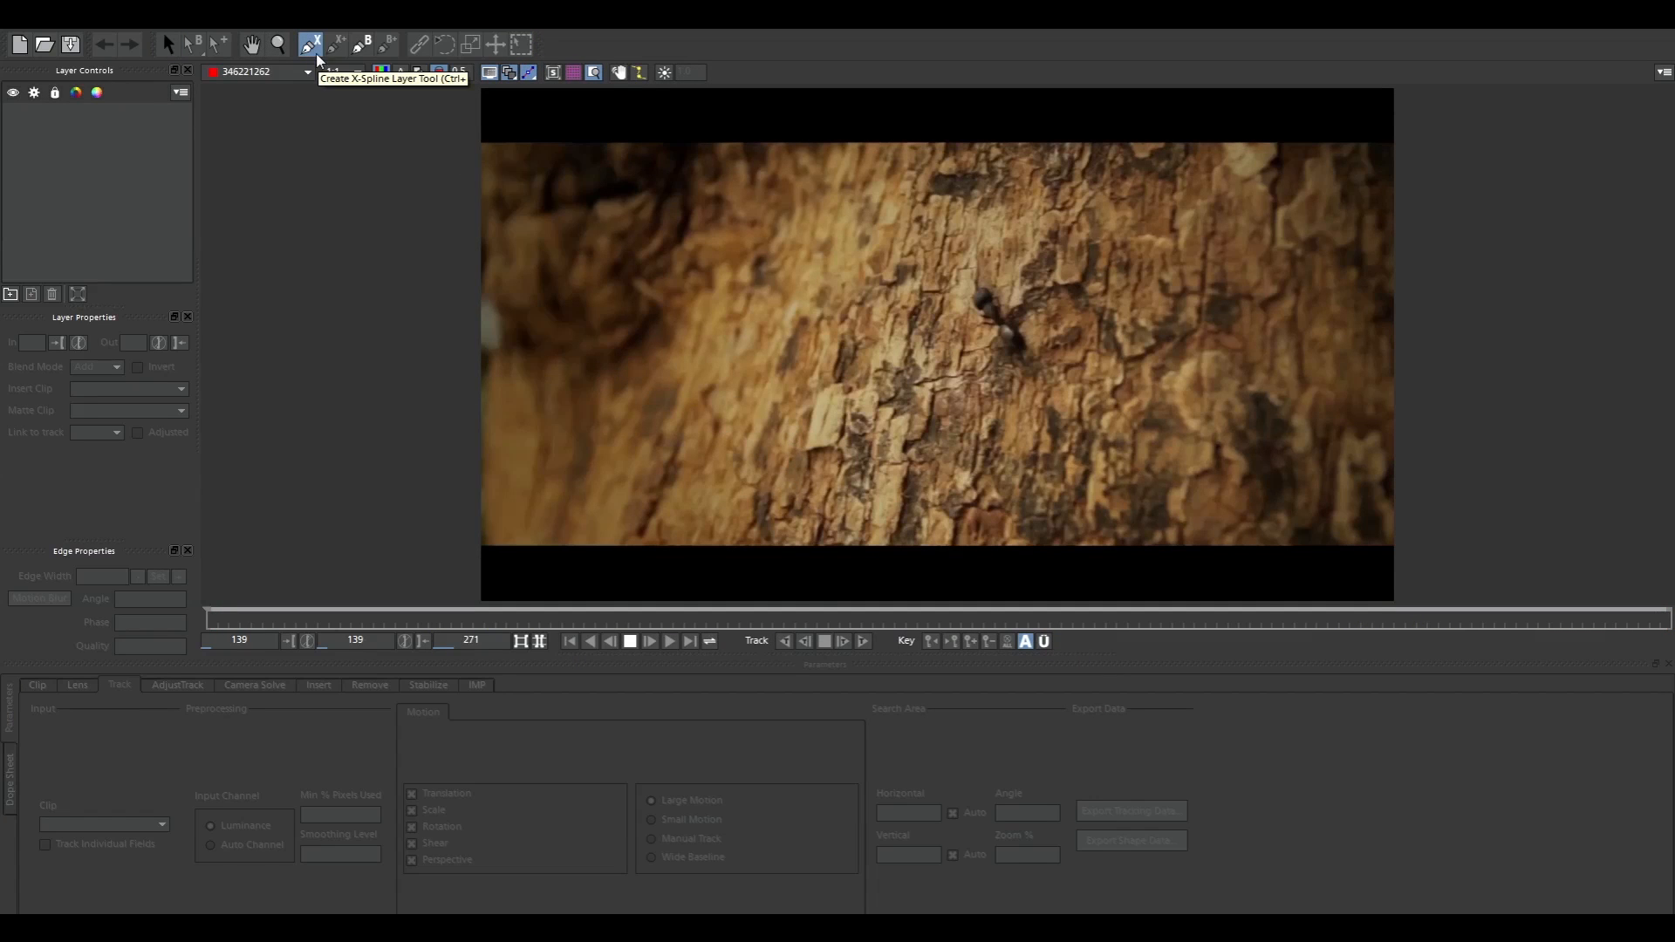
left_click(365, 48)
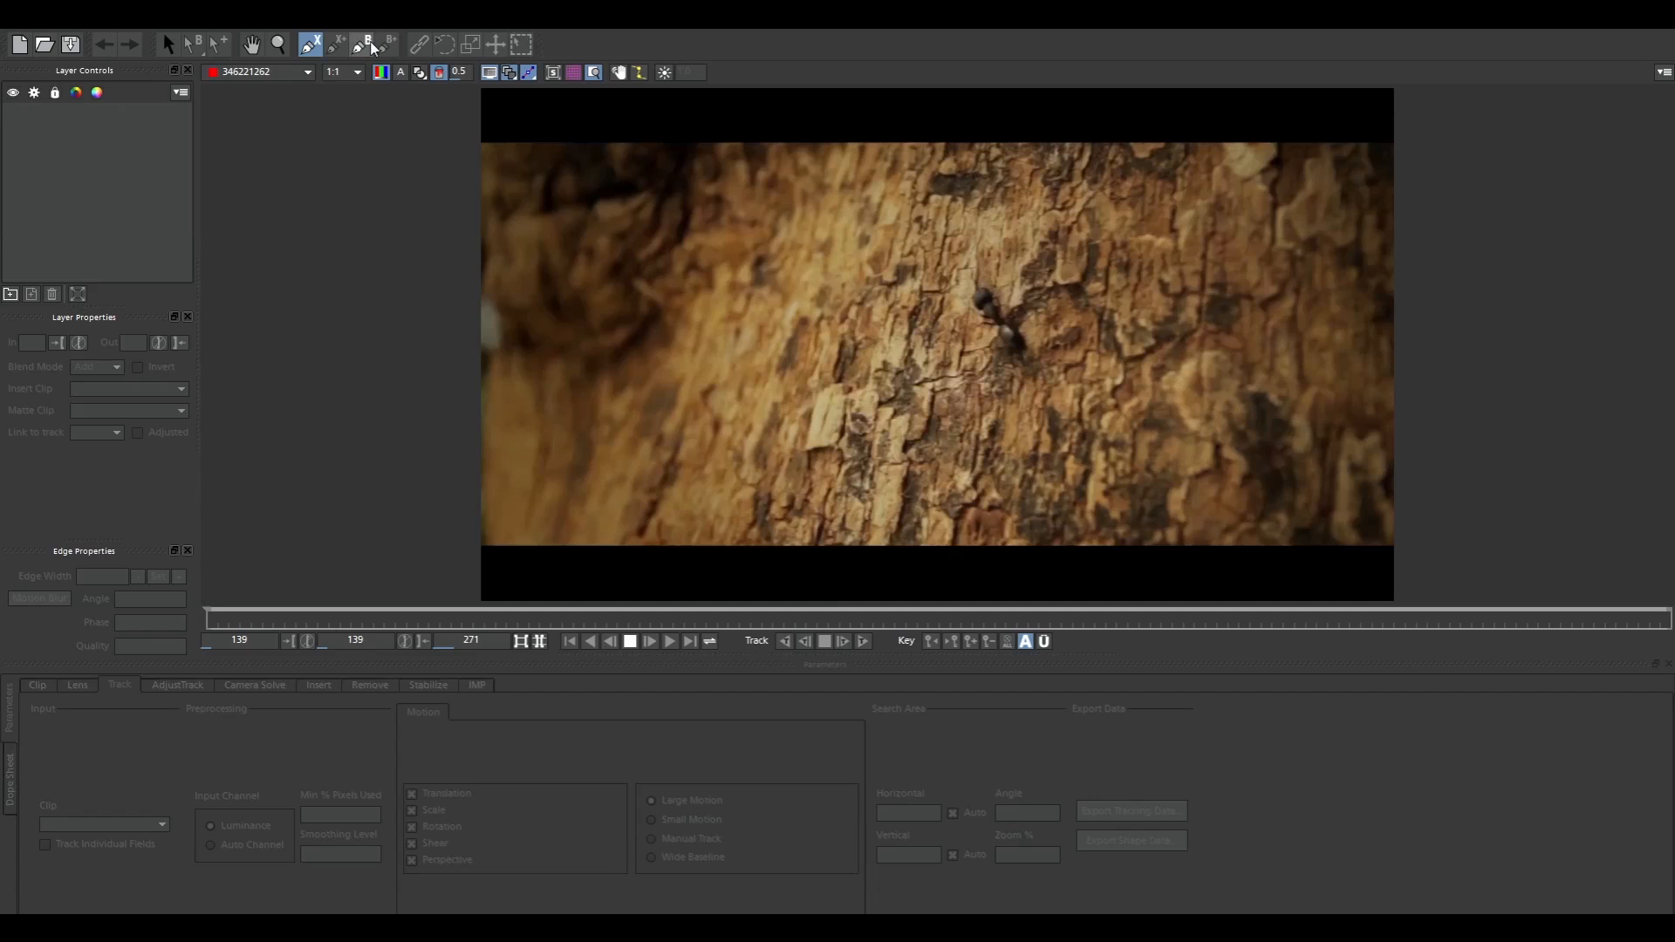
left_click(311, 44)
left_click(803, 208)
left_click(724, 491)
left_click(742, 495)
left_click(1300, 503)
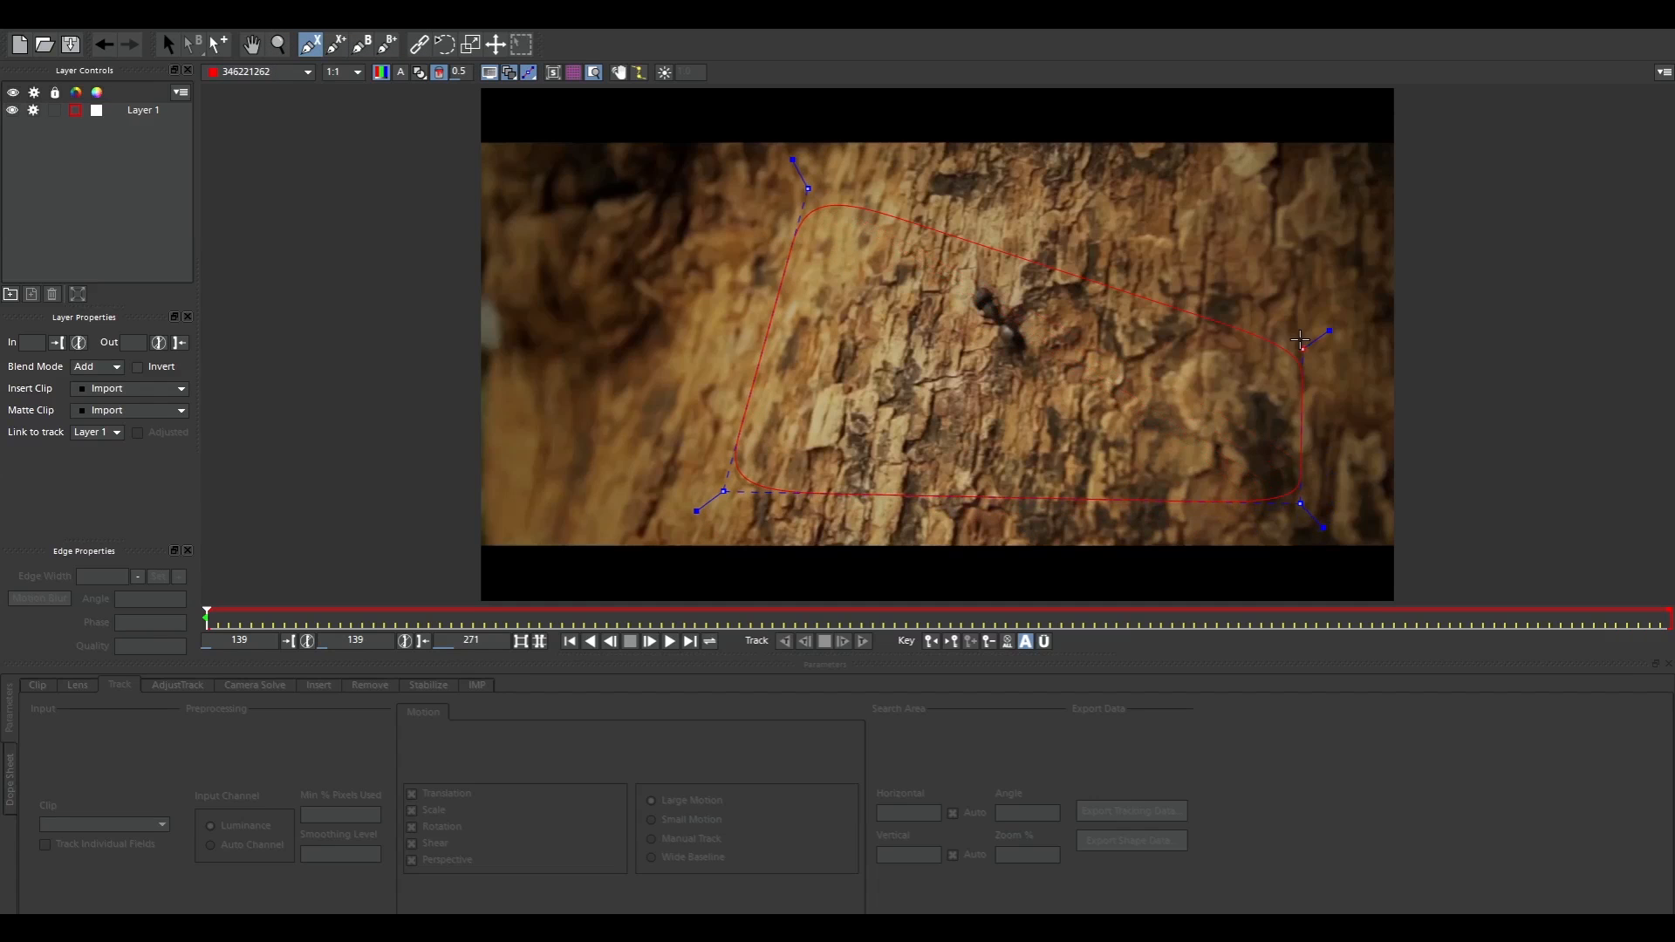
left_click(1319, 154)
right_click(1265, 223)
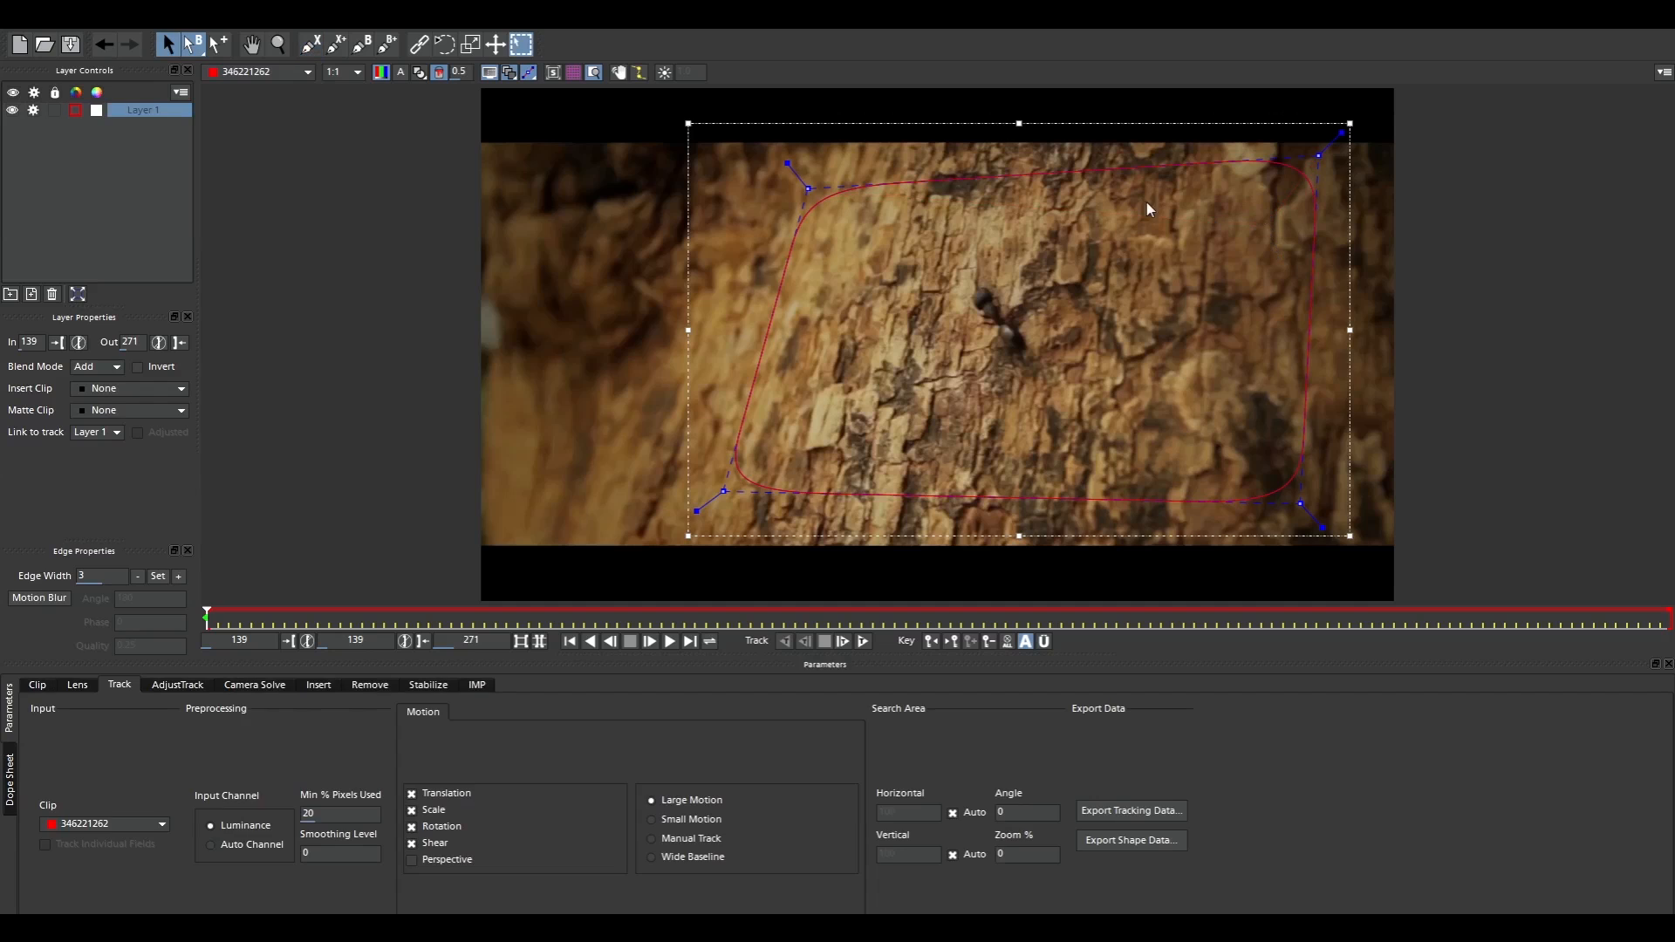
Enlarge the X-spline by moving its upper-left and lower-left points slightly outward over the bark
left_click(1317, 151)
mouse_move(1341, 125)
left_mouse_down()
mouse_move(1320, 153)
mouse_move(1353, 150)
mouse_move(1309, 172)
mouse_move(1351, 120)
left_mouse_up()
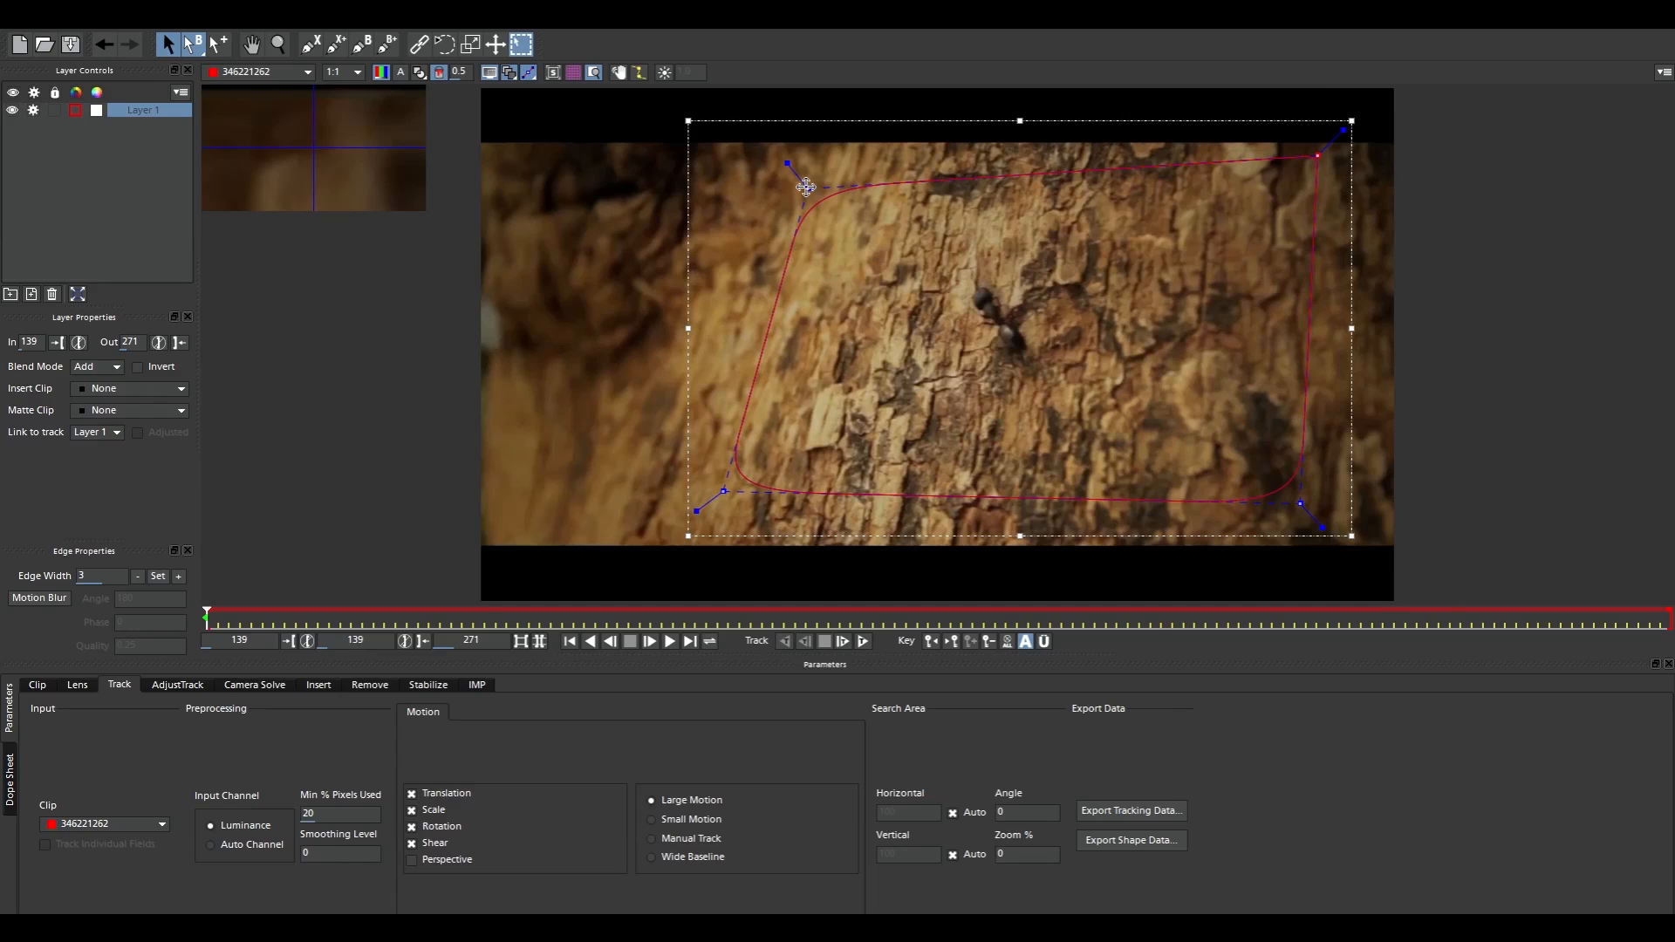
left_click_drag(805, 187, 780, 169)
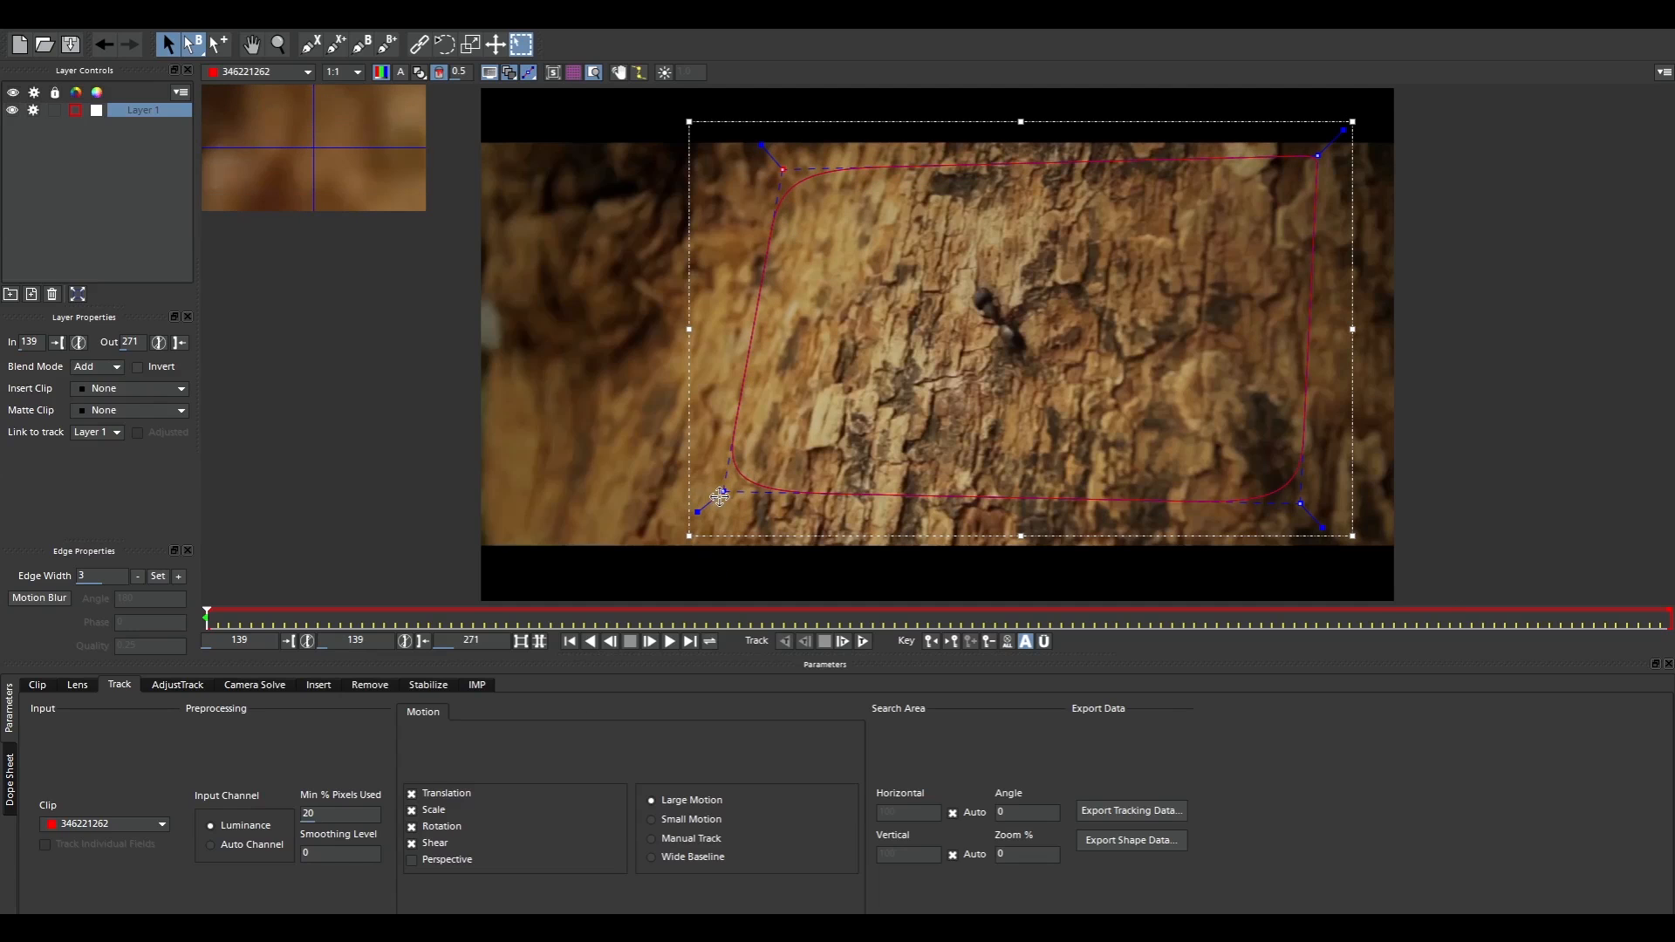
left_click_drag(719, 497, 705, 511)
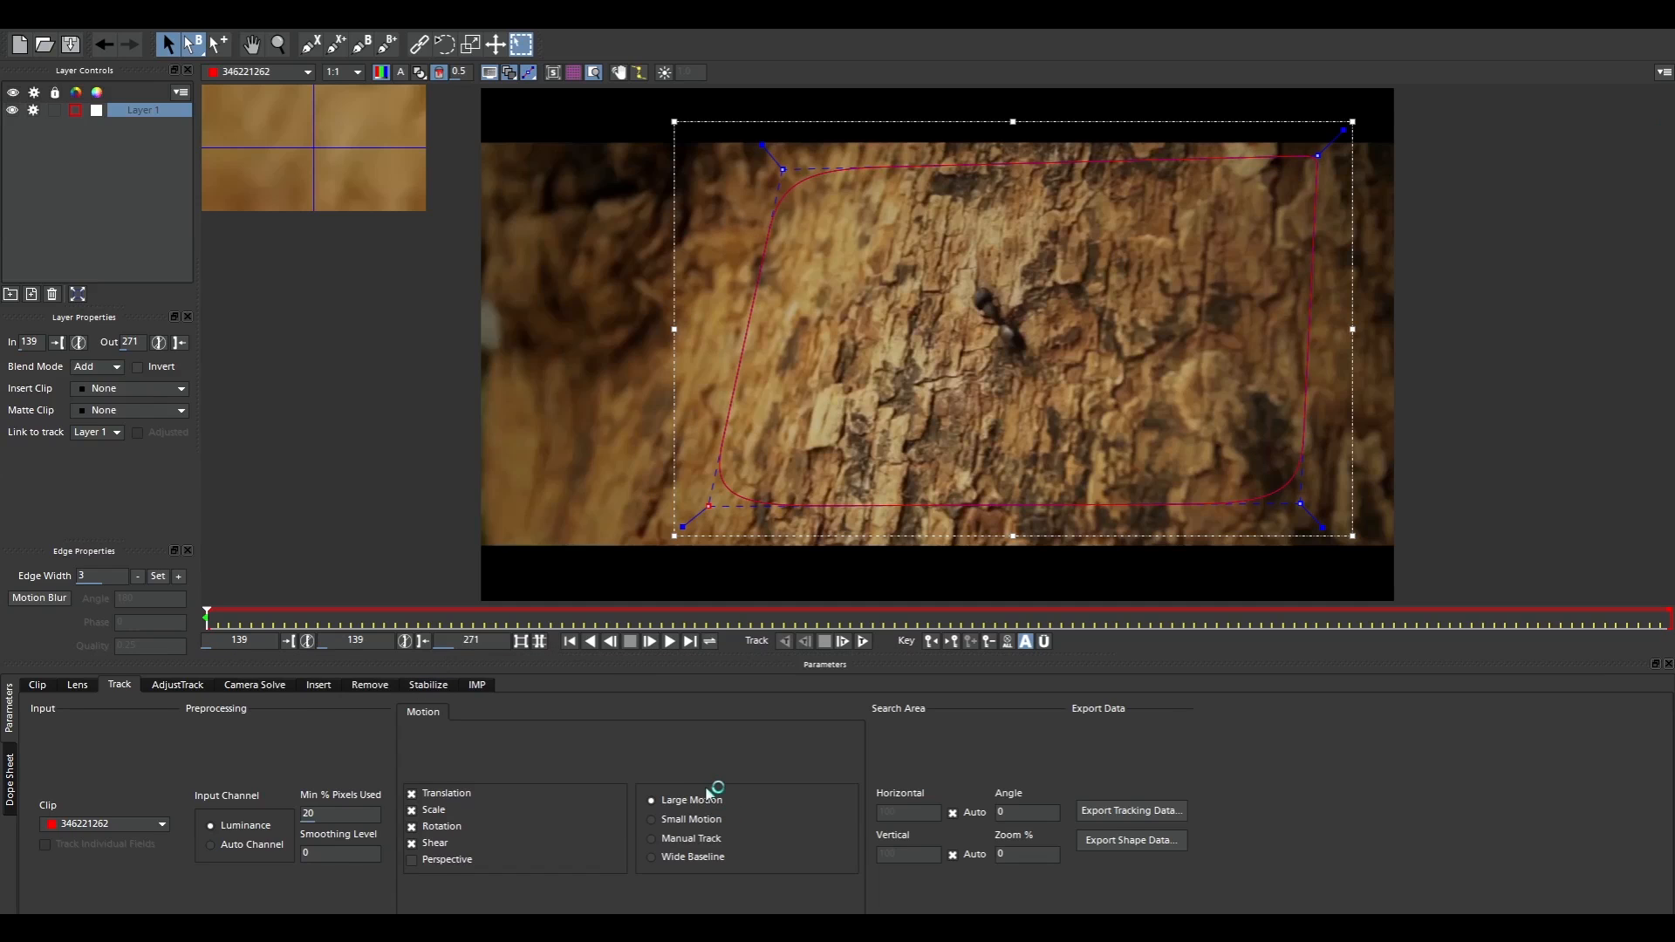
Include perspective in the tracked motion and track the bark layer forward to frame 271
left_click(412, 860)
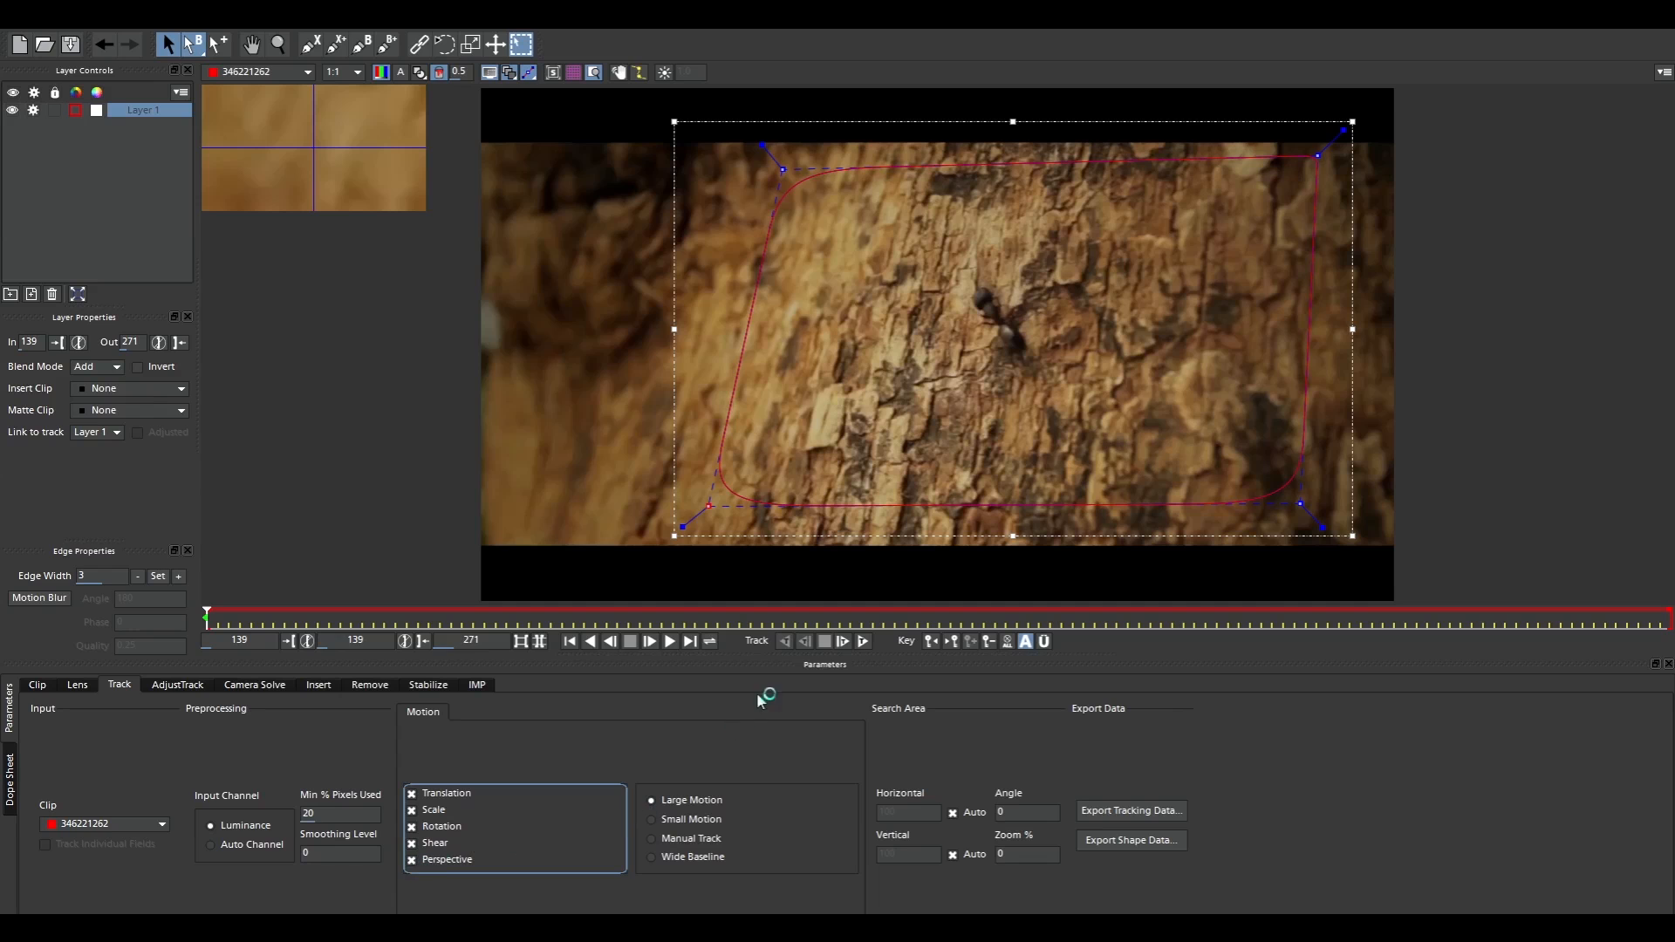
left_click(863, 642)
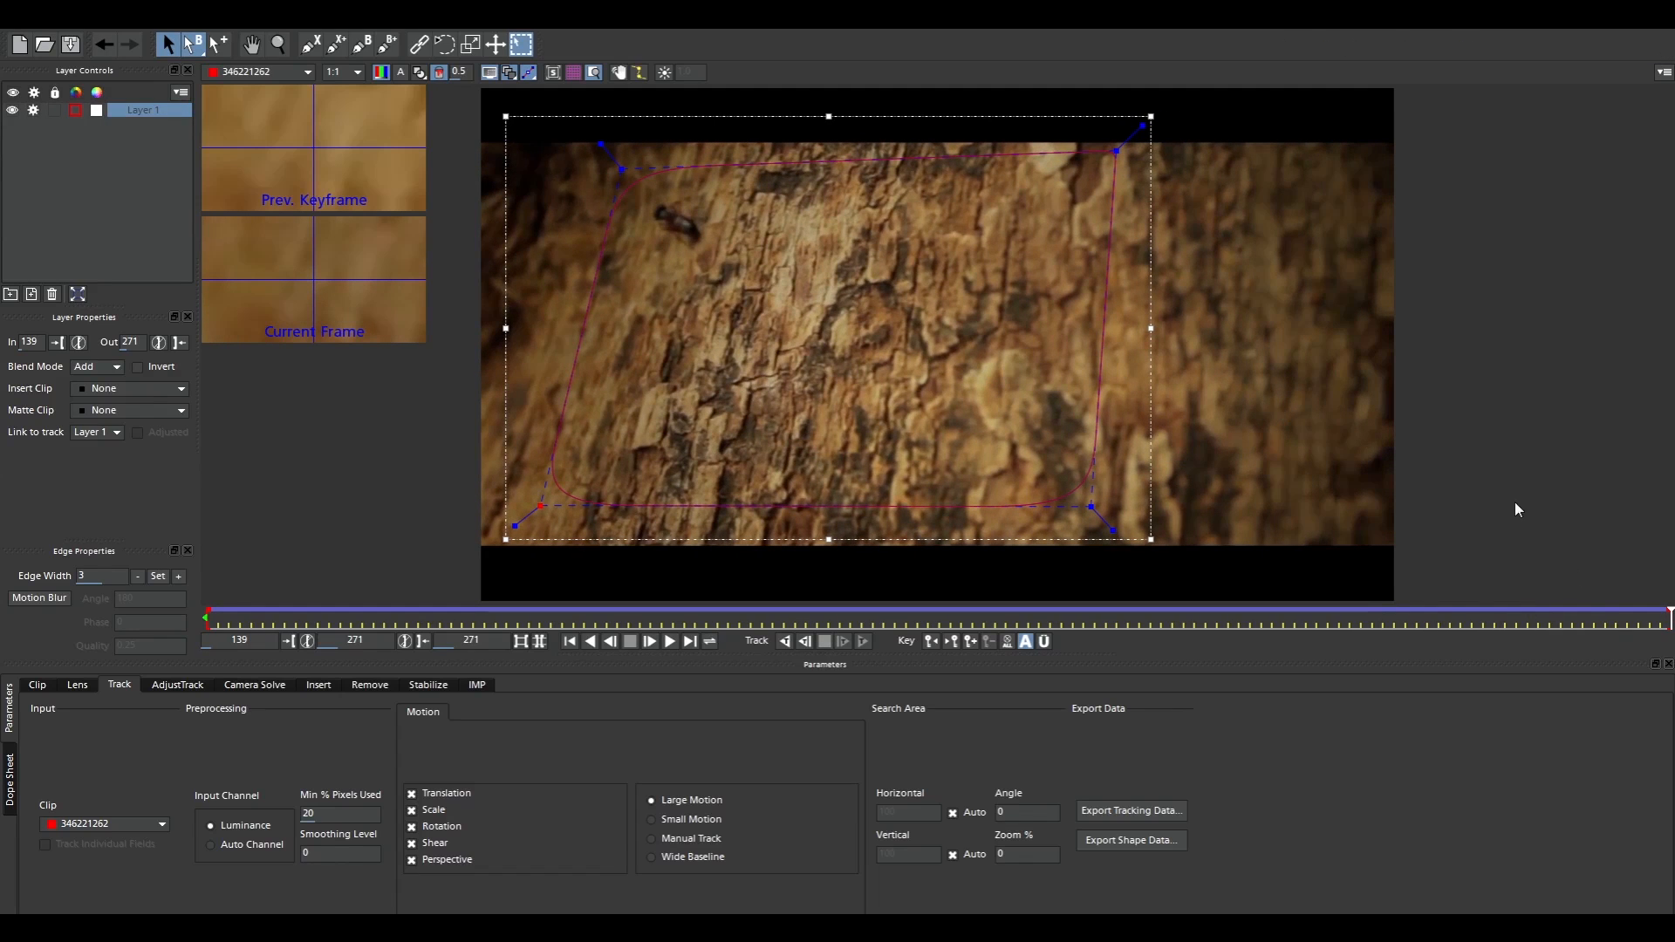
Display the planar surface and grid overlays and check the track by scrubbing between frames 139 and 271
left_click_drag(1665, 614, 593, 663)
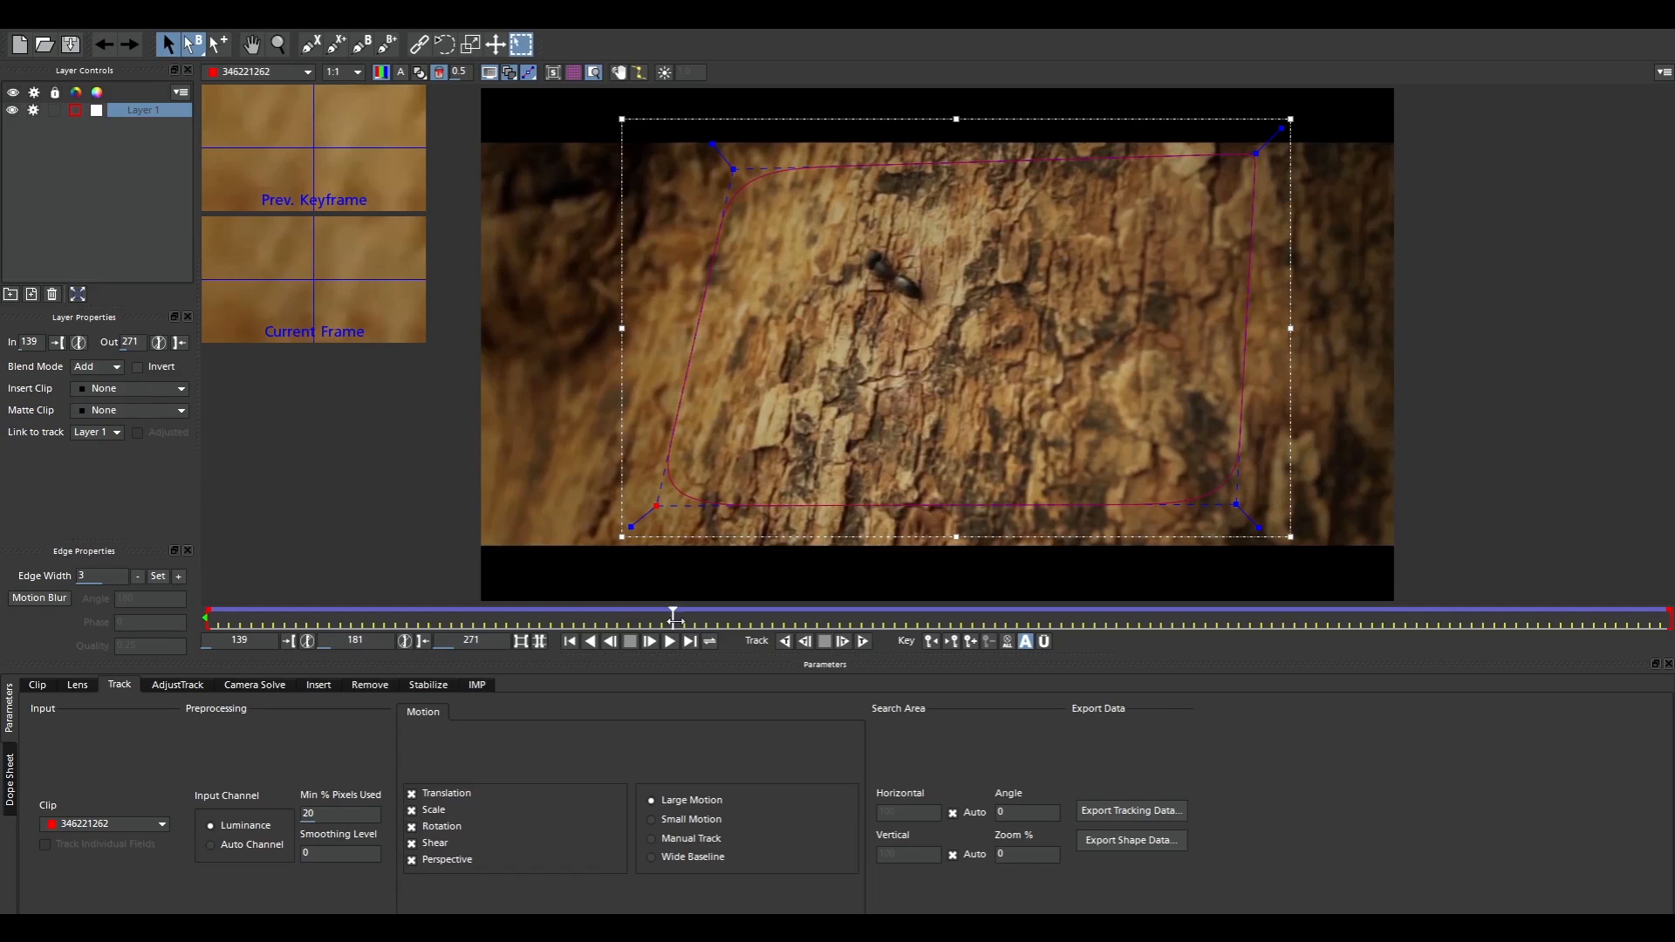
left_click_drag(674, 618, 202, 731)
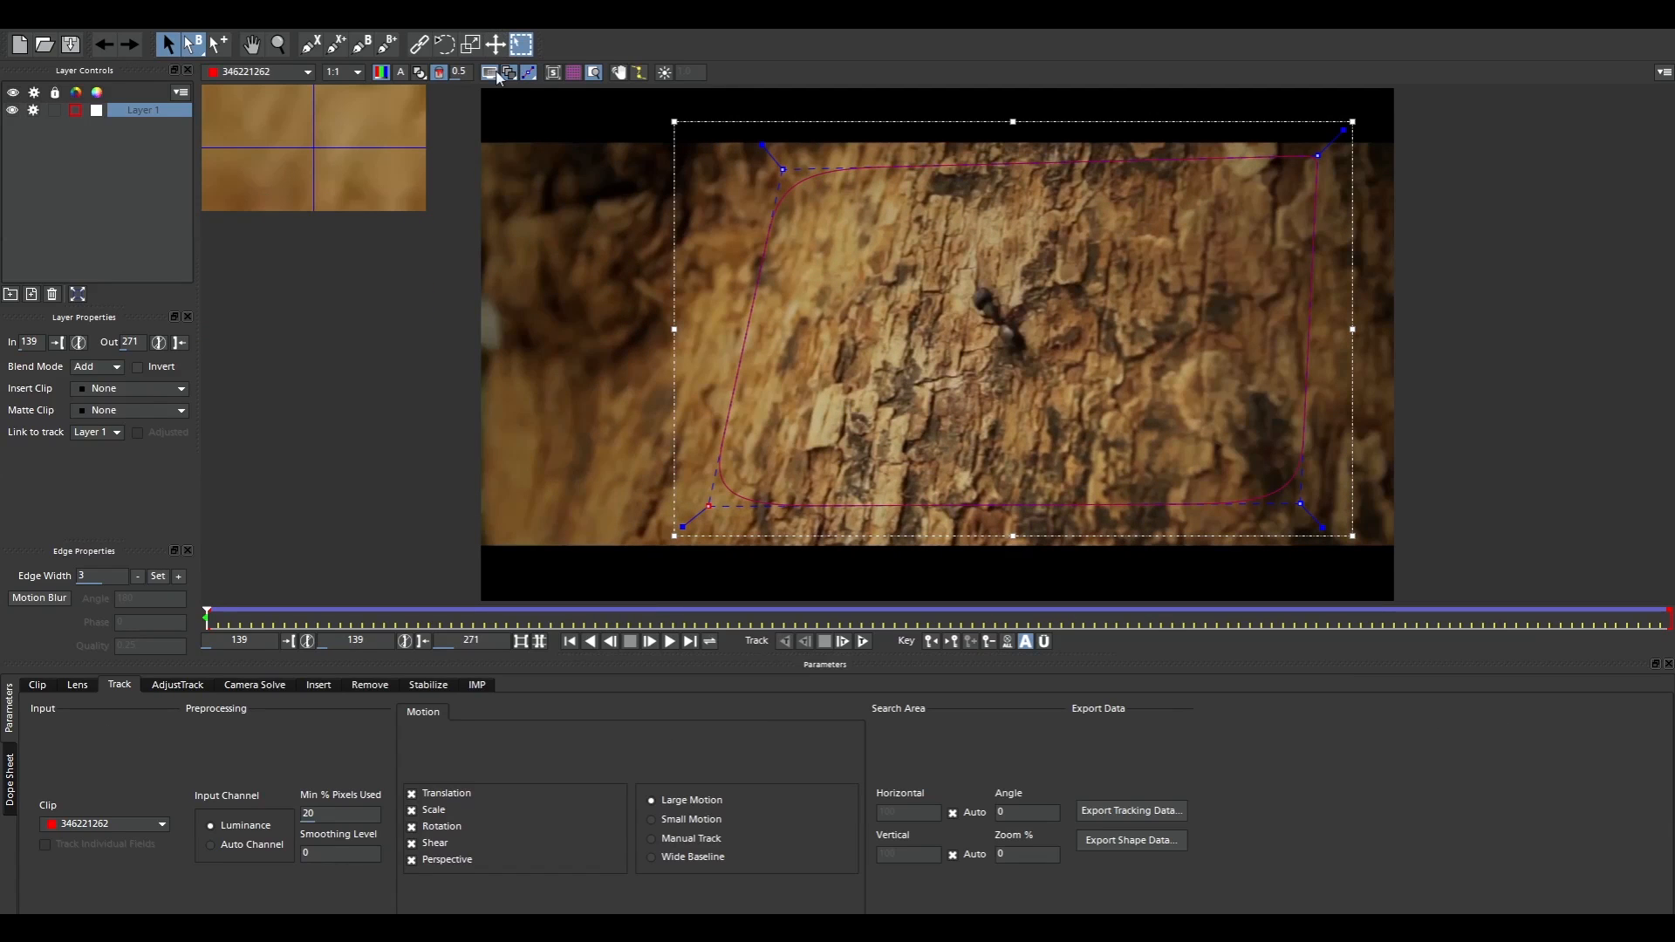
left_click(554, 74)
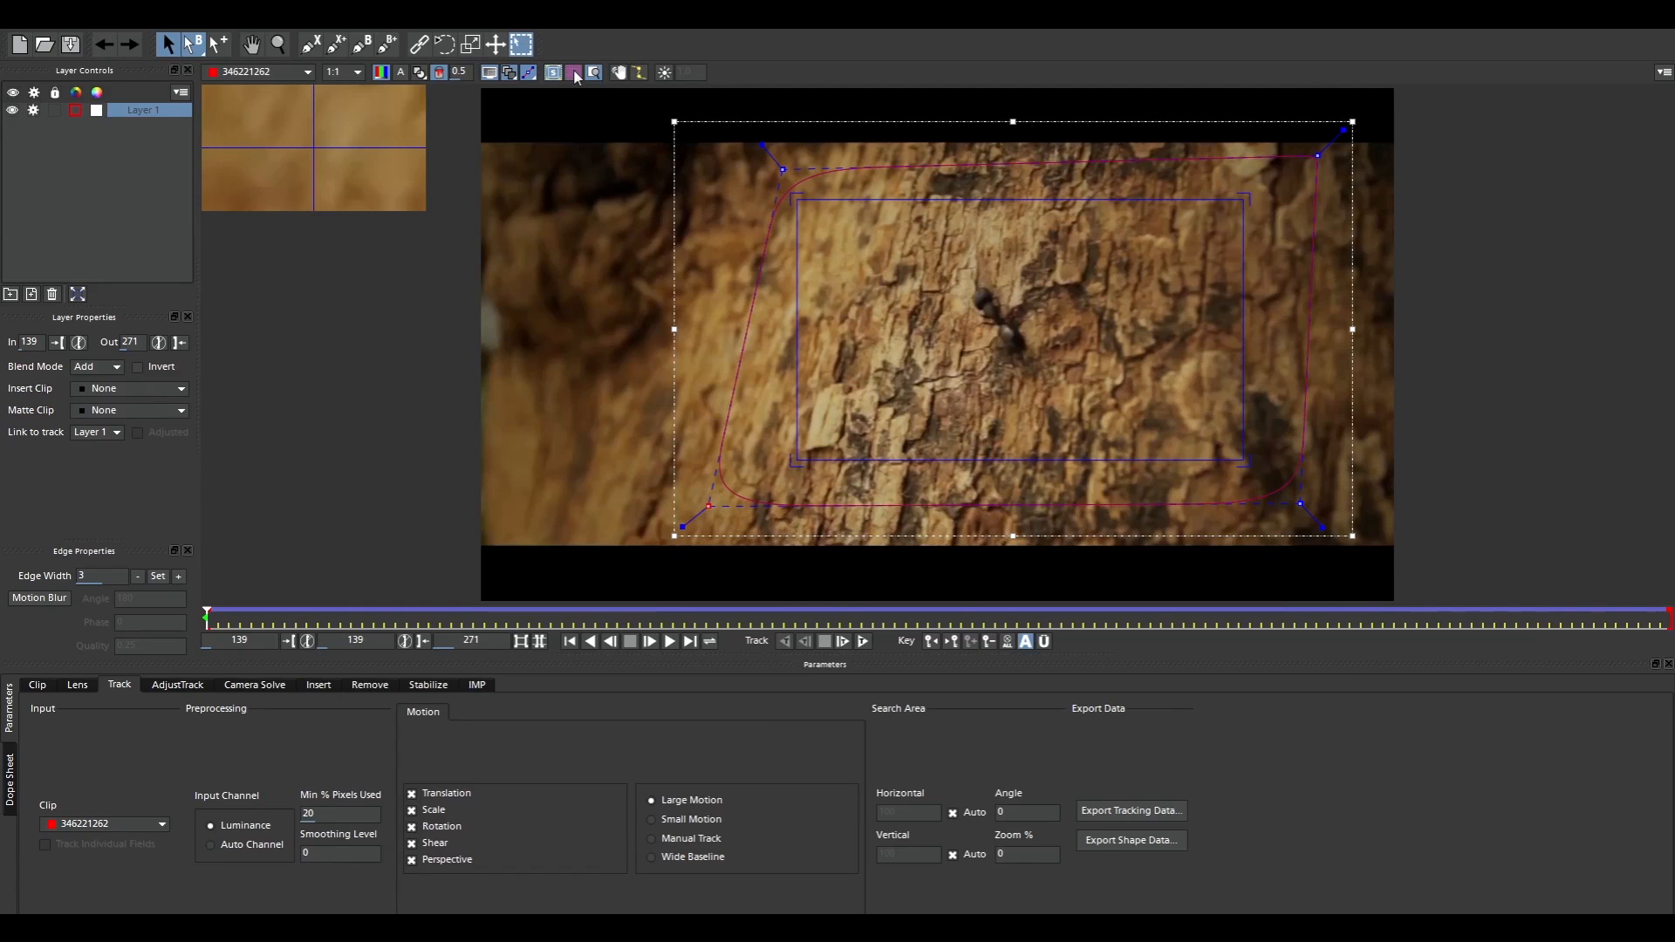
left_click_drag(207, 617, 226, 618)
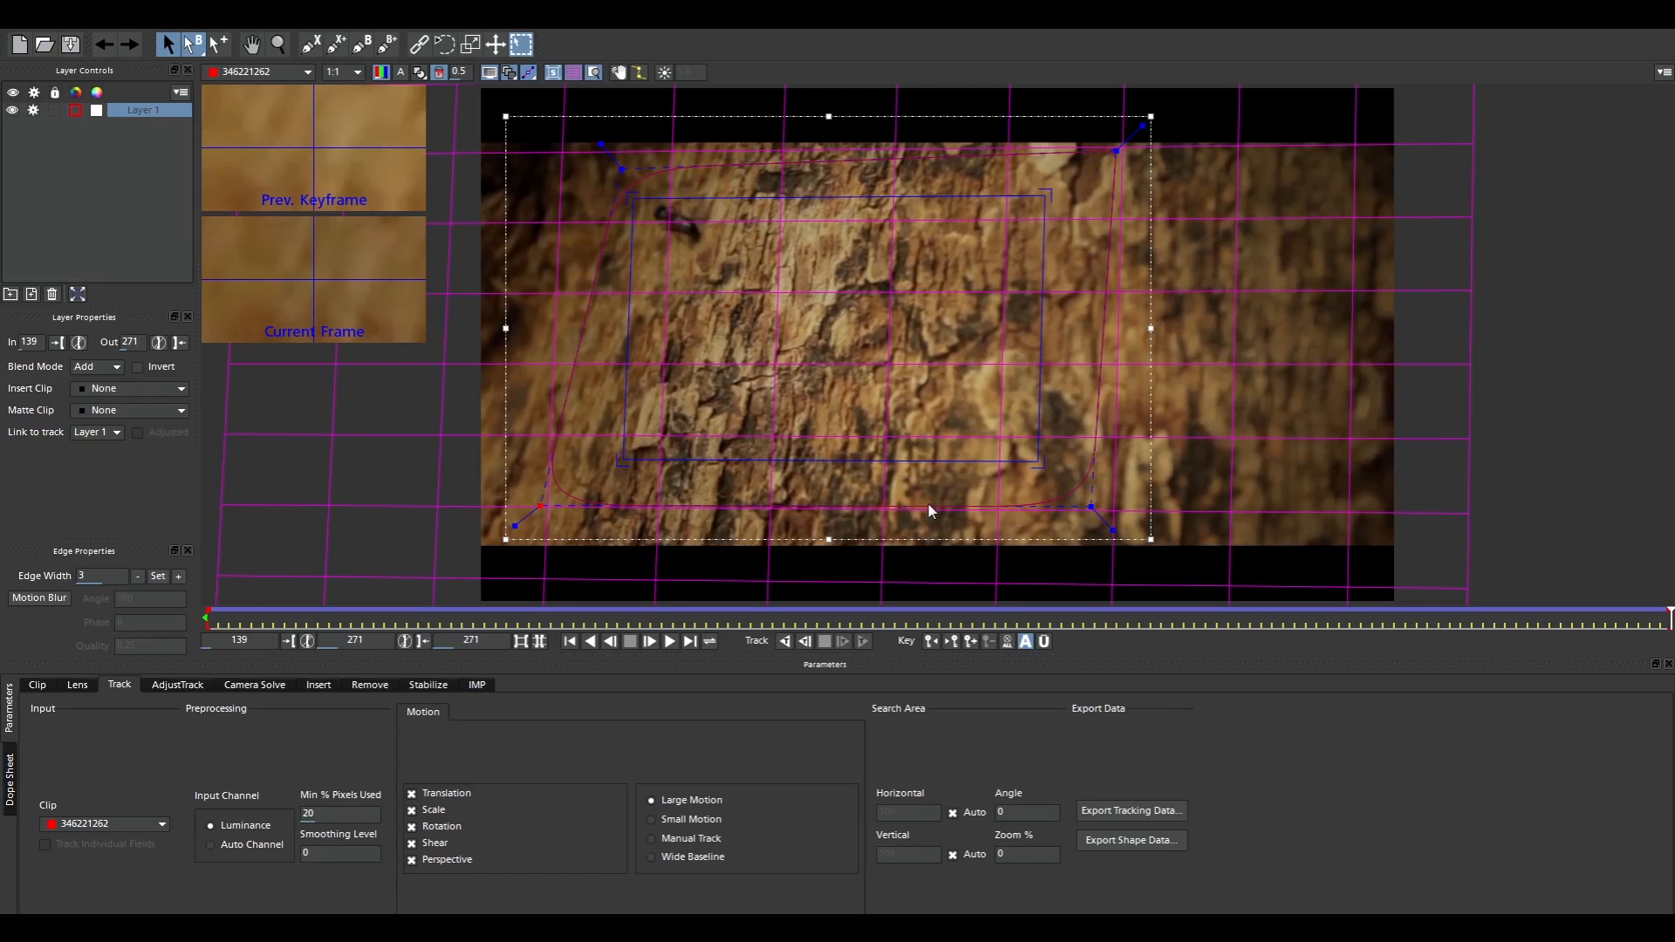
Reshape the planar surface at frame 271 by moving its four corners, widening it toward the bark's right side
left_click_drag(1040, 180, 1108, 194)
left_click_drag(634, 200, 661, 194)
left_click_drag(616, 457, 637, 477)
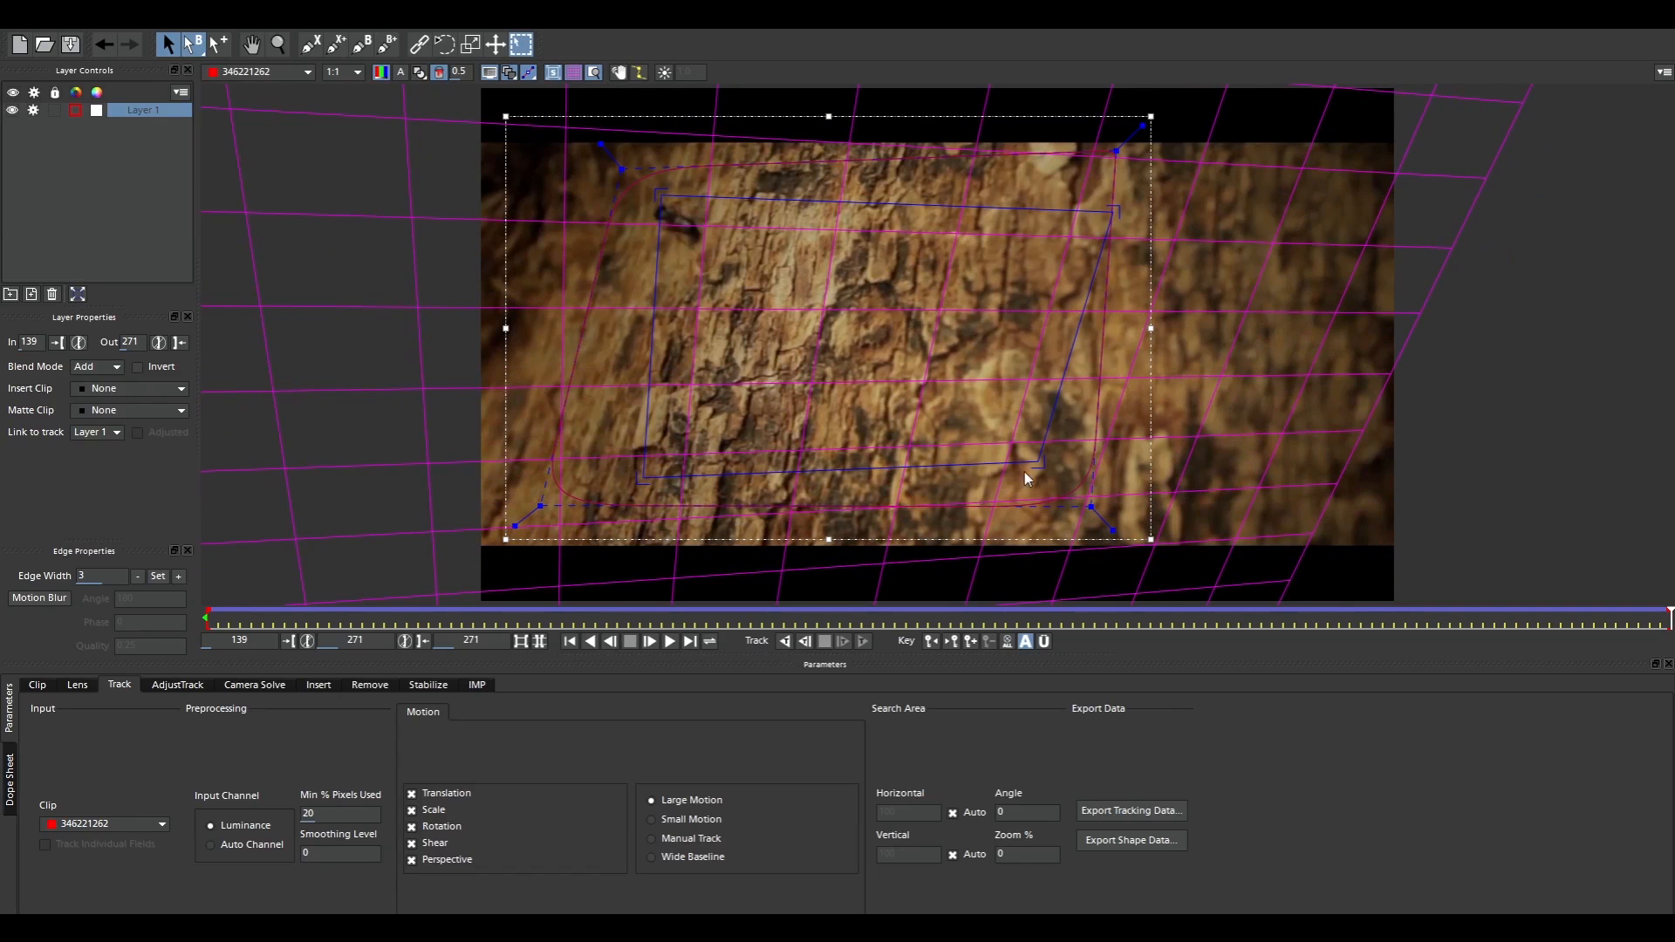
left_click_drag(1042, 463, 1126, 501)
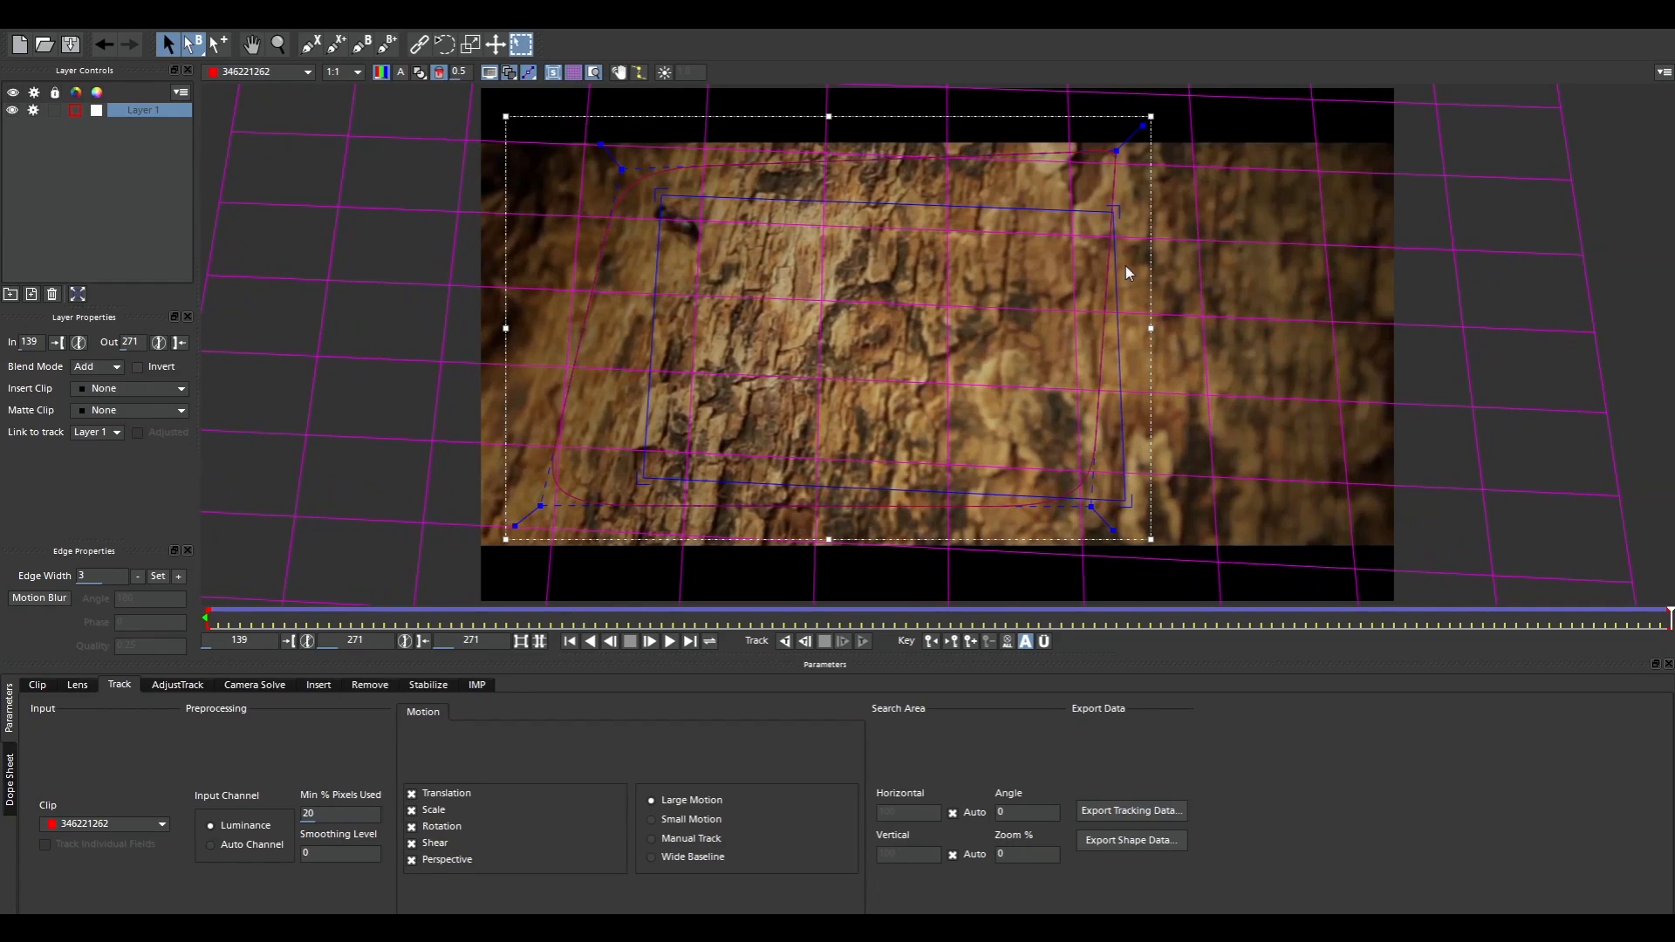
left_click_drag(1113, 211, 1125, 190)
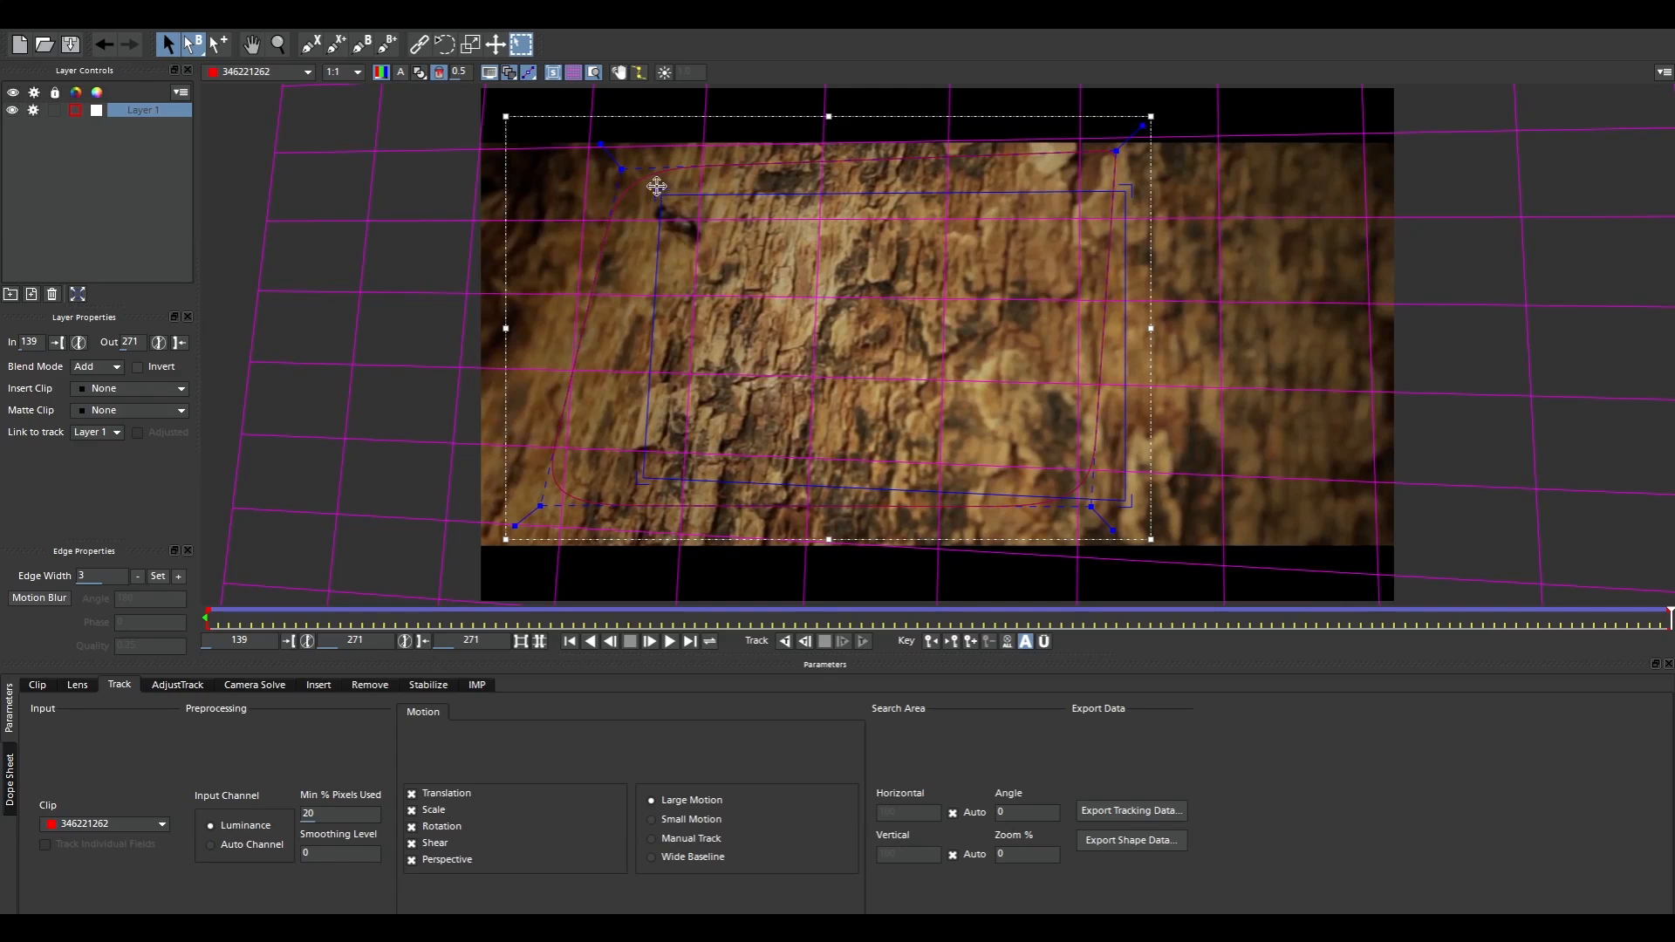
left_click_drag(657, 186, 678, 190)
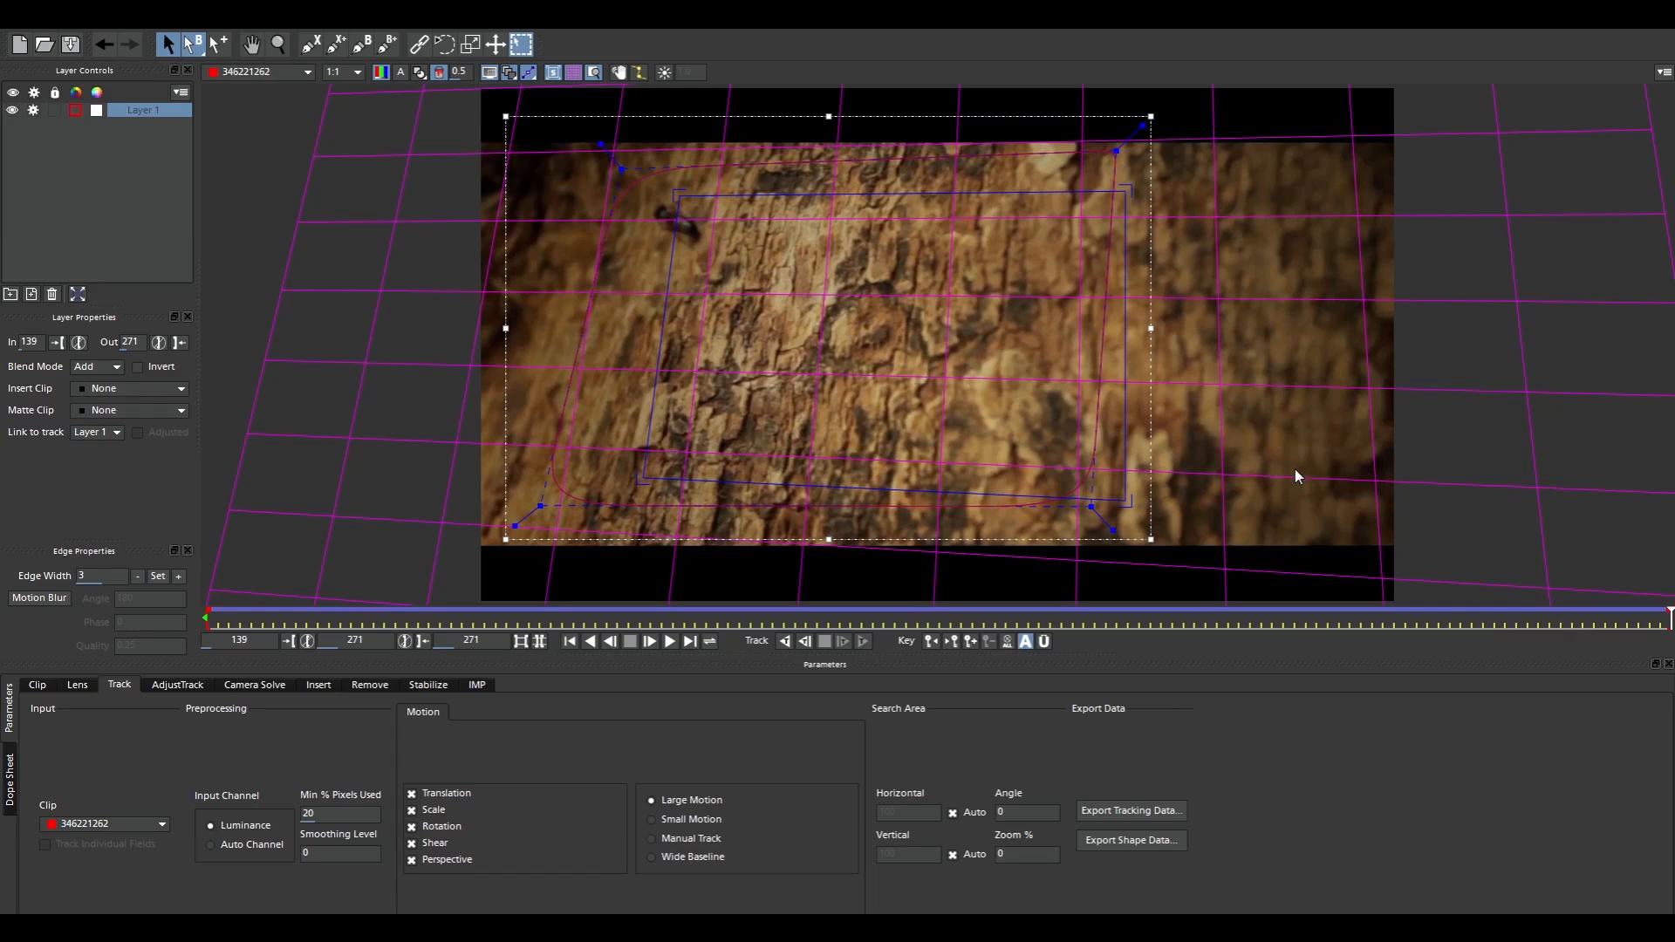
Return to frame 271 in the tracked clip and align the planar surface to the full frame
key("Left")
key("Left")
key("Left")
key("Left")
key("Left")
key("Left")
key("Left")
key("Left")
key("Left")
key("Left")
key("Left")
key("Left")
key("Left")
key("Left")
key("Left")
key("Left")
key("Left")
key("Left")
key("Left")
key("Left")
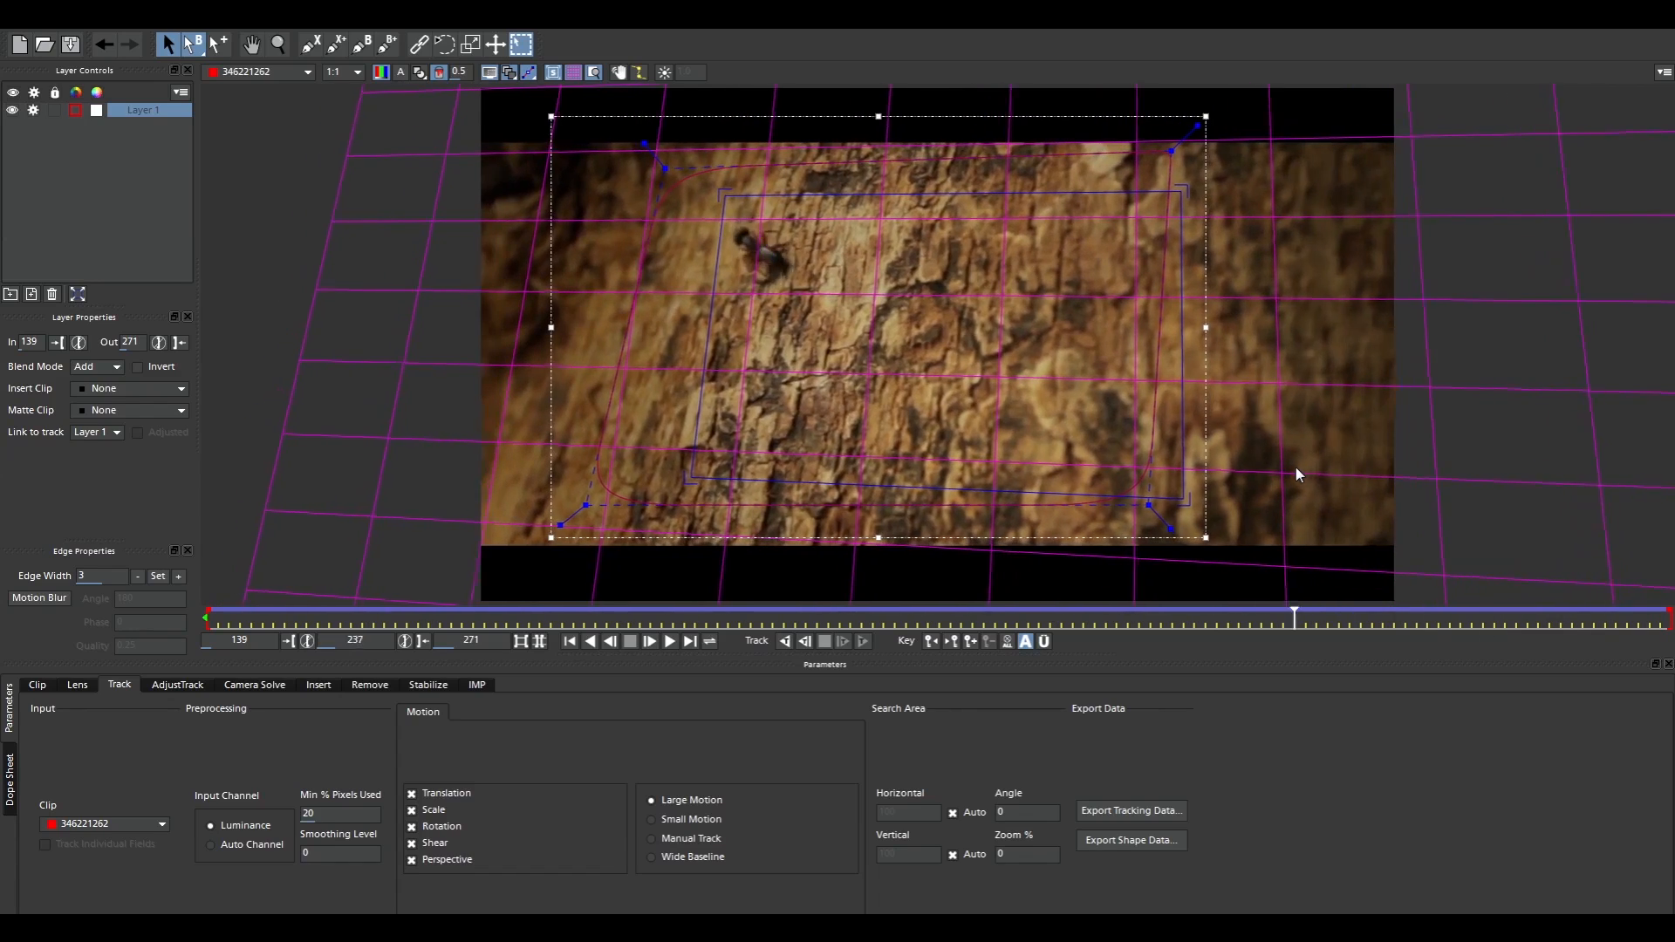
left_click_drag(1295, 618, 1673, 776)
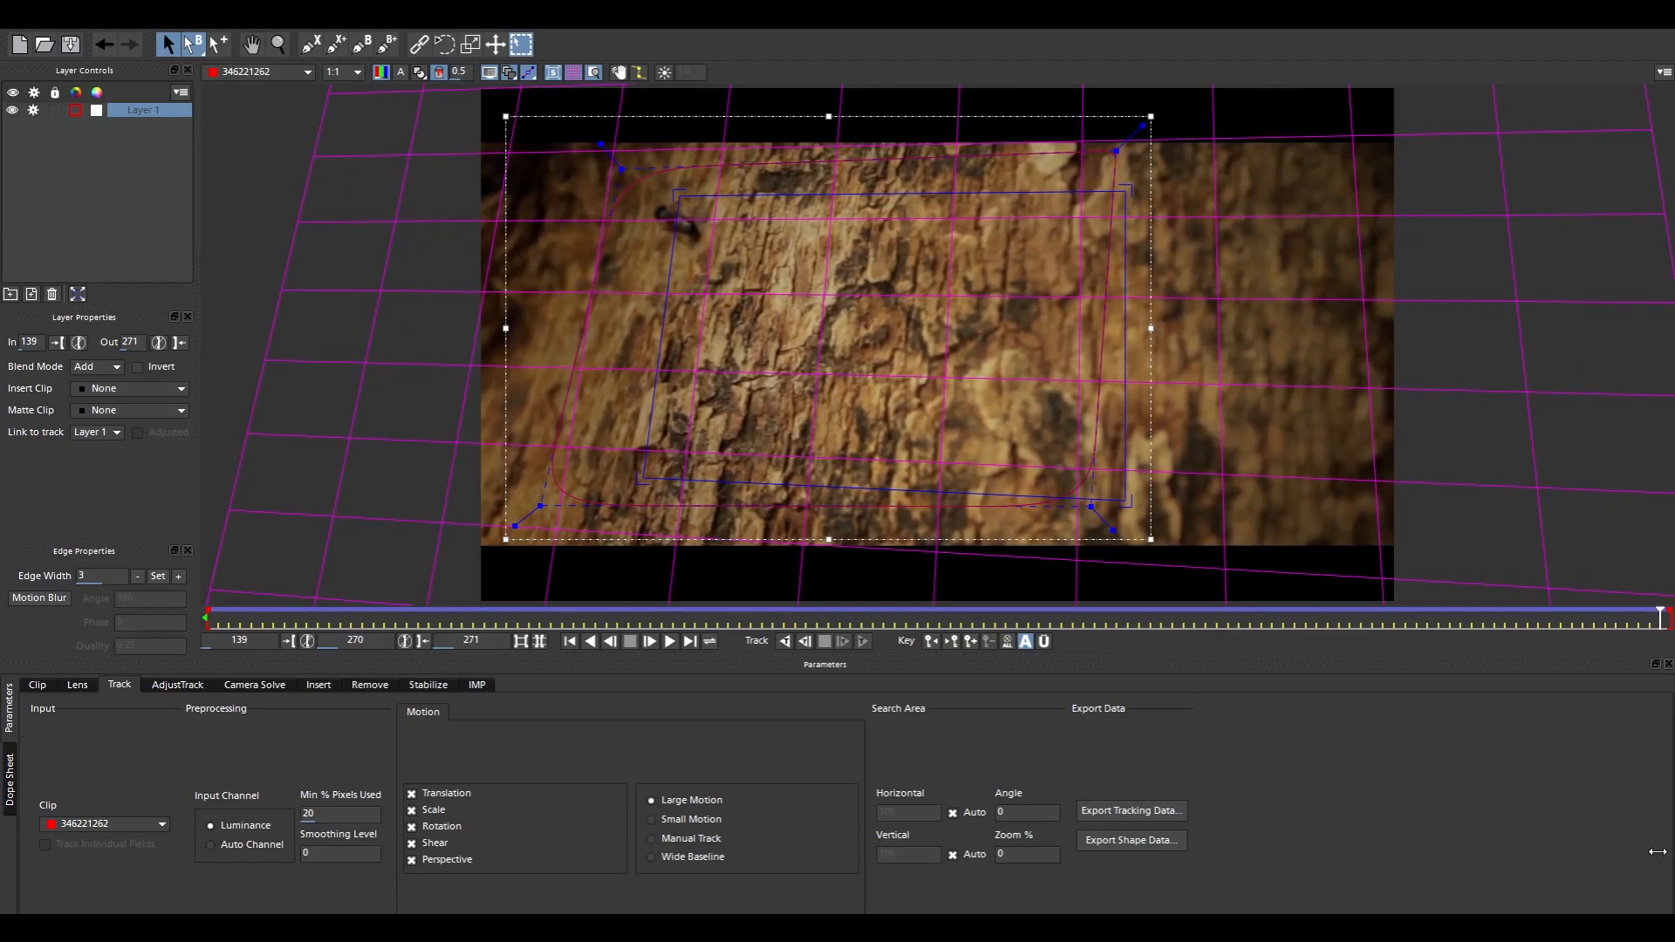
left_click_drag(1656, 852, 1672, 776)
left_click(78, 294)
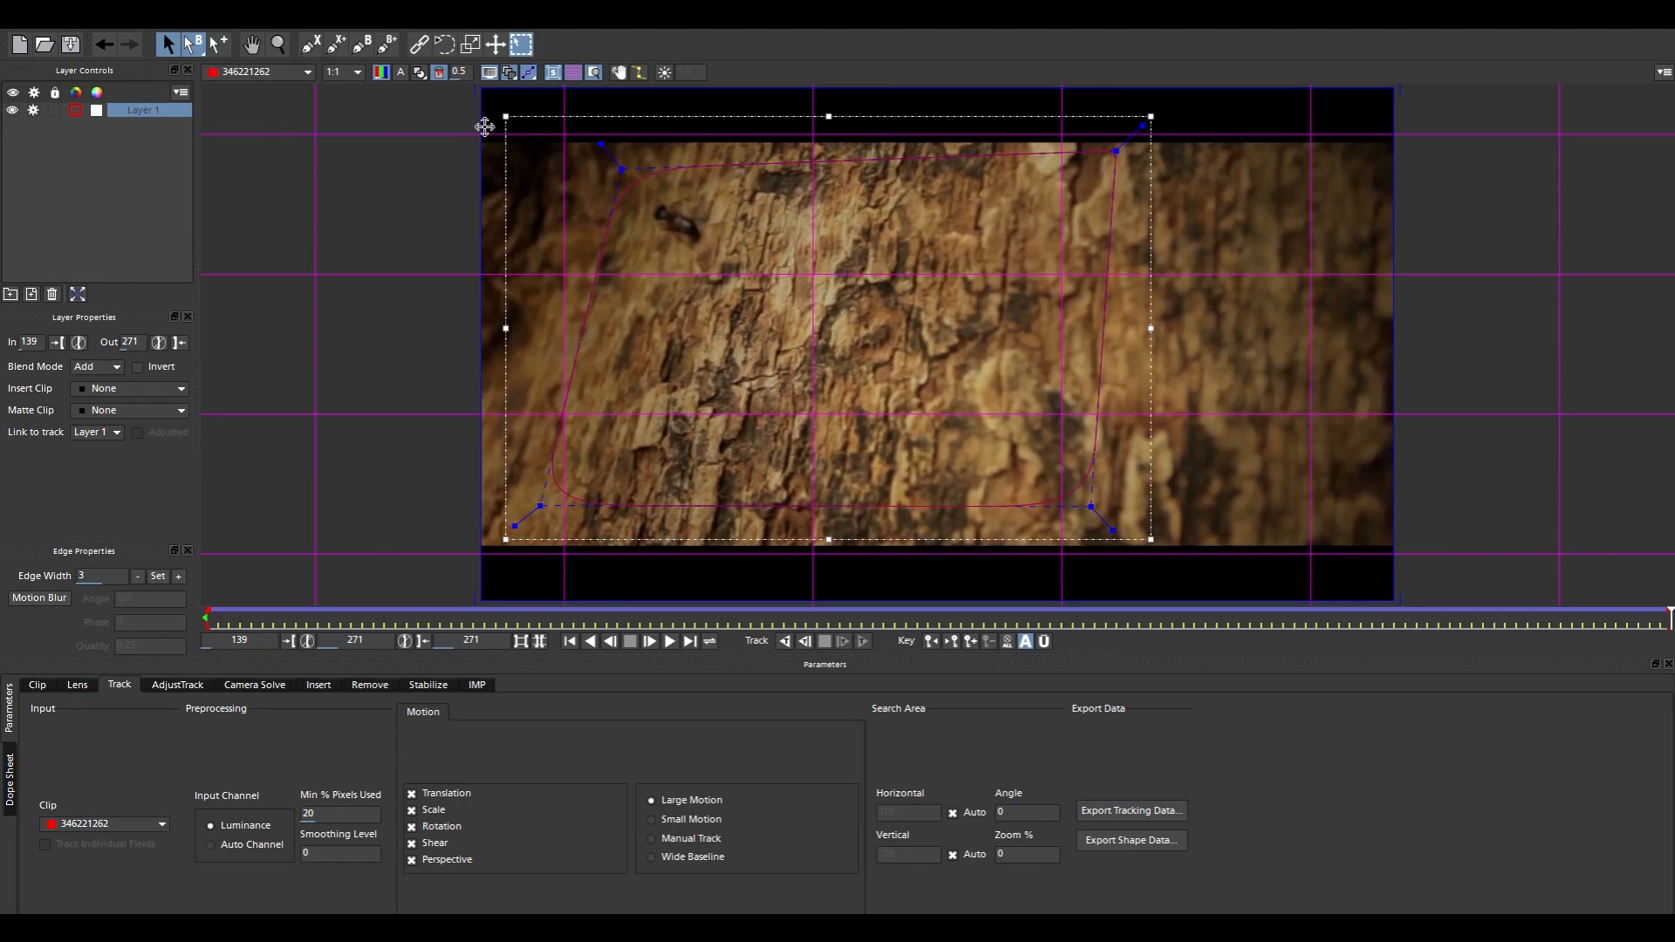
Copy the tracking data to the clipboard as After Effects Corner Pin [supports motion blur] and switch to After Effects
left_click(1126, 814)
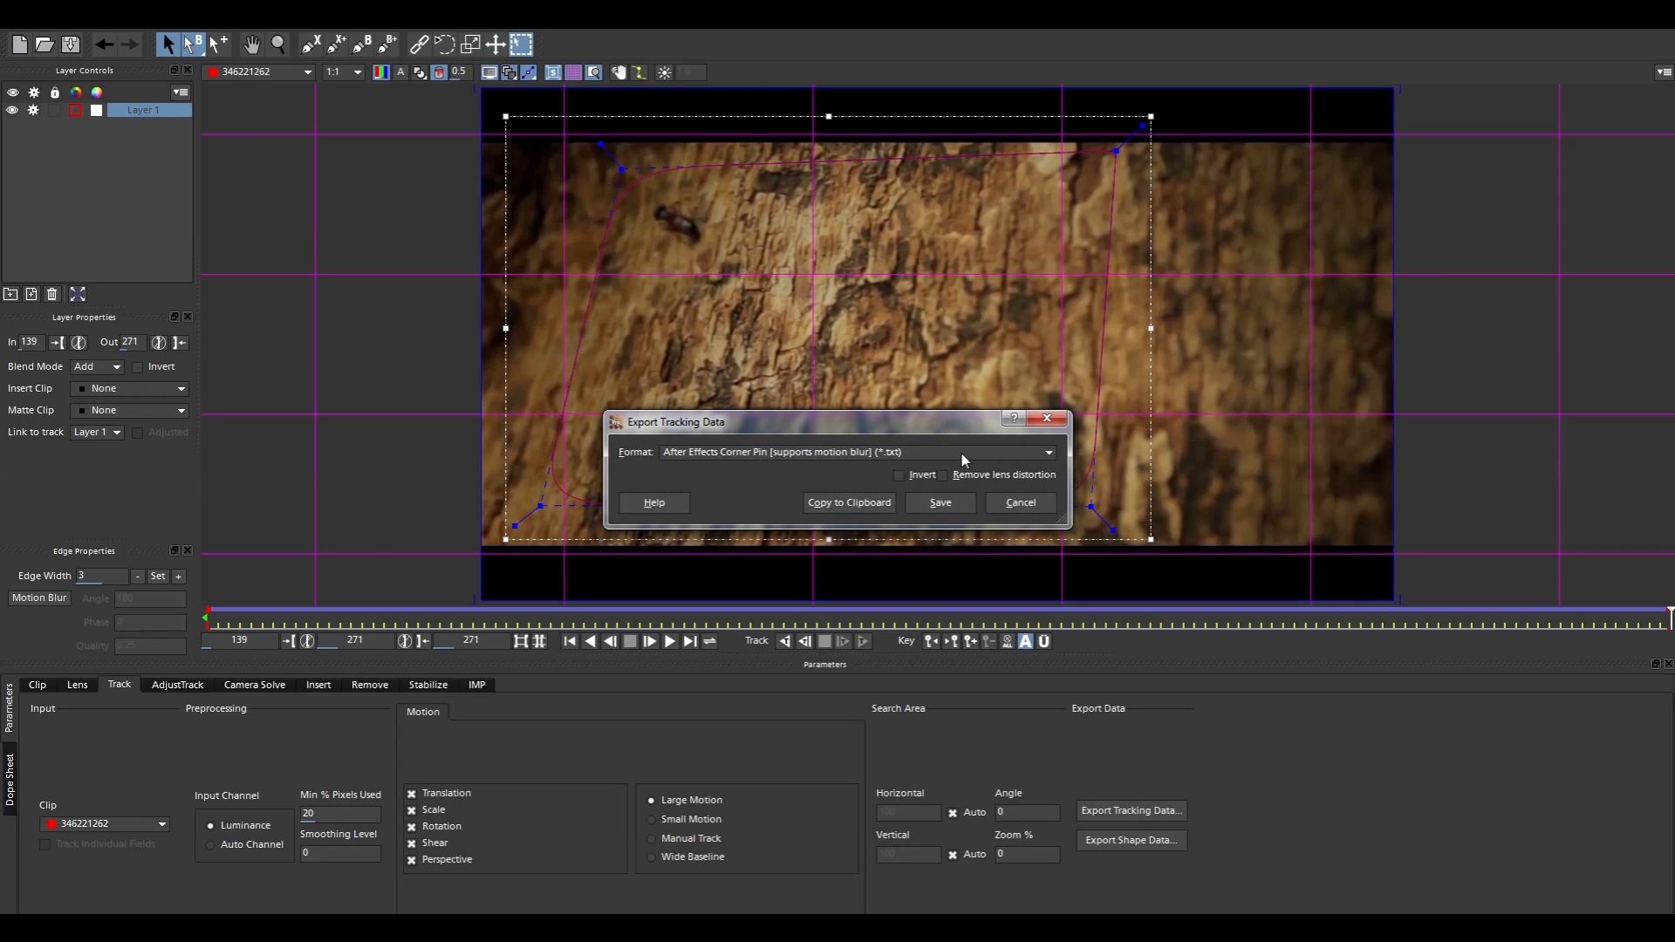
left_click(864, 506)
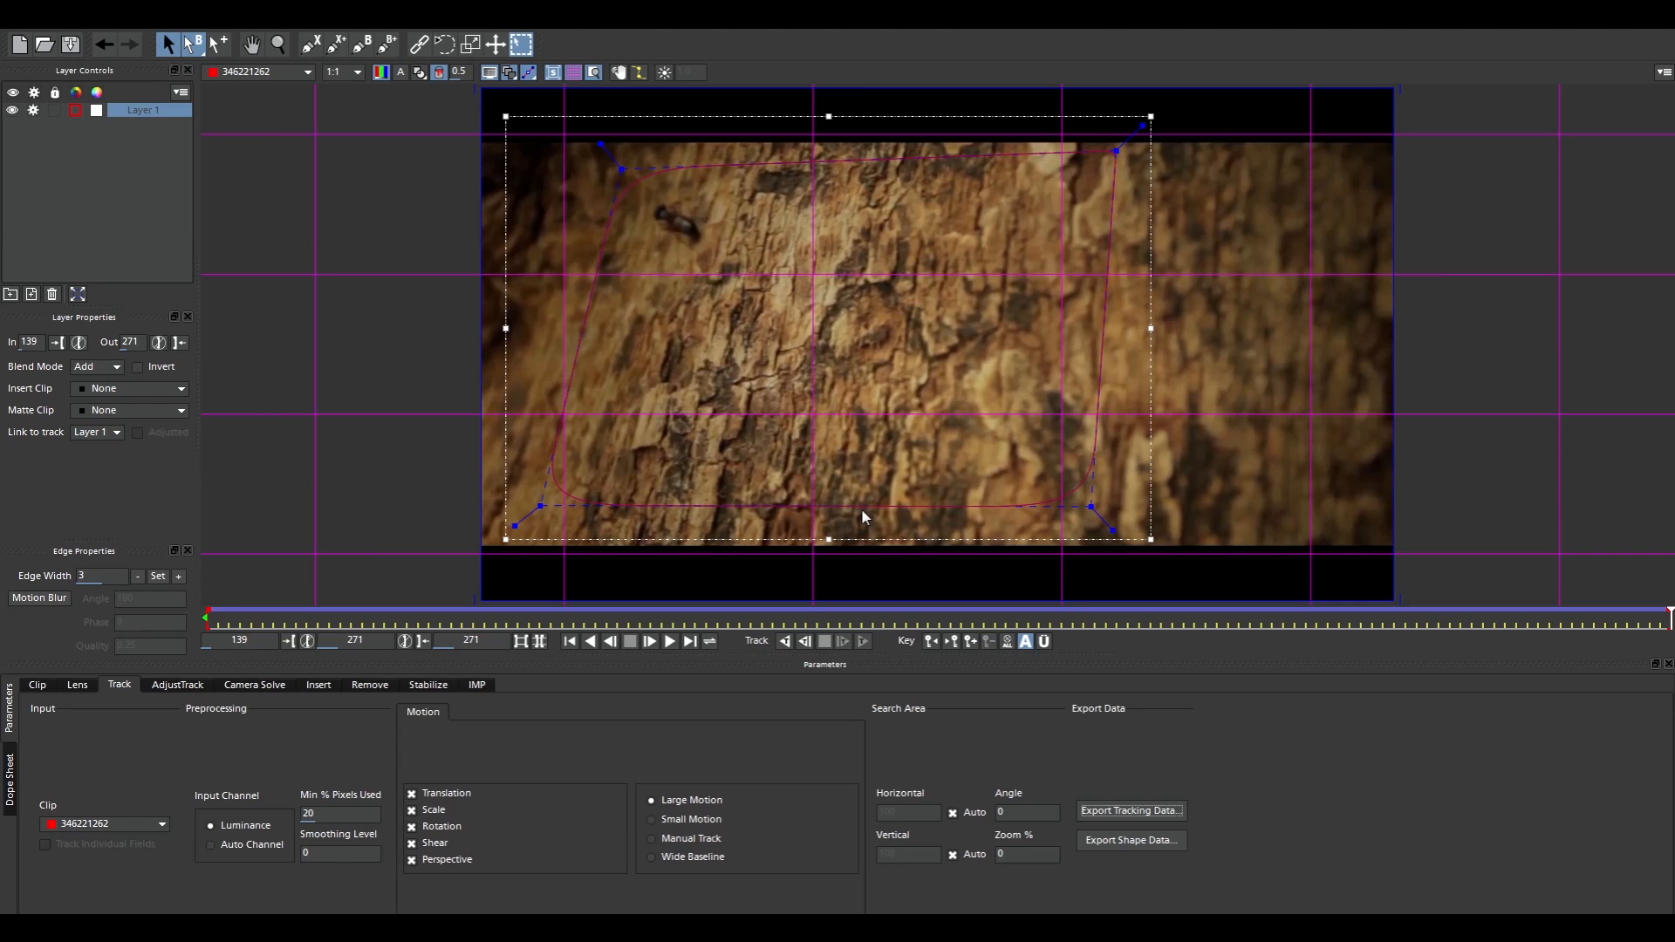
key("alt+Tab")
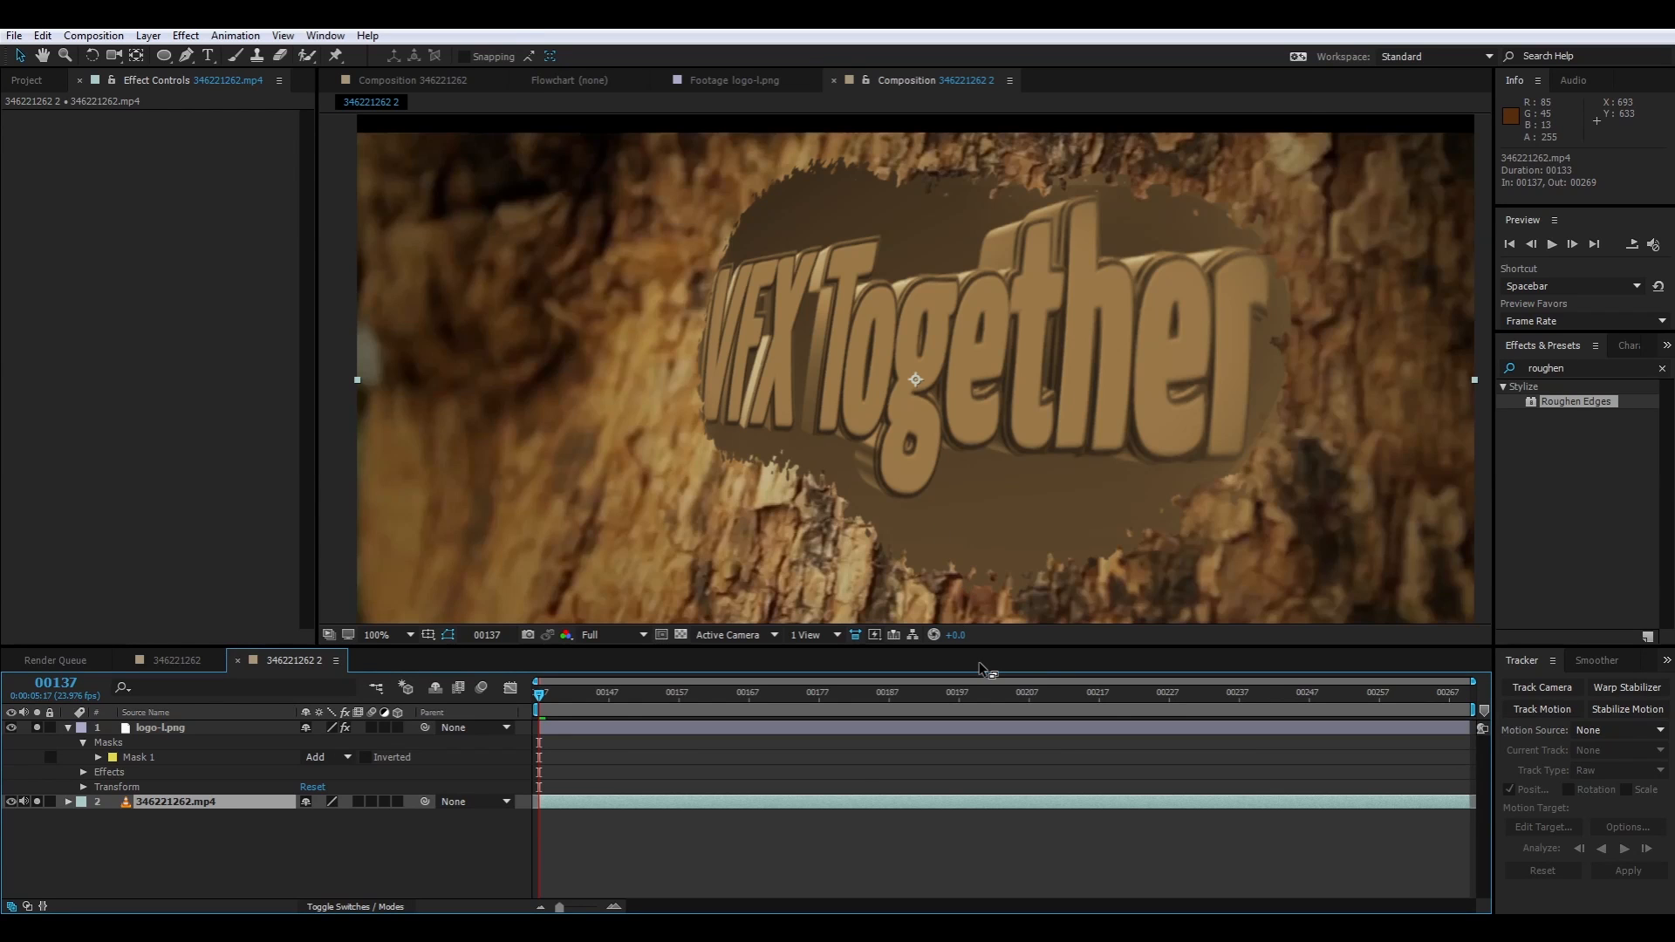
Switch back to mocha AE and examine how the frame-sized surface moves between earlier frames and frame 271
key("alt+Tab")
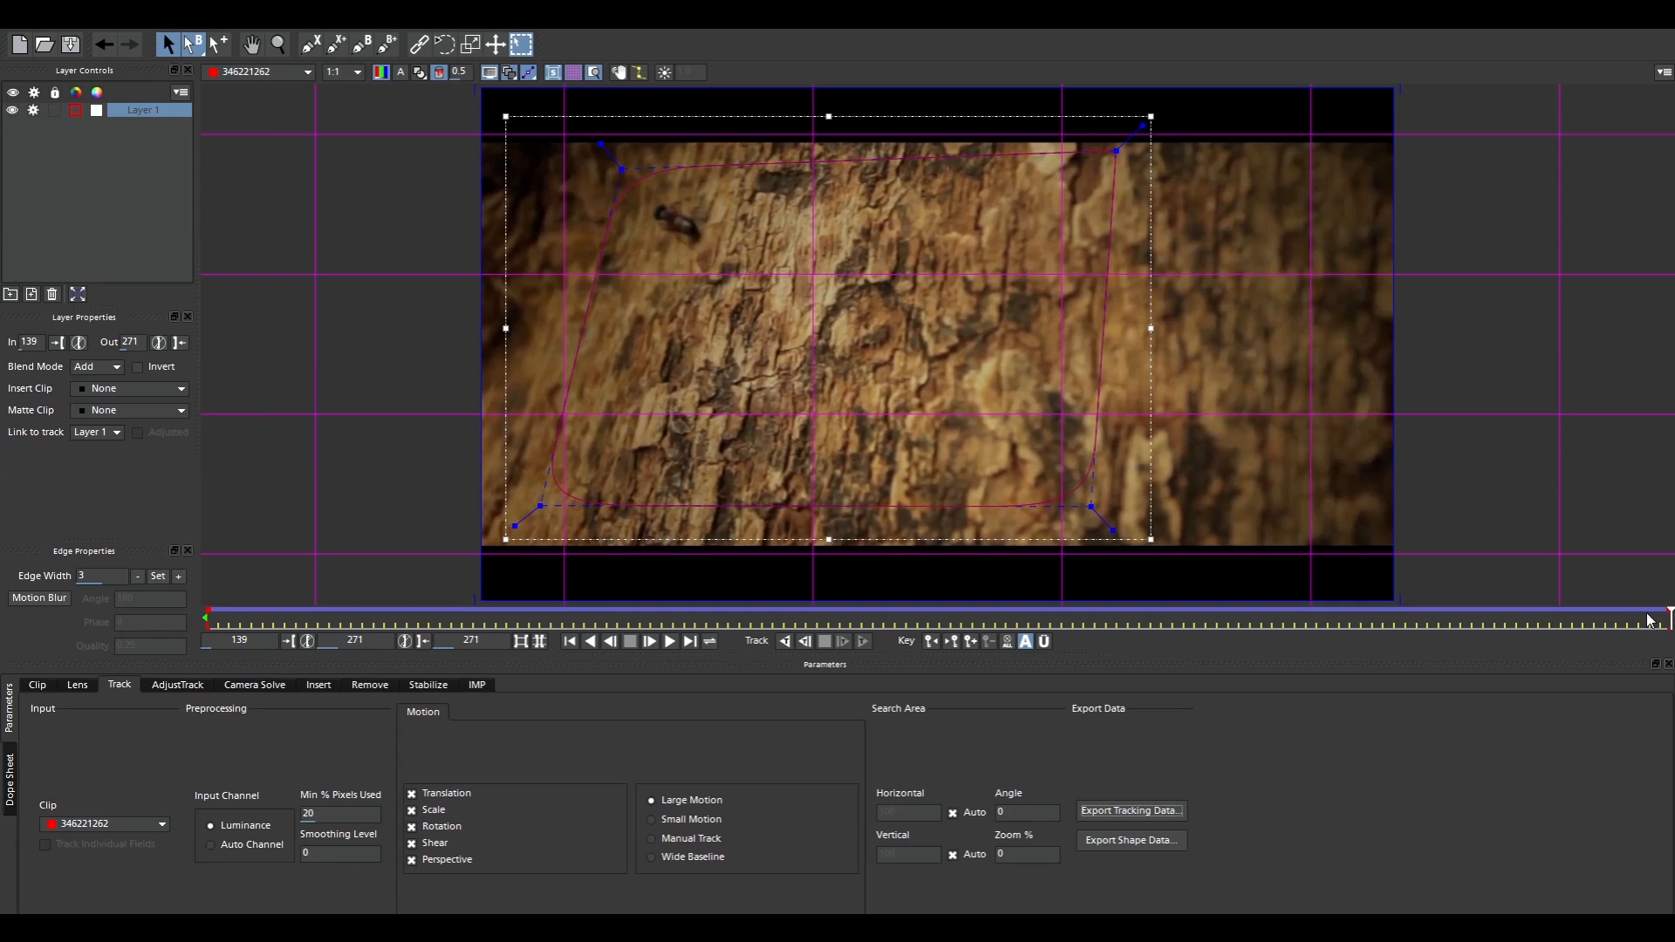
left_click_drag(1668, 617, 473, 618)
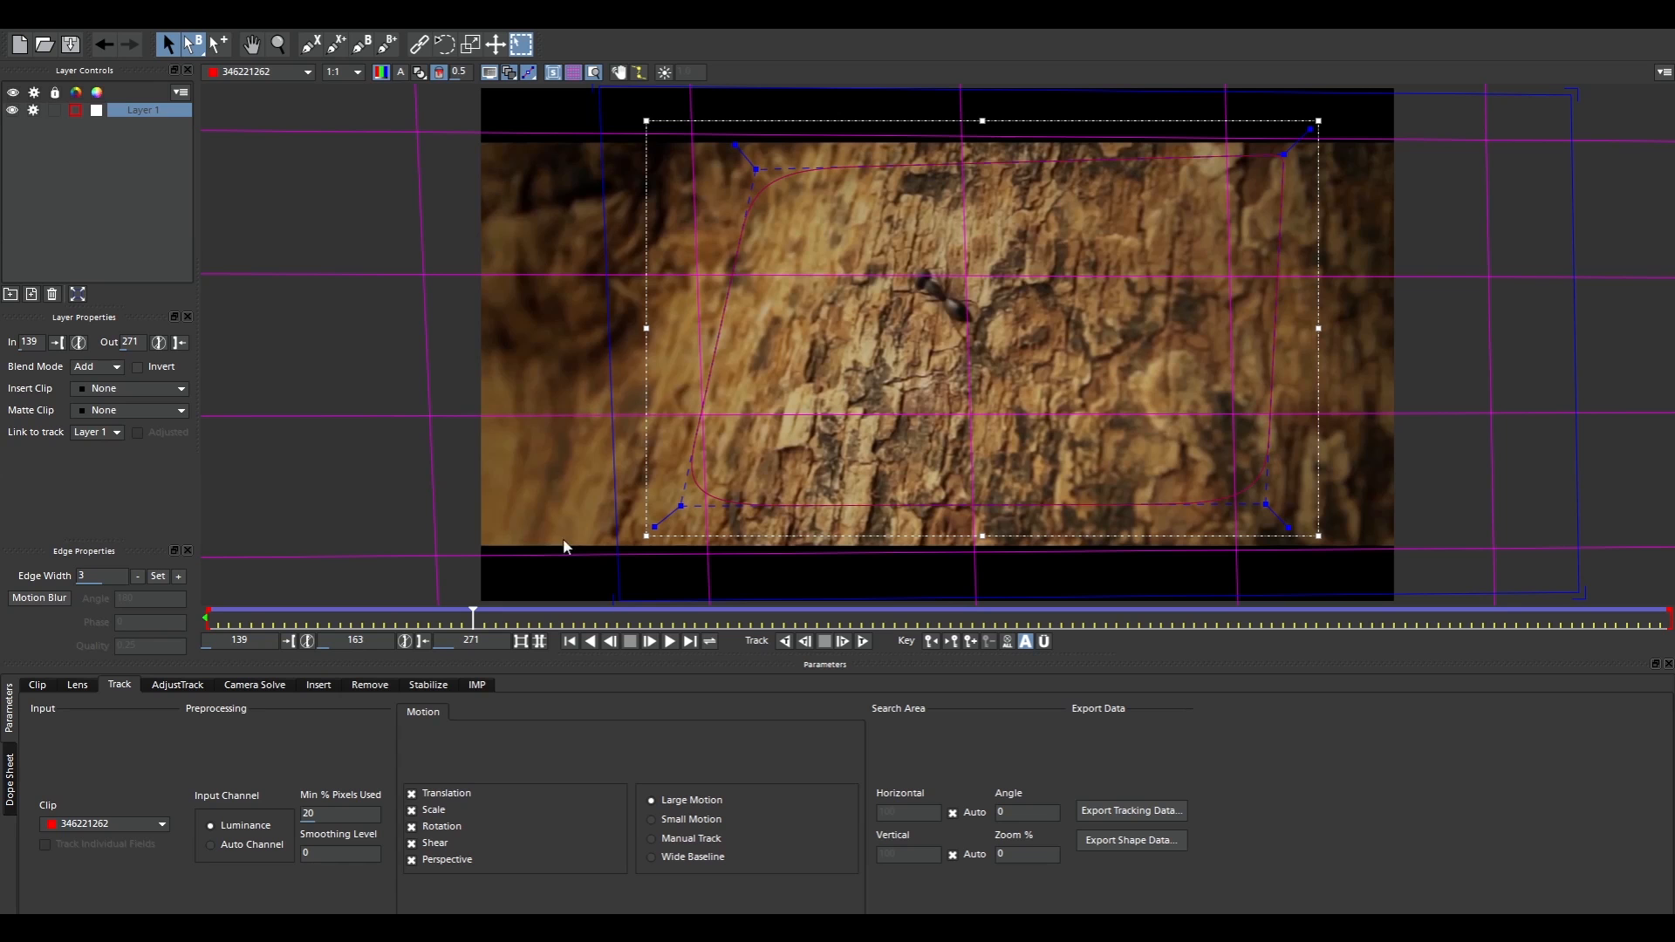
left_click_drag(473, 618, 662, 618)
left_click_drag(655, 720, 1671, 737)
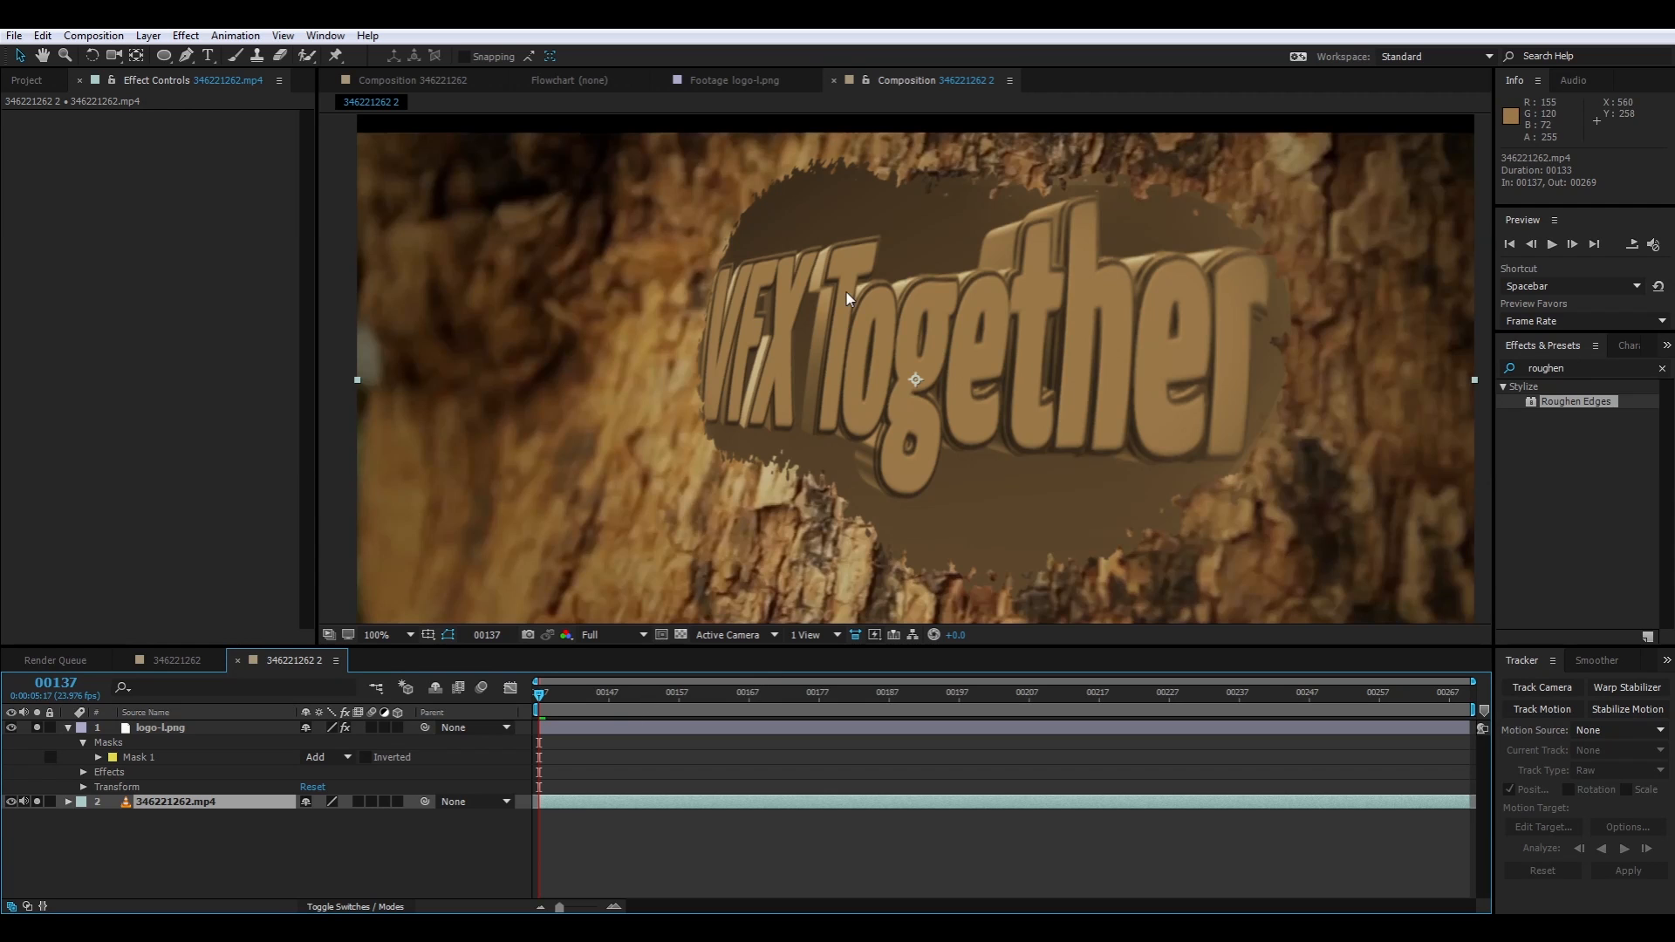
In the After Effects composition, move the logo layer at frame 269 to about position 605, 356 over the bark
left_click_drag(541, 703, 1514, 740)
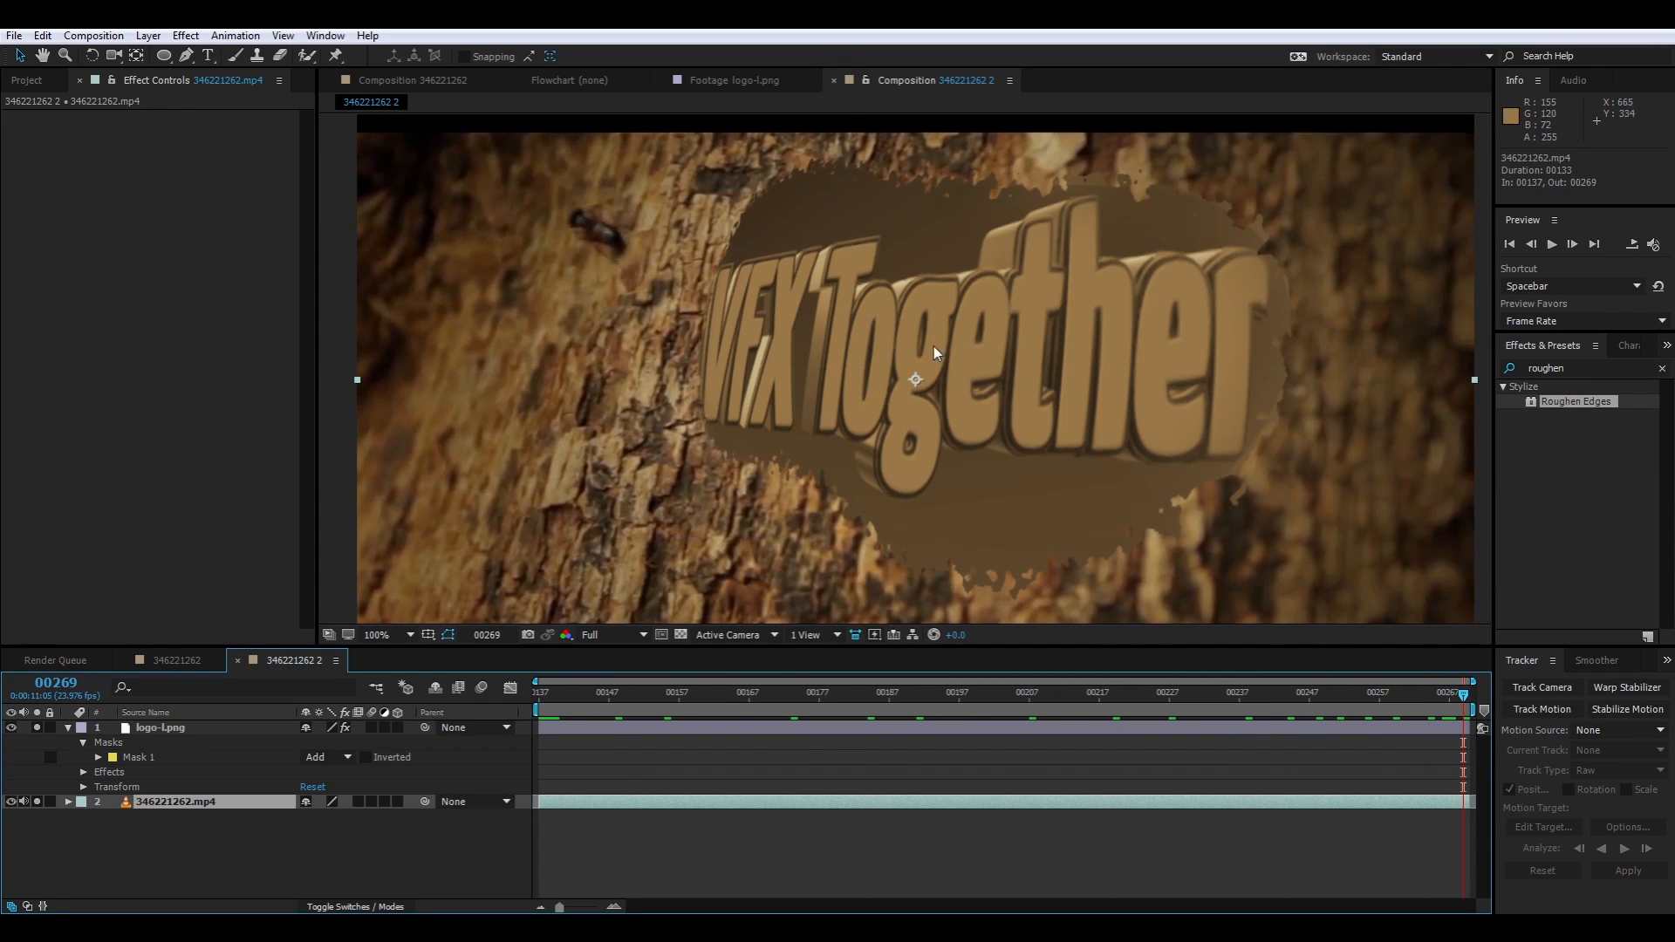
left_click(15, 58)
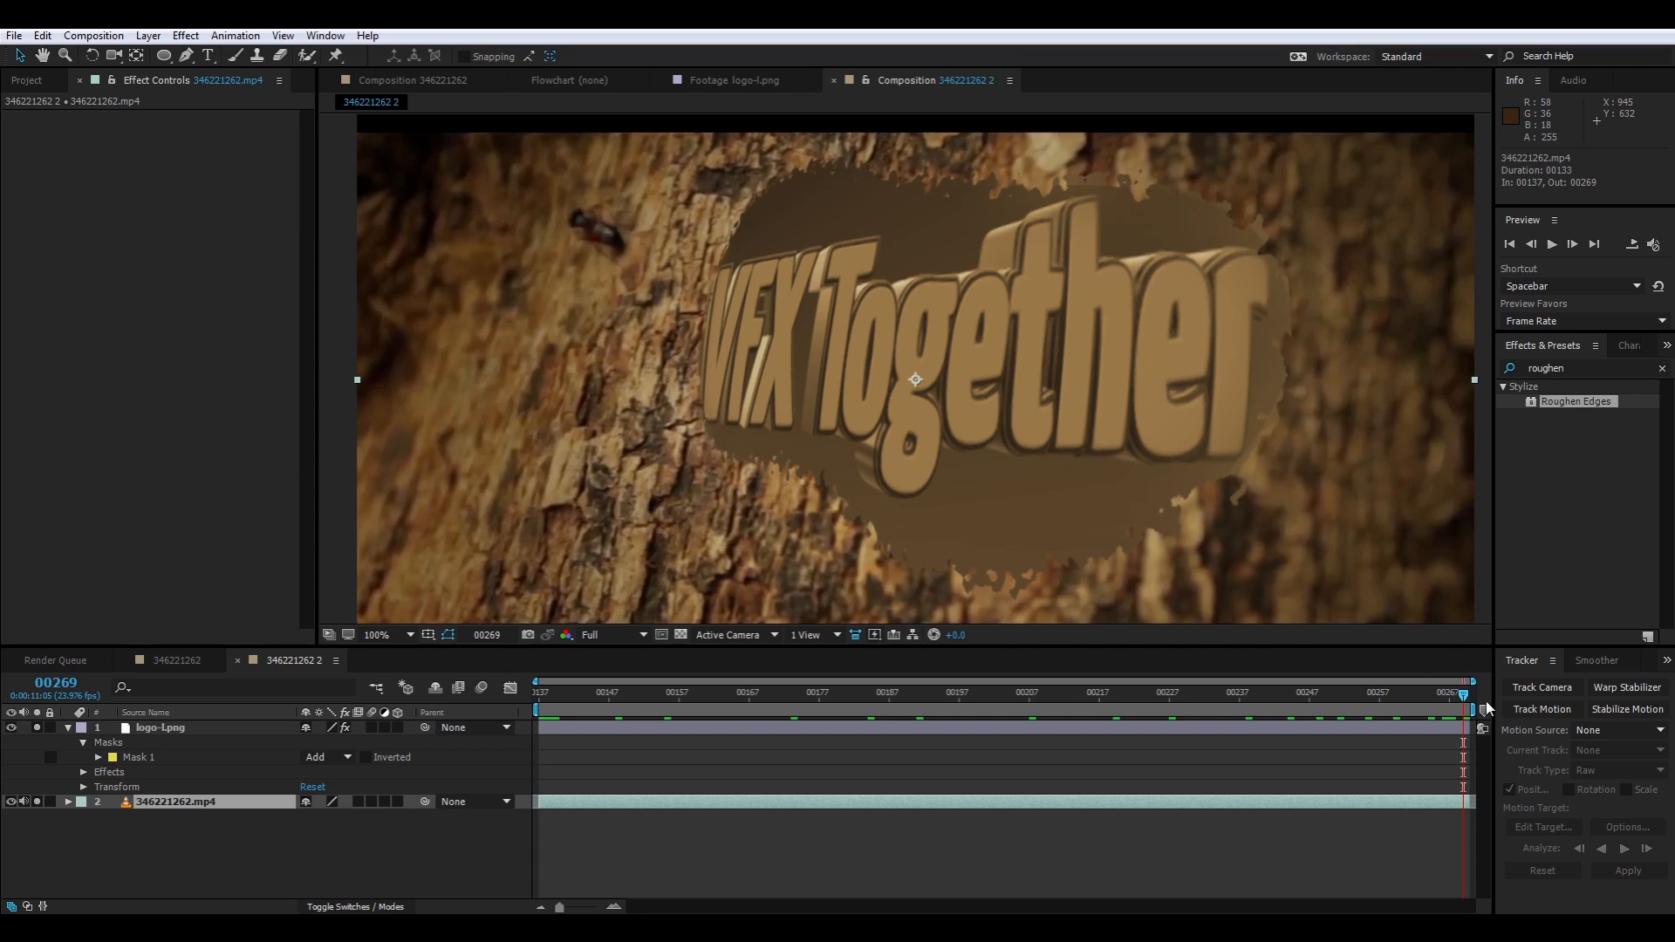
left_click_drag(1075, 398, 1009, 412)
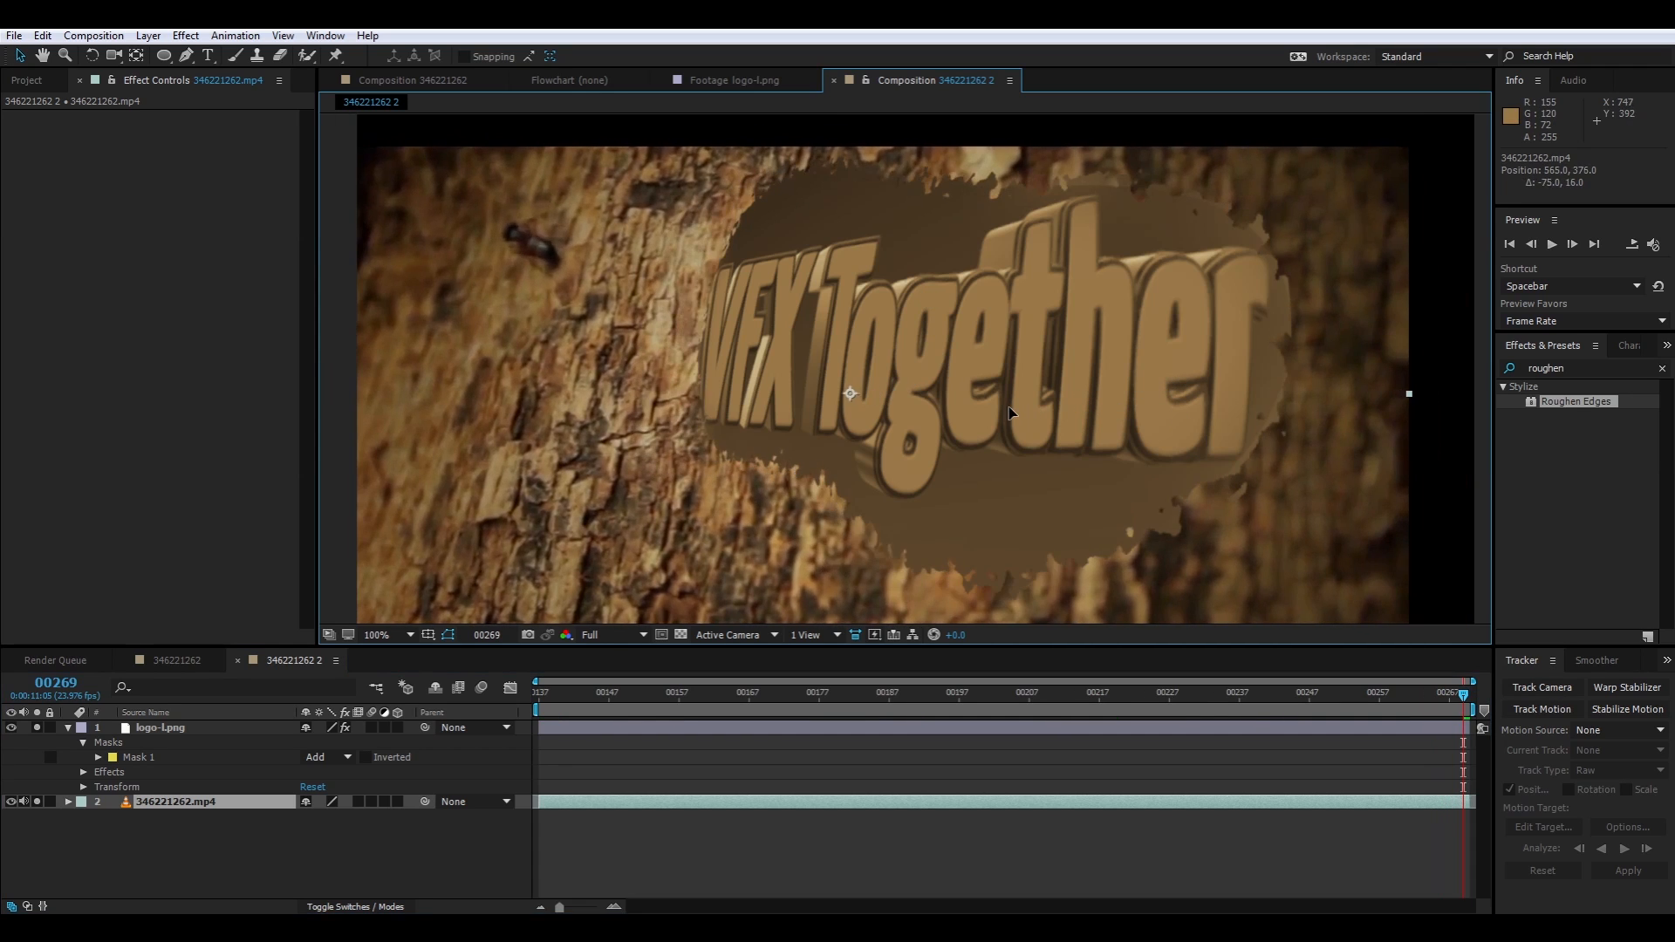
key("ctrl+z")
left_click(164, 730)
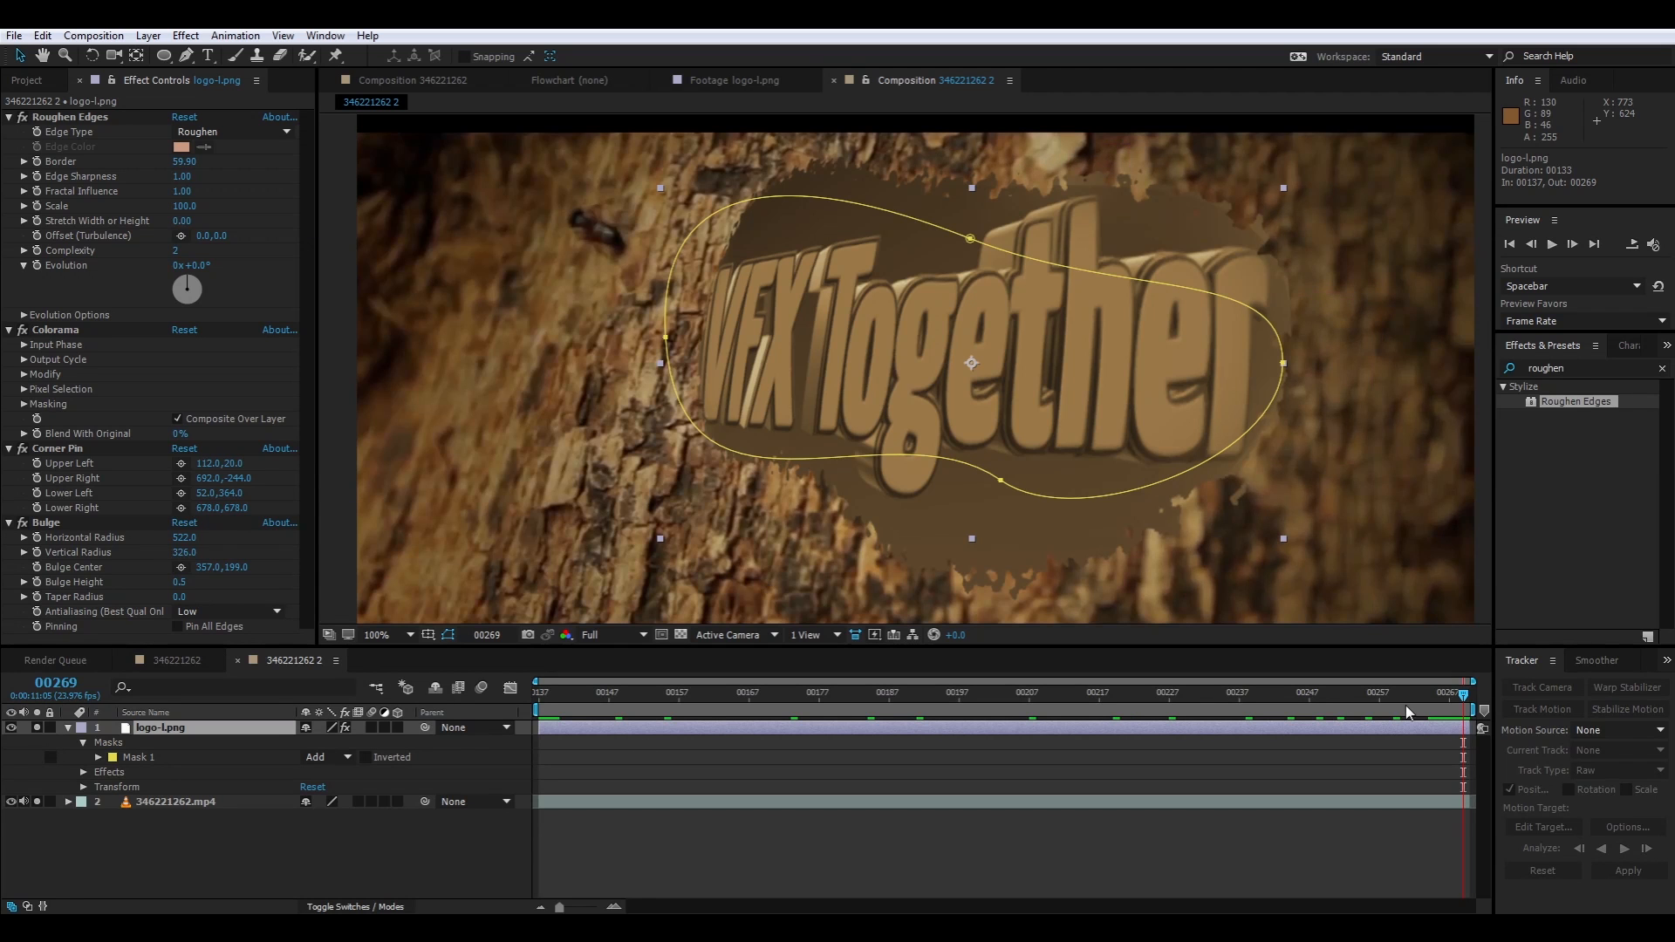
left_click_drag(1466, 702, 1583, 704)
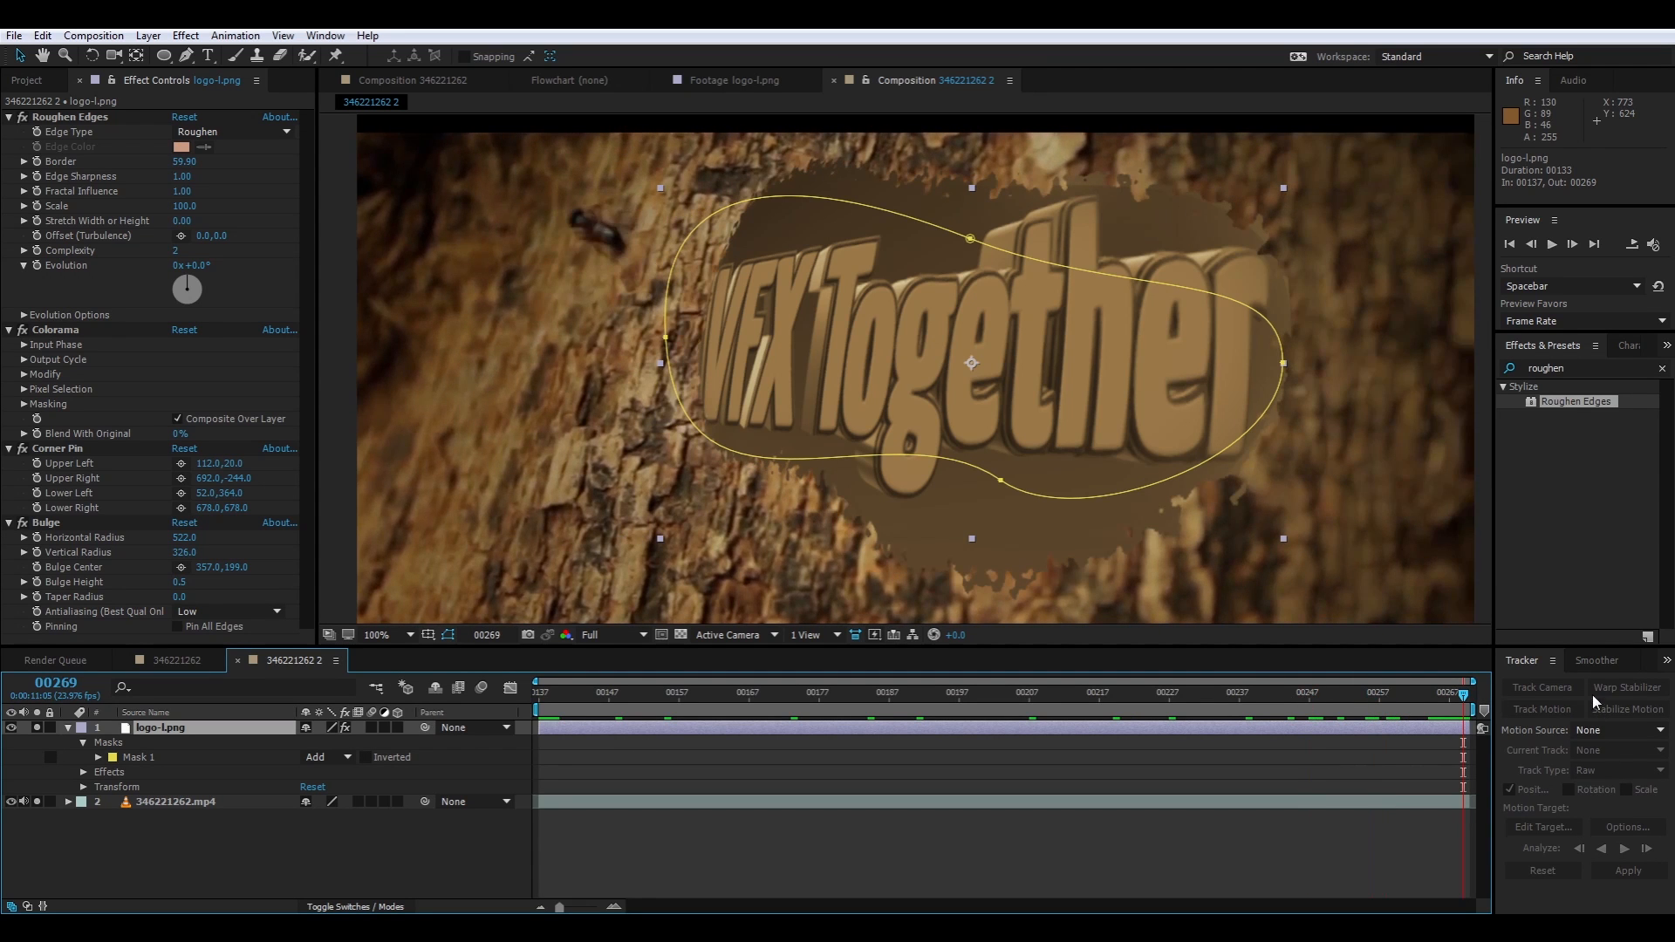
left_click_drag(1059, 401, 989, 416)
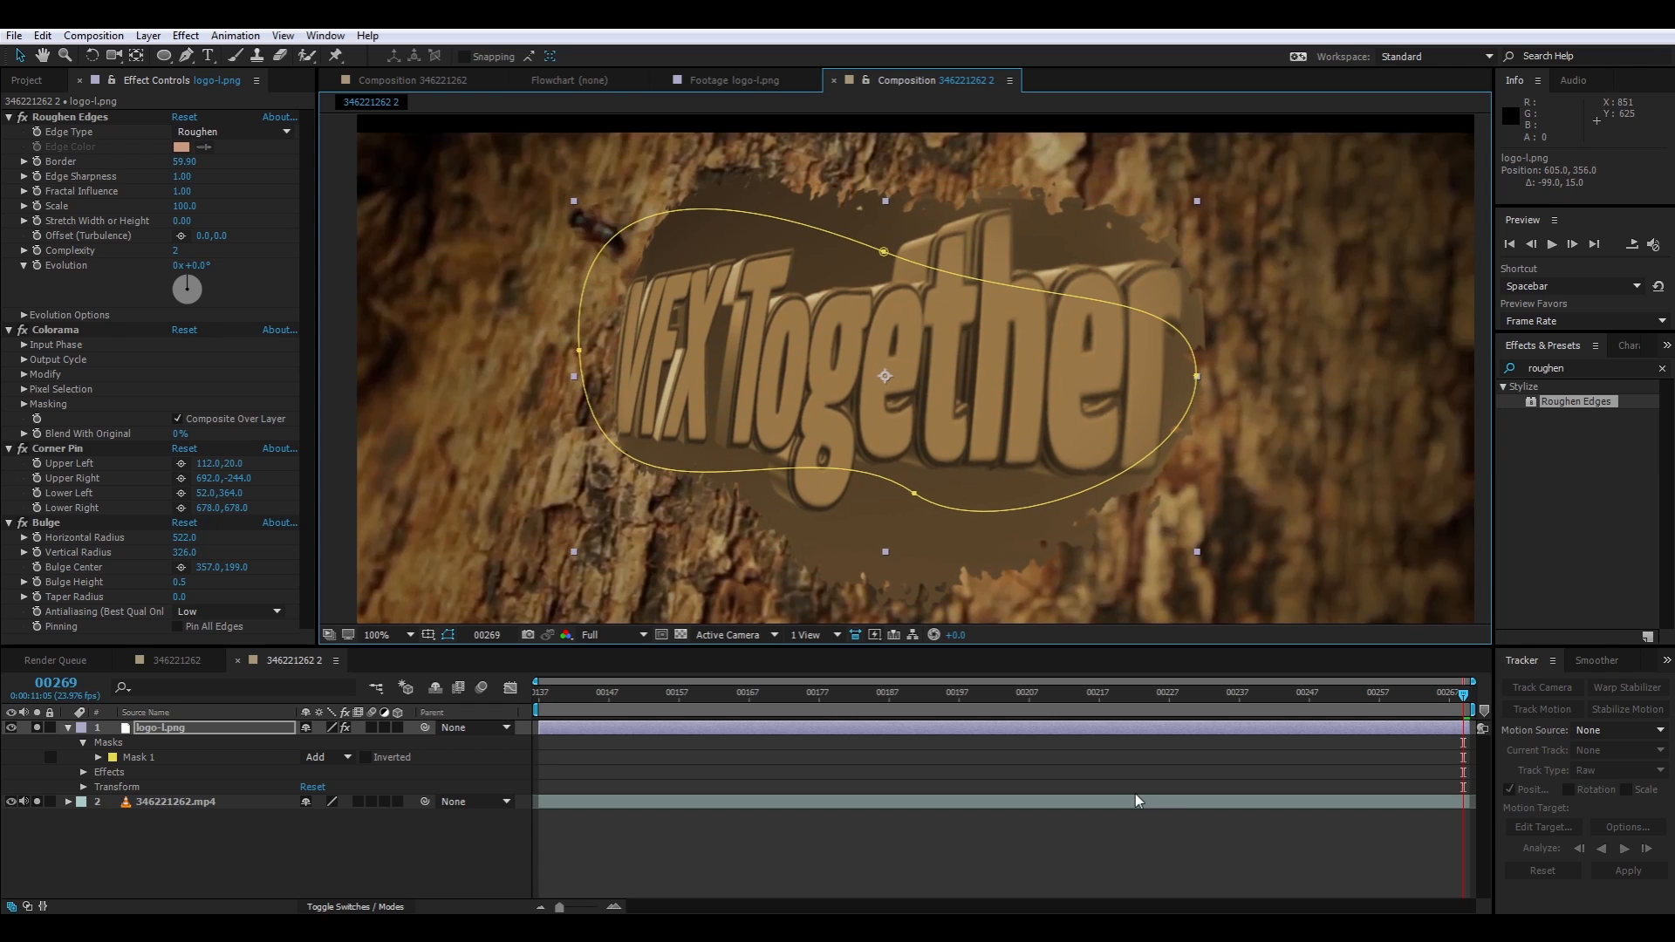
Try to paste the copied corner-pin tracking keyframes directly onto the logo layer at frame 269
left_click(1124, 796)
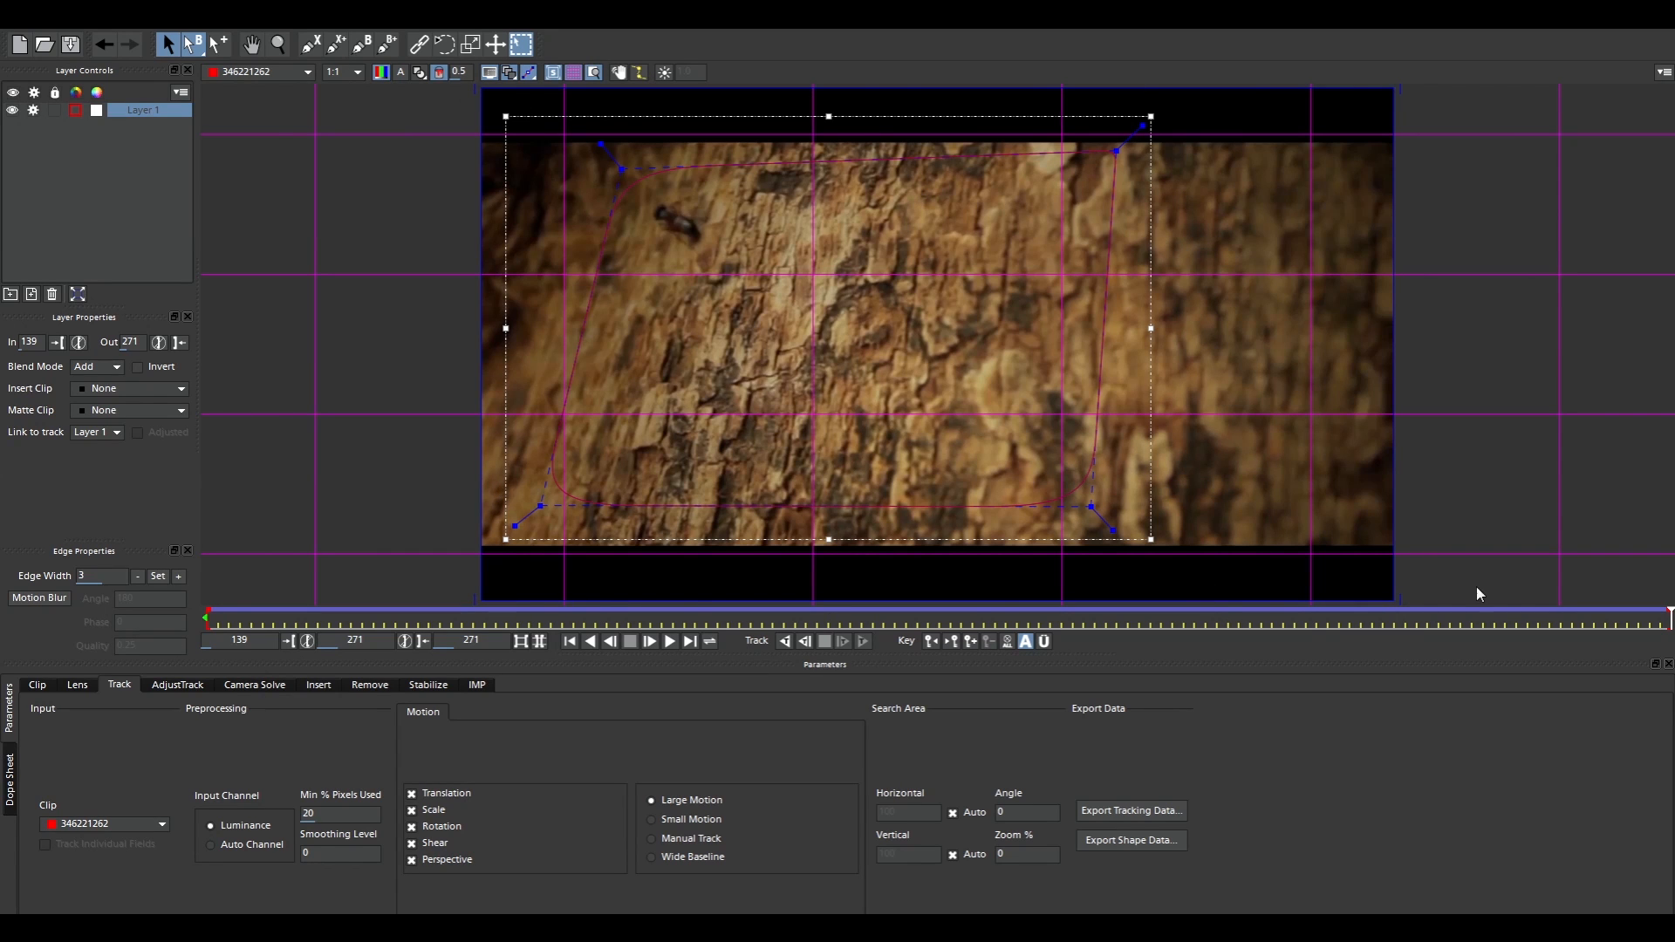
key("alt+Tab")
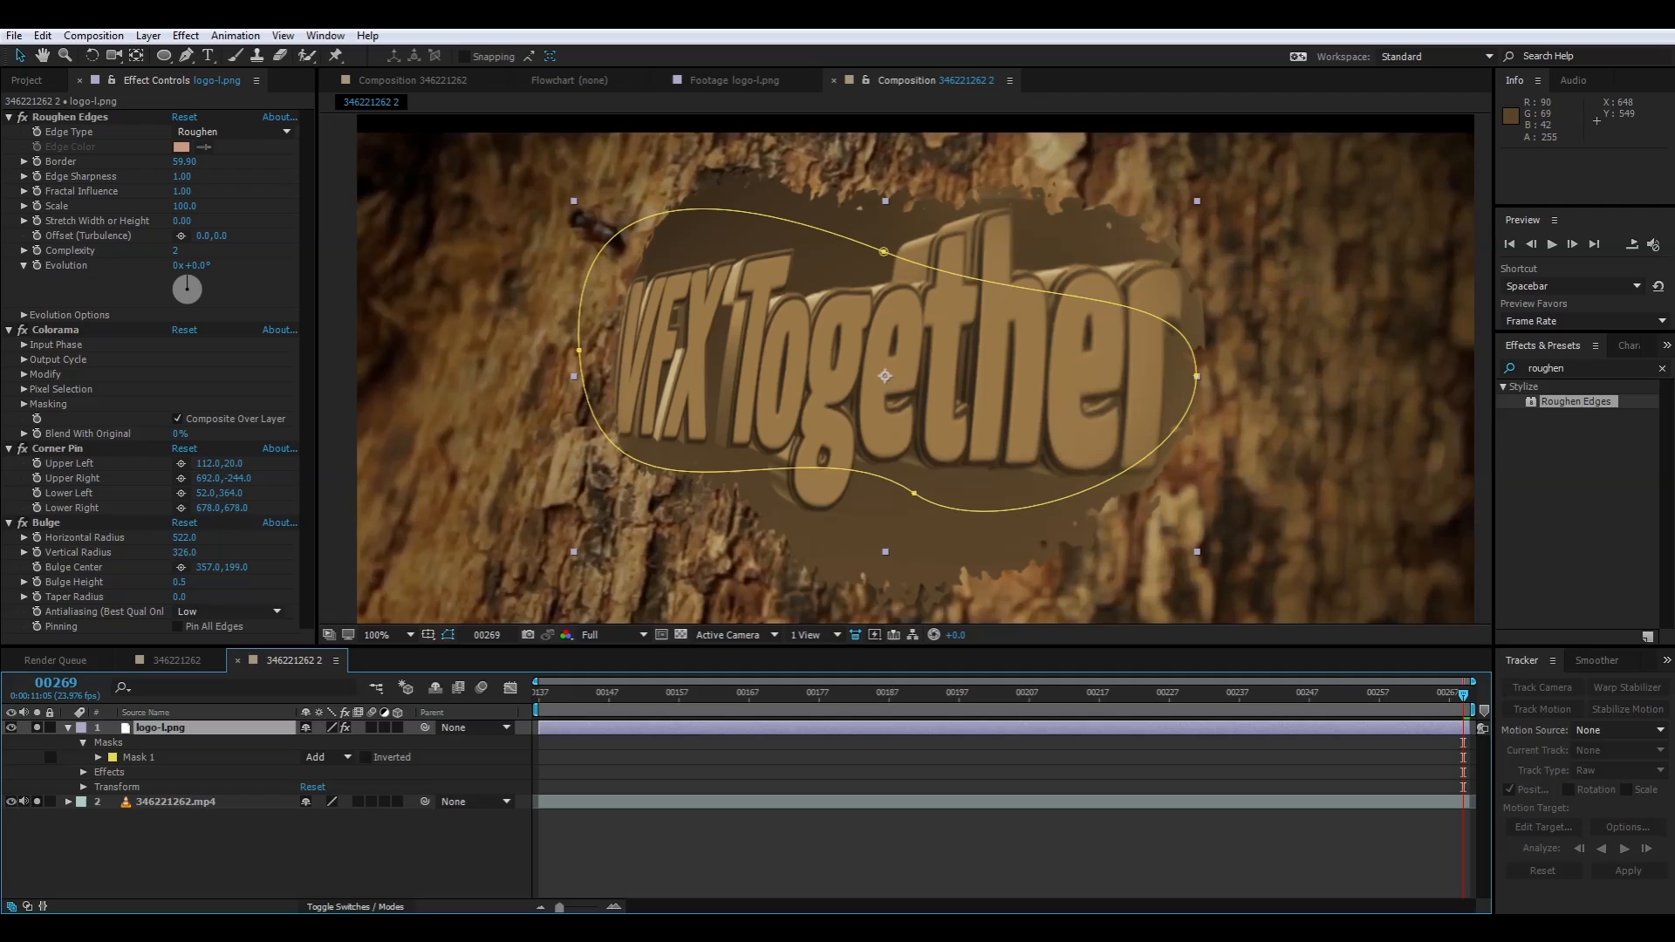
left_click(45, 35)
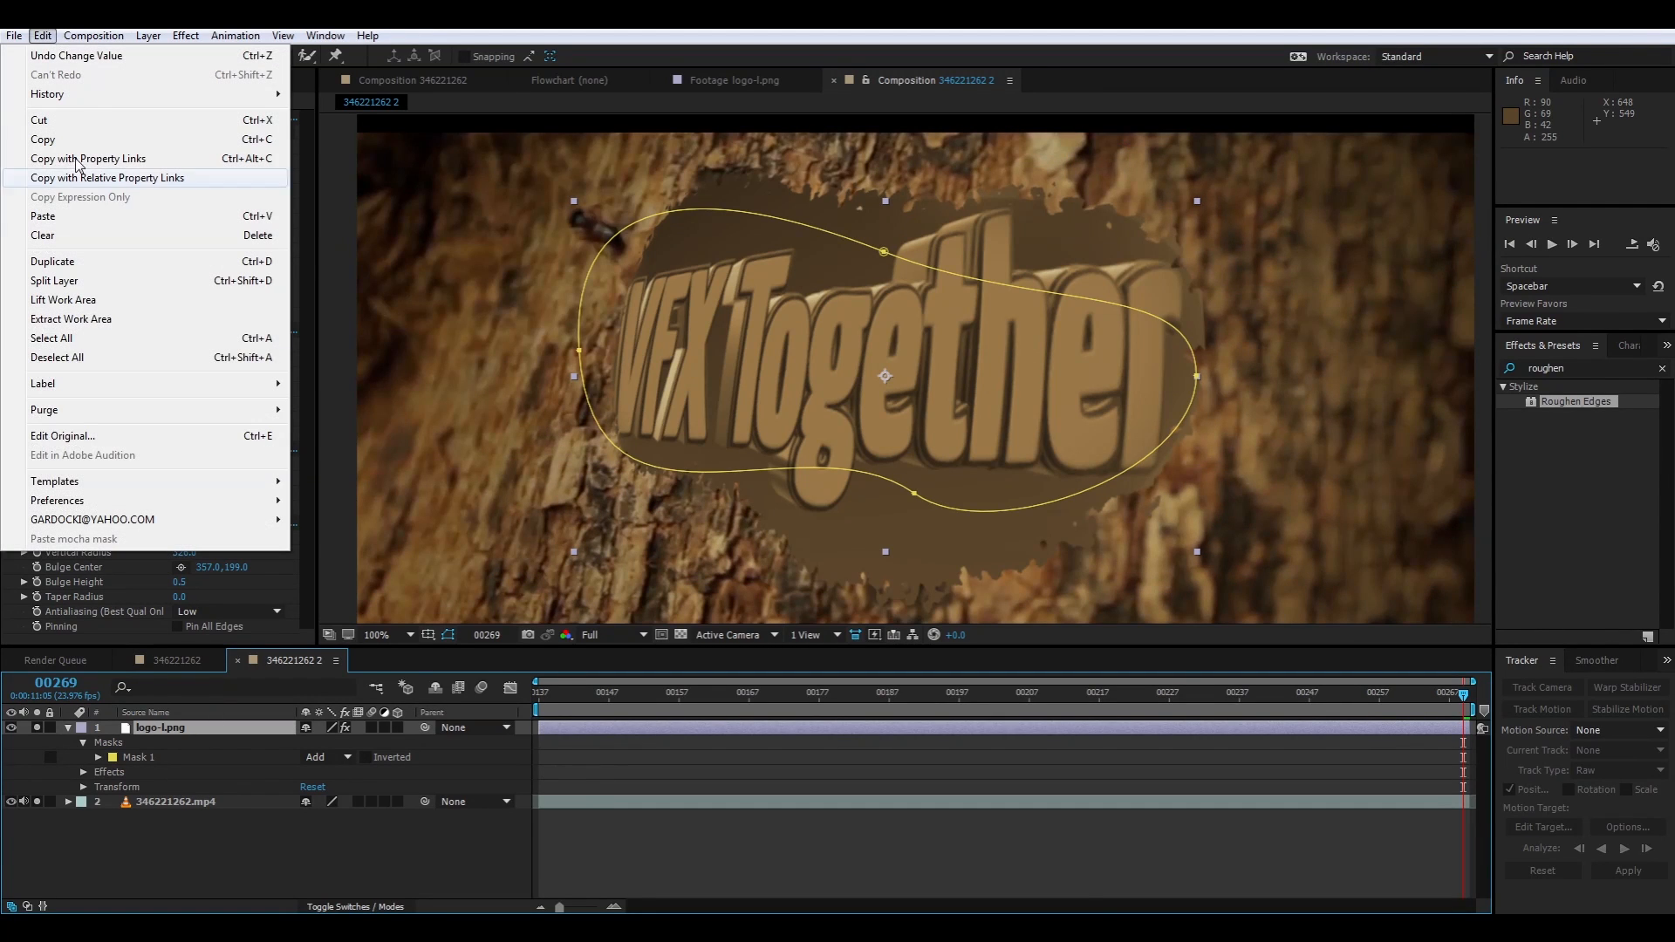
left_click(67, 221)
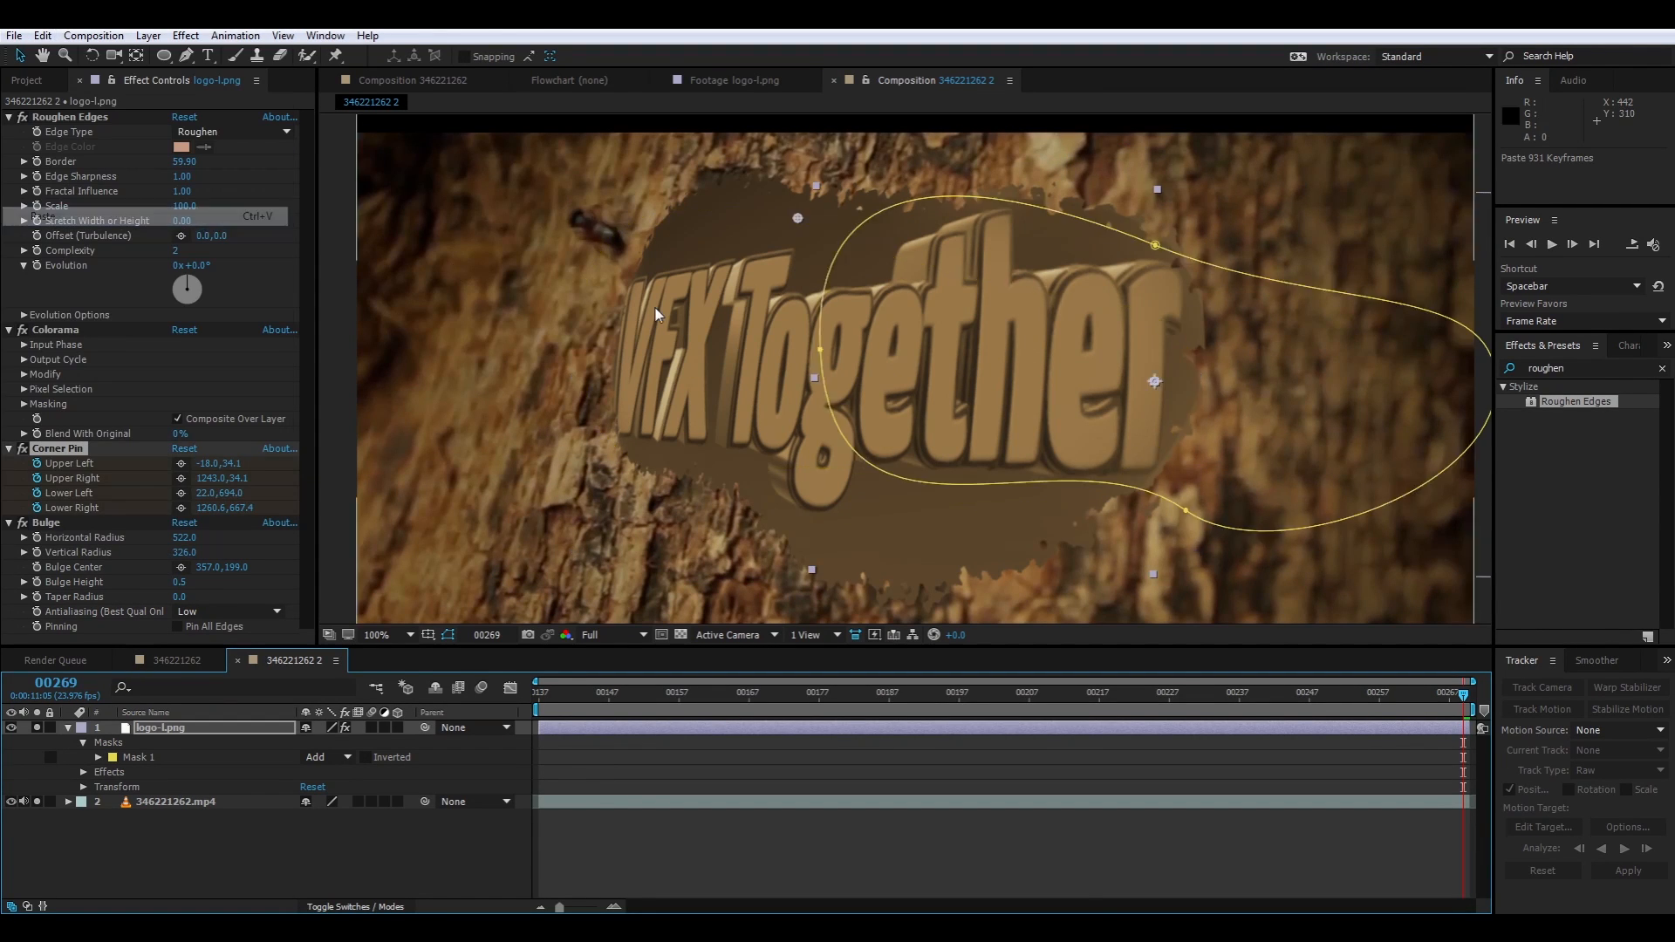
scroll(923, 375, "down", 2)
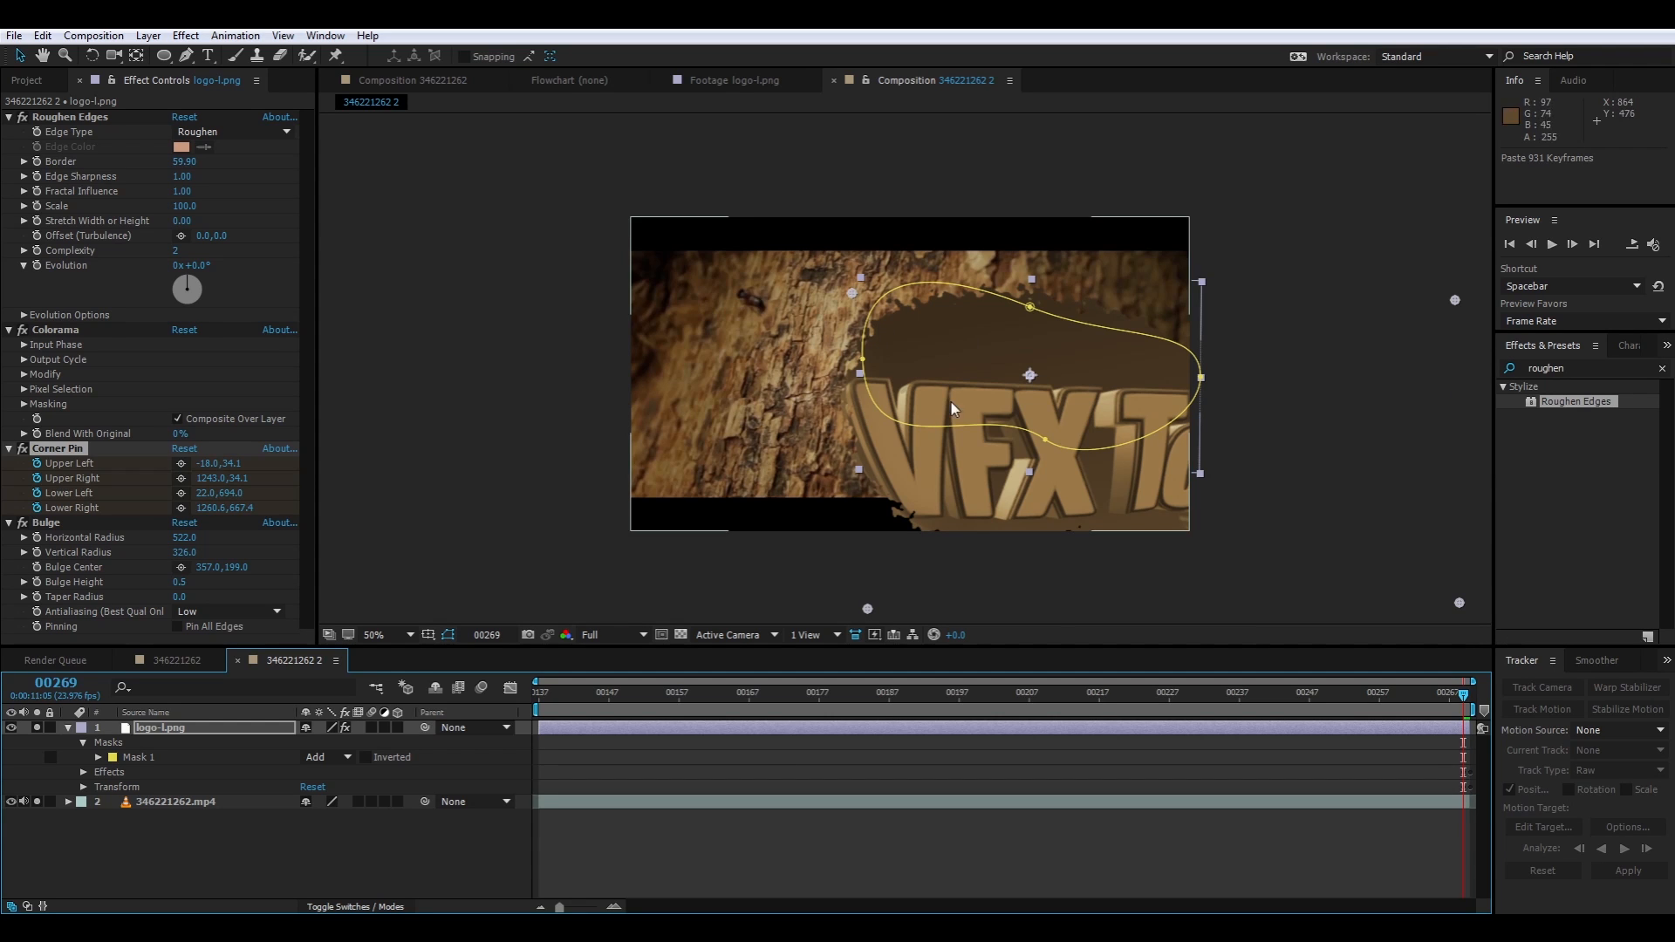
key("ctrl+z")
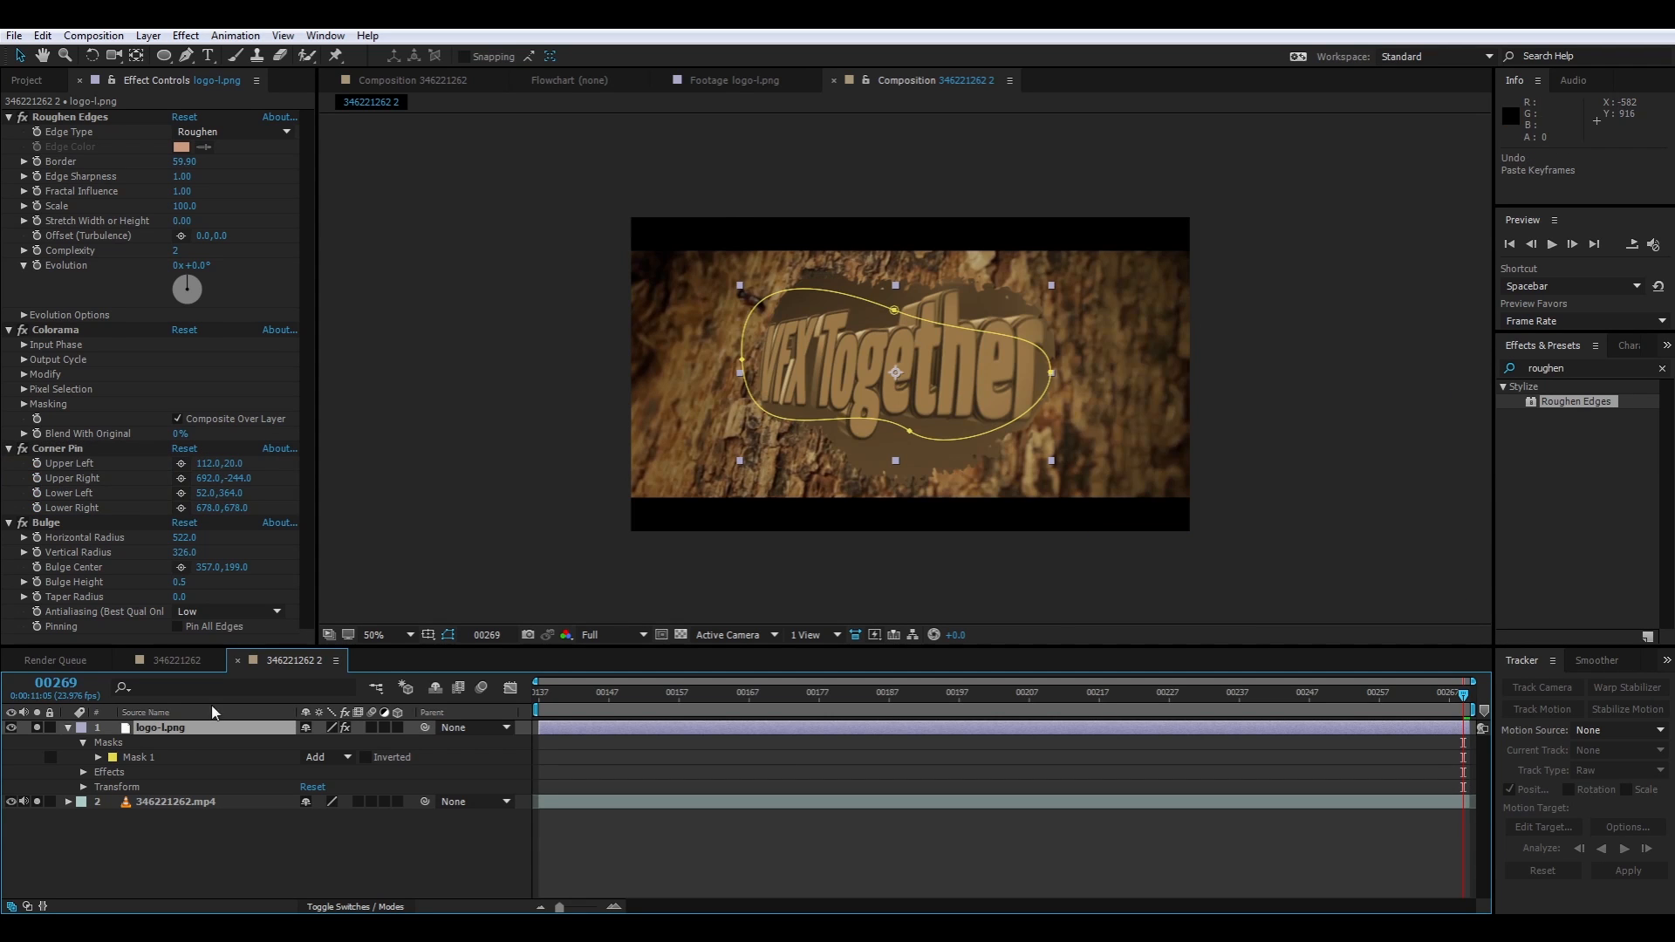
Pre-compose the logo layer, moving all attributes into the new composition and fitting its duration to the layer
left_click(176, 733)
key("ctrl+shift+c")
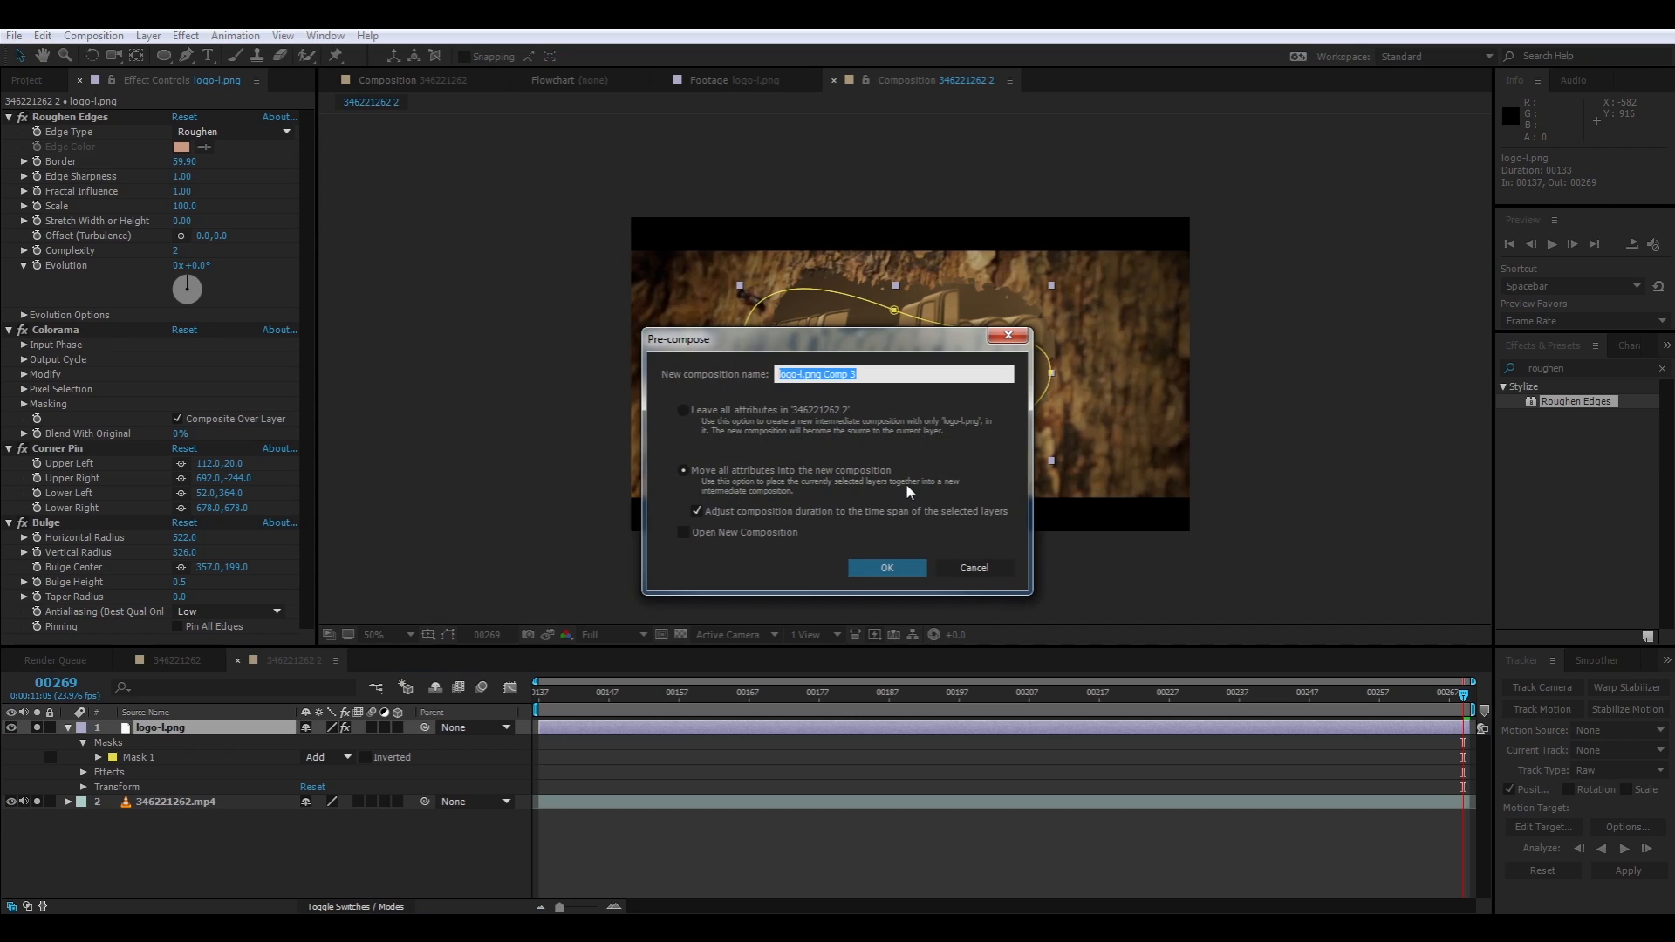
key("Return")
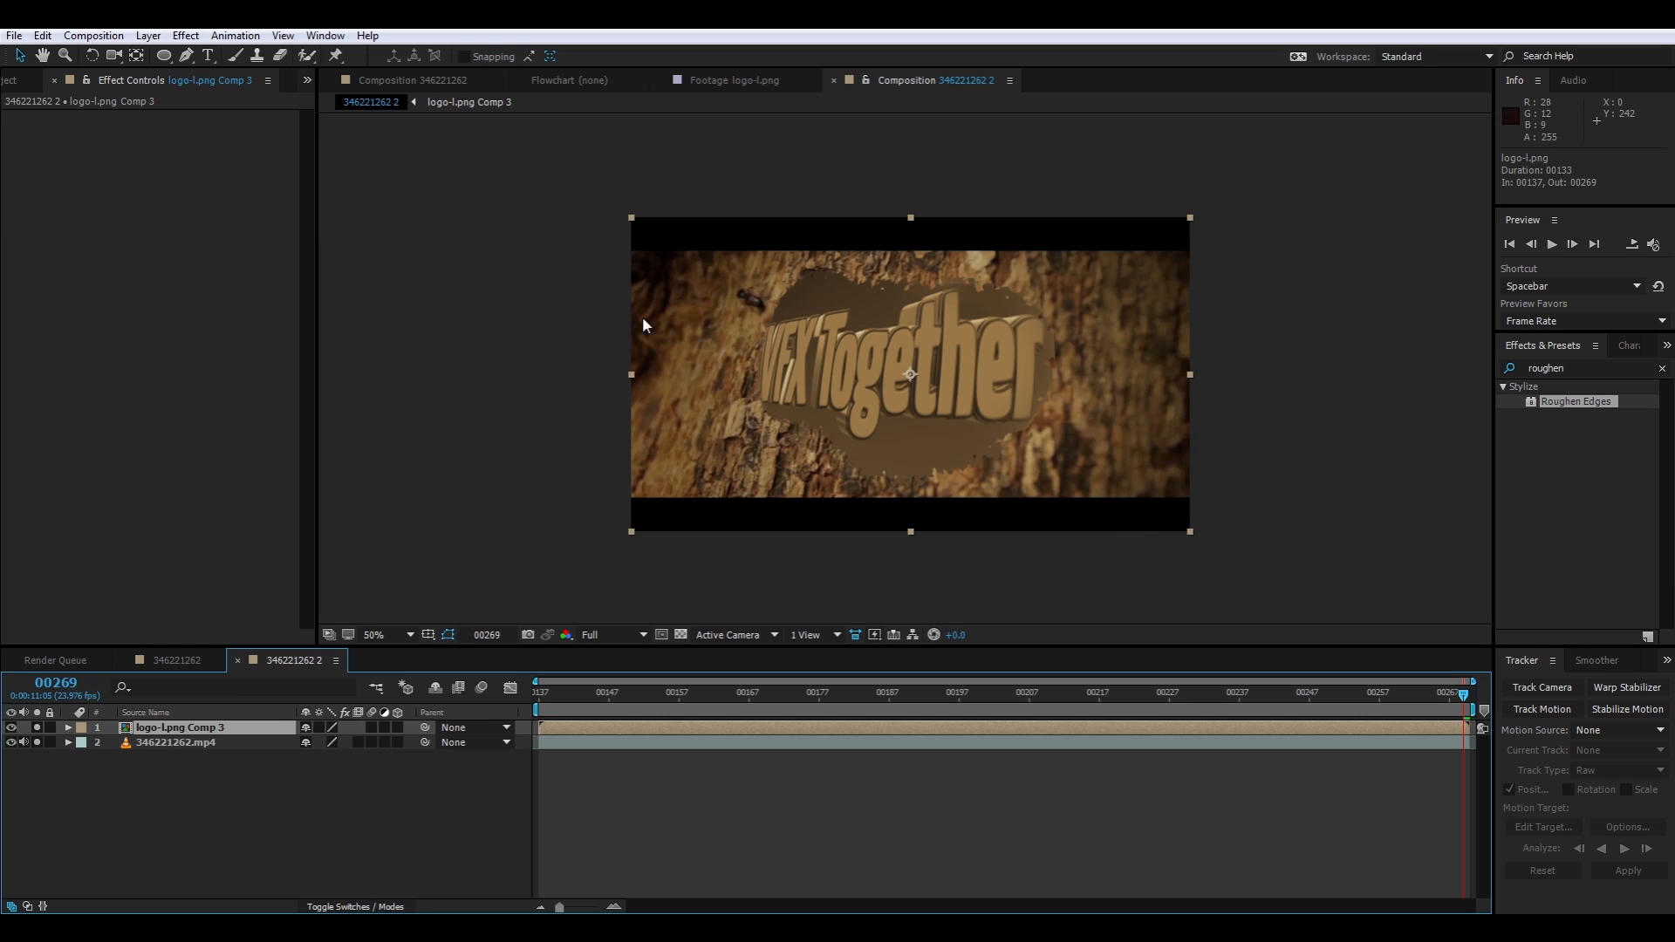
key("ctrl+z")
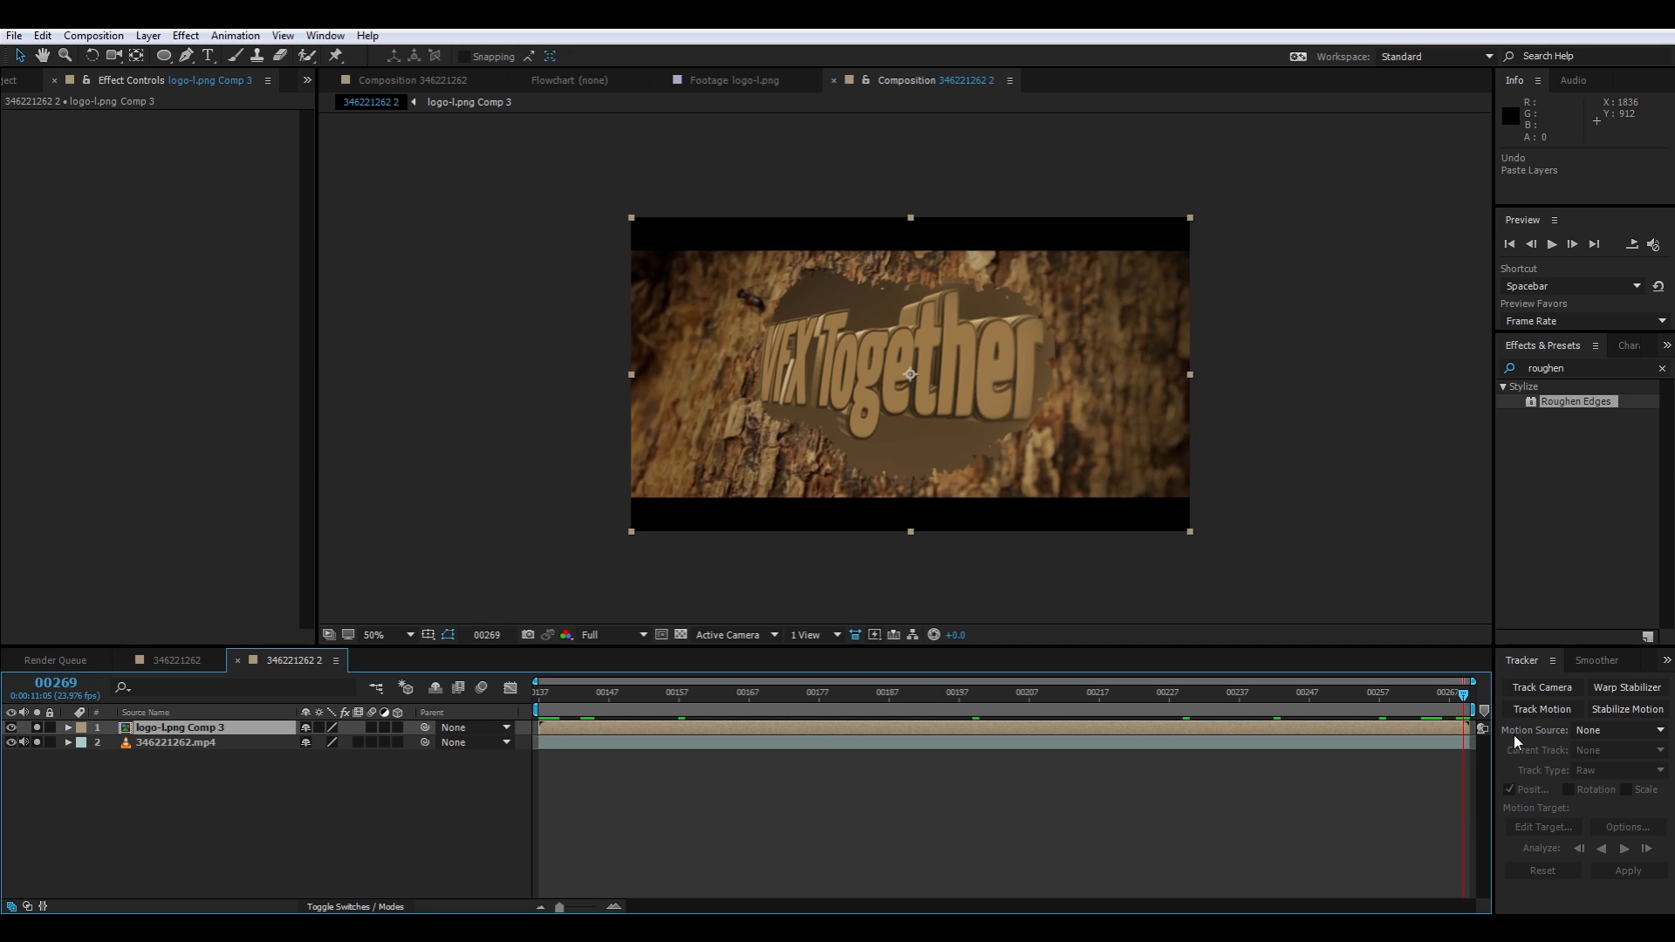
Paste the corner-pin tracking keyframes onto the pre-composed logo layer at frame 137
left_click_drag(1462, 697, 512, 760)
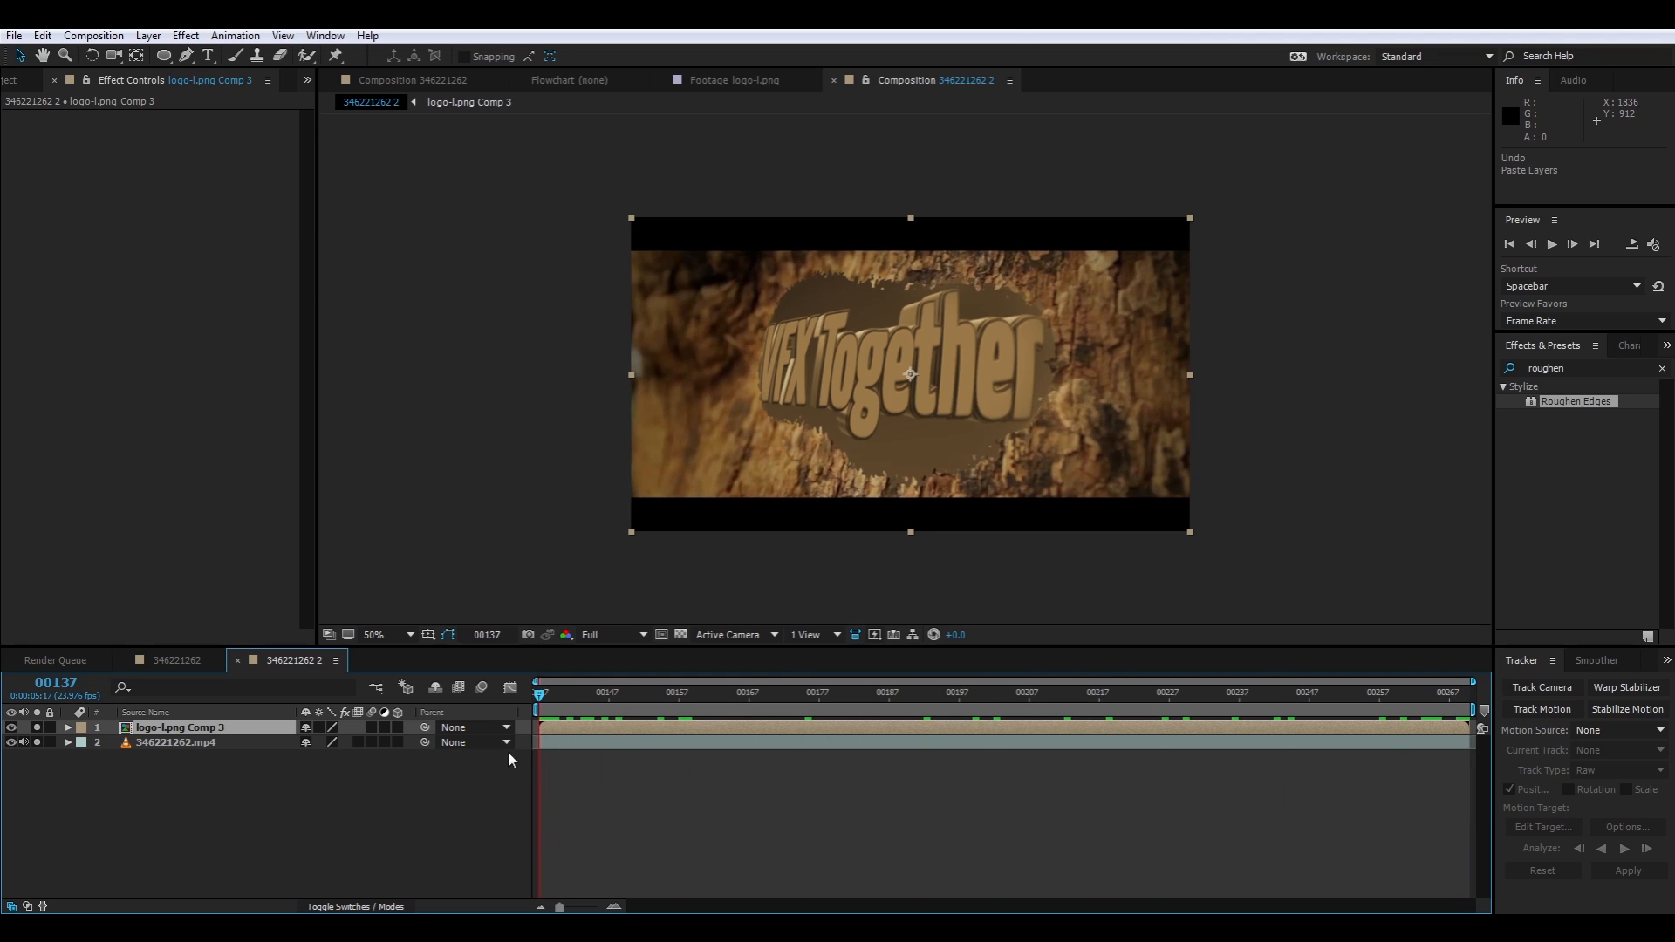
left_click(188, 729)
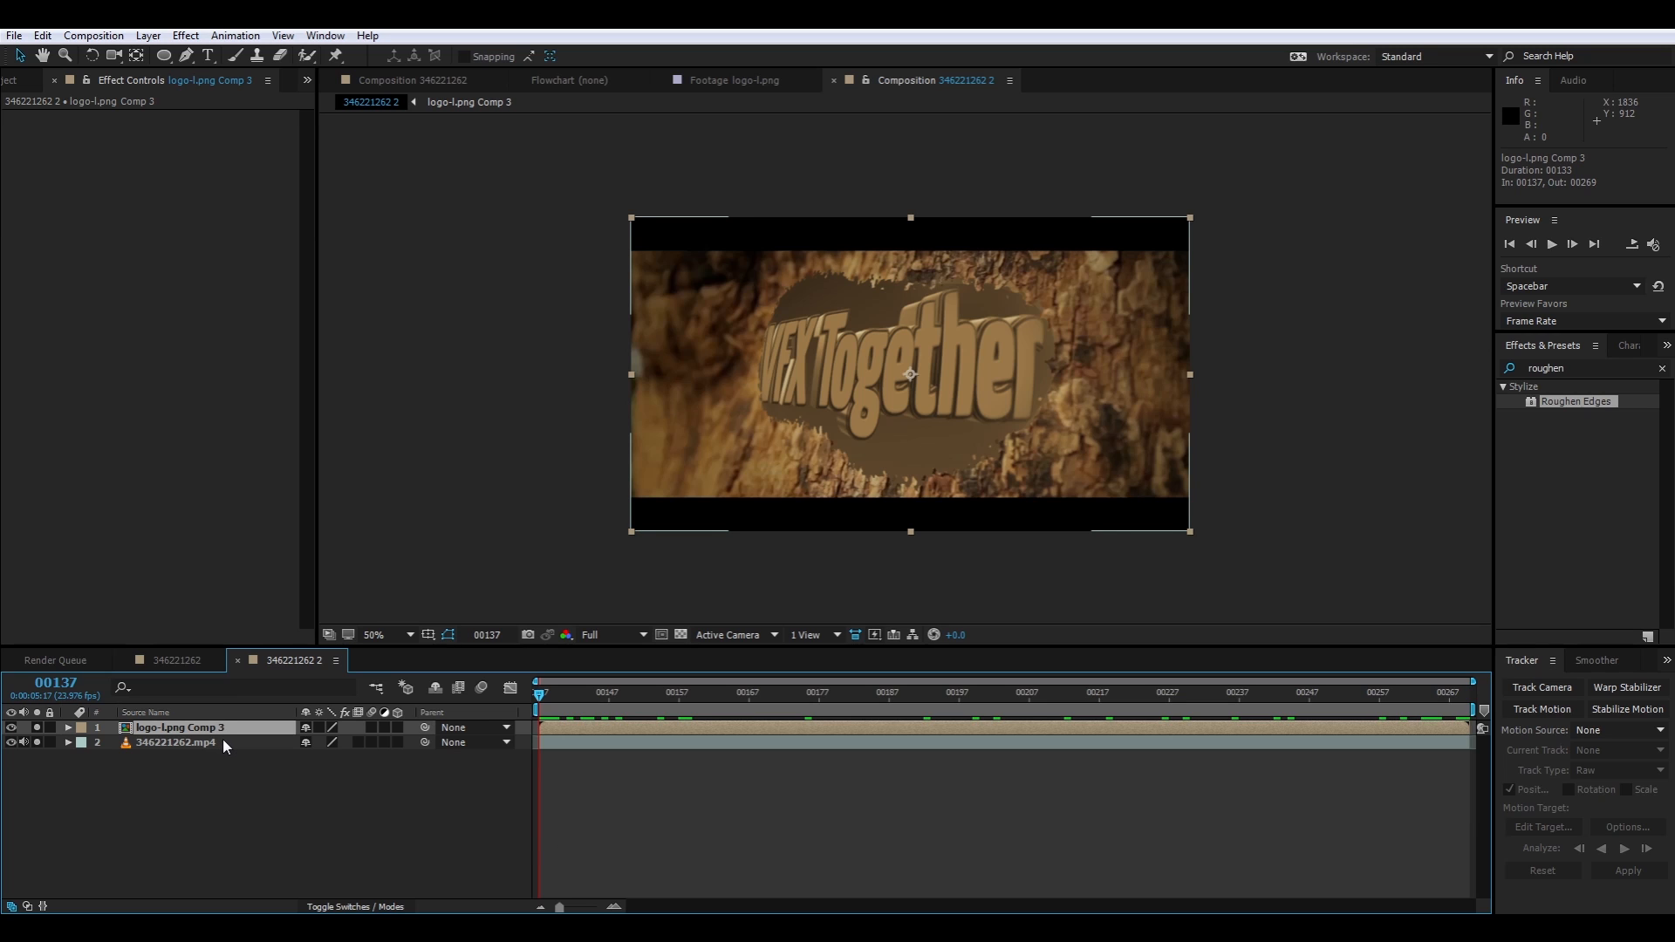
key("ctrl+v")
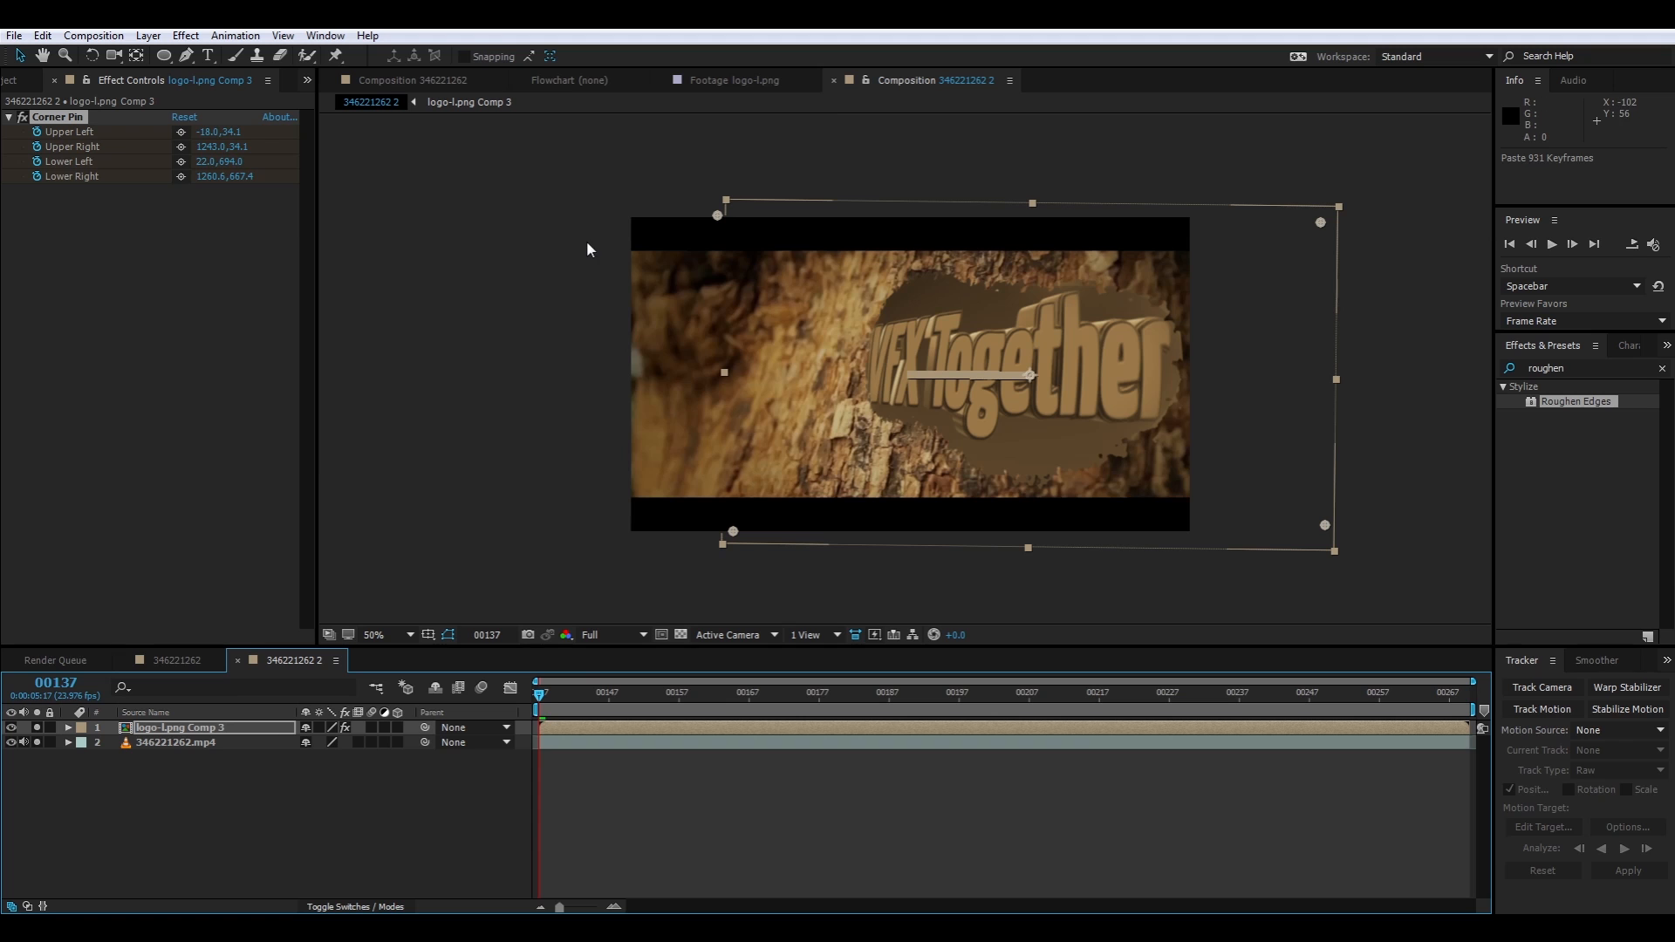
Check how the logo follows the bark by scrubbing the composition between frames 137 and 269
left_click_drag(541, 701, 1141, 700)
key("space")
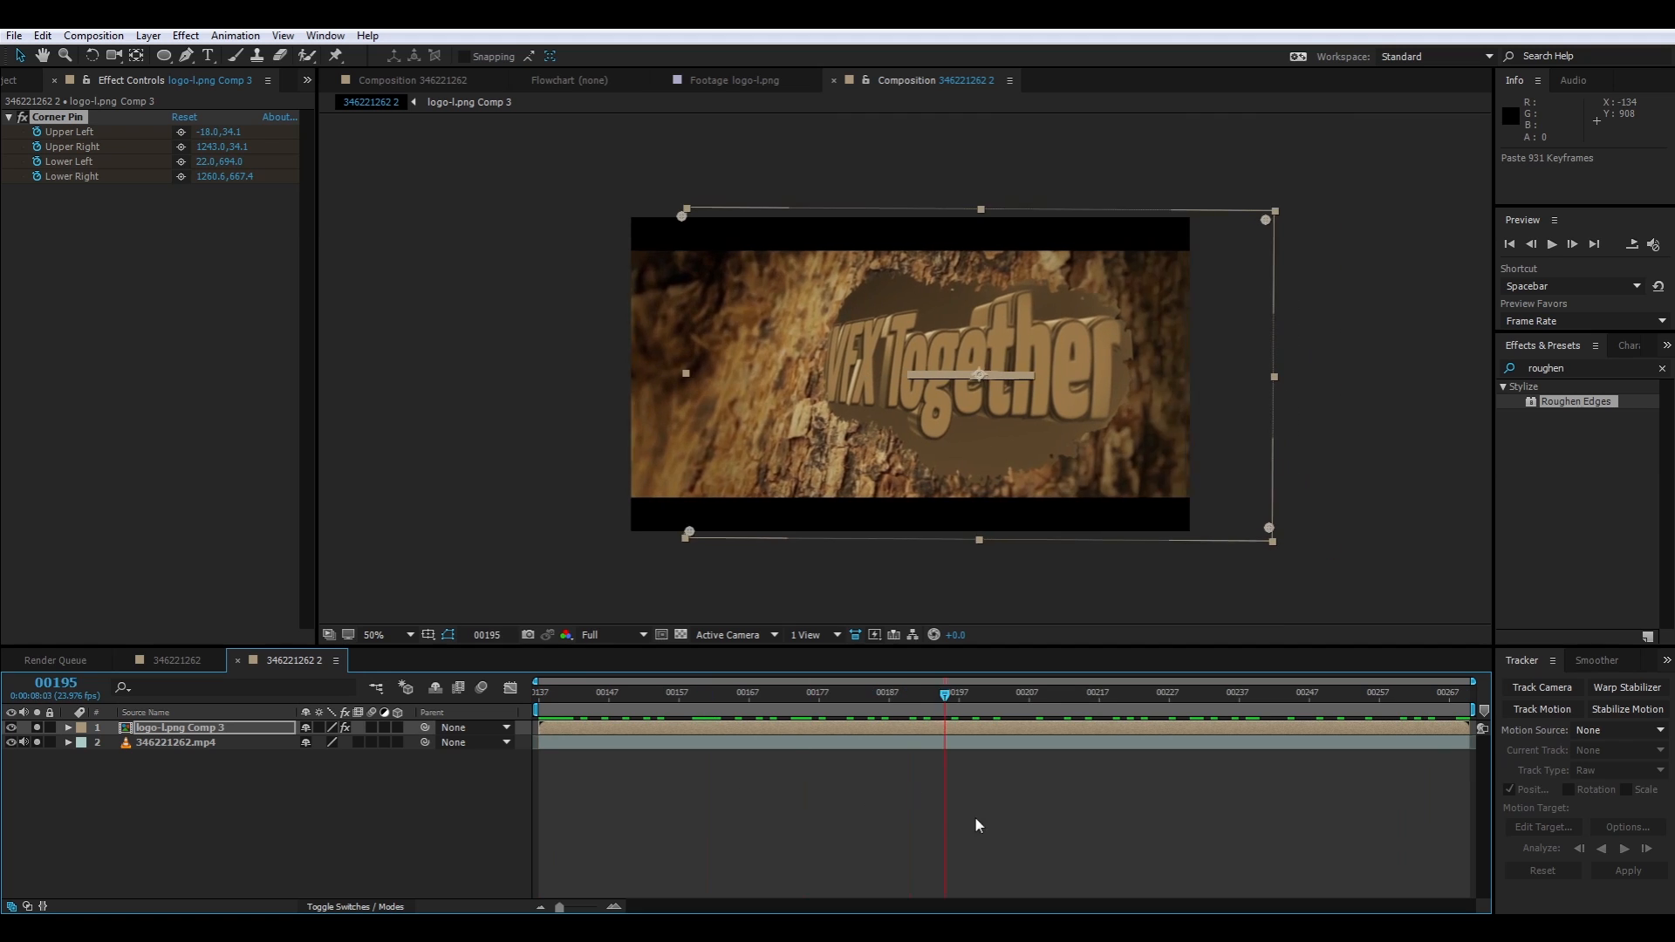
left_click_drag(1282, 865, 399, 795)
left_click(627, 495)
key("slash")
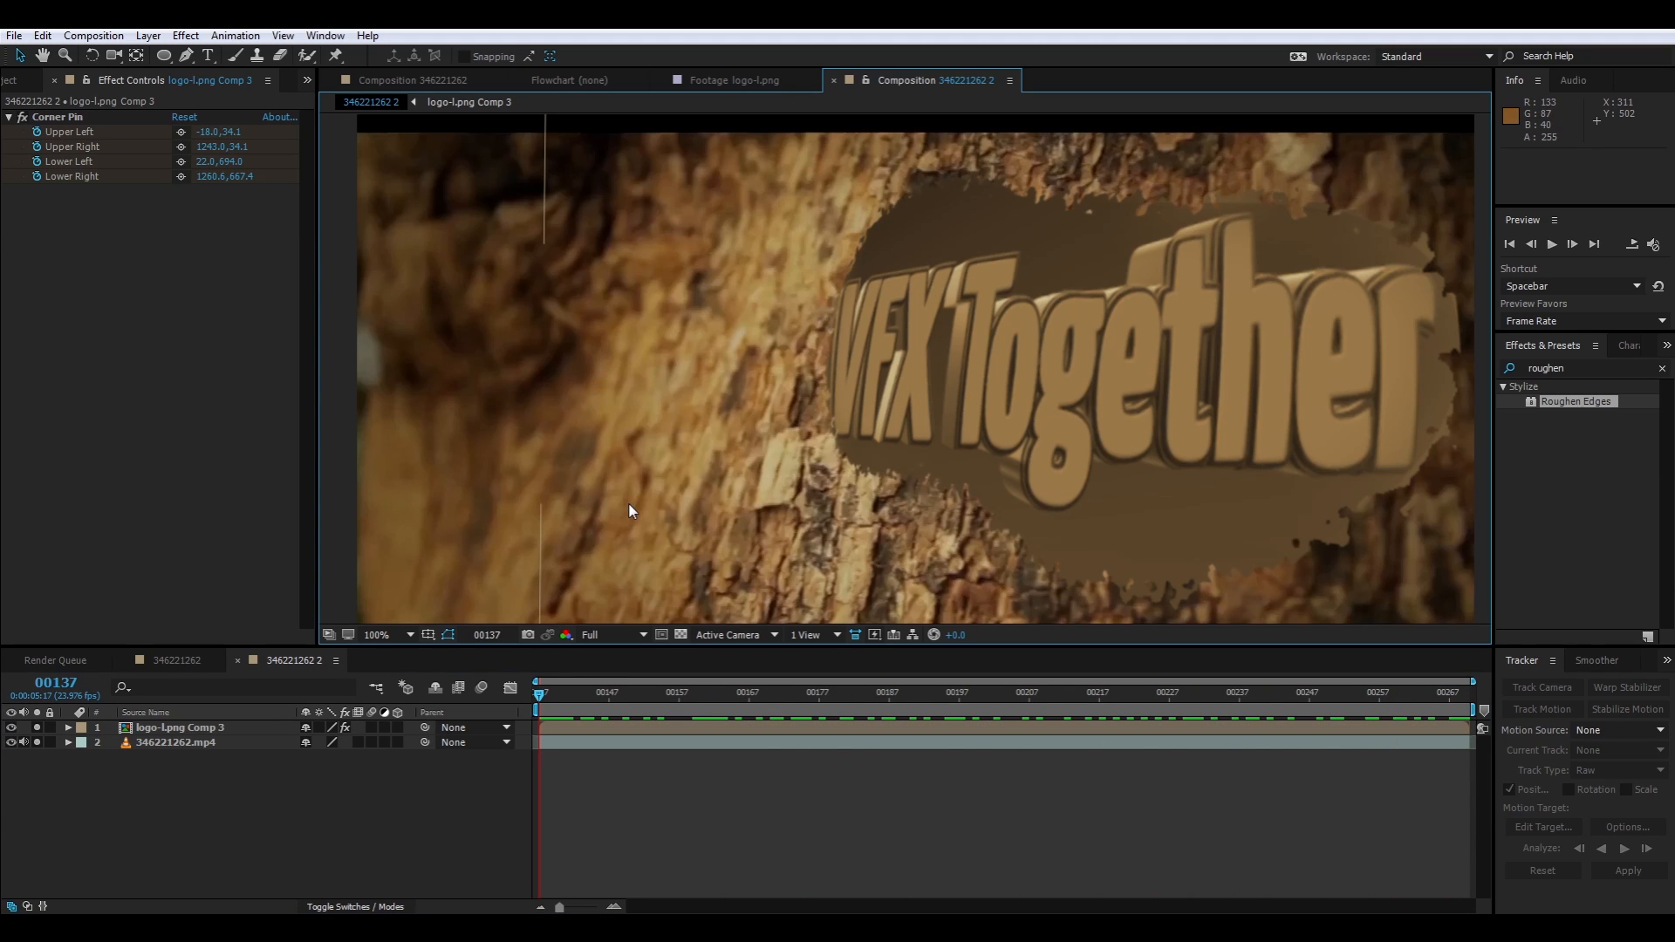
left_click_drag(528, 700, 1012, 740)
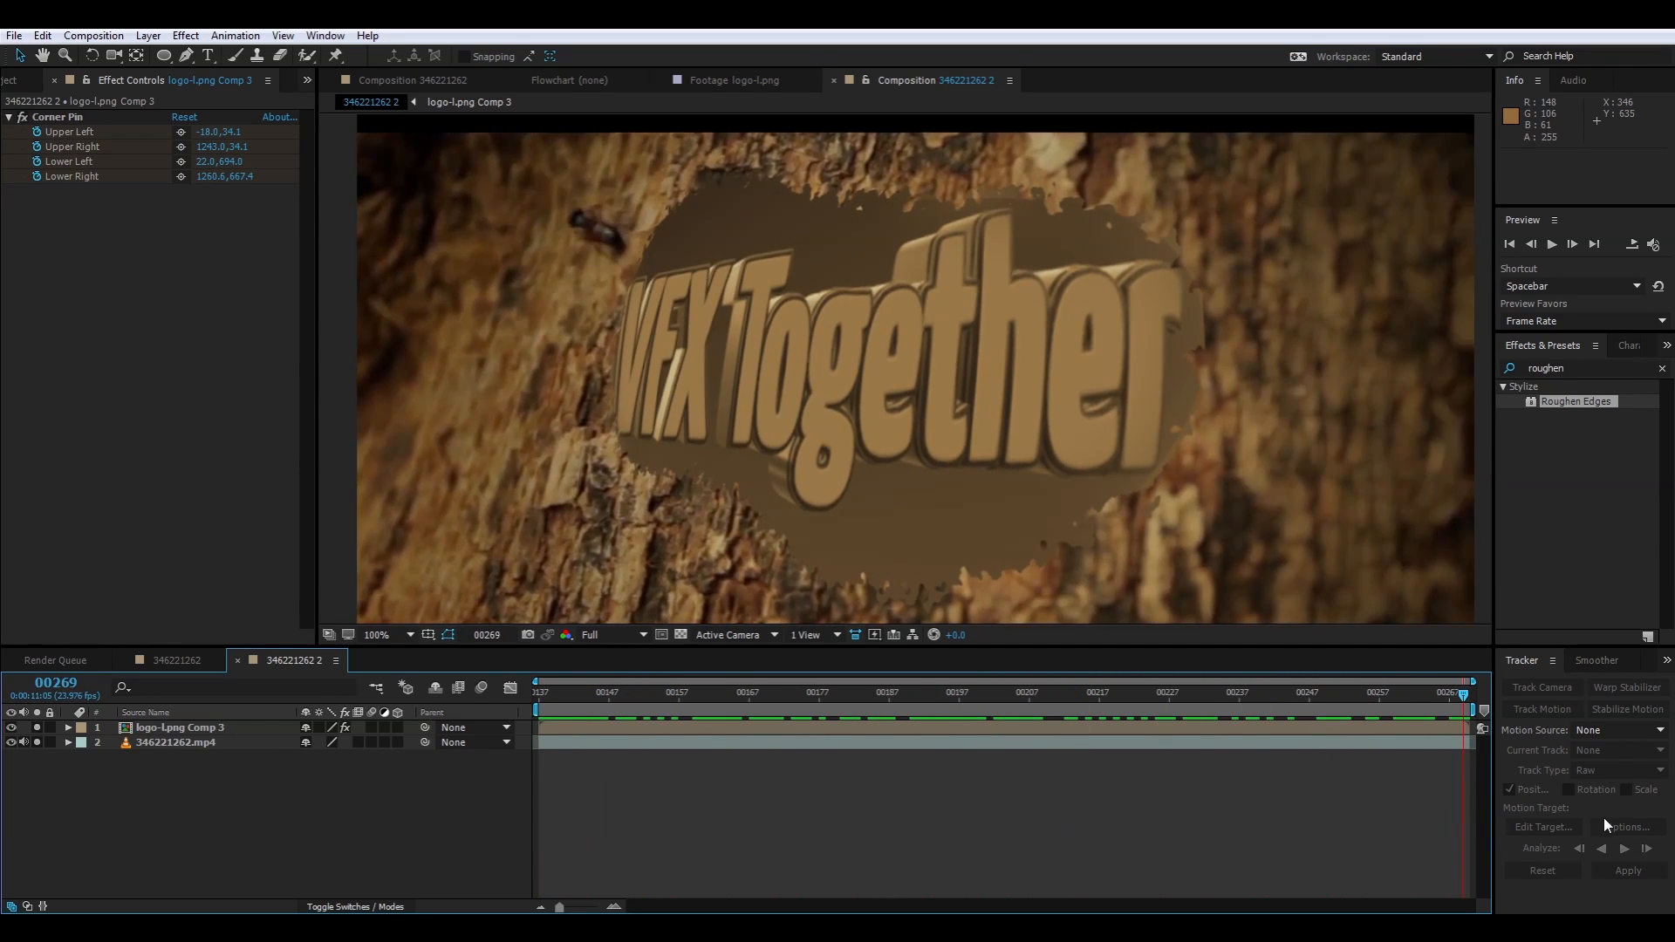
left_click_drag(527, 803, 453, 745)
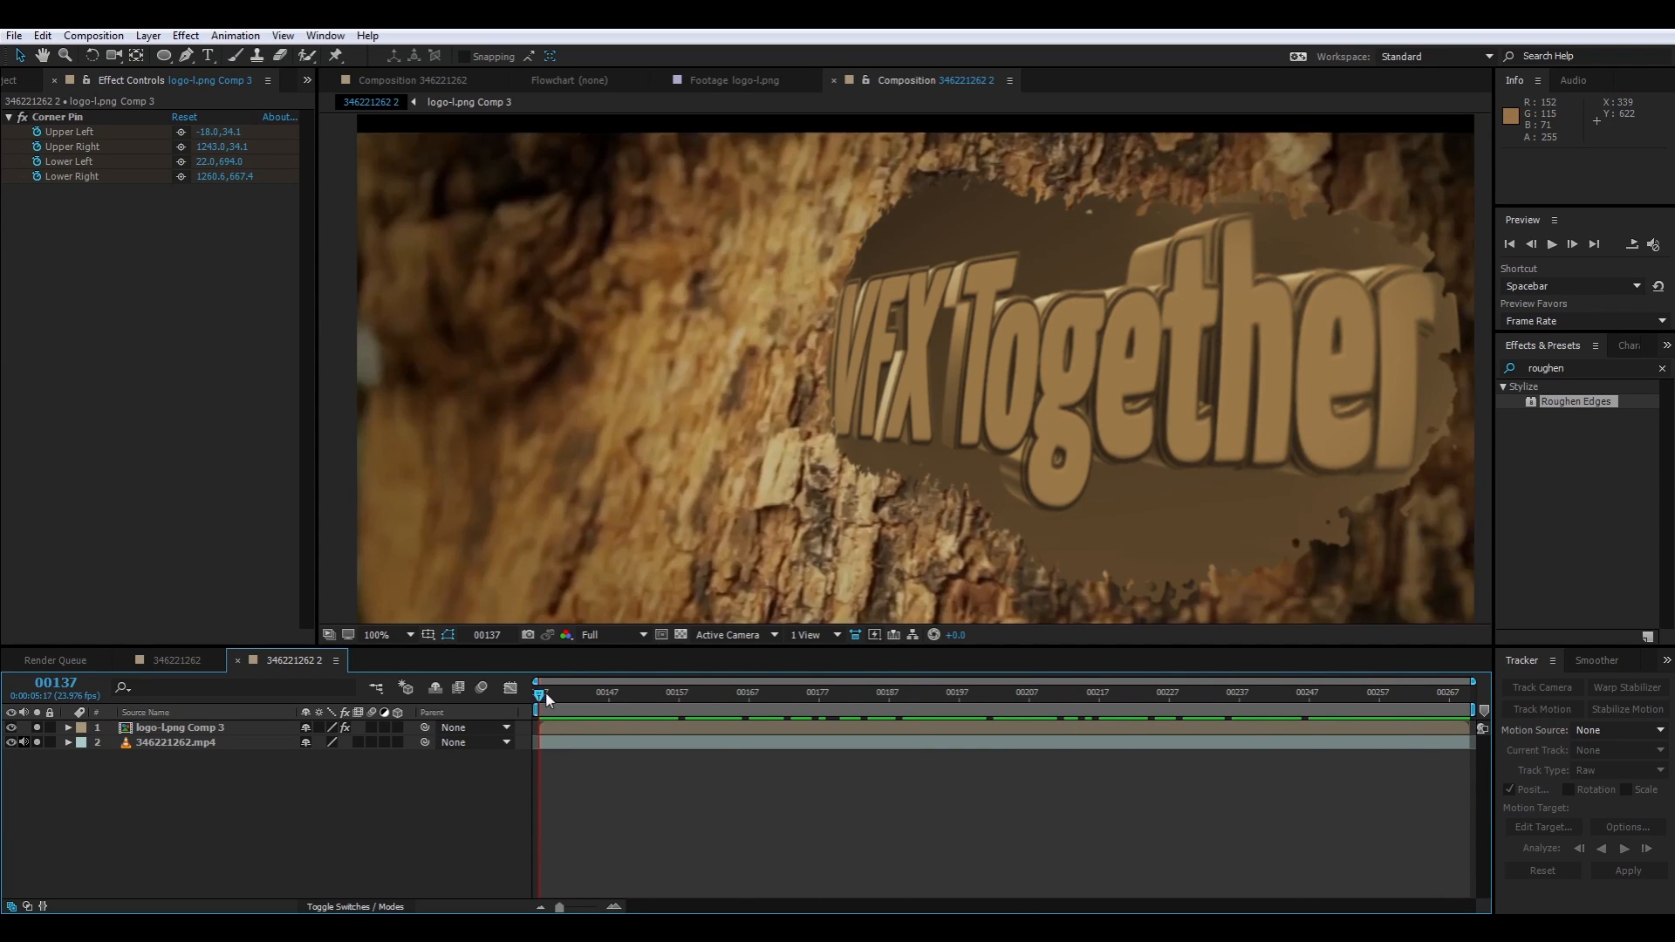
left_click_drag(541, 695, 1085, 696)
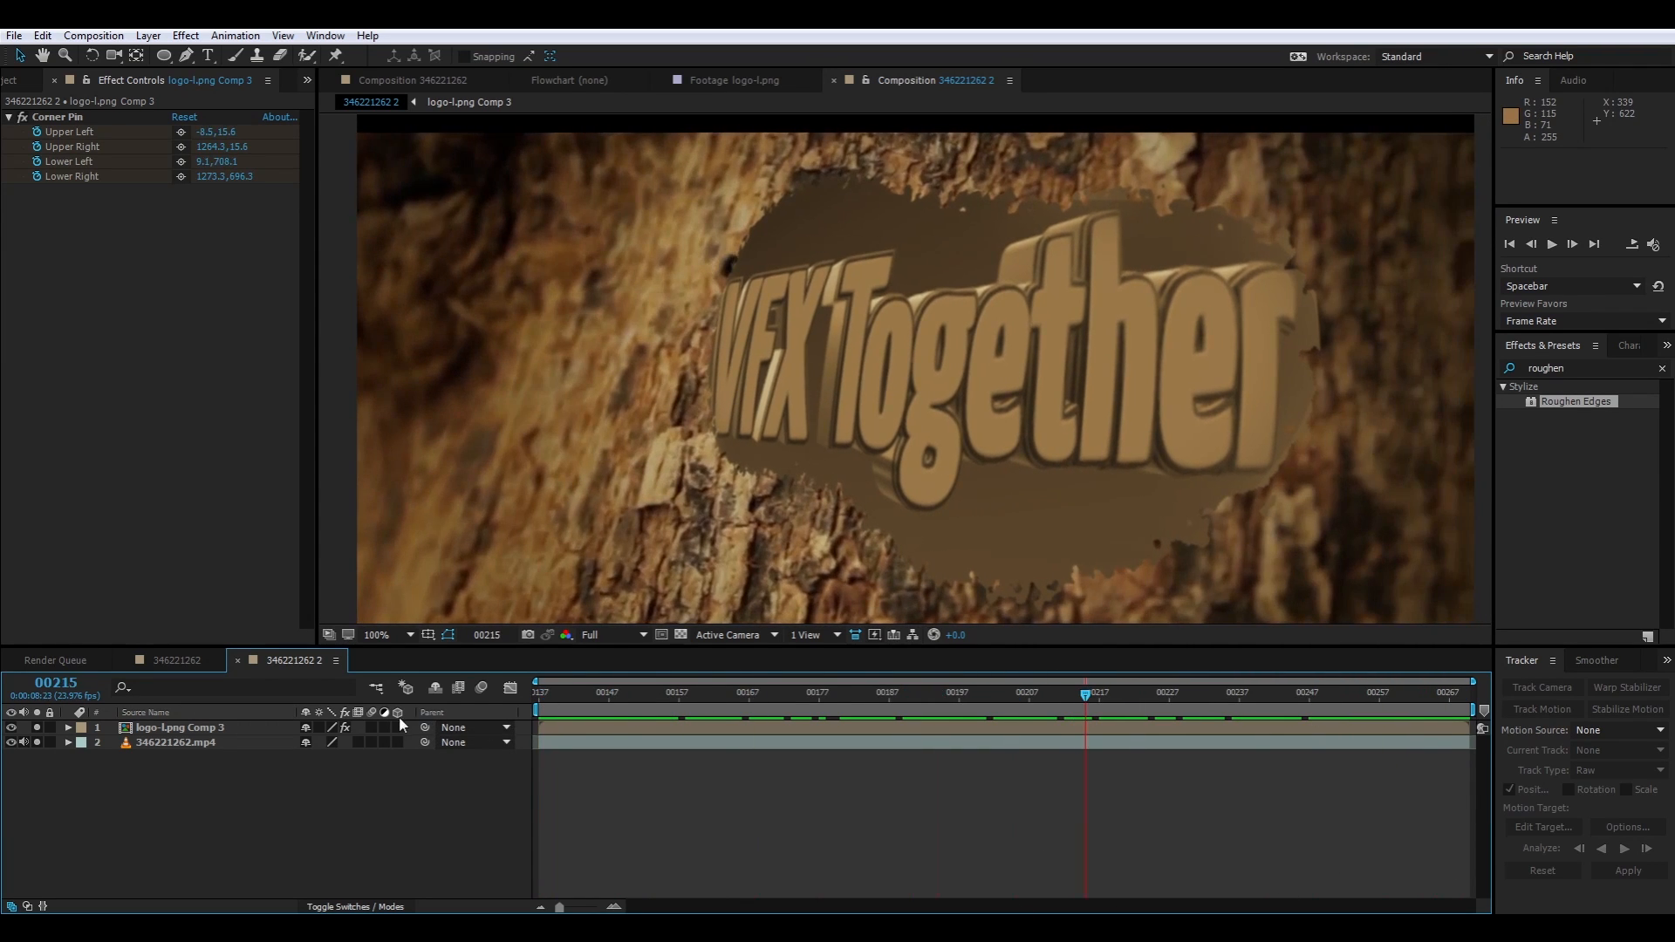
left_click(38, 729)
left_click_drag(1085, 698, 539, 695)
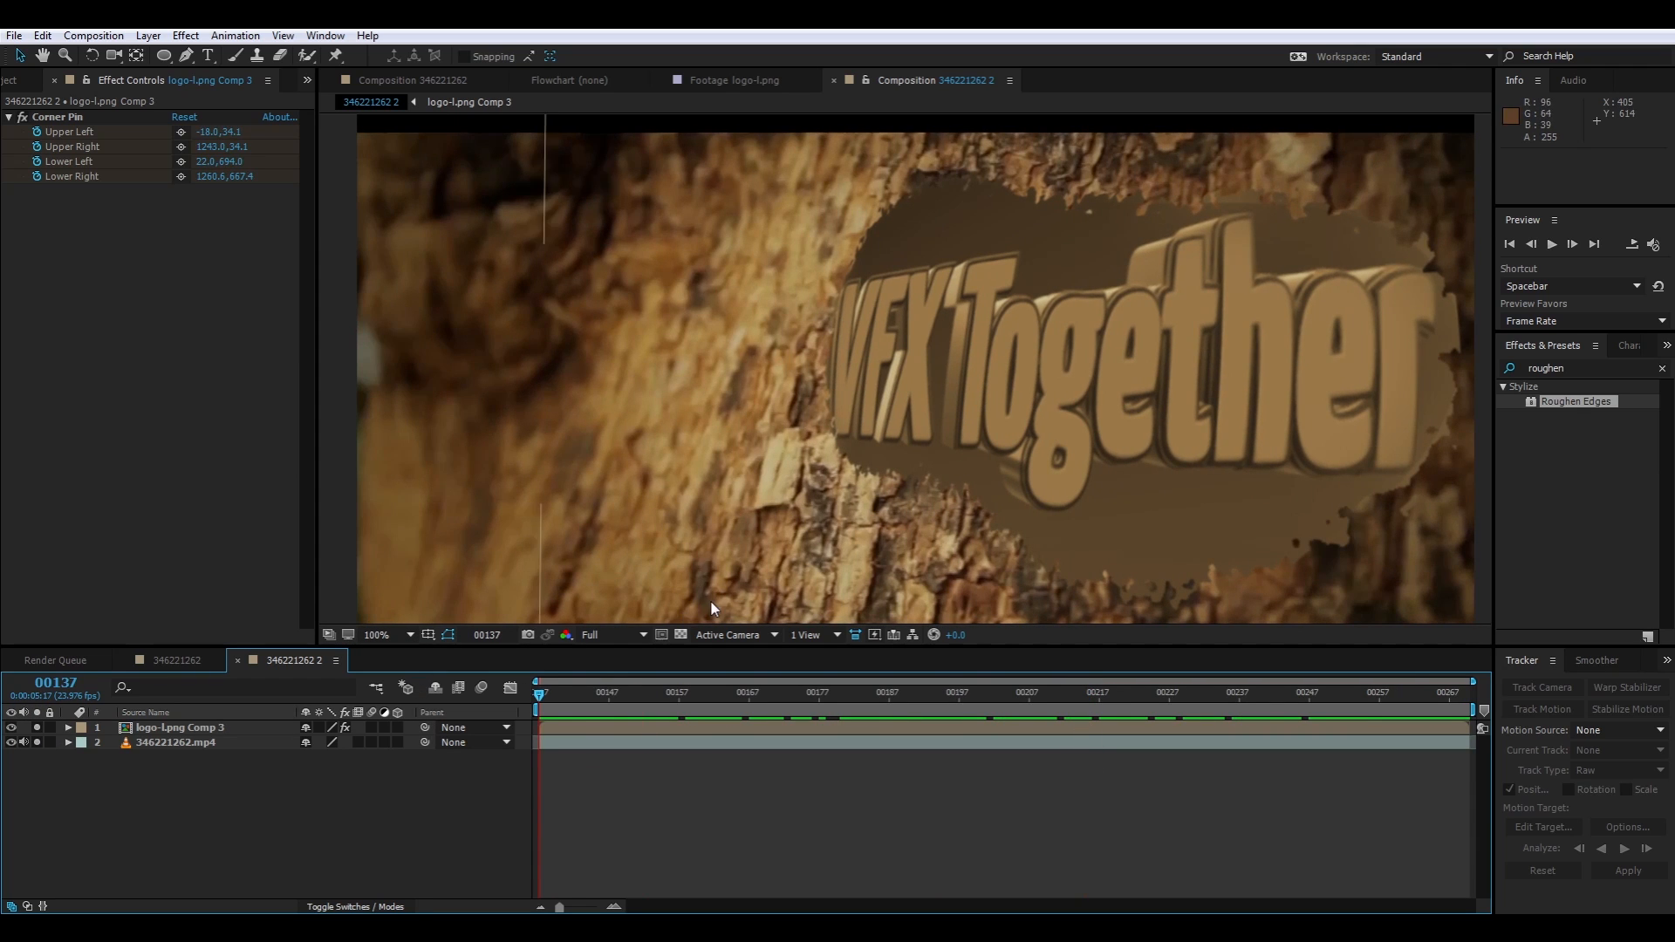
scroll(757, 454, "down", 2)
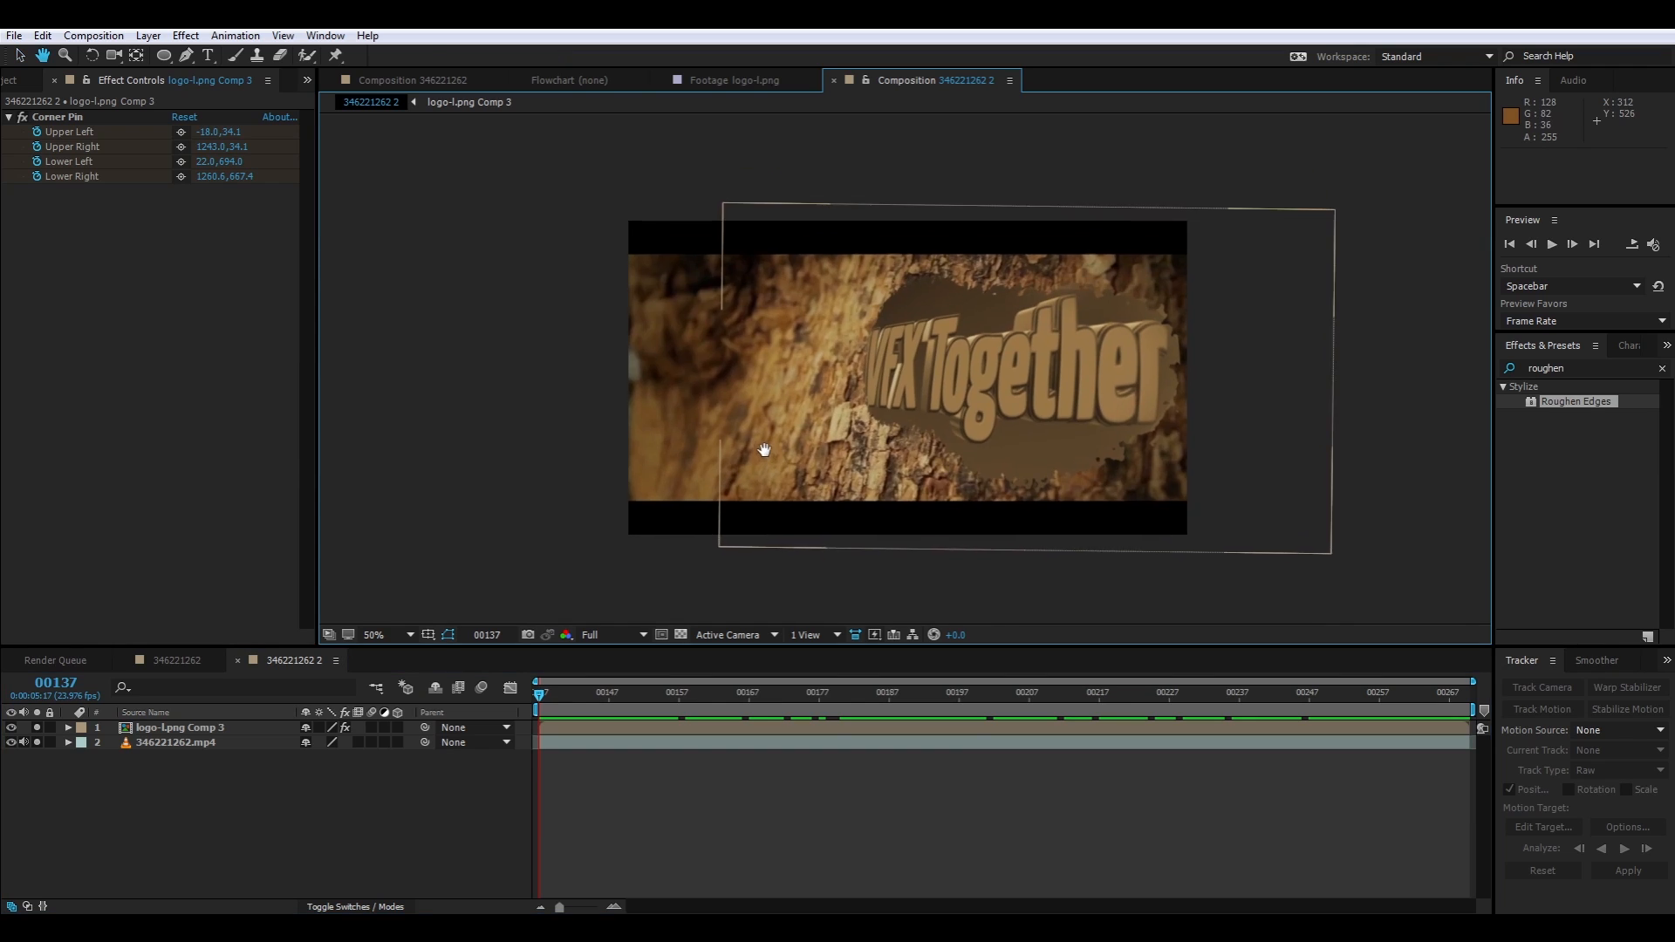
scroll(775, 494, "up", 2)
scroll(773, 499, "down", 2)
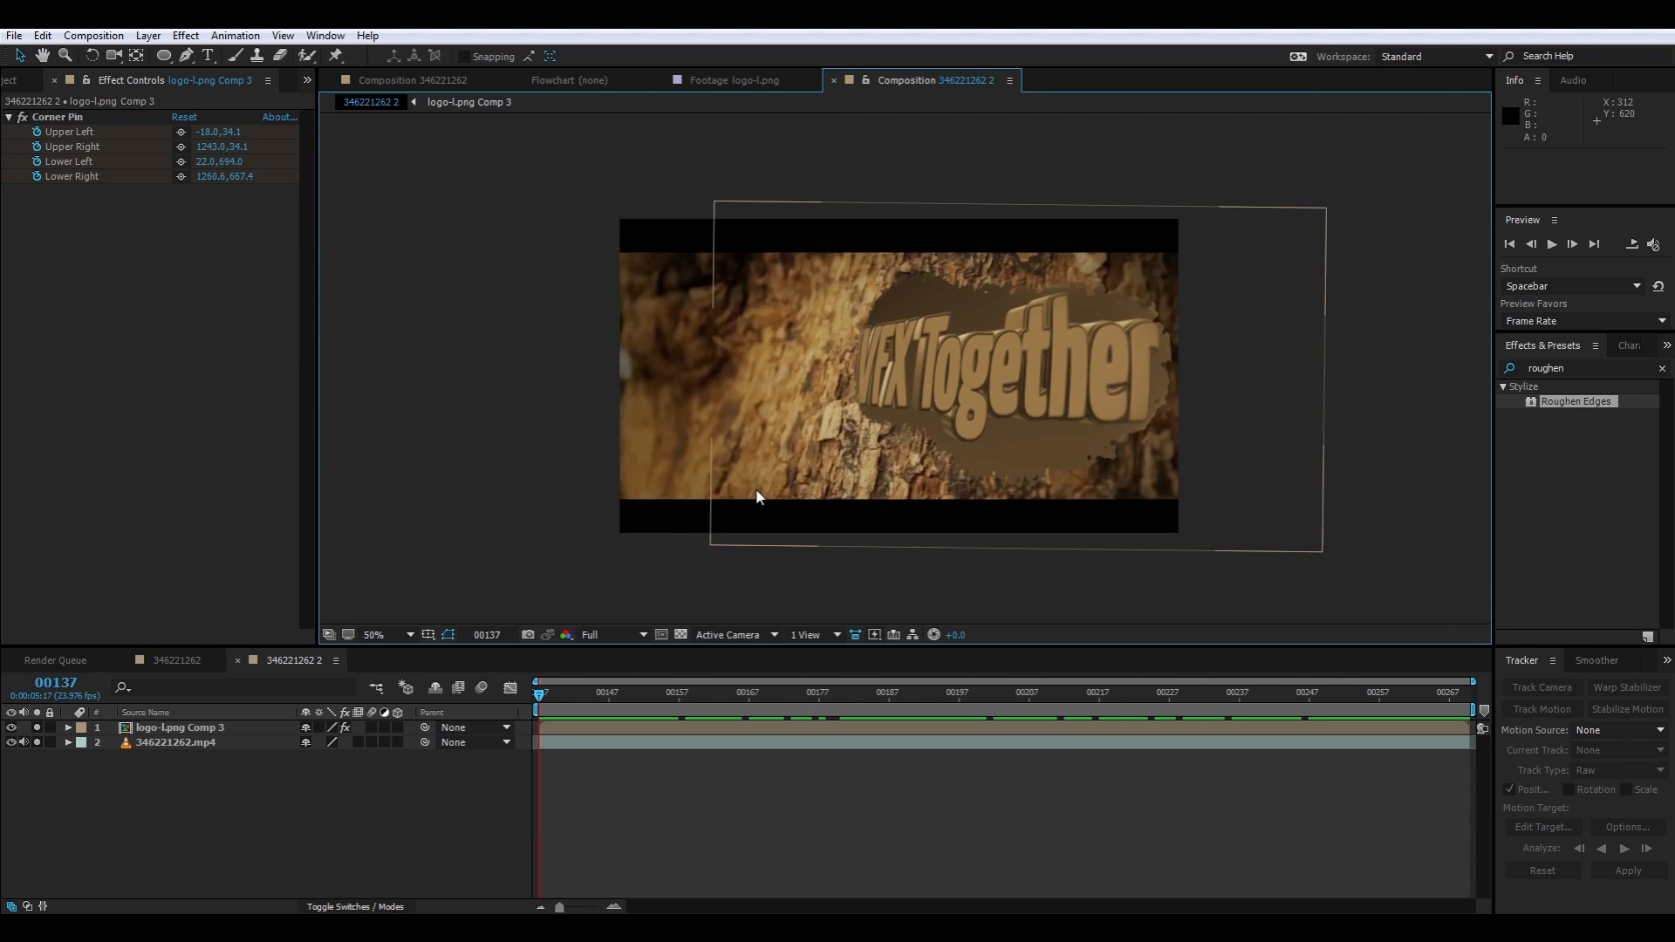
left_click(203, 727)
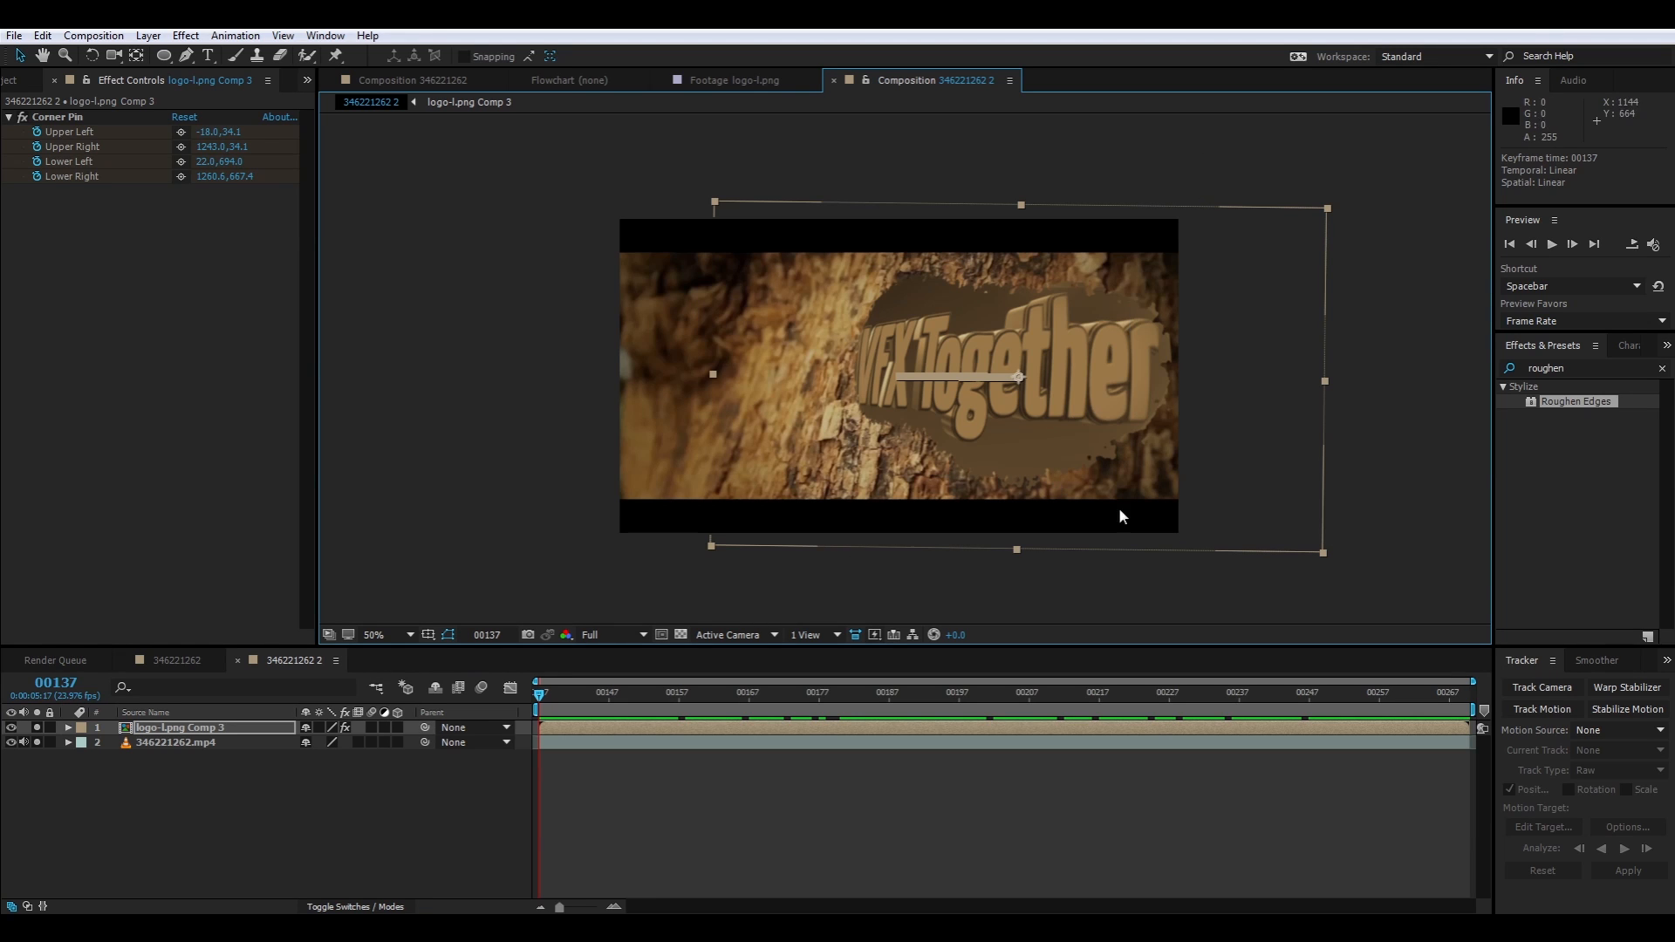
left_click(796, 339)
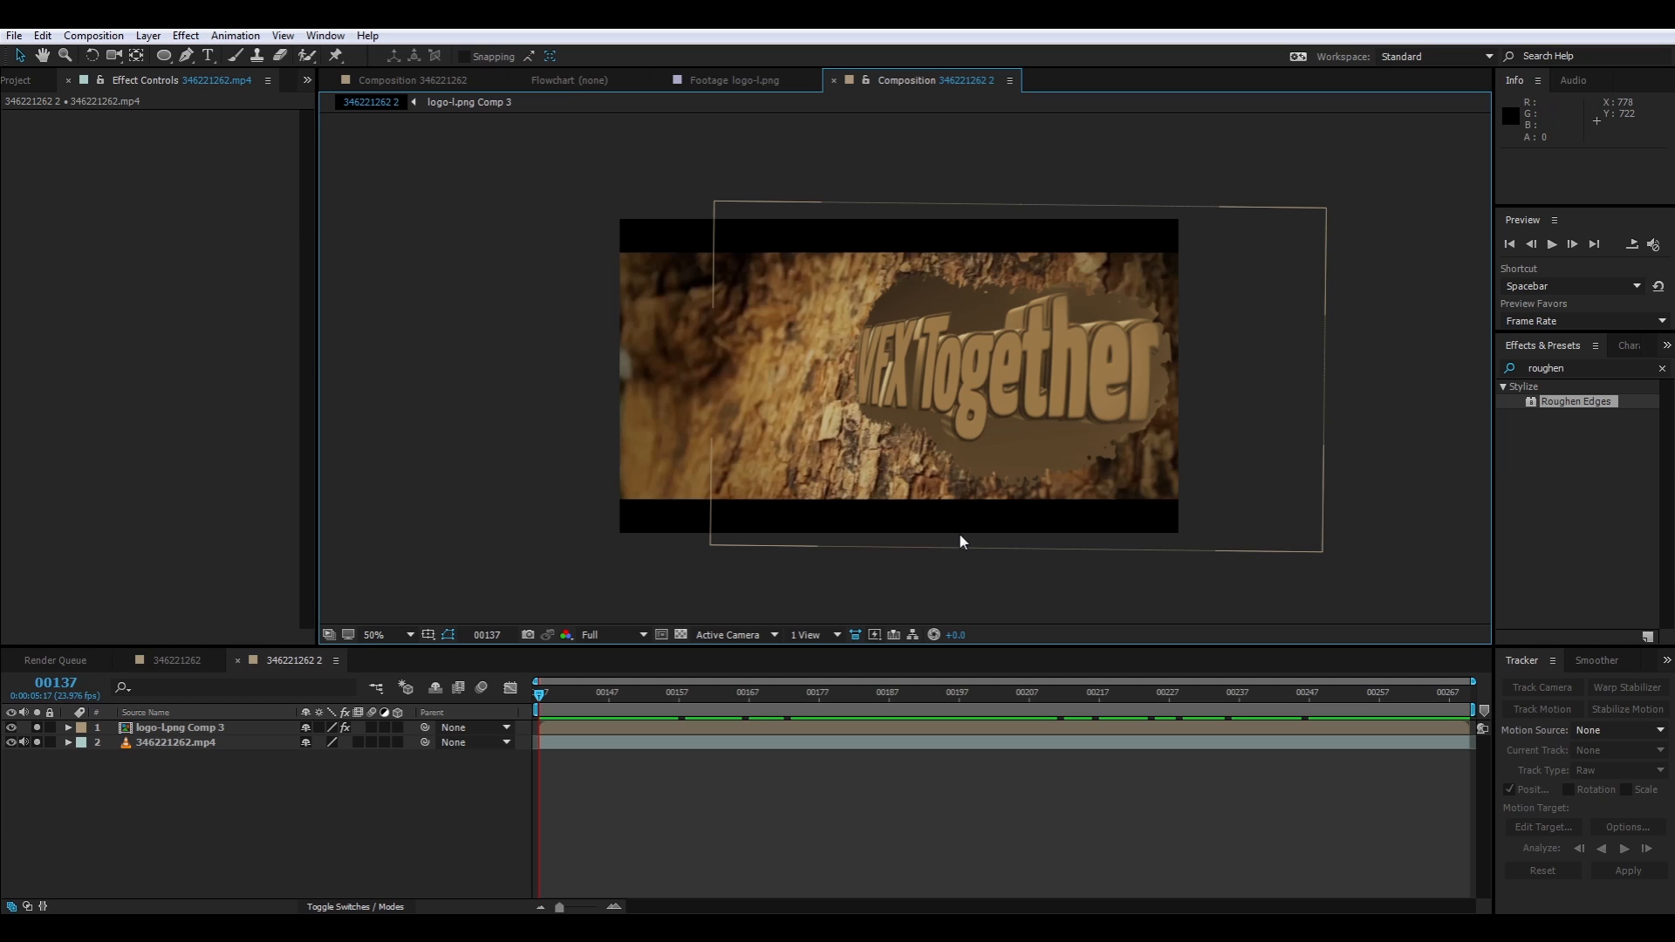
Take the logo composition out of solo and create a 1280 × 720 px black solid named Blur Map
left_click(37, 728)
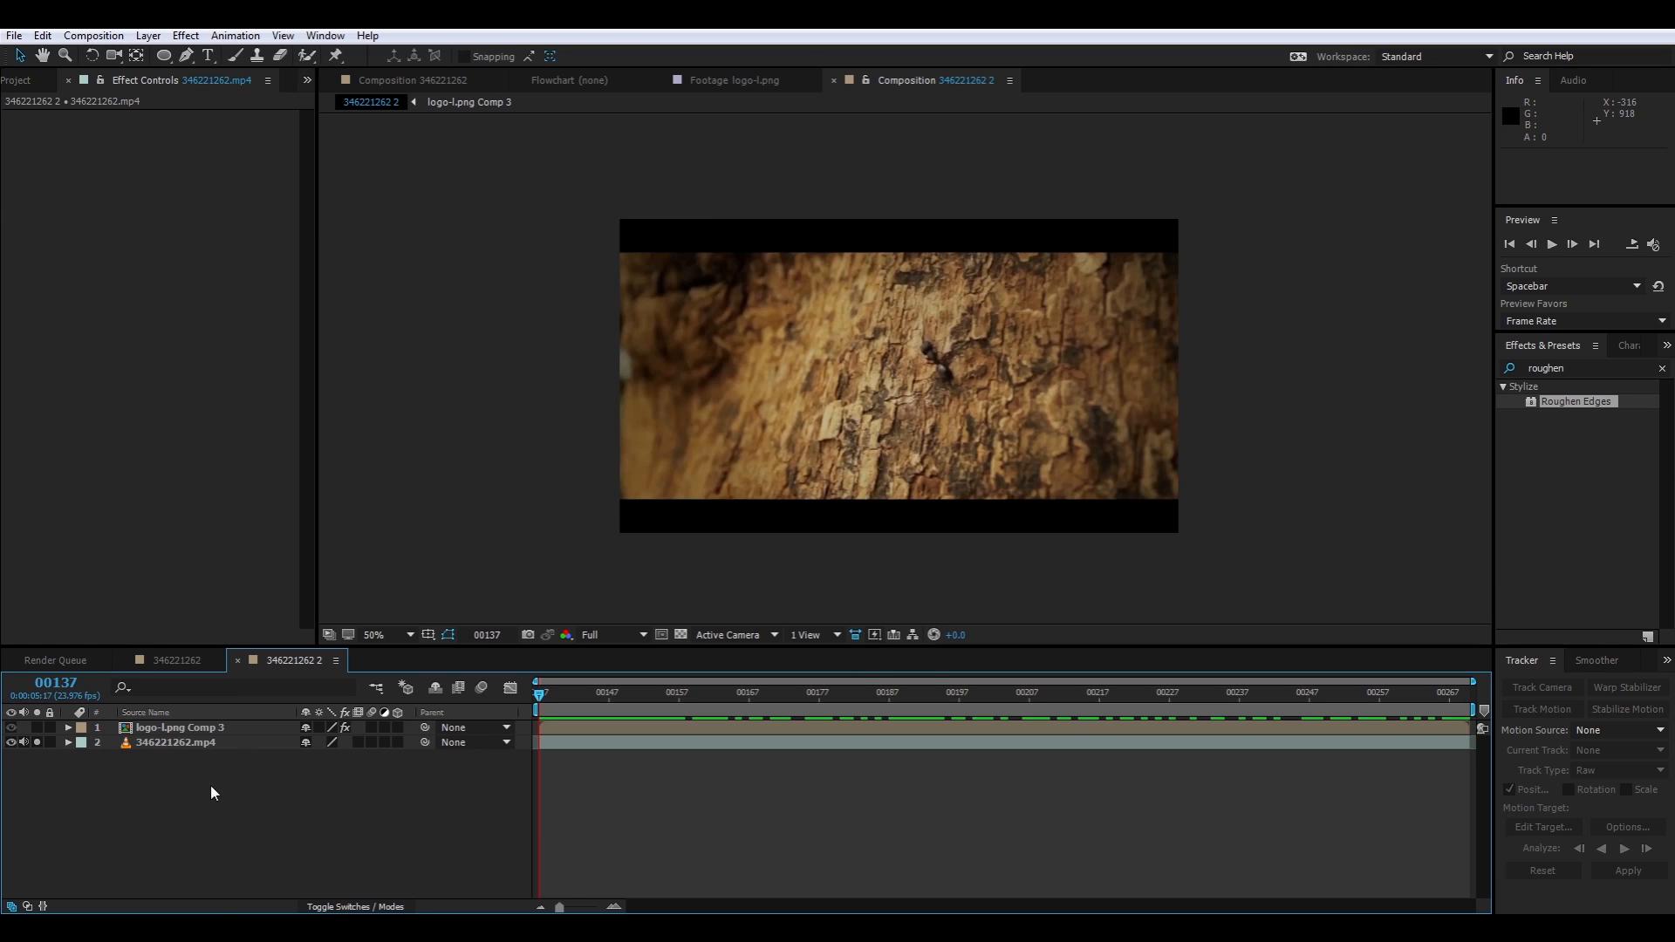
right_click(225, 823)
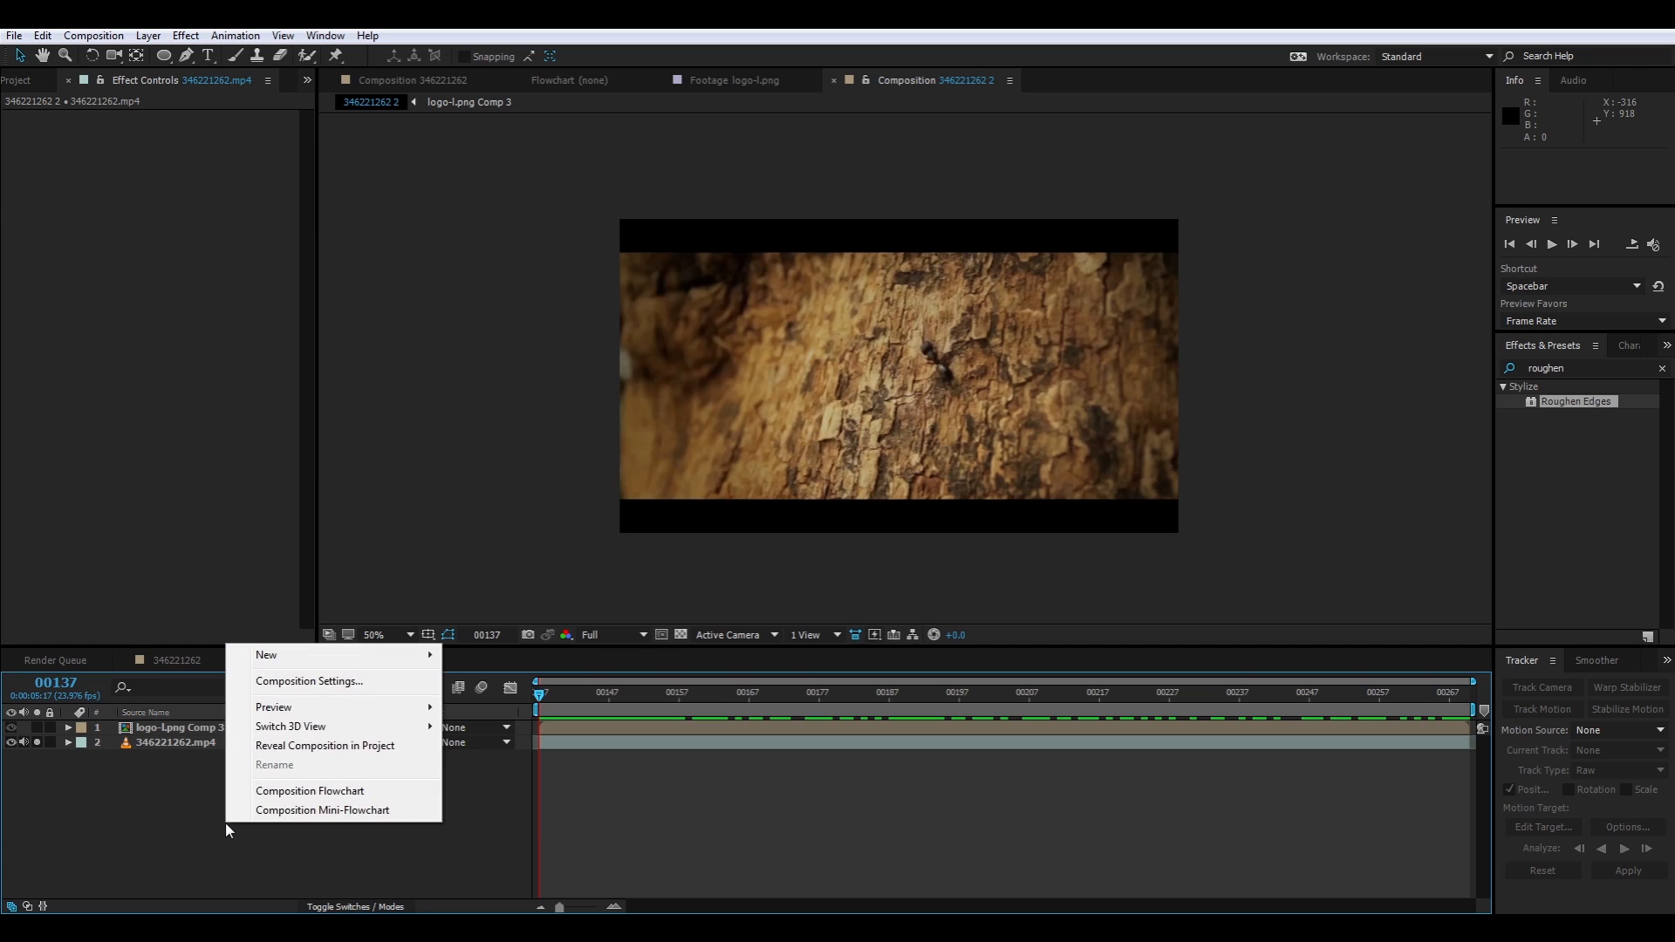
left_click(334, 839)
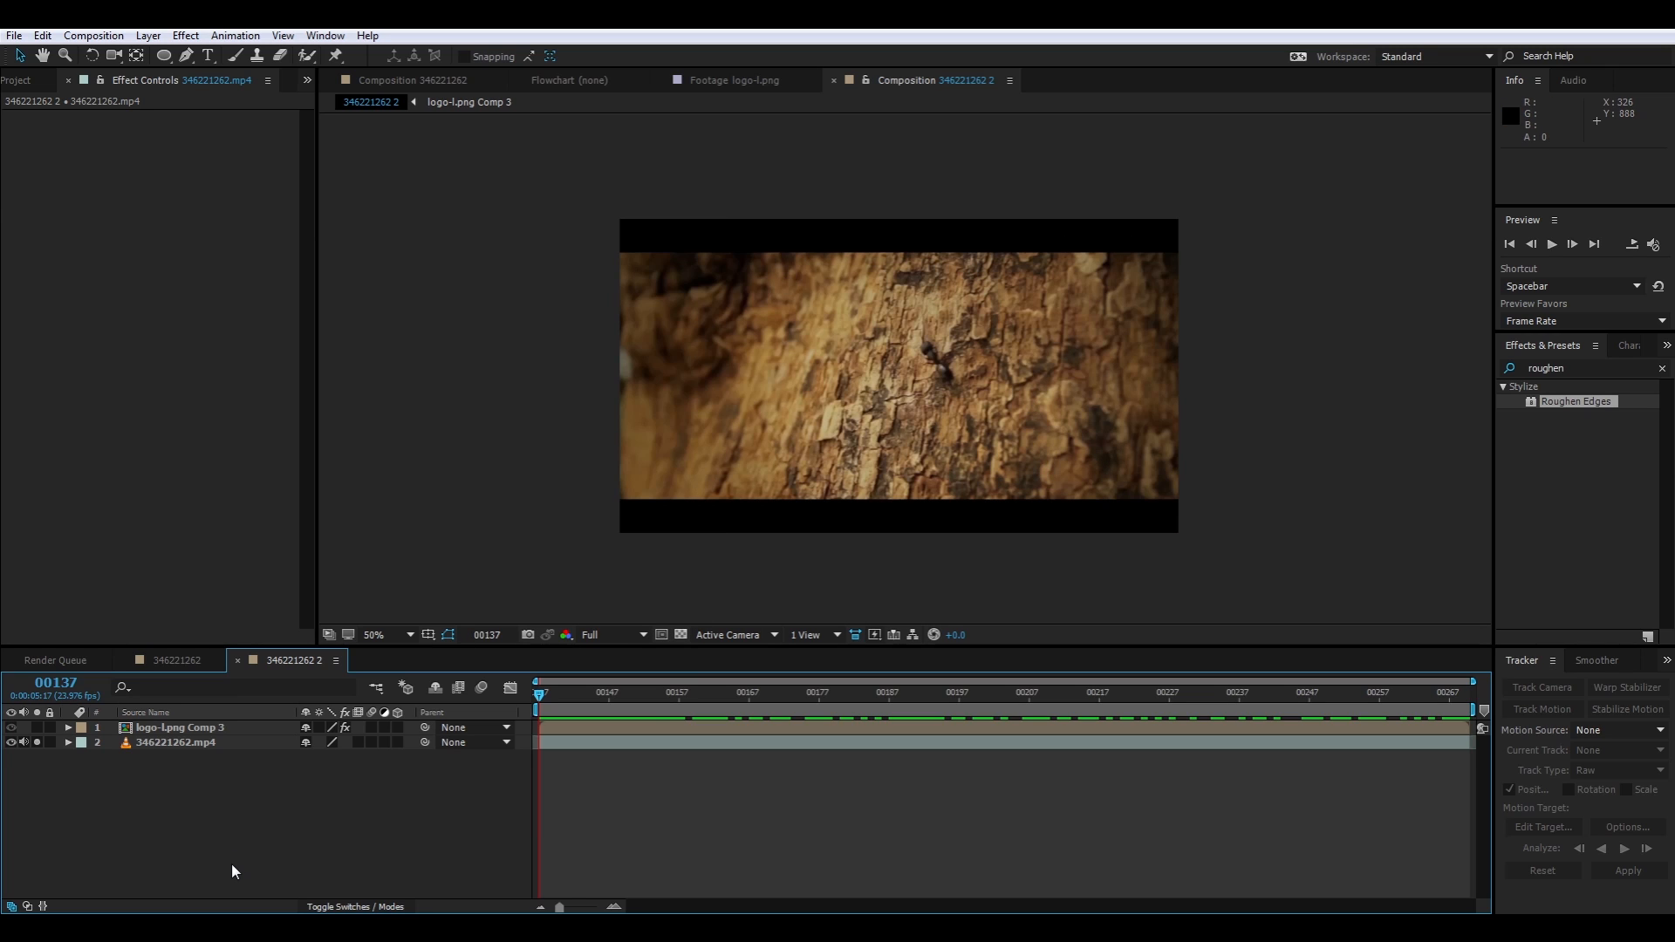
right_click(187, 792)
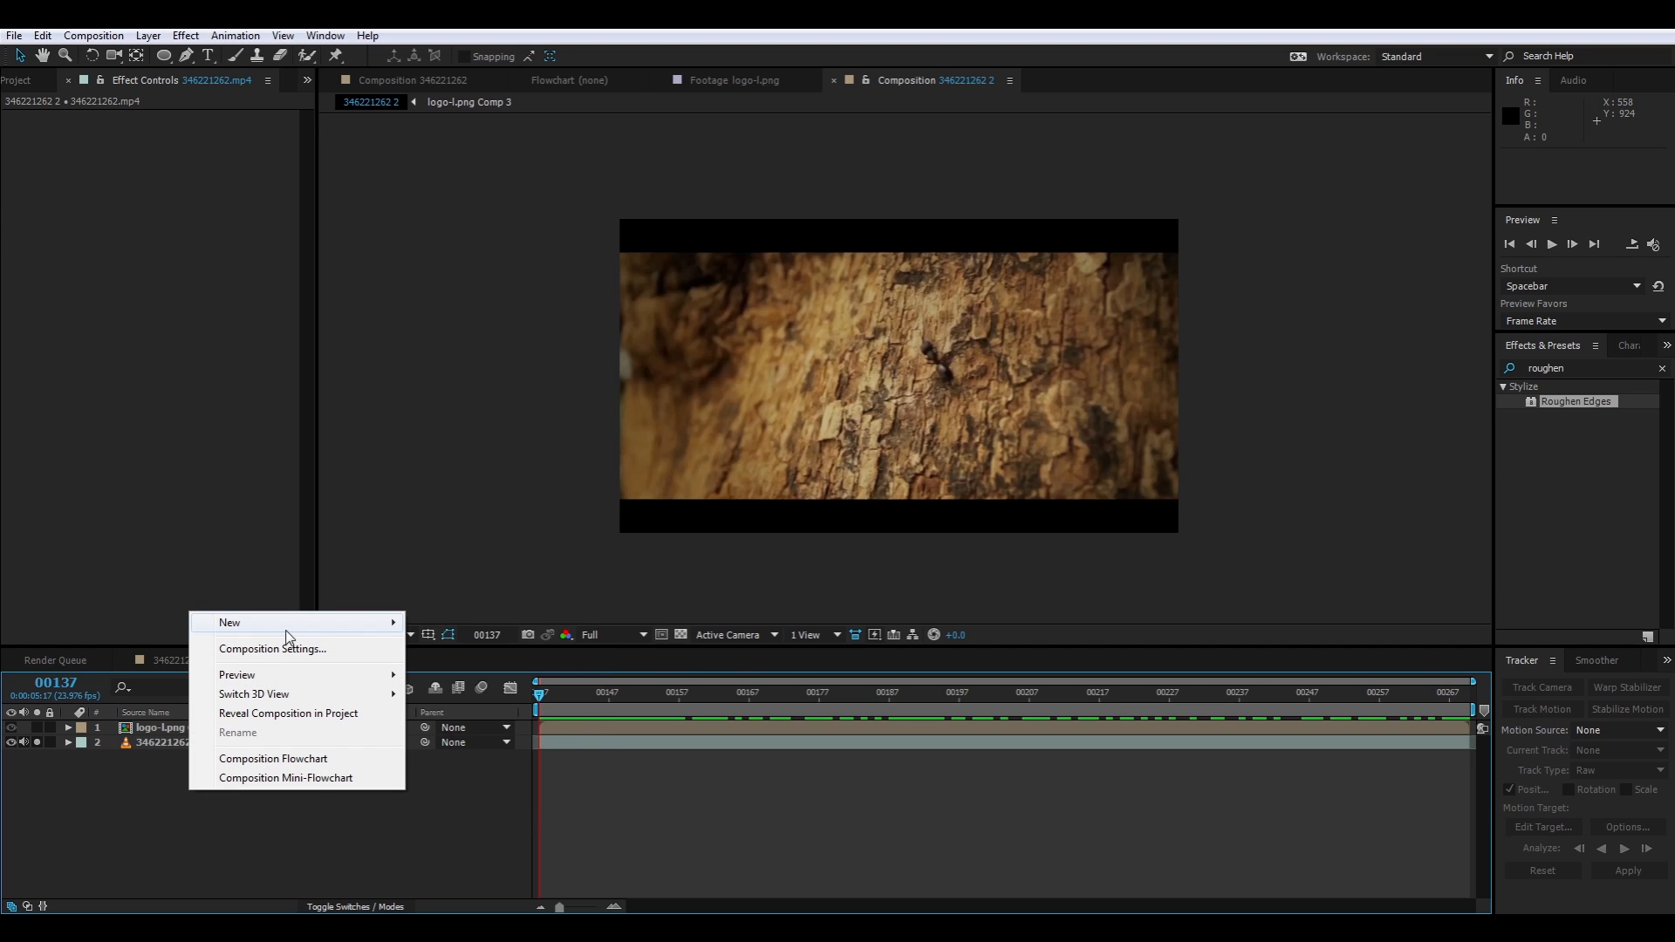
mouse_move(288, 625)
left_click(478, 671)
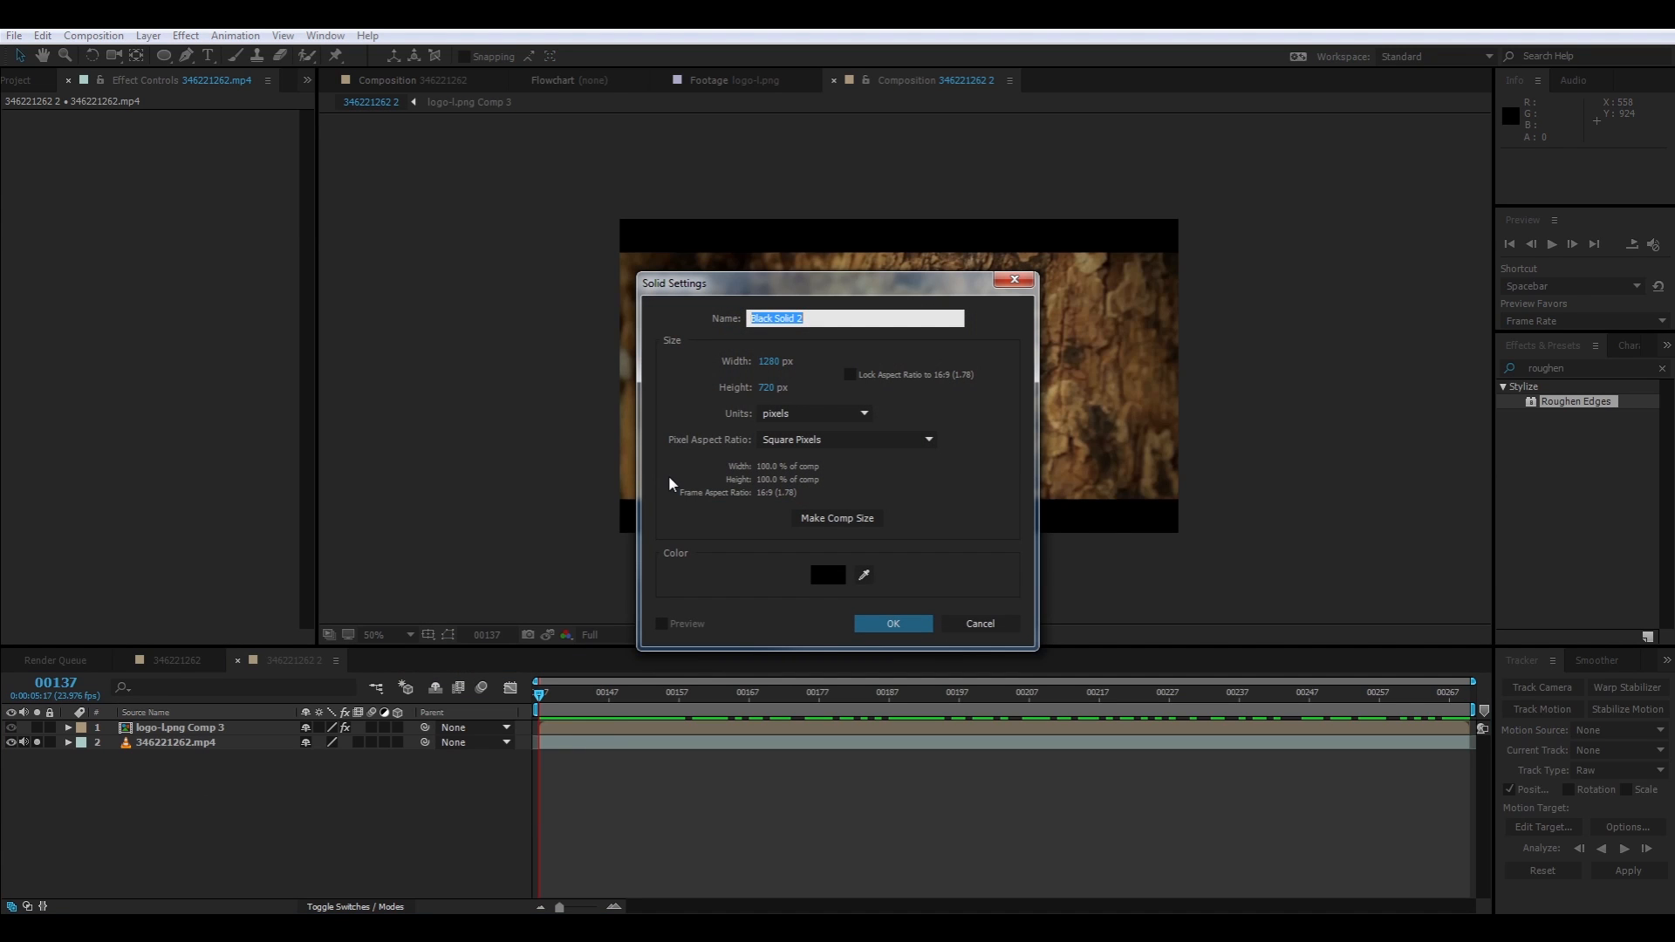
type("Blur Map")
key("Return")
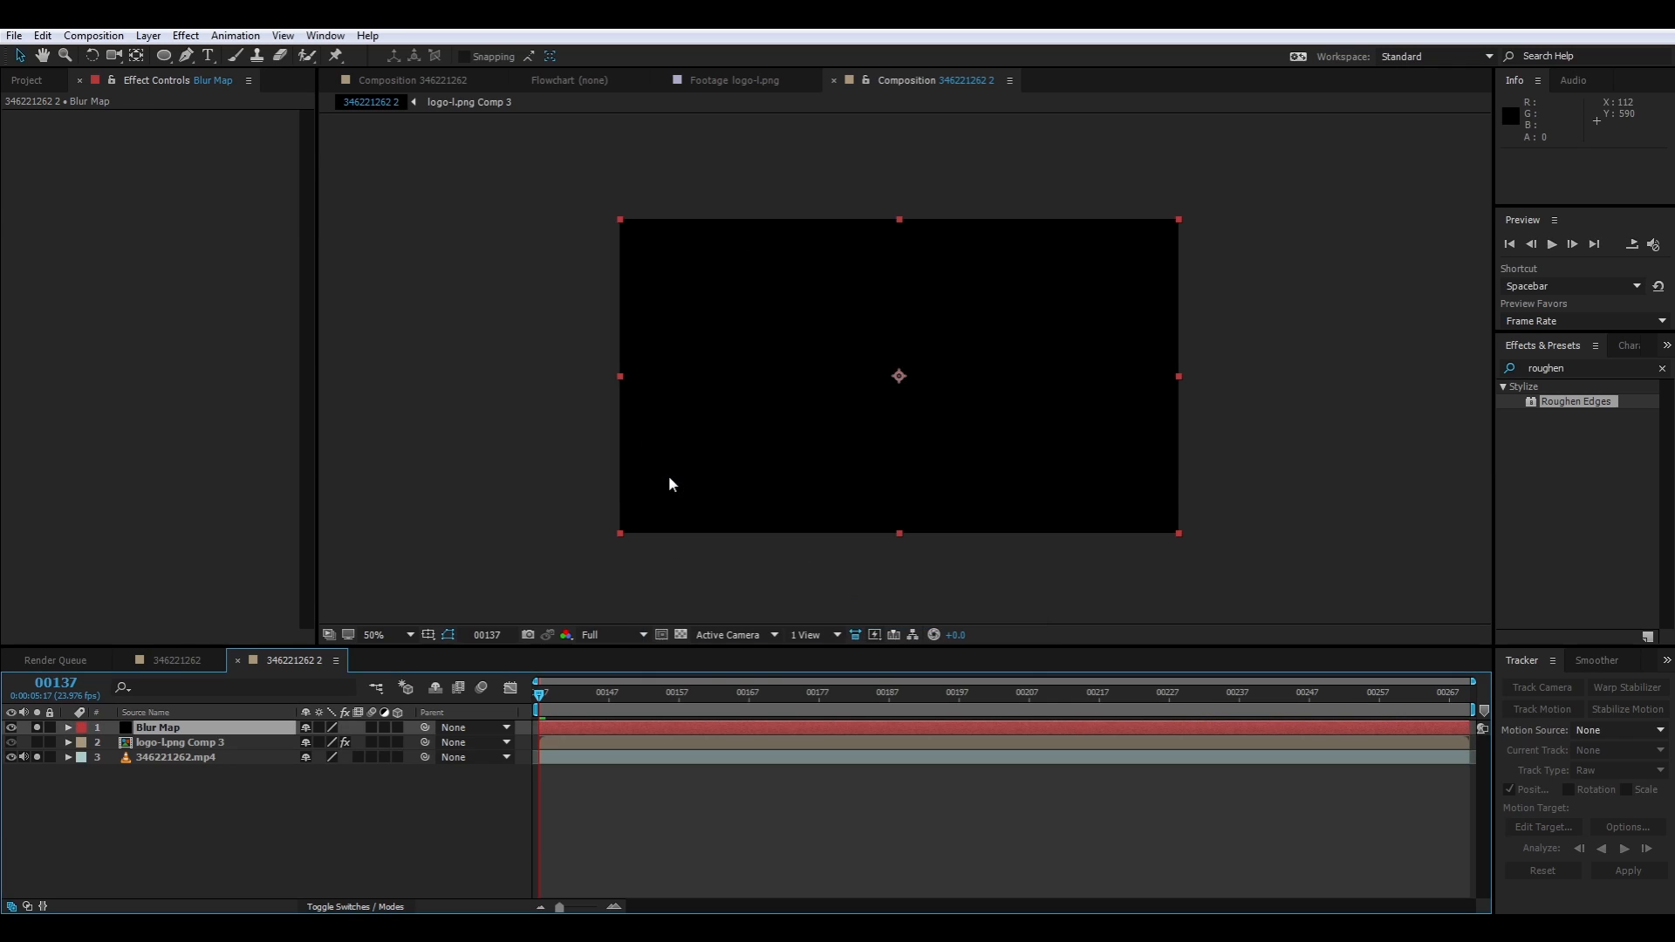
Apply CC Light Sweep to the Blur Map solid with center 628, 366, direction 8°, width about 152 and sweep intensity 250
right_click(159, 215)
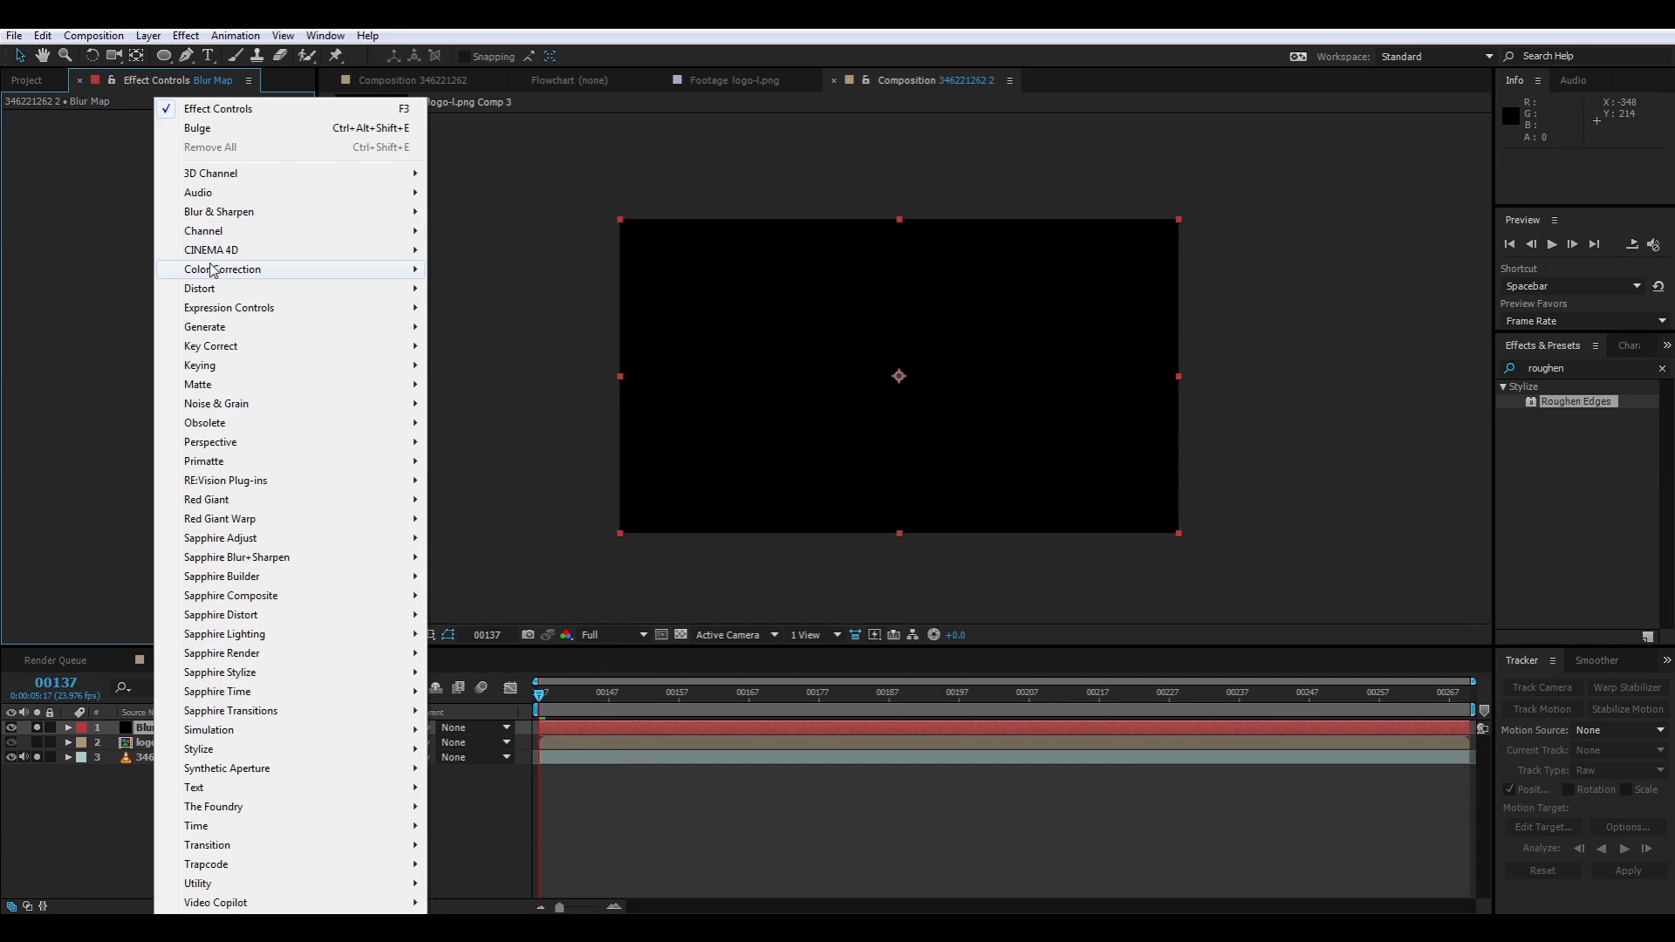
mouse_move(229, 330)
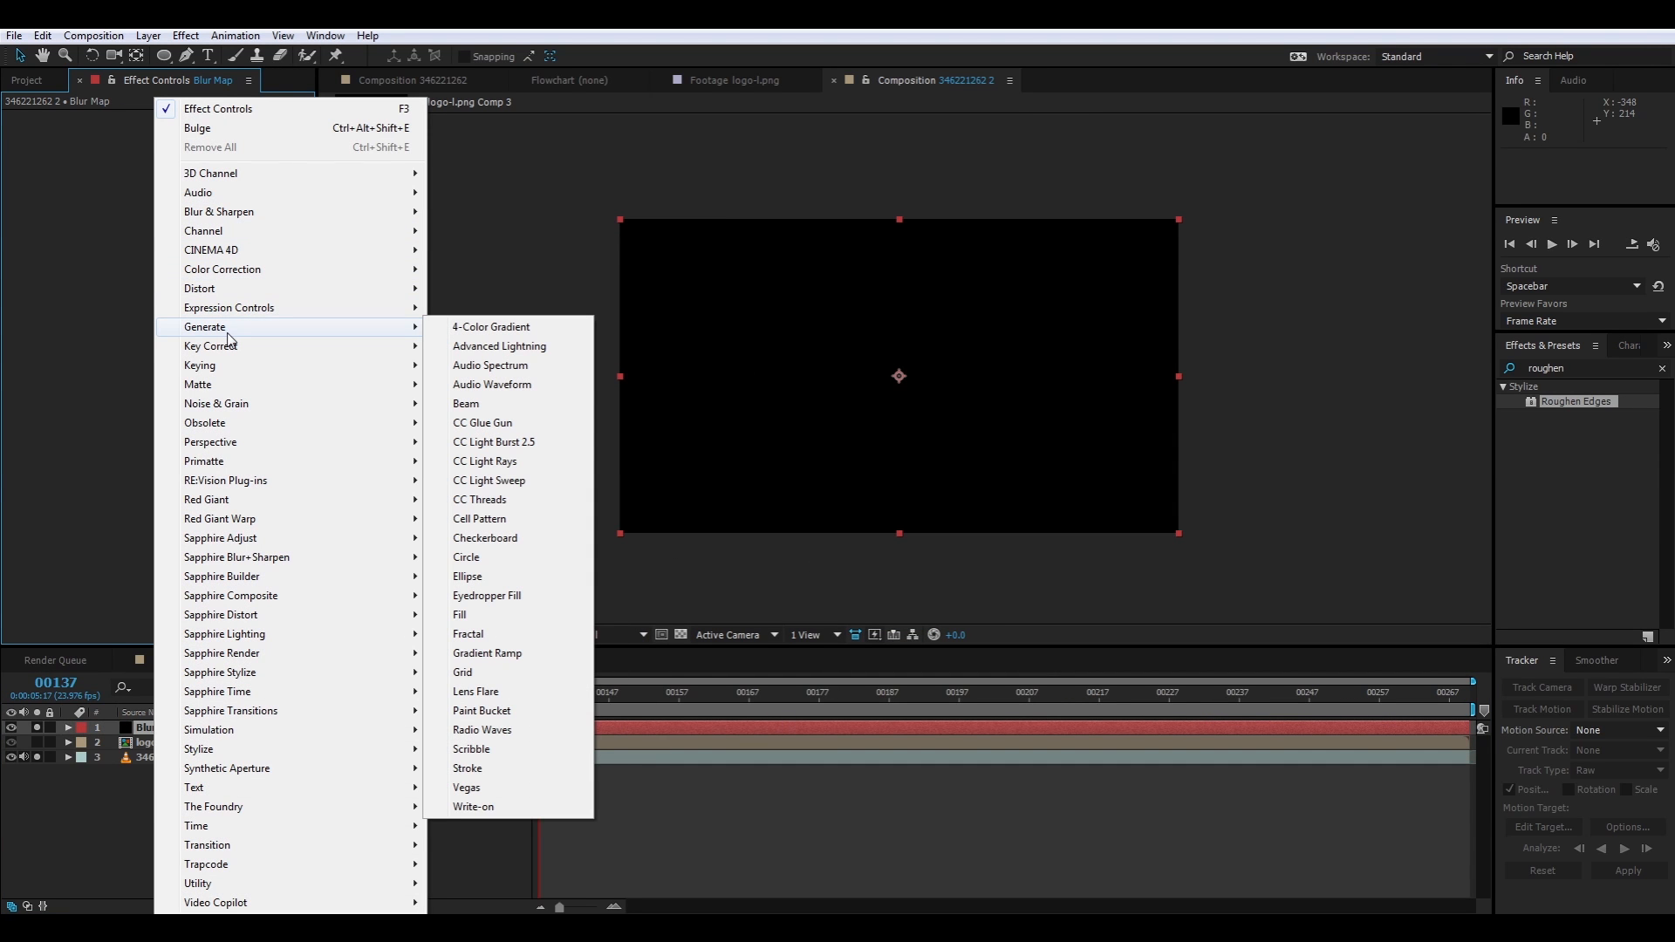
left_click(498, 480)
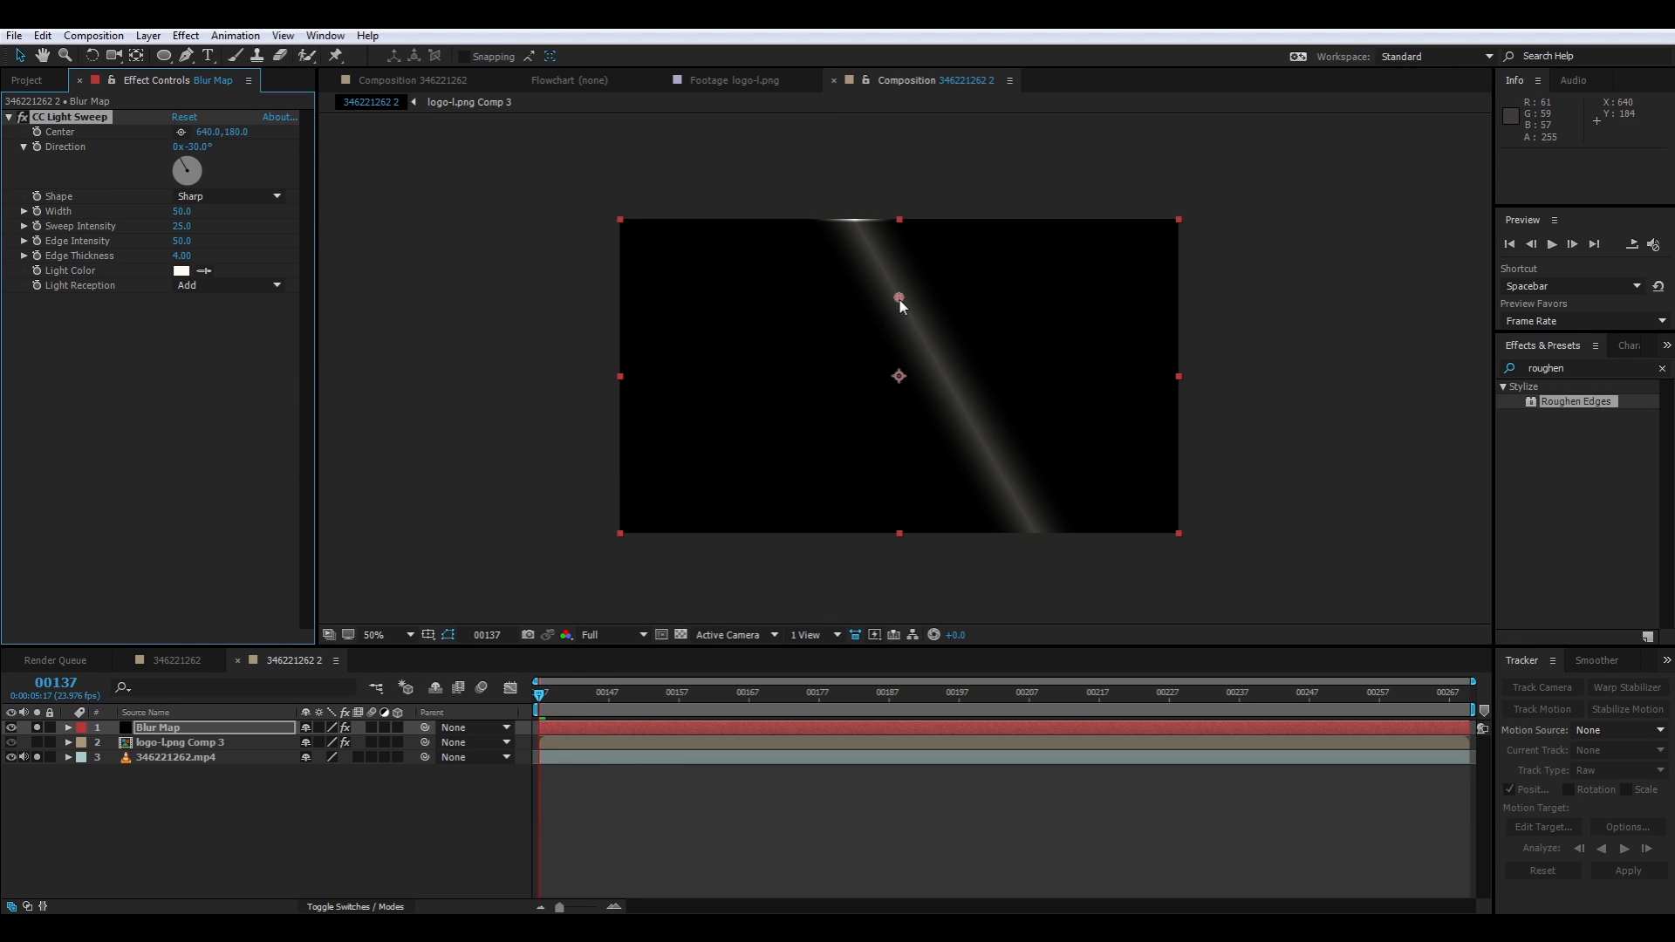
left_click_drag(899, 297, 869, 382)
left_click_drag(177, 179, 416, 259)
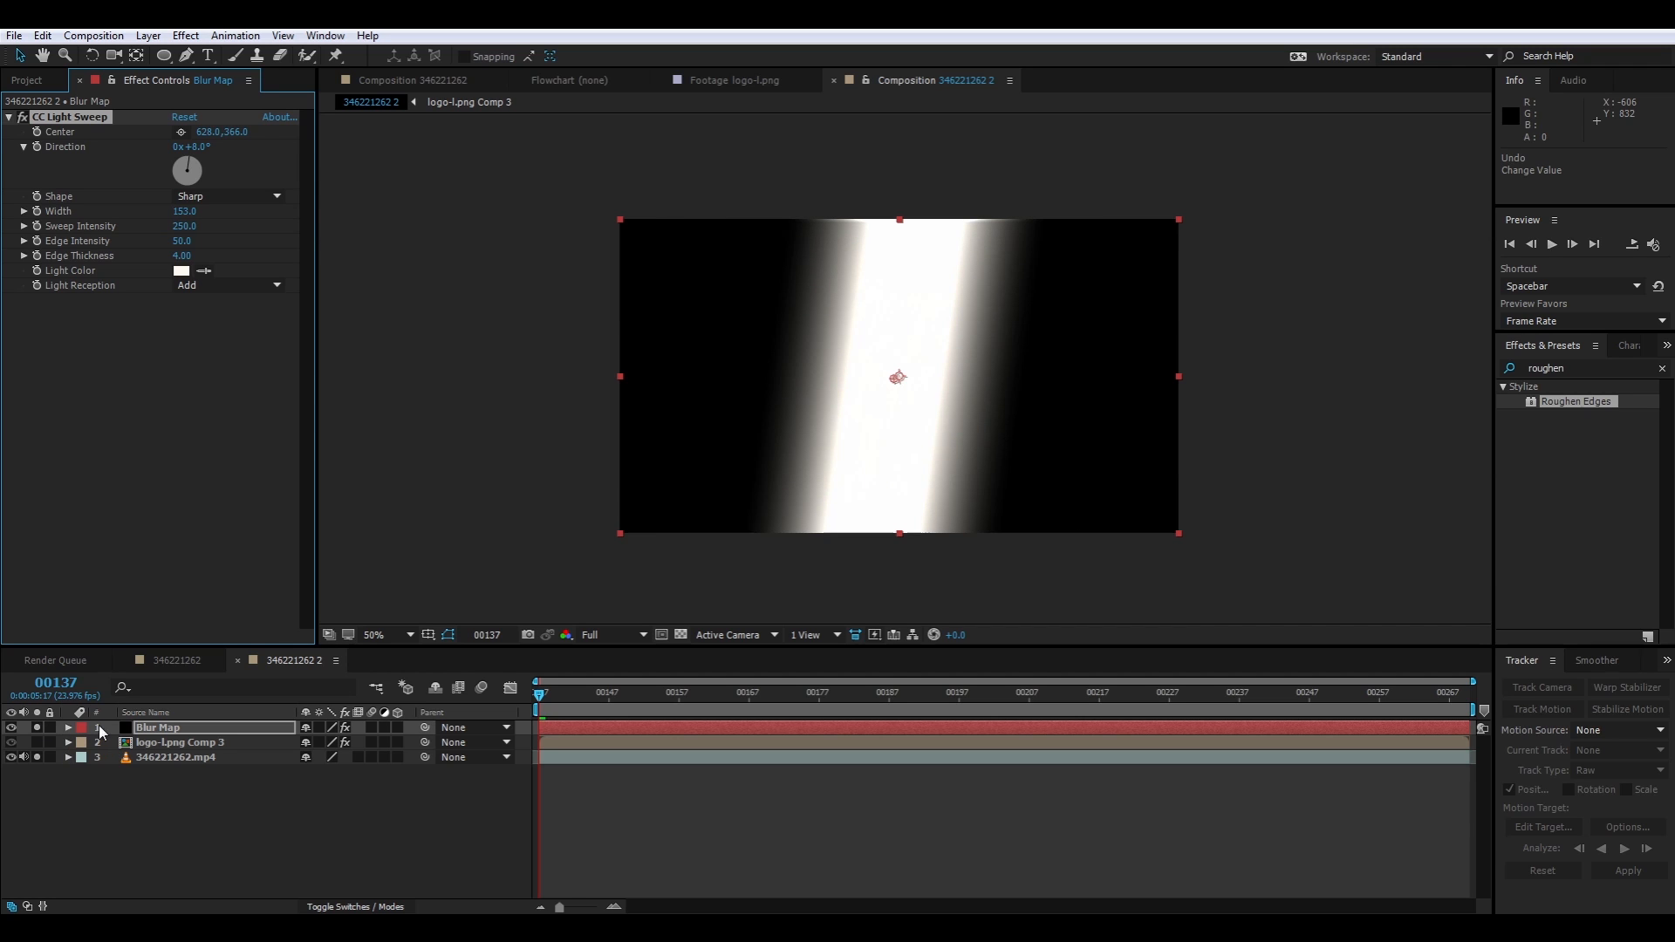
Turn off solo on the footage and Blur Map layers and lower the Blur Map opacity to 9%
left_click(37, 757)
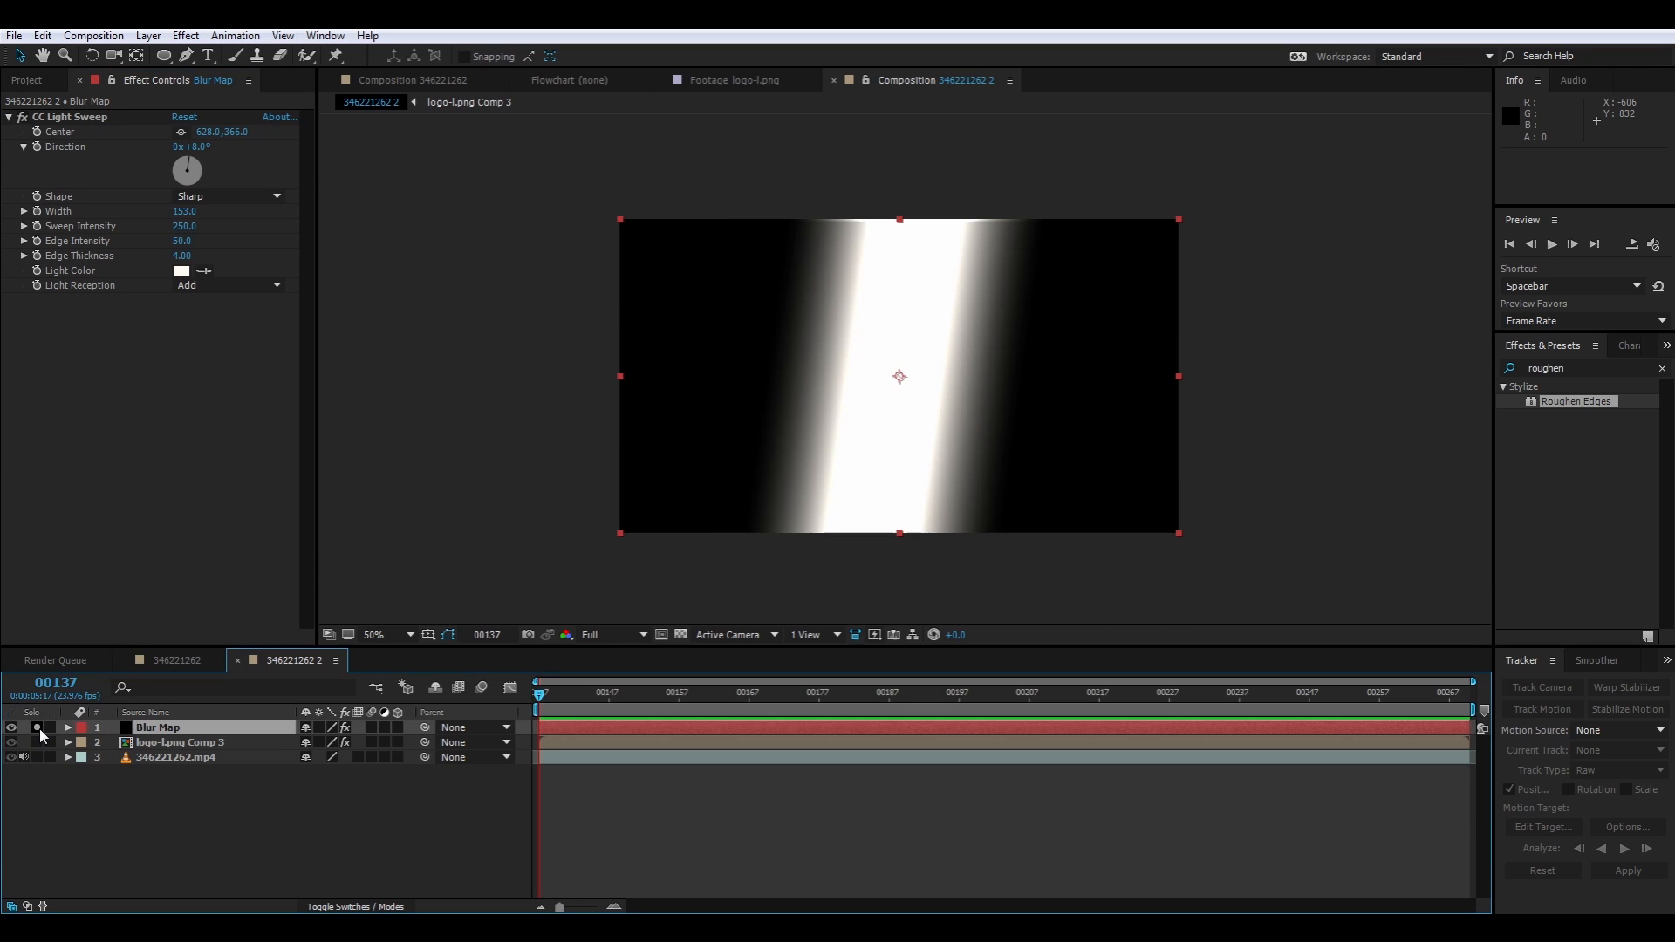
left_click(36, 728)
left_click(150, 729)
key("t")
left_click_drag(303, 744, 235, 757)
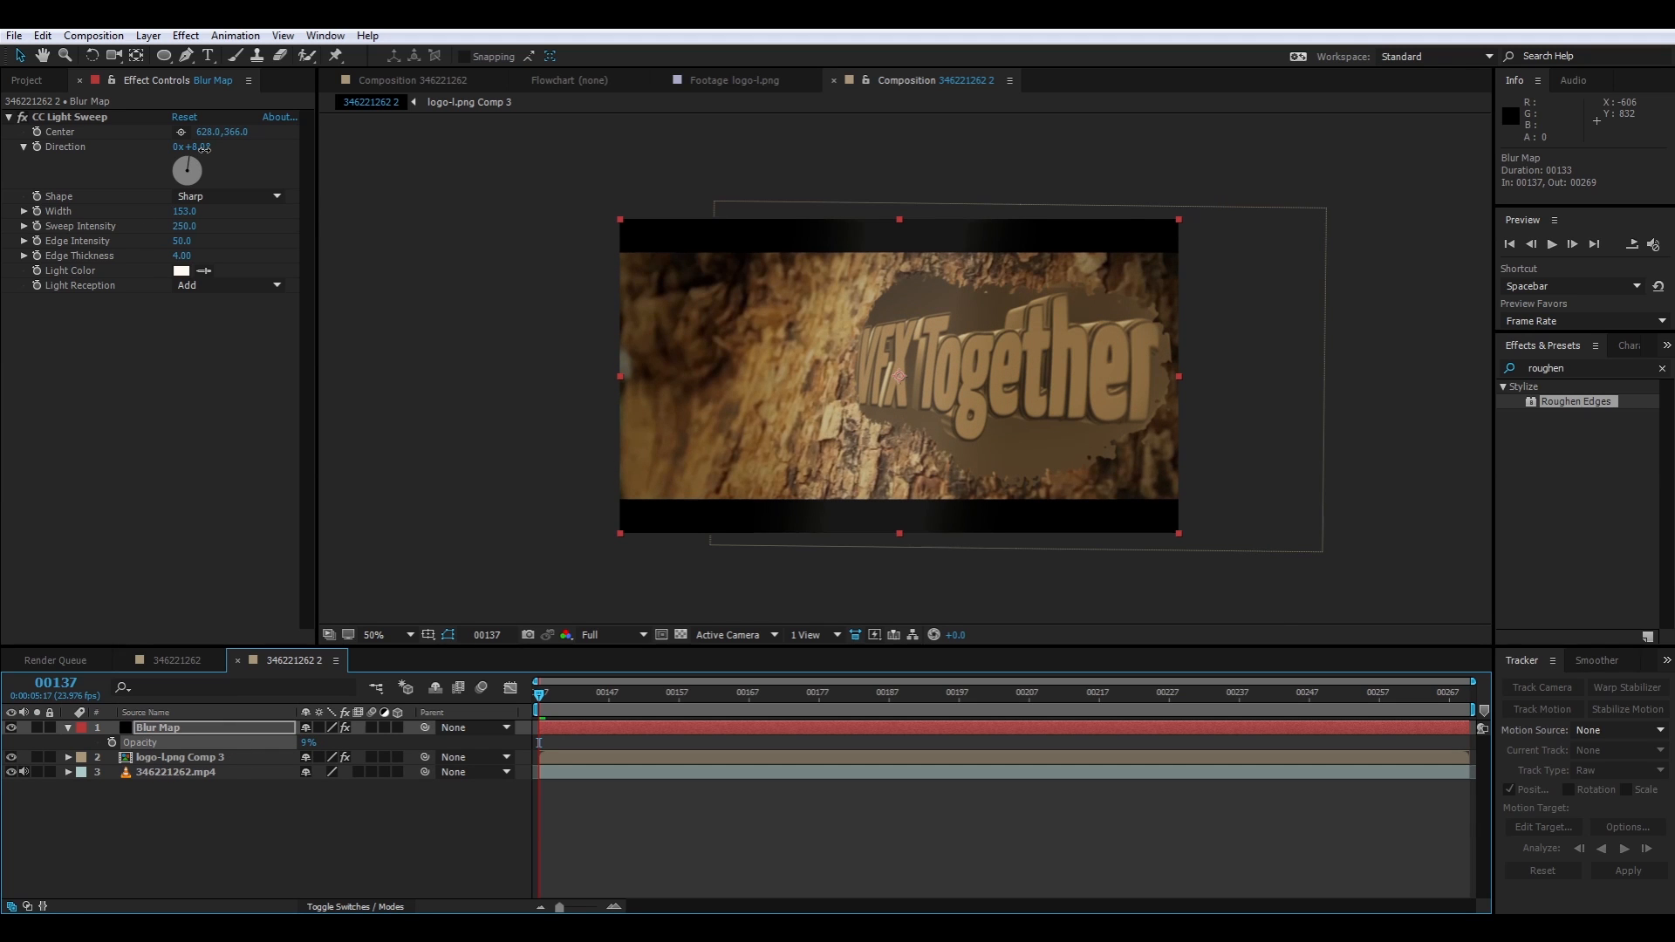
Fit the light sweep to the in-focus bark: direction 15°, width 279 and center 686, 354, with the Blur Map opacity at 19%
left_click_drag(205, 148, 212, 146)
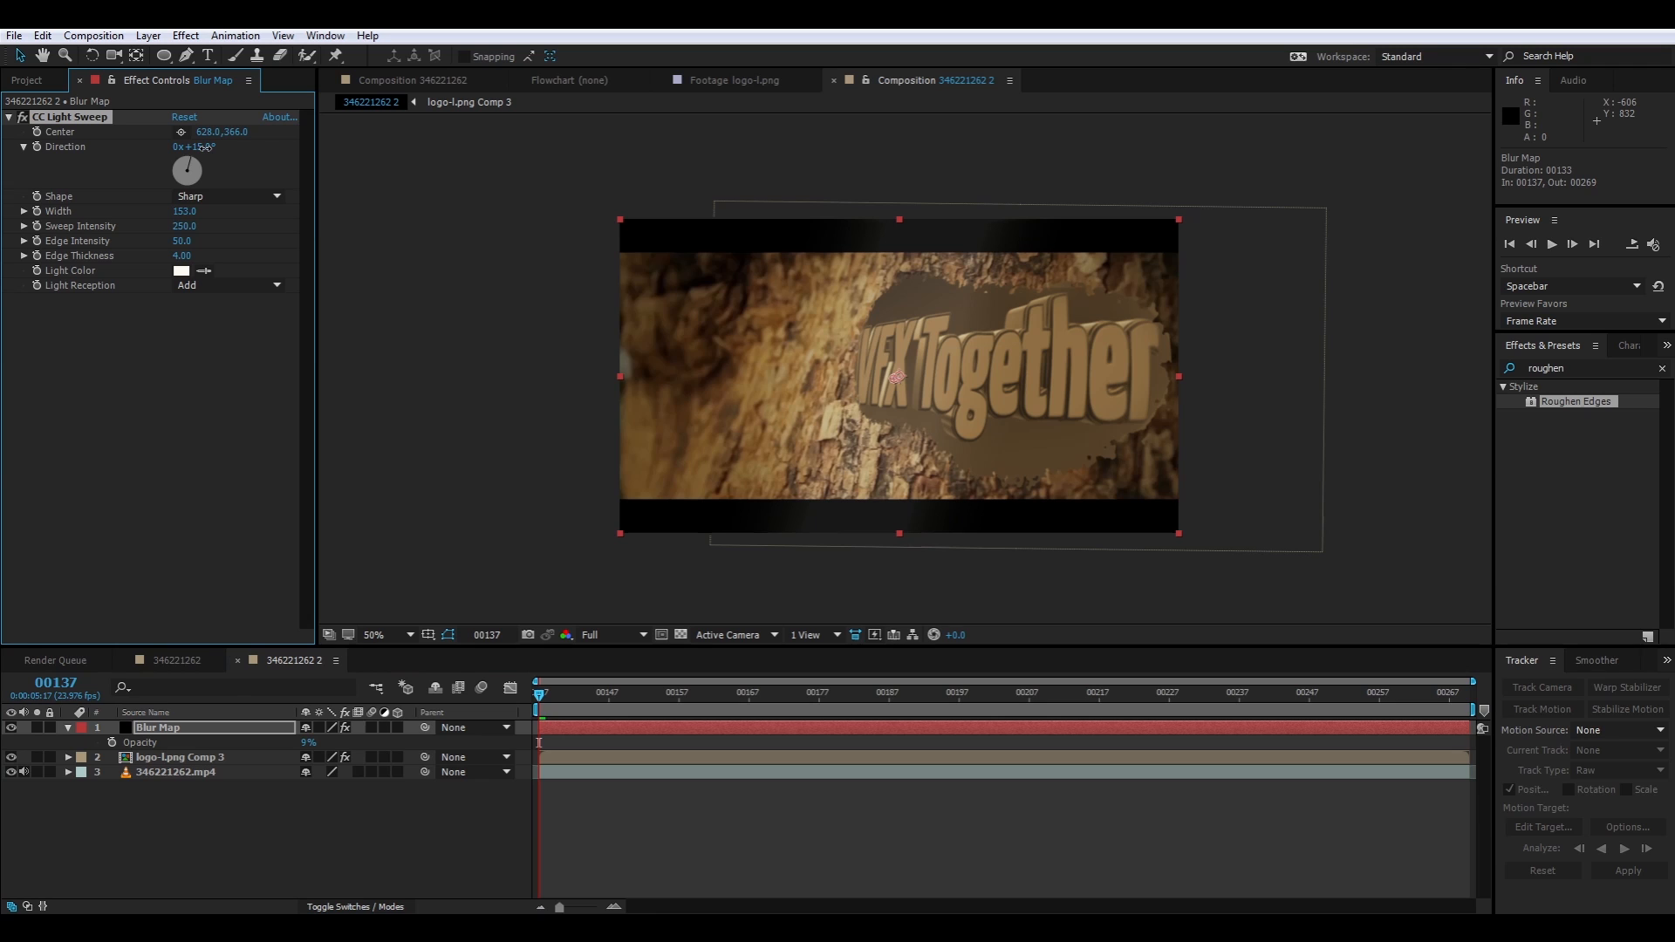
left_click_drag(309, 743, 318, 742)
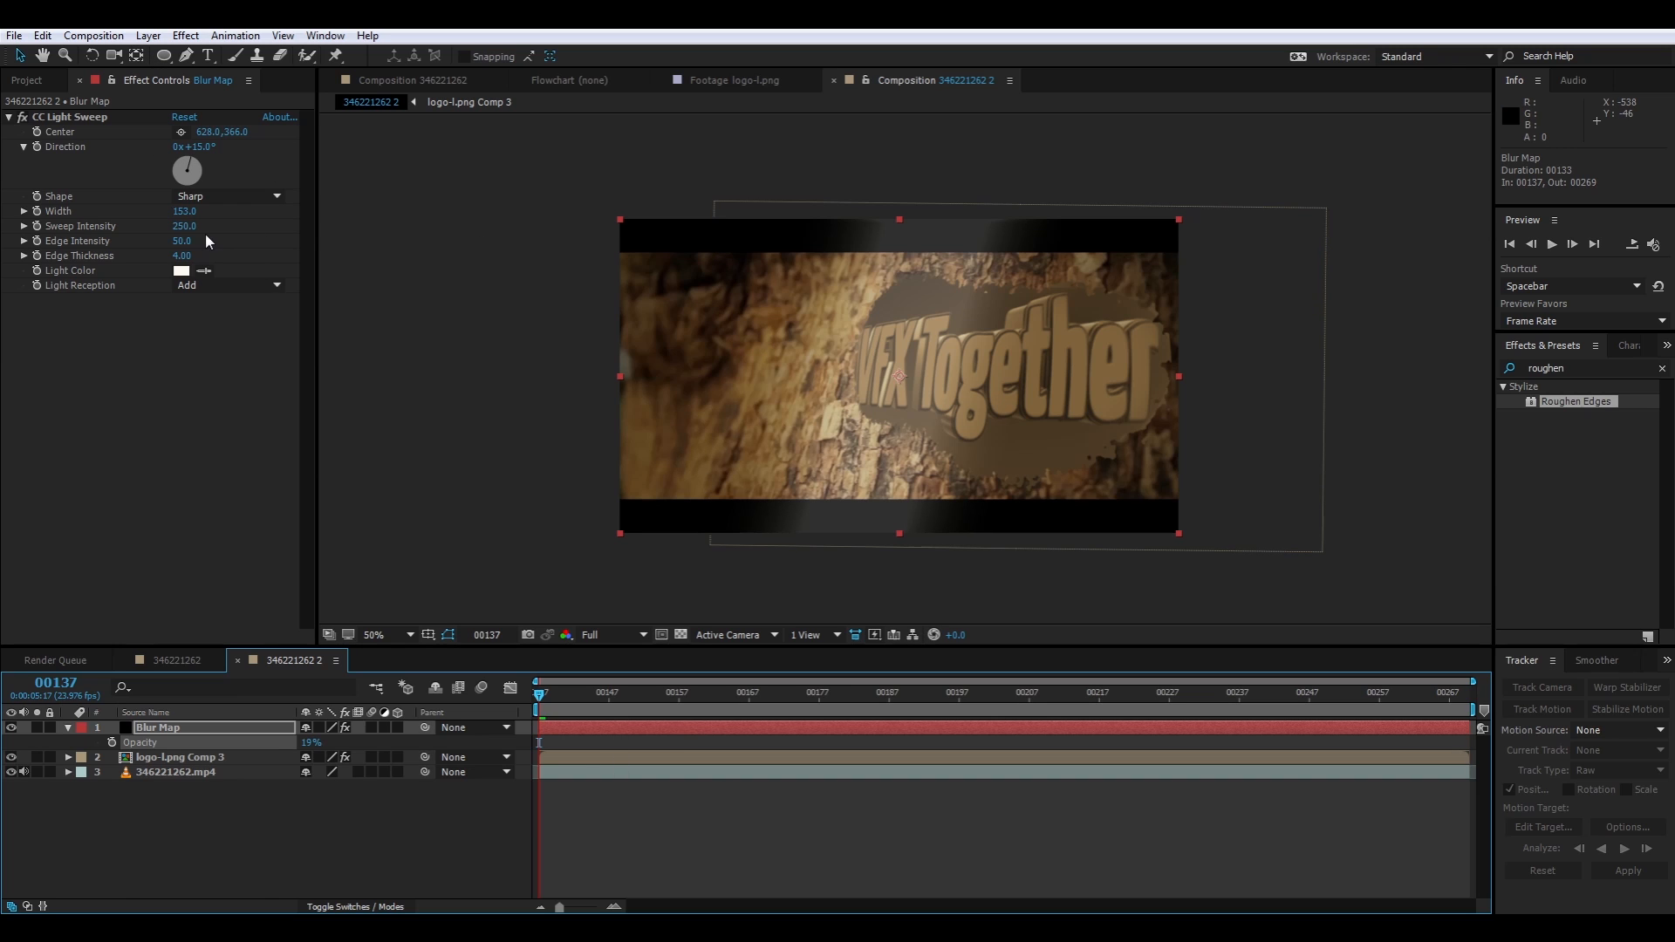
left_click_drag(184, 211, 203, 218)
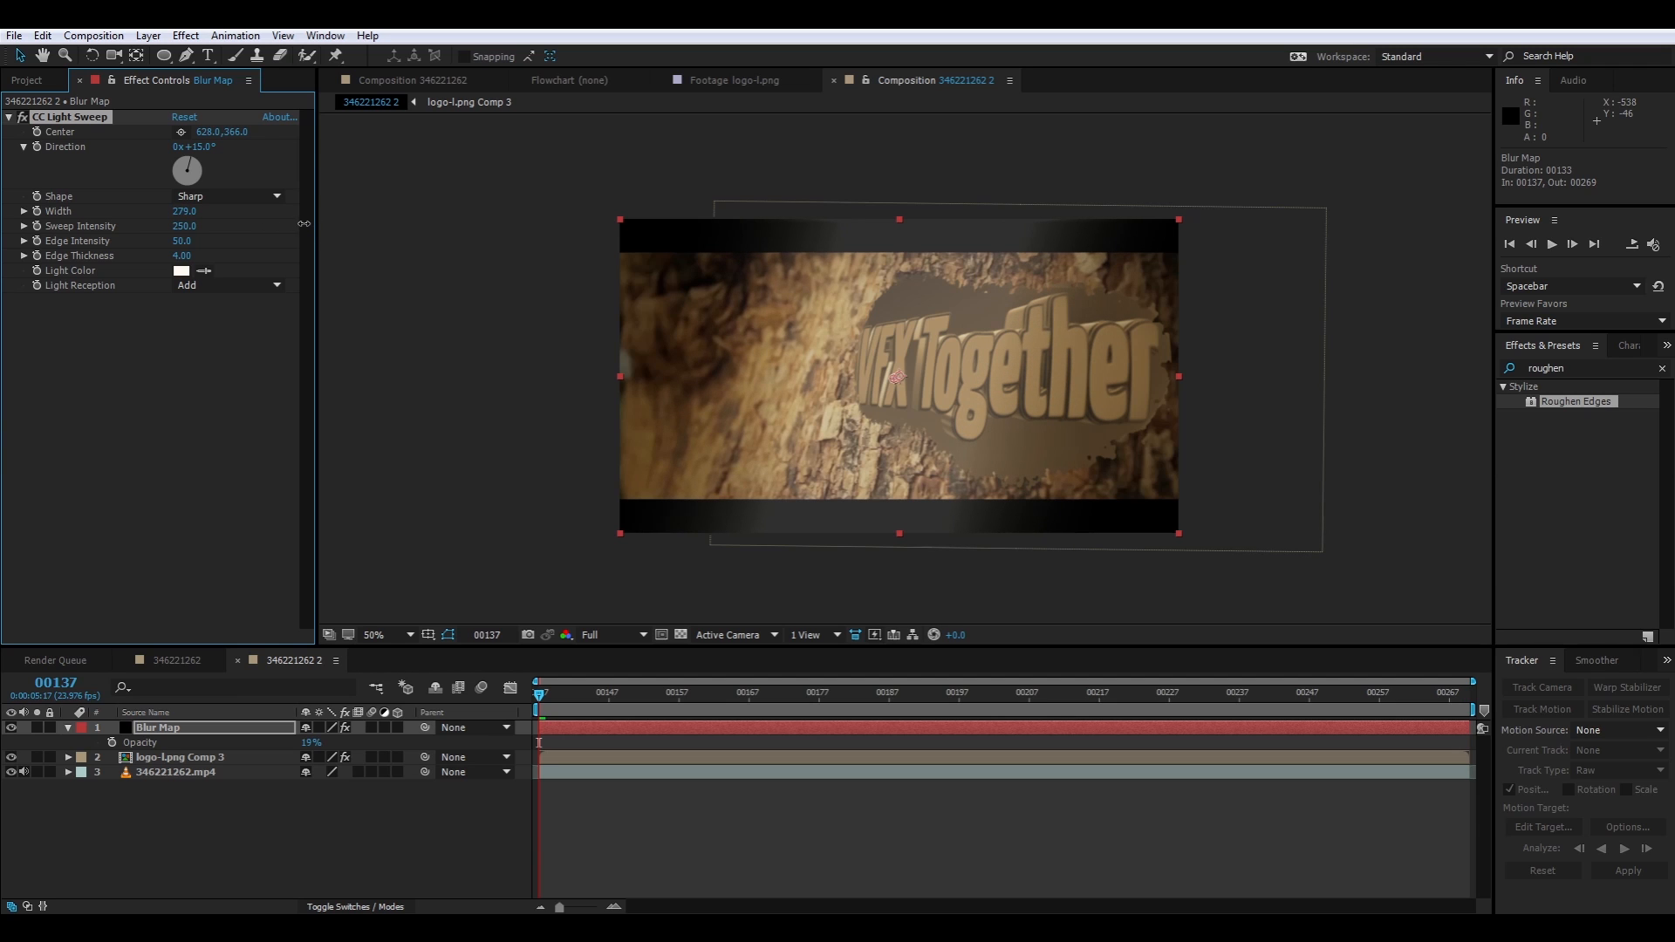
left_click(181, 132)
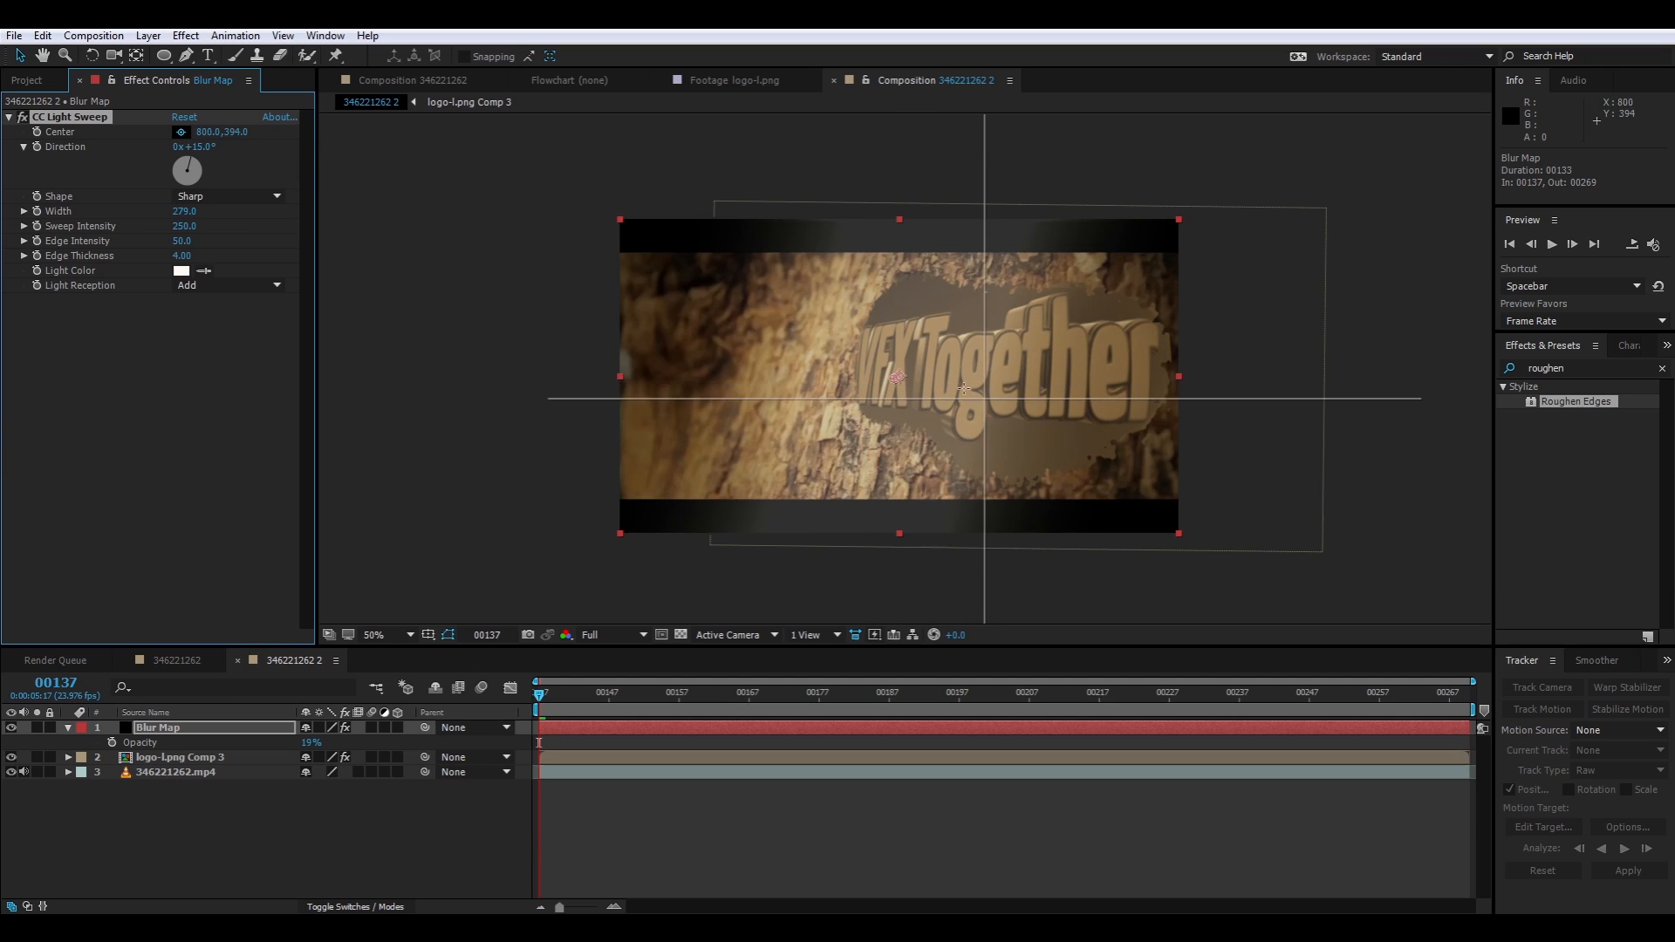
left_click(928, 379)
left_click_drag(929, 382, 921, 379)
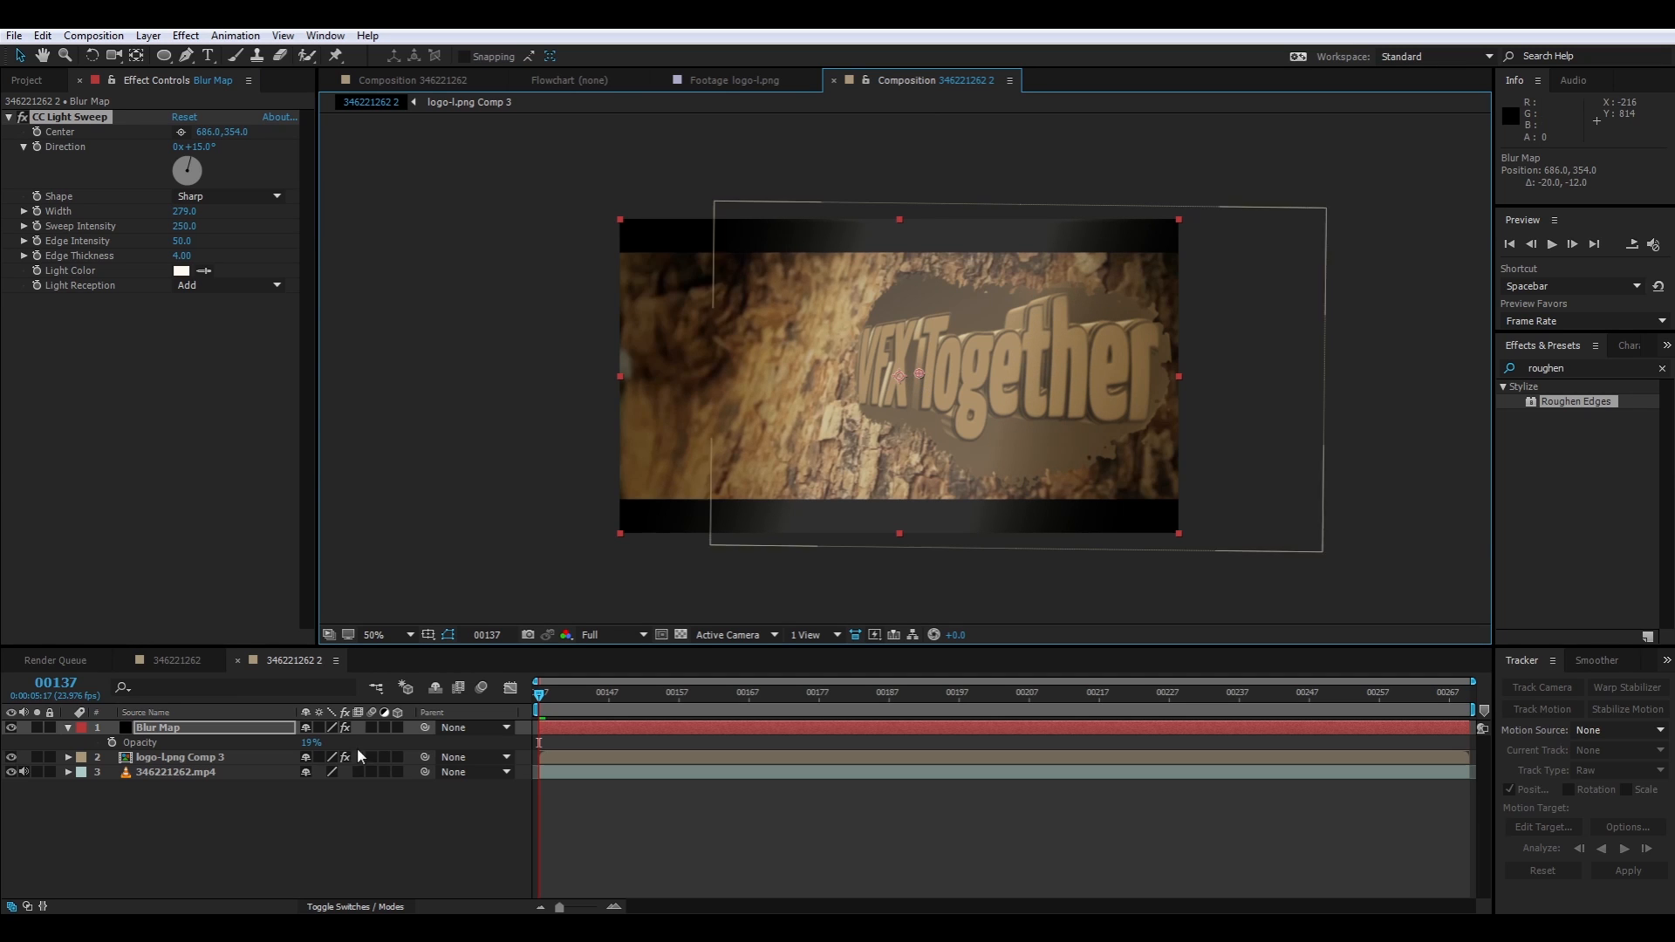
Restore the Blur Map solid's opacity to 100% and show the layers' blending mode and track matte columns
left_click_drag(311, 743, 528, 765)
left_click(355, 906)
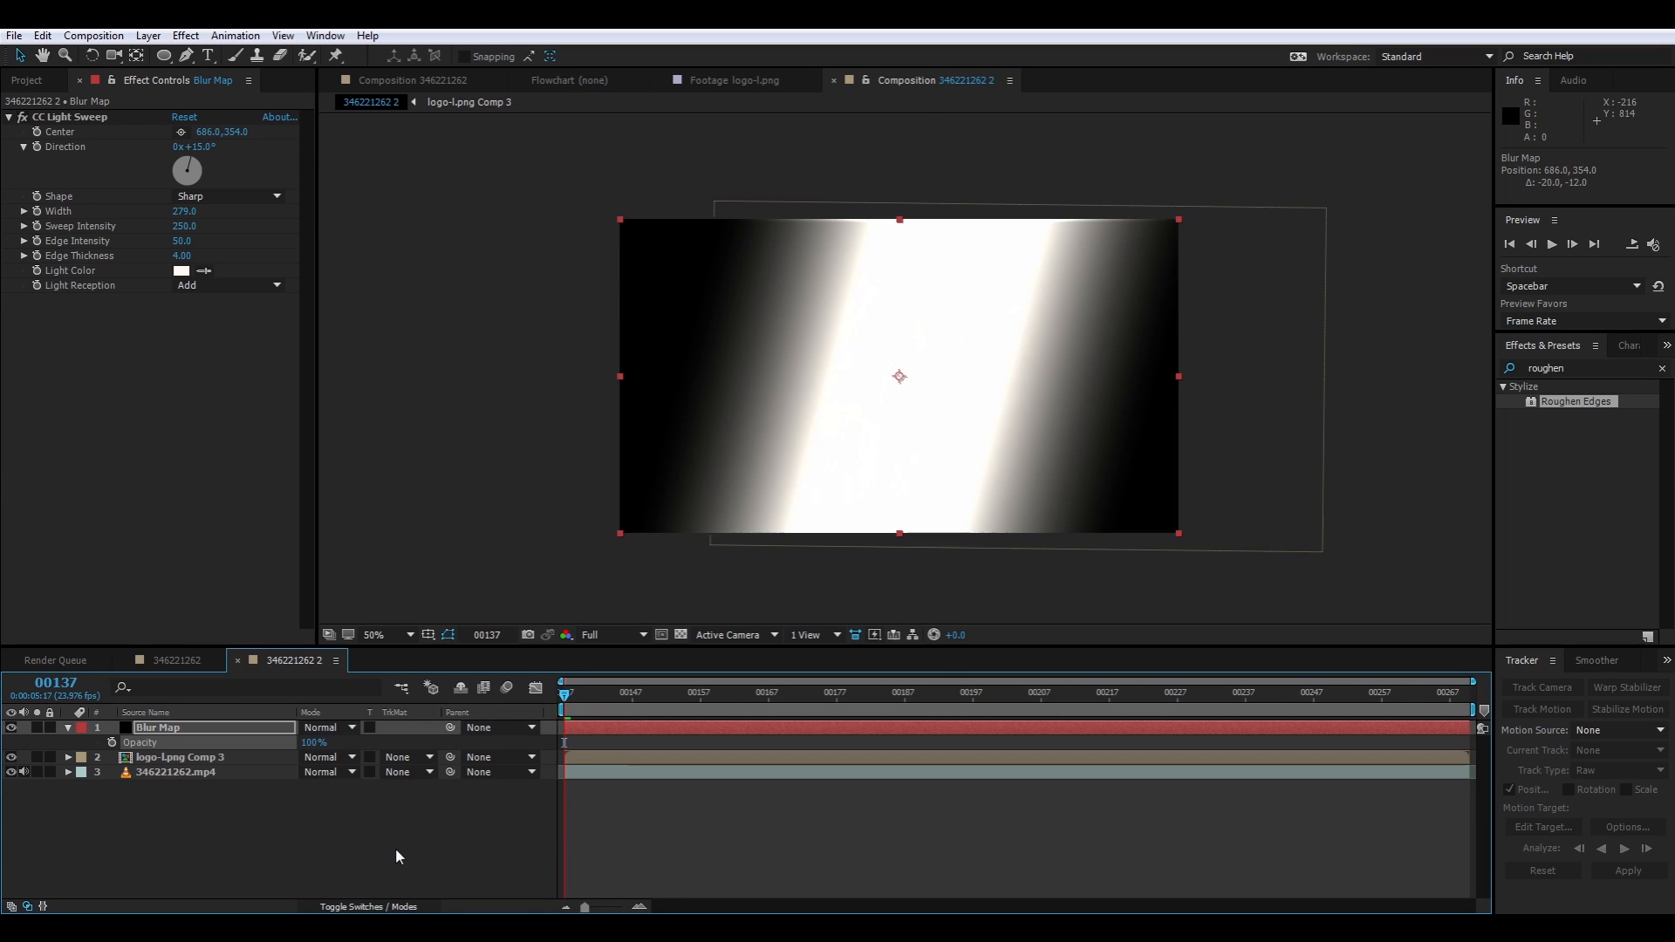
left_click(405, 816)
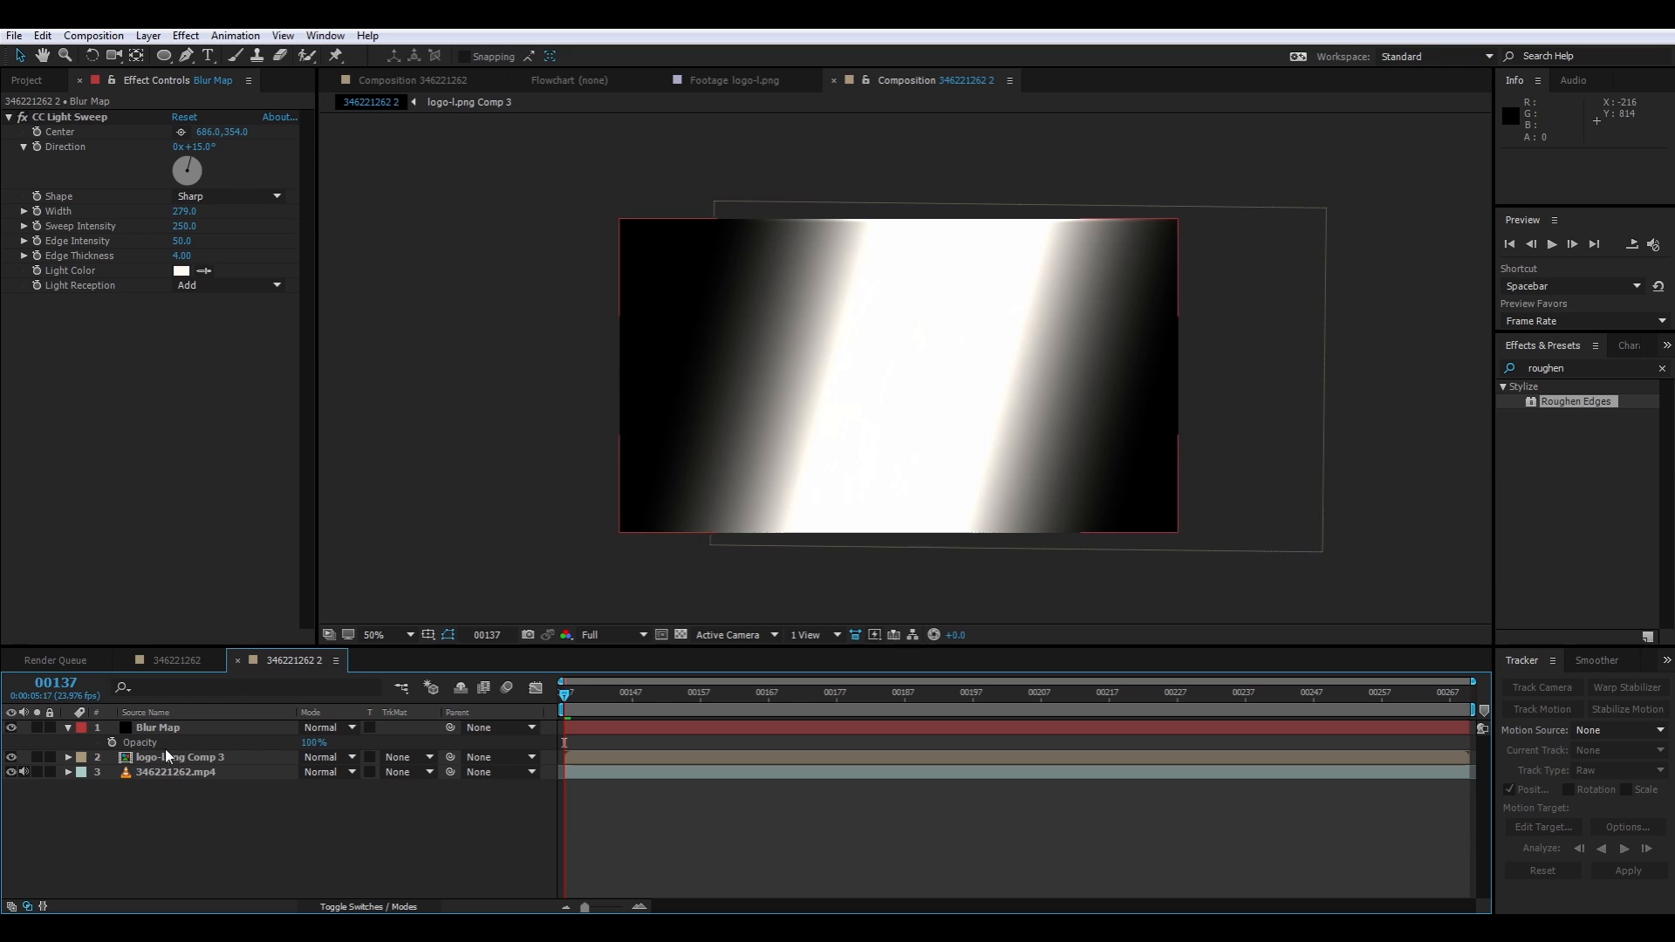
Pre-compose the Blur Map solid as Blur Map Comp 1, moving all attributes and fitting its duration, and hide the resulting layer
left_click(213, 739)
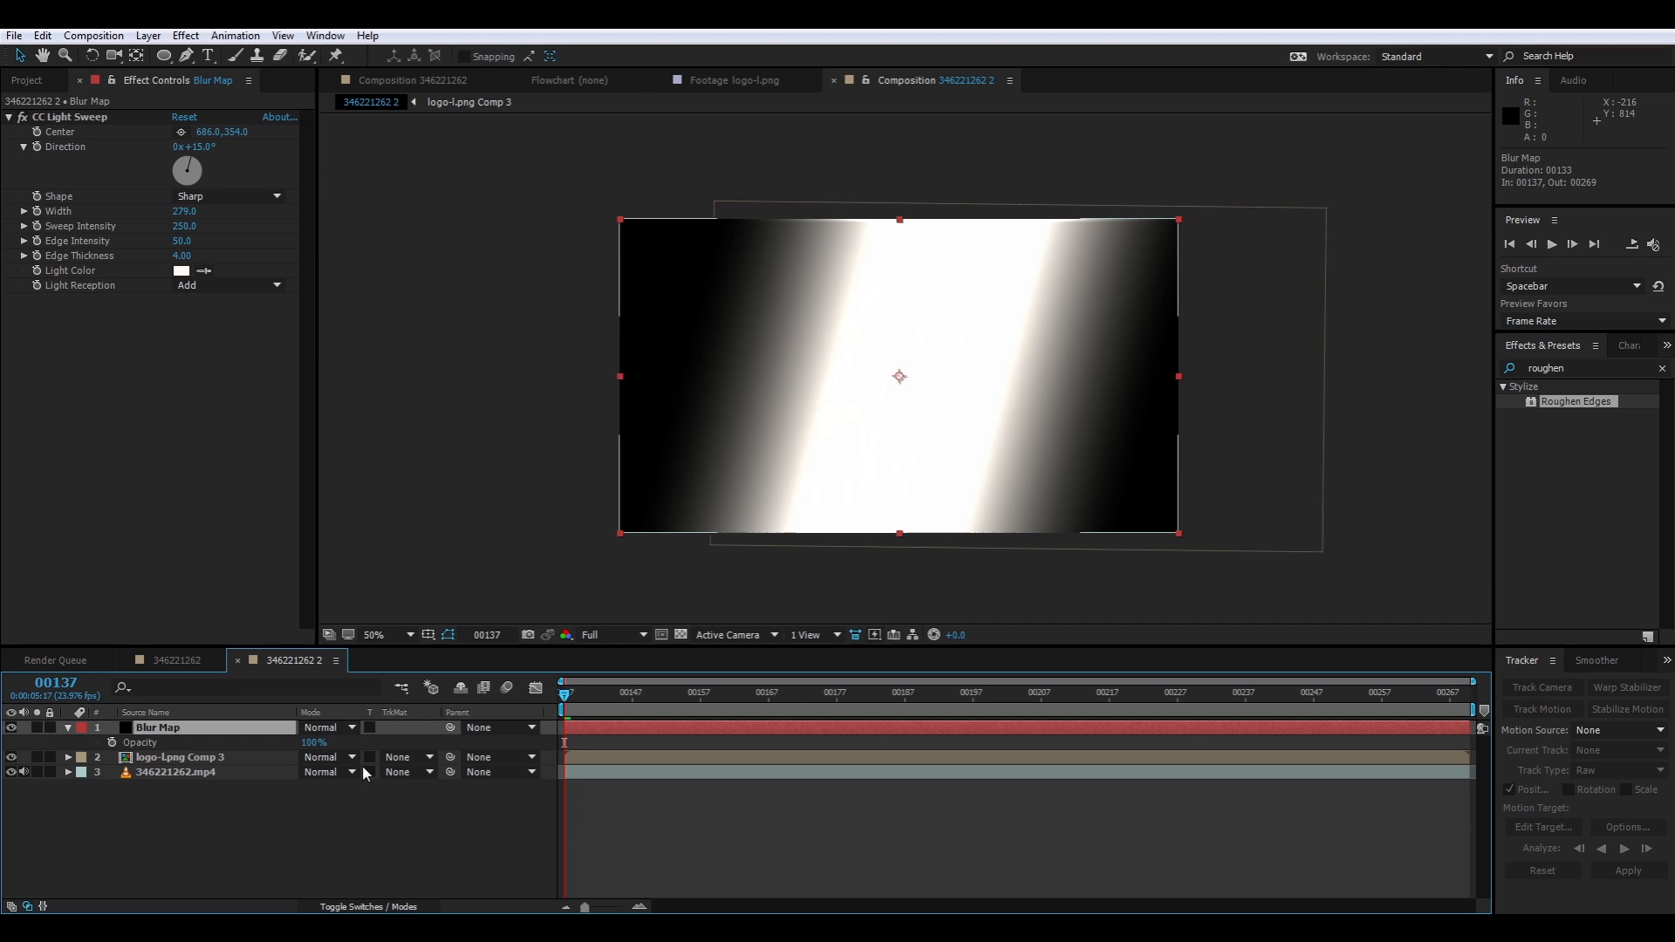
key("ctrl+shift+c")
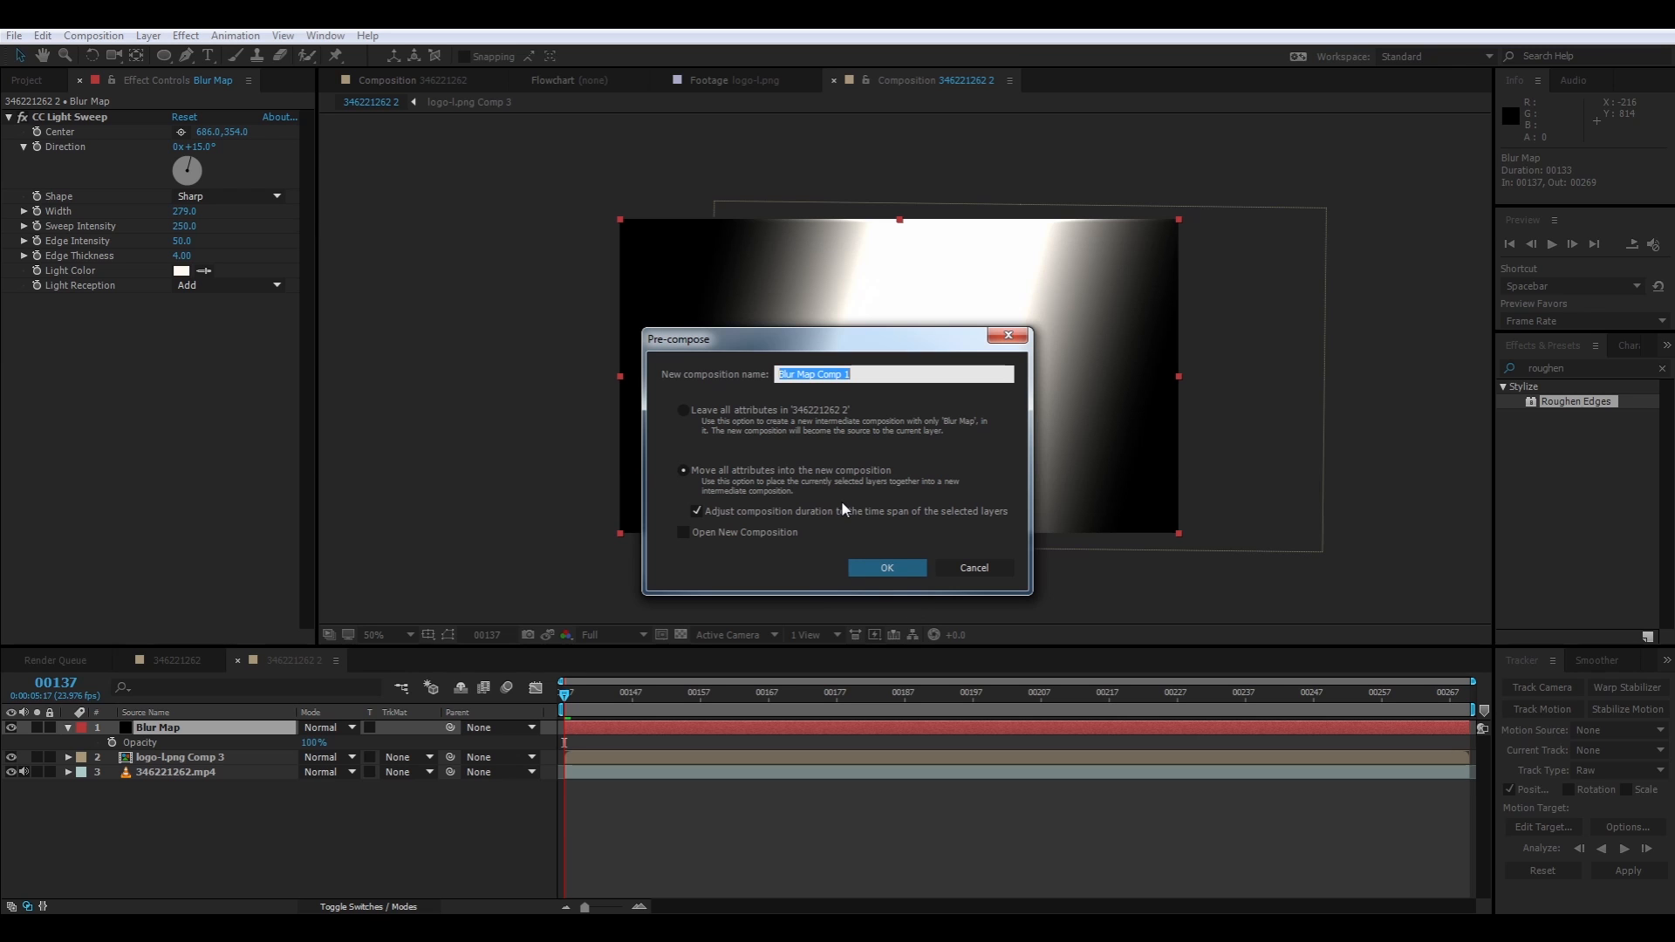
key("Return")
left_click(10, 727)
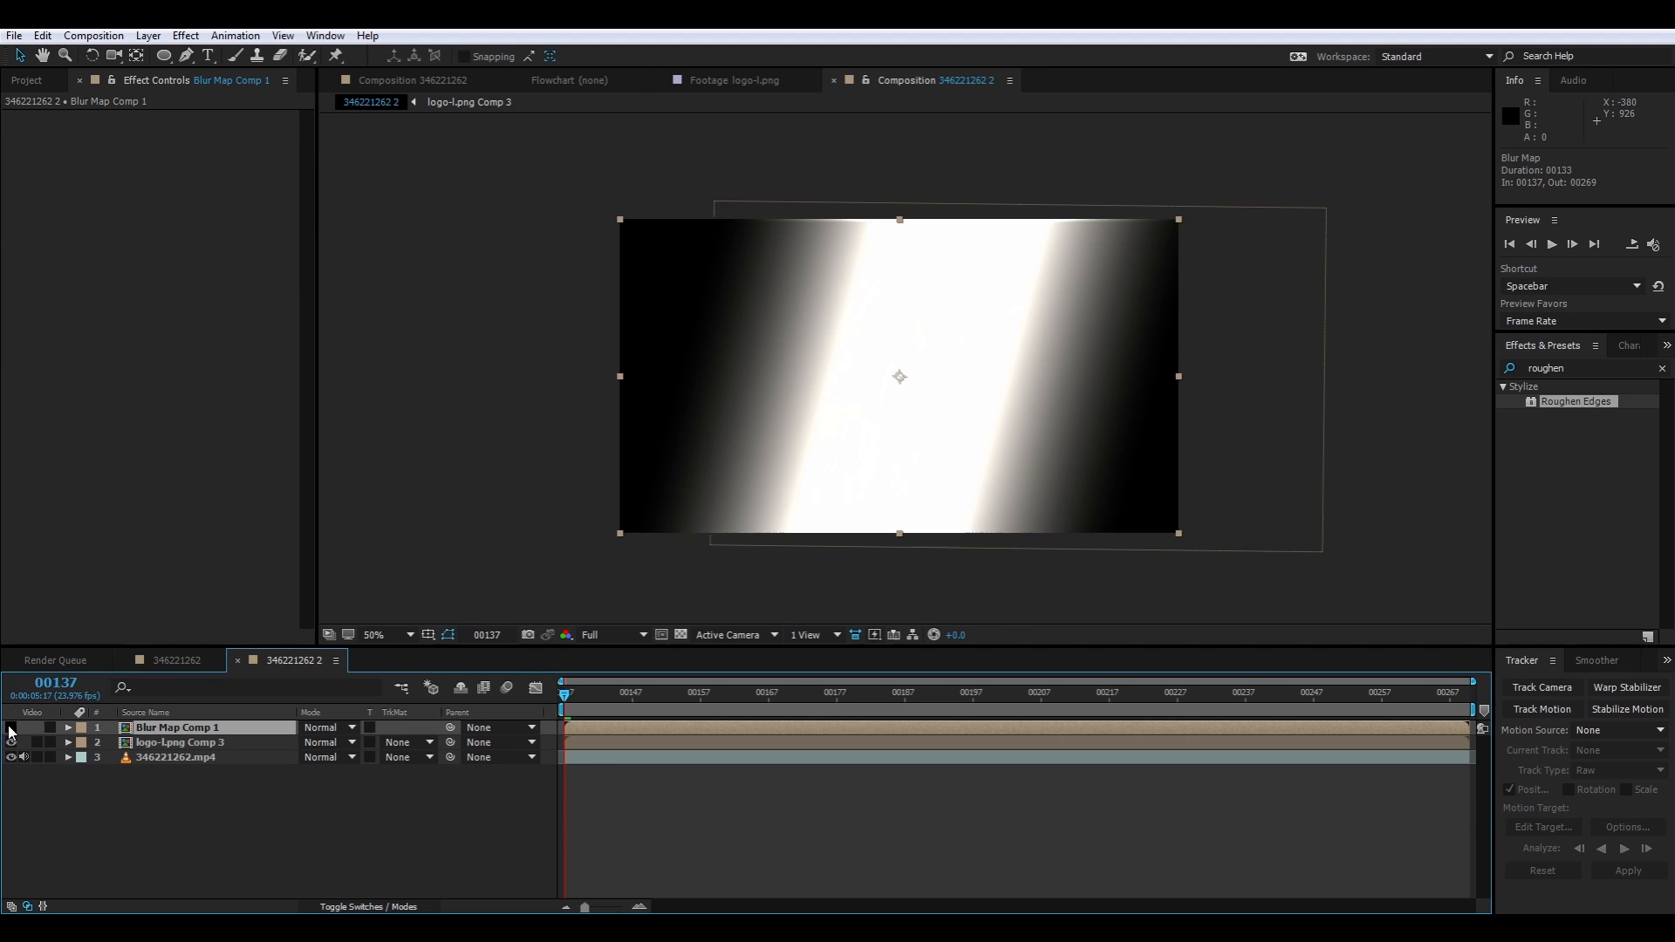
left_click(532, 812)
left_click(179, 728)
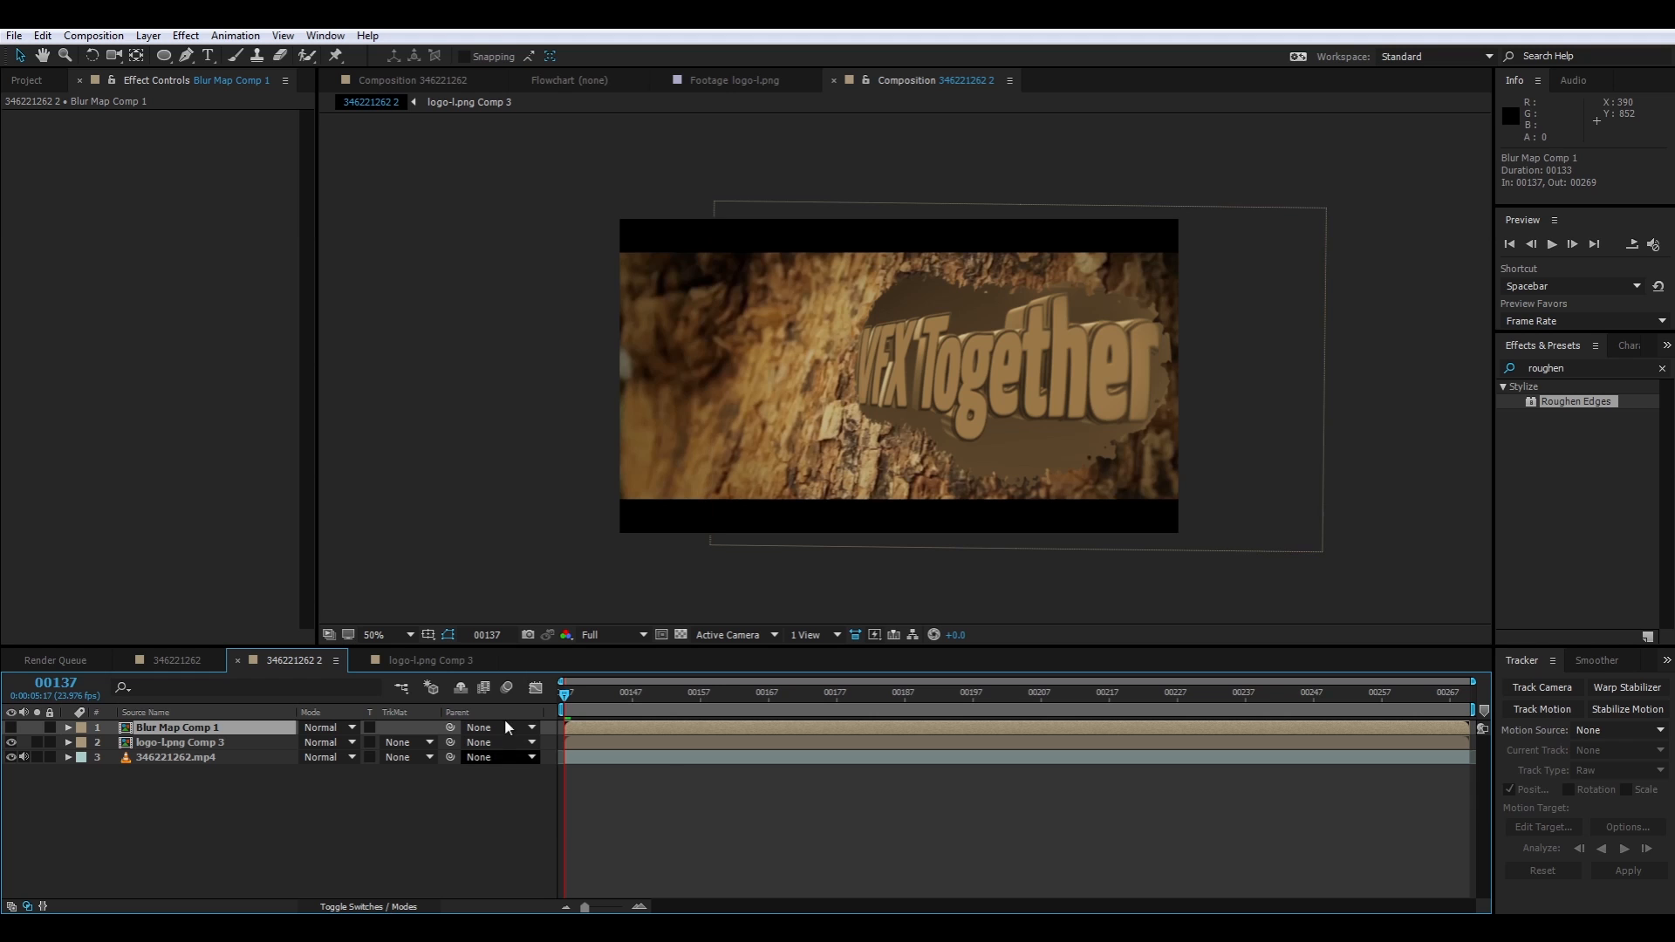
Start a position motion track on 346221262.mp4 at frame 137, placing an enlarged track point on the bark detail below the ant
left_click_drag(572, 698, 925, 698)
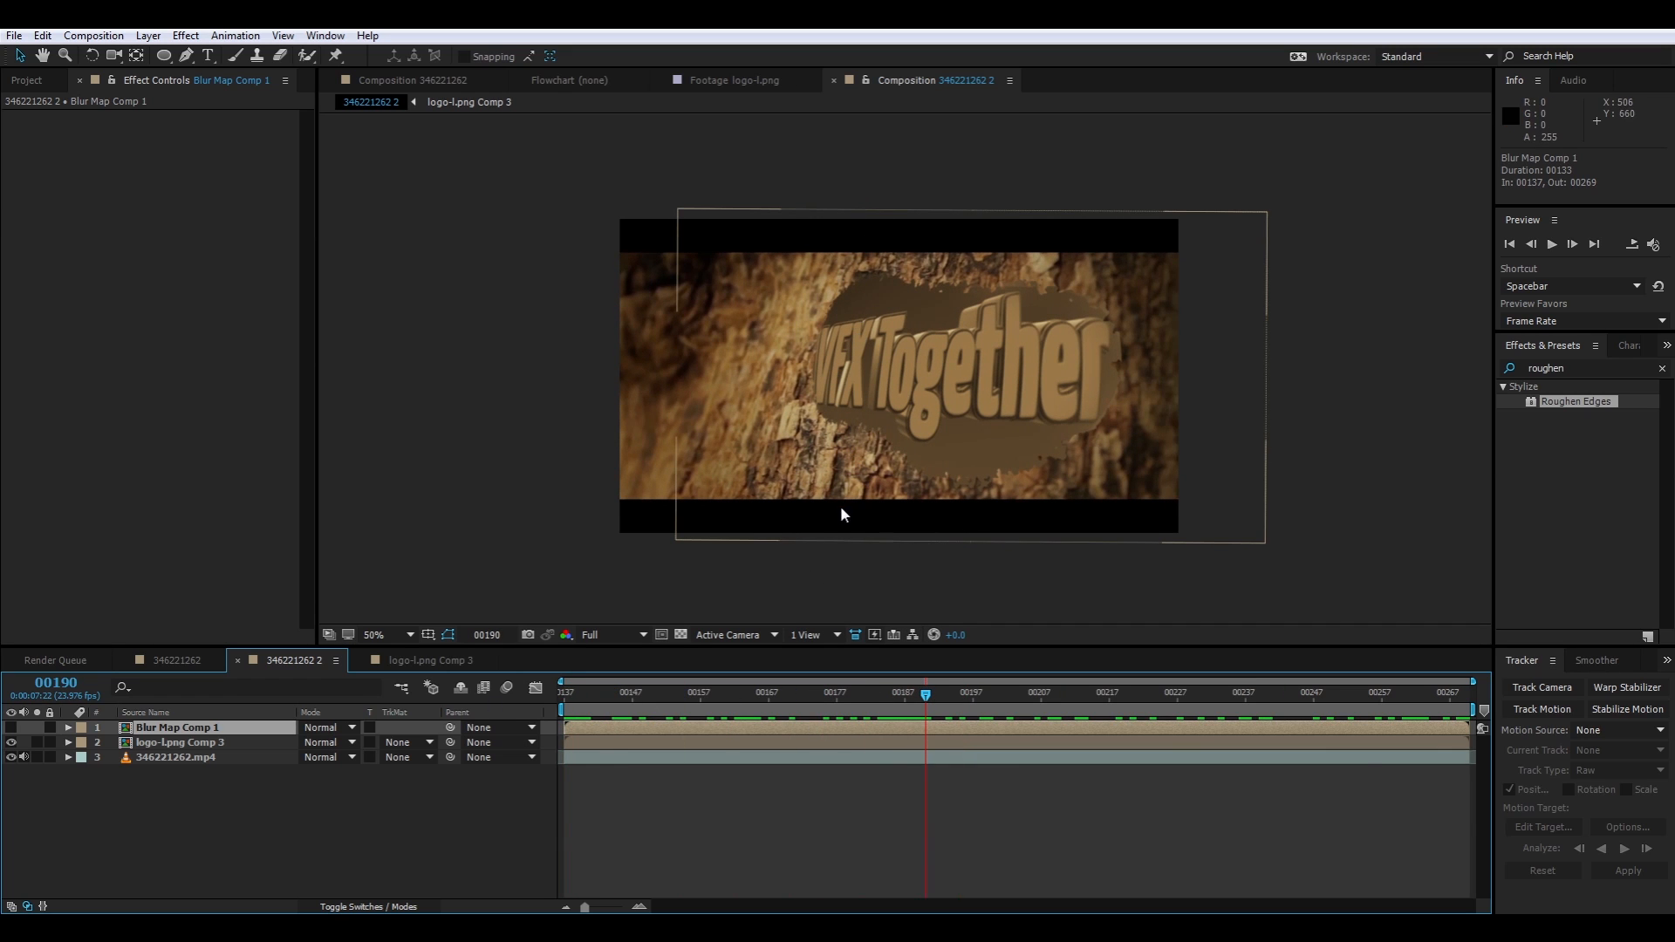
left_click_drag(924, 700, 220, 765)
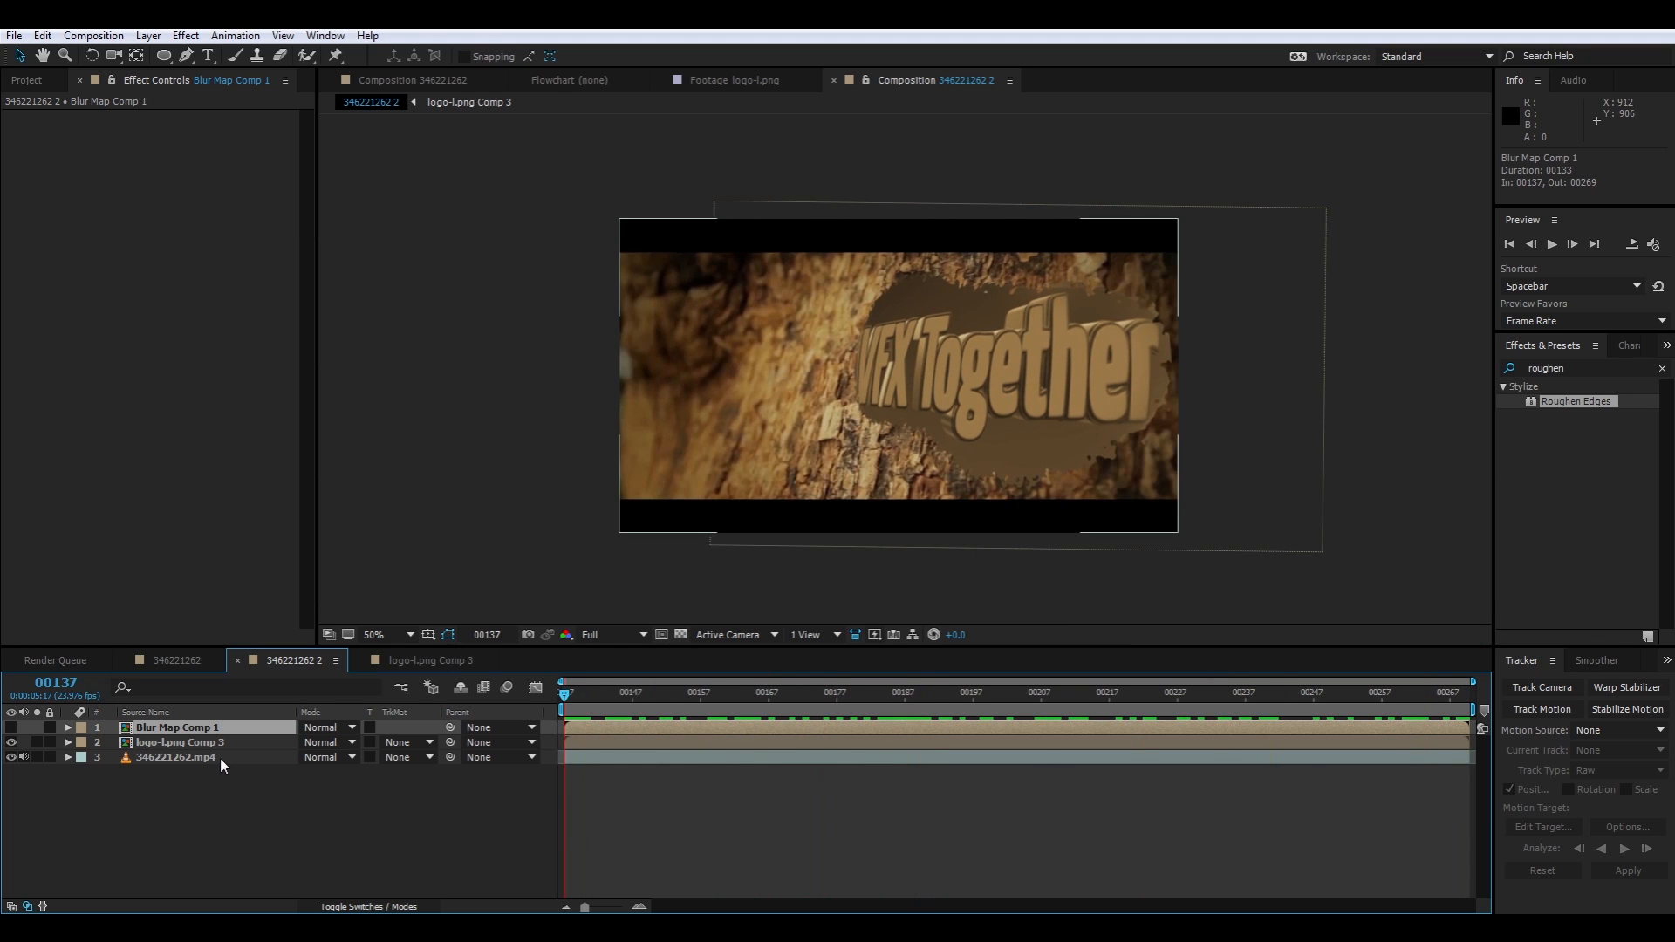
left_click(220, 765)
right_click(201, 757)
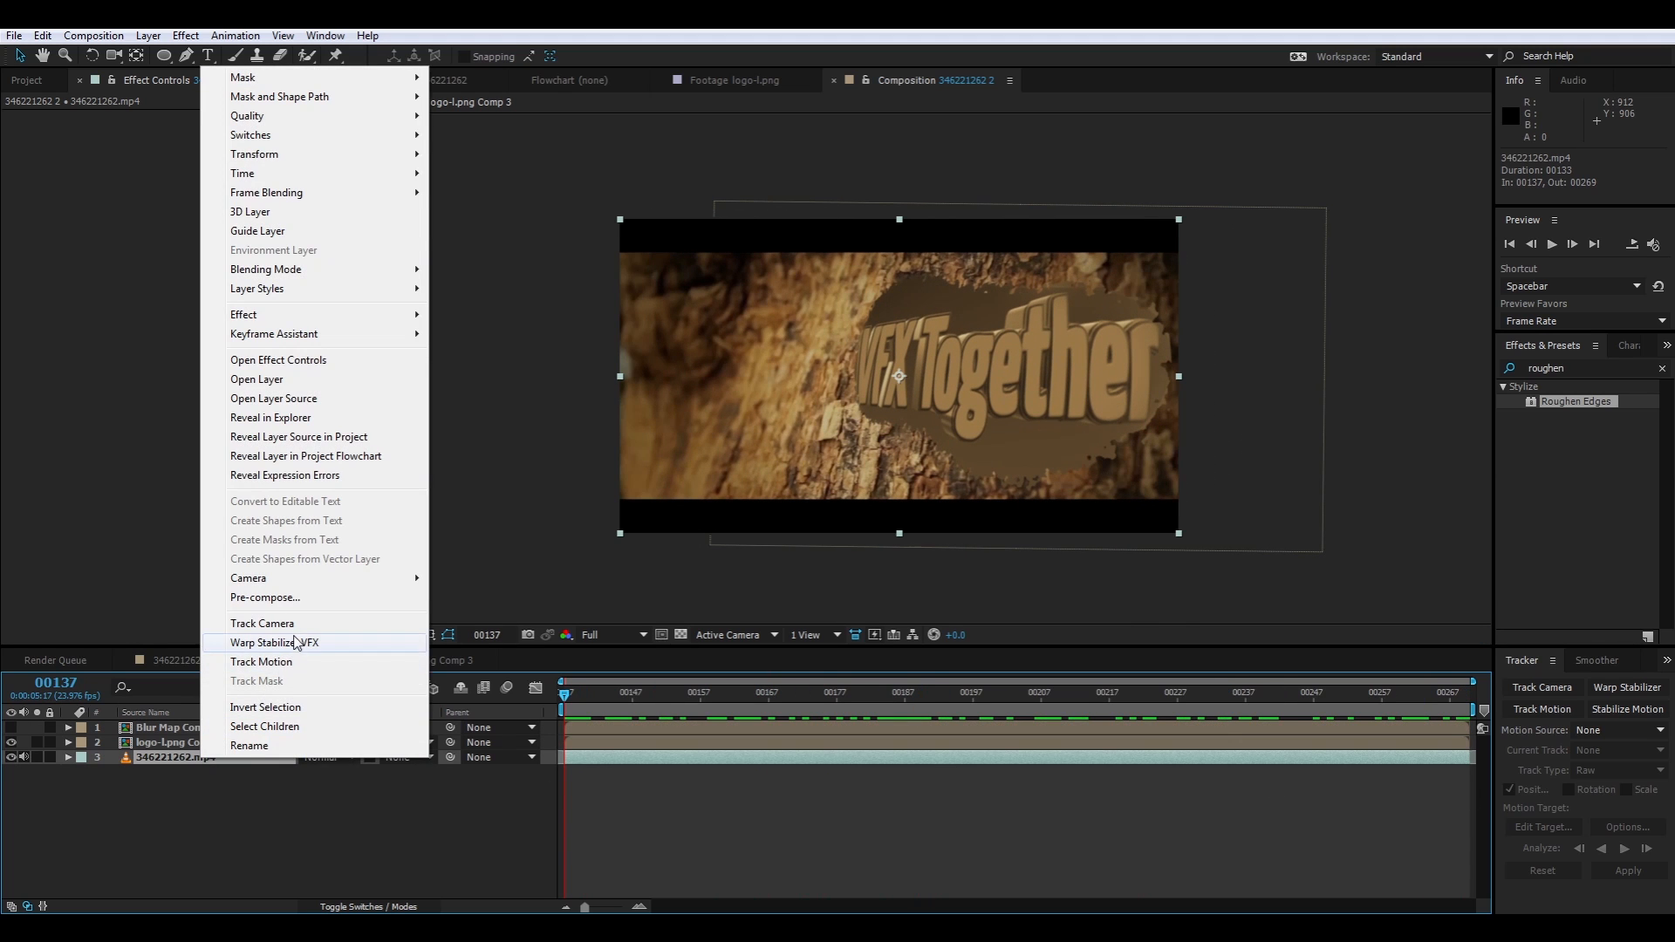
left_click(293, 662)
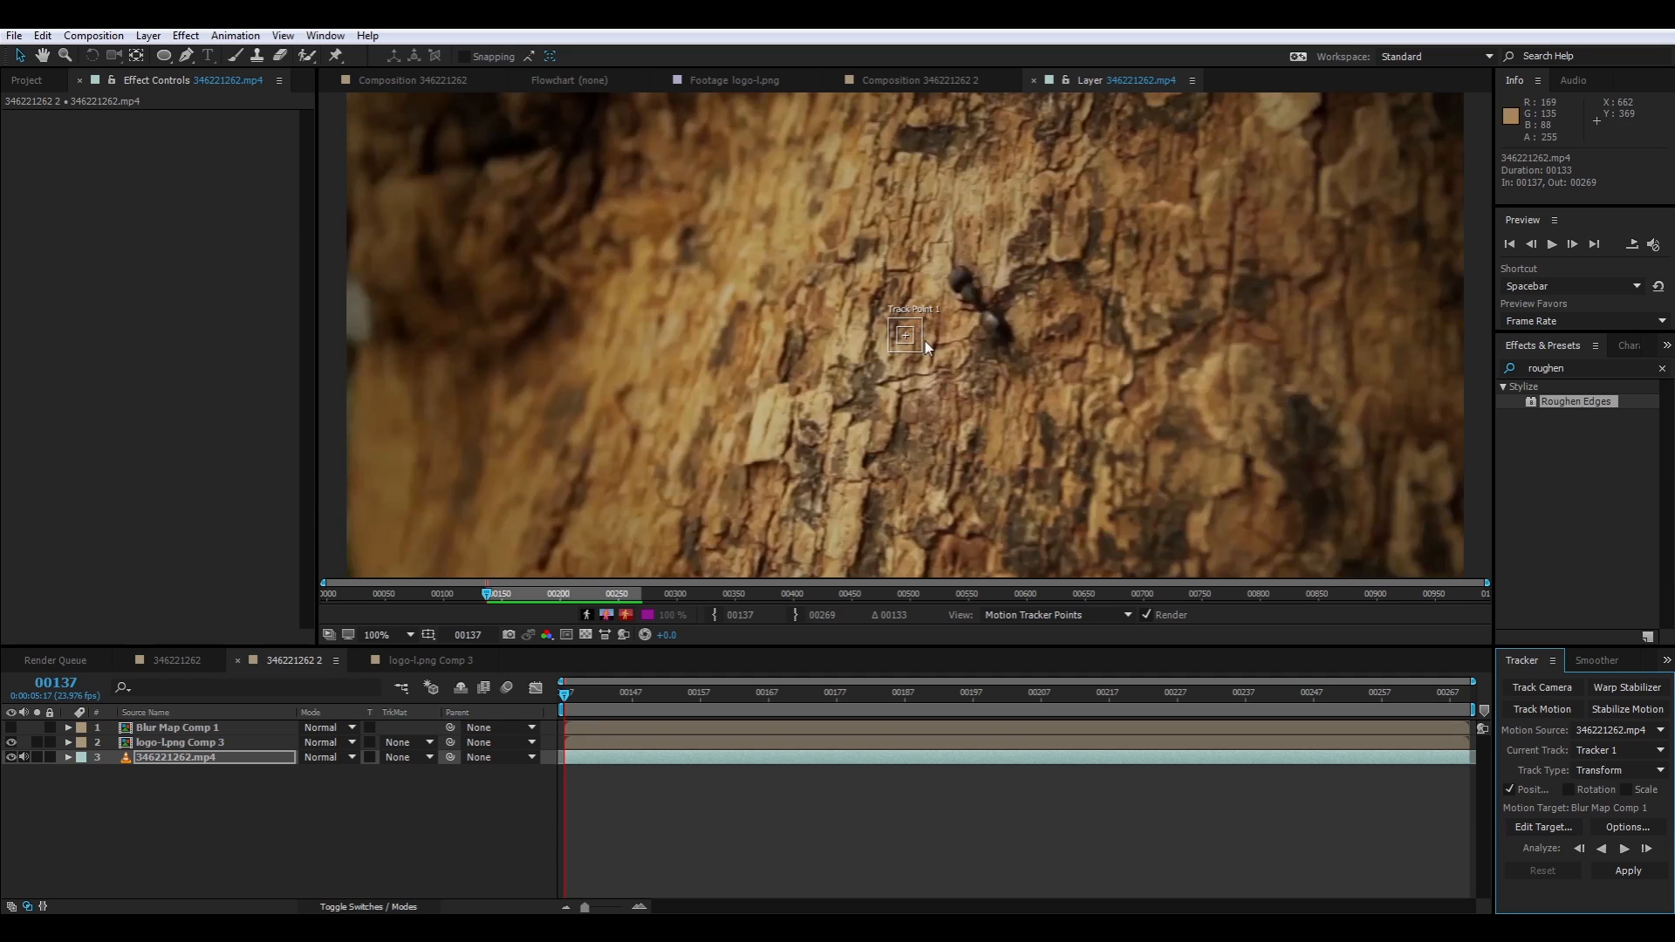
left_click(913, 345)
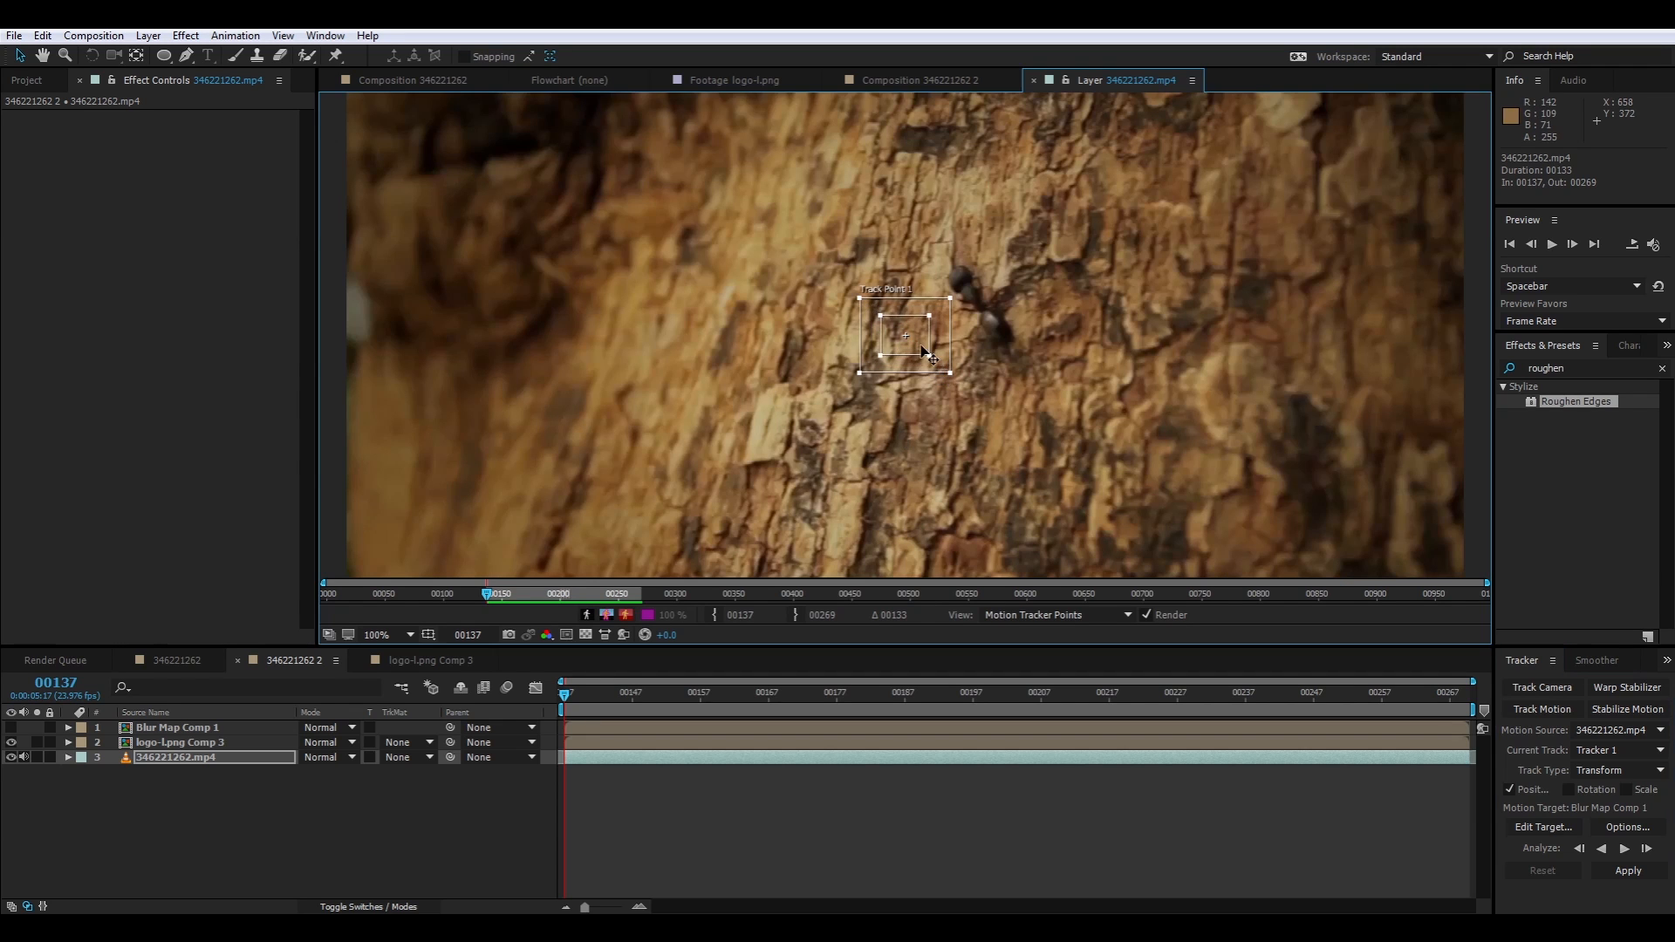
left_click_drag(925, 351, 906, 482)
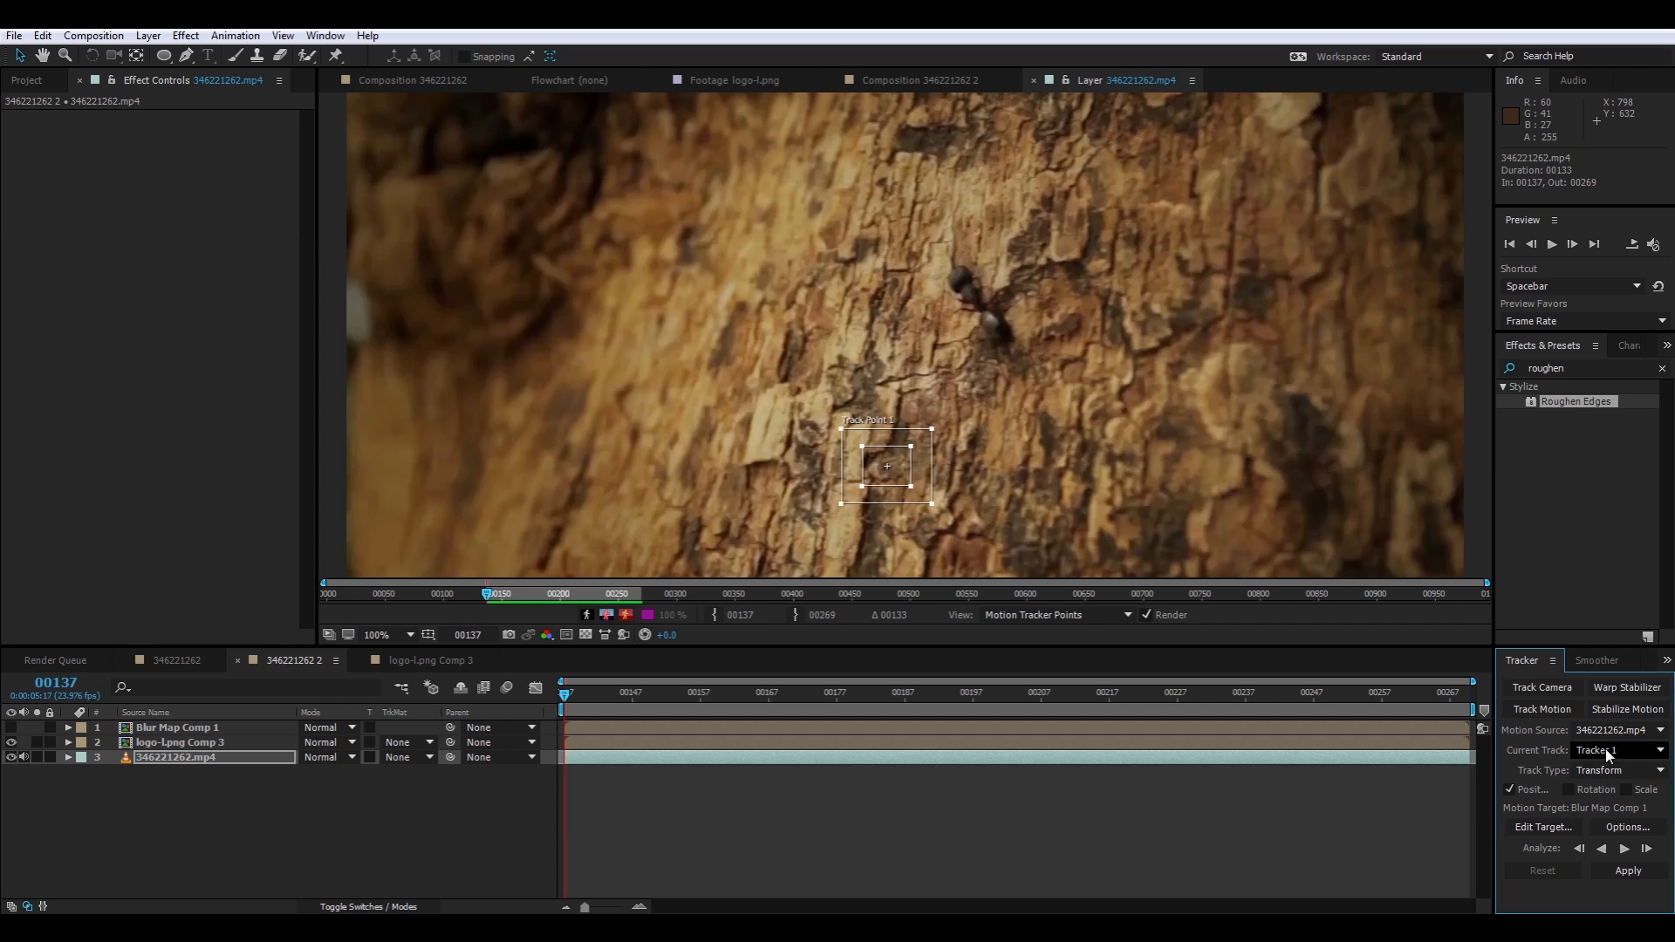
left_click(1621, 848)
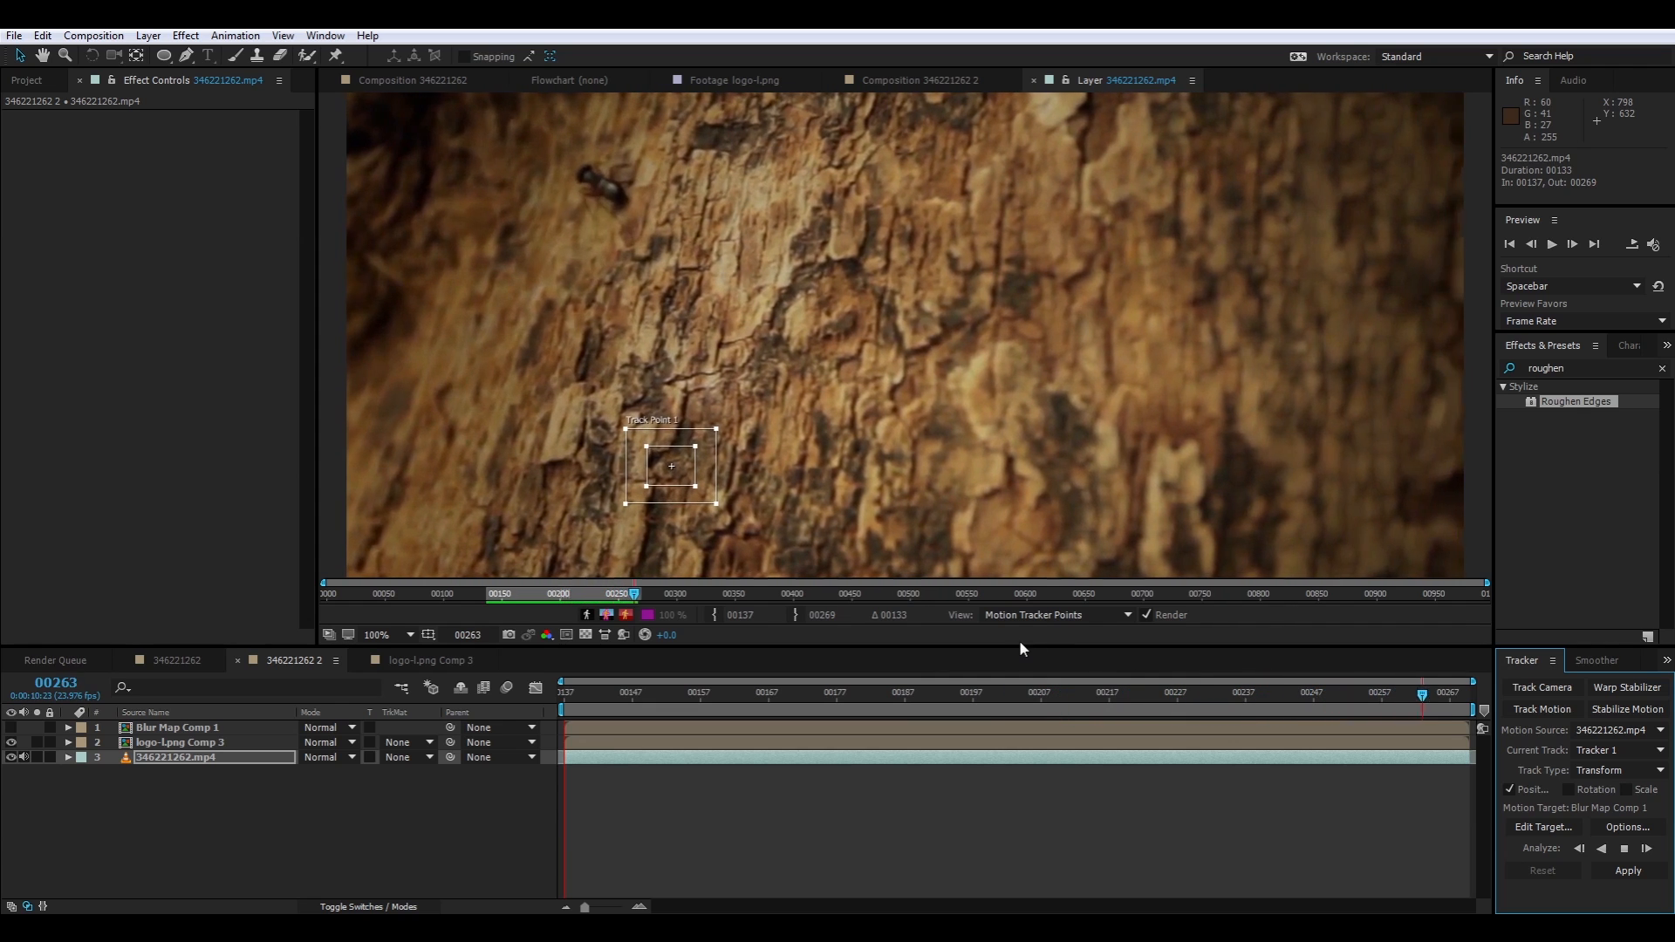
key("Home")
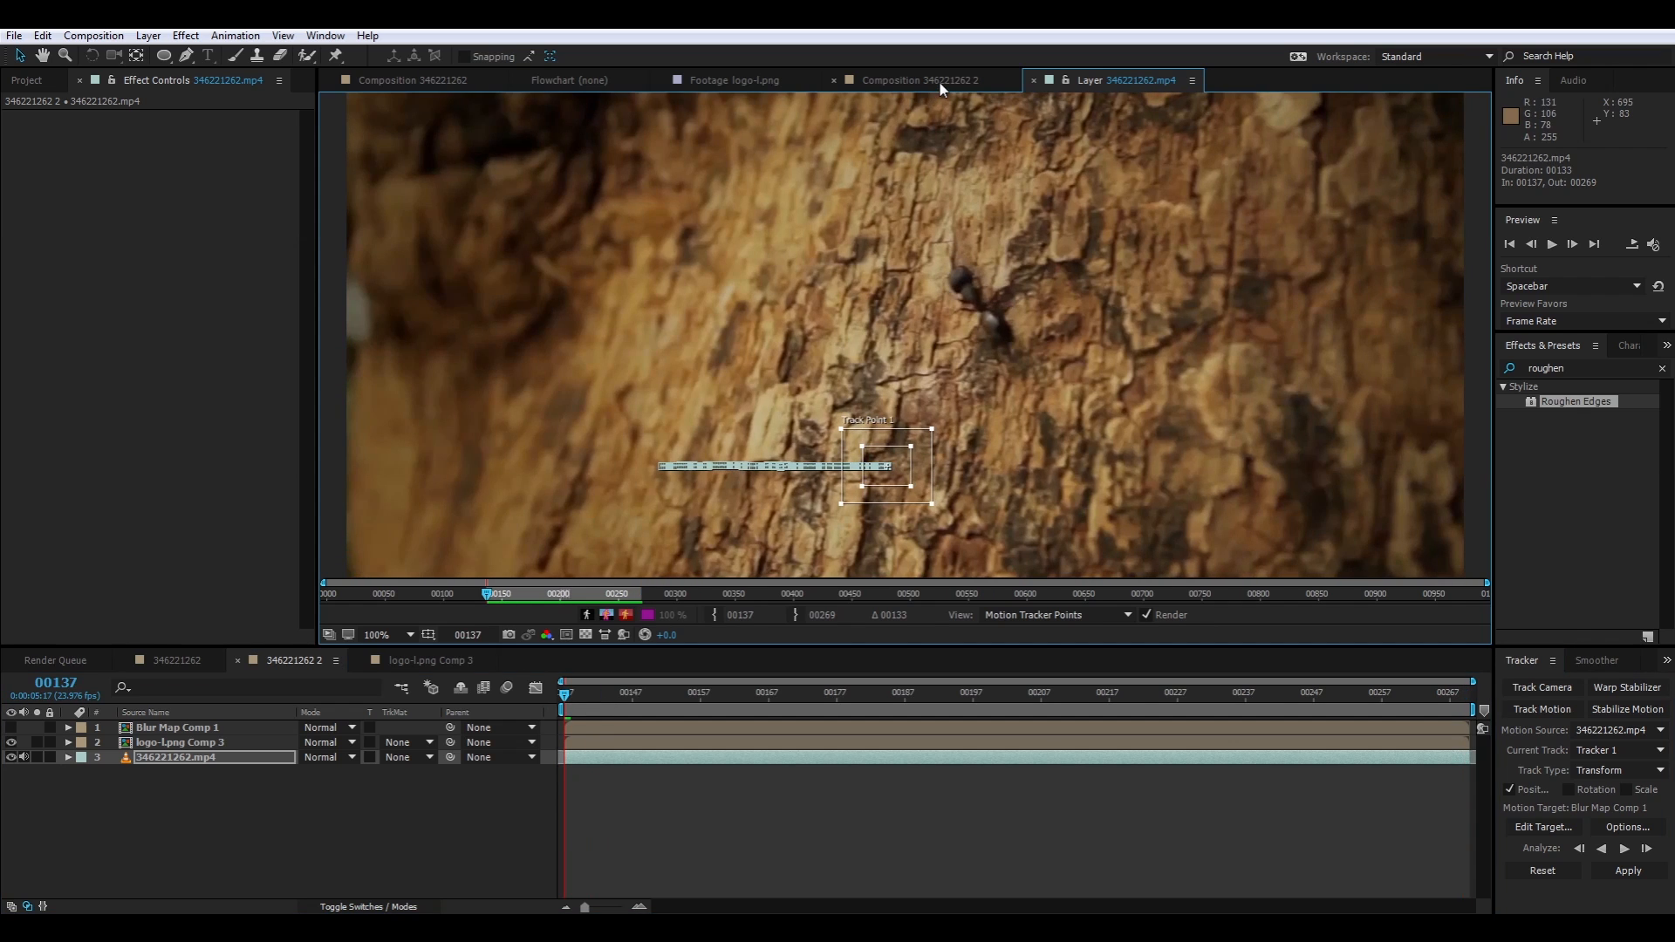
left_click(938, 81)
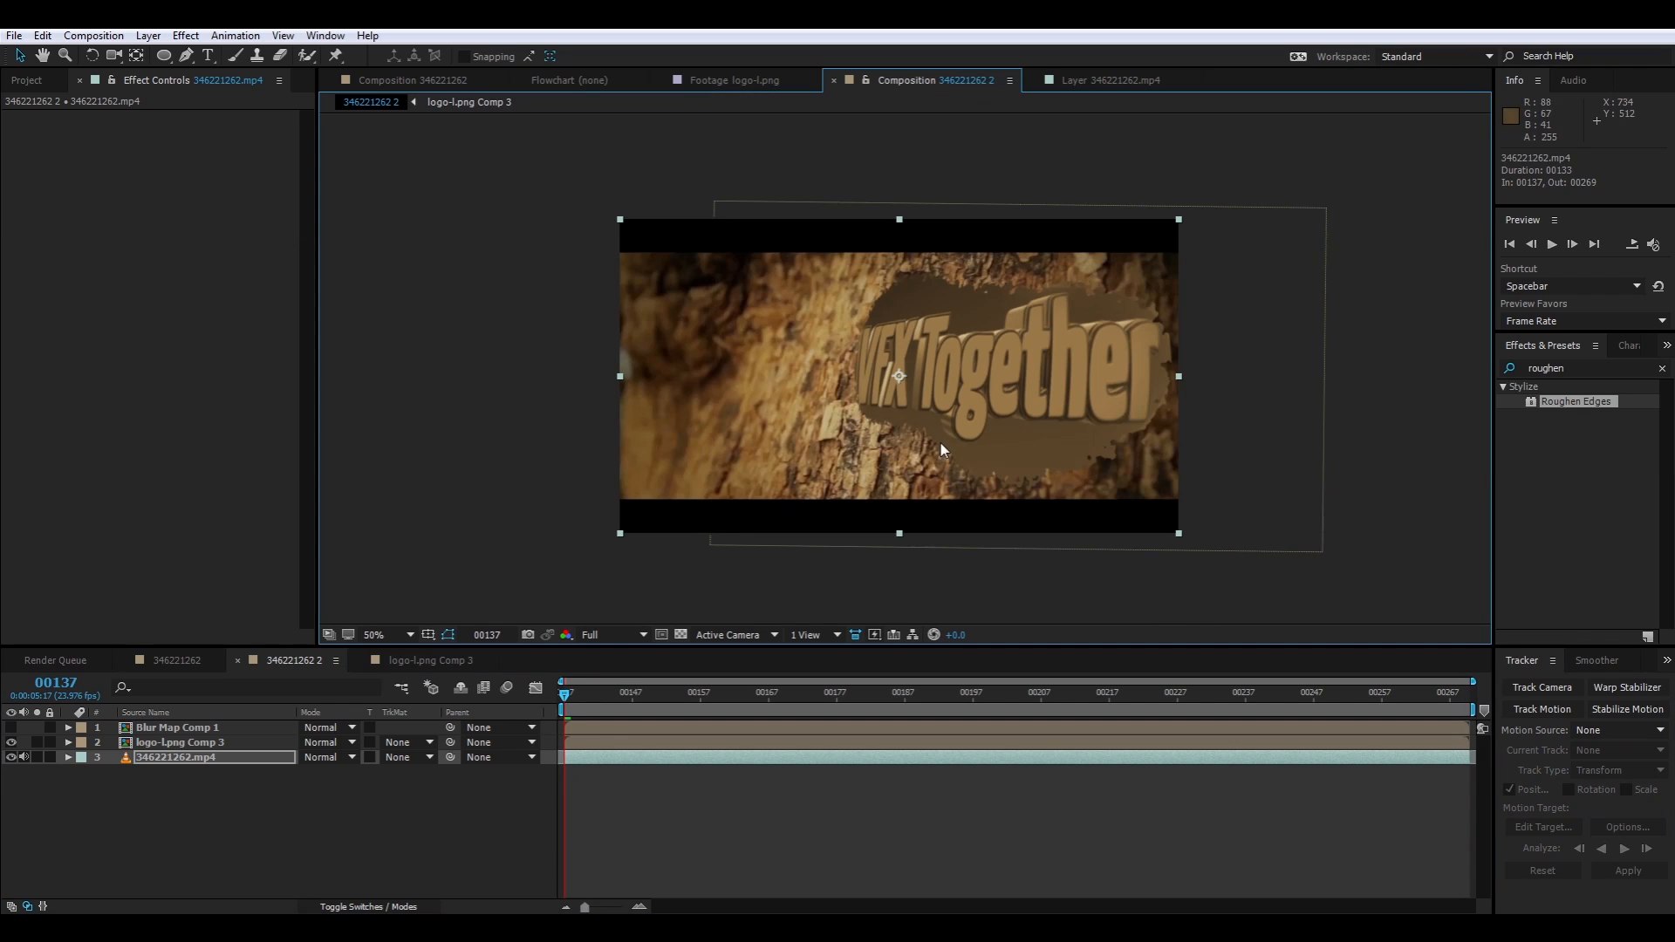
Add a null object and apply the footage's tracked motion to Null 3 in both X and Y
right_click(307, 663)
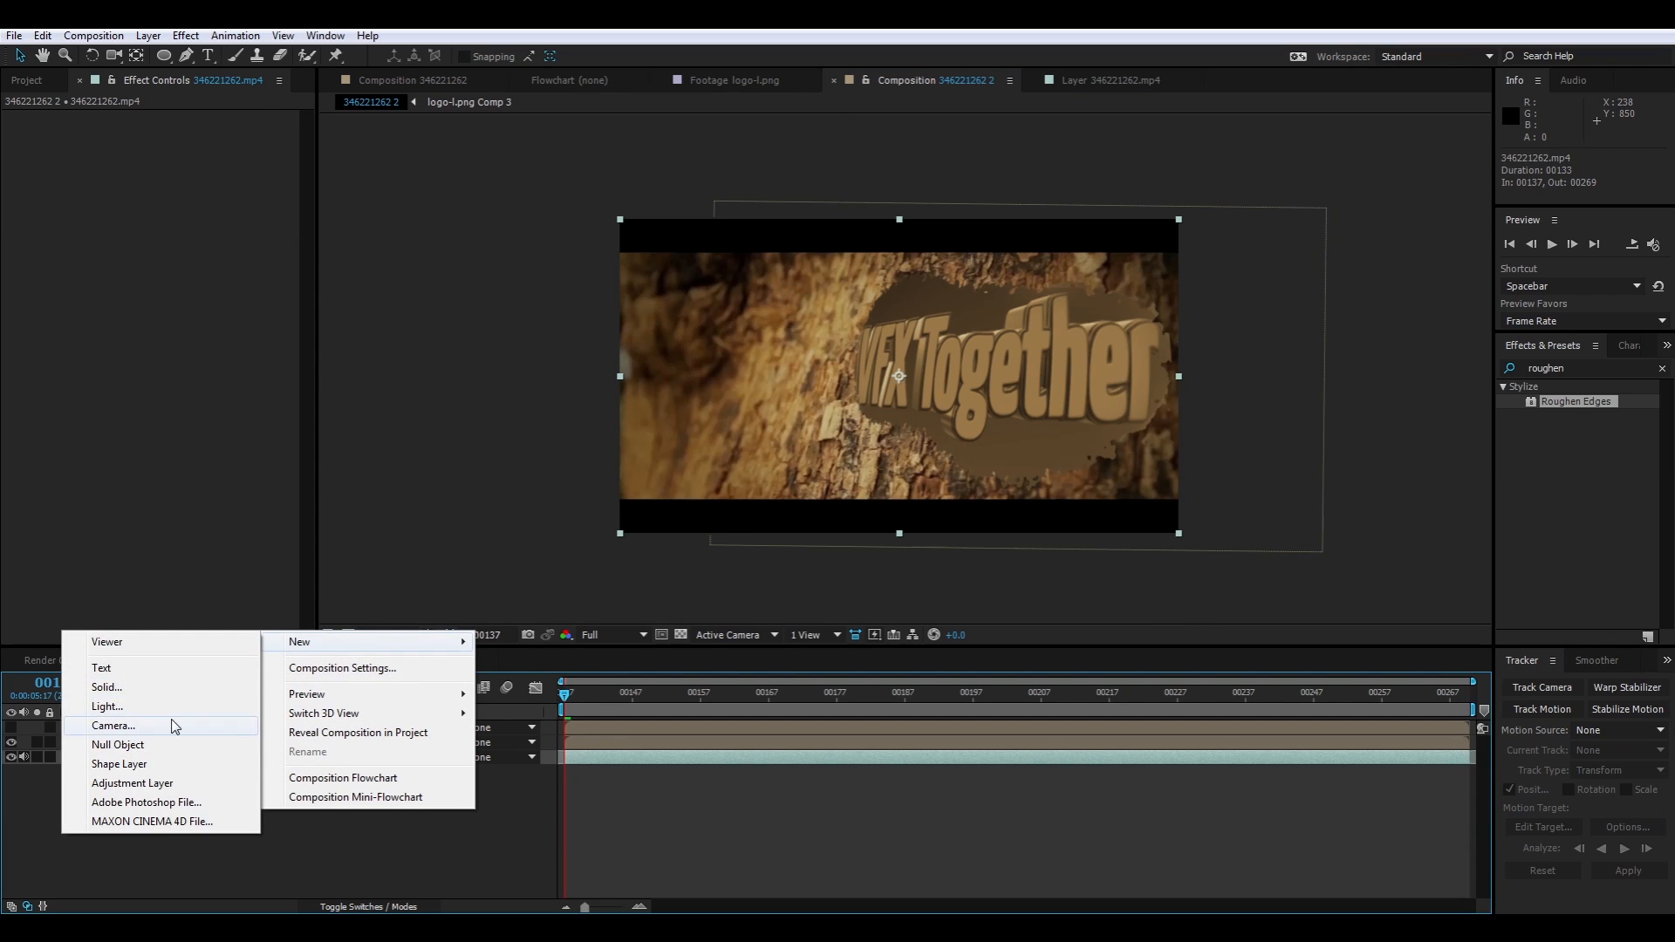
left_click(173, 743)
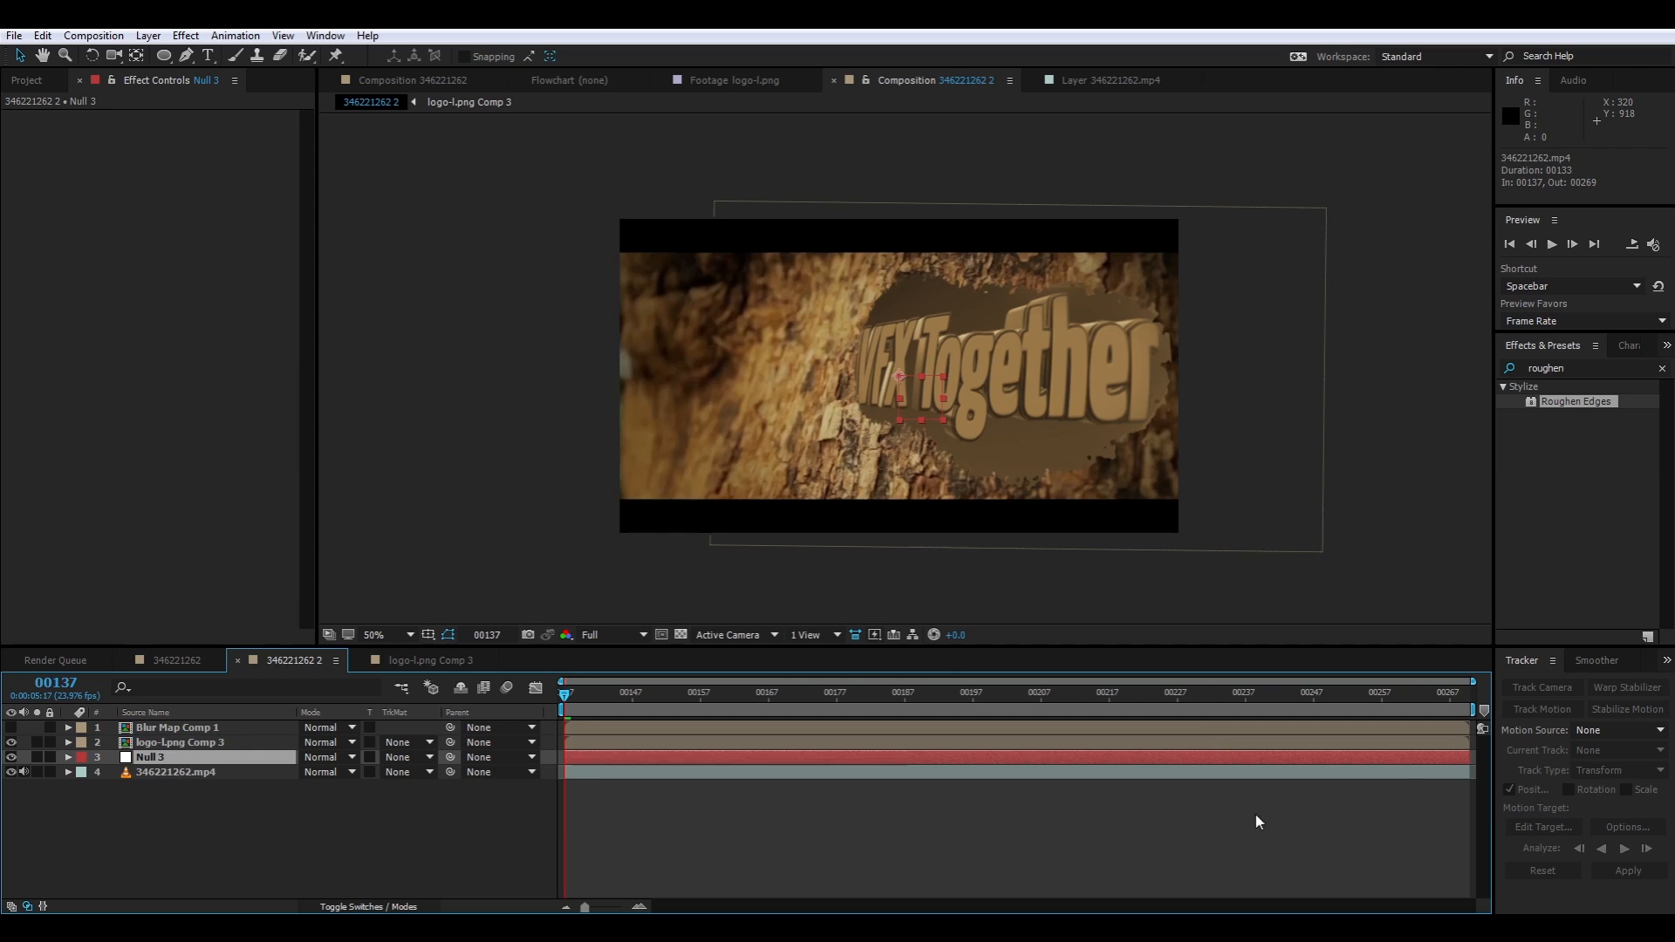
left_click(176, 773)
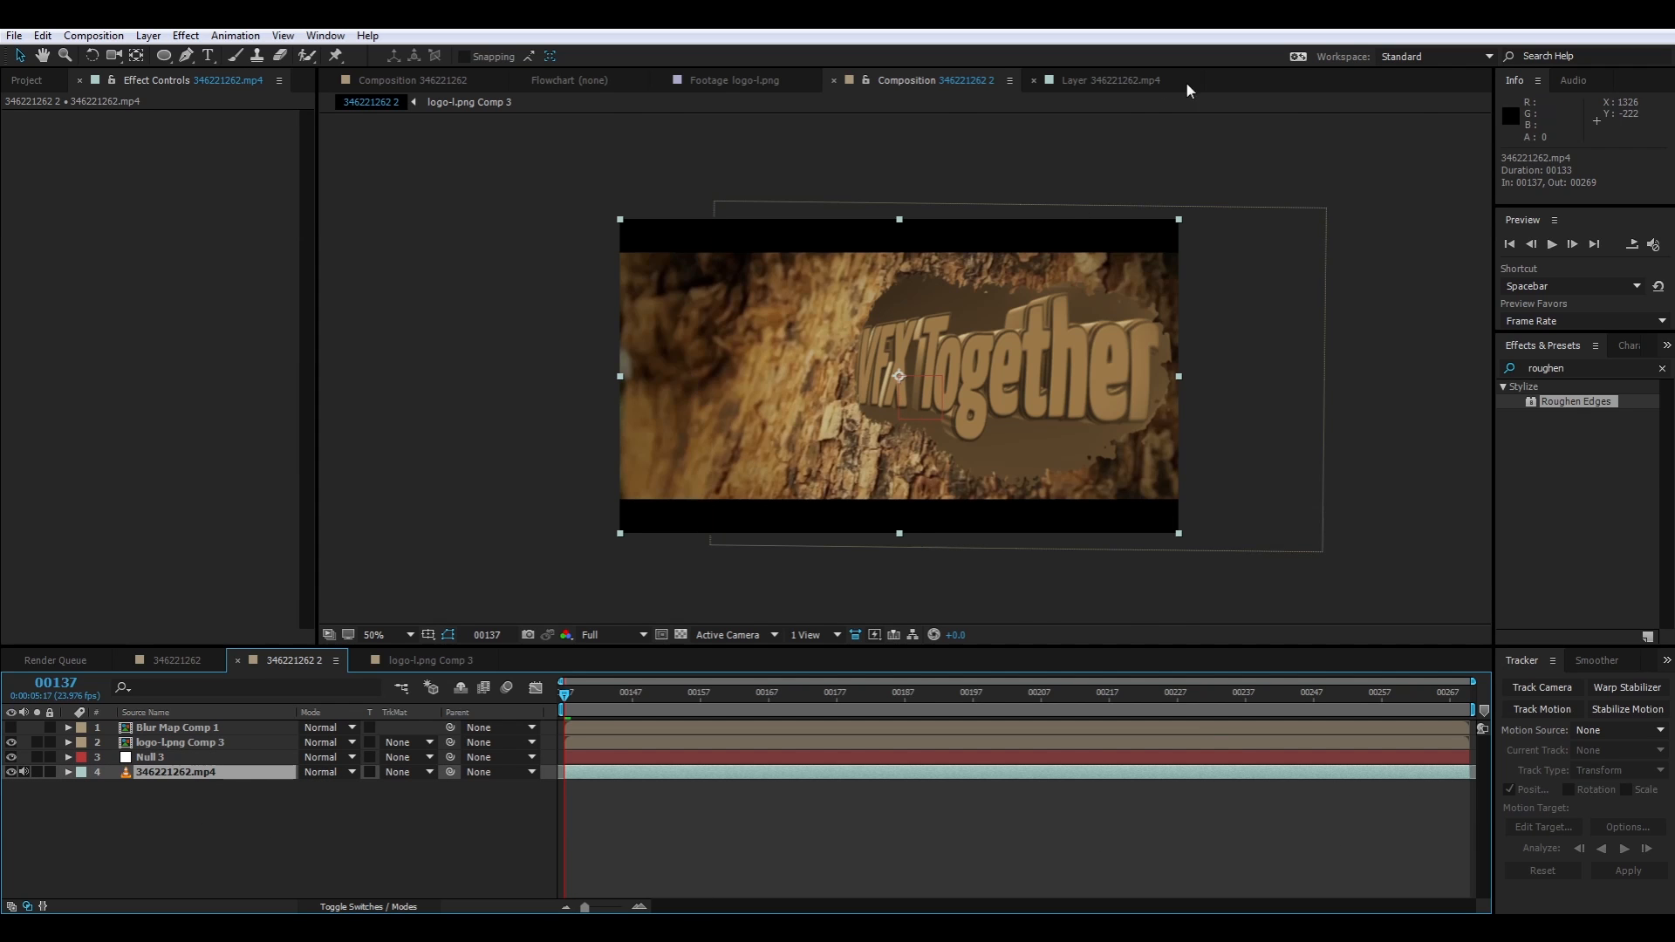
left_click(1147, 83)
left_click(1543, 827)
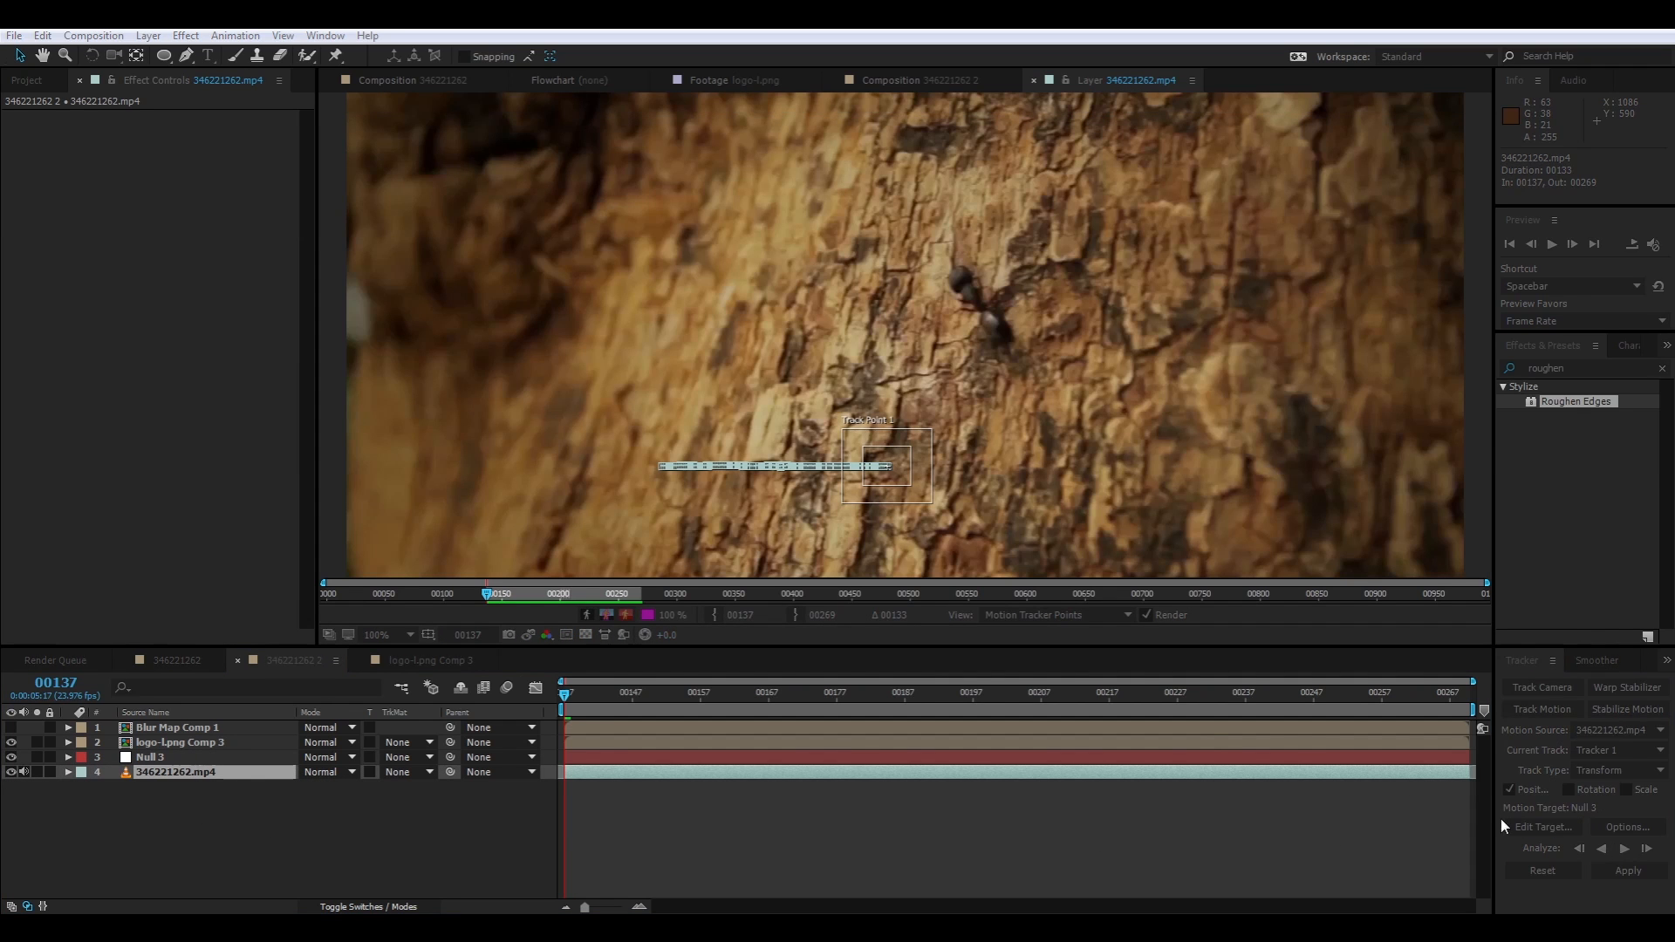
left_click(877, 521)
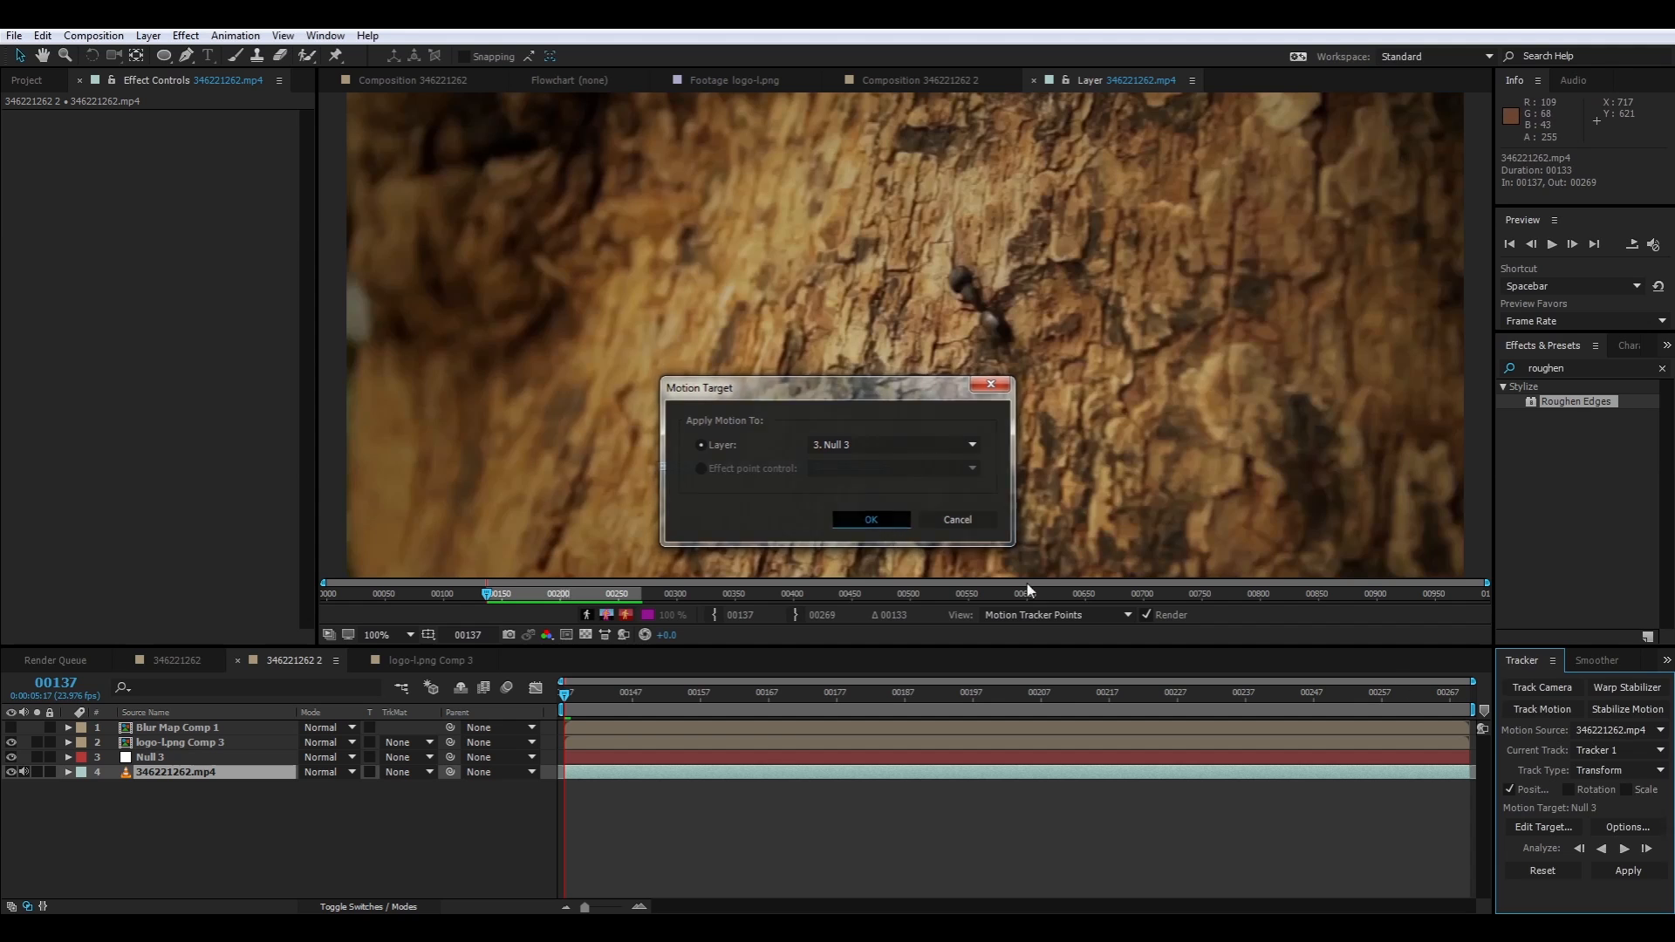
left_click(1649, 871)
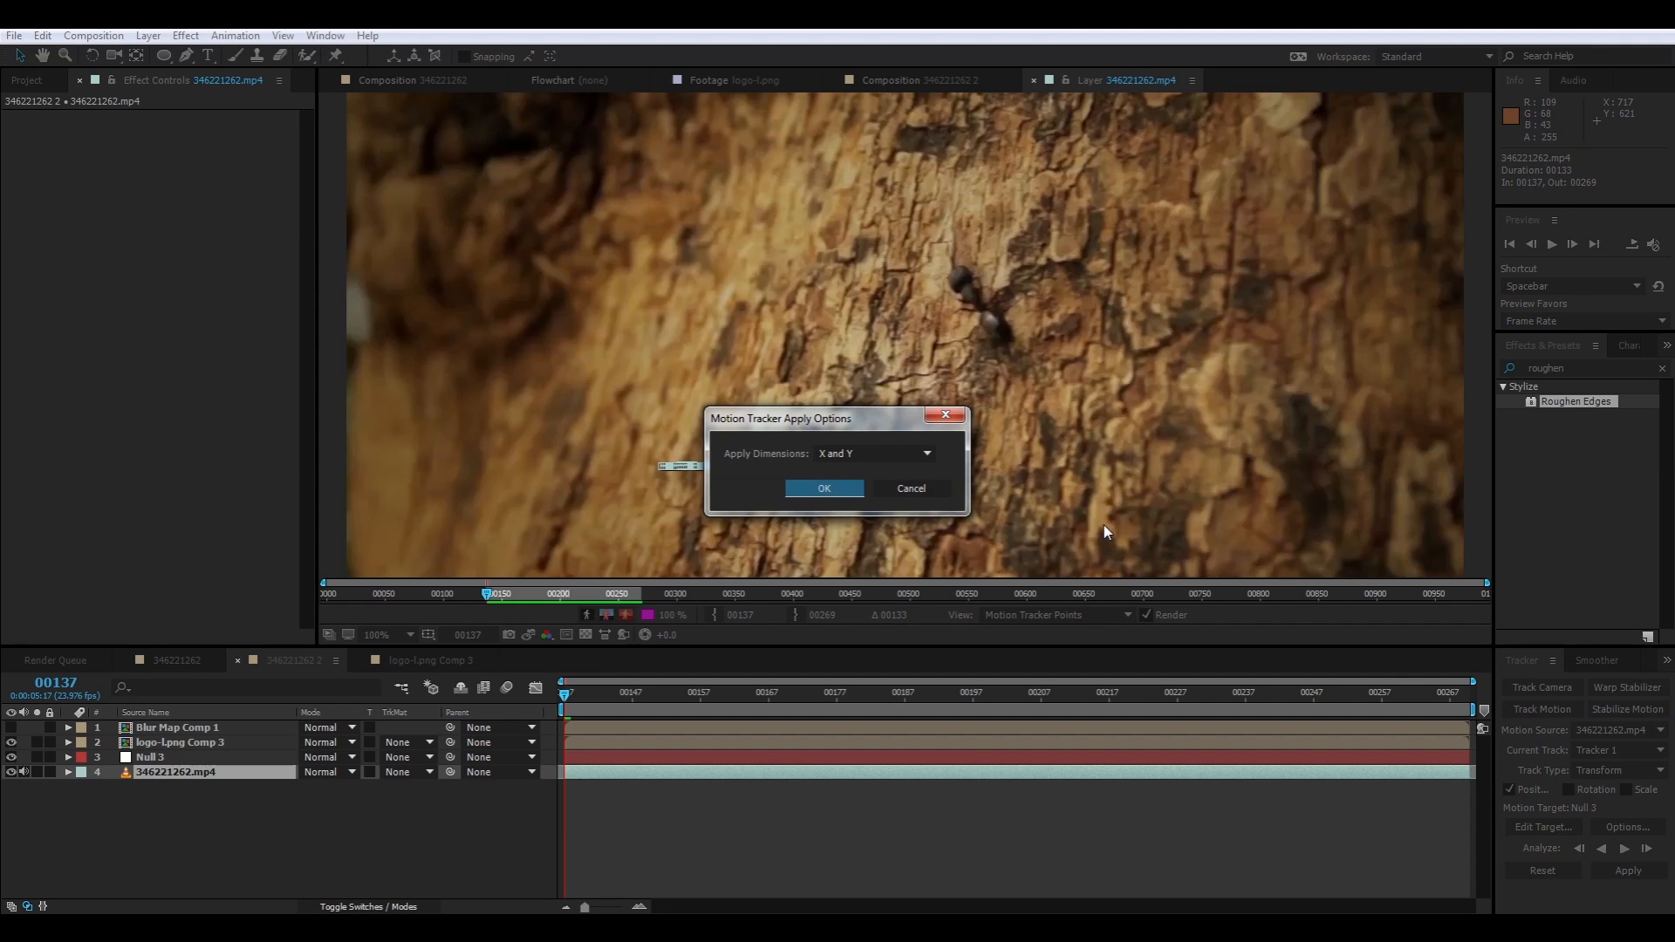
left_click(811, 488)
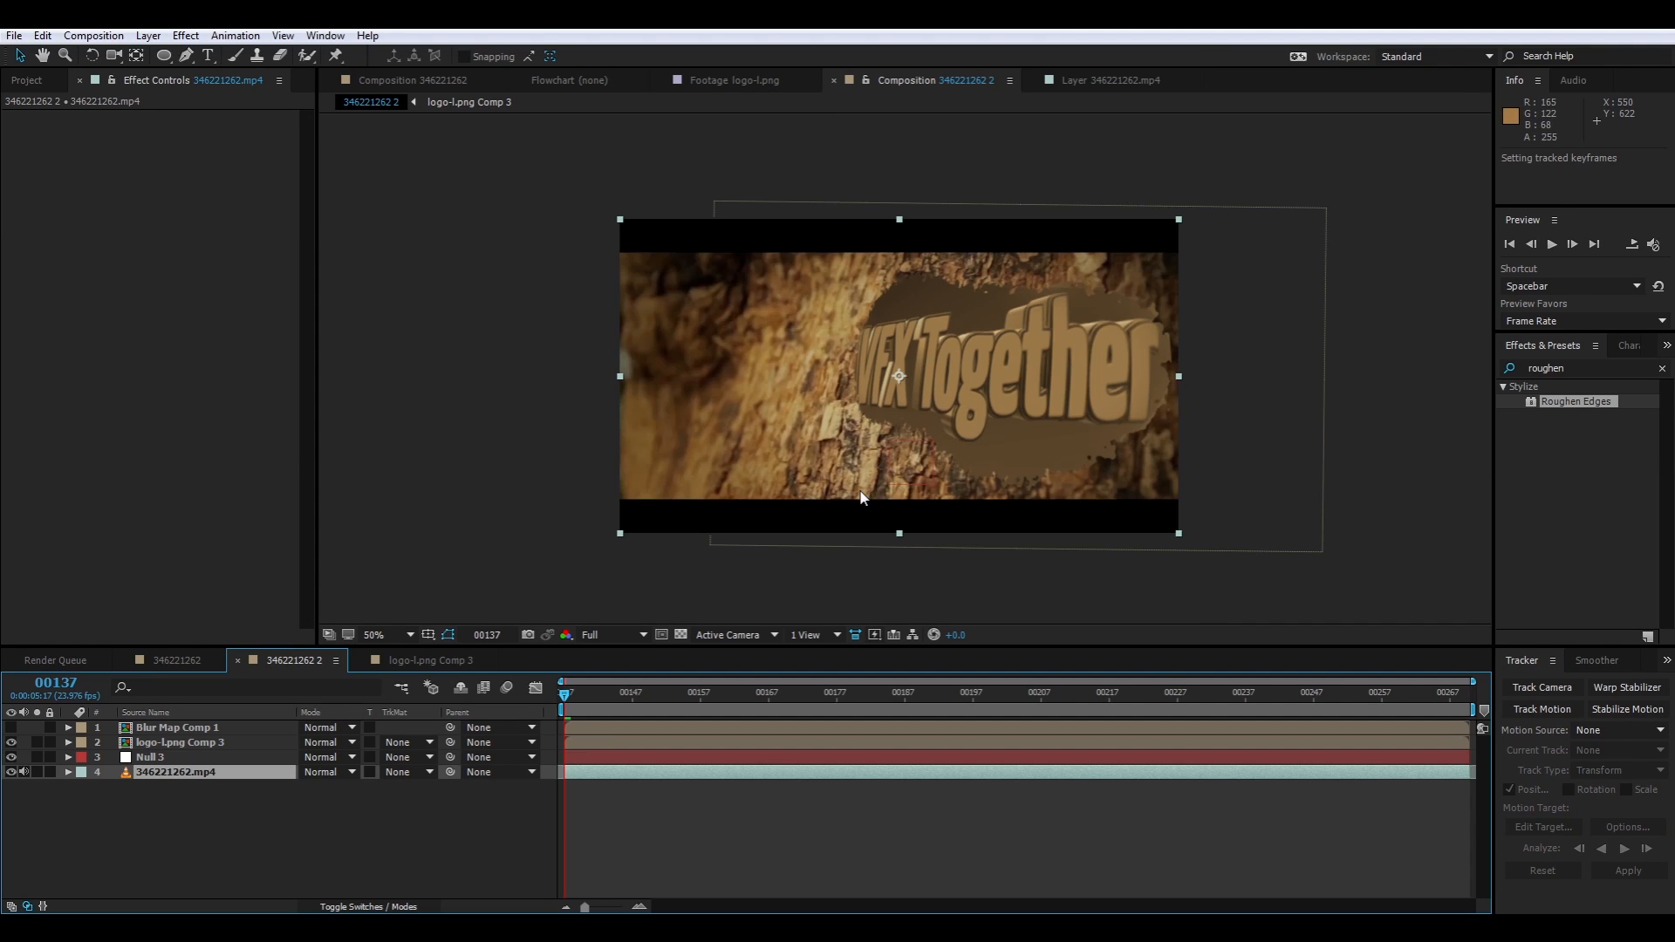
Copy the tracked Null 3 layer and paste it into Blur Map Comp 1
left_click(150, 757)
key("period")
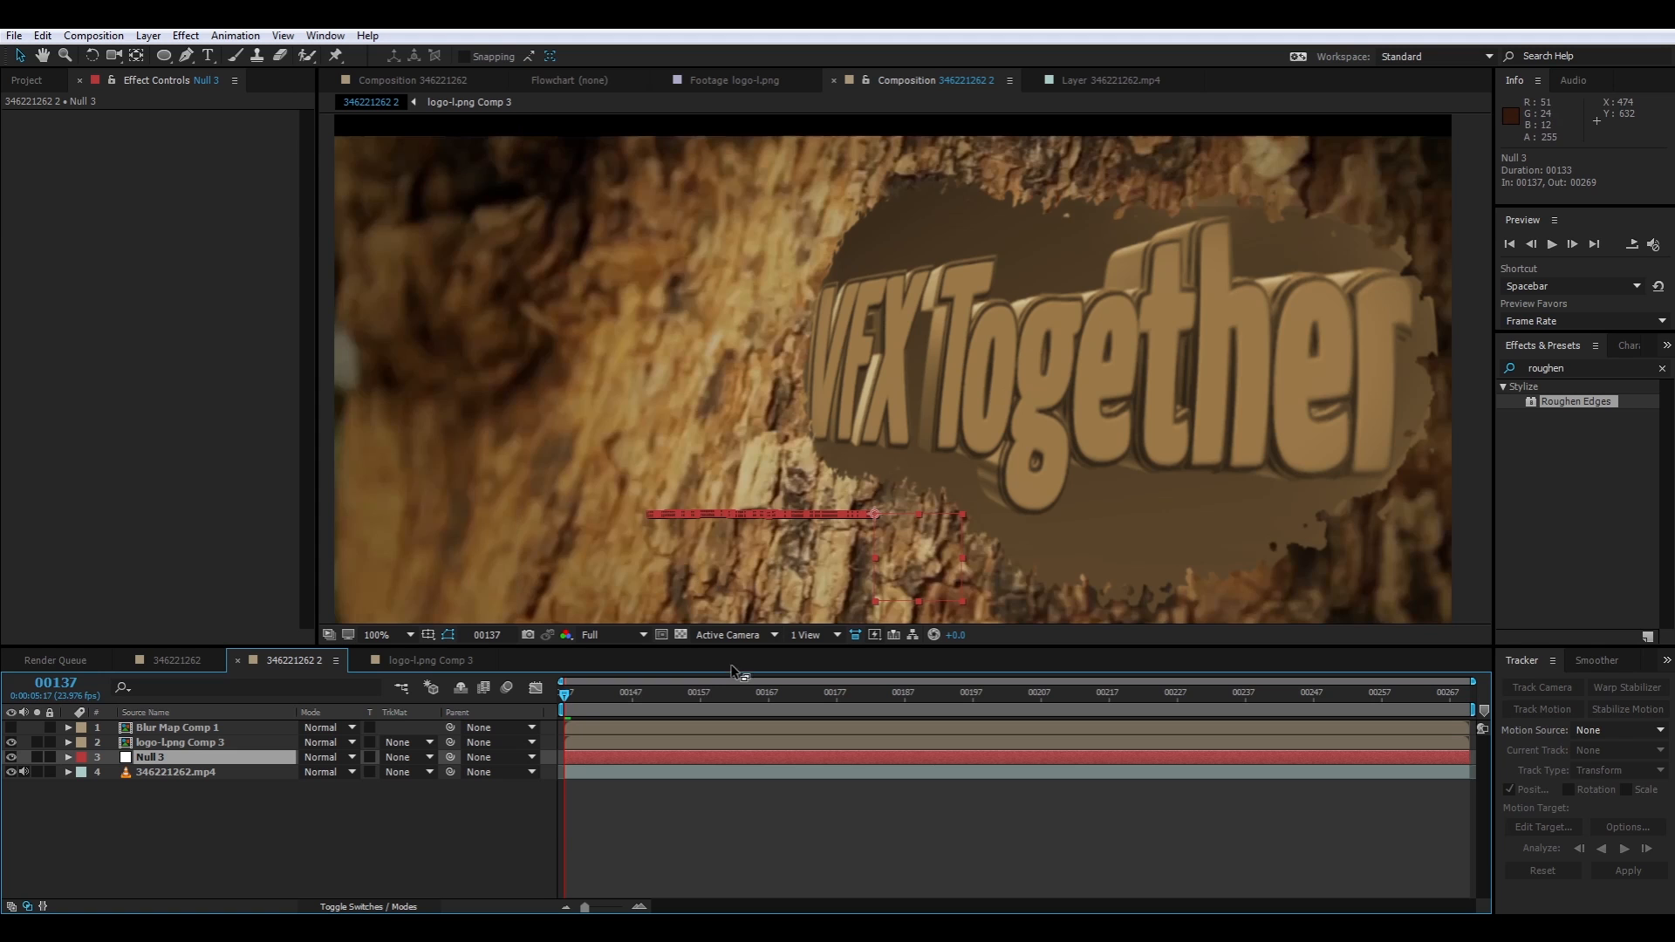
left_click_drag(561, 698, 194, 761)
key("ctrl+c")
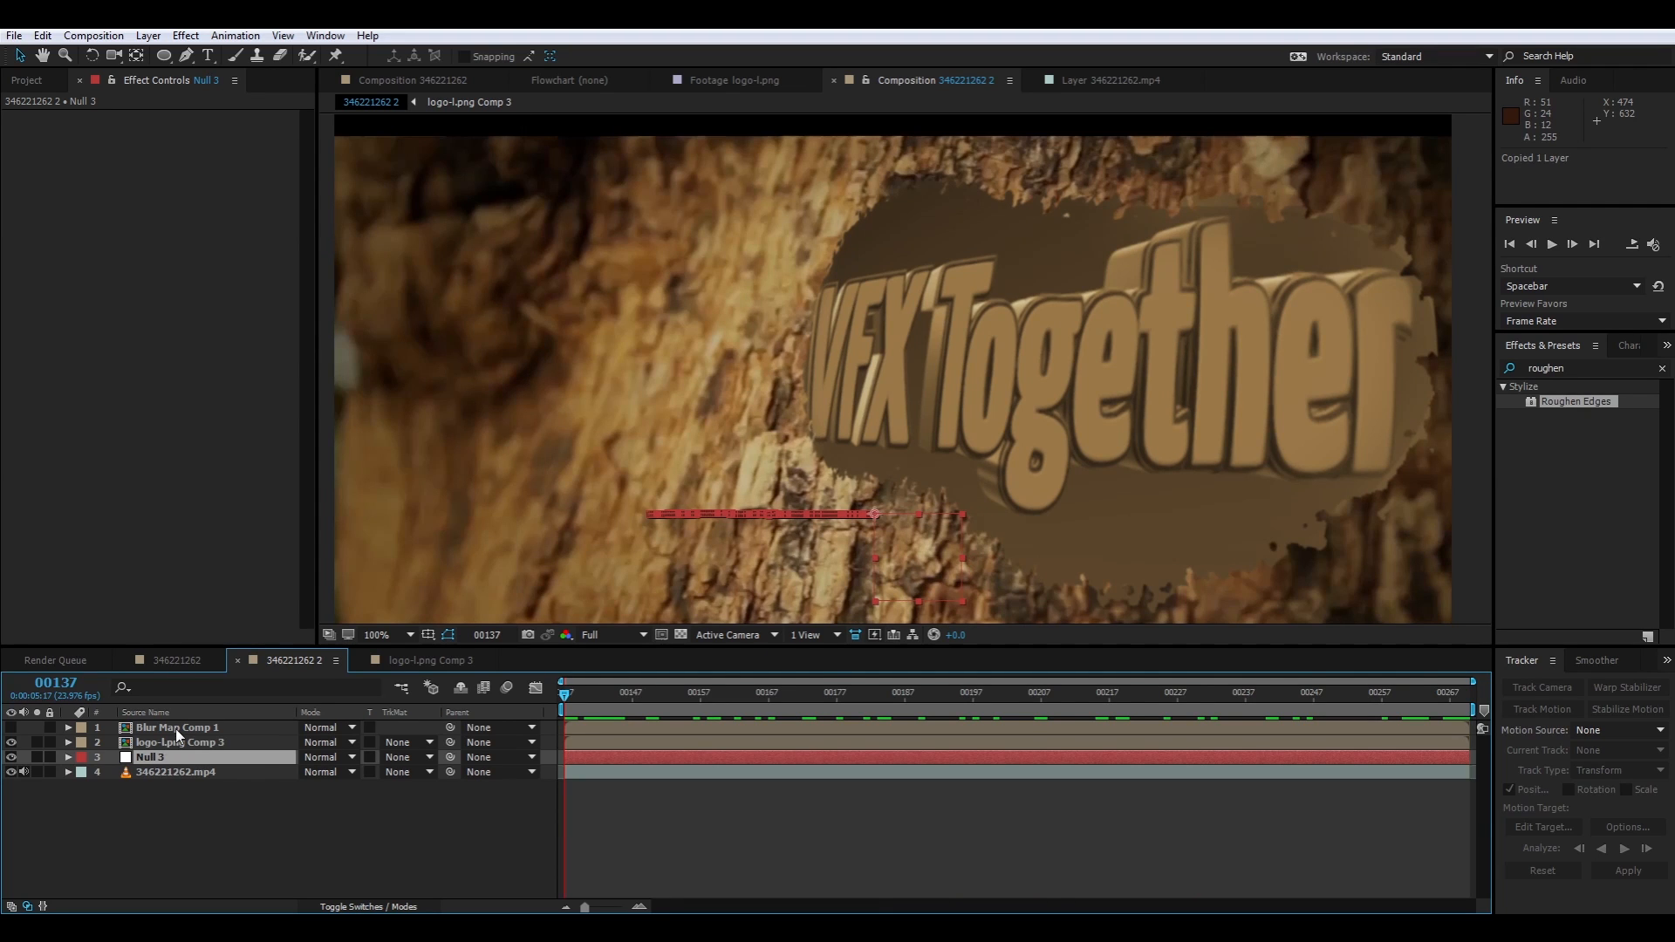
double_click(175, 730)
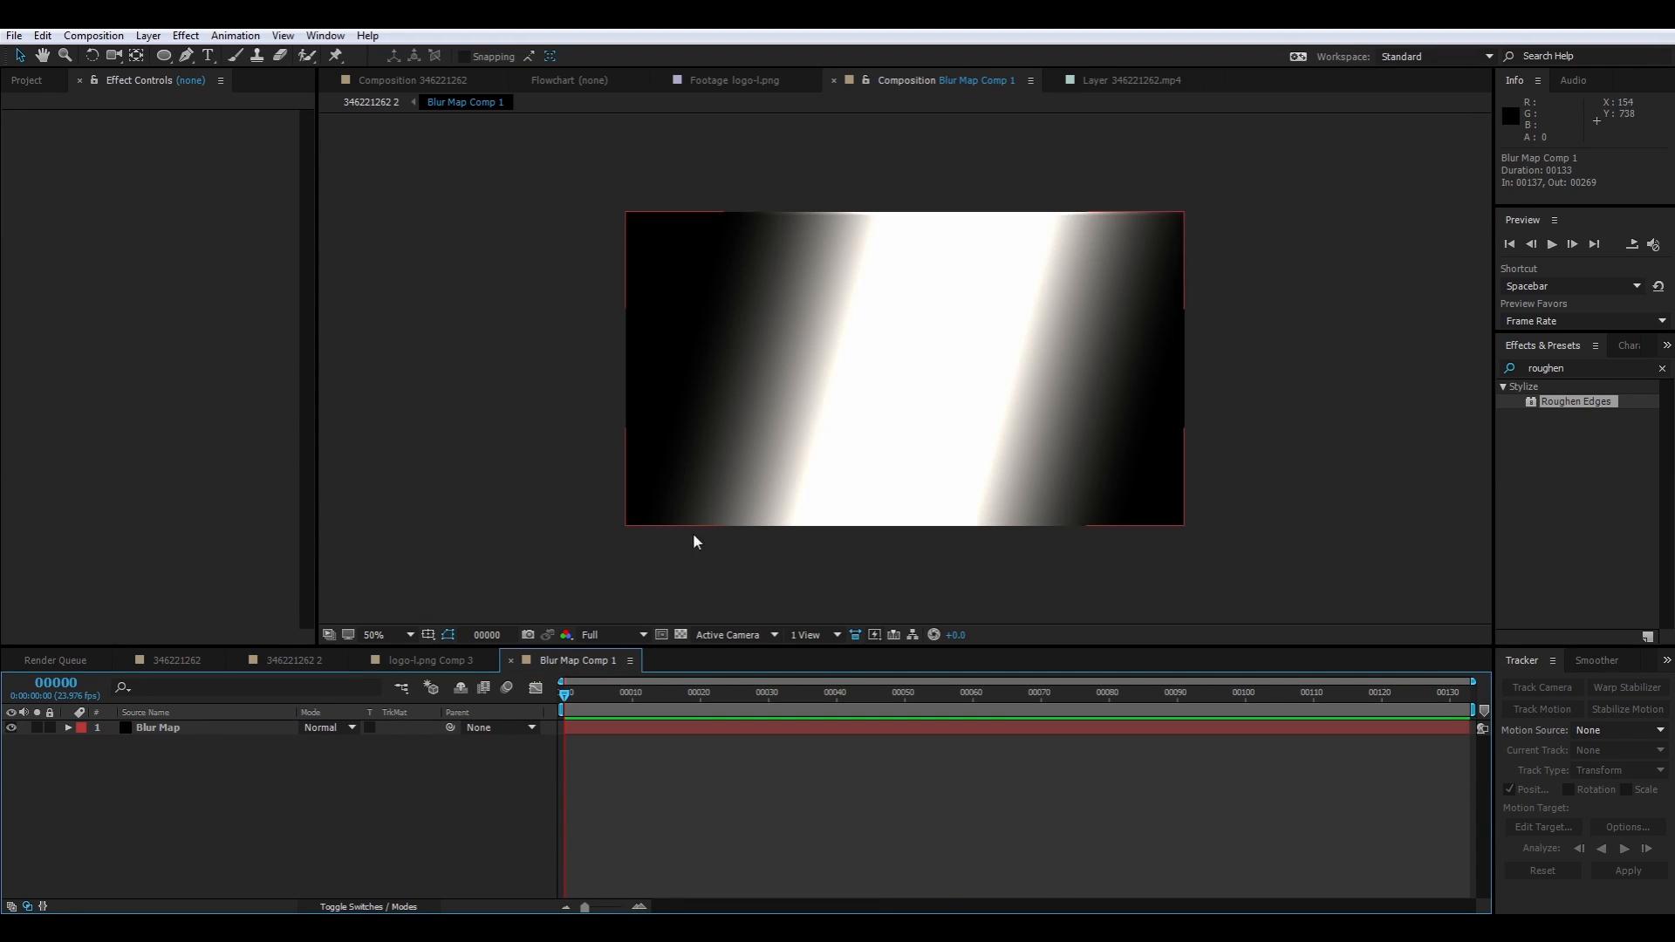
left_click(698, 541)
key("ctrl+v")
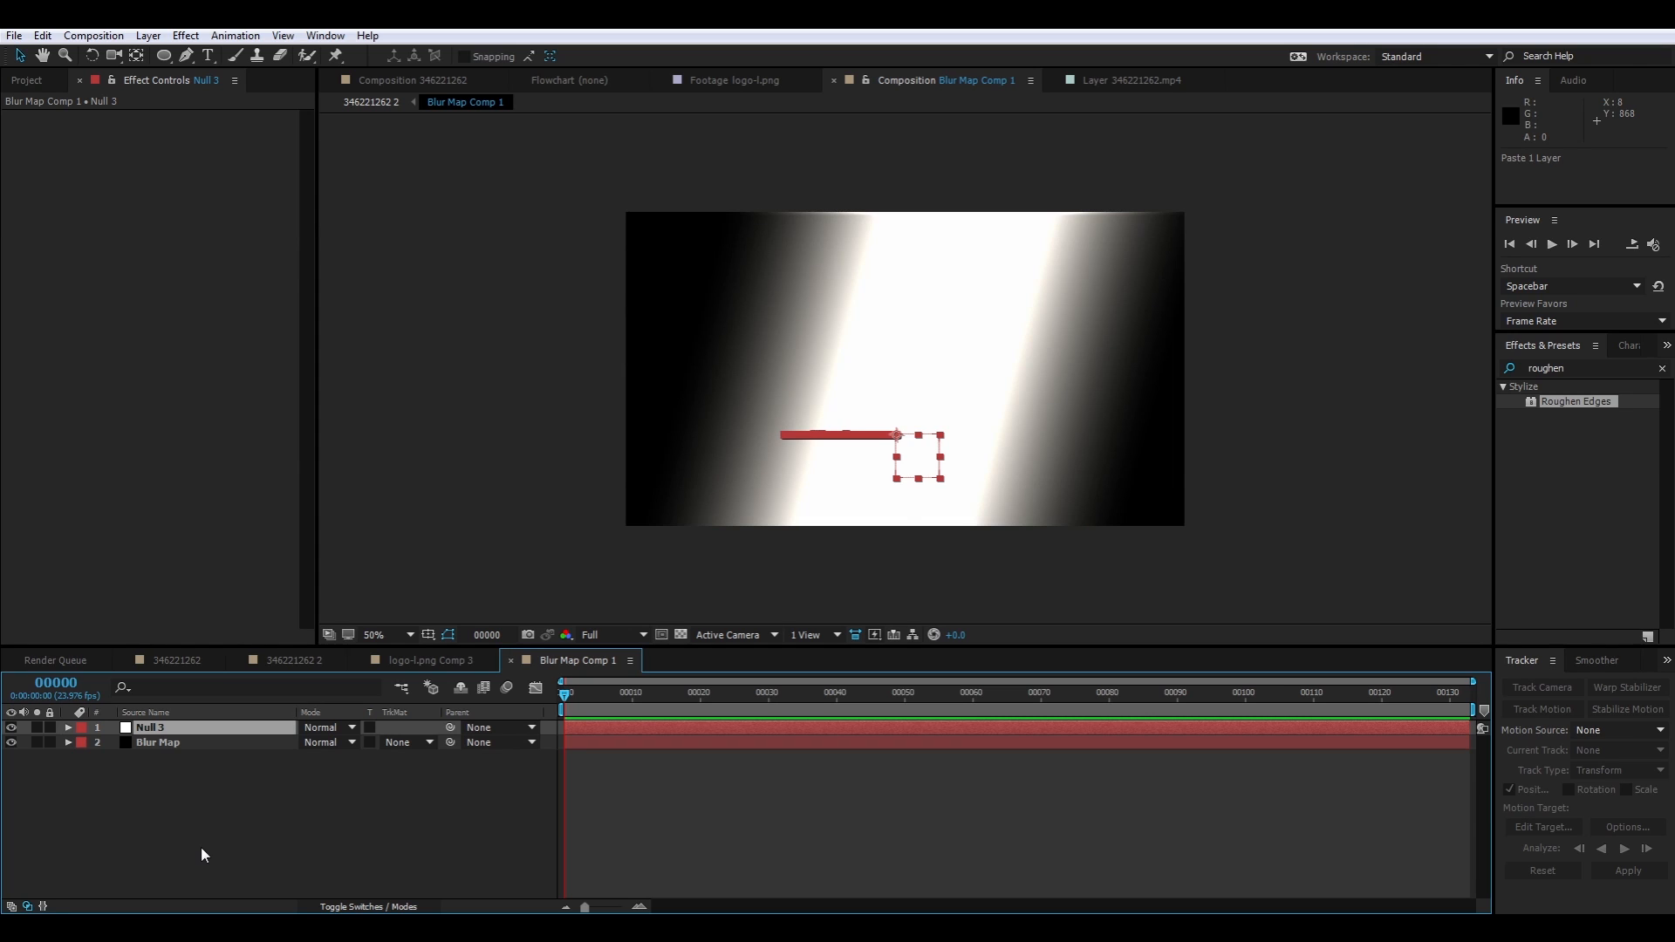
Link the Blur Map layer's CC Light Sweep Center to Null 3's position with the expression thisComp.layer("Null 3").transform.position
left_click(218, 742)
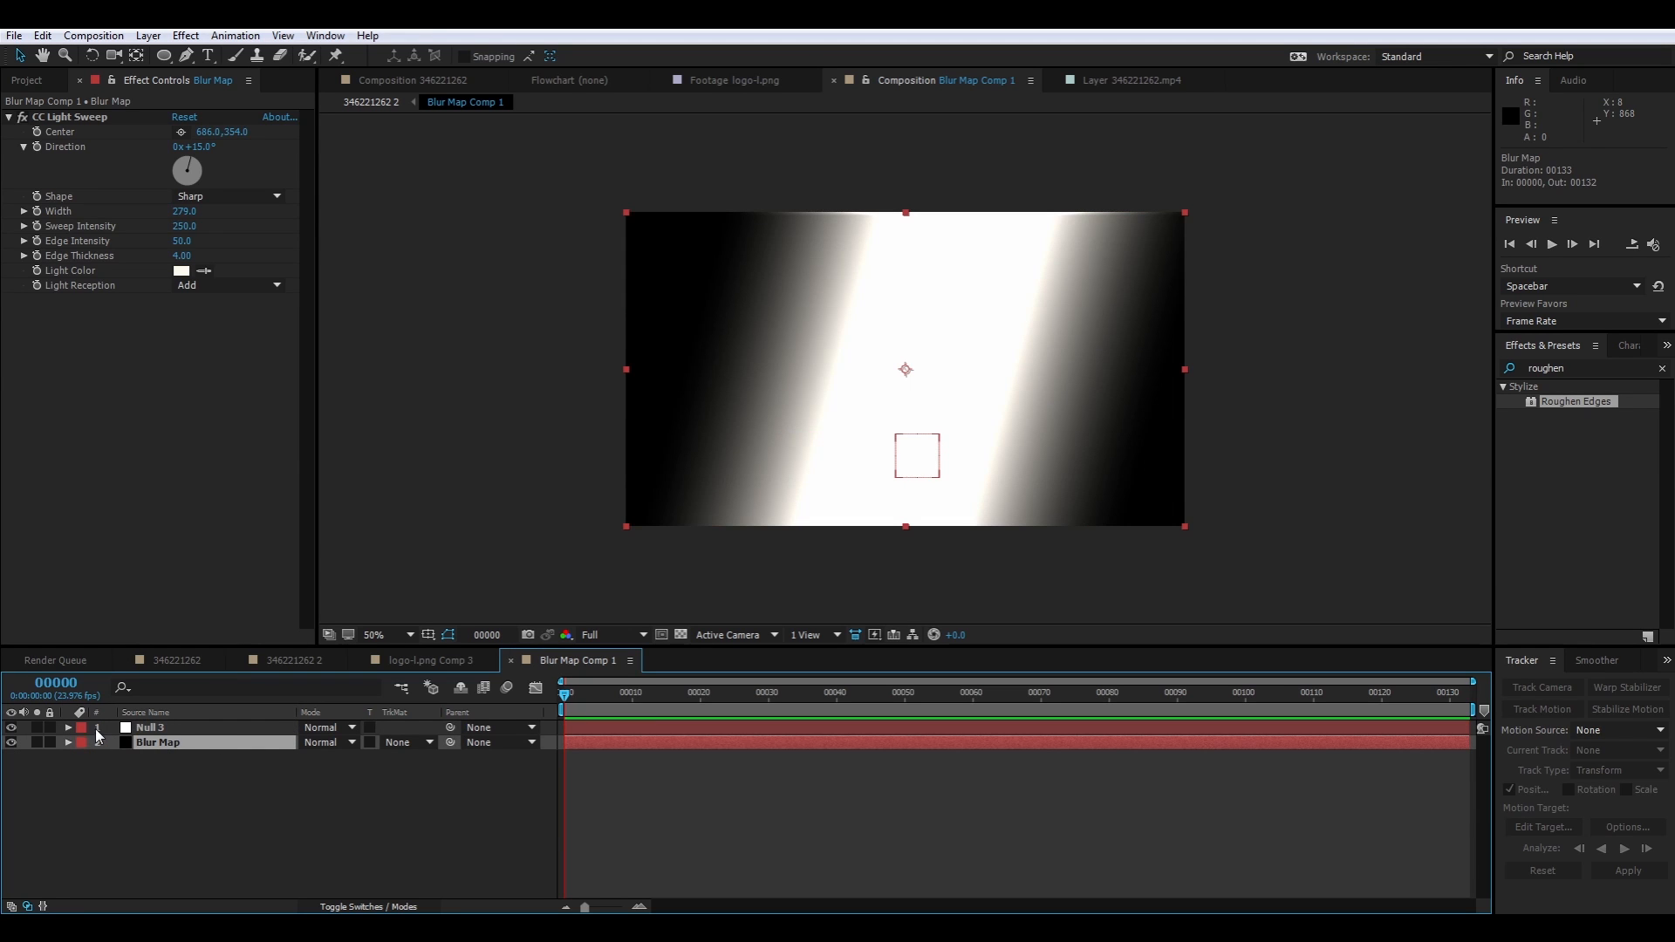
left_click(190, 726)
key("p")
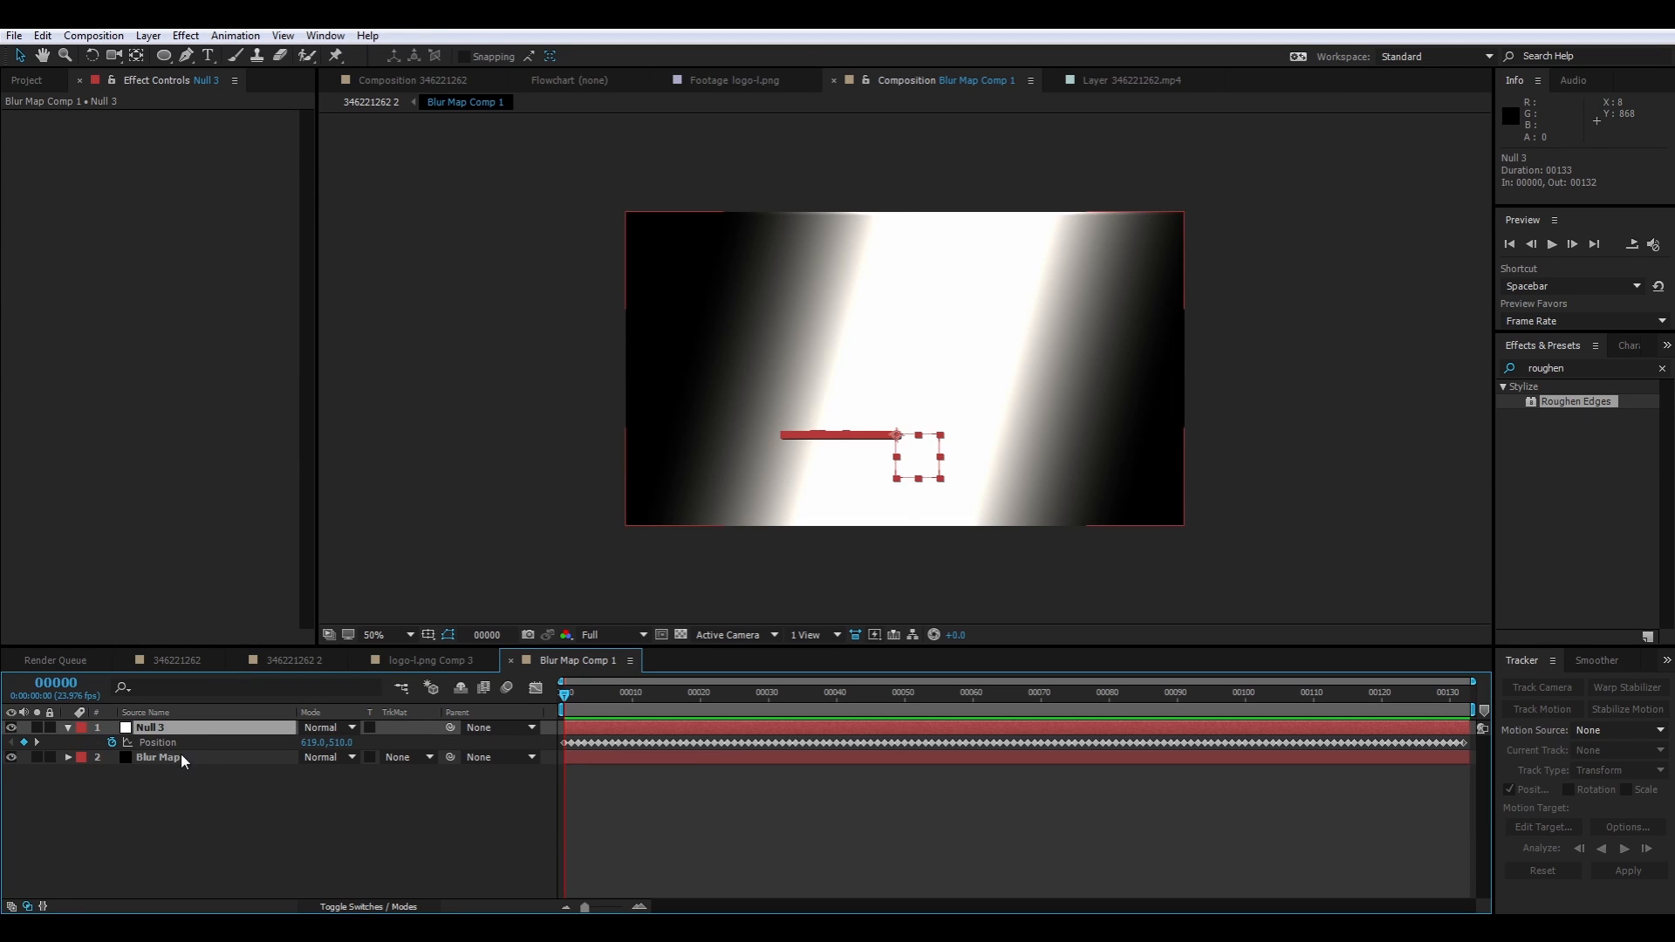
left_click(183, 757)
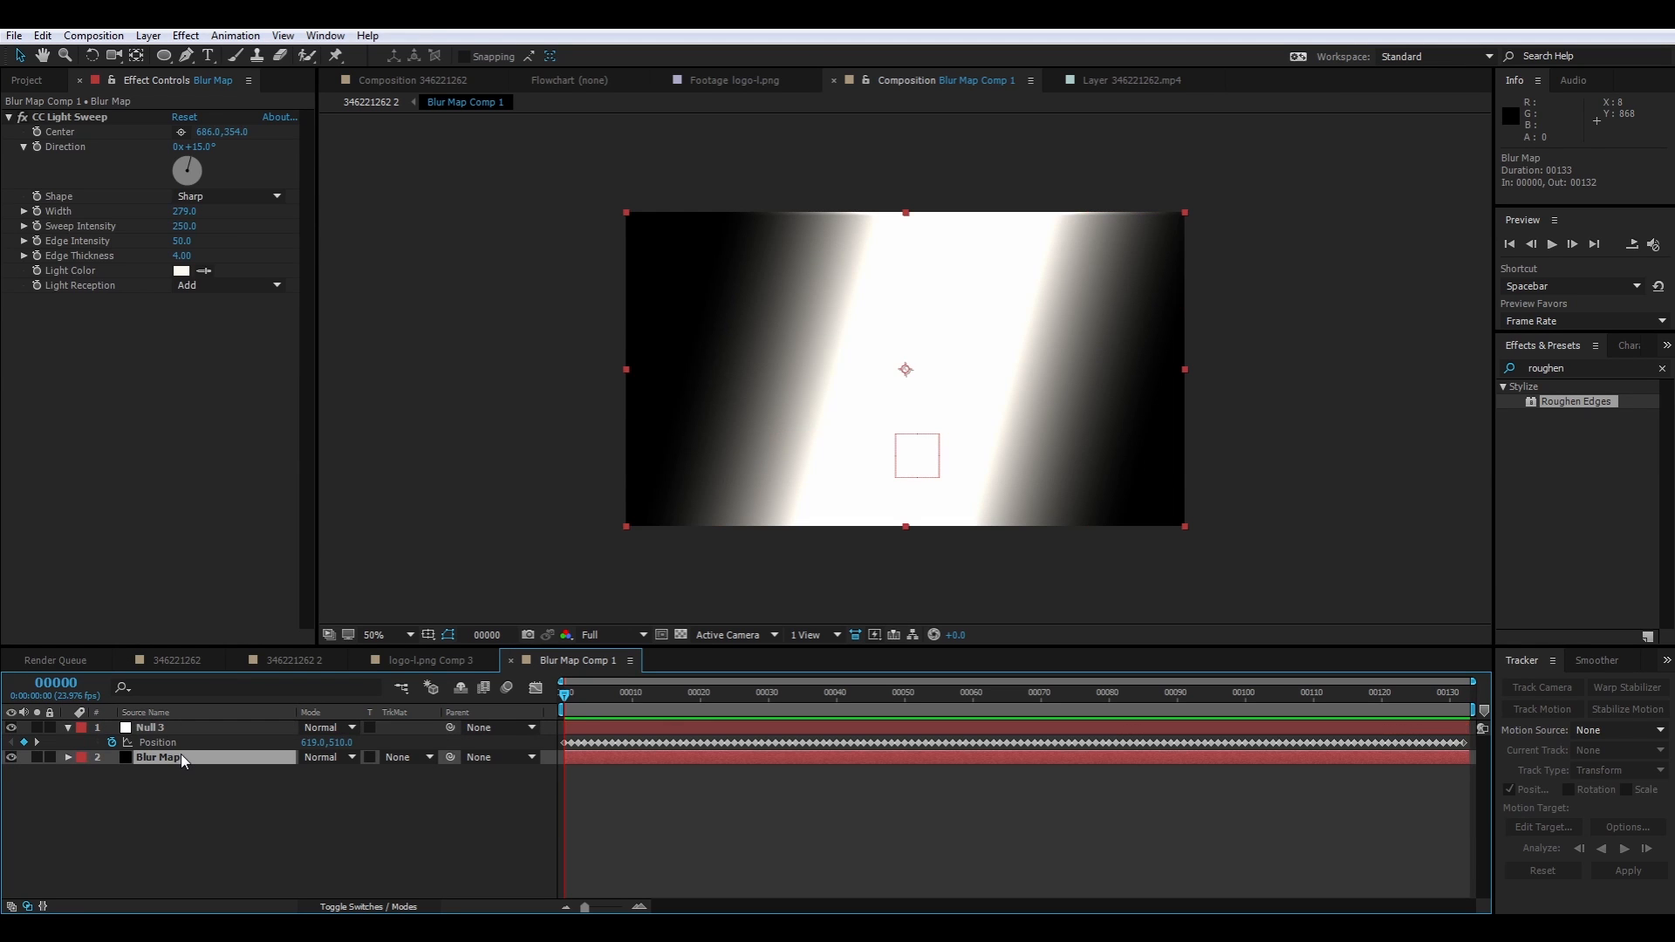
left_click(41, 133, "alt")
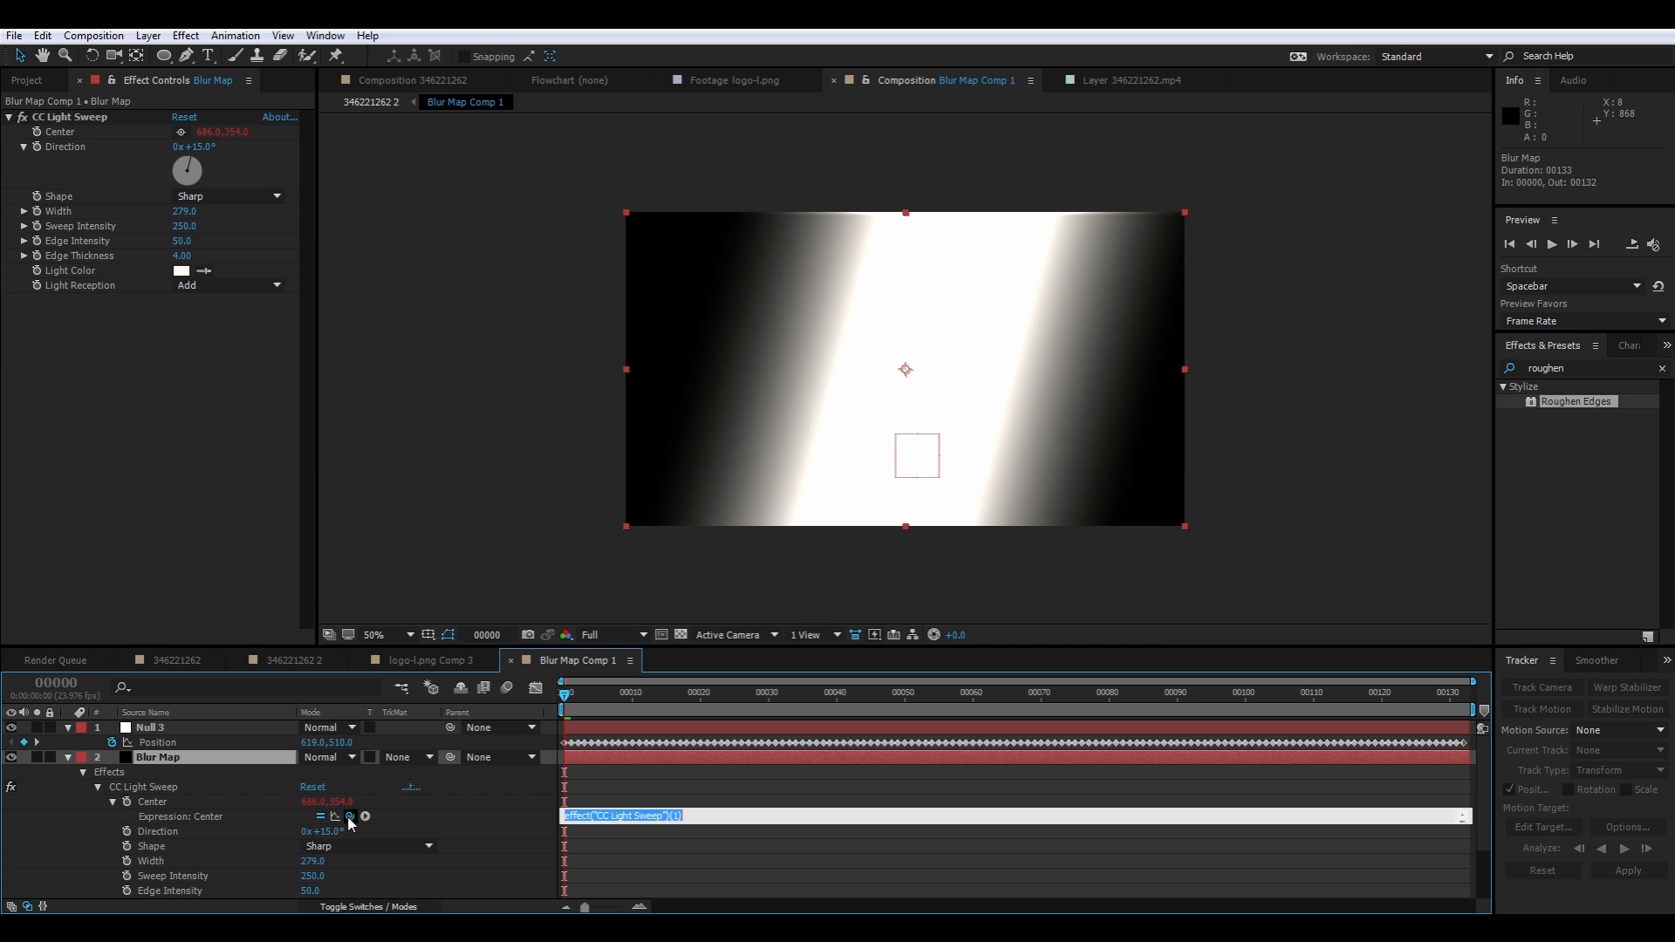
left_click_drag(350, 817, 170, 753)
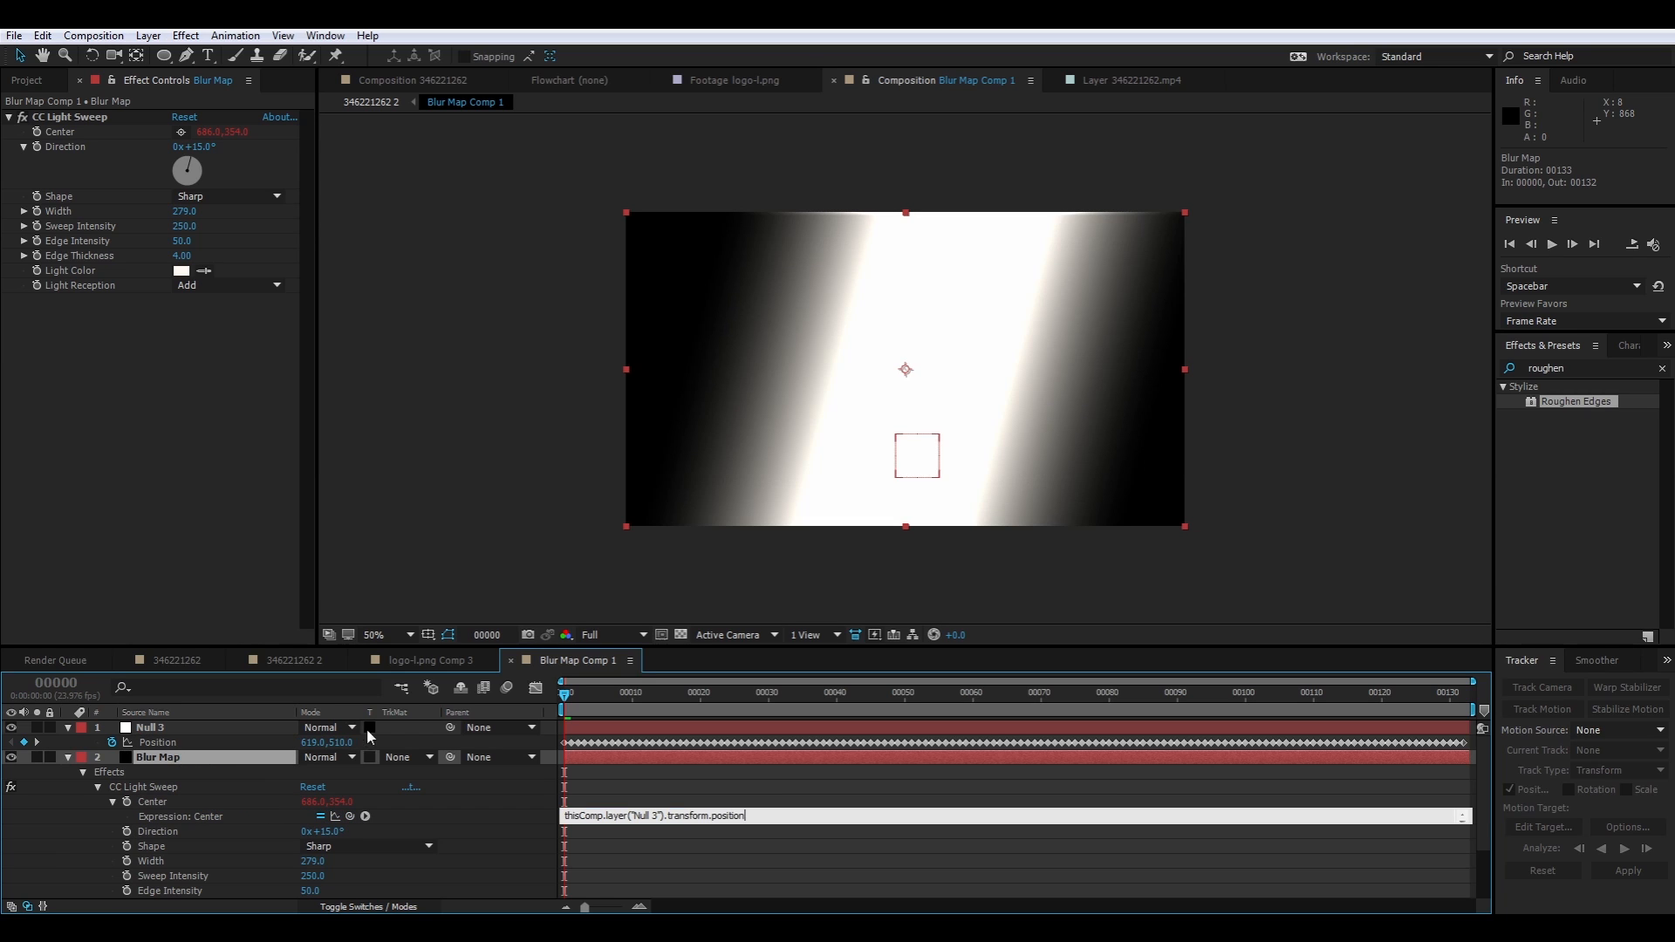
left_click(792, 788)
left_click_drag(581, 705, 1219, 711)
key("space")
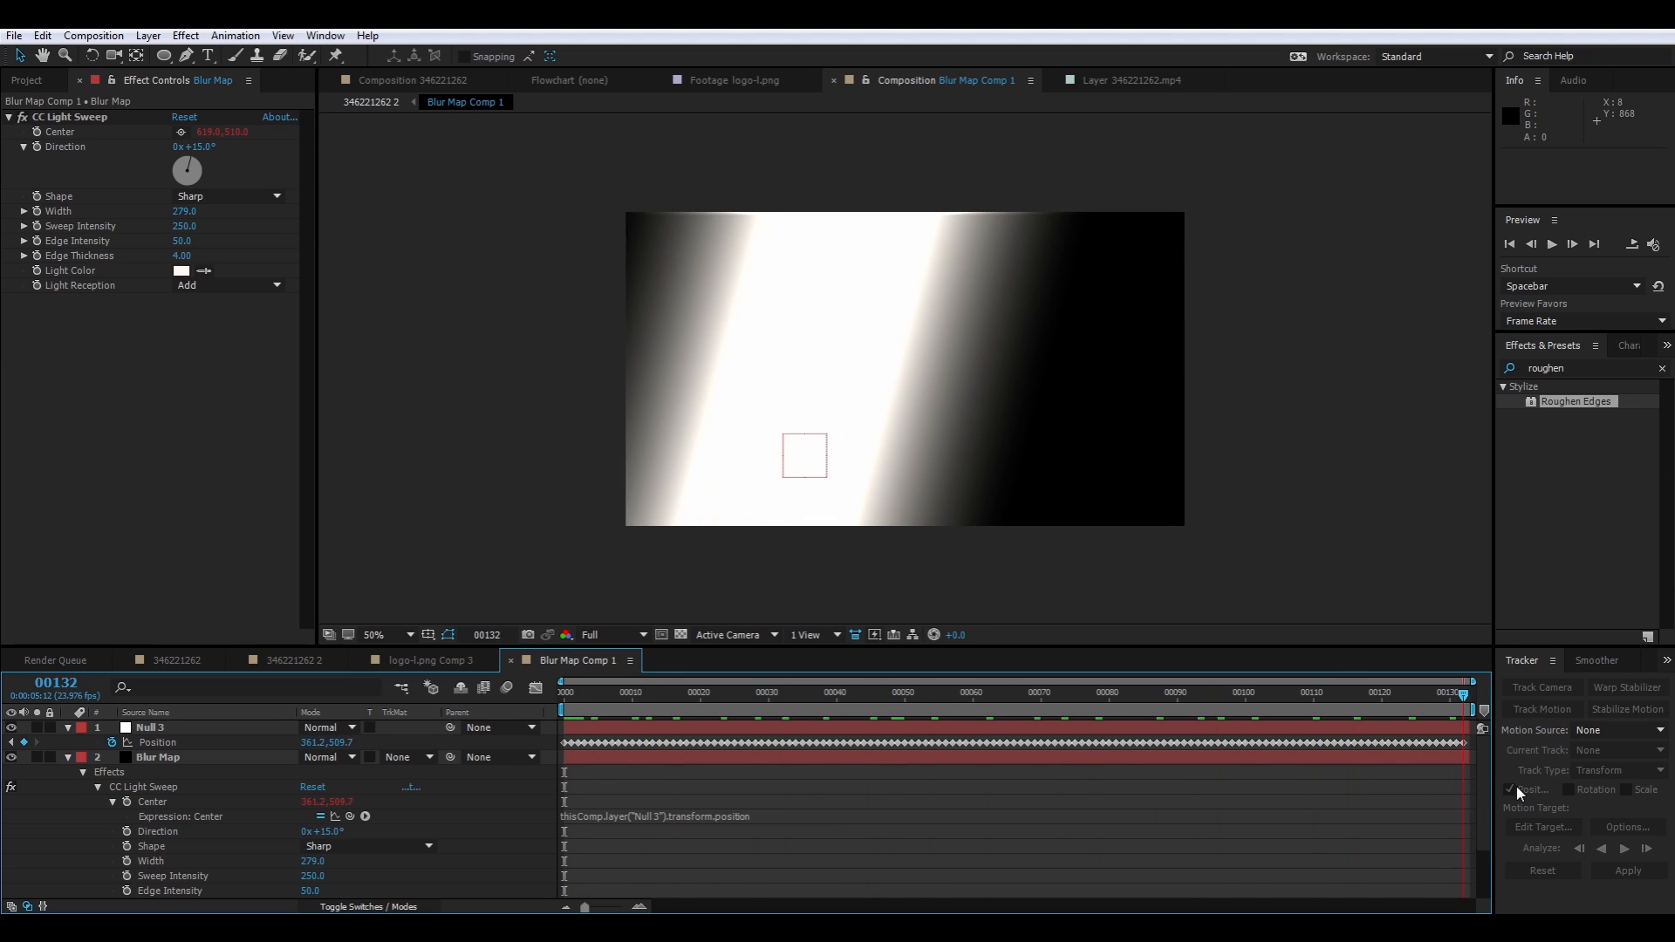
left_click_drag(826, 808, 498, 791)
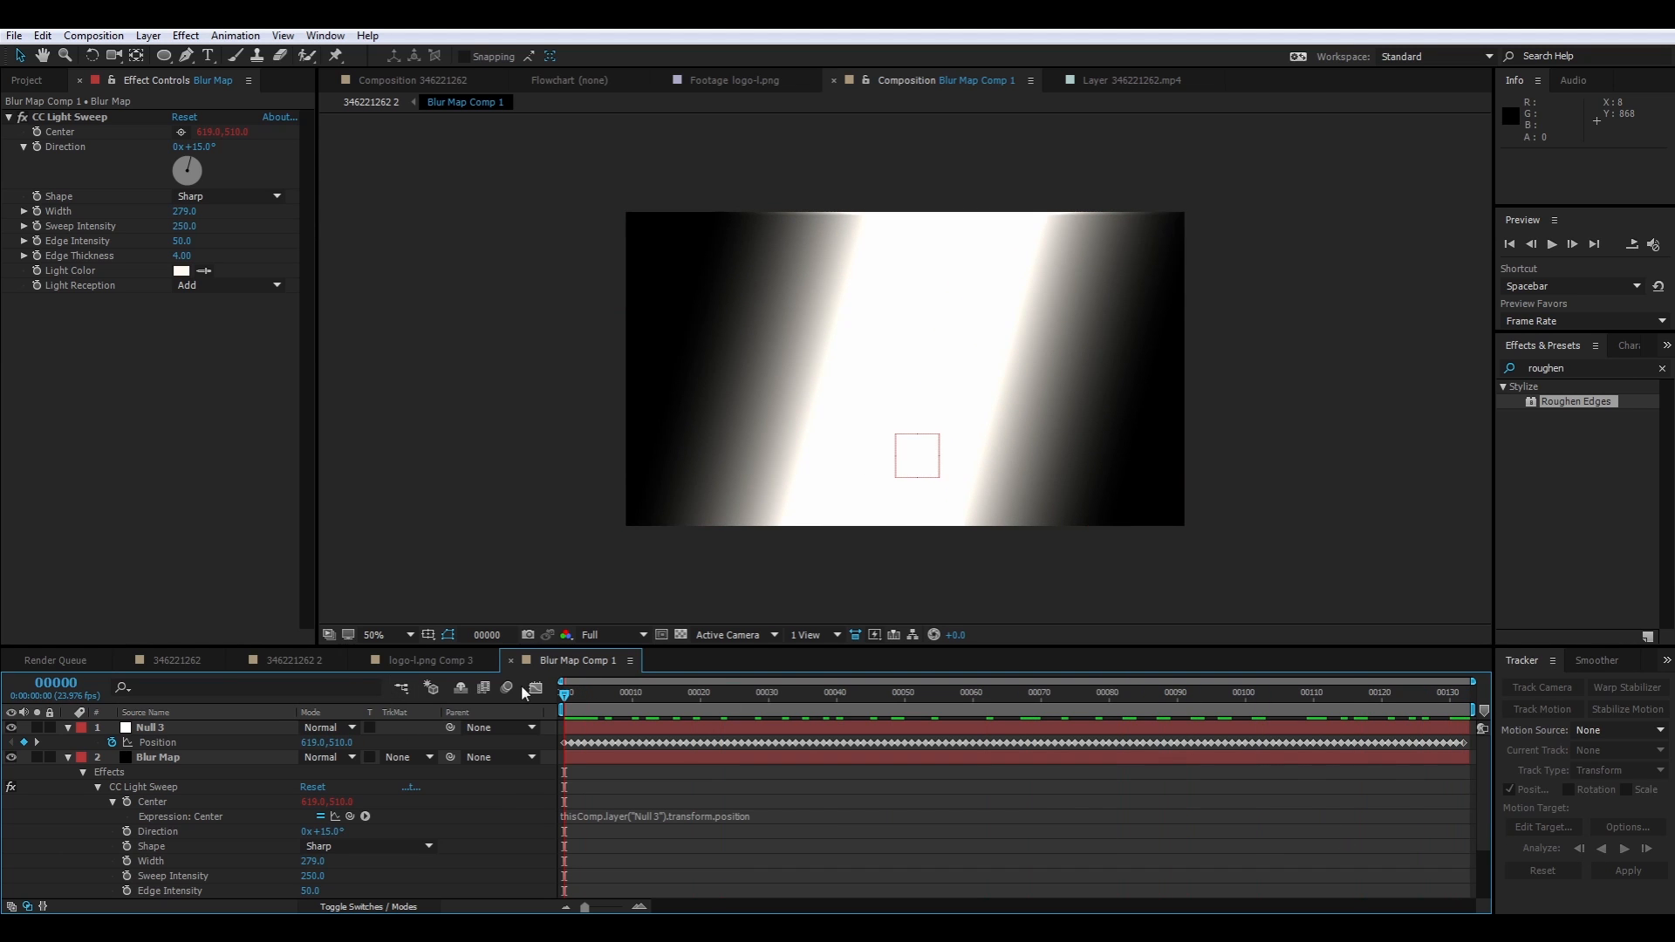
left_click(403, 660)
left_click(294, 660)
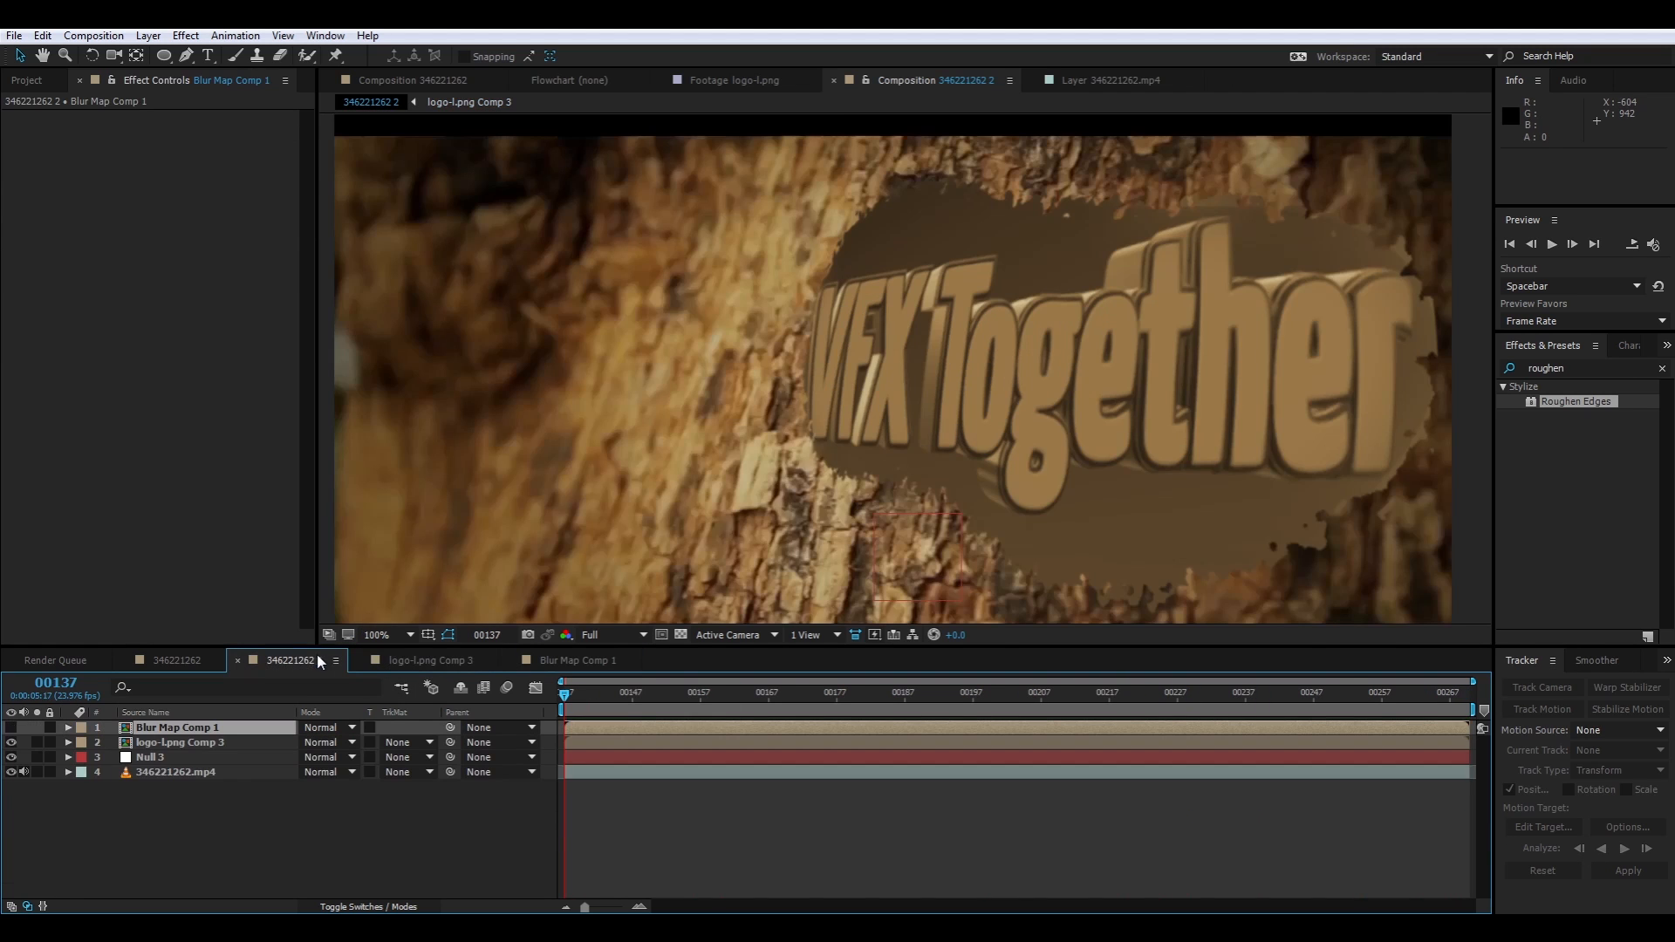
Try Camera Lens Blur on logo-l.png Comp 3, using Blur Map Comp 1 as the blur map layer with the map inverted
key("h")
left_click(177, 742)
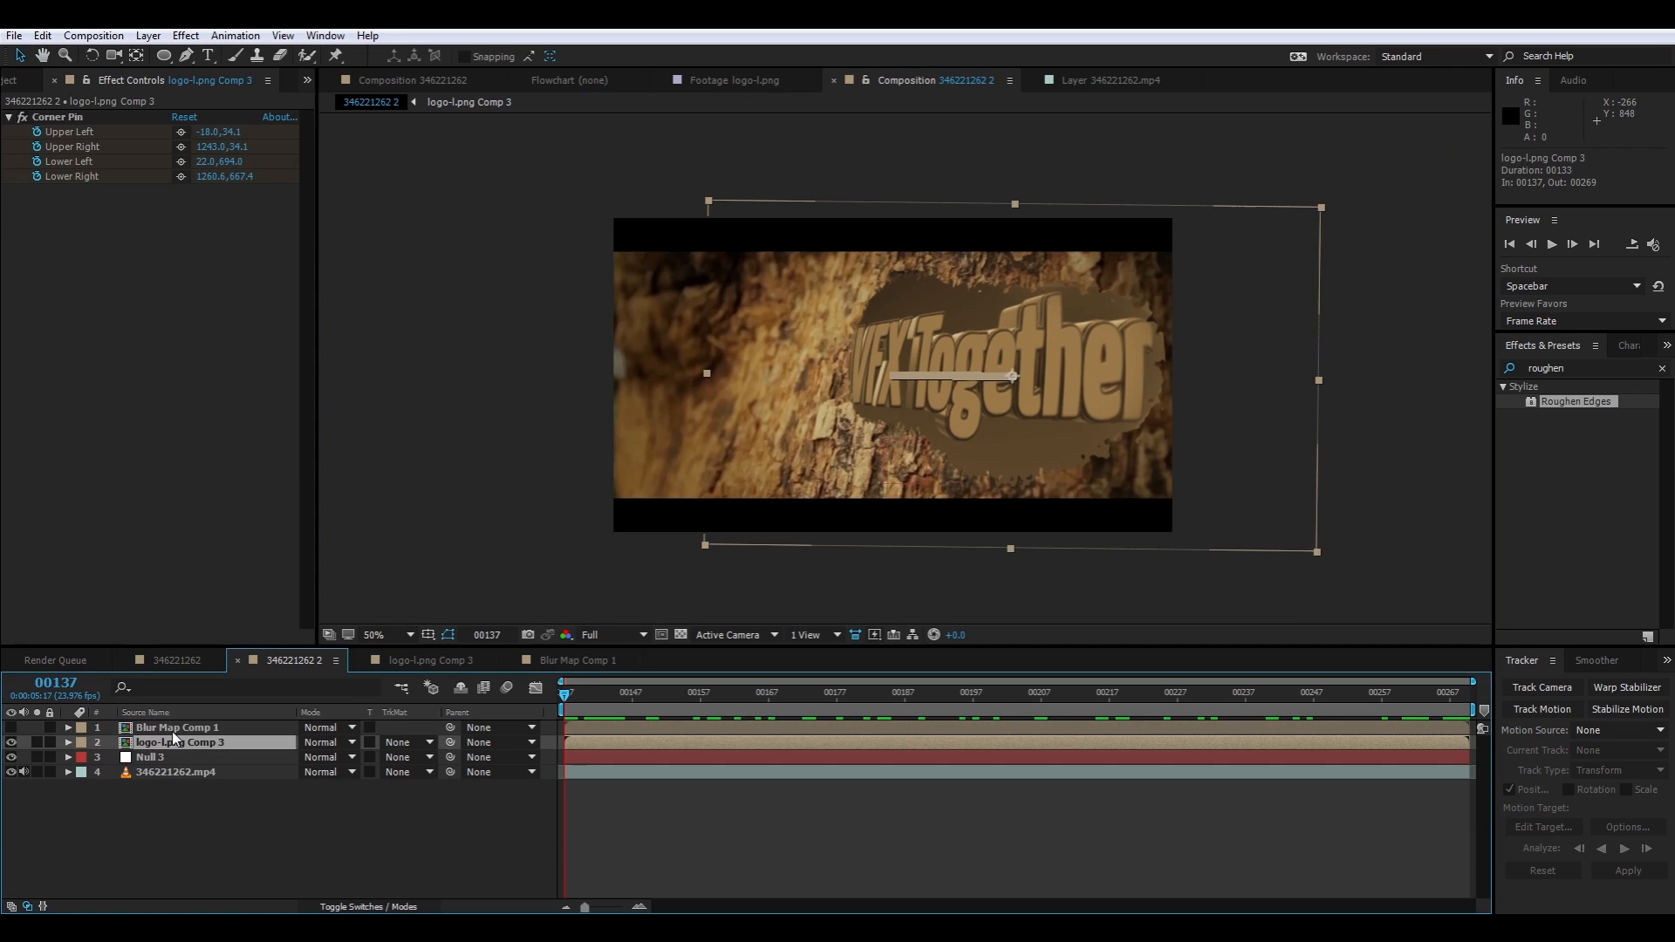
right_click(91, 384)
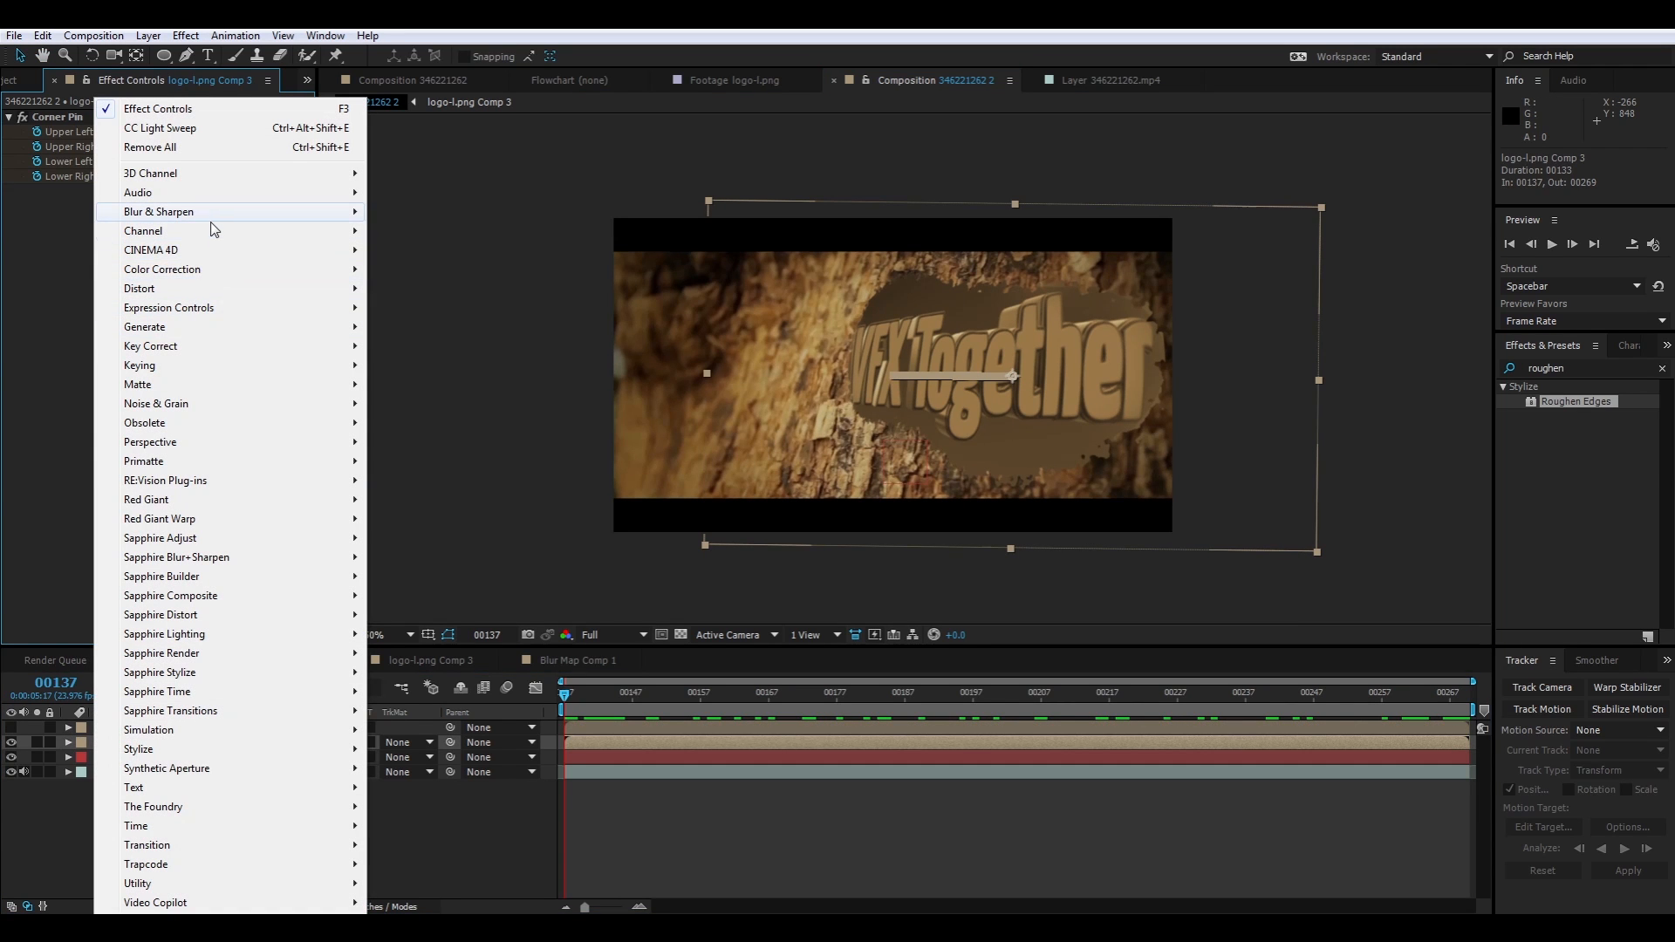
mouse_move(213, 223)
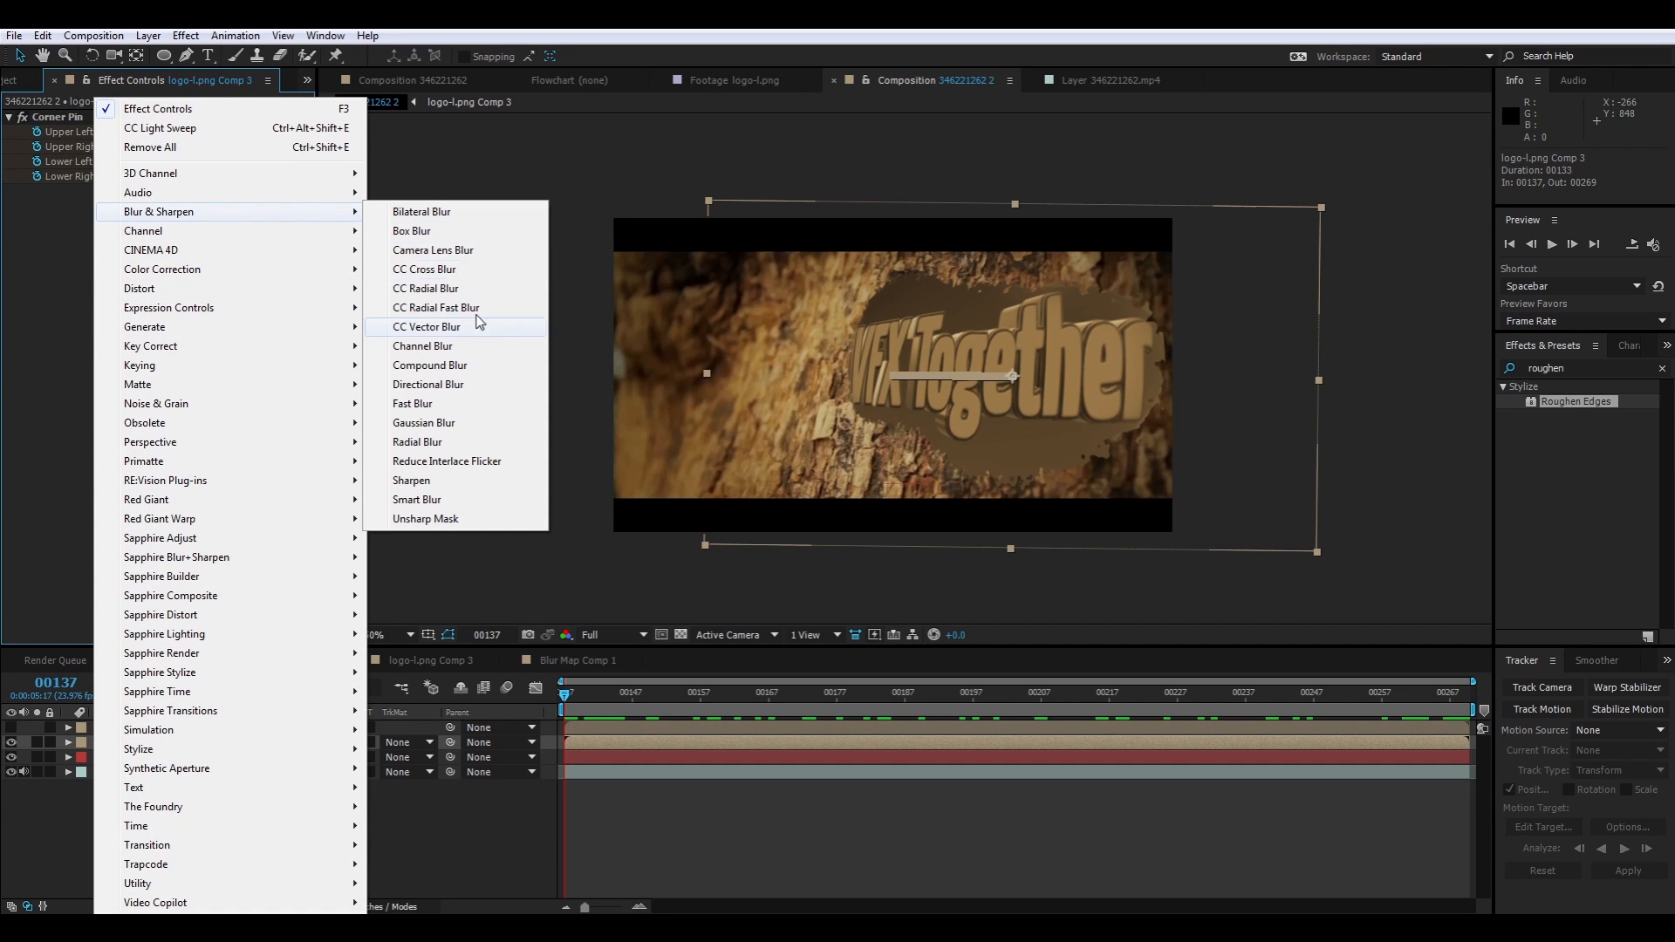
left_click(468, 252)
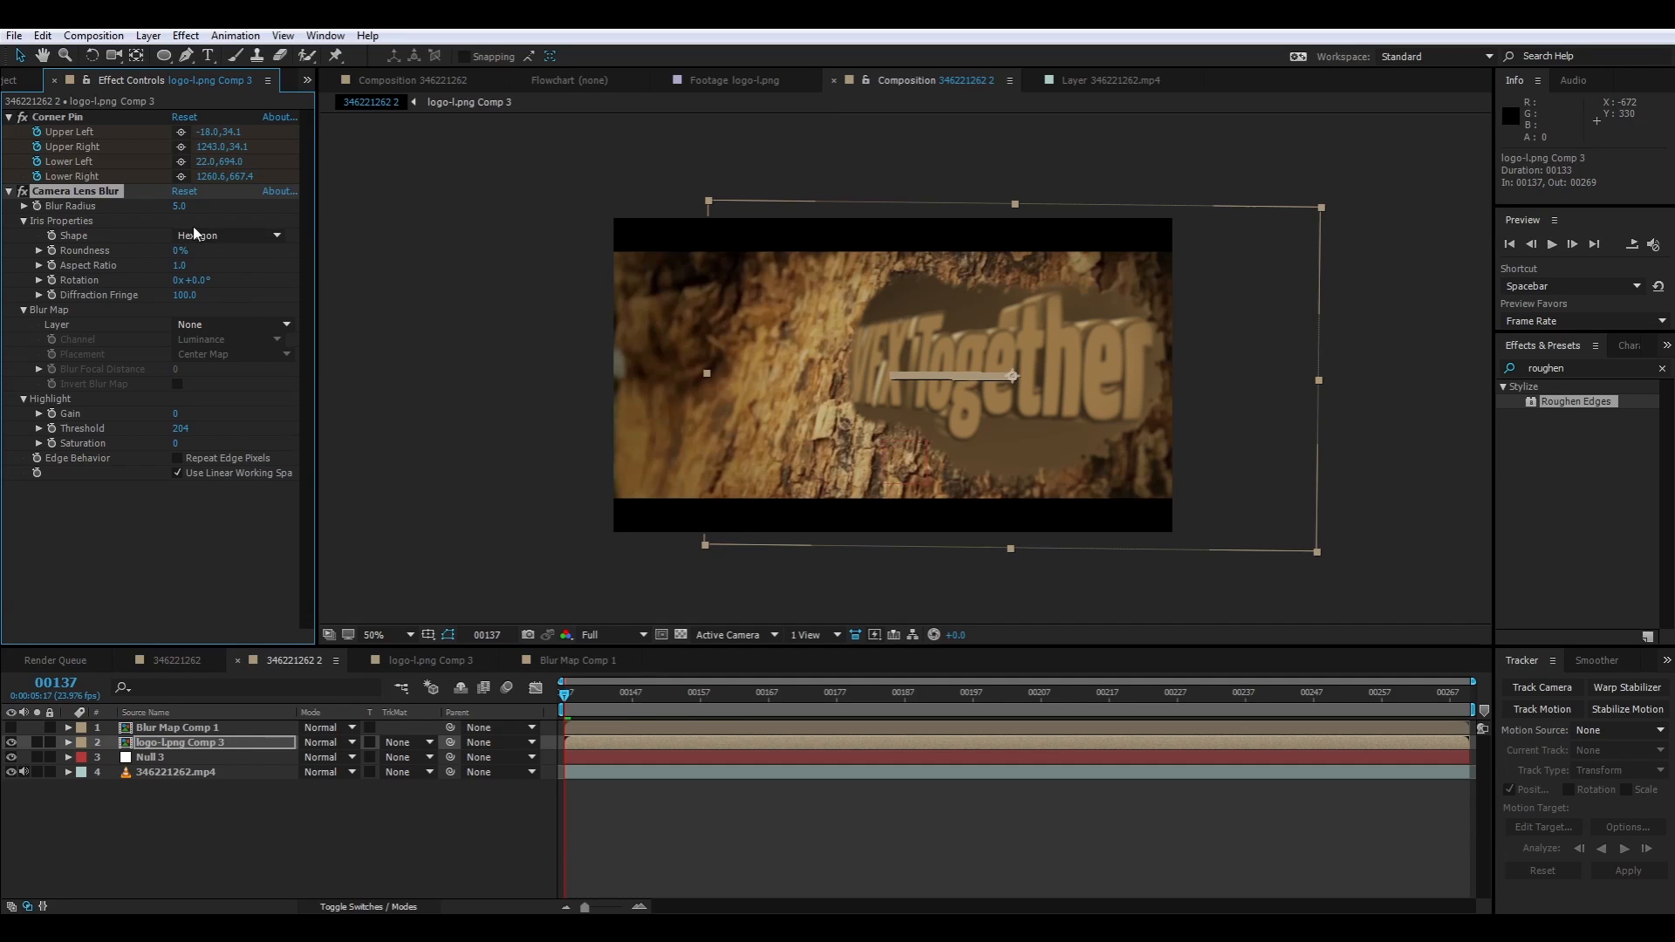
left_click(210, 322)
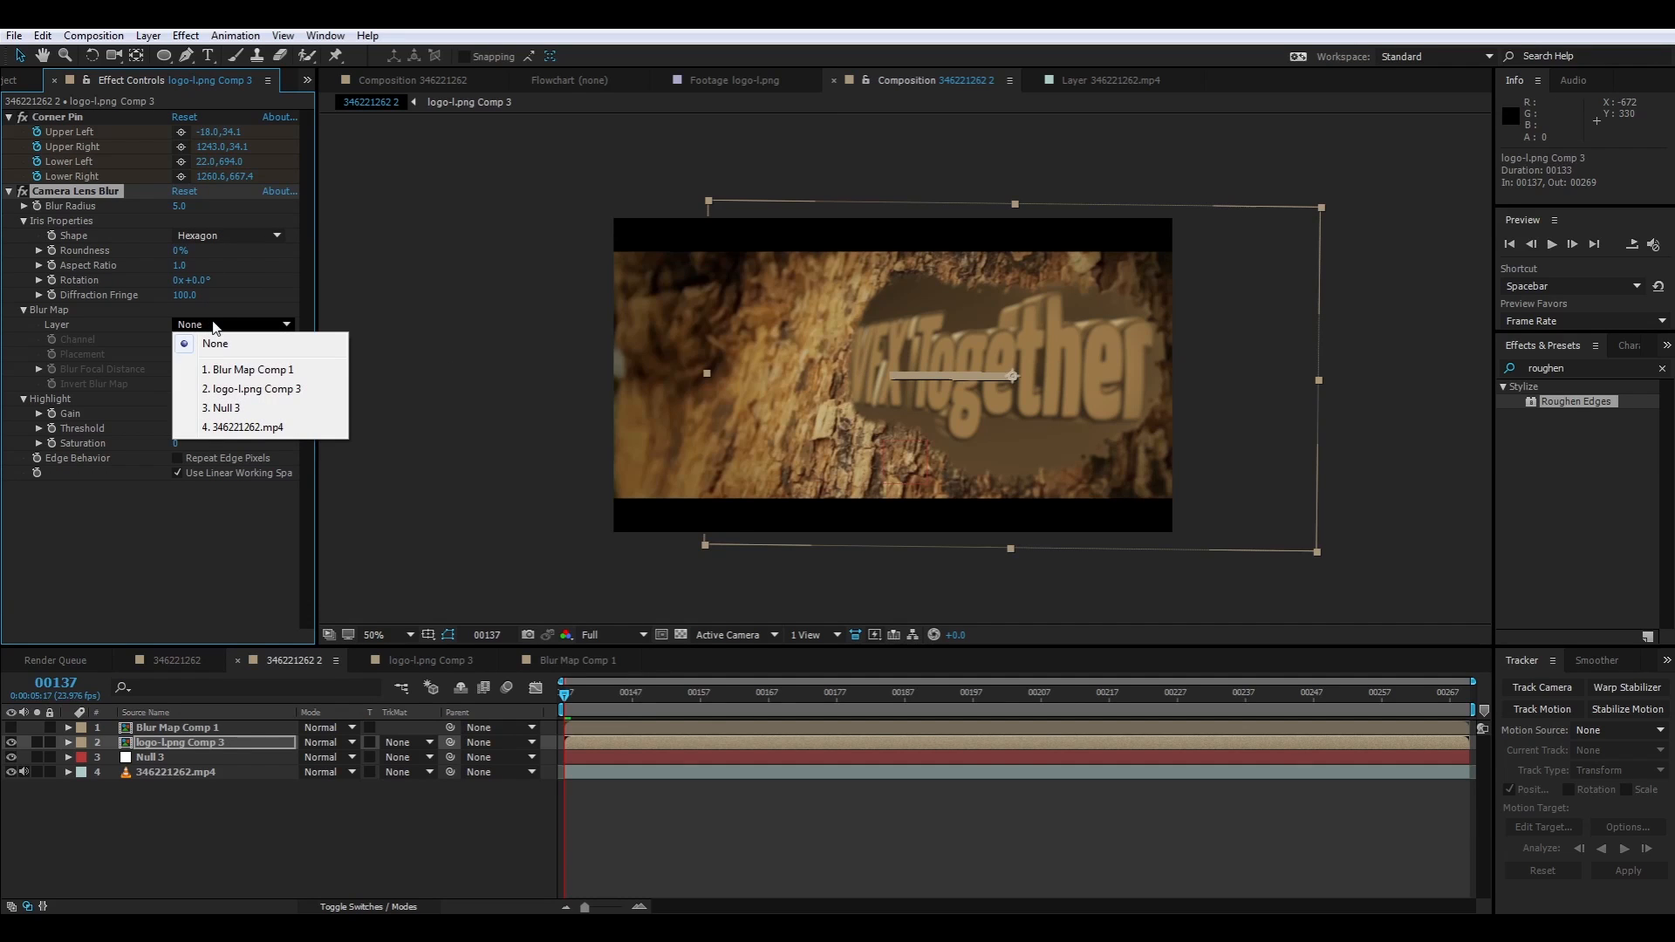
left_click(289, 370)
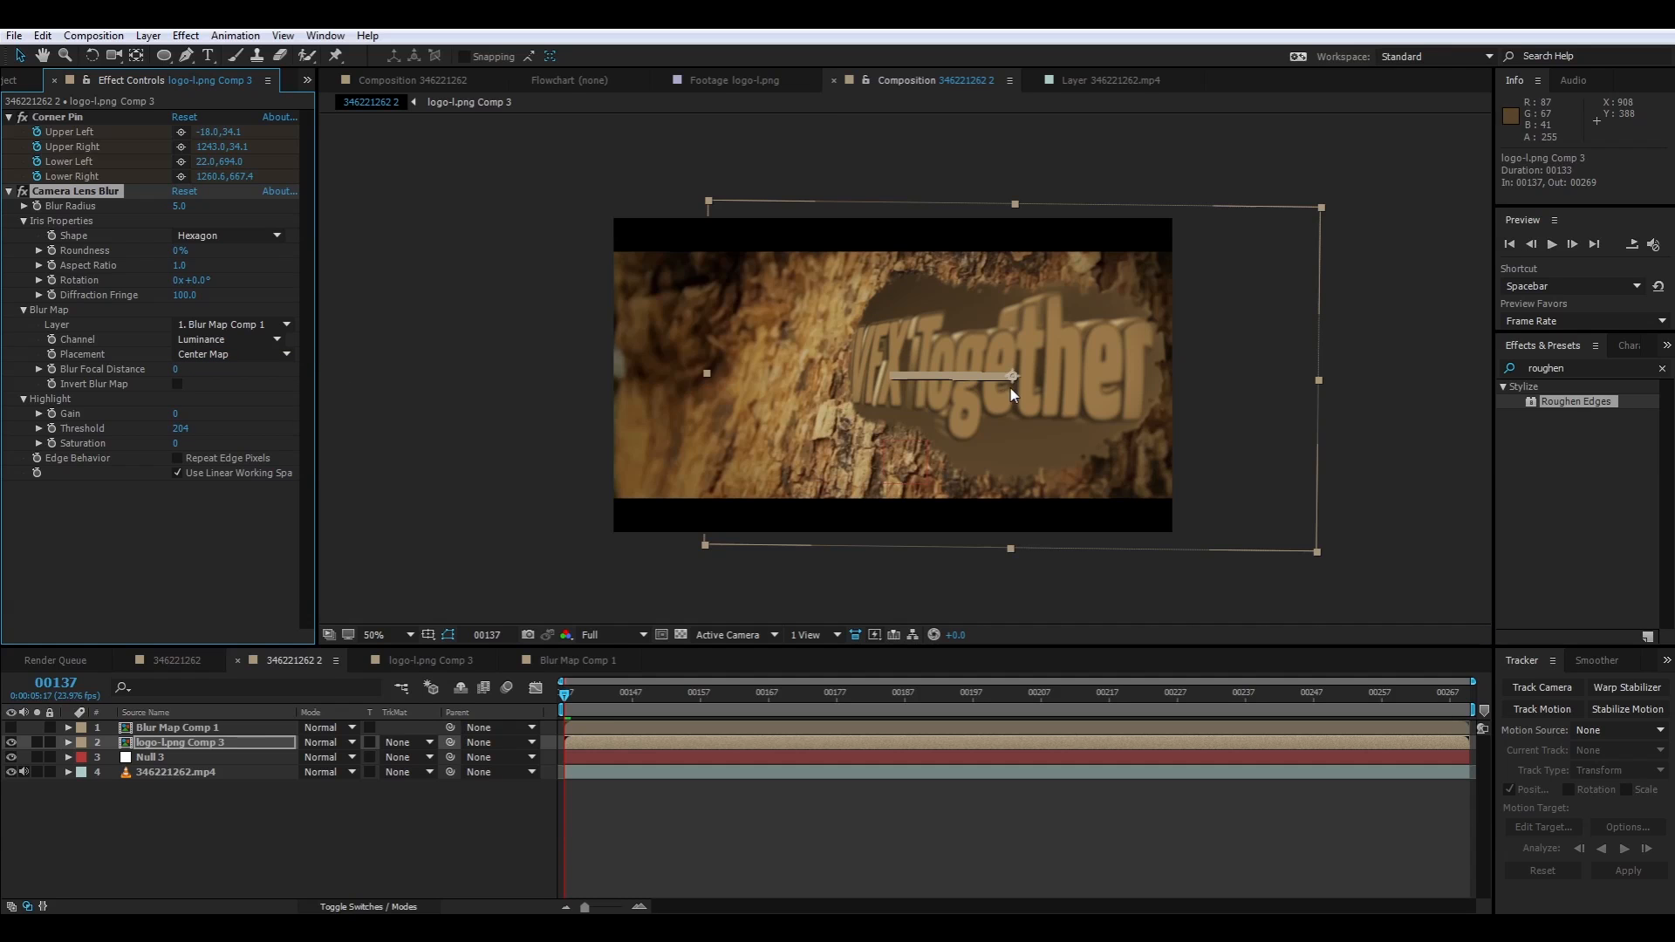
key(".")
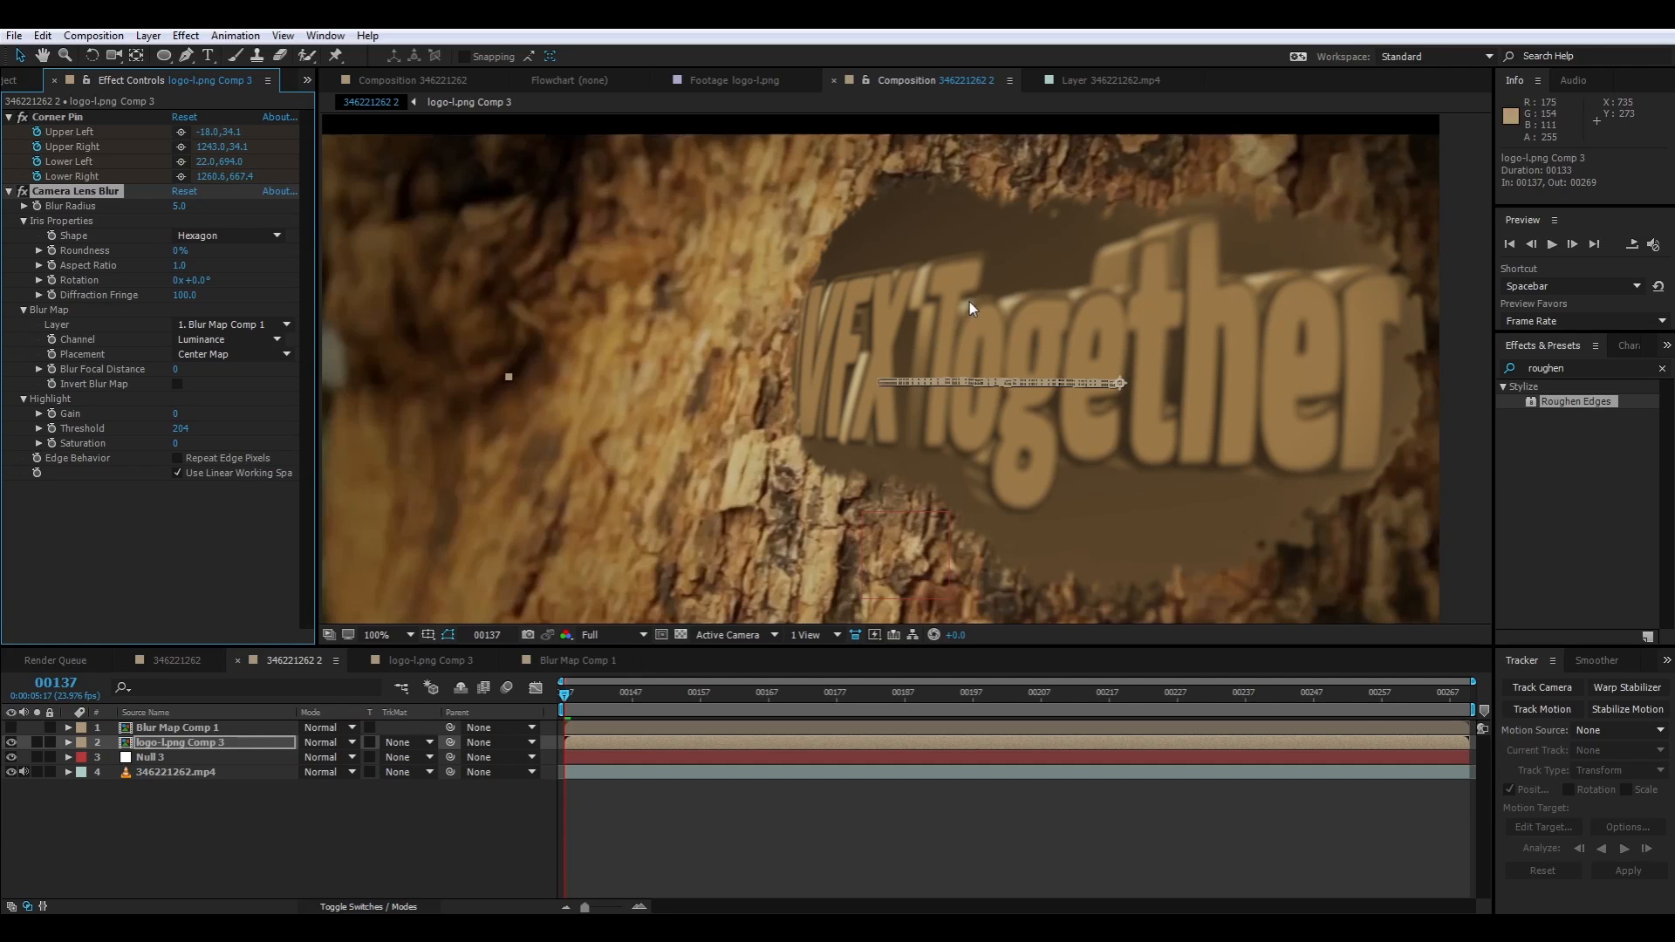
left_click(177, 384)
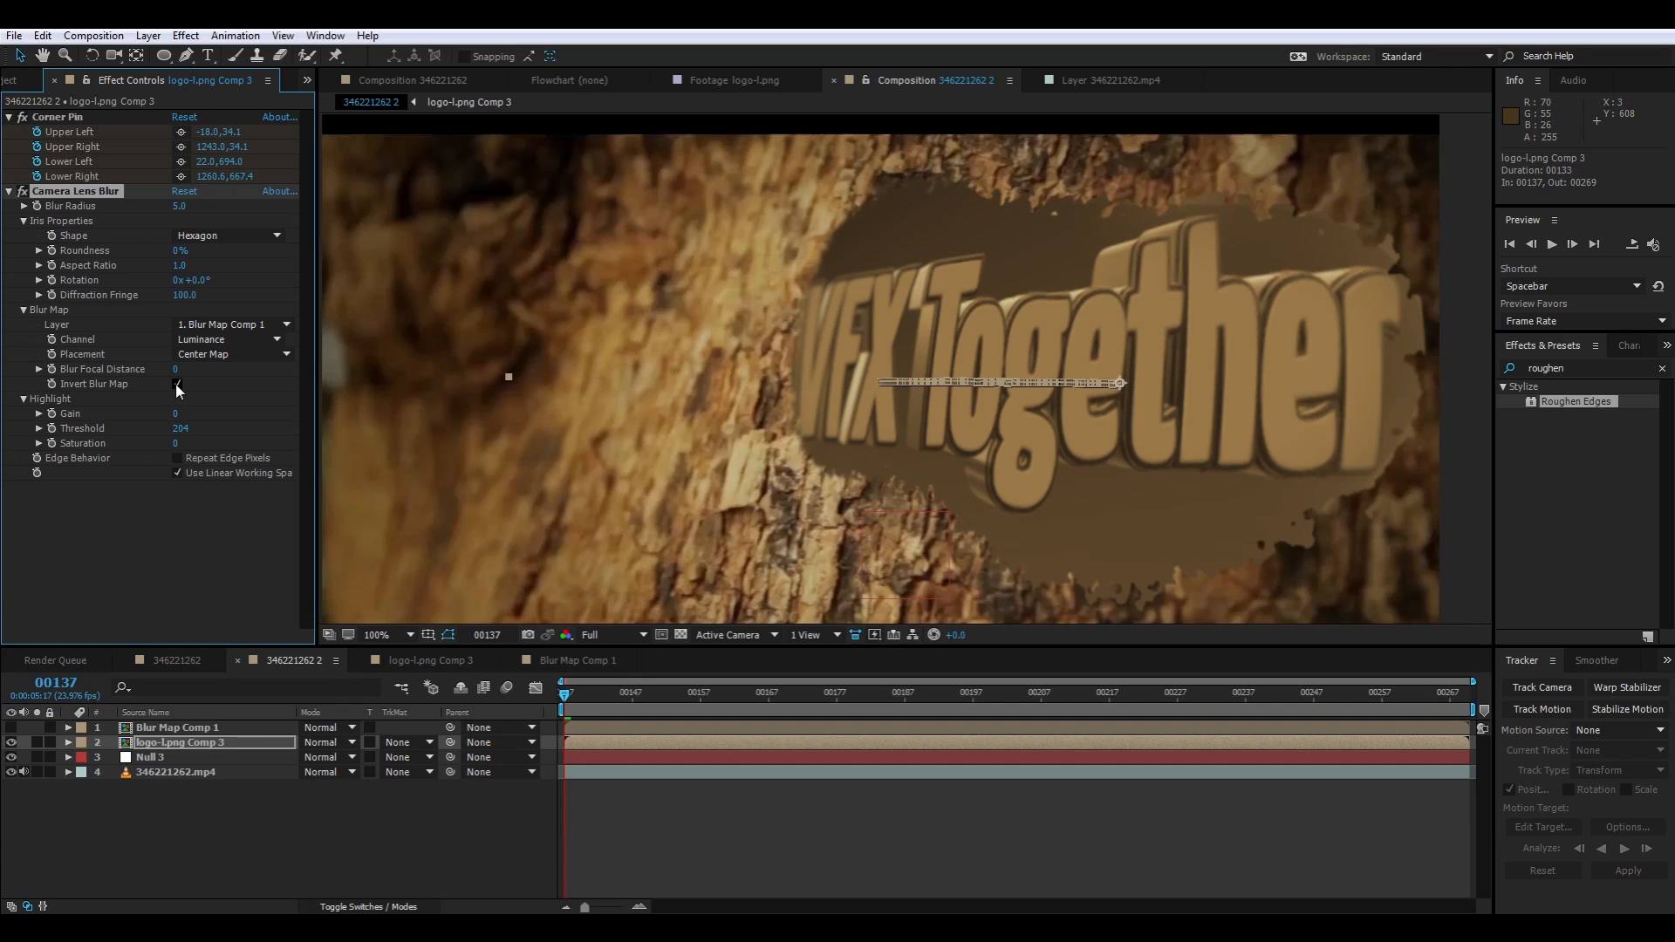
Inspect the blur across the logo and delete Camera Lens Blur from logo-l.png Comp 3
left_click(561, 825)
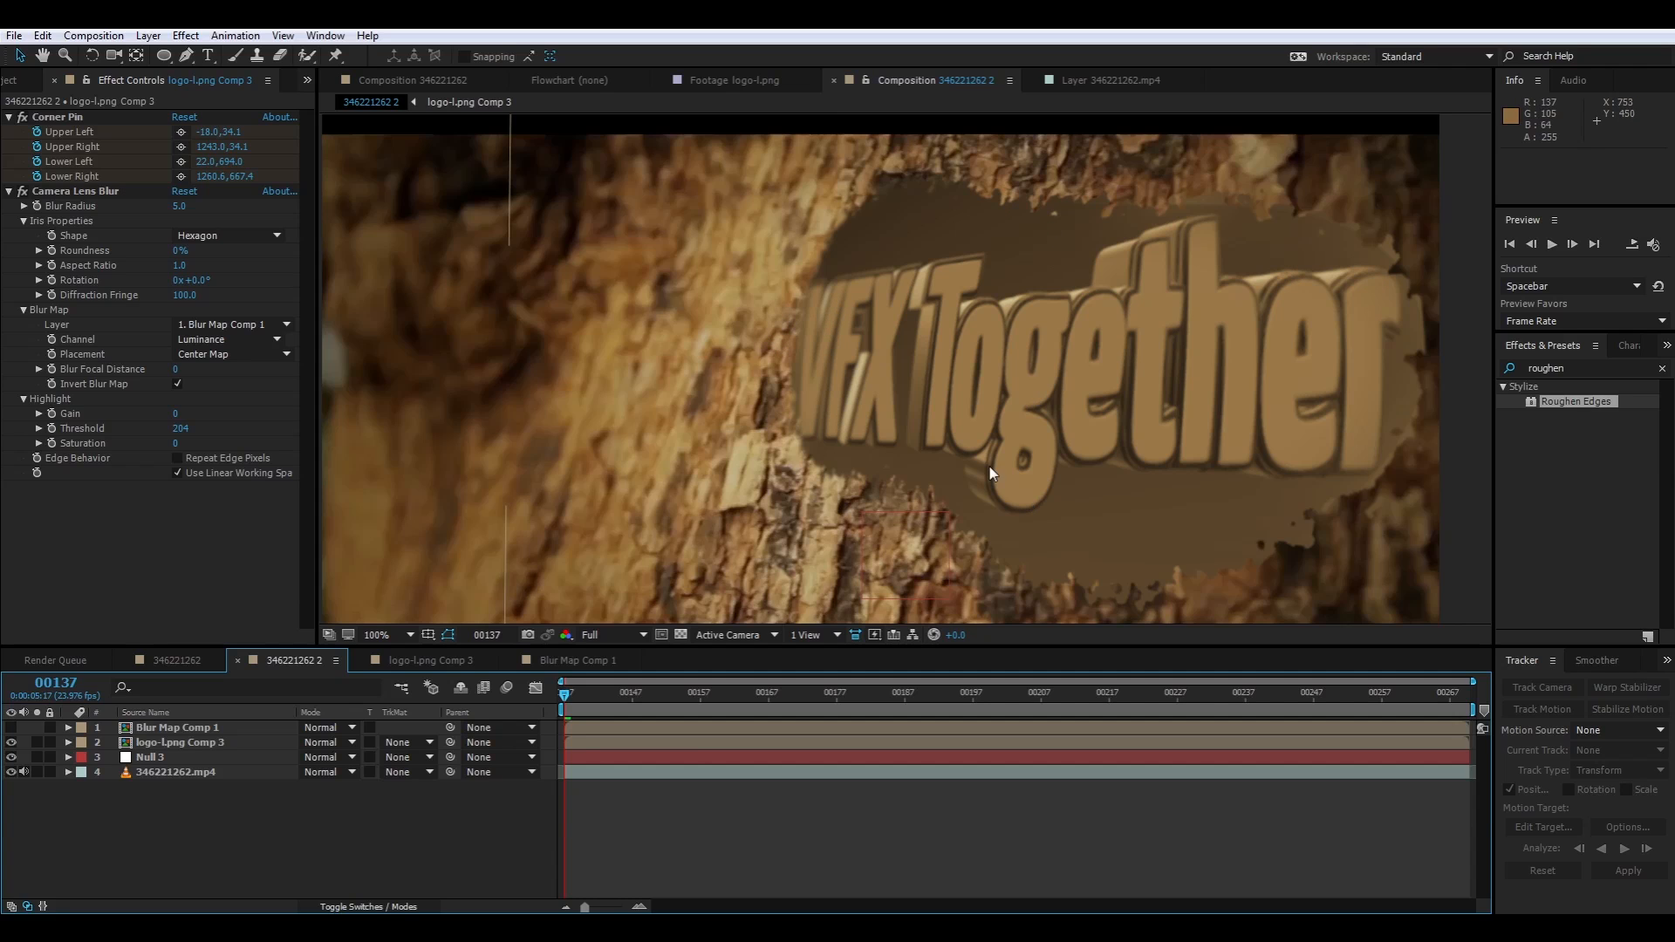
left_click(824, 394)
scroll(824, 394, "down", 1)
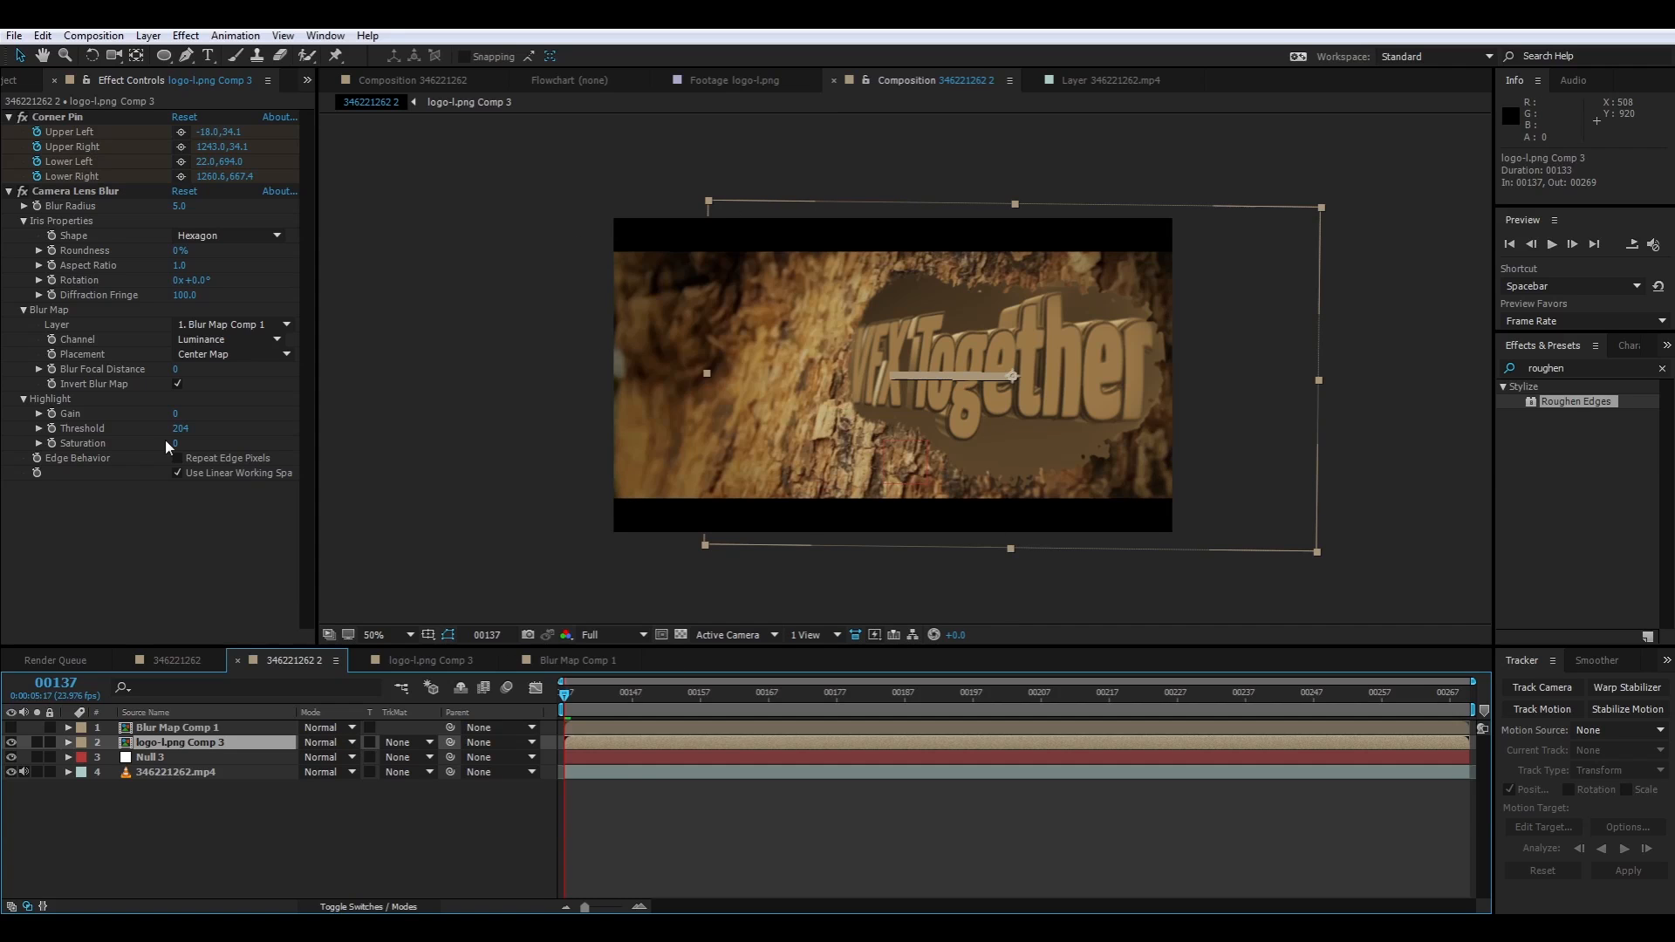
left_click(71, 190)
key("Delete")
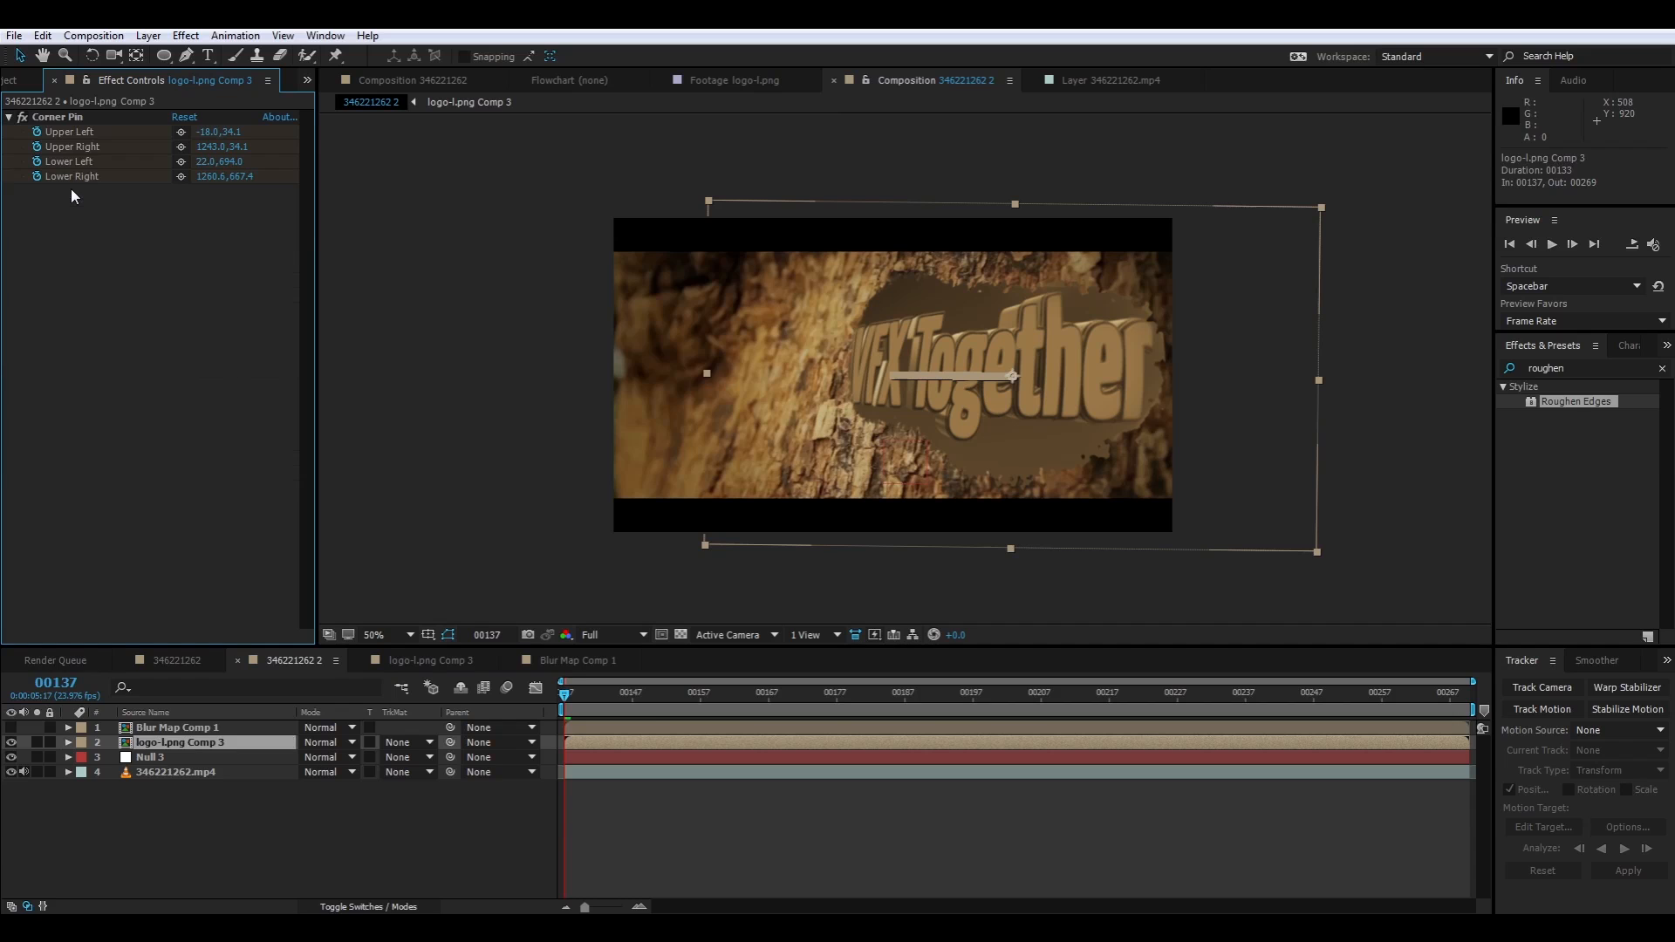
Pre-compose logo-l.png Comp 3 as "Distorted, Tracked Logo", moving all attributes and fitting the duration to the layer
left_click(201, 742)
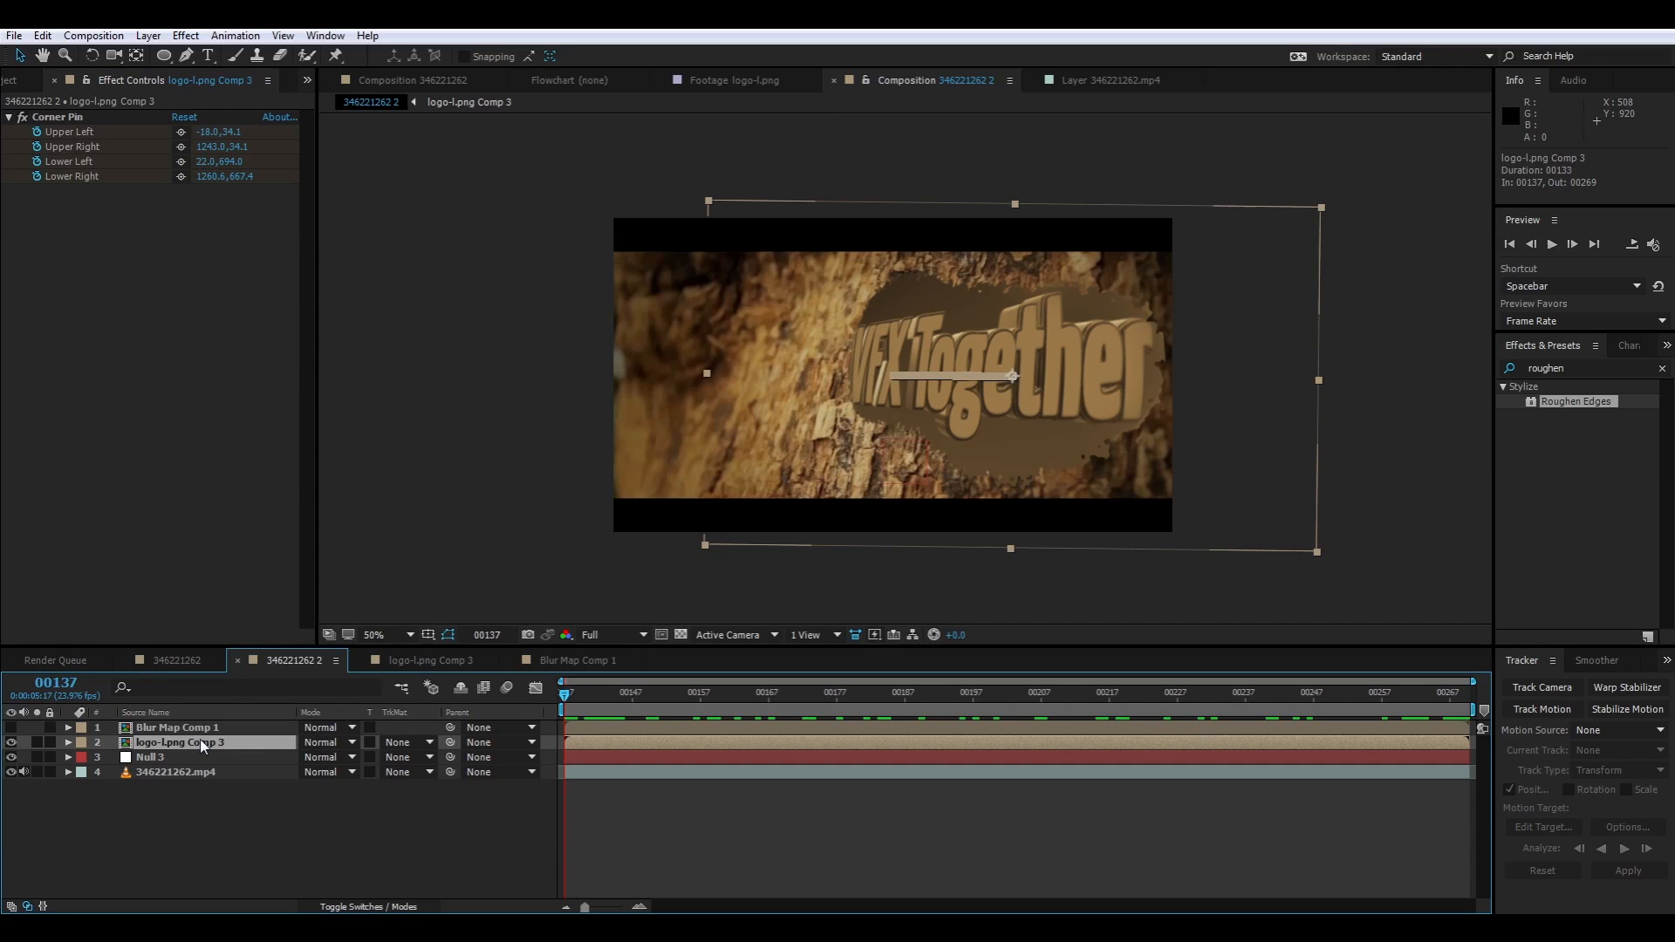
key("ctrl+shift+c")
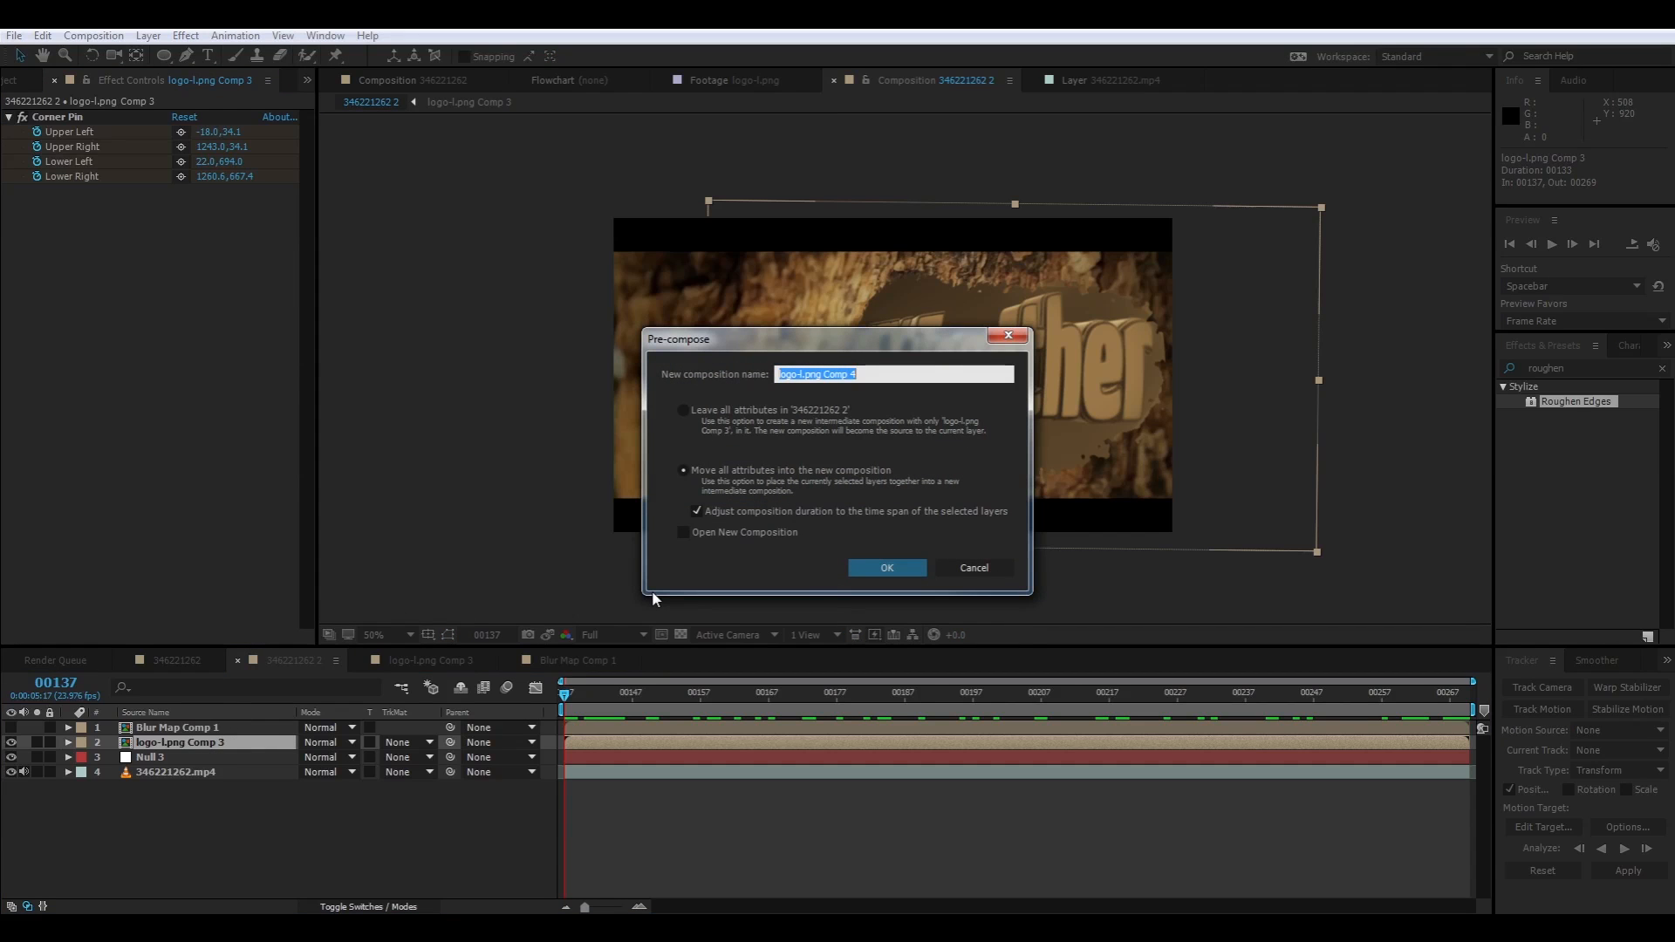
type("Distorted, Tracked Logo")
key("Return")
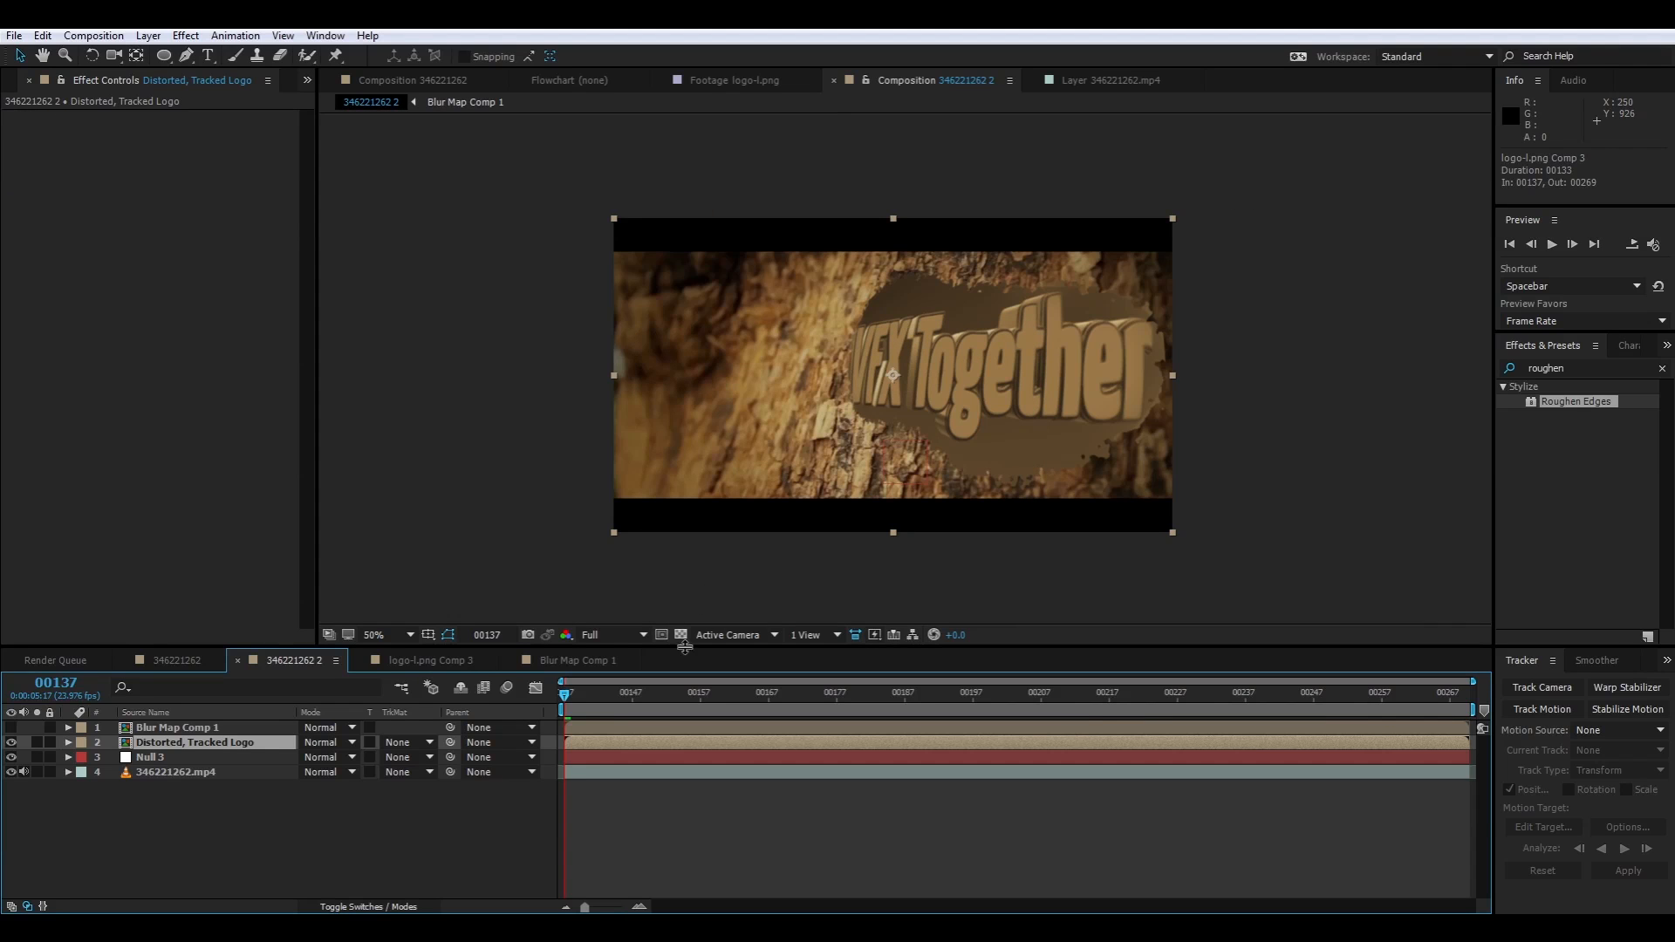
Apply Camera Lens Blur to Distorted, Tracked Logo, using Blur Map Comp 1 as the blur map layer with the map inverted
right_click(133, 227)
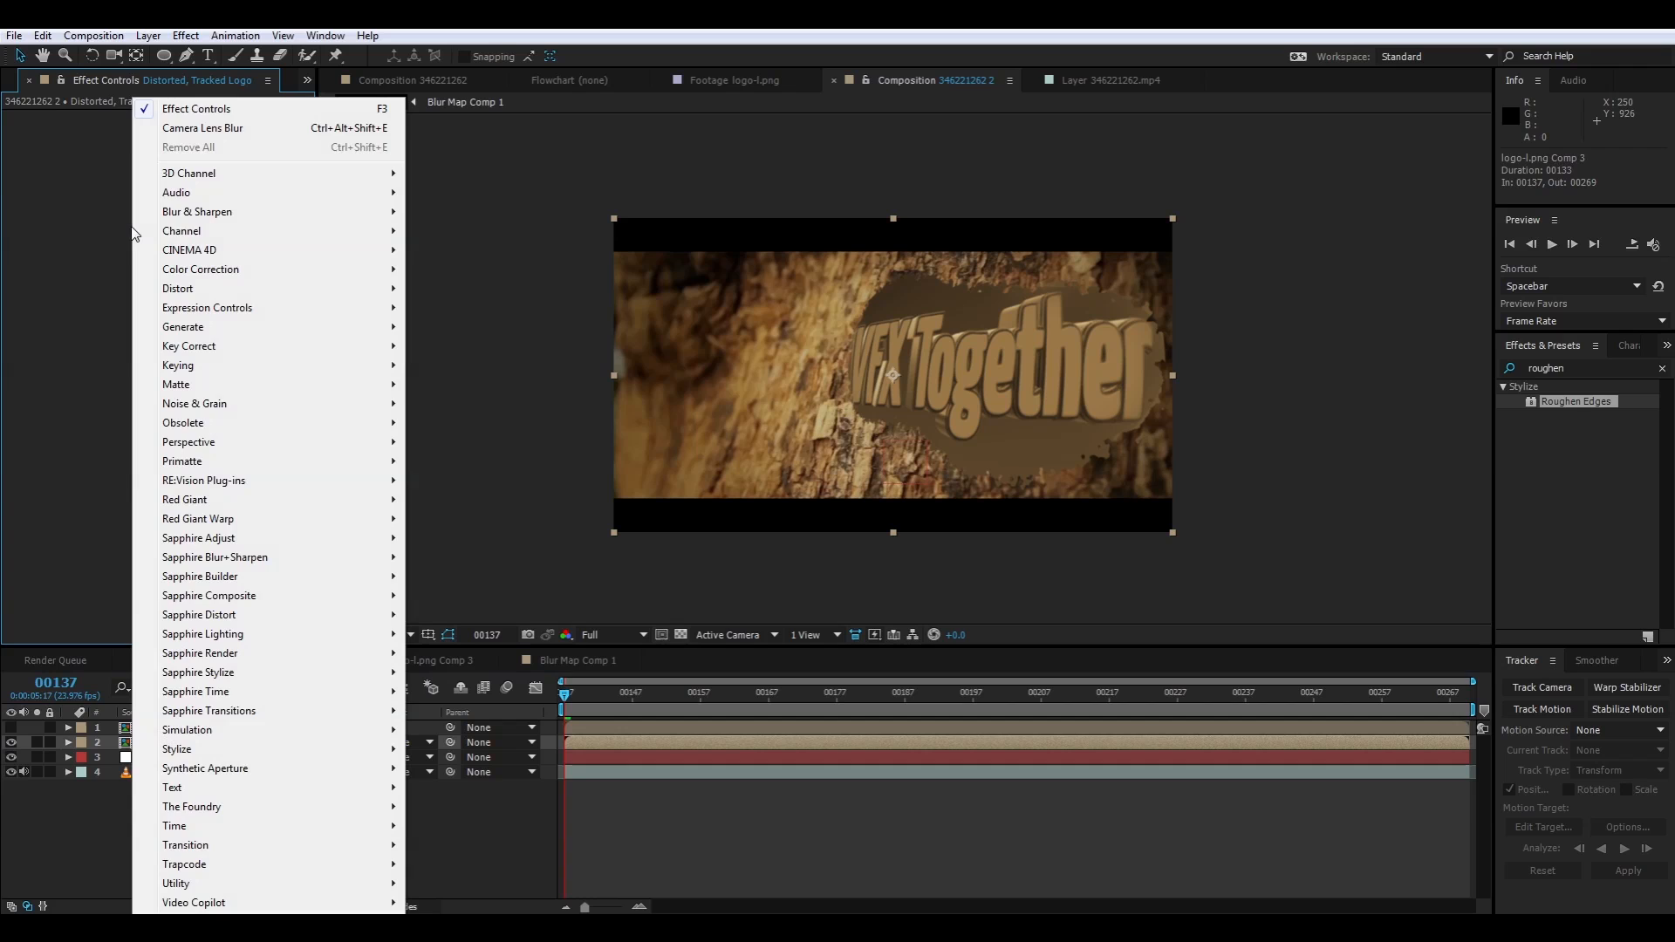
left_click(176, 129)
left_click(231, 251)
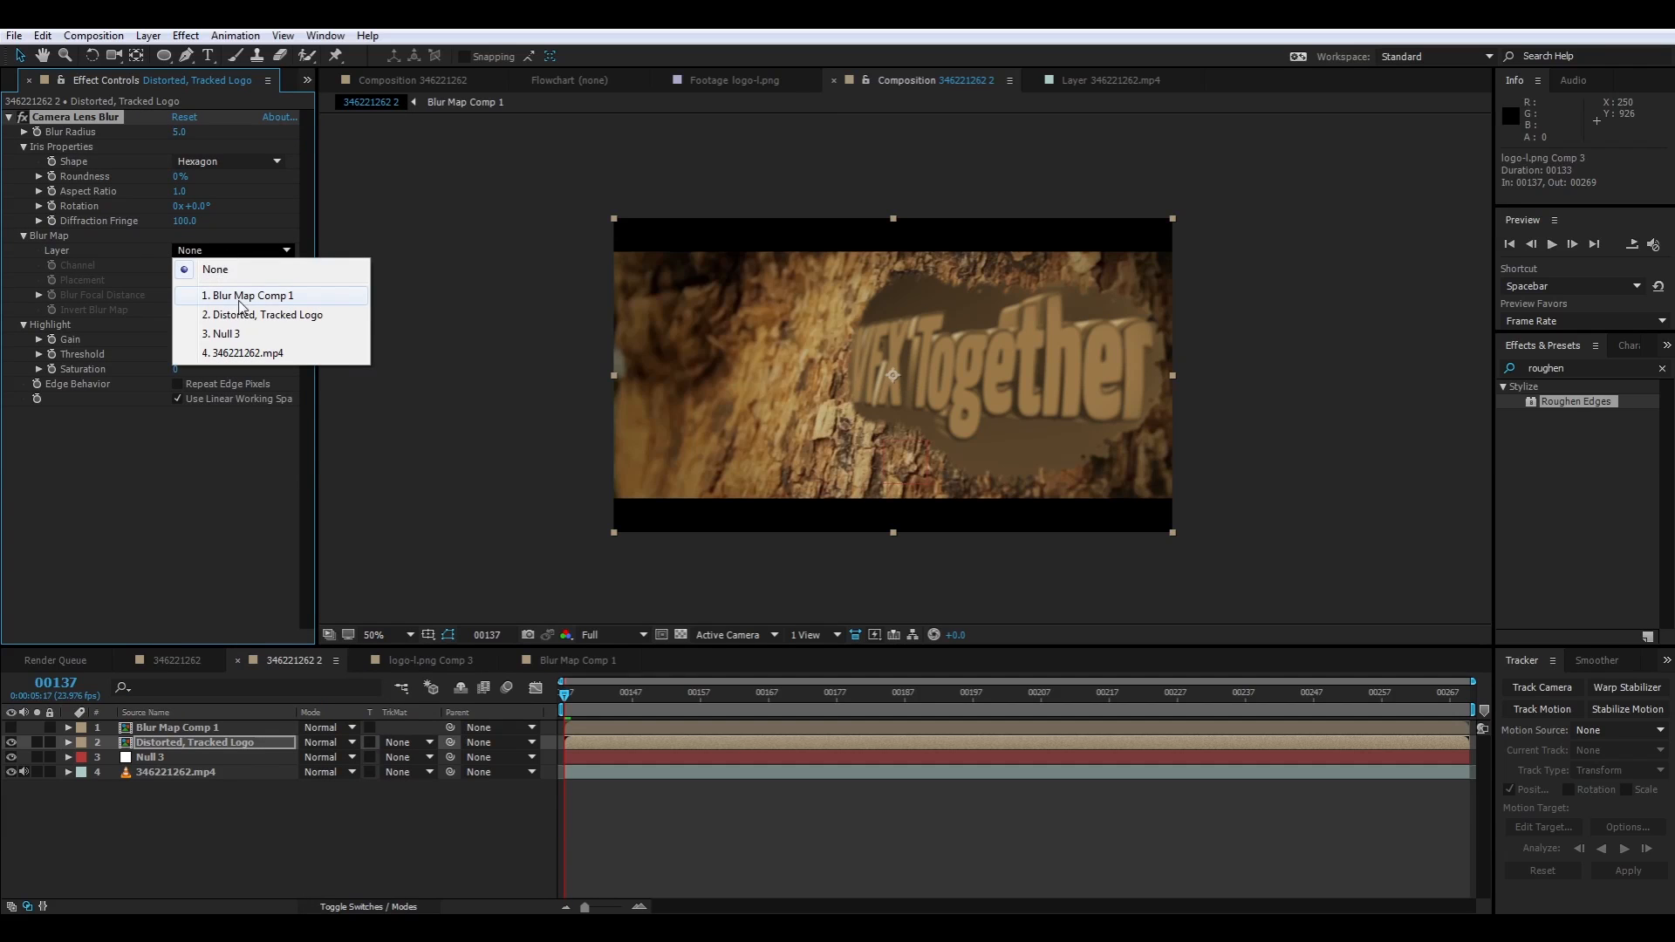
left_click(240, 291)
left_click(178, 310)
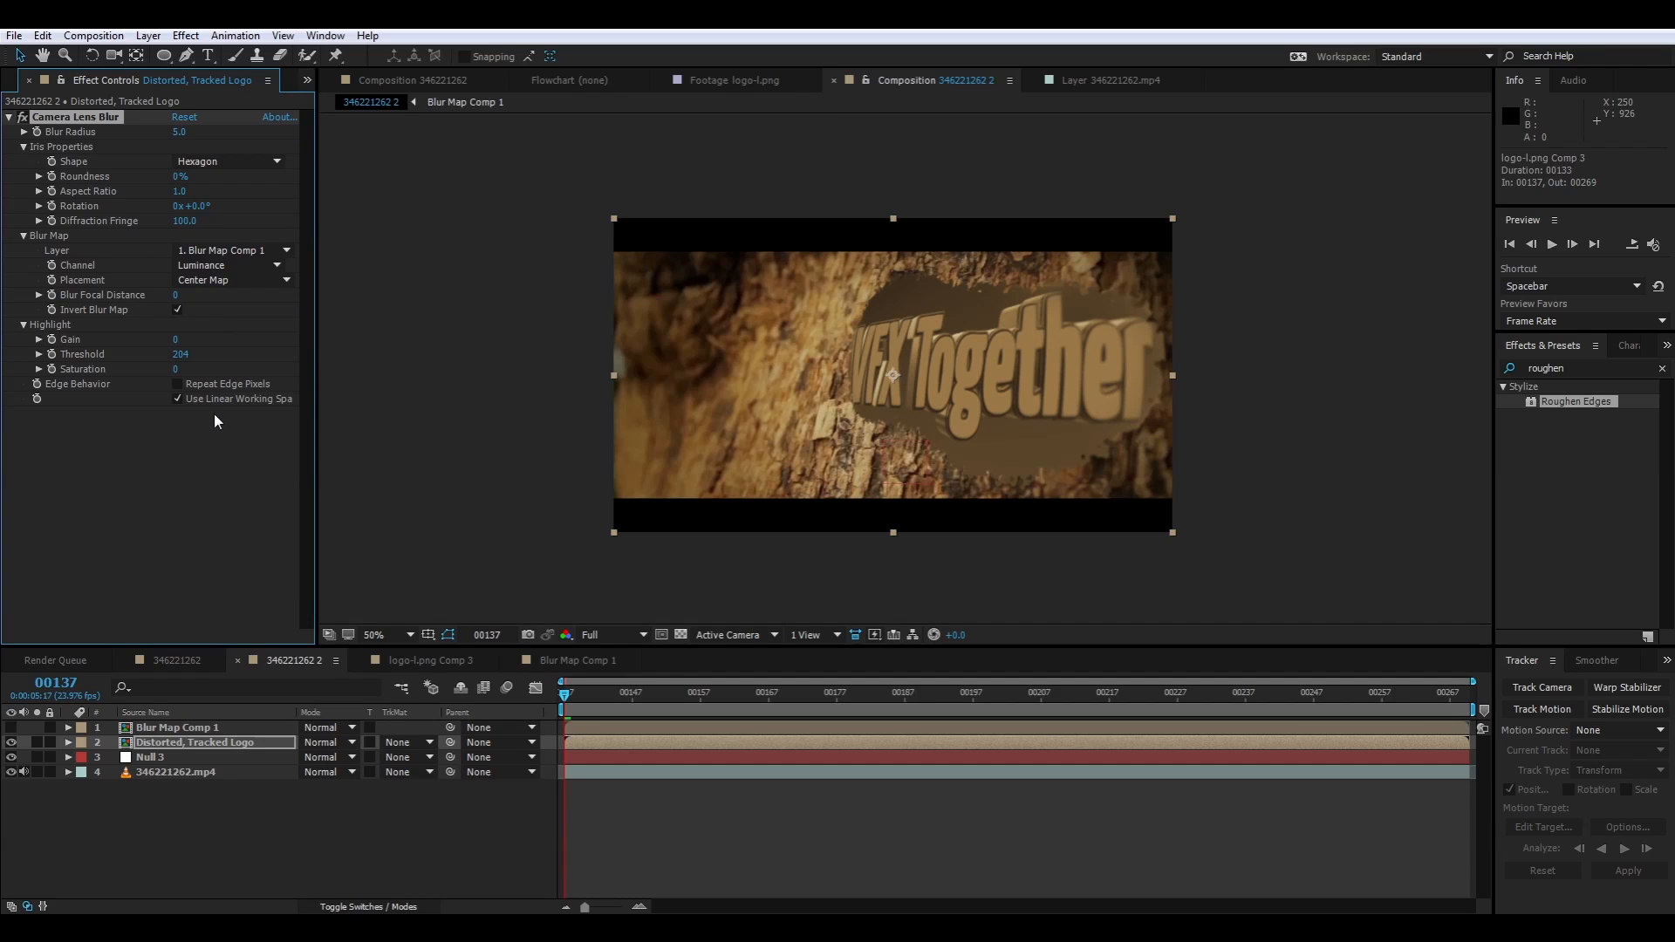
left_click(677, 798)
Compare the logo's blur with Blur Map Comp 1 at frame 137 and preview the composition's playback
key("period")
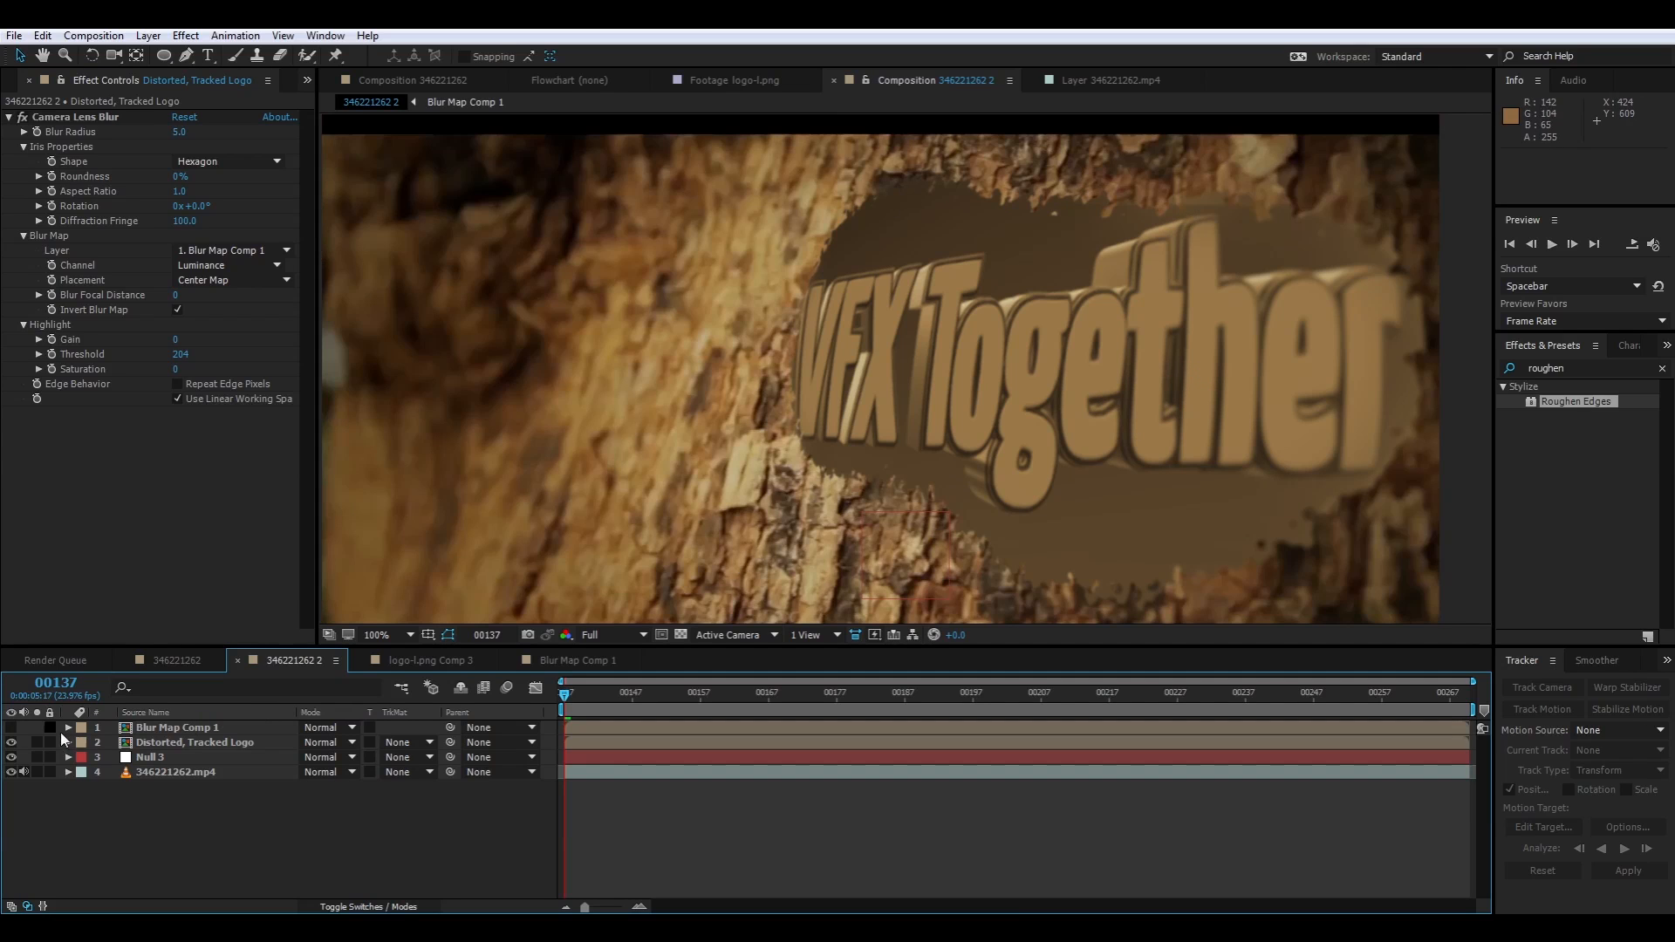
left_click(10, 727)
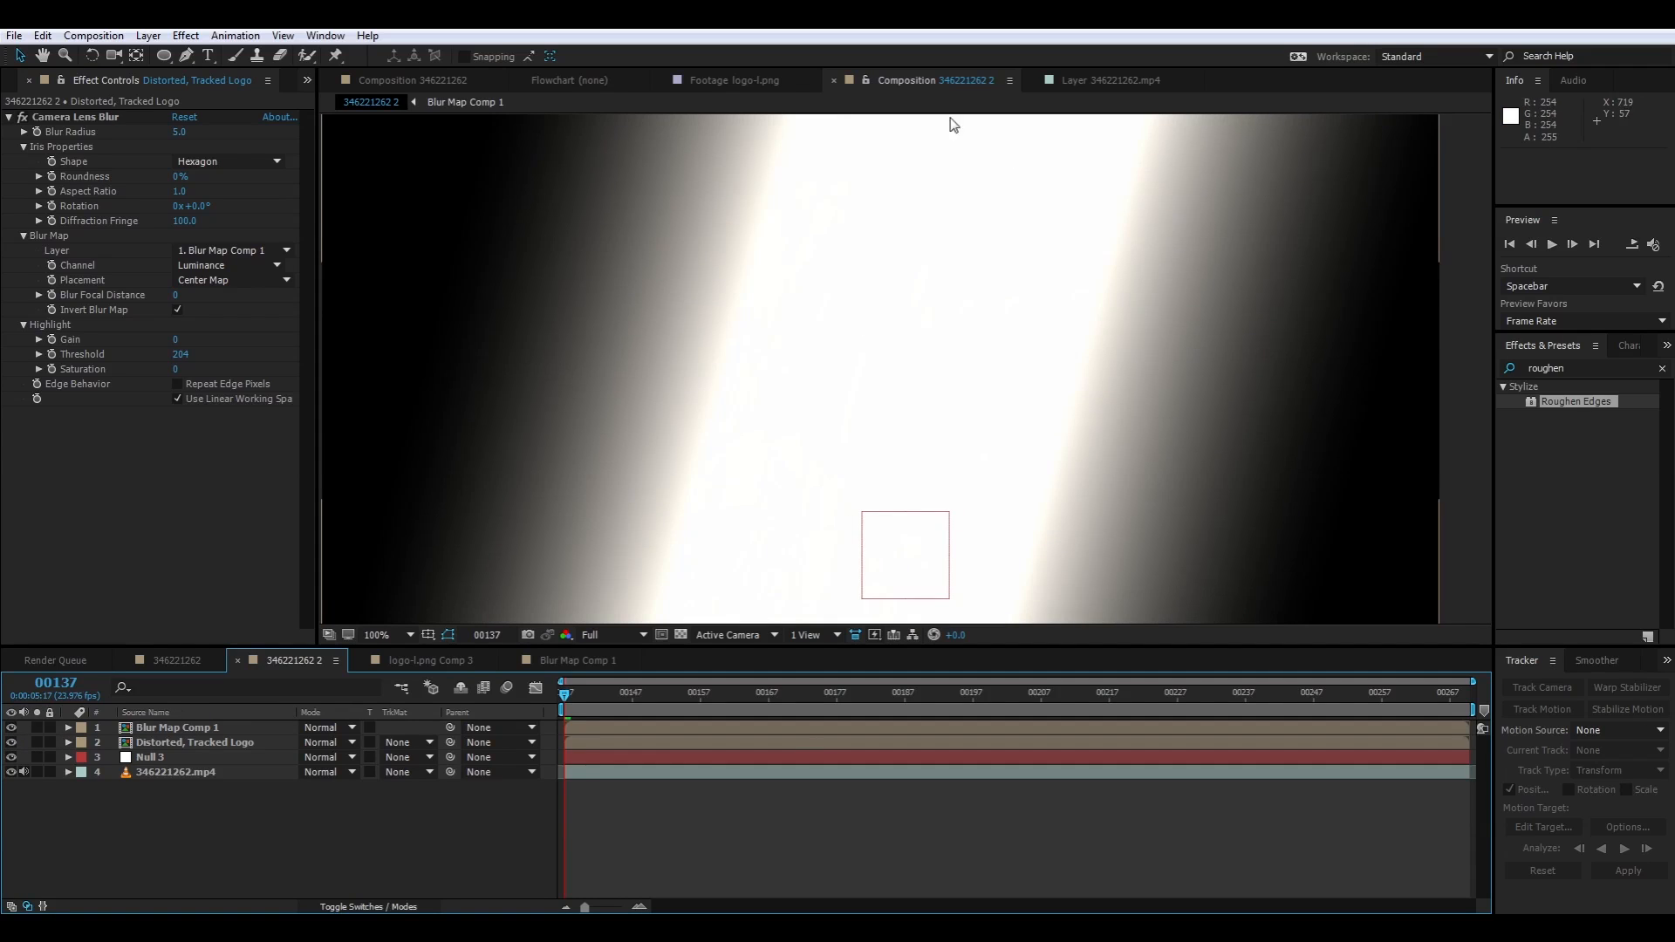
left_click(11, 727)
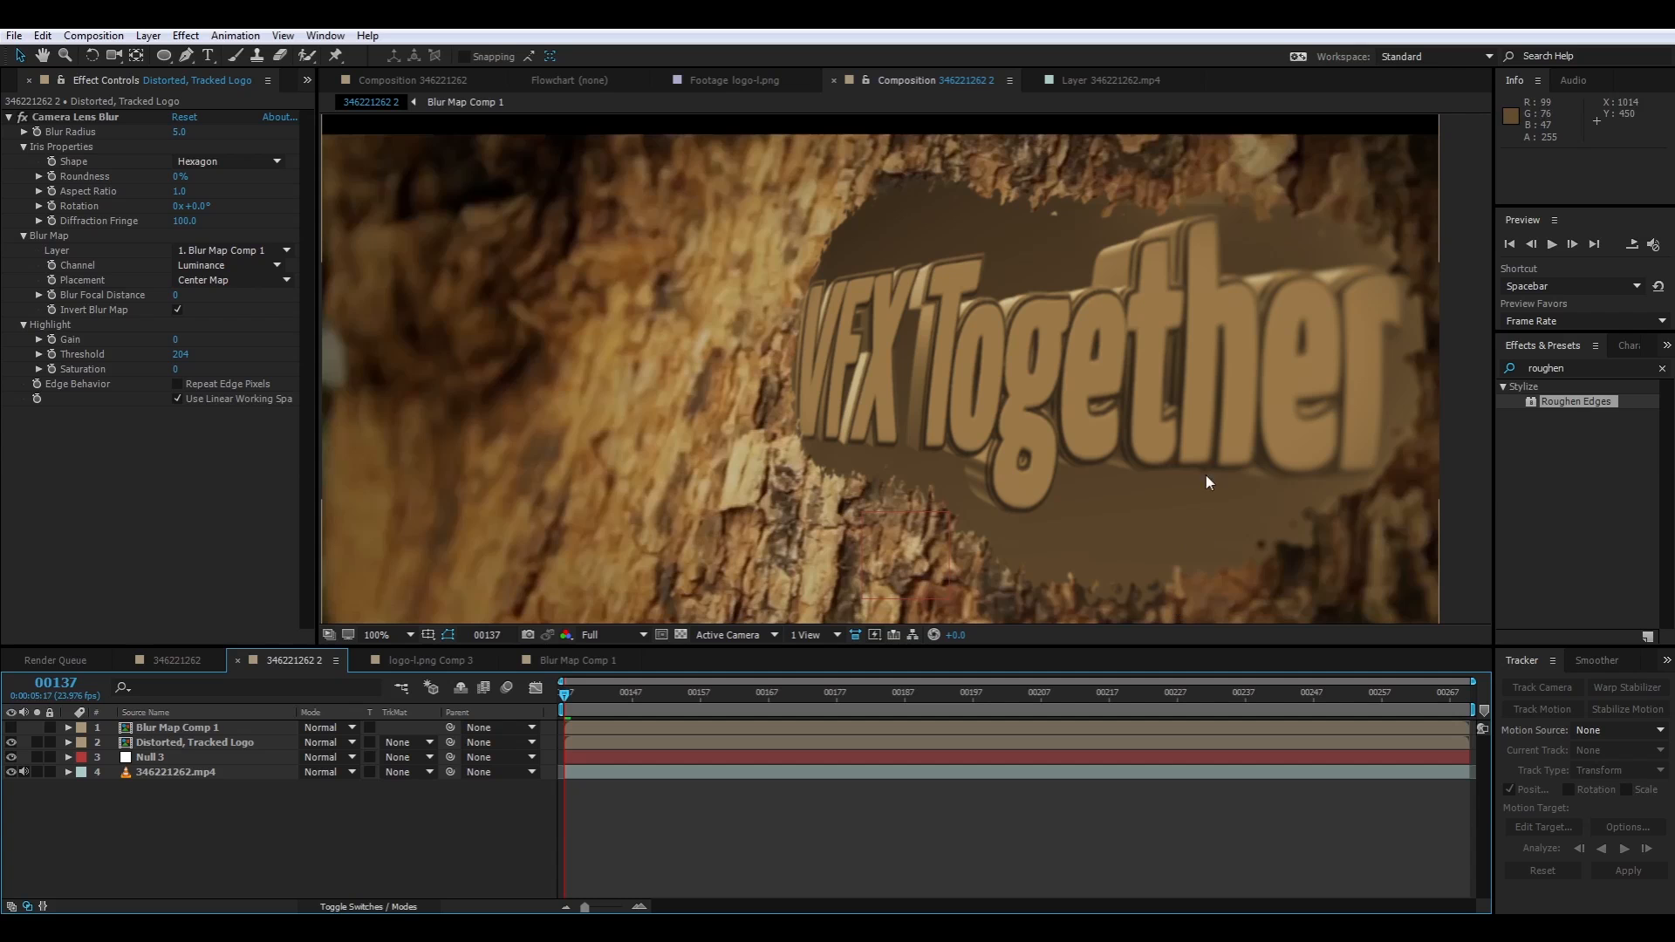
scroll(1430, 253, "down", 1)
key("shift+slash")
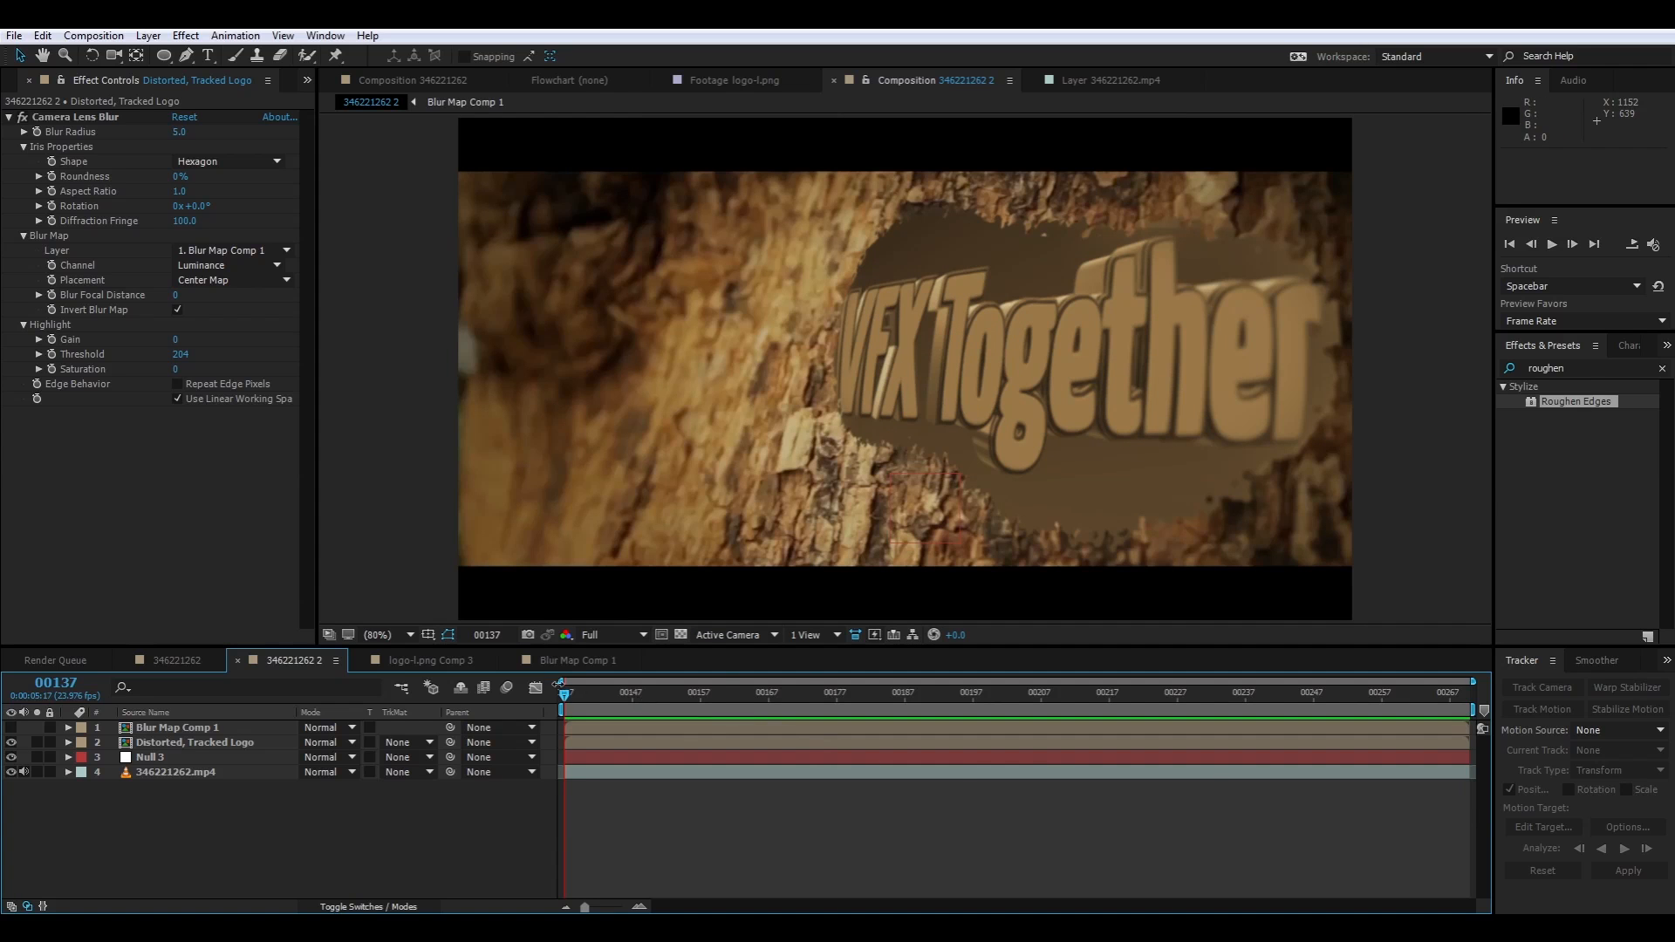
left_click_drag(565, 696, 479, 720)
key("space")
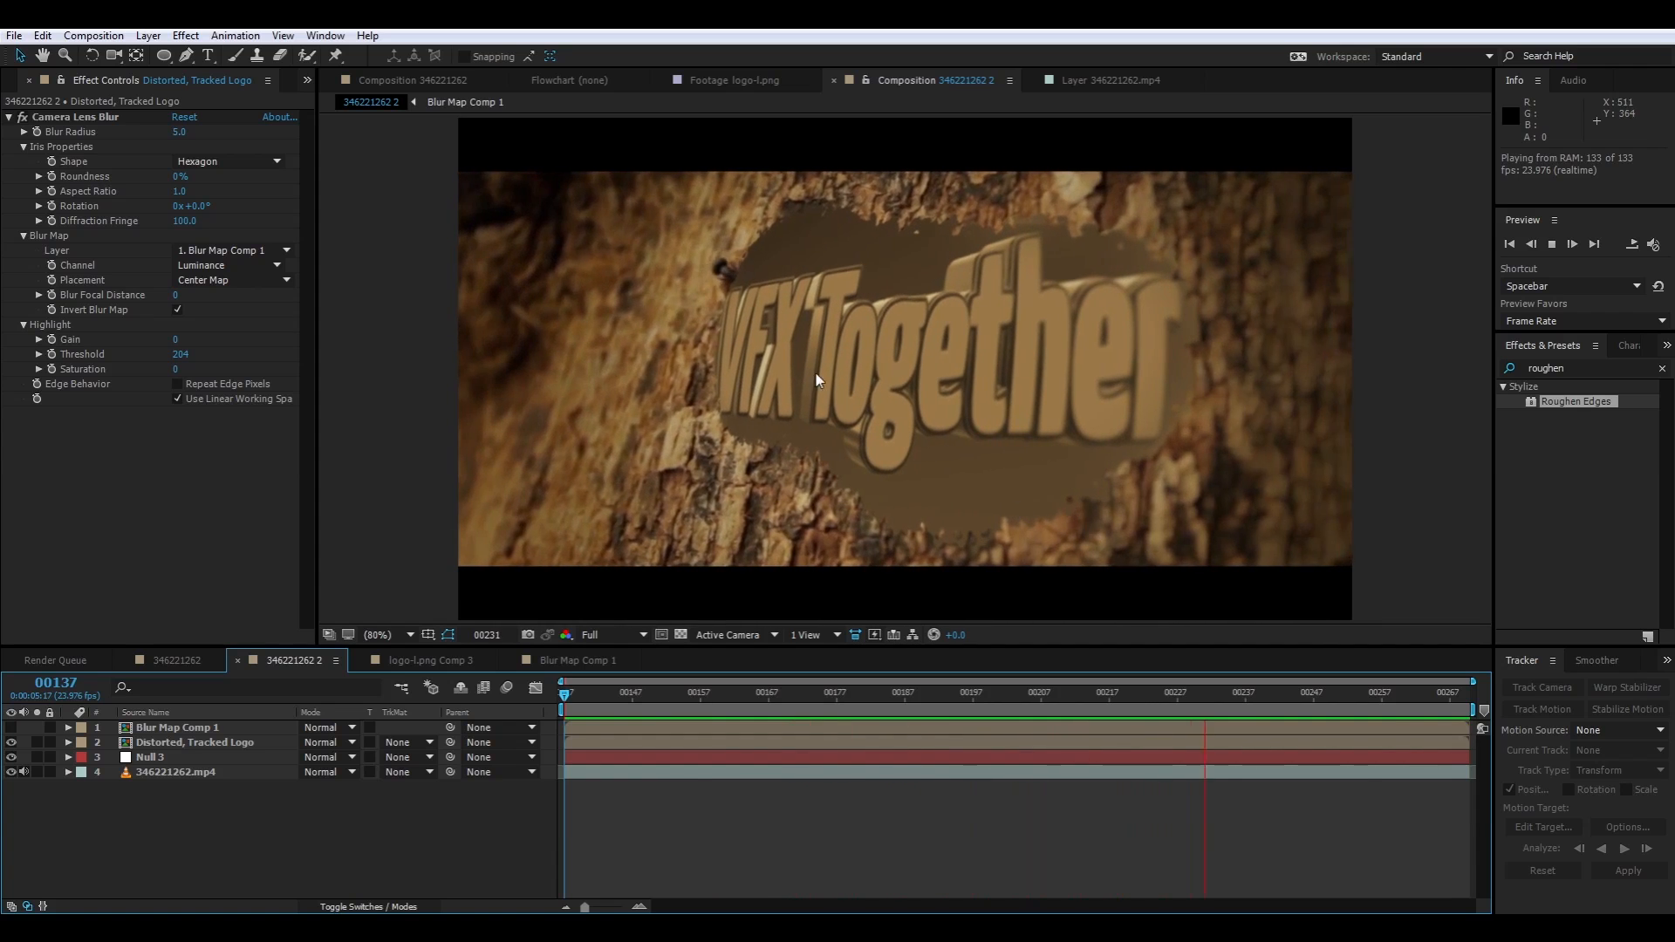
key("space")
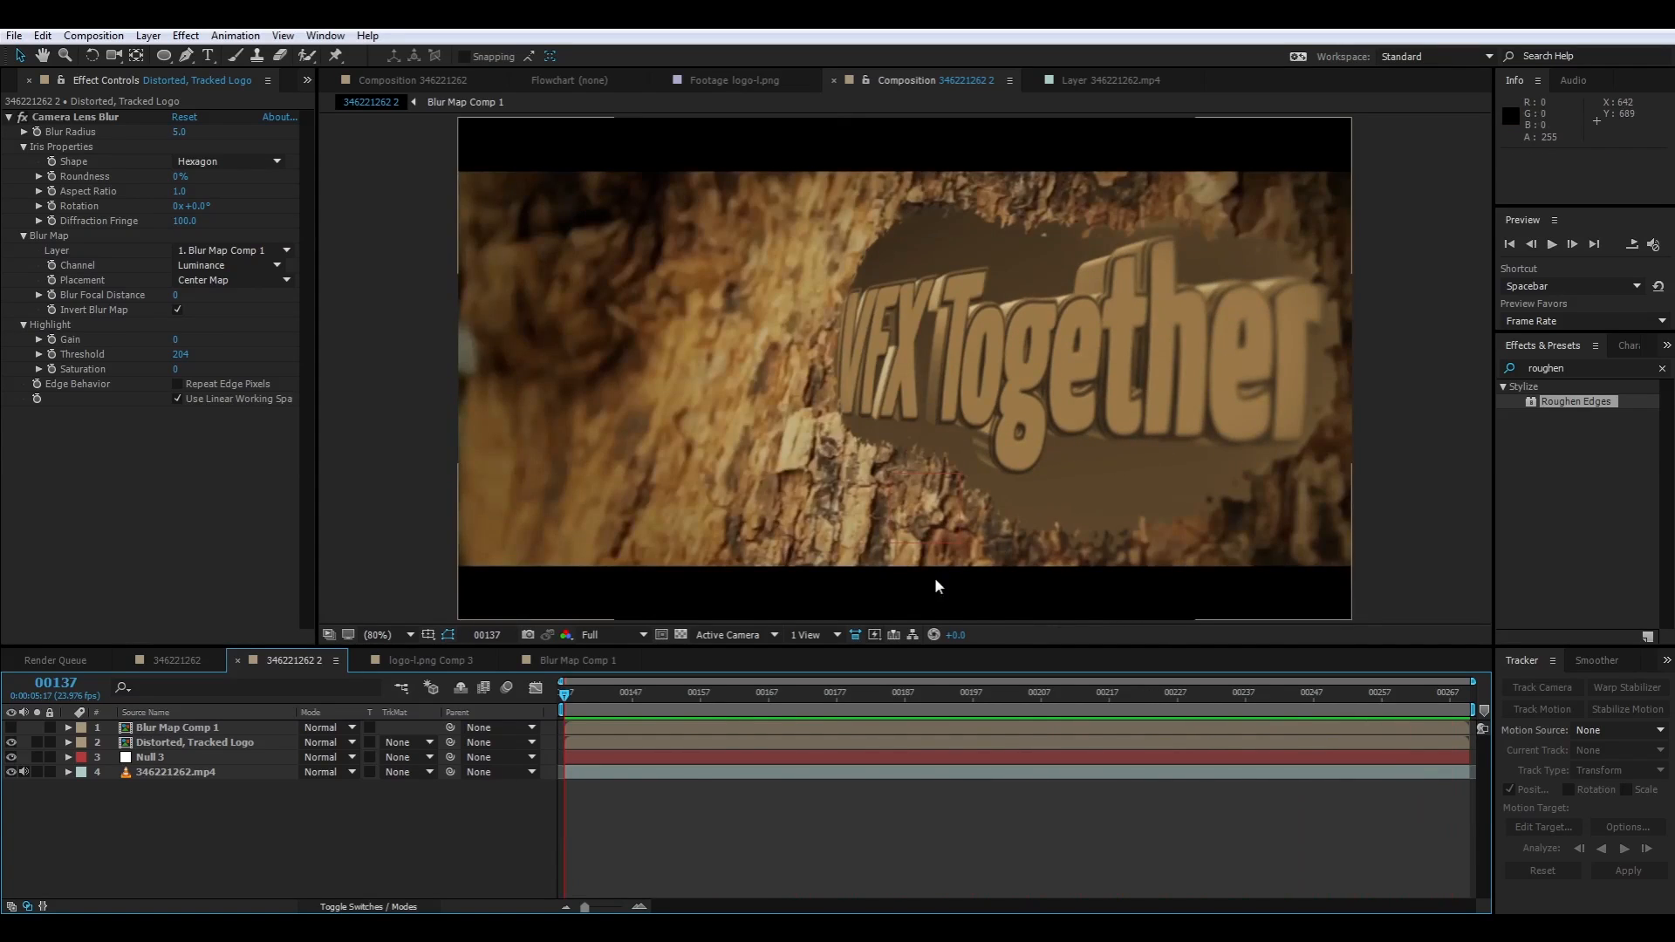
Check the logo's blur against Blur Map Comp 1 at frame 253 and scrub through the shot back to its first frame
left_click_drag(564, 699, 1358, 723)
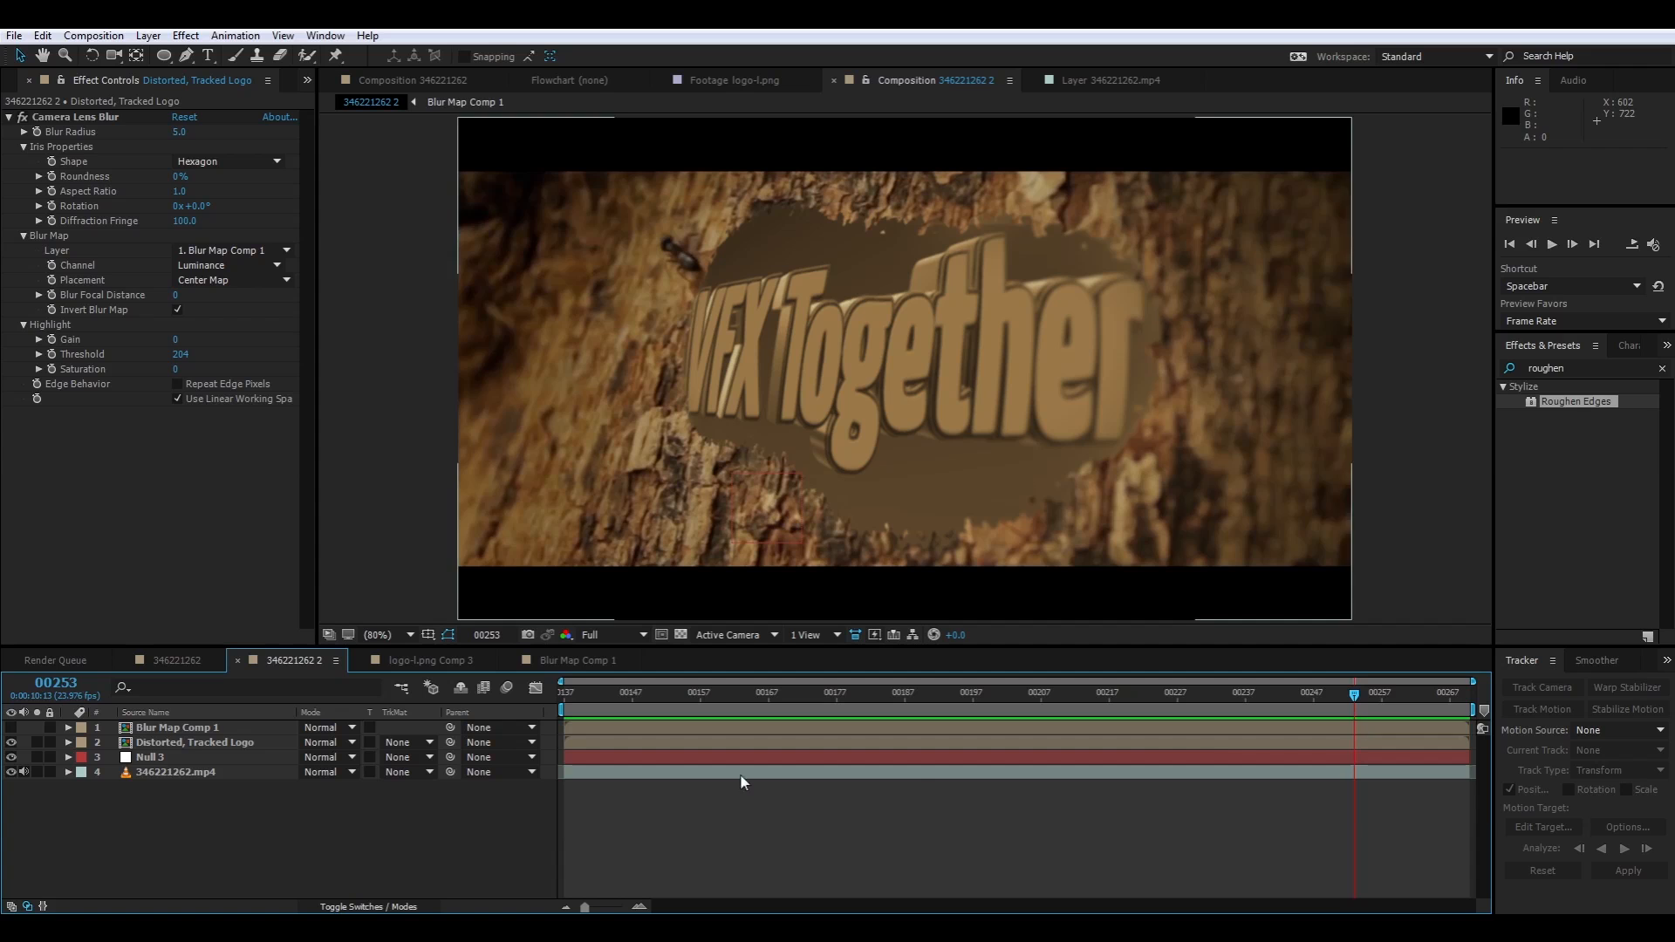
left_click(12, 727)
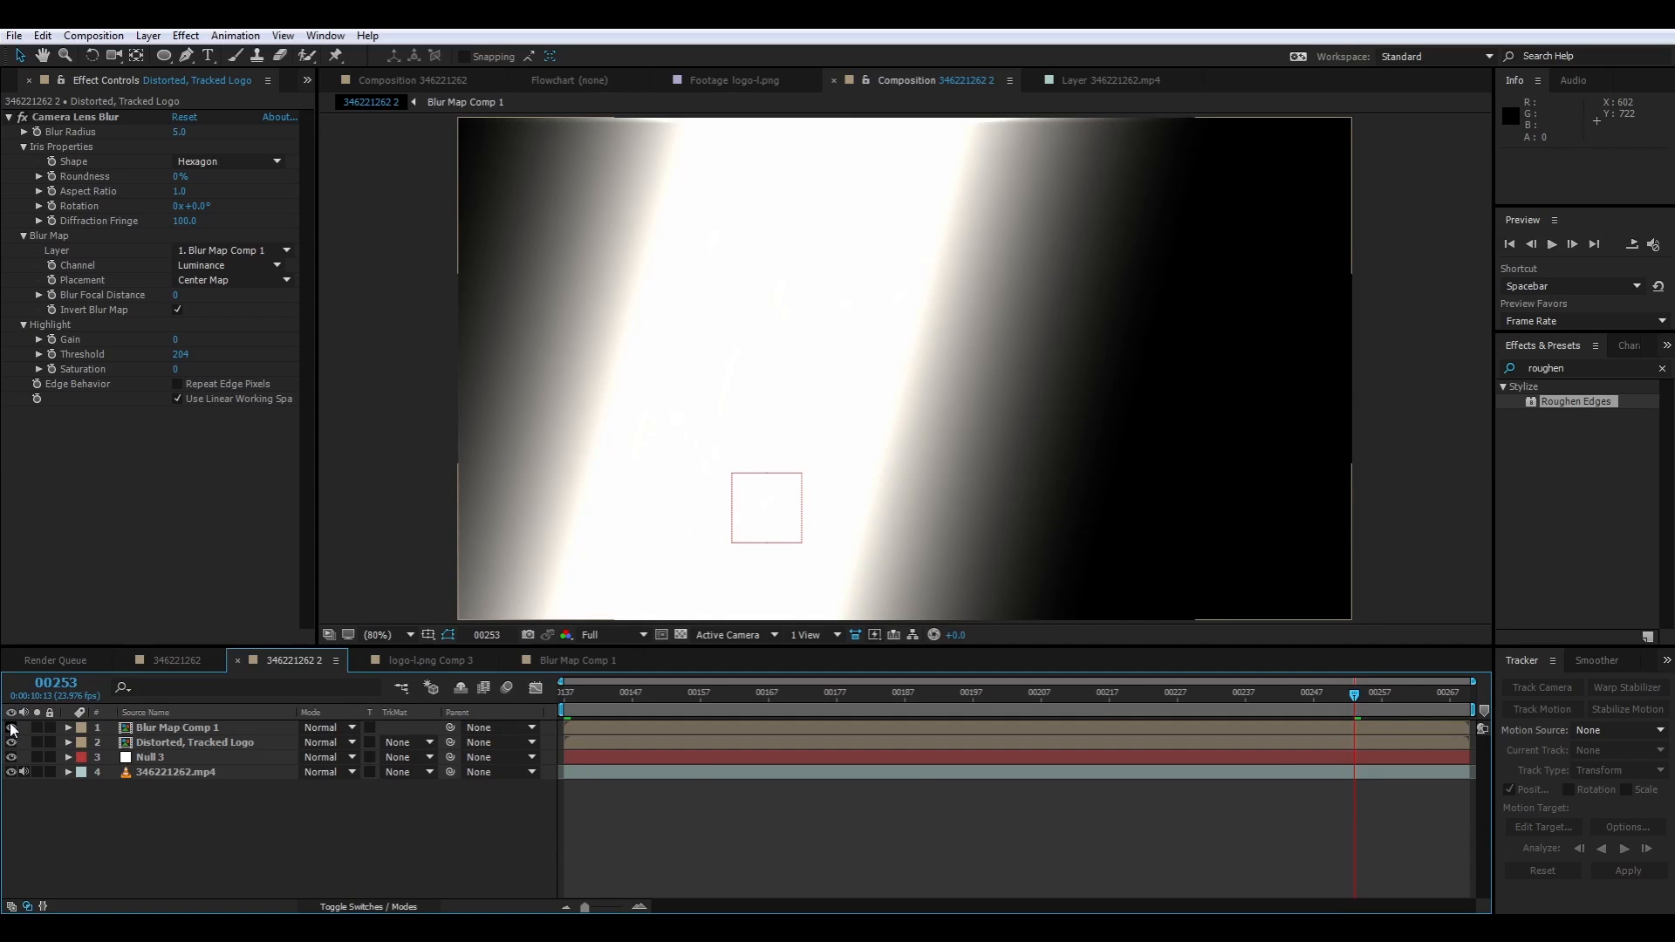
left_click(11, 728)
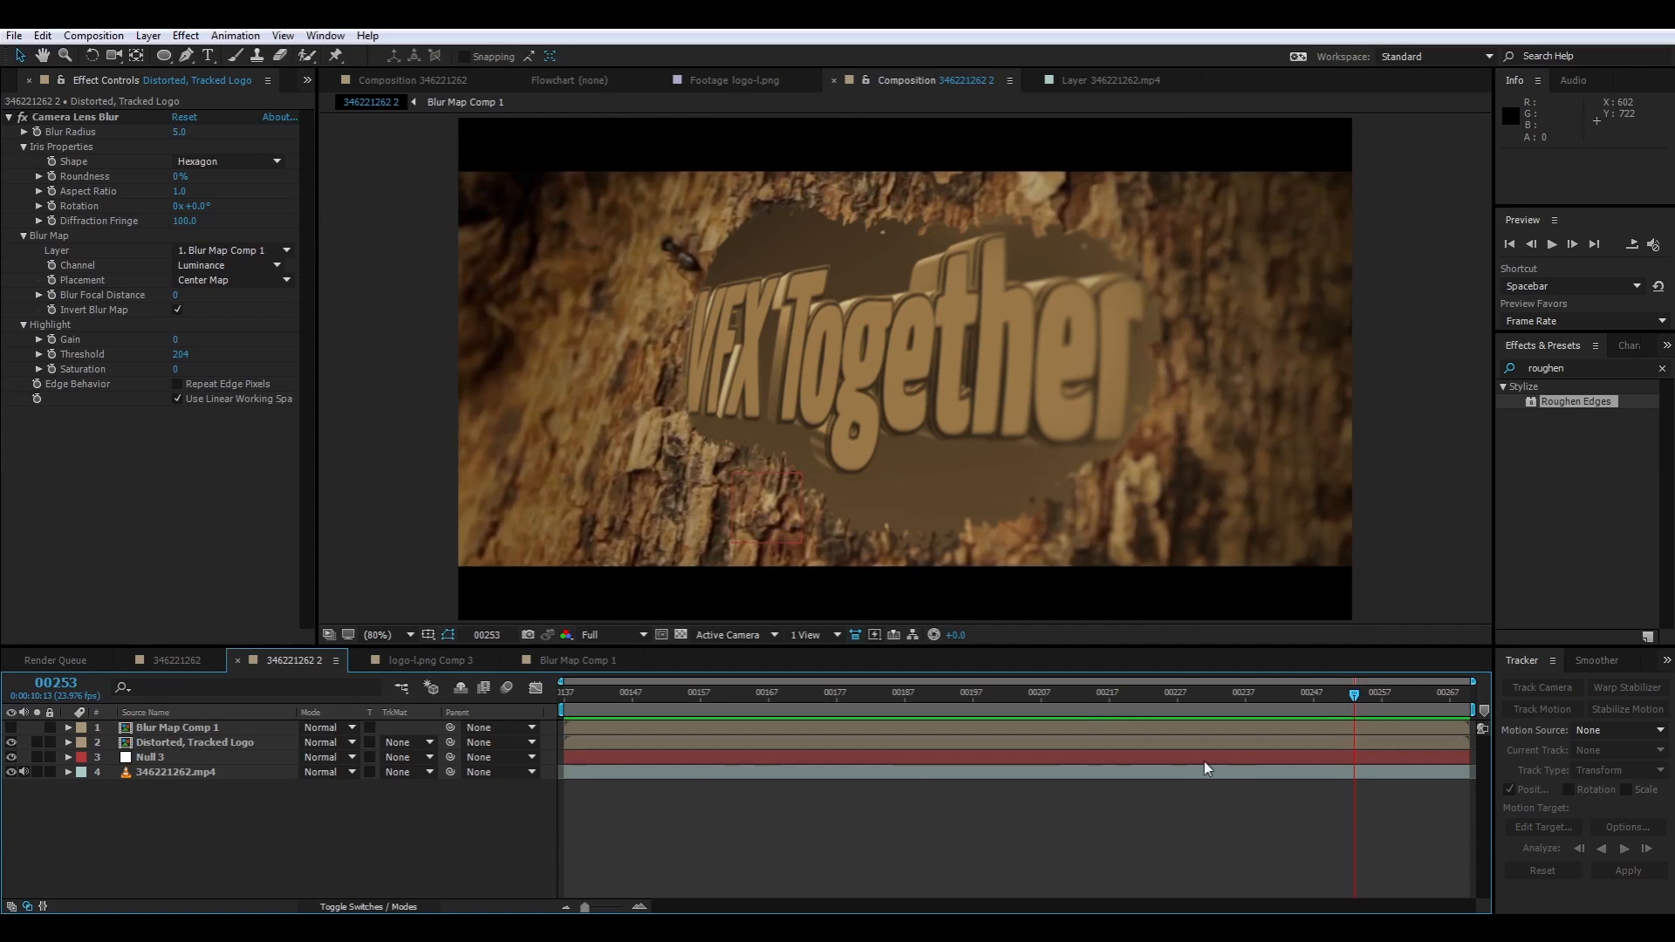
left_click_drag(1354, 695, 1475, 709)
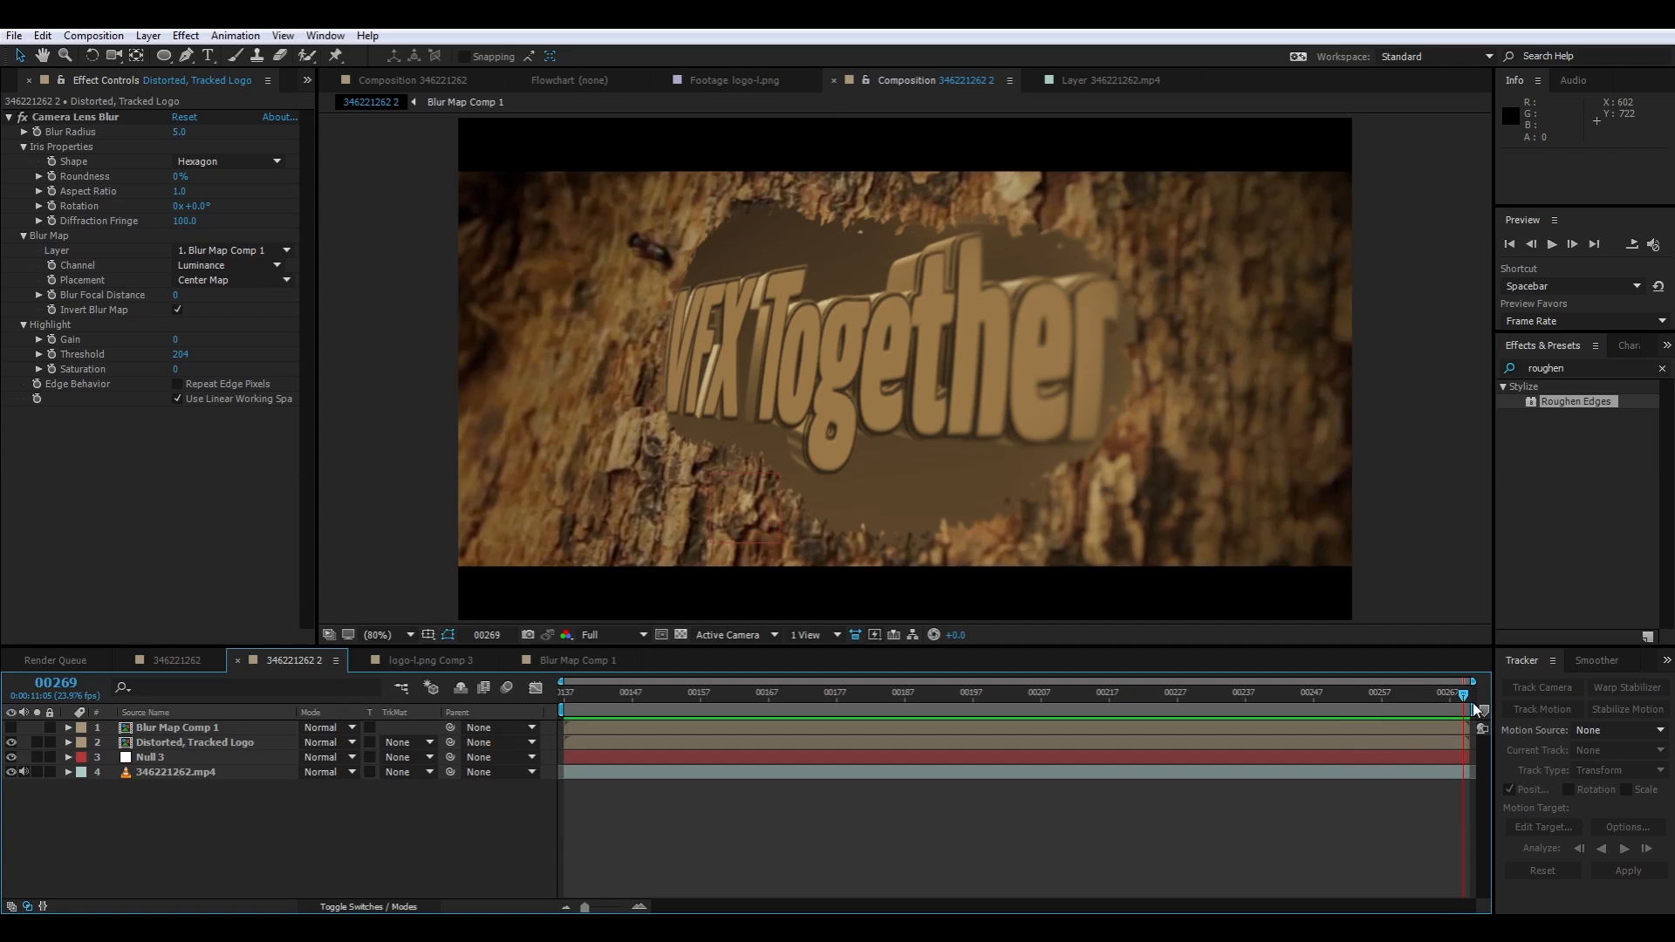
left_click_drag(1474, 708, 972, 708)
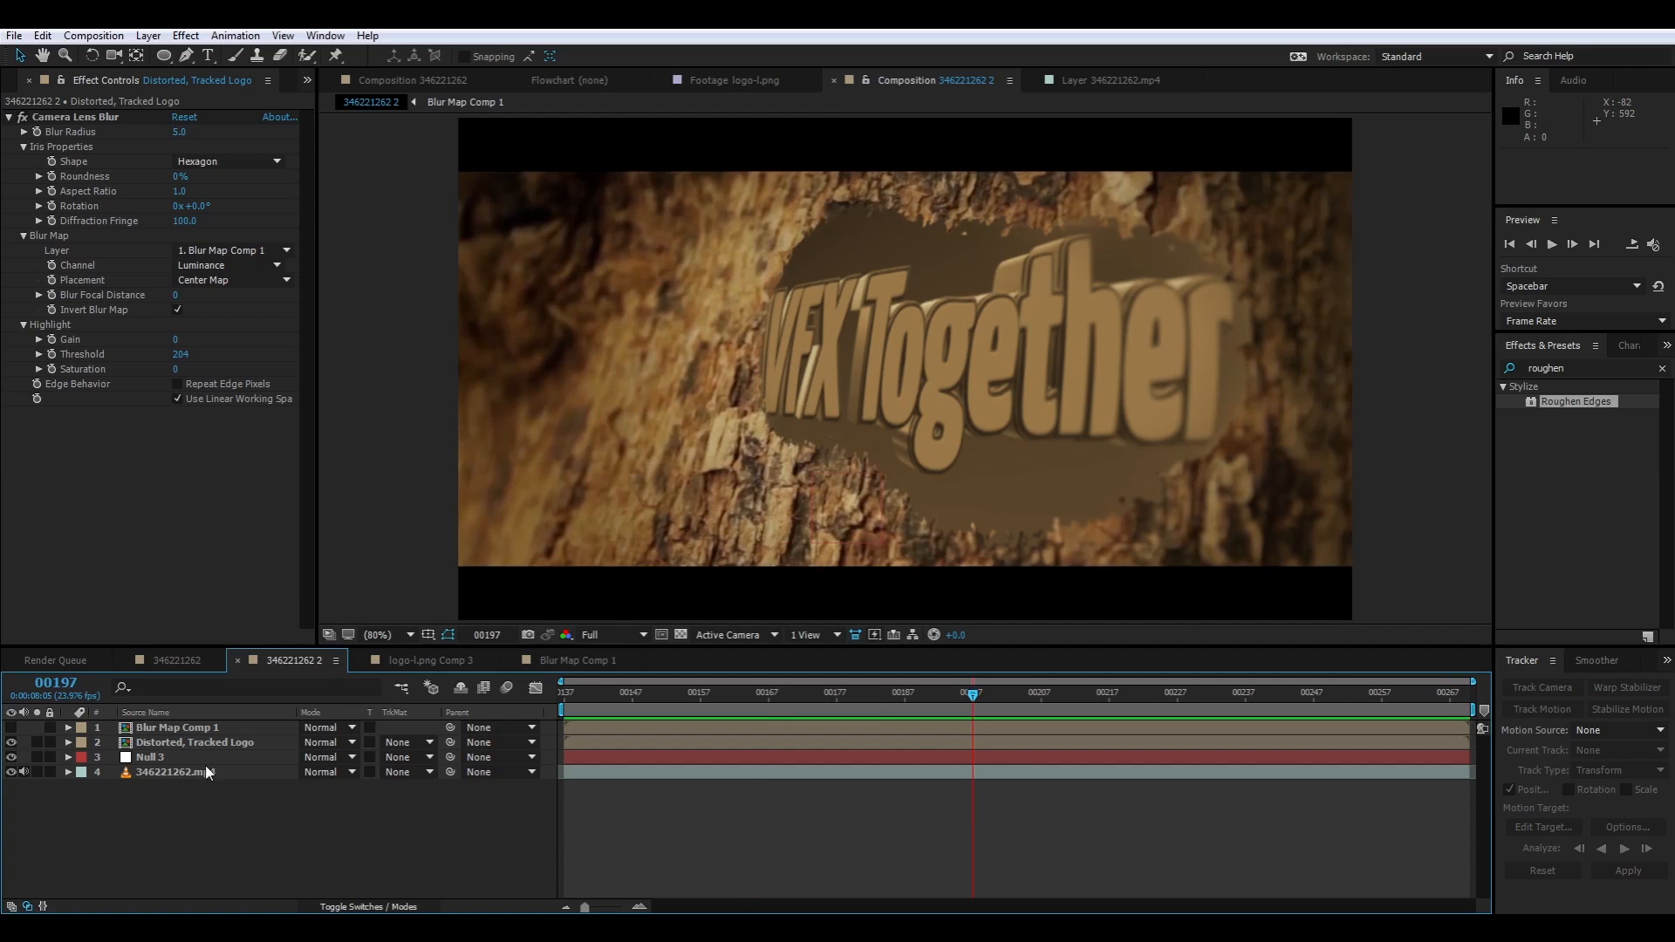
left_click_drag(972, 695, 527, 733)
Solo the 346221262.mp4 footage and examine the ant on the bark up close at frame 137
left_click(501, 556)
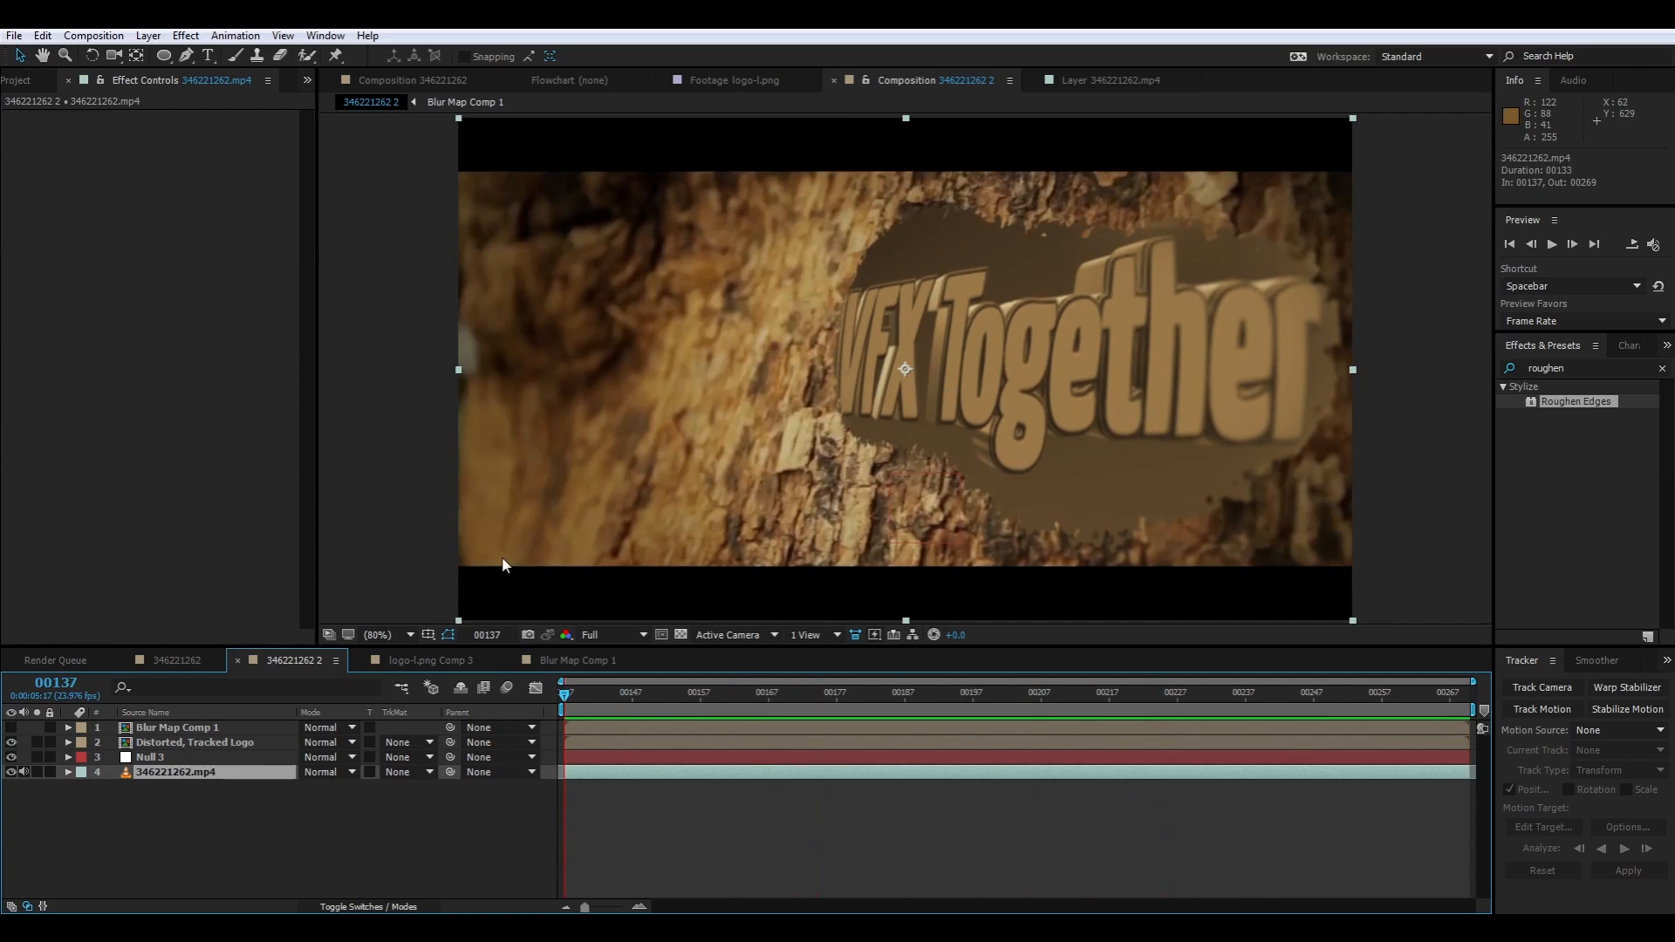
left_click(37, 772)
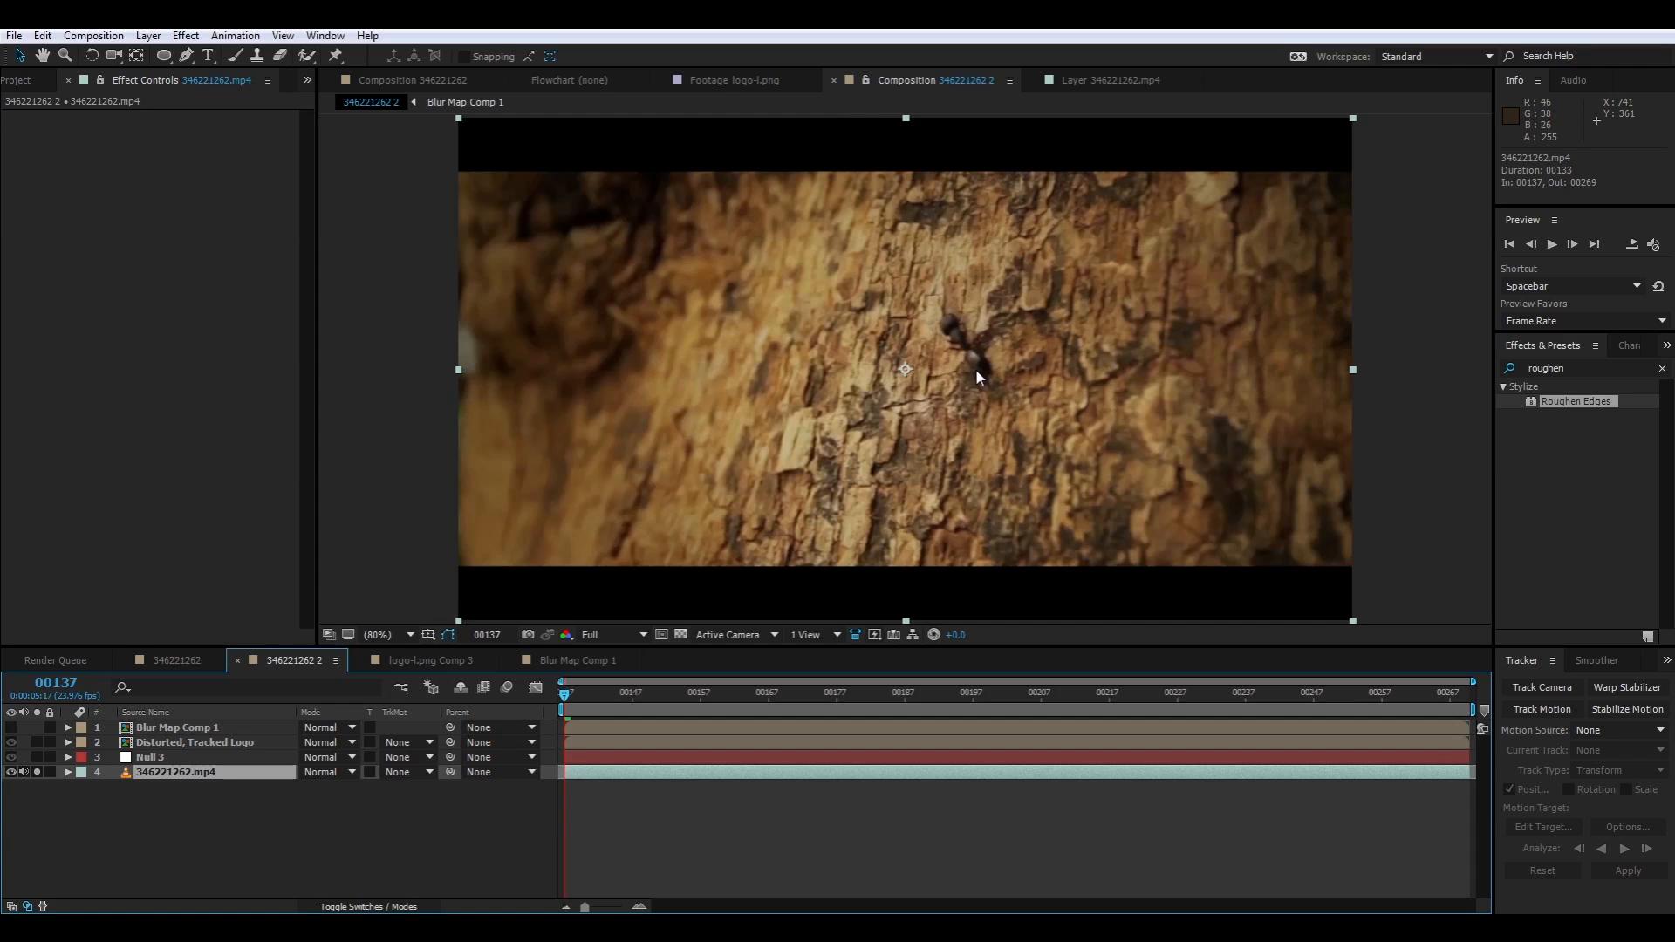
key("period")
key("comma")
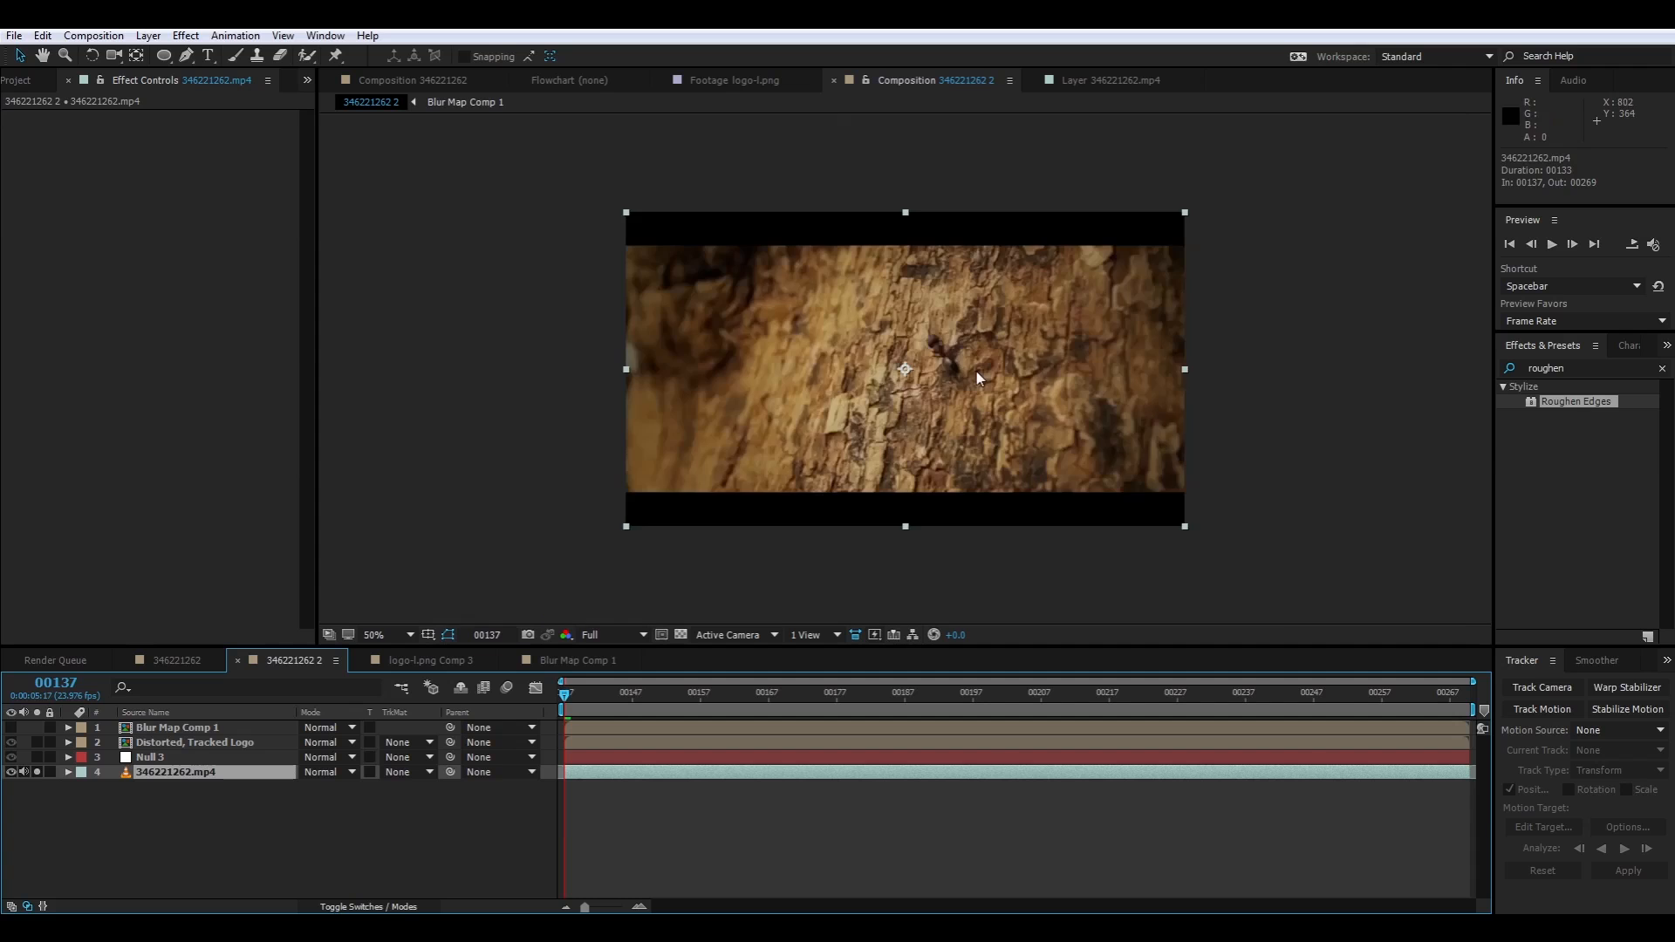
key("period")
key("period")
key("period")
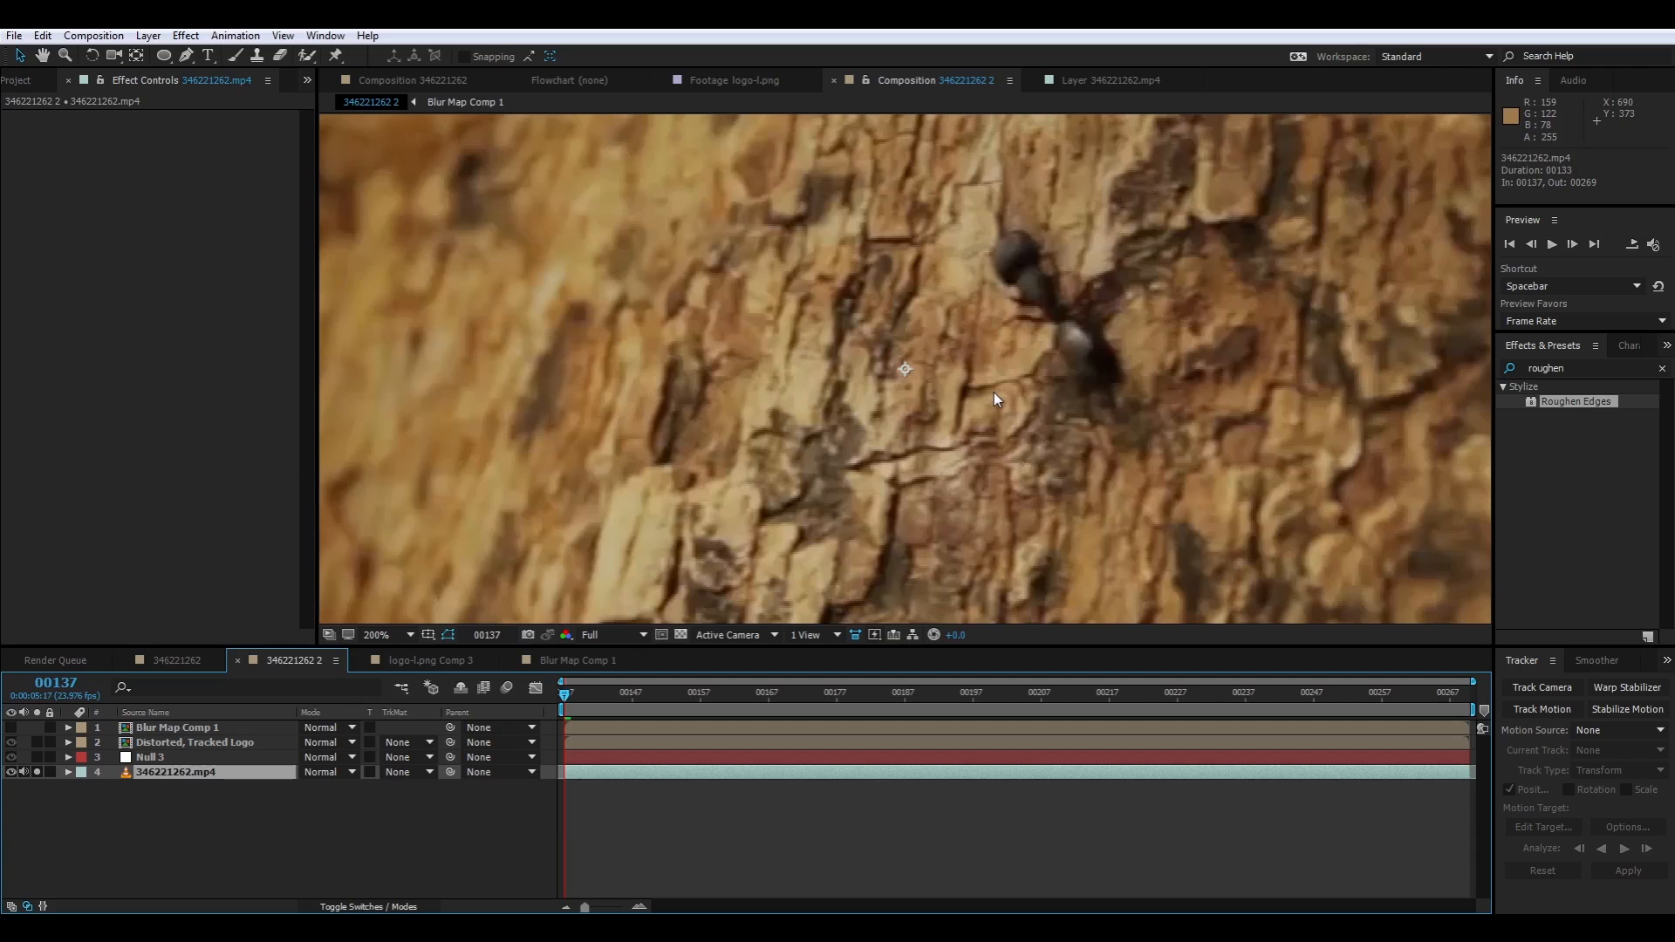
scroll(992, 392, "up", 1)
left_click_drag(1107, 355, 762, 452)
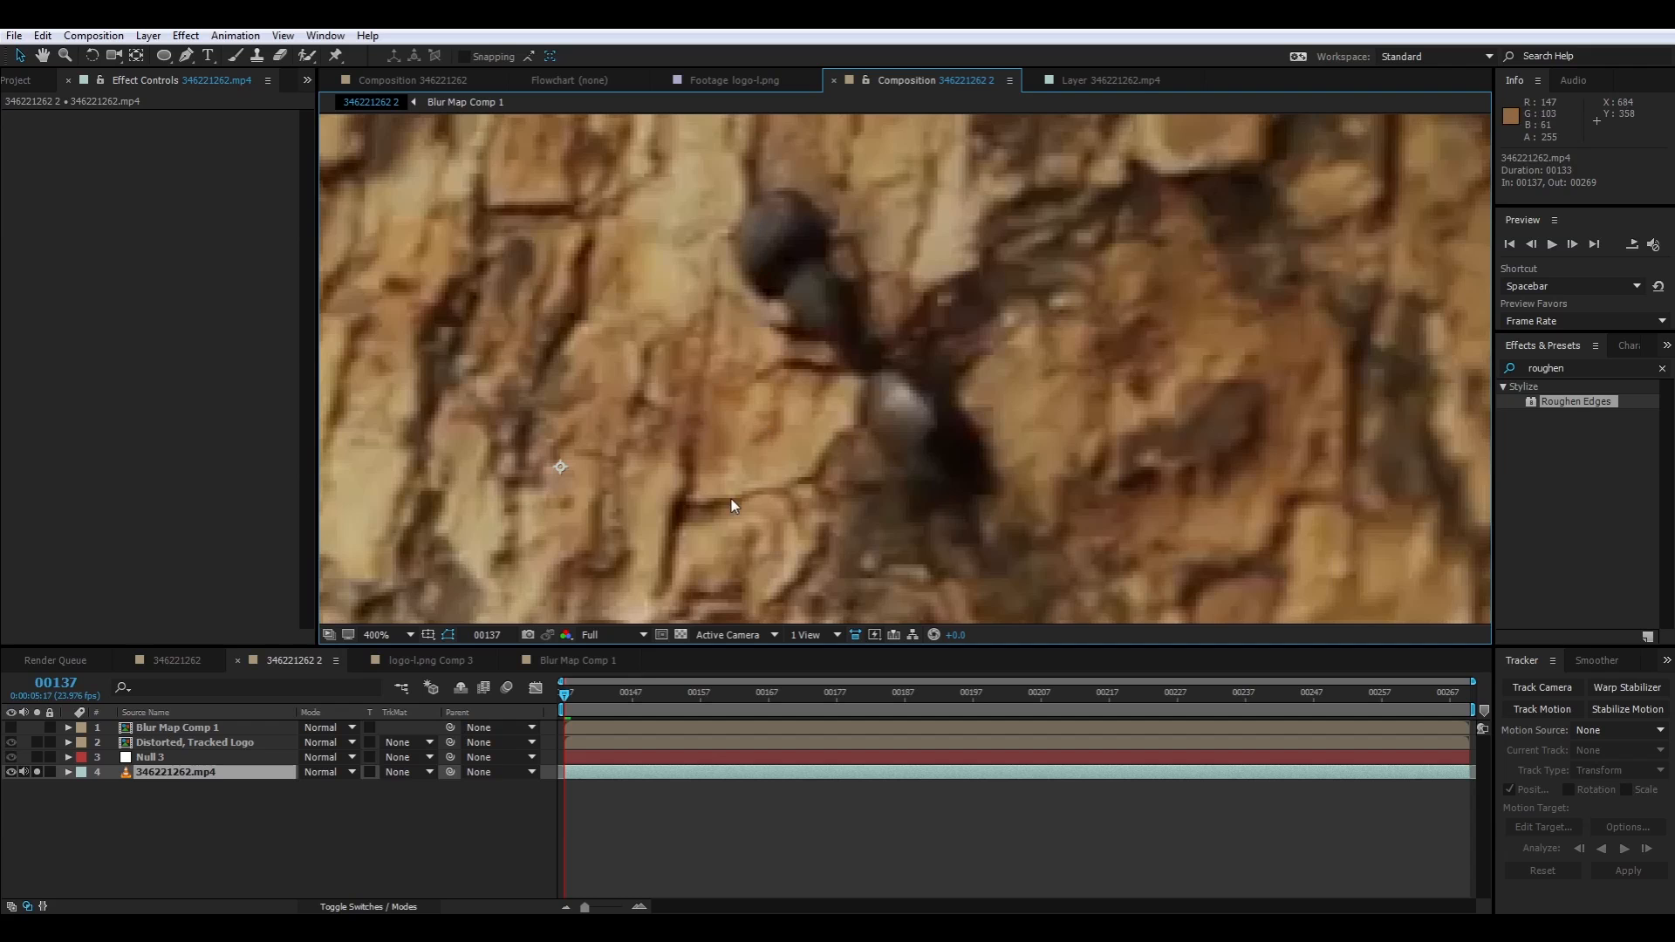
left_click_drag(701, 344, 835, 340)
scroll(778, 372, "down", 3)
scroll(778, 372, "up", 1)
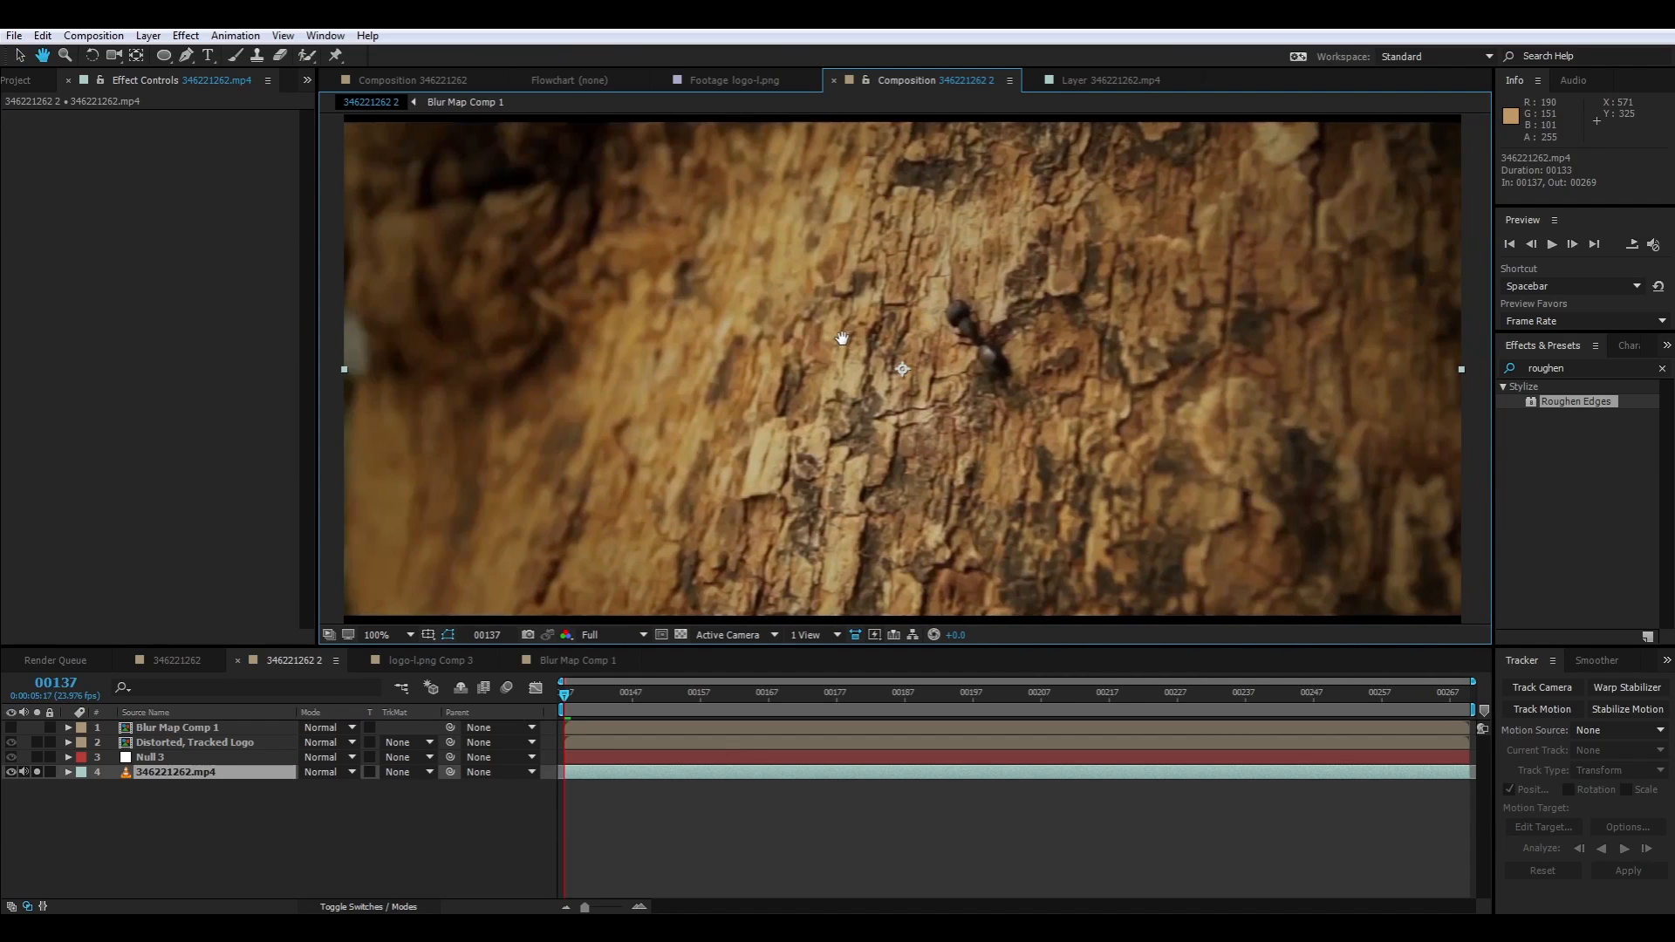
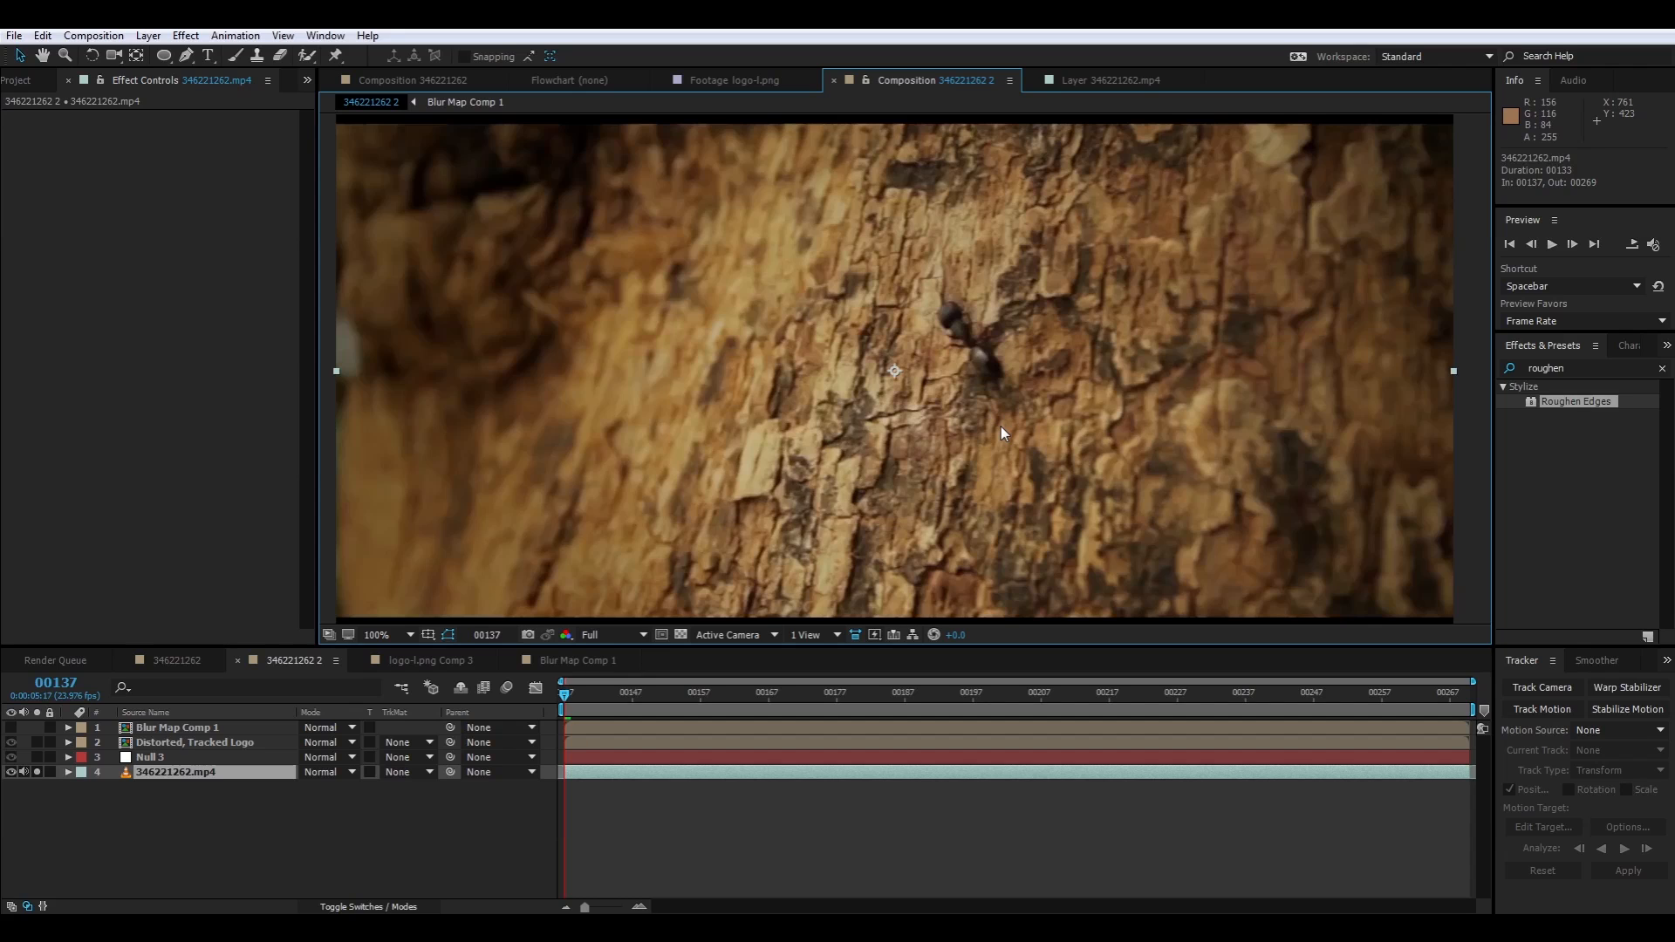
Unsolo the 346221262.mp4 footage, duplicate it and place the copy above all other layers
left_click(203, 777)
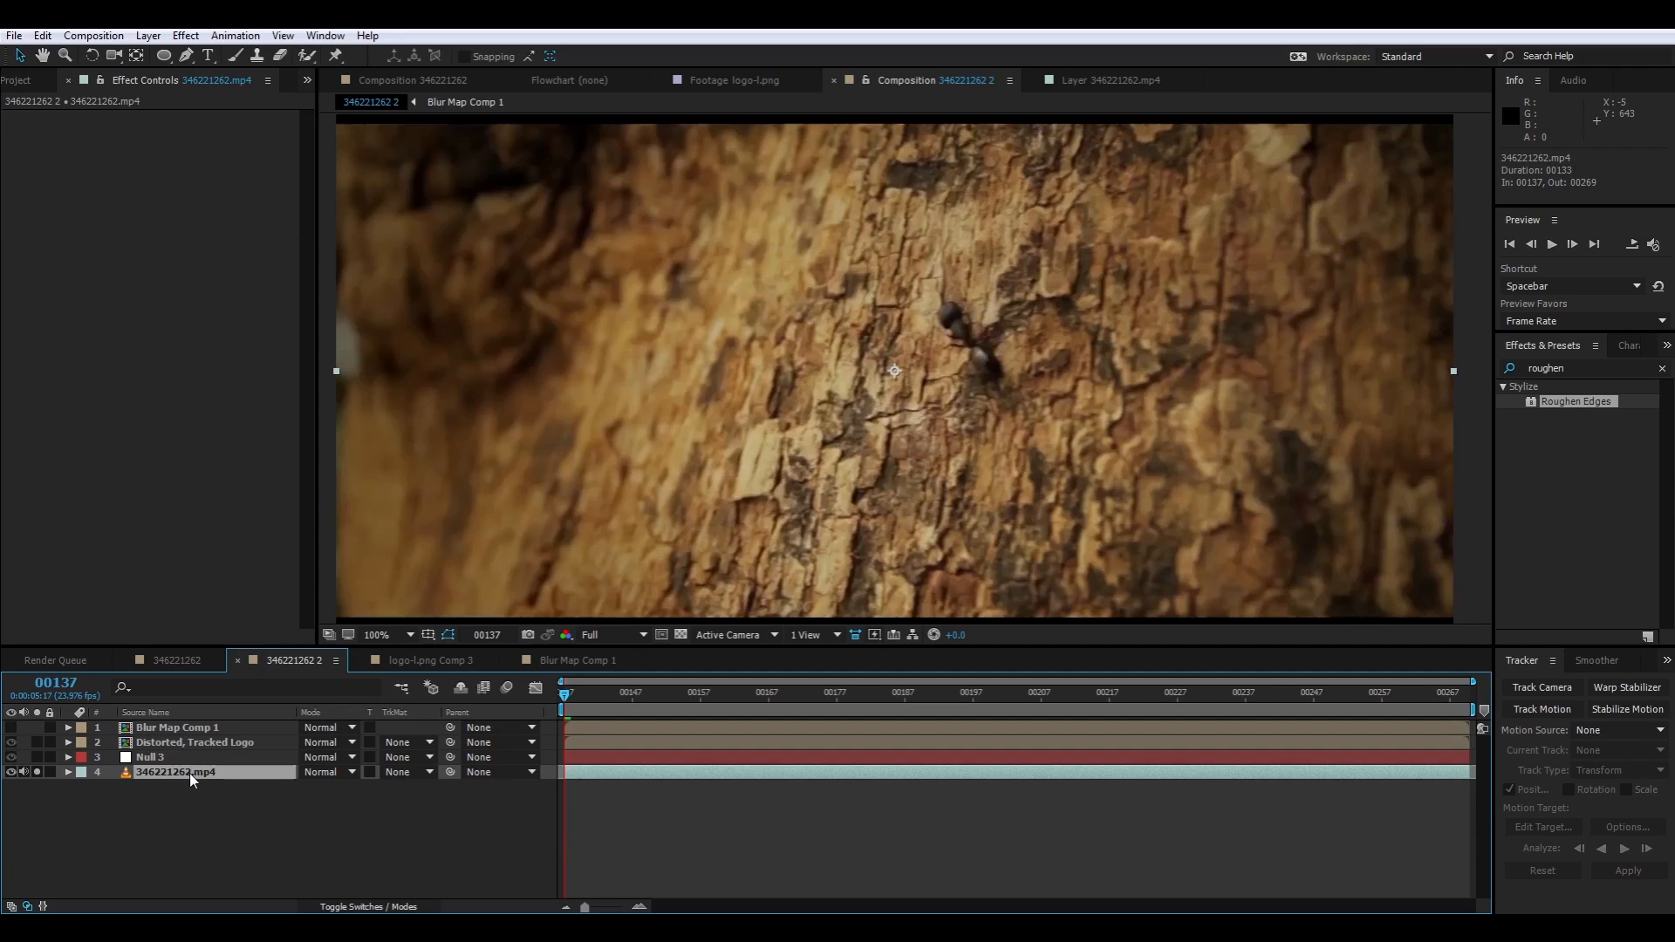
left_click(37, 772)
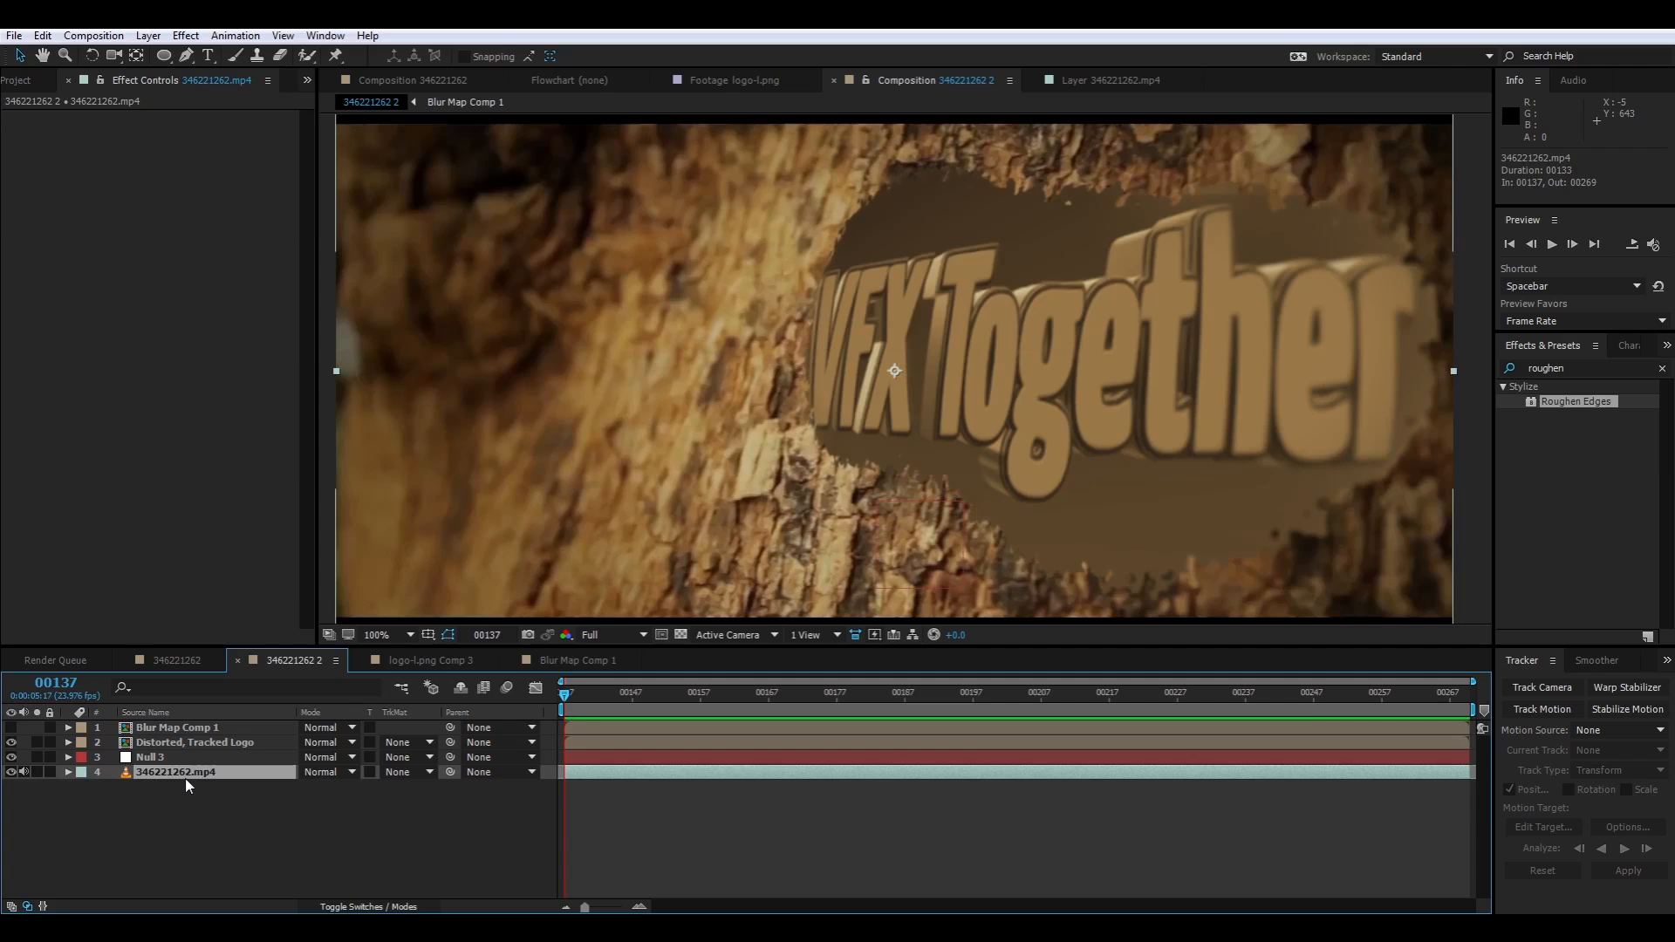
key("ctrl+d")
left_click_drag(184, 777, 192, 726)
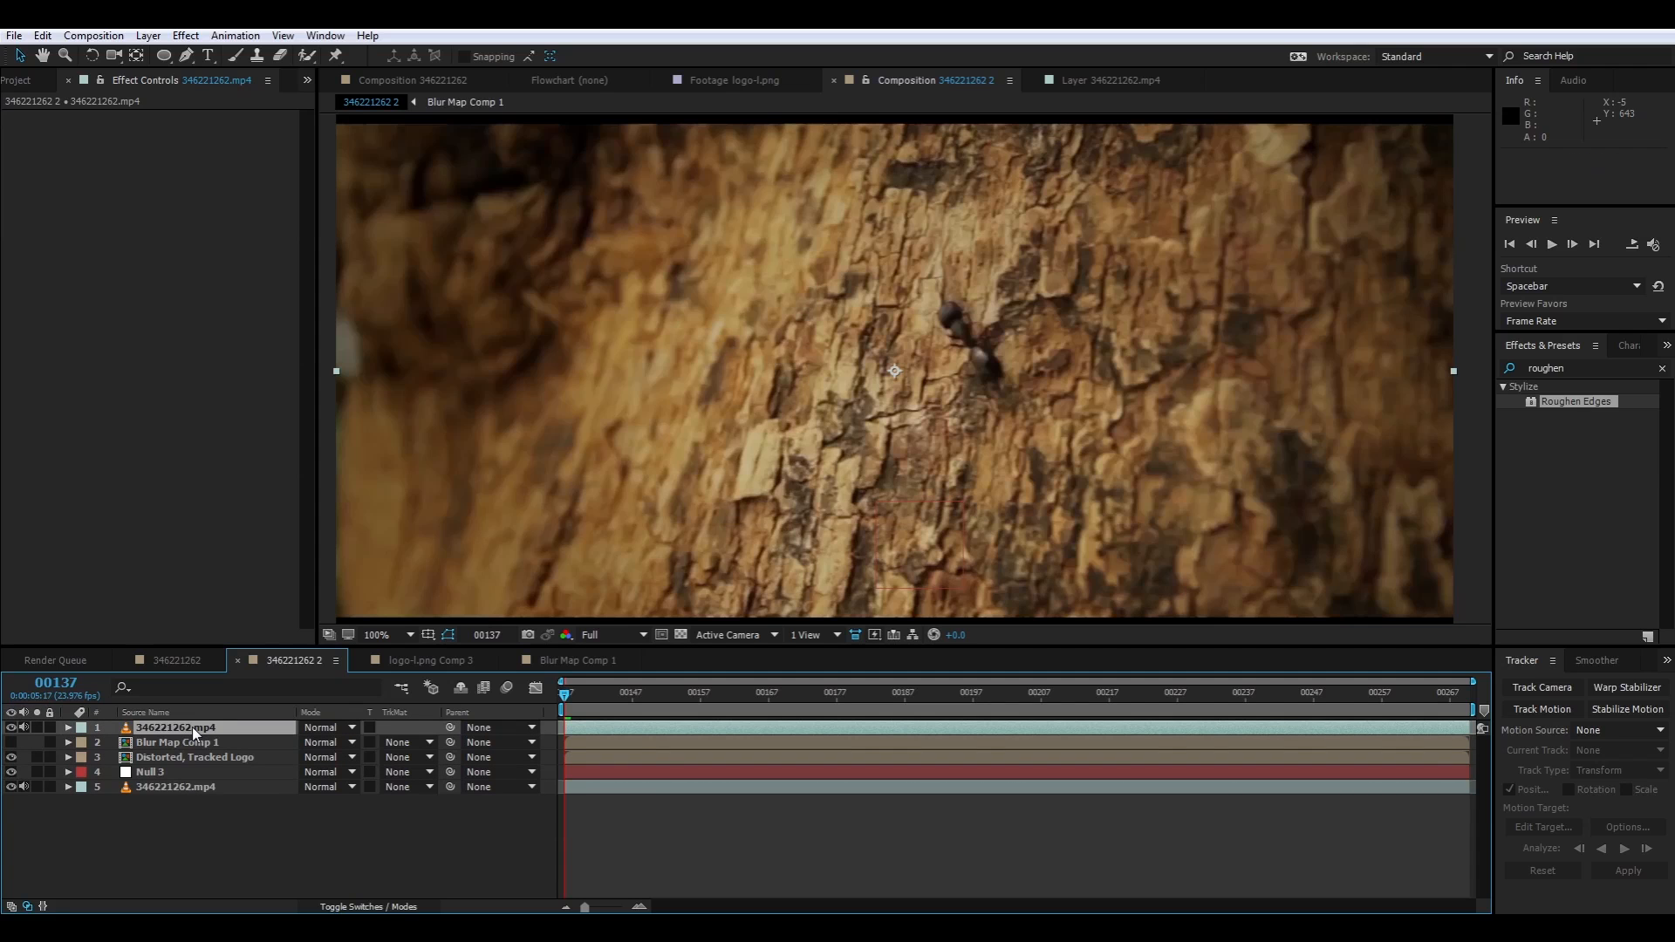
Apply the Extract keying effect to the top footage copy with White Point 53 and White Softness 50, checking it soloed and over the logo
right_click(106, 228)
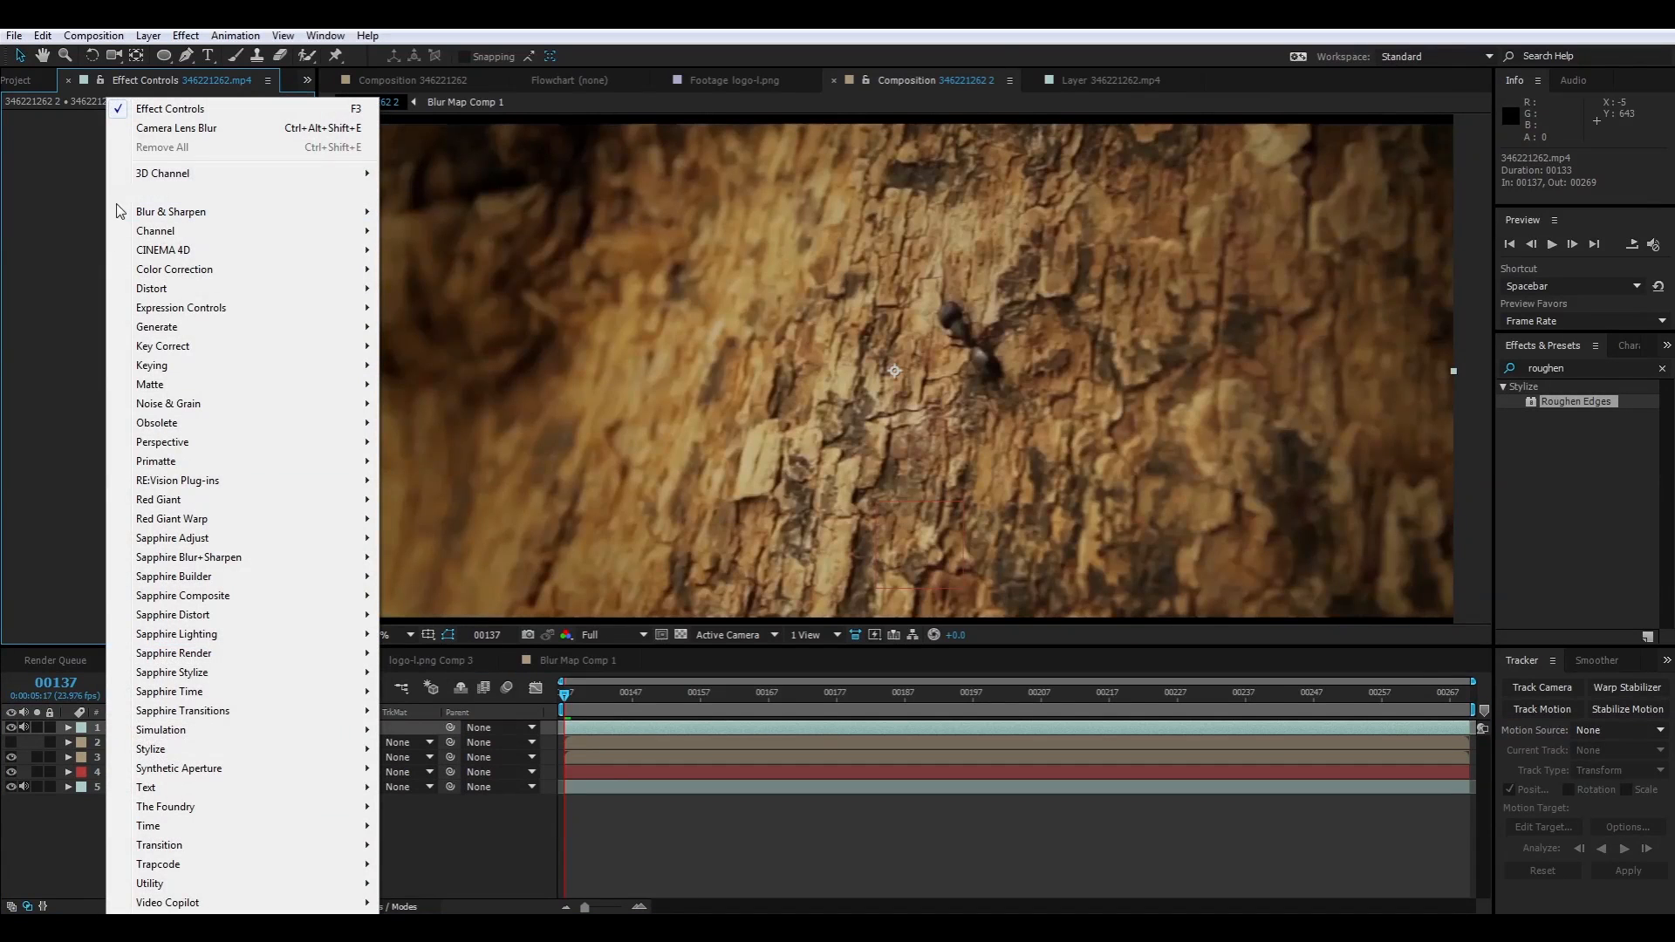
mouse_move(195, 382)
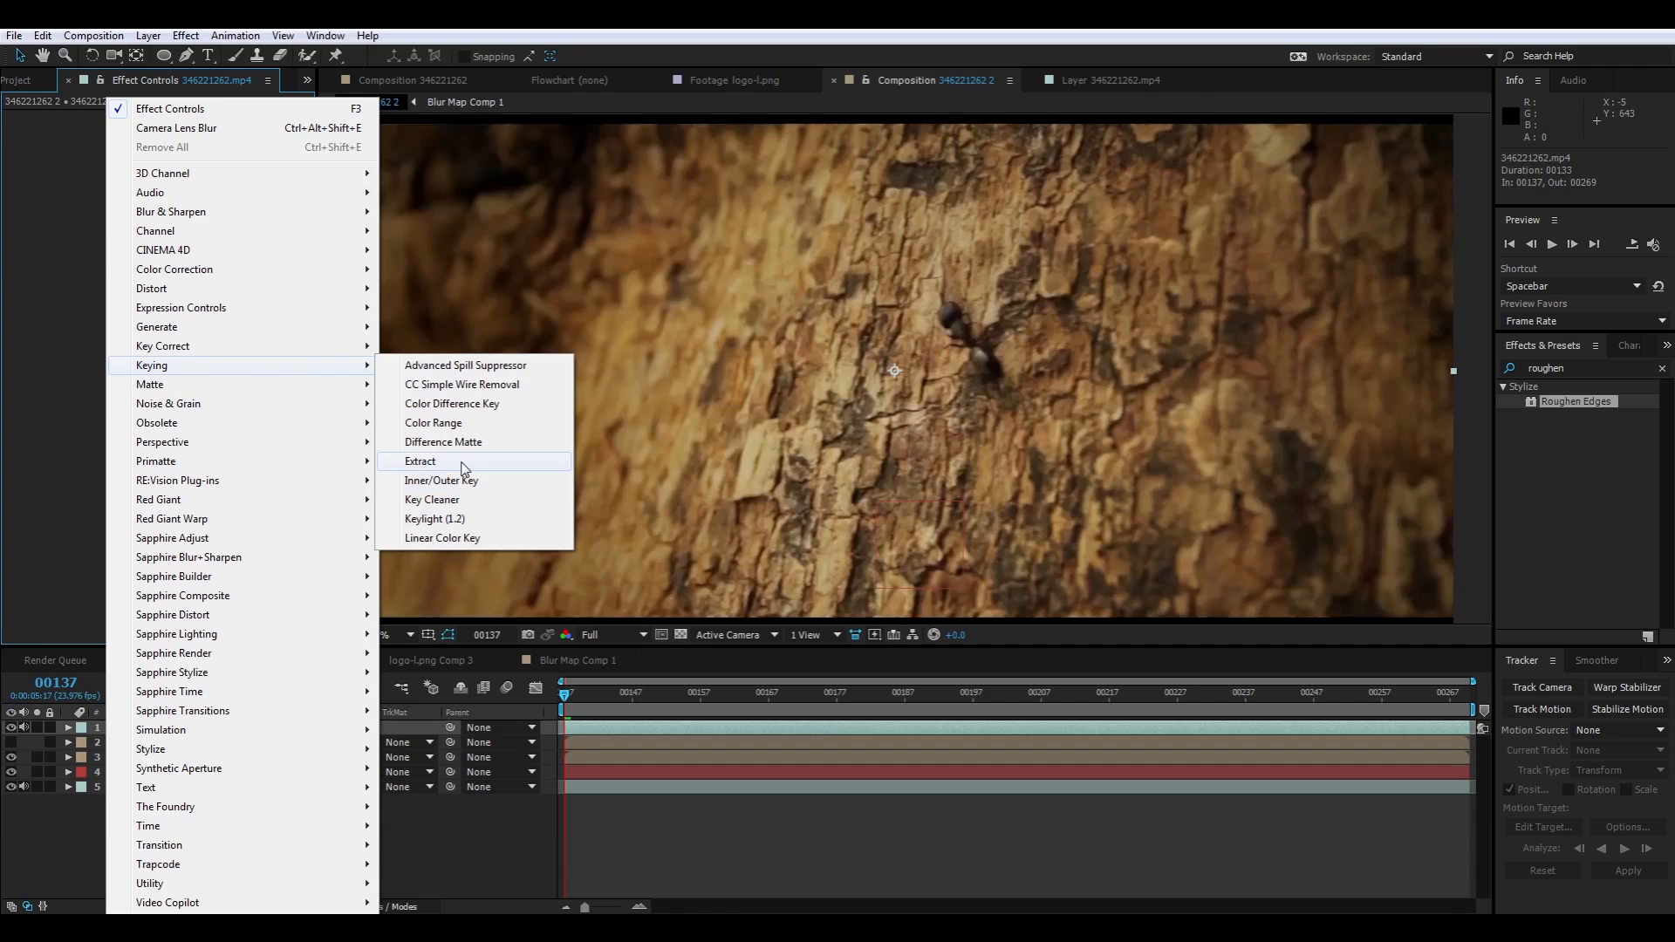
left_click(463, 461)
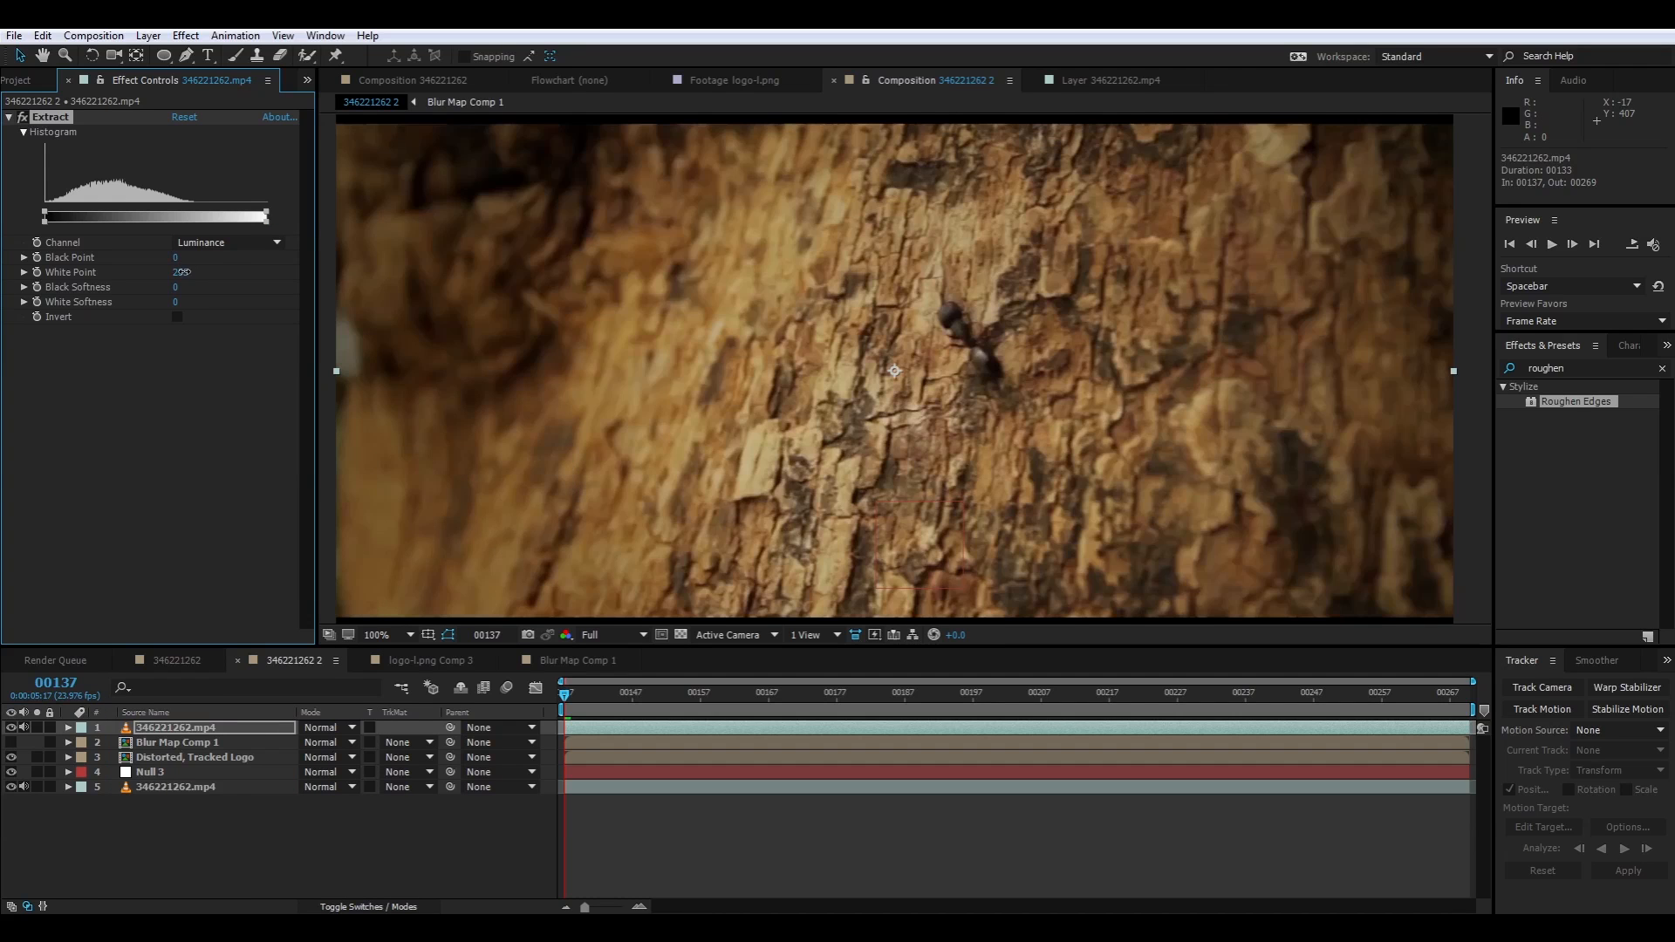
left_click(36, 727)
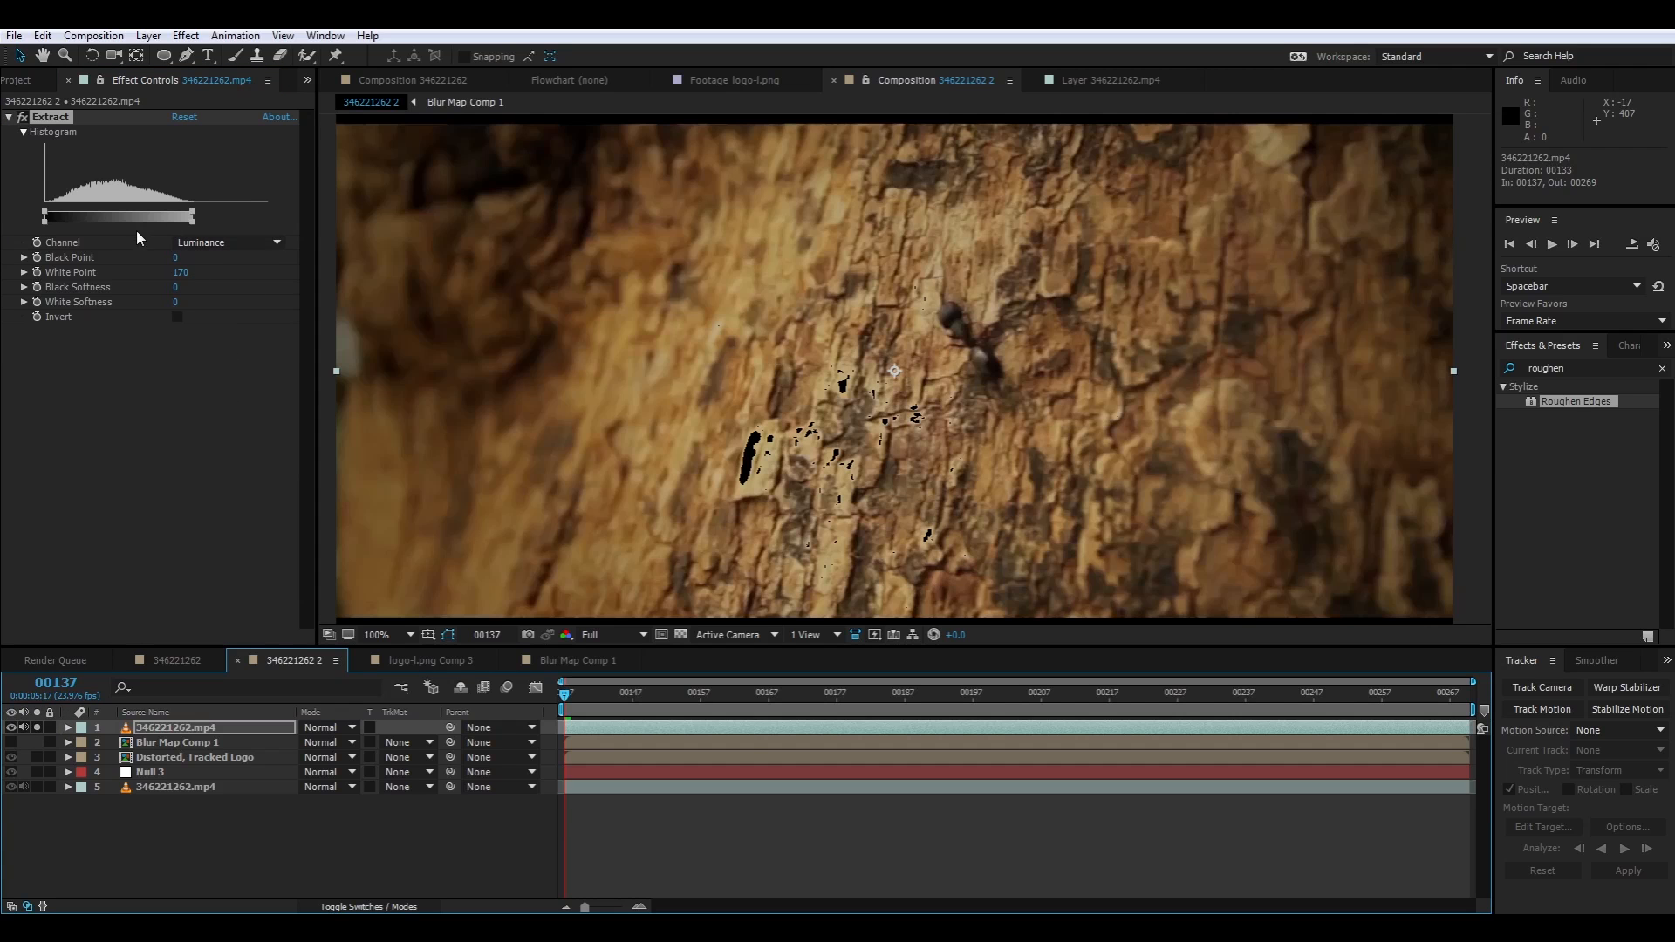
left_click_drag(184, 276, 88, 296)
left_click(177, 302)
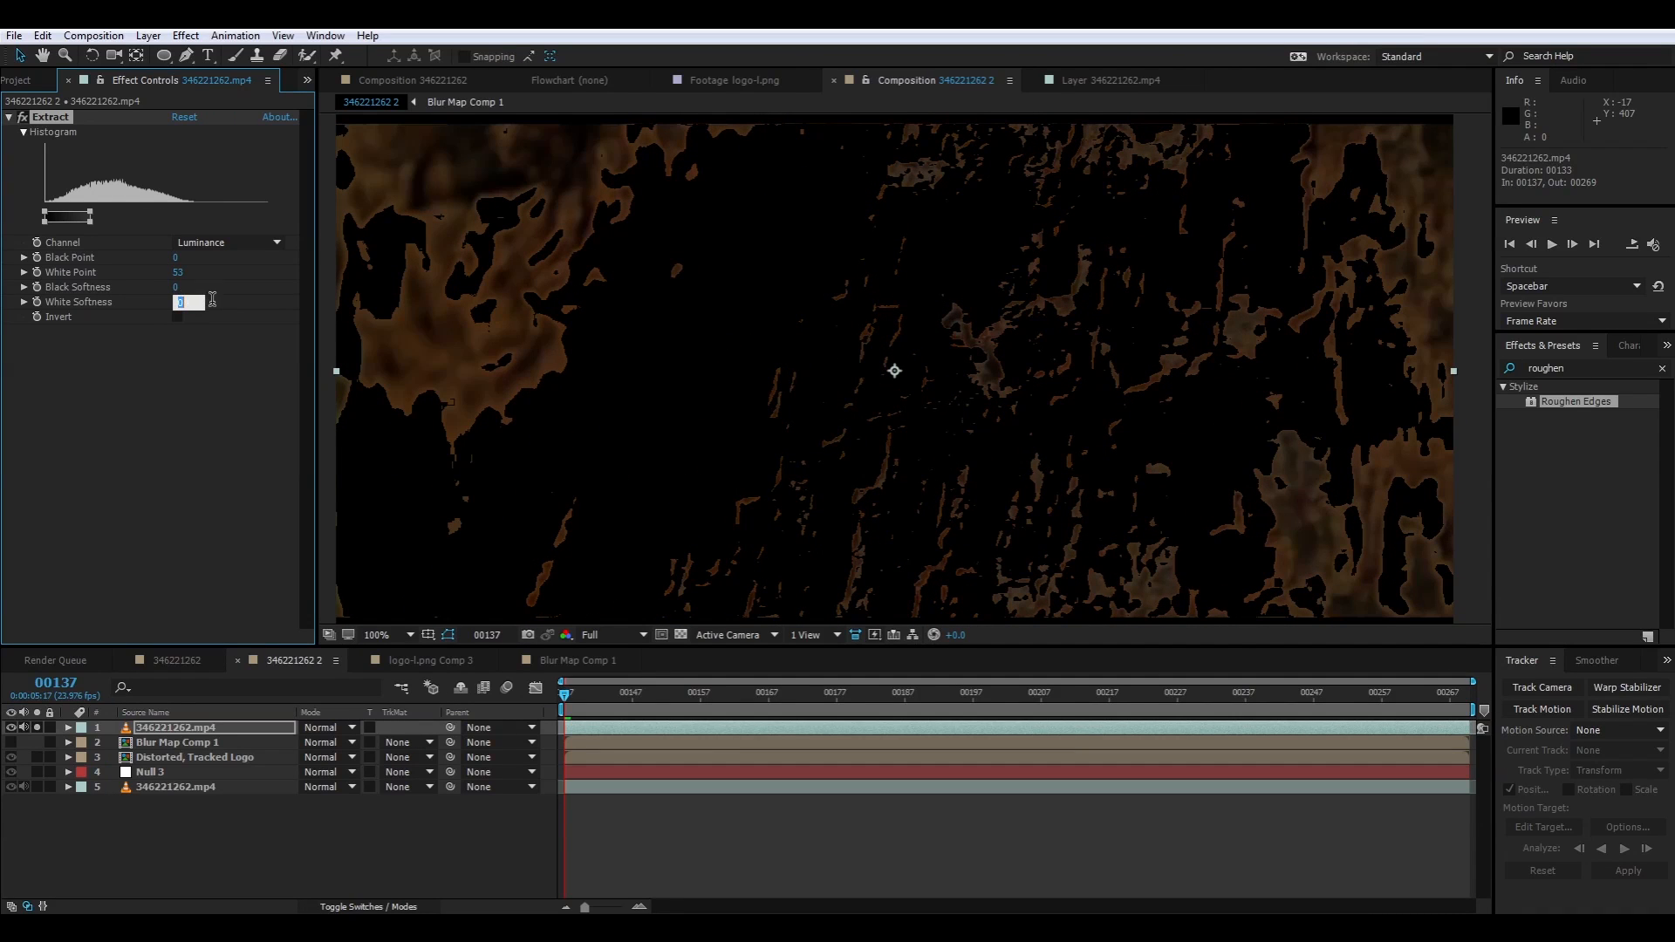
type("41")
key("Return")
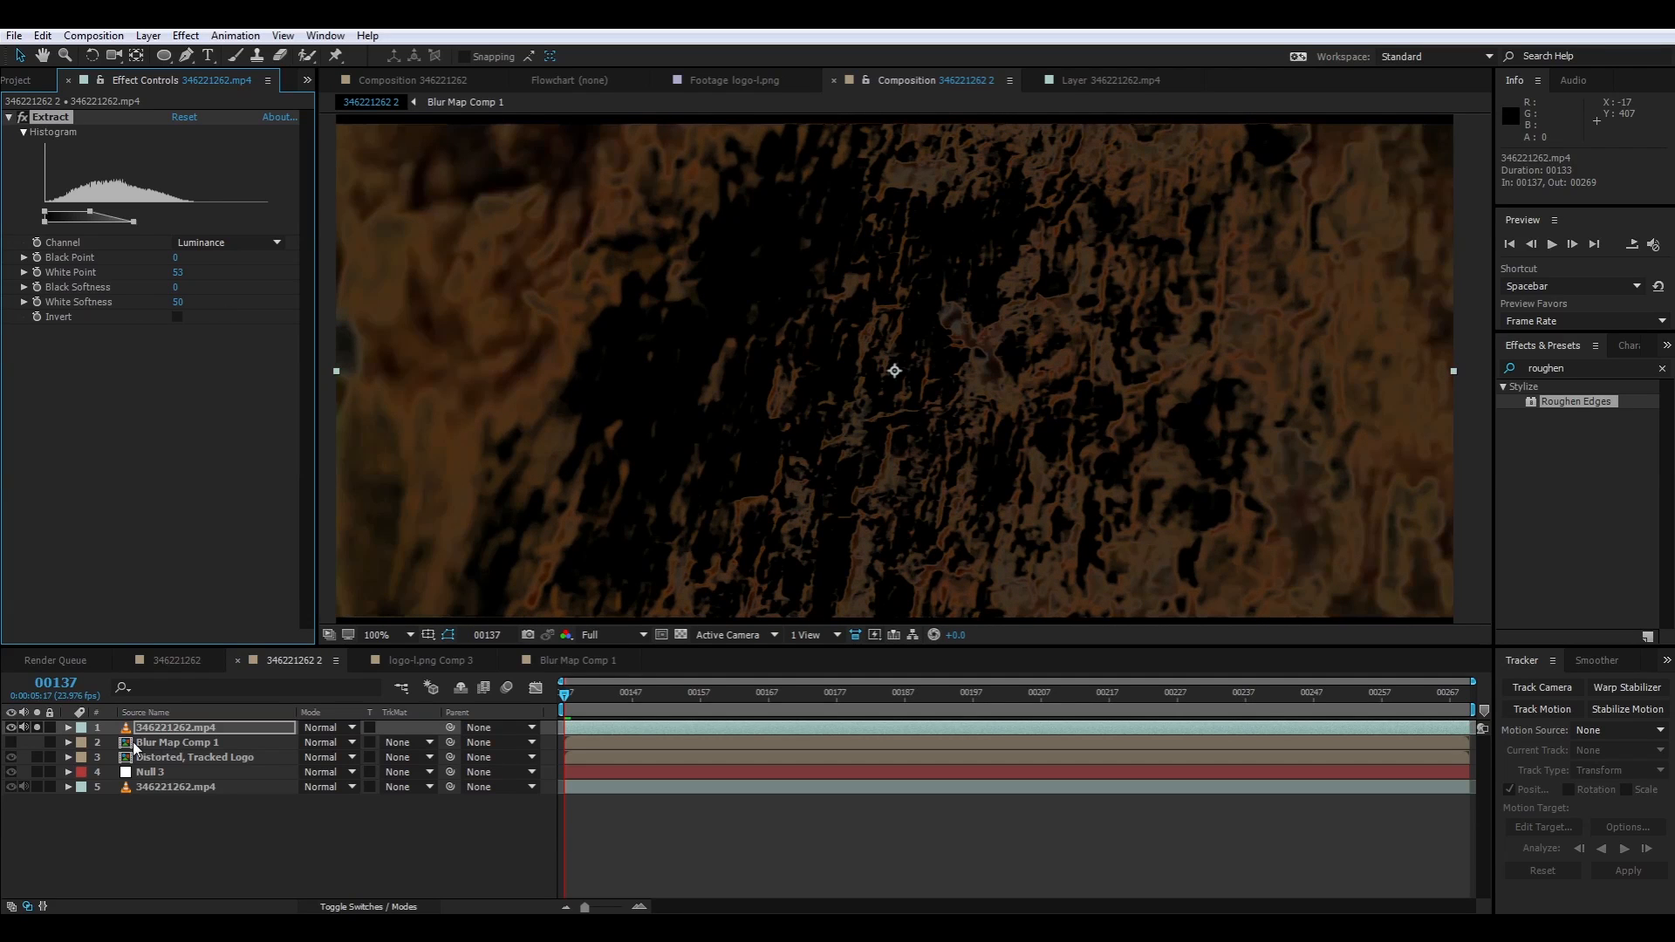
left_click(36, 728)
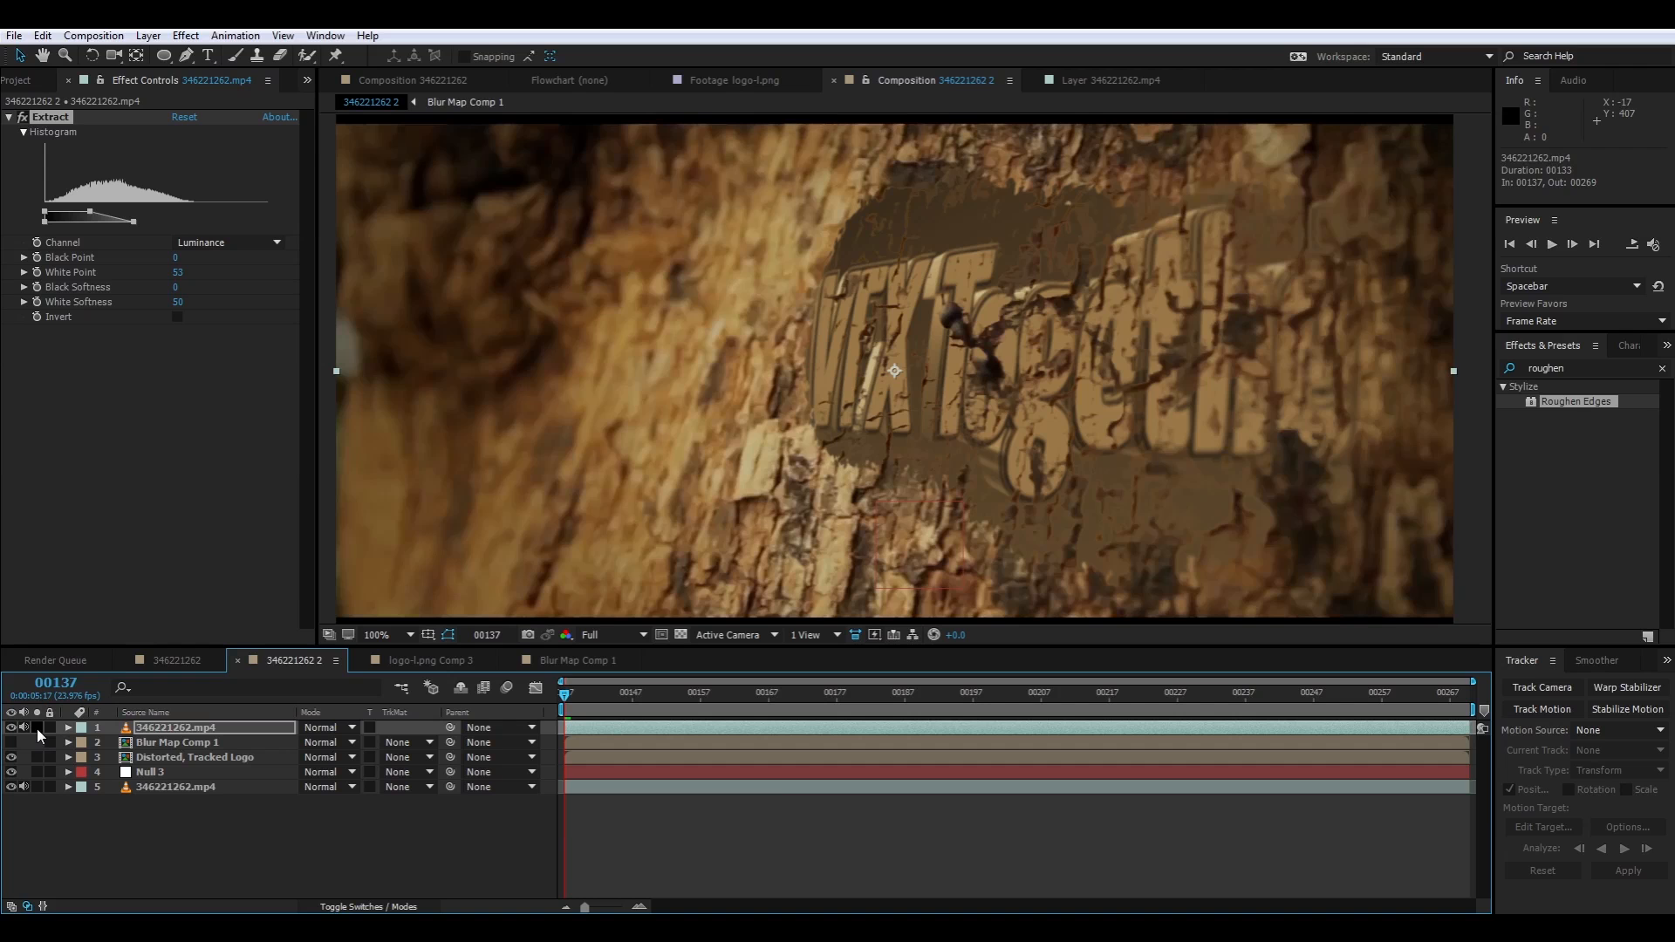
Add Channel Blur to the extracted footage copy with Alpha Blurriness 3.0 and Repeat Edge Pixels enabled
right_click(177, 471)
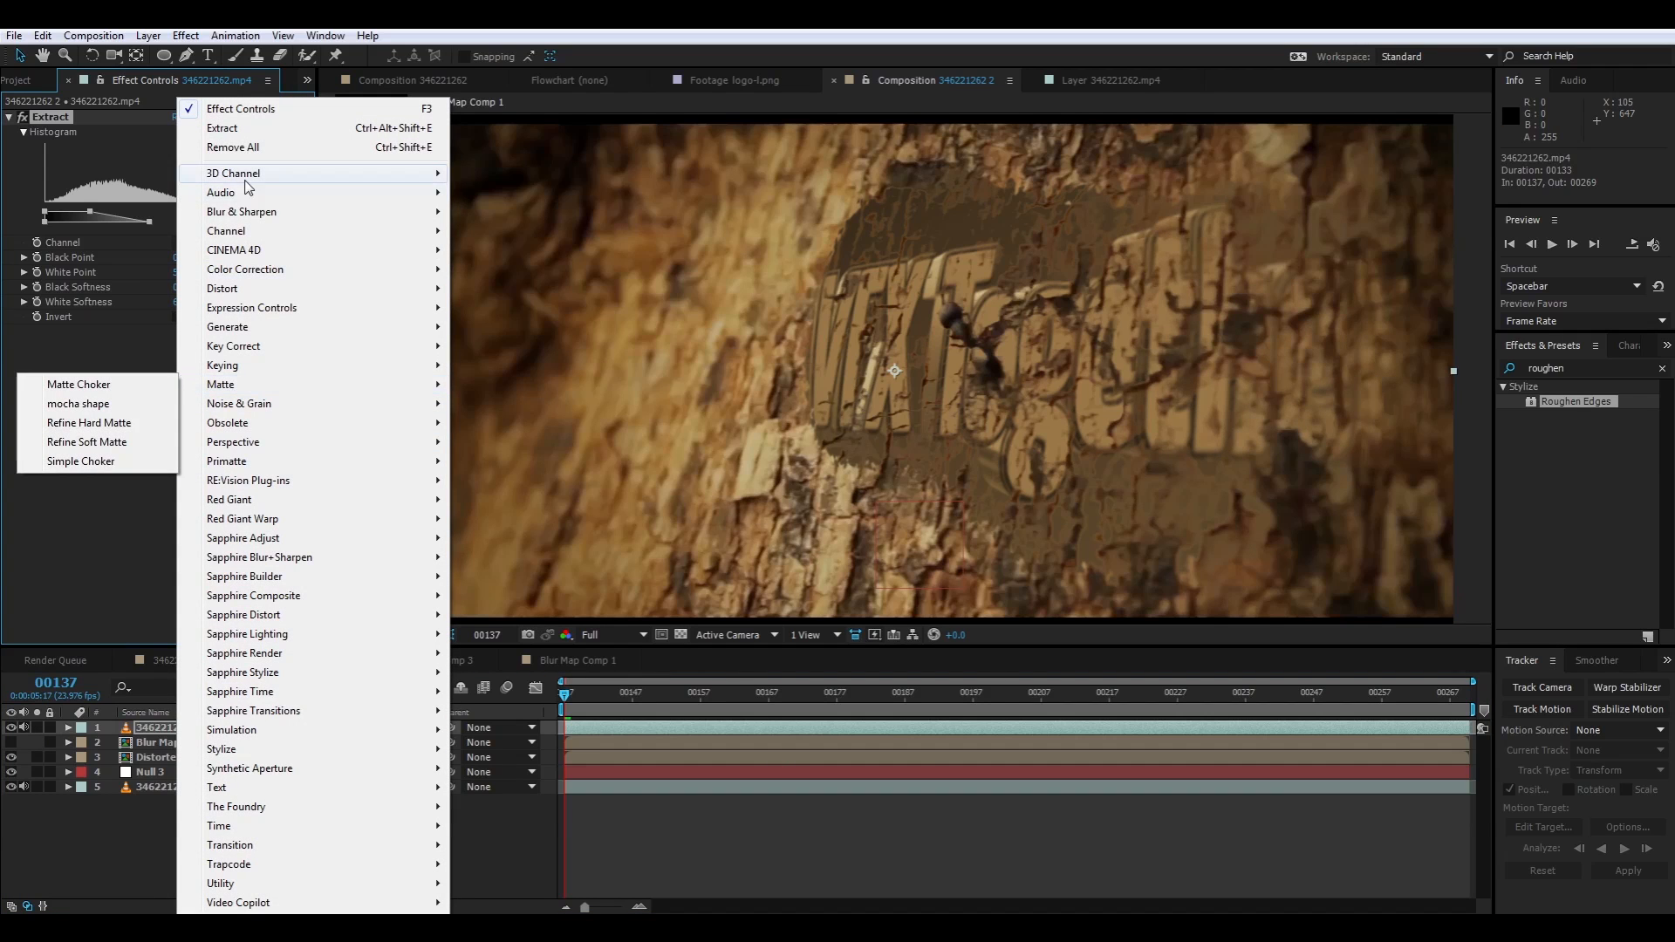
mouse_move(254, 213)
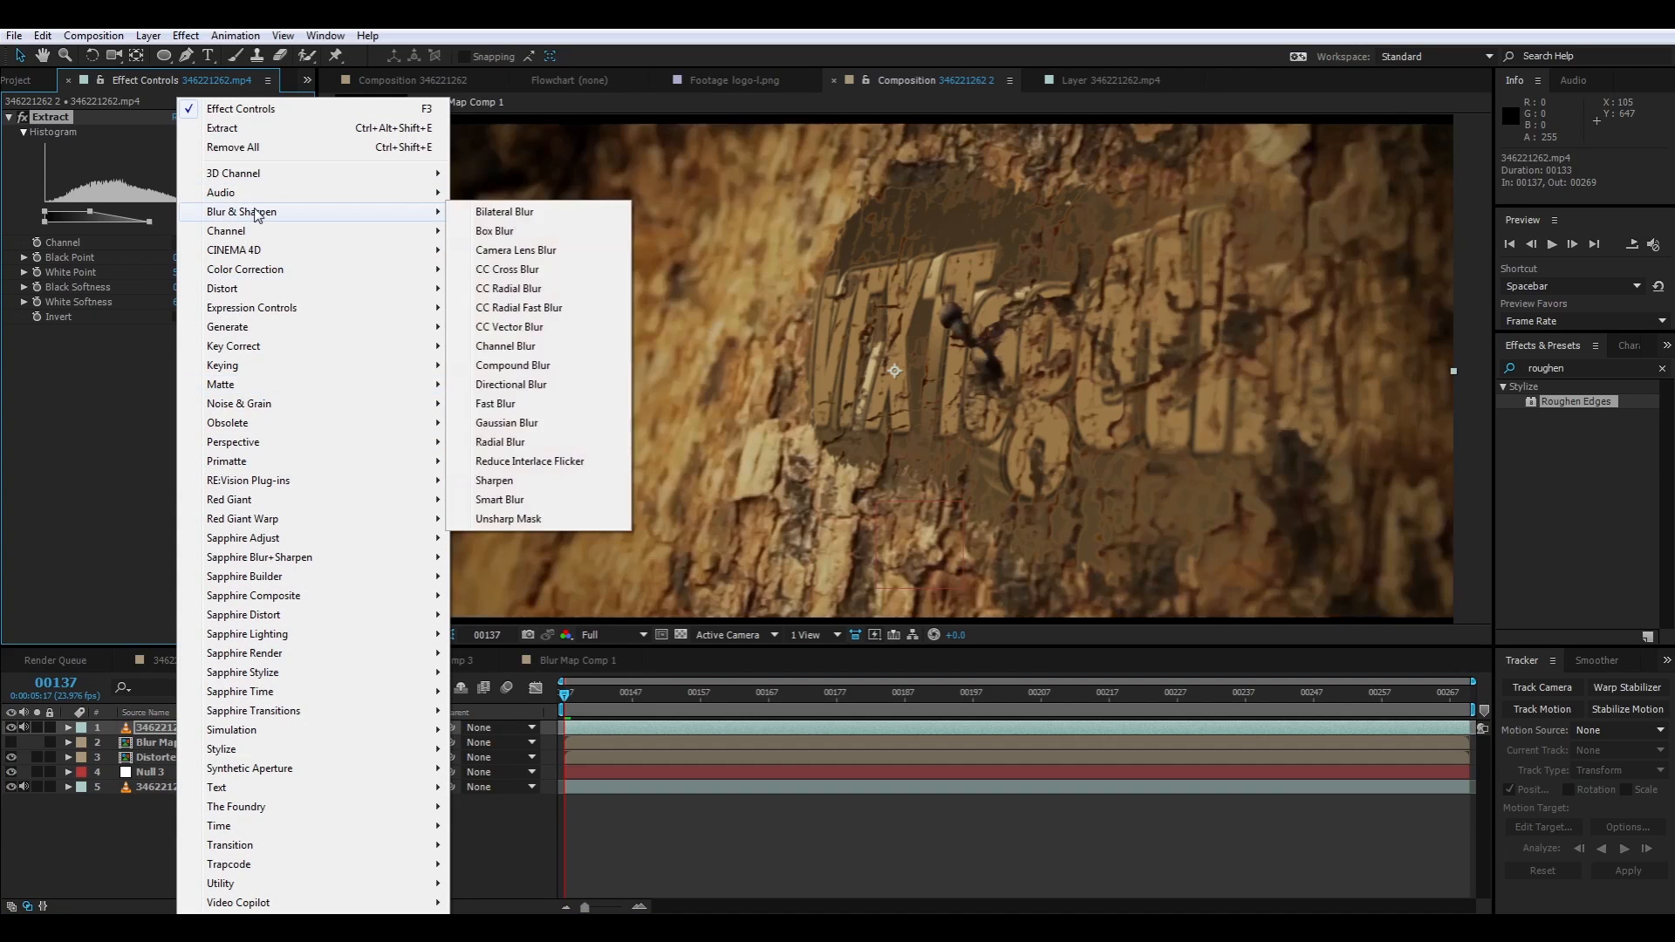
left_click(568, 351)
left_click(177, 392)
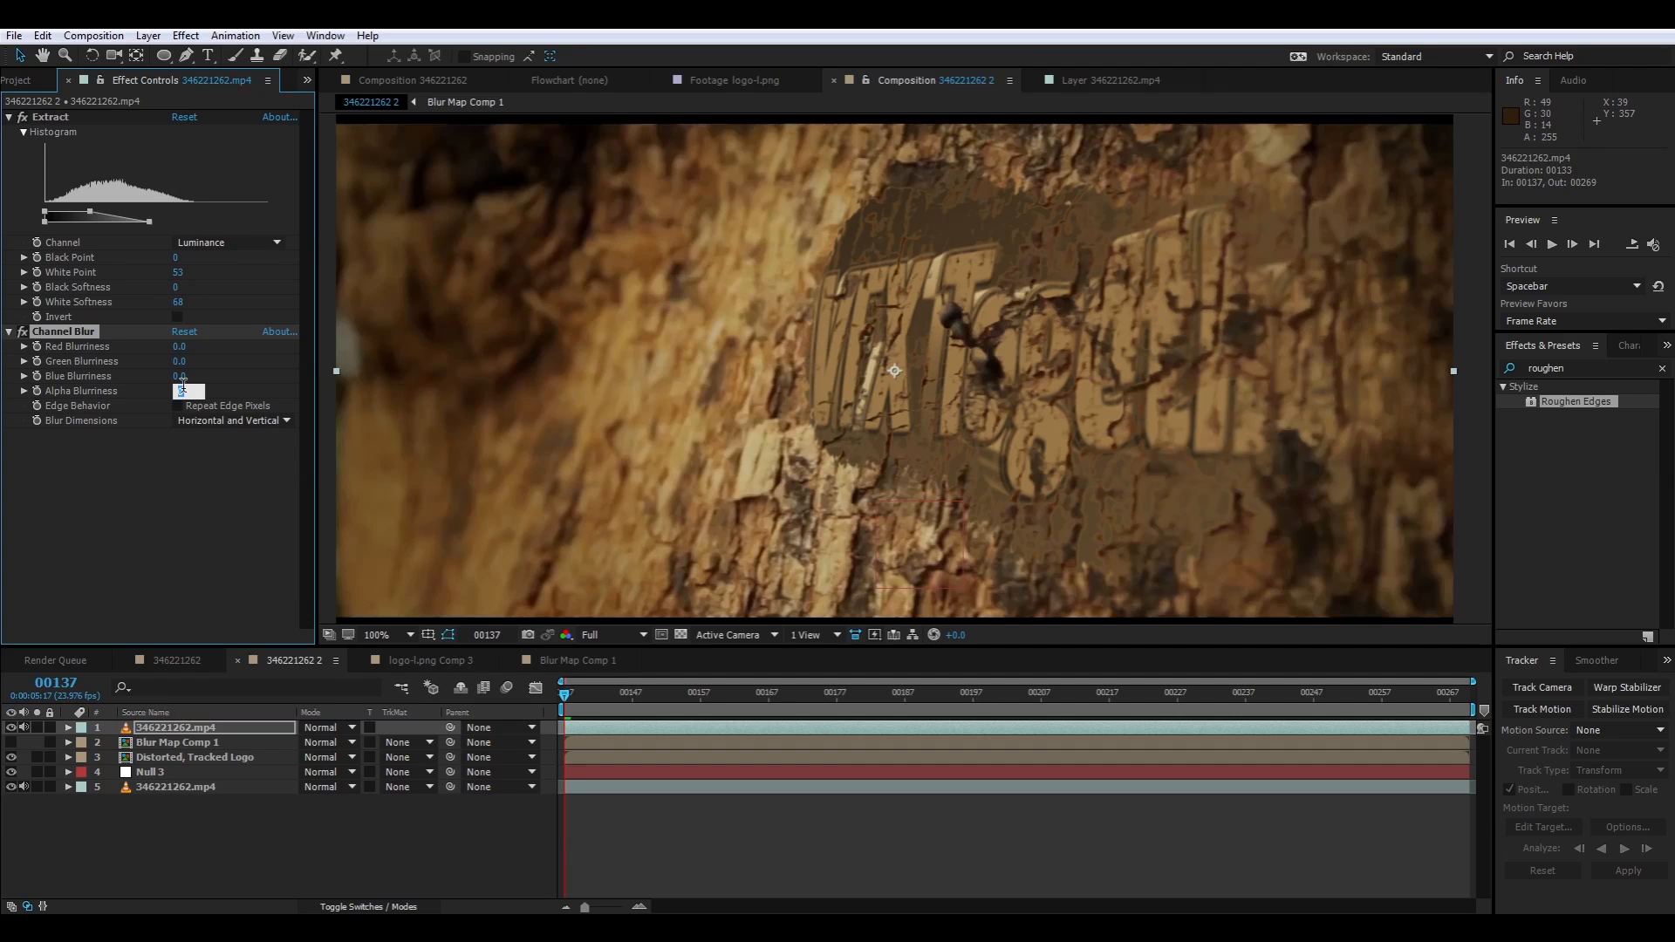
type("30")
key("Return")
left_click(178, 406)
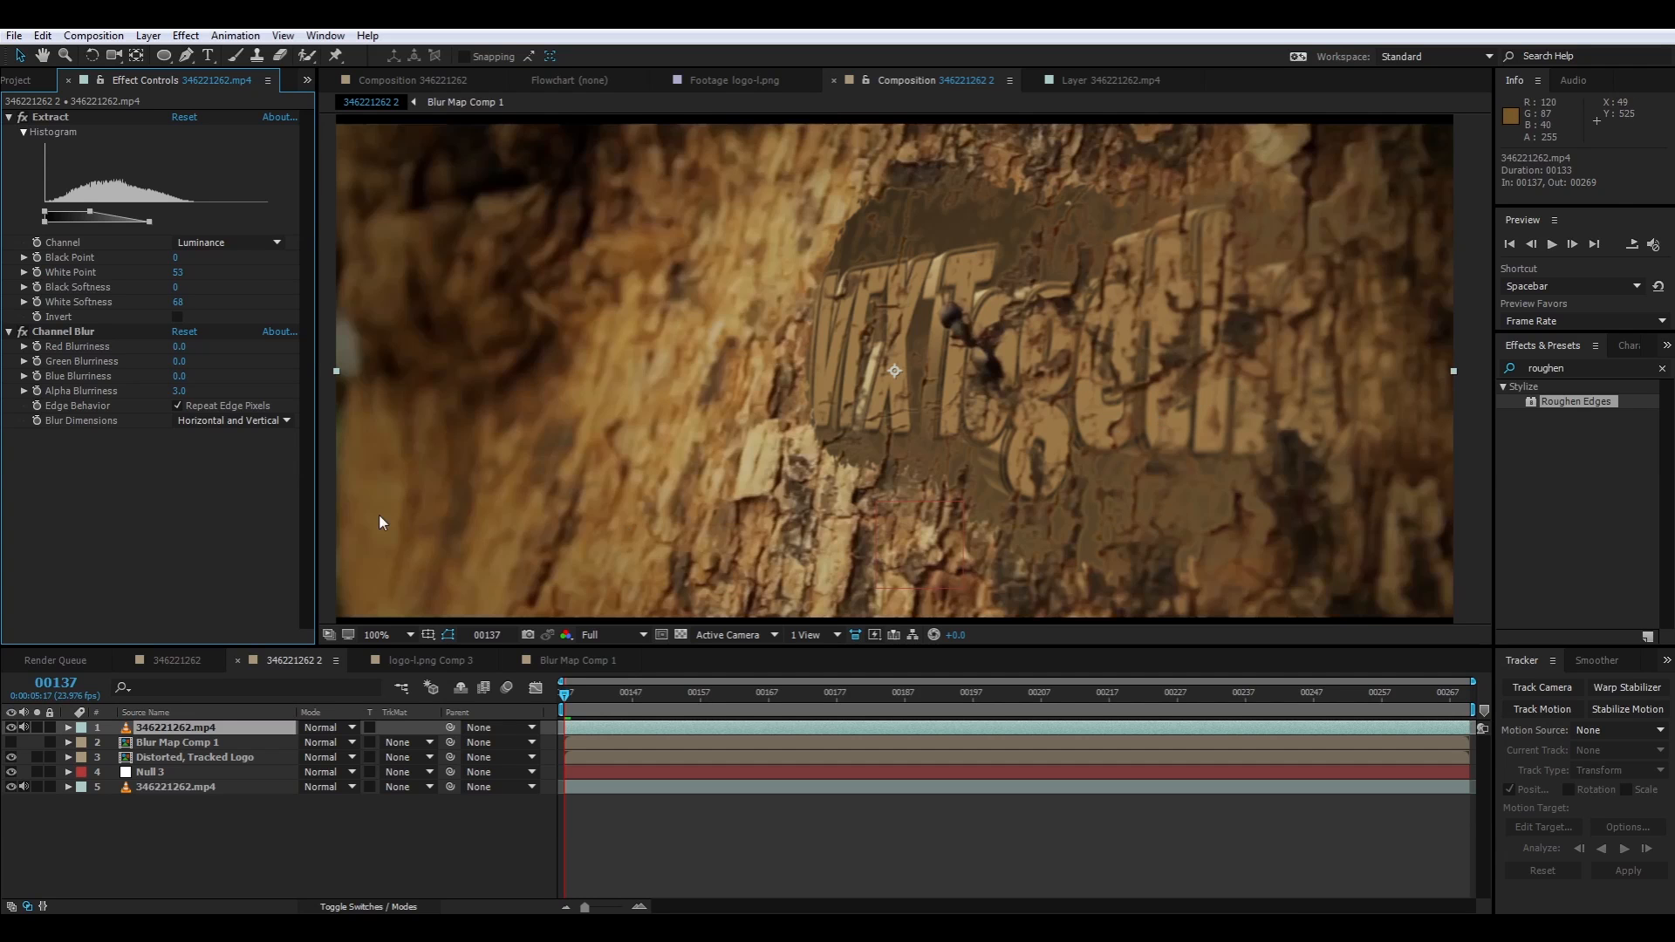
Preview the shot, set Extract's White Point to 44 and check the cracks over the logo back to the first frame
left_click(546, 711)
key("space")
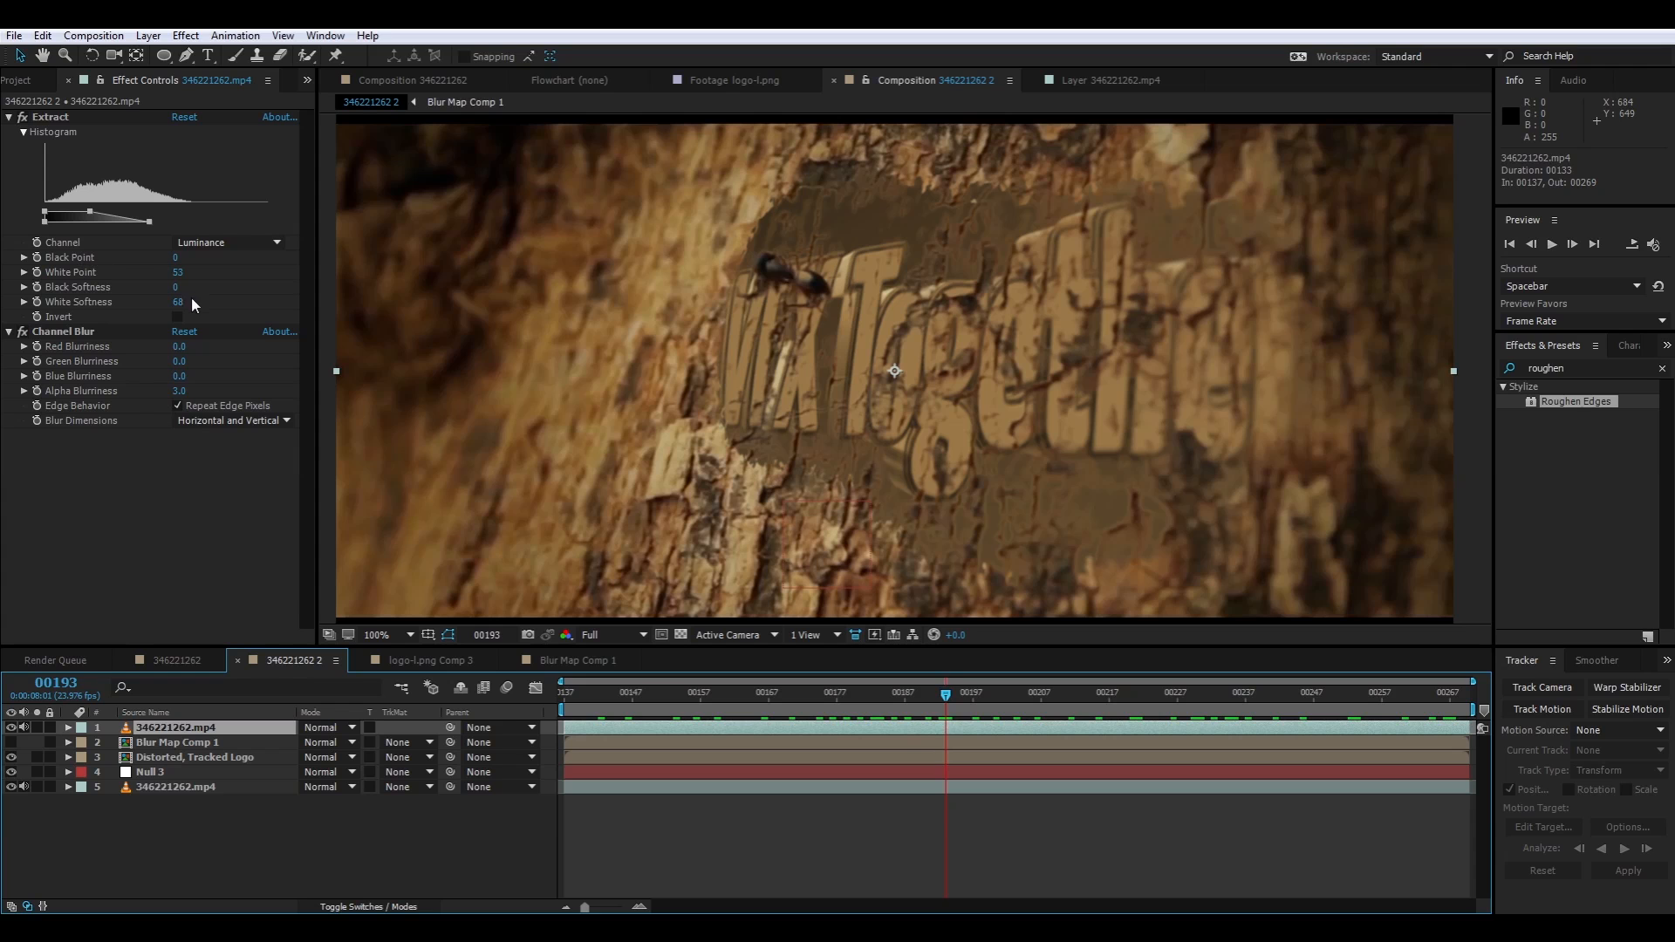
left_click_drag(178, 277, 171, 275)
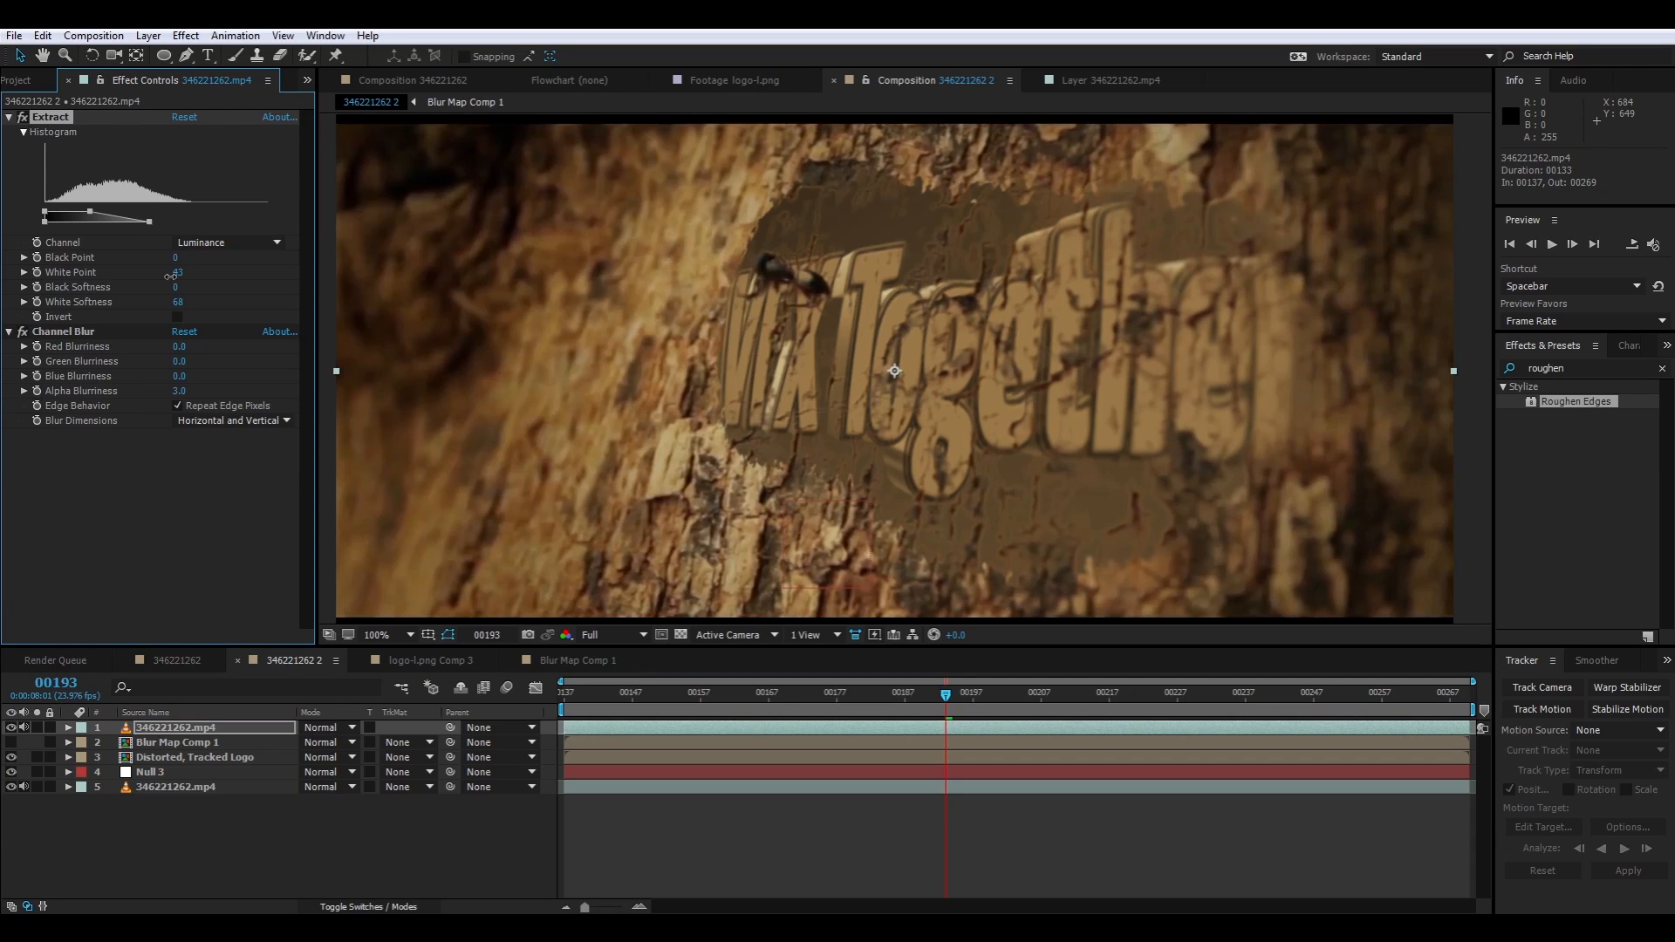
mouse_move(945, 693)
left_mouse_down()
mouse_move(546, 710)
mouse_move(932, 694)
left_mouse_up()
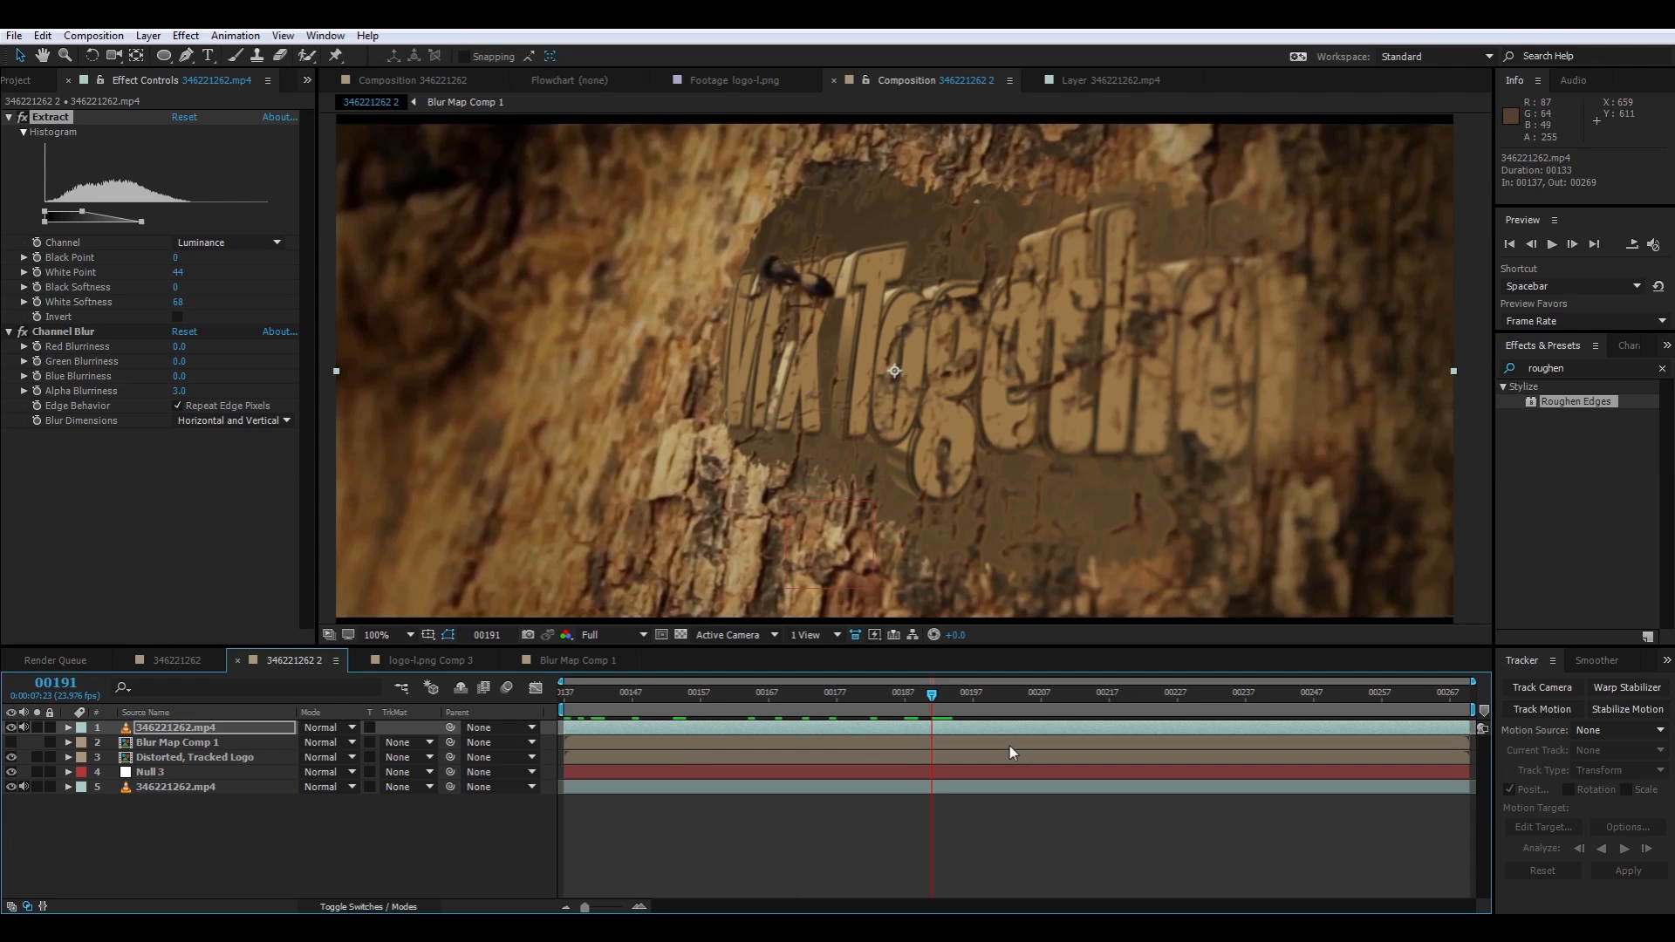
left_click_drag(936, 696, 514, 747)
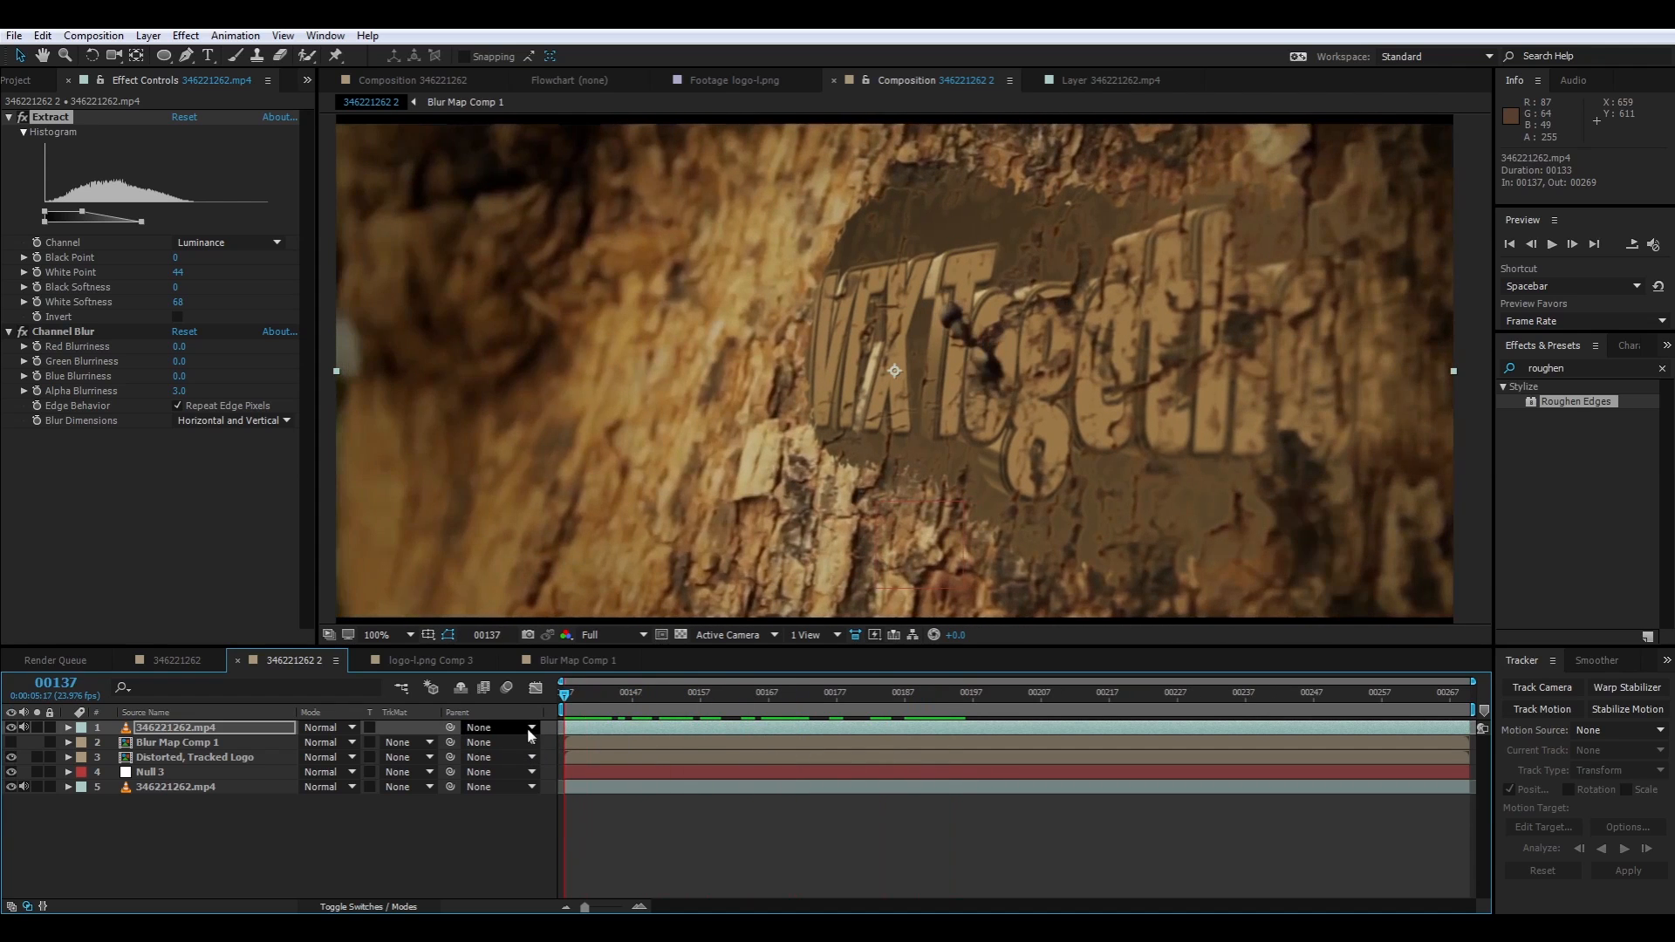
Duplicate the extracted footage layer and remove both Extract and Channel Blur from the new top copy
left_click(183, 731)
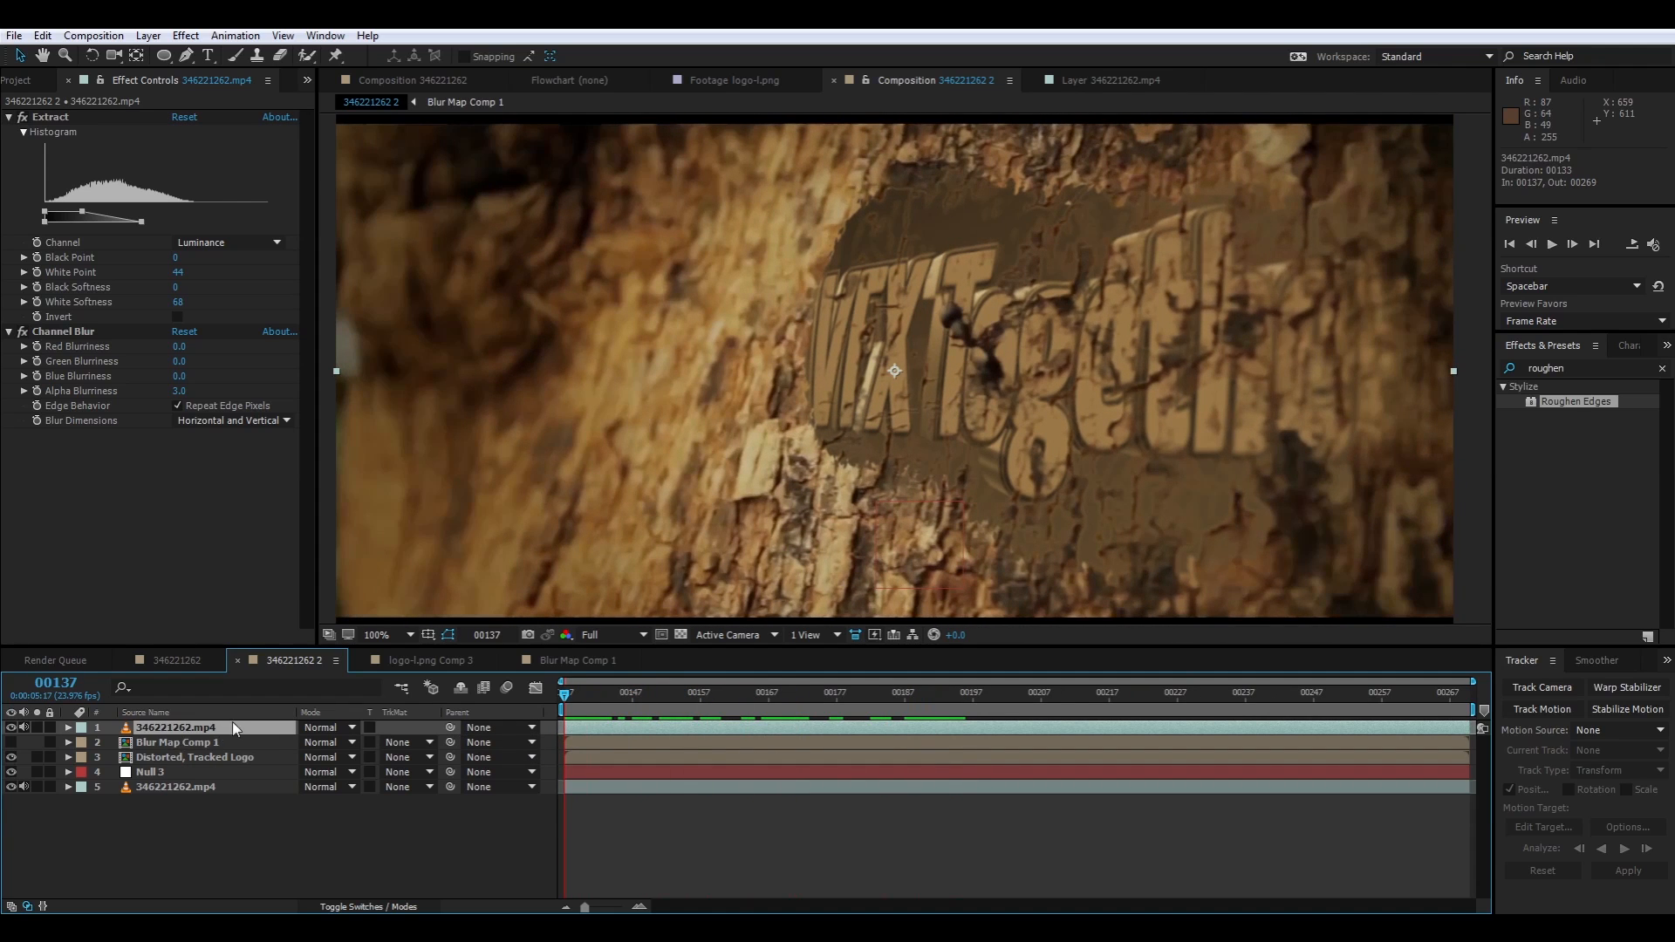
key("ctrl+d")
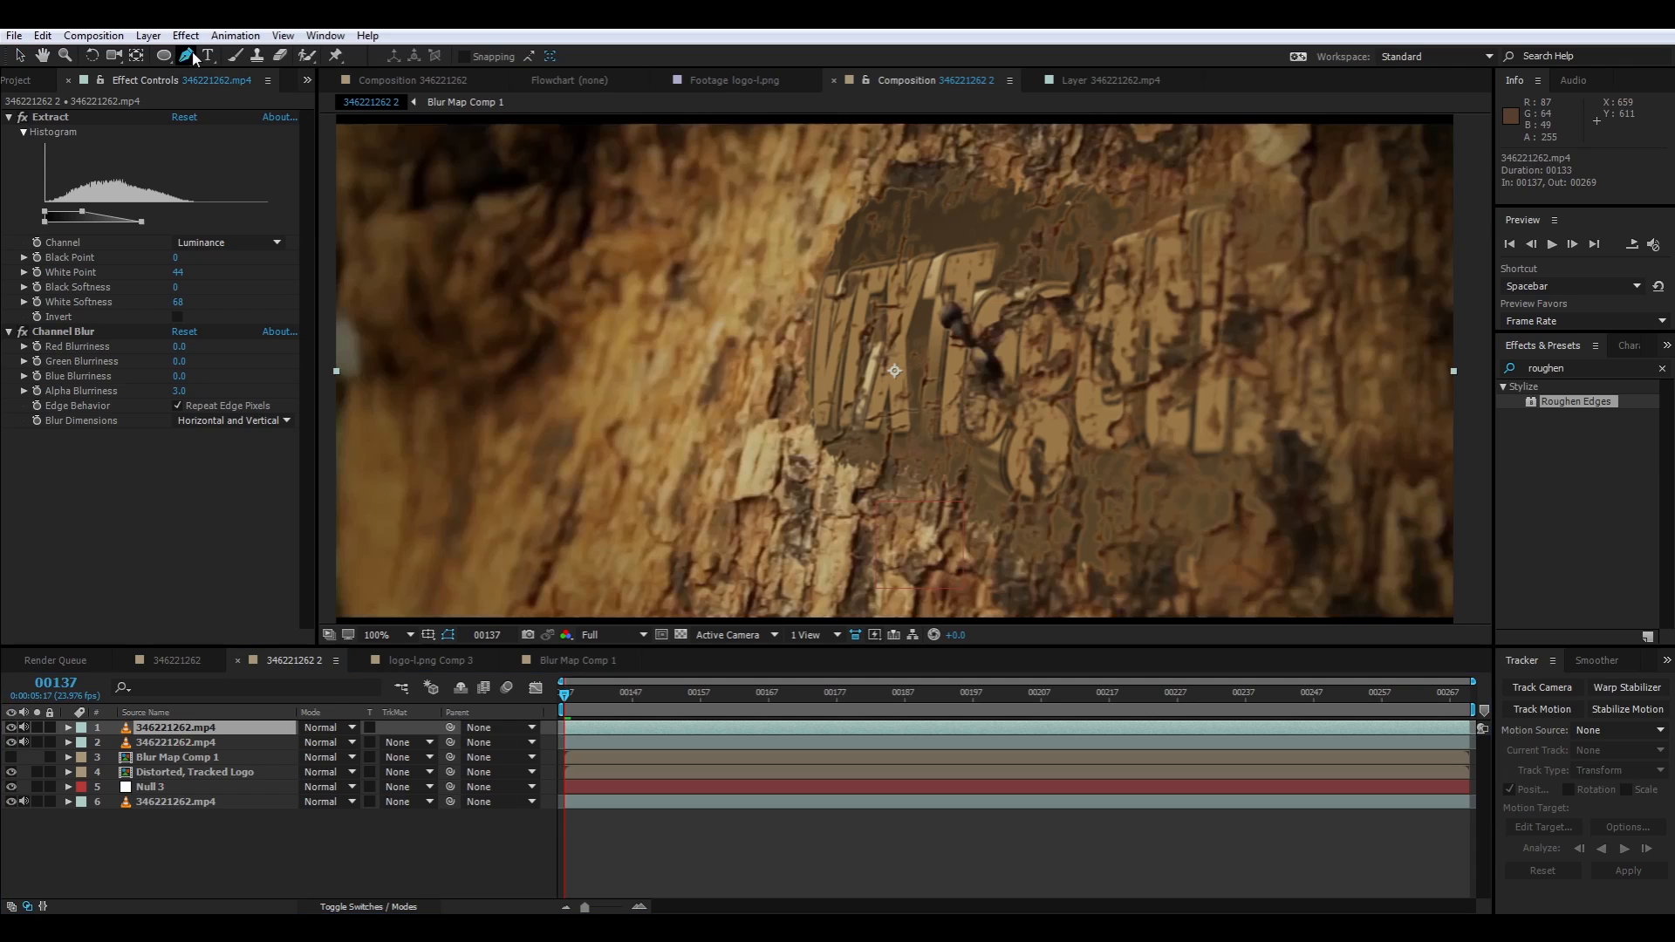
left_click(185, 55)
left_click(47, 117)
key("Delete")
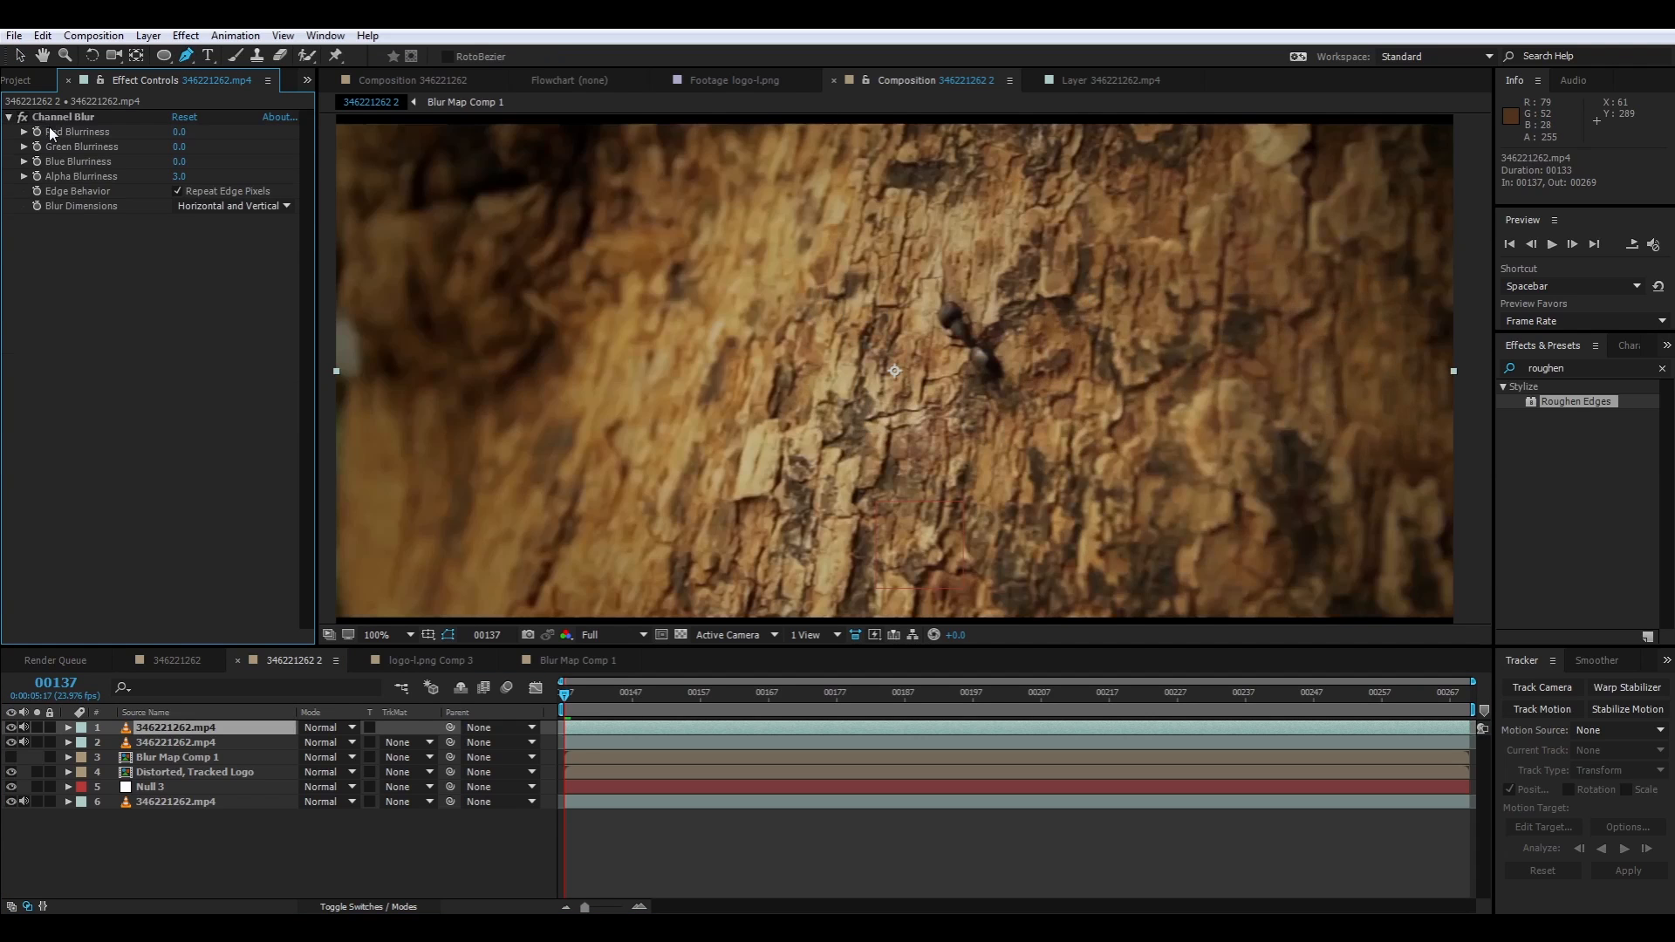
left_click(53, 118)
key("Delete")
Draw a closed four-point curved mask around the ant's rear body segment on the top footage copy at frame 137
scroll(1063, 356, "up", 1)
scroll(1063, 356, "up", 1)
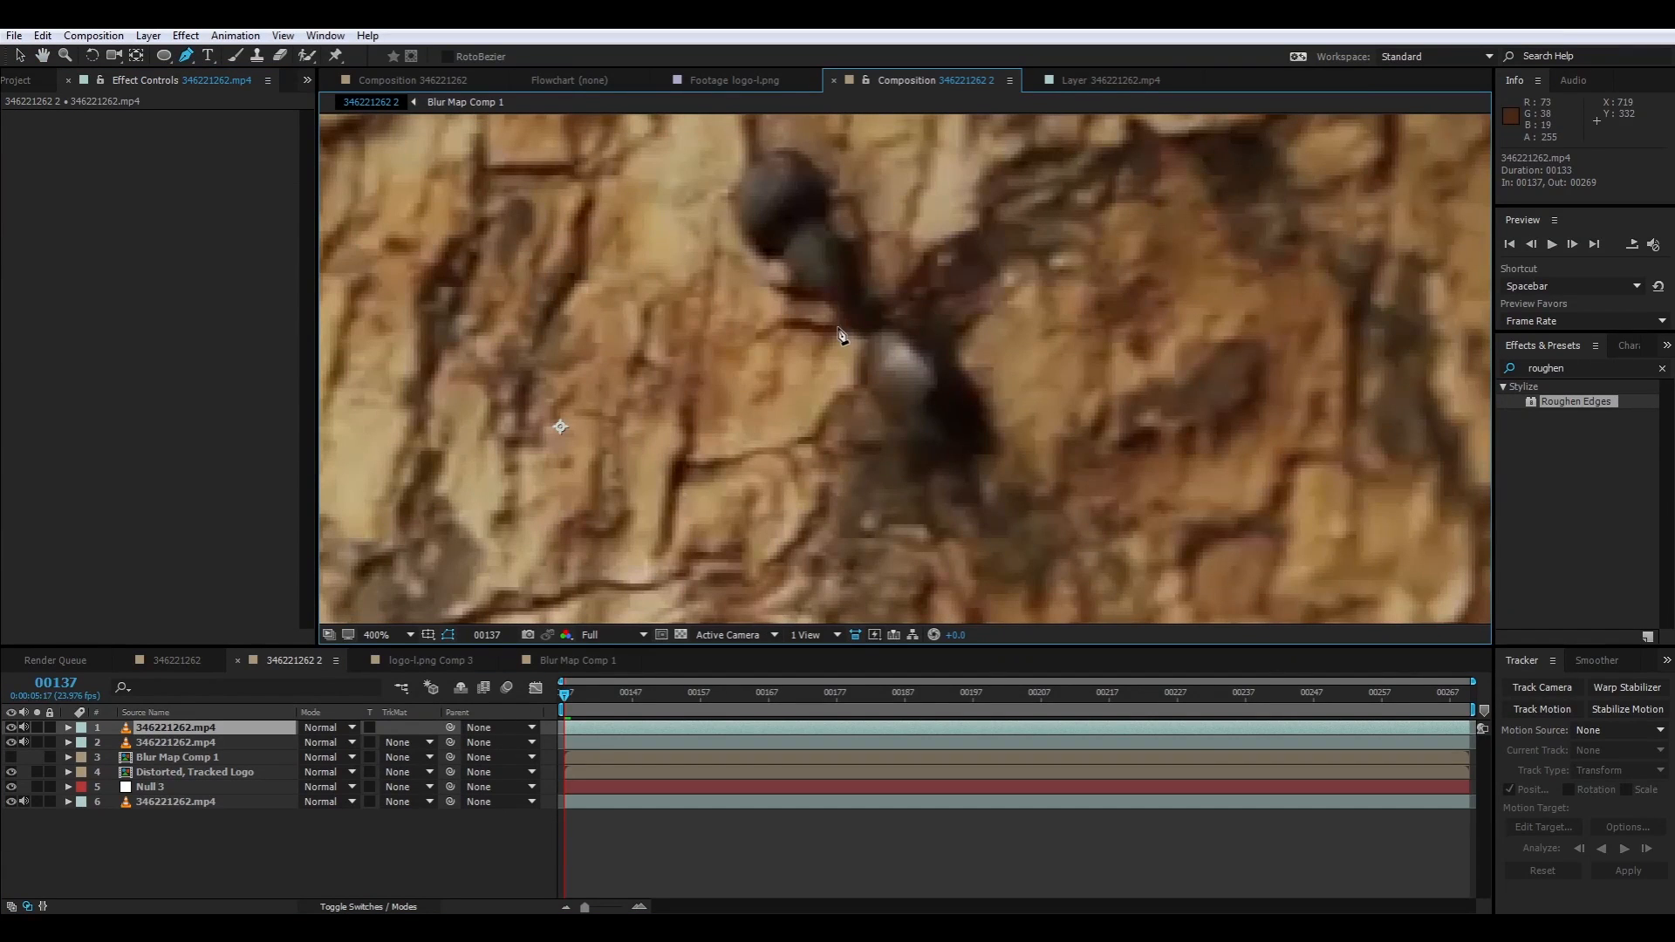
left_click_drag(885, 329, 909, 311)
left_click_drag(873, 388, 892, 411)
left_click(993, 454)
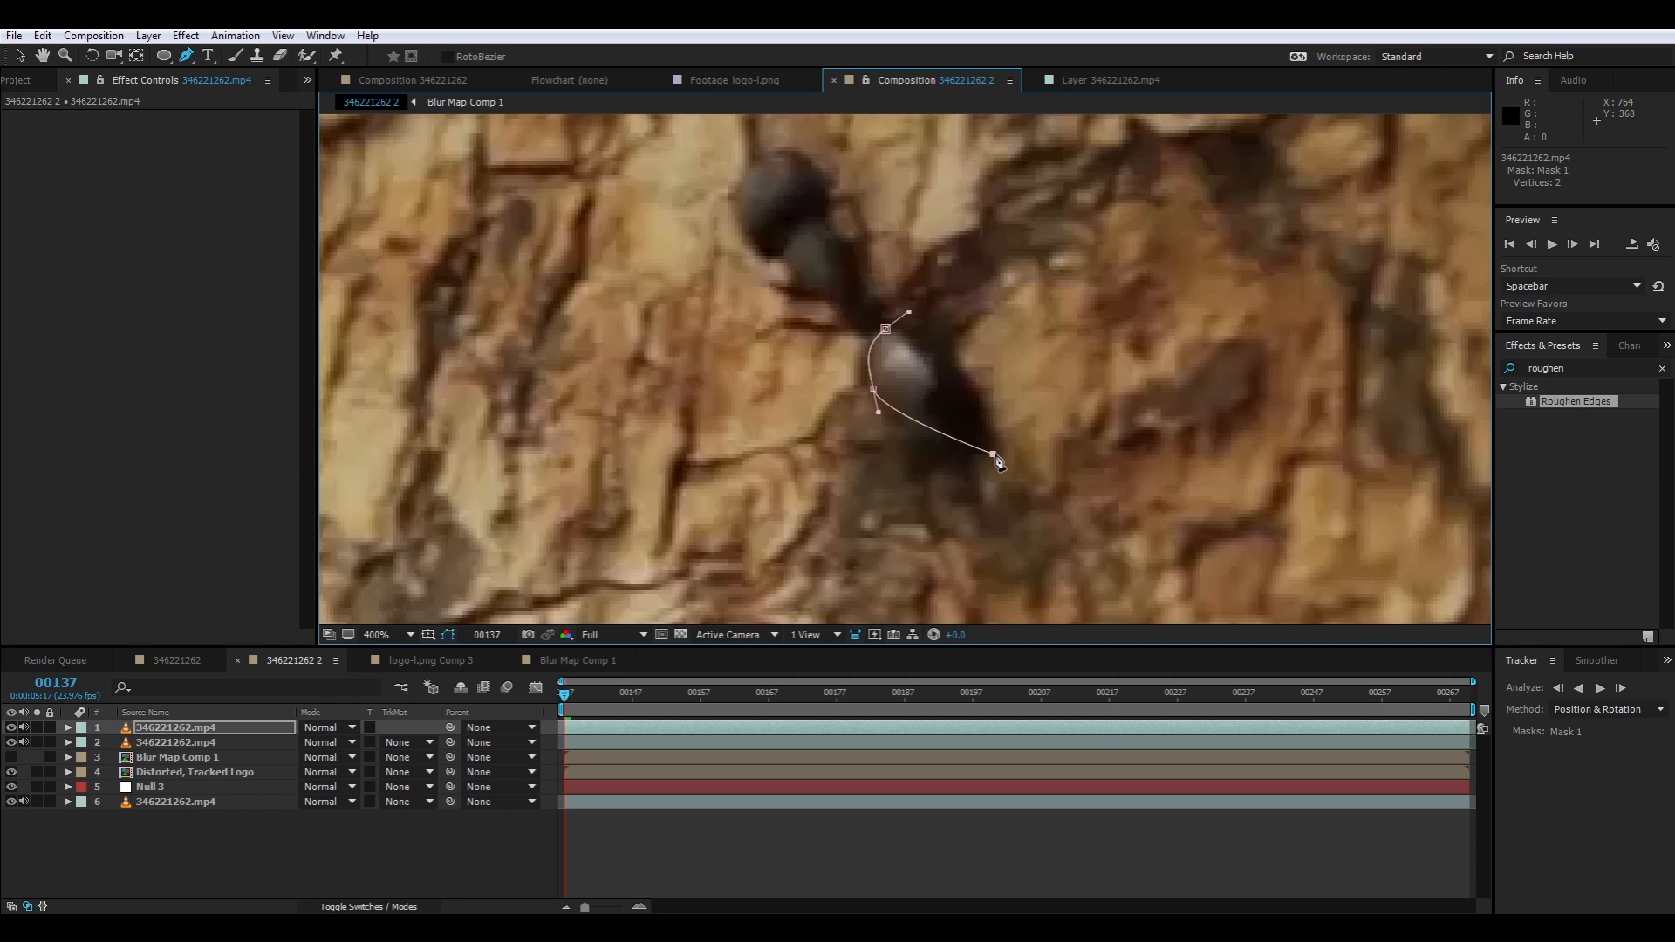
left_click_drag(973, 378, 874, 403)
left_click(889, 332)
key("v")
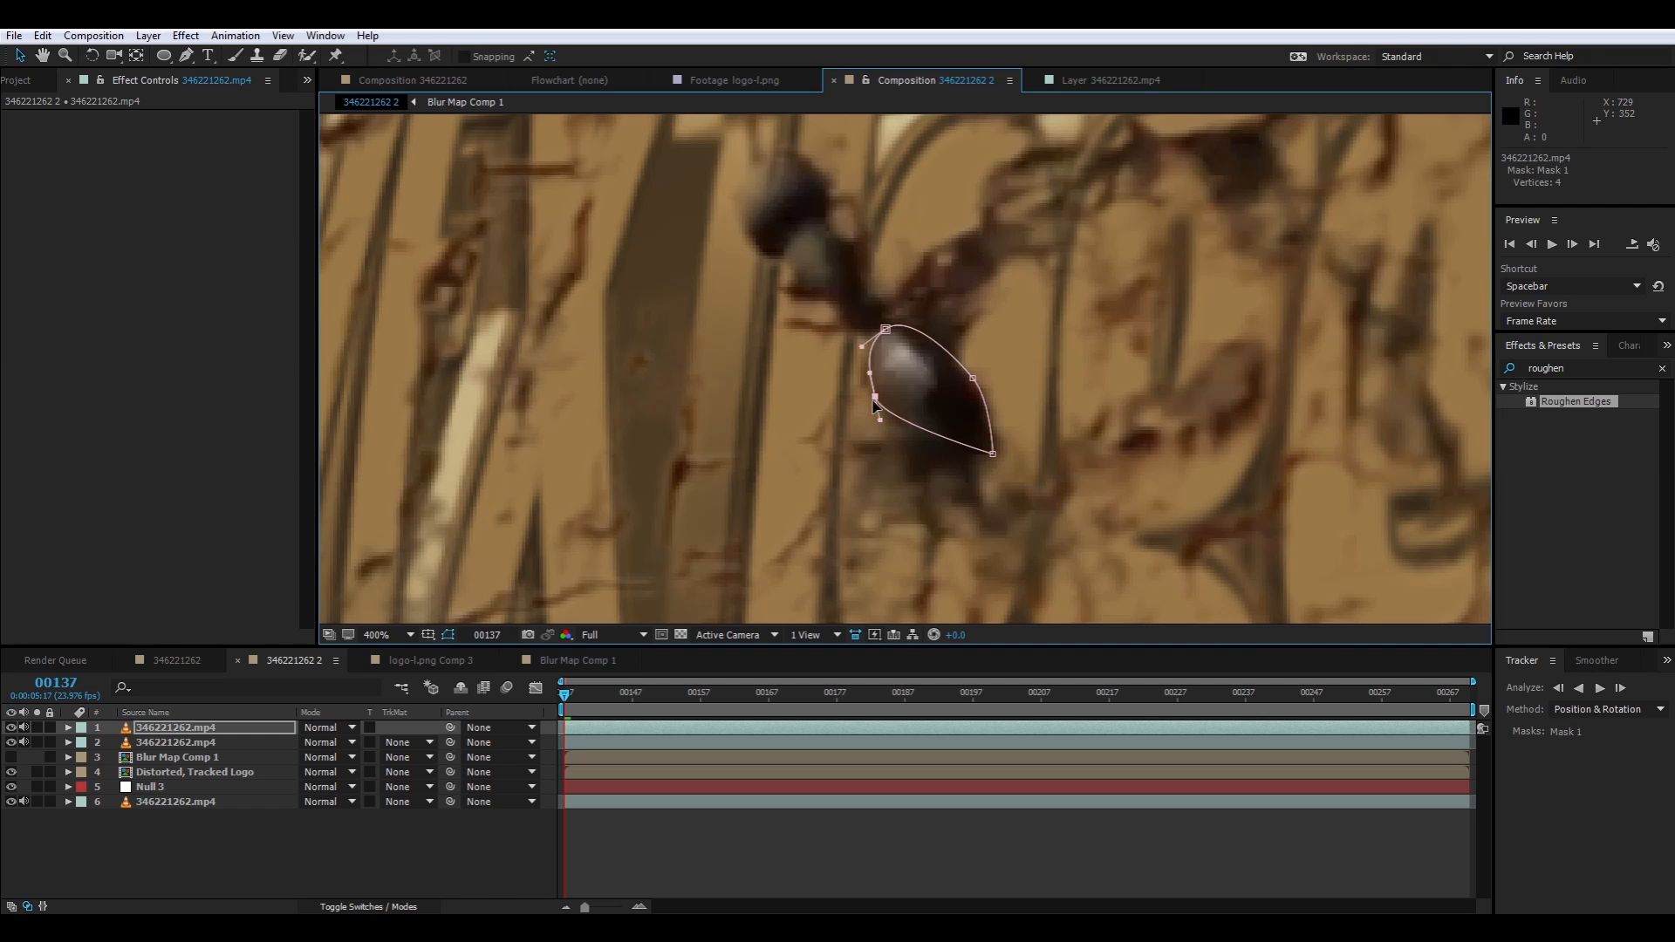
Enable Mask Path keyframing for Mask 1 at frame 137 and move the mask onto the ant's rear segment at frame 154
key("m")
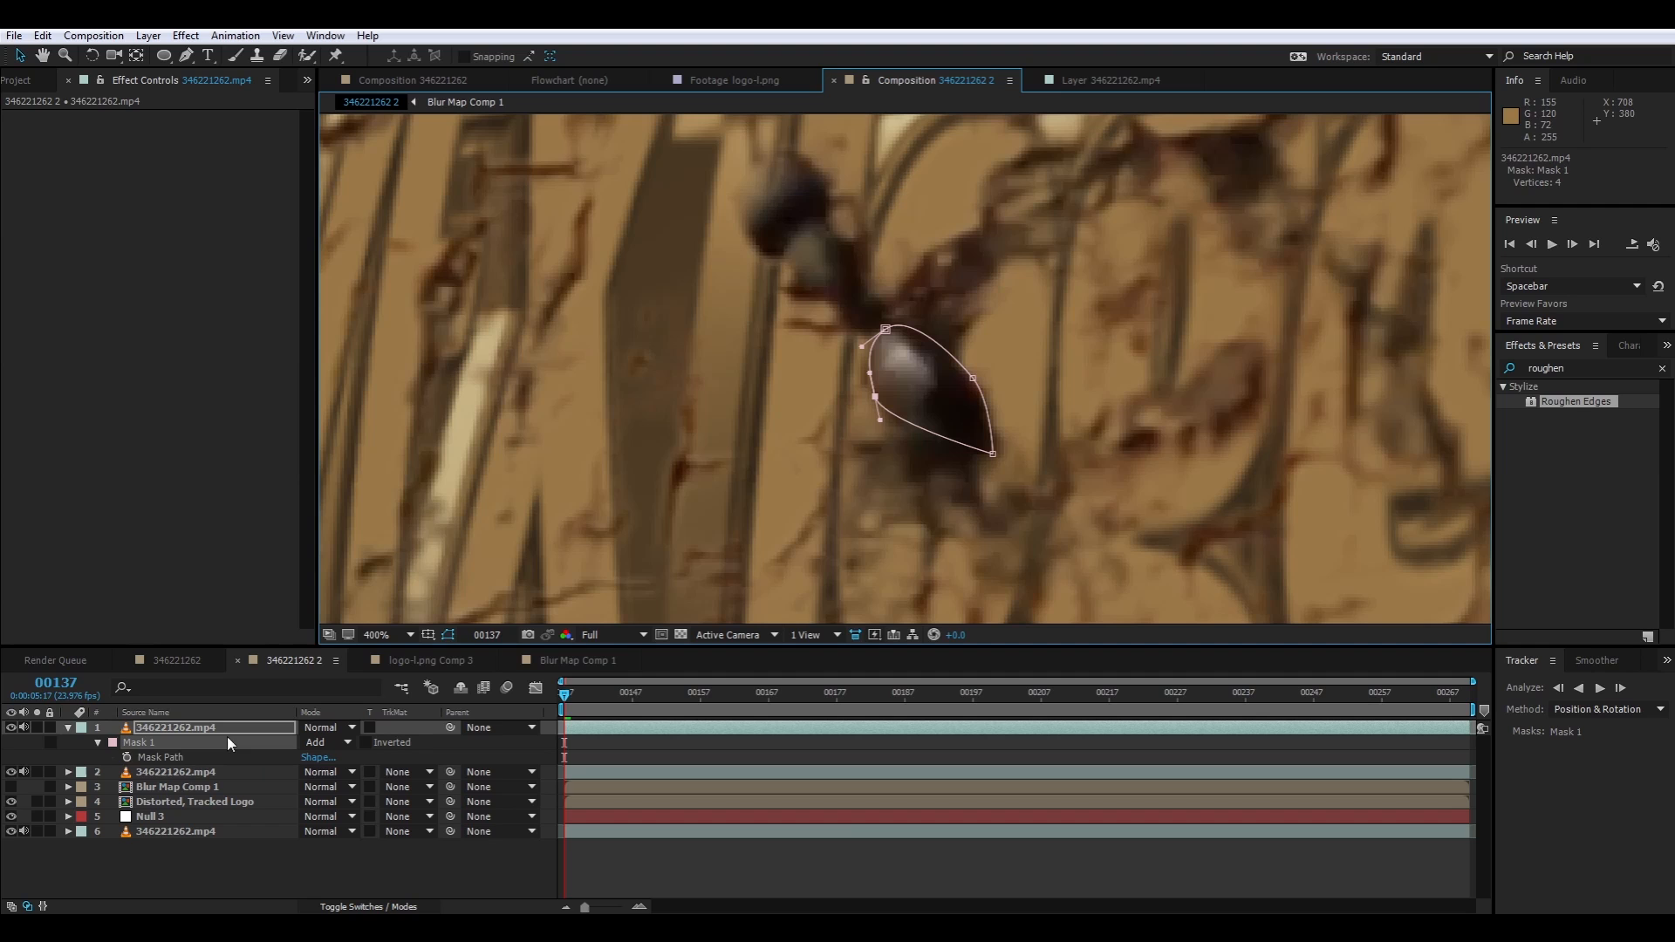
left_click(126, 757)
left_click_drag(661, 694, 680, 693)
key("space")
left_click_drag(759, 357, 855, 429)
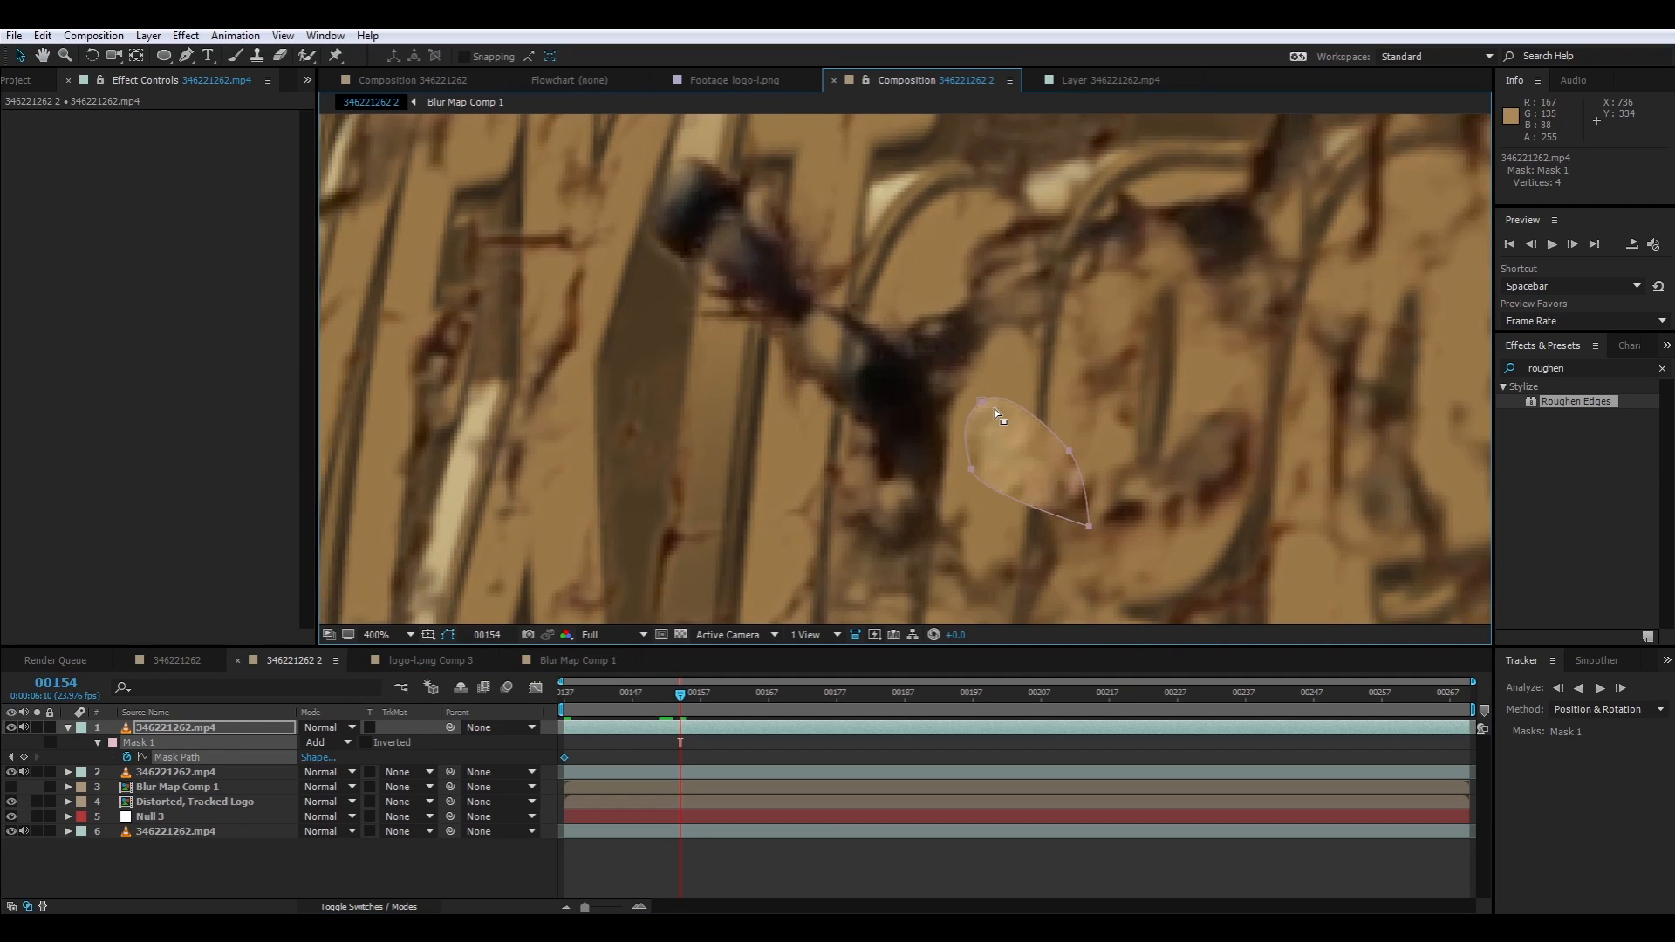
left_click_drag(982, 401, 809, 305)
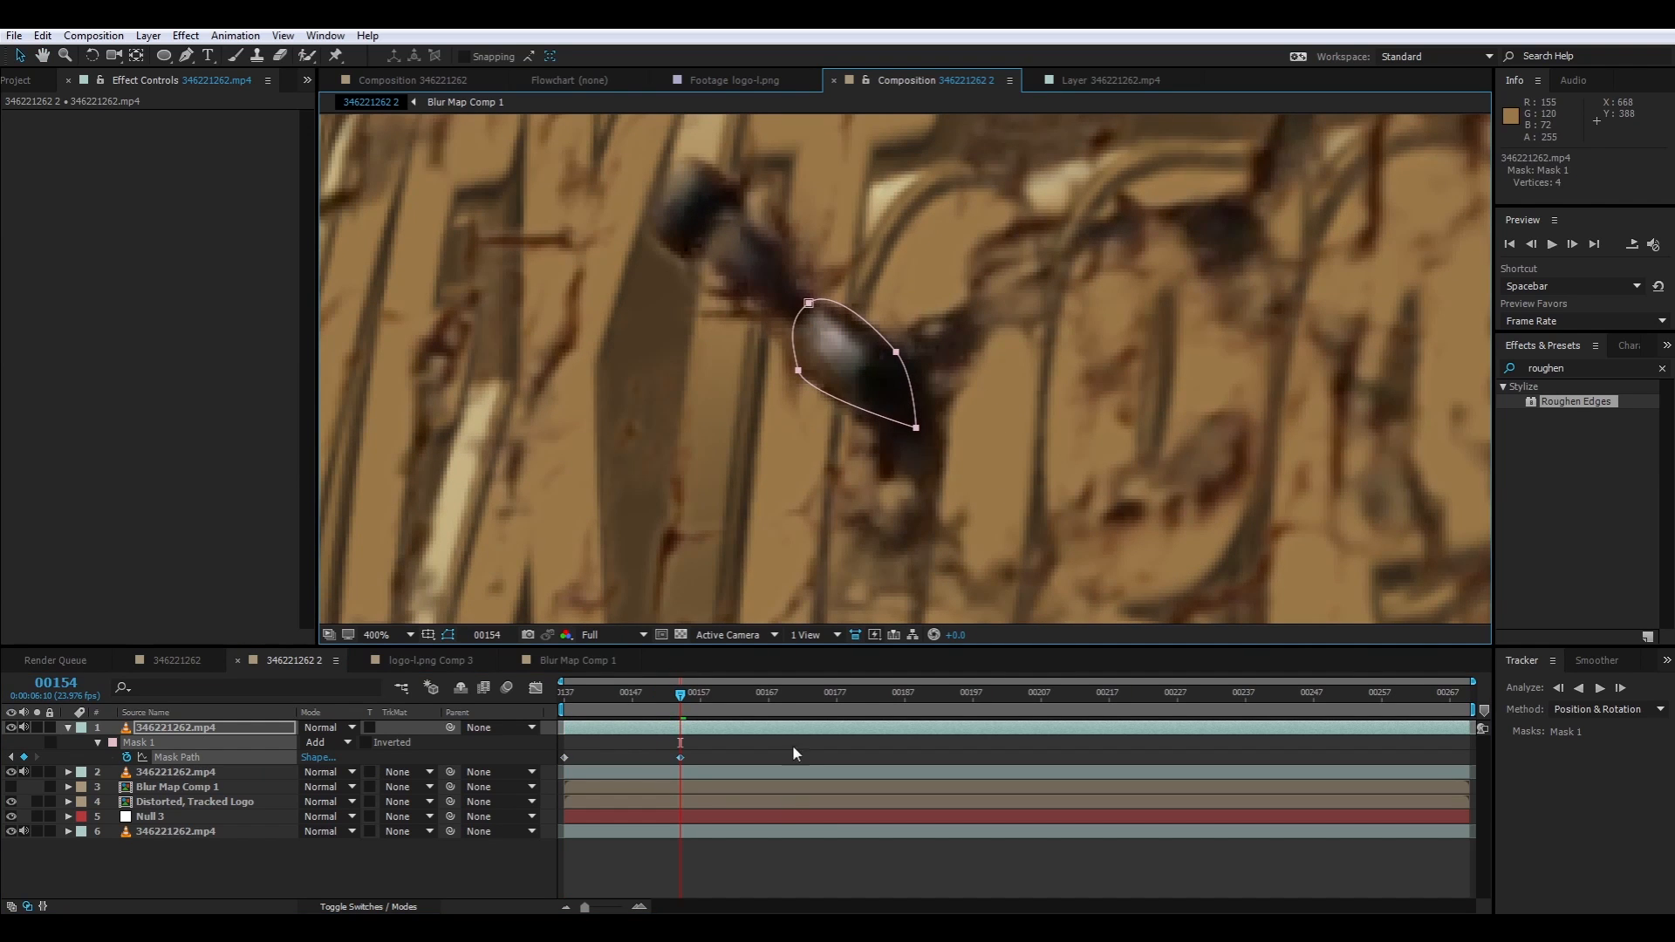
Keyframe Mask 1 over the ant's rear segment at frame 180
left_click(858, 696)
key("space")
left_click_drag(537, 343, 713, 428)
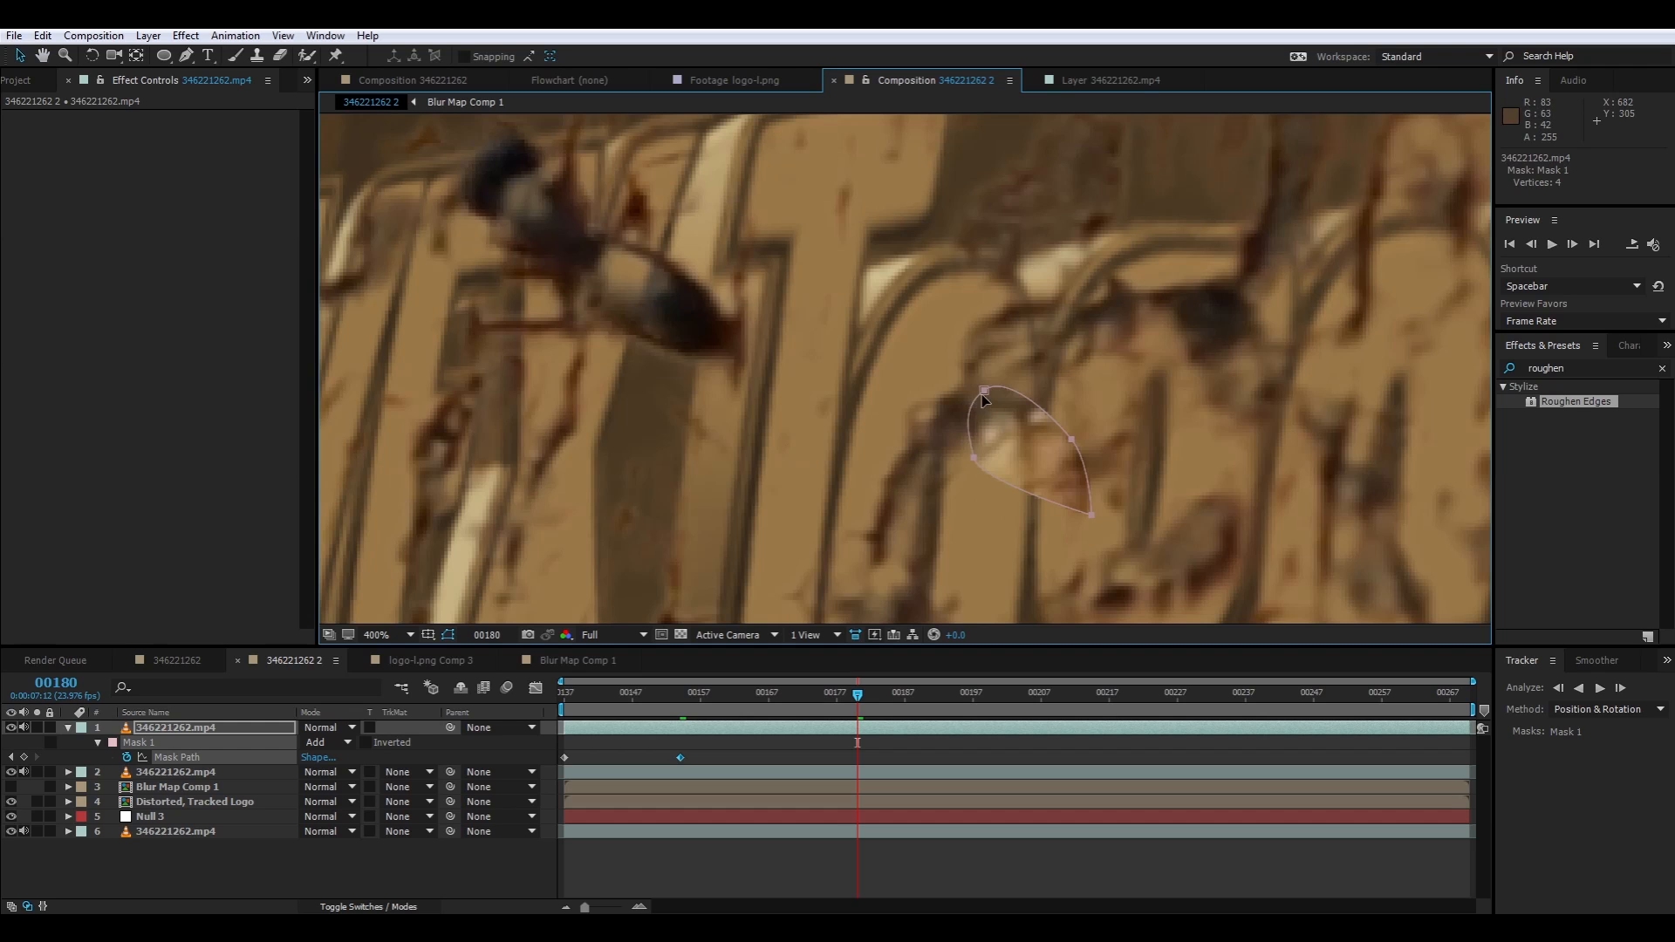
left_click_drag(982, 394, 599, 242)
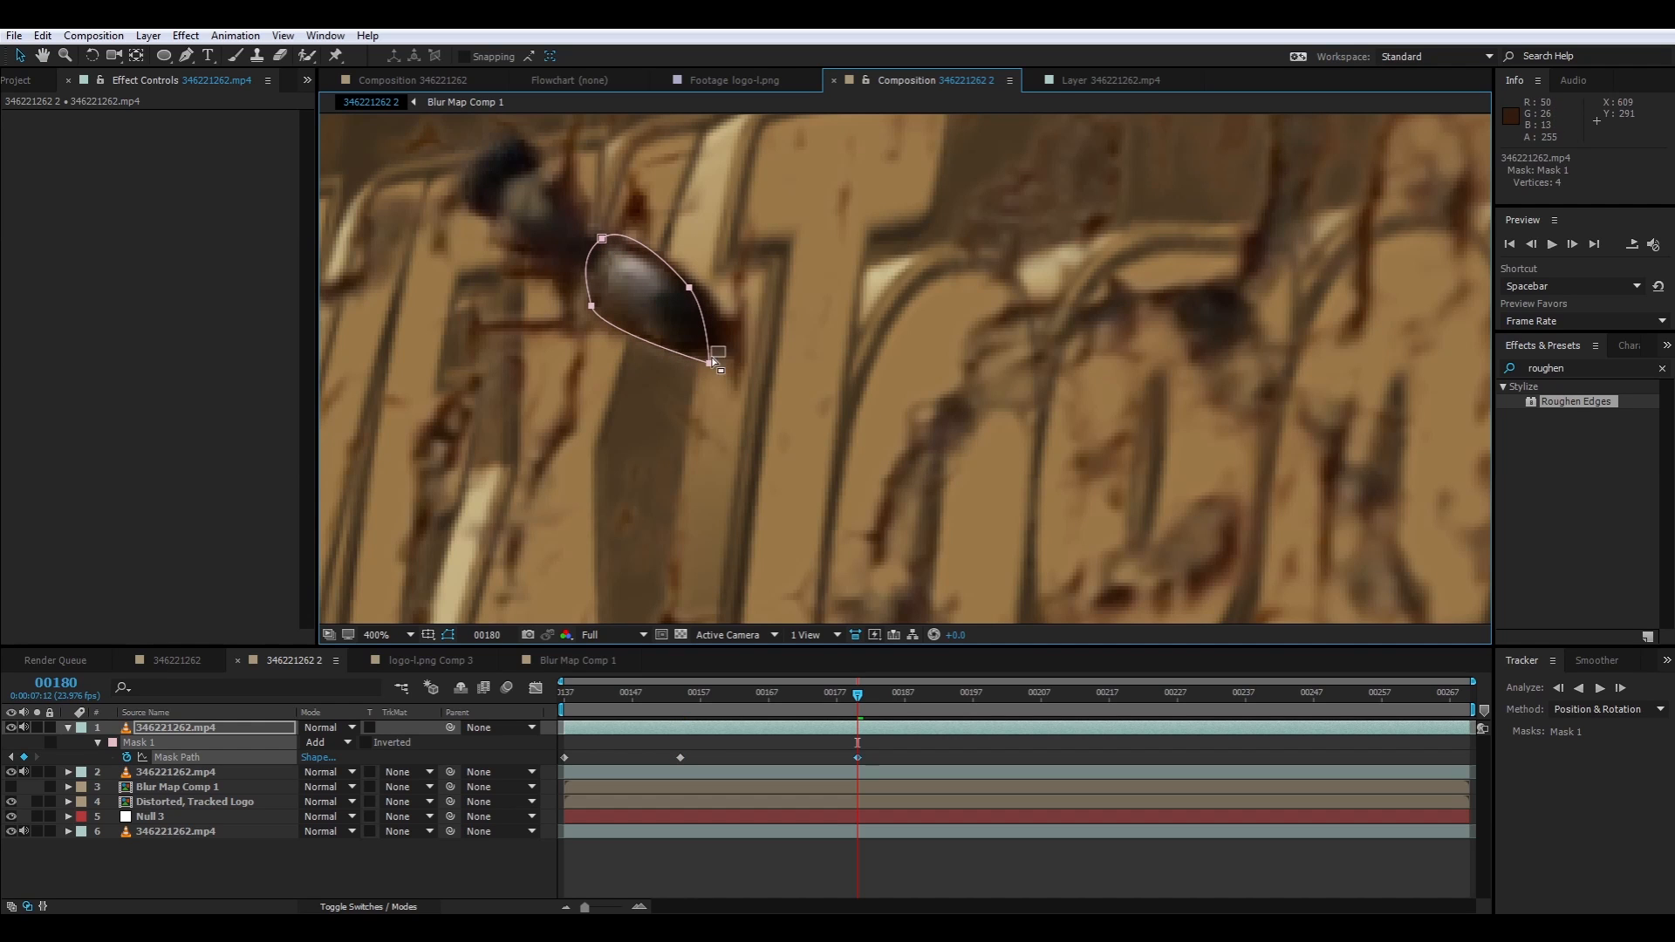
left_click_drag(713, 360, 714, 340)
Move and rotate Mask 1 to fit the ant's rear segment at frame 200
left_click_drag(857, 696, 994, 714)
double_click(971, 354)
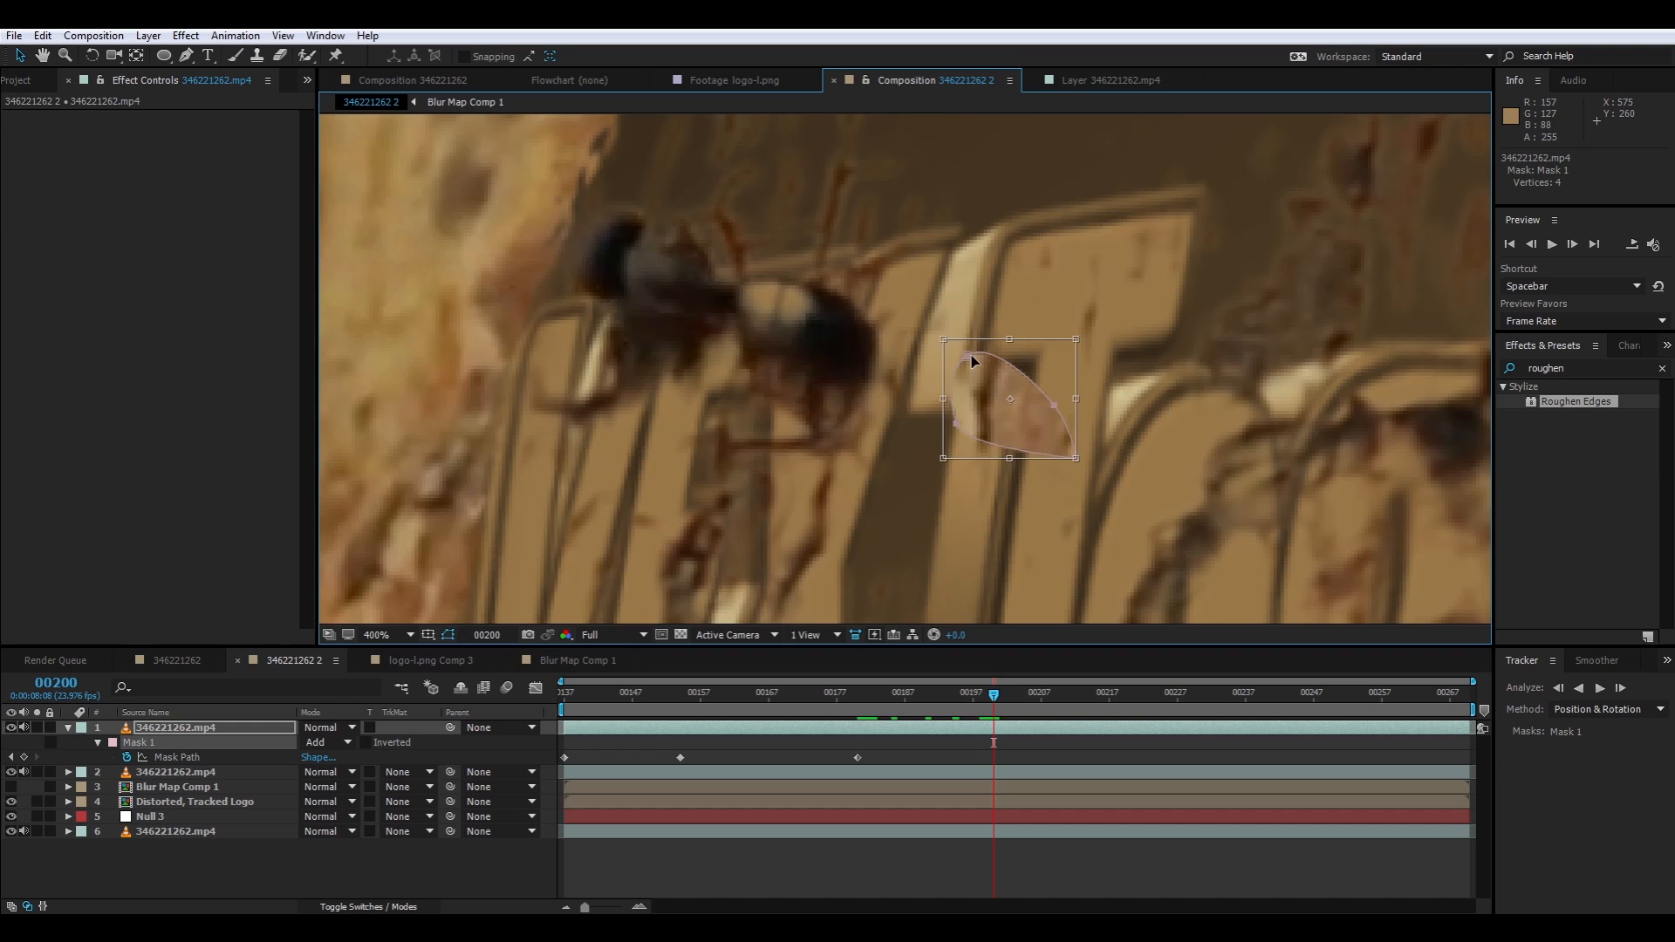
left_click_drag(971, 356, 747, 270)
left_click_drag(884, 341, 948, 364)
Keyframe Mask 1 over the ant's rear segment about midway between frames 200 and 238
left_click(1116, 695)
key("h")
key("v")
left_click_drag(872, 318, 667, 304)
Move Mask 1 onto the ant's rear segment at frame 238 and rotate it to match the body's angle
left_click_drag(1125, 700, 1254, 704)
key("space")
left_click_drag(781, 443, 1190, 527)
left_click_drag(1074, 390, 821, 346)
right_click(821, 347)
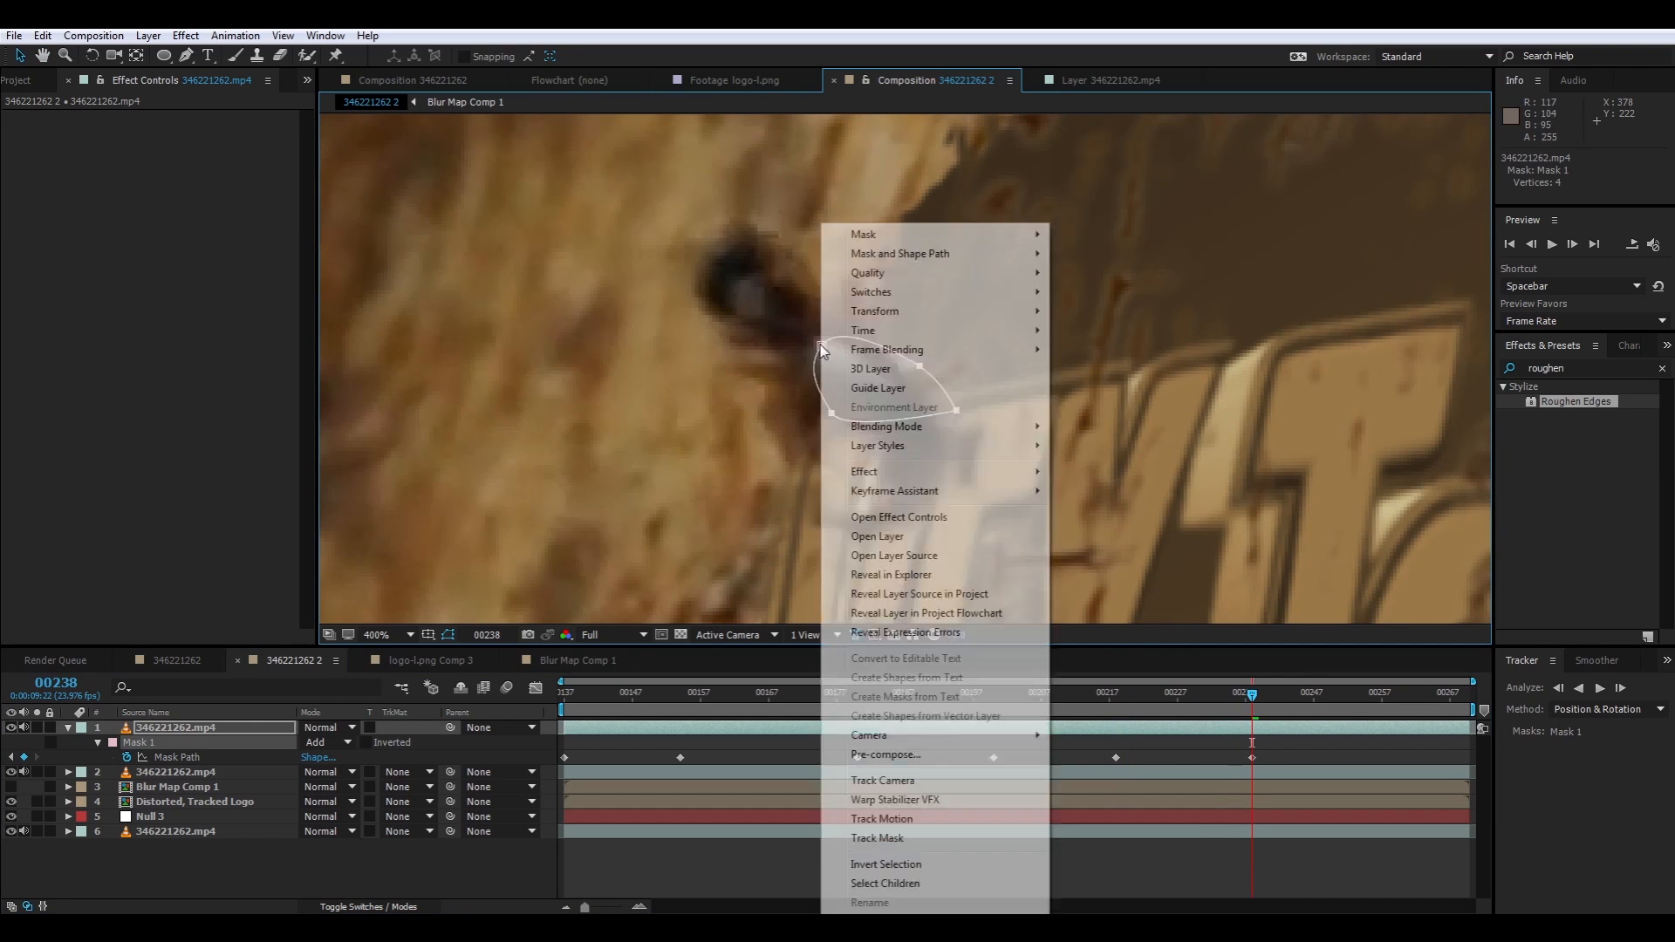
left_click(821, 347)
double_click(821, 347)
left_click_drag(942, 294, 966, 319)
Move Mask 1 onto the ant's rear segment at frame 256 and rotate it slightly to match
left_click(1375, 694)
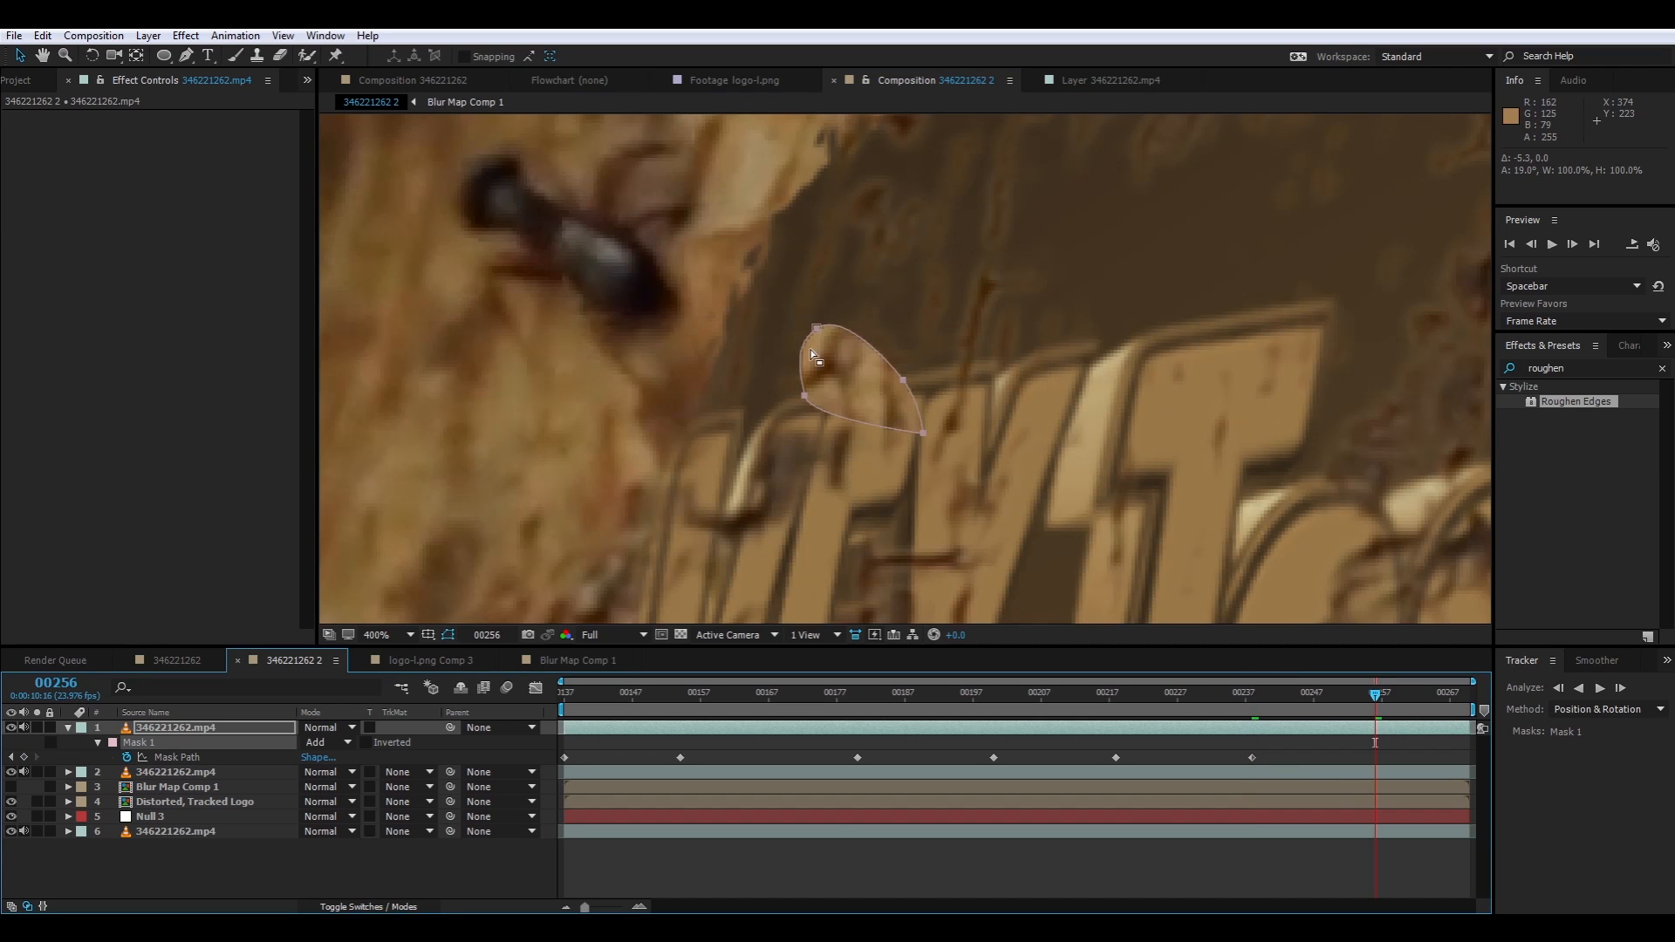
left_click_drag(817, 330, 566, 224)
double_click(566, 224)
left_click_drag(820, 317, 823, 301)
left_click_drag(574, 304, 580, 297)
Keyframe Mask 1 over the ant's rear segment at the final frame, 269, and view the whole composite
left_click_drag(1439, 700, 1463, 702)
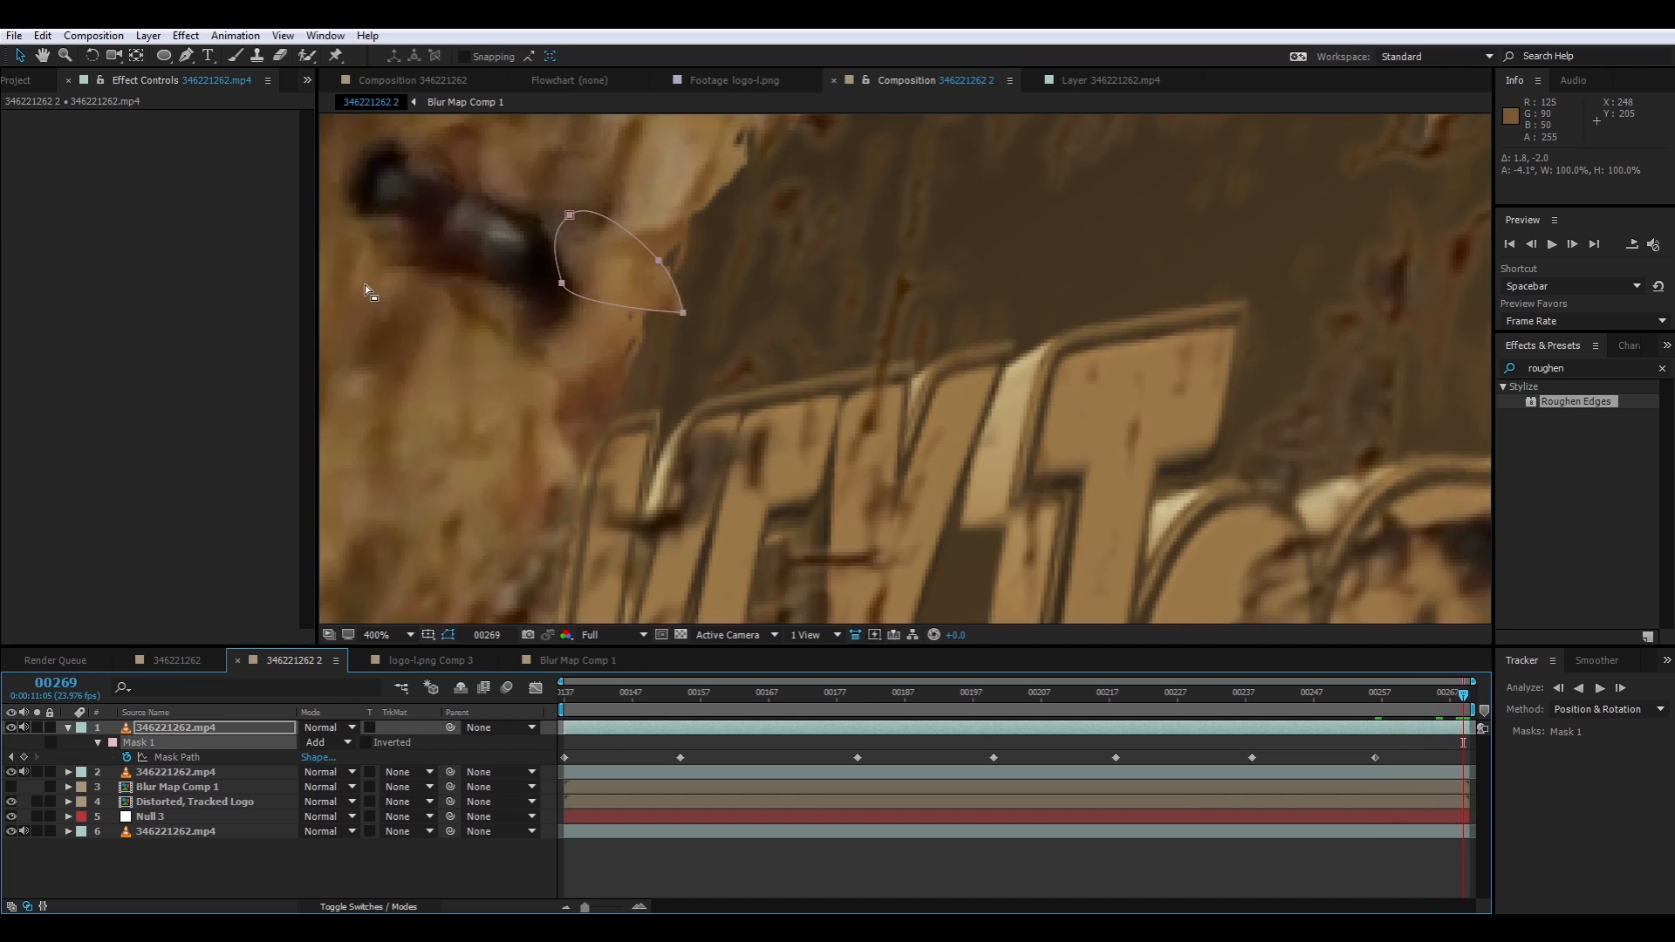
left_click_drag(366, 285, 572, 337)
left_click_drag(776, 268, 661, 249)
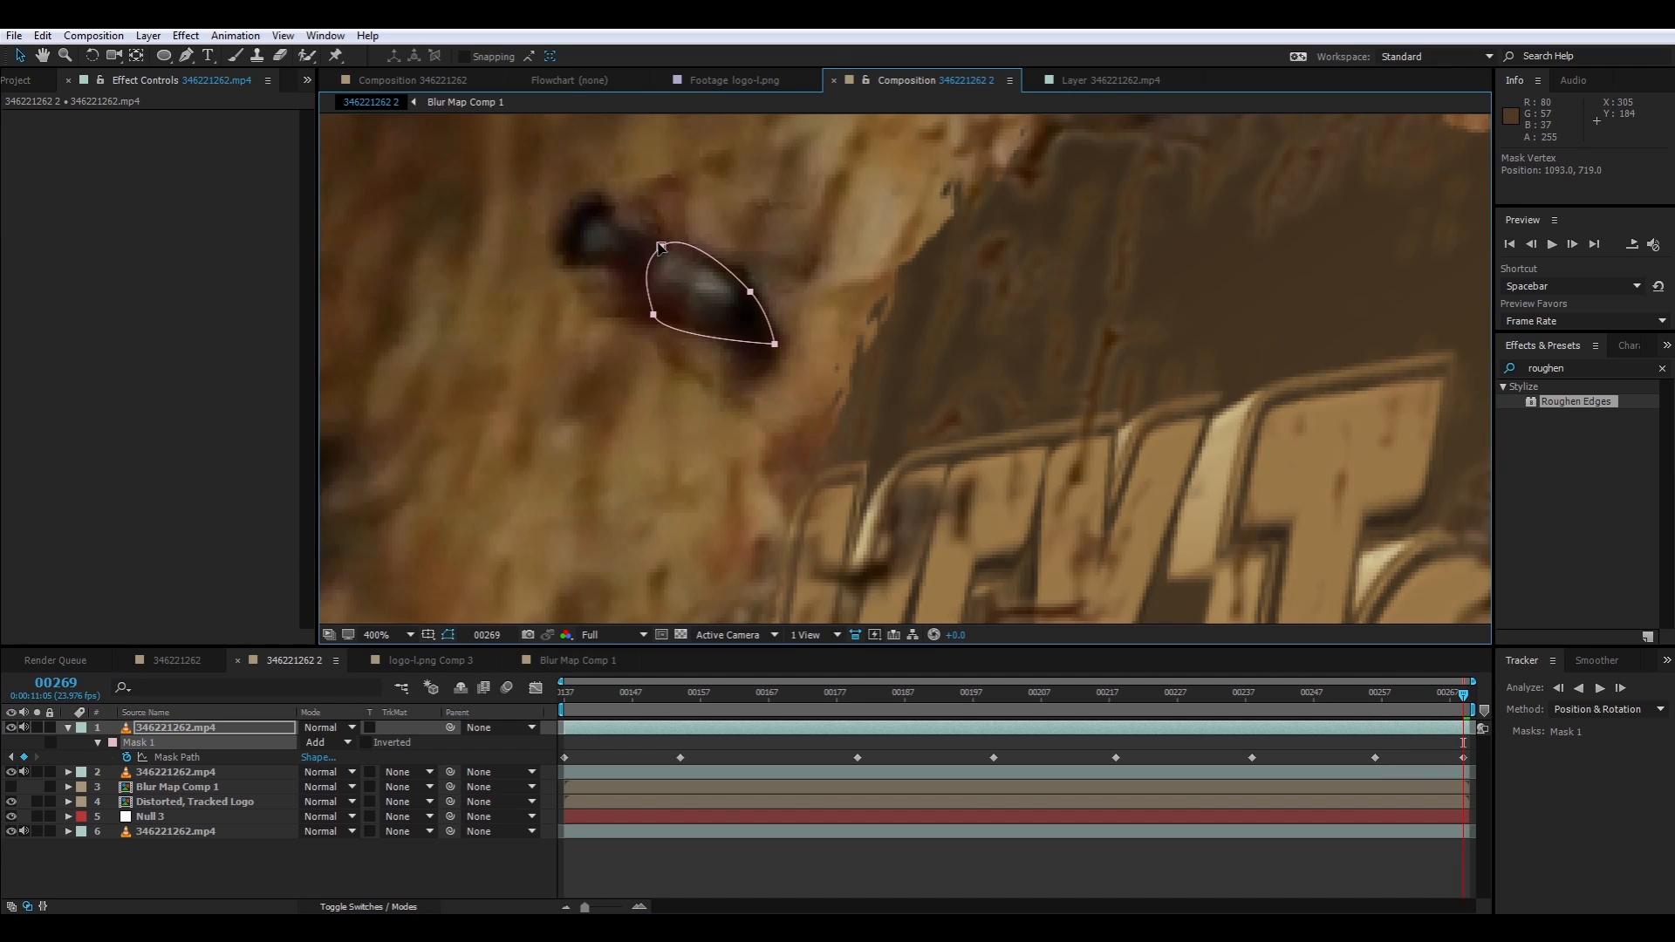
scroll(663, 353, "down", 2)
left_click_drag(765, 385, 578, 308)
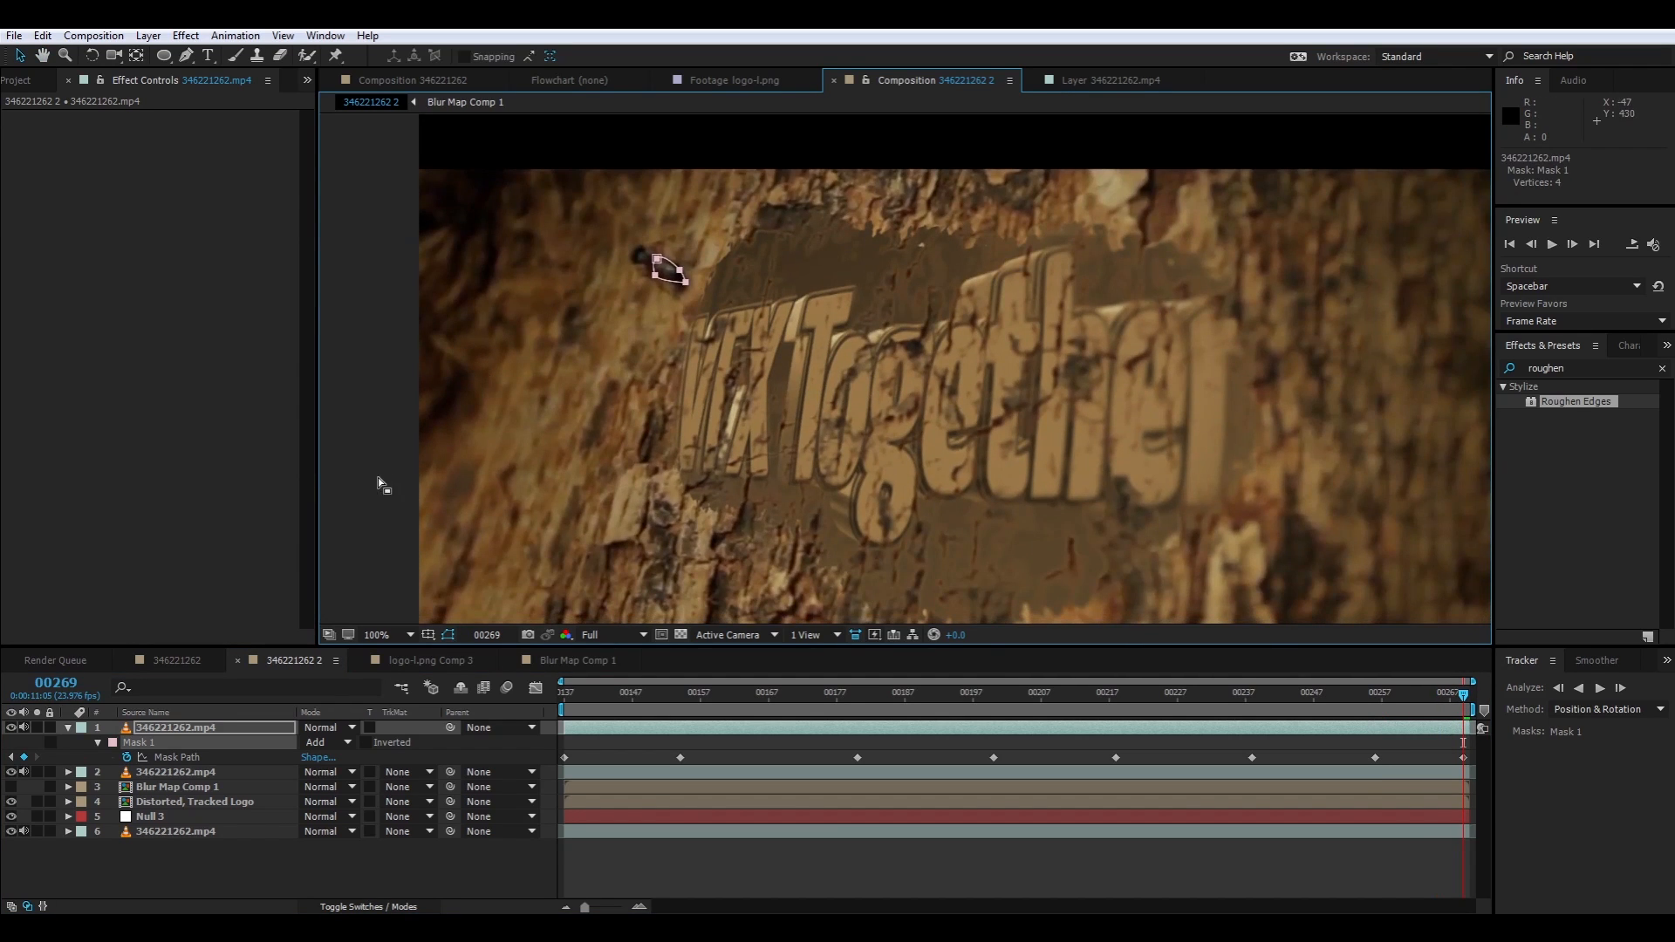
Deselect Mask 1 and play back the composite from the first frame to check the ant mask's animation
left_click(375, 492)
left_click(370, 508)
left_click_drag(793, 433, 741, 404)
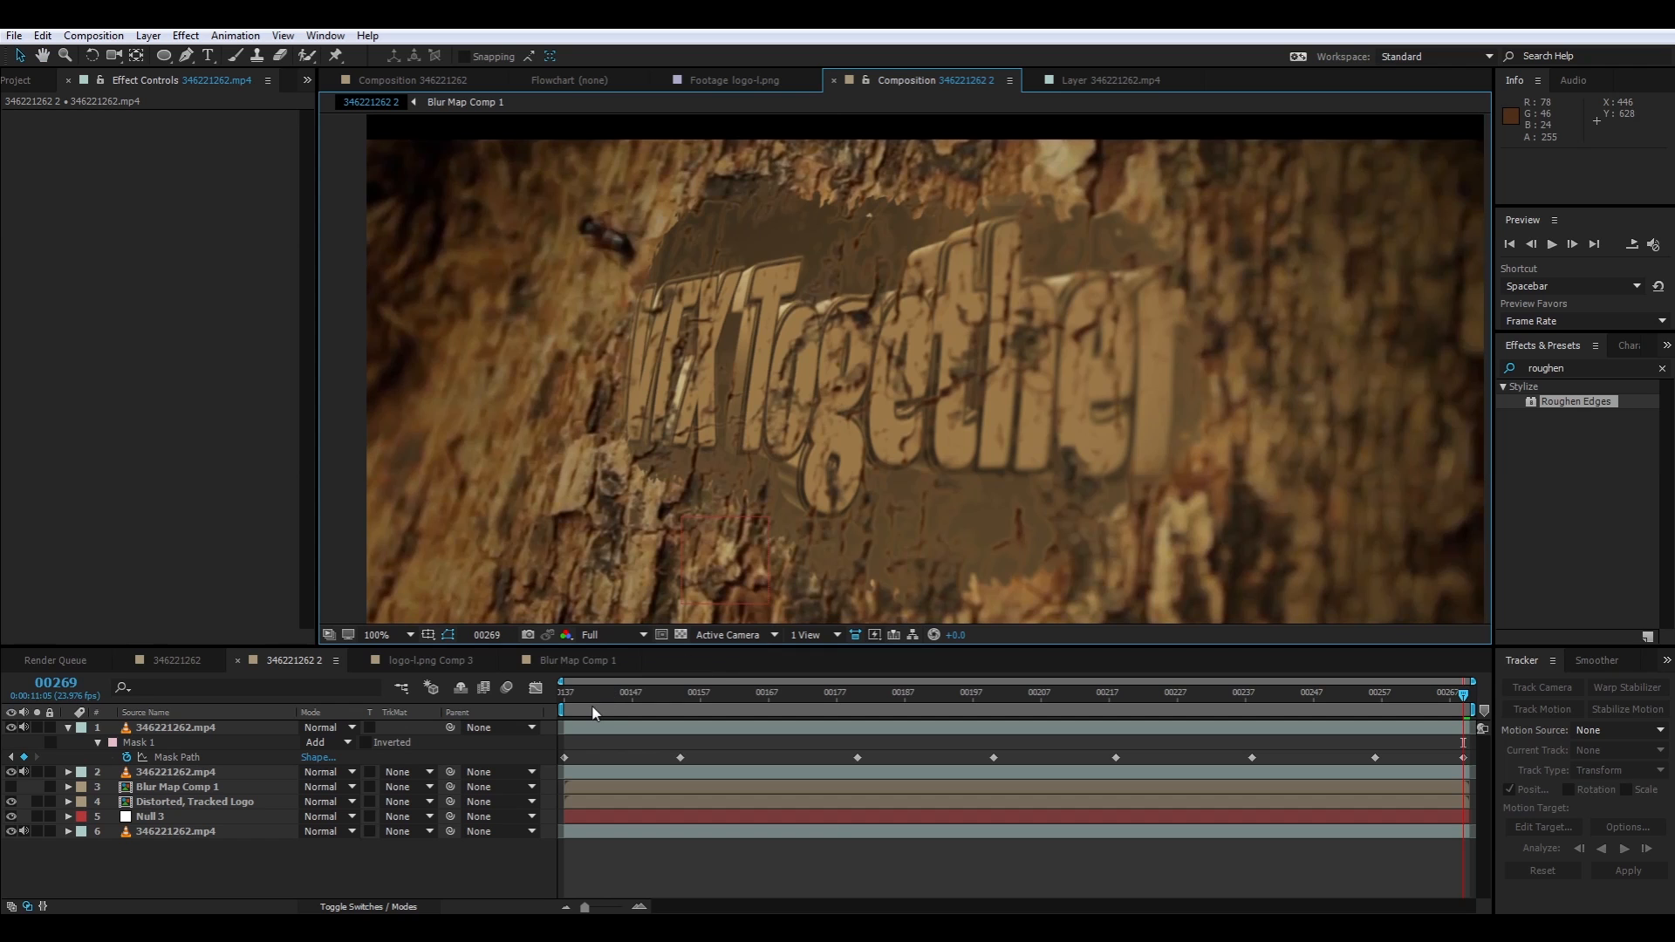
key("Home")
key("space")
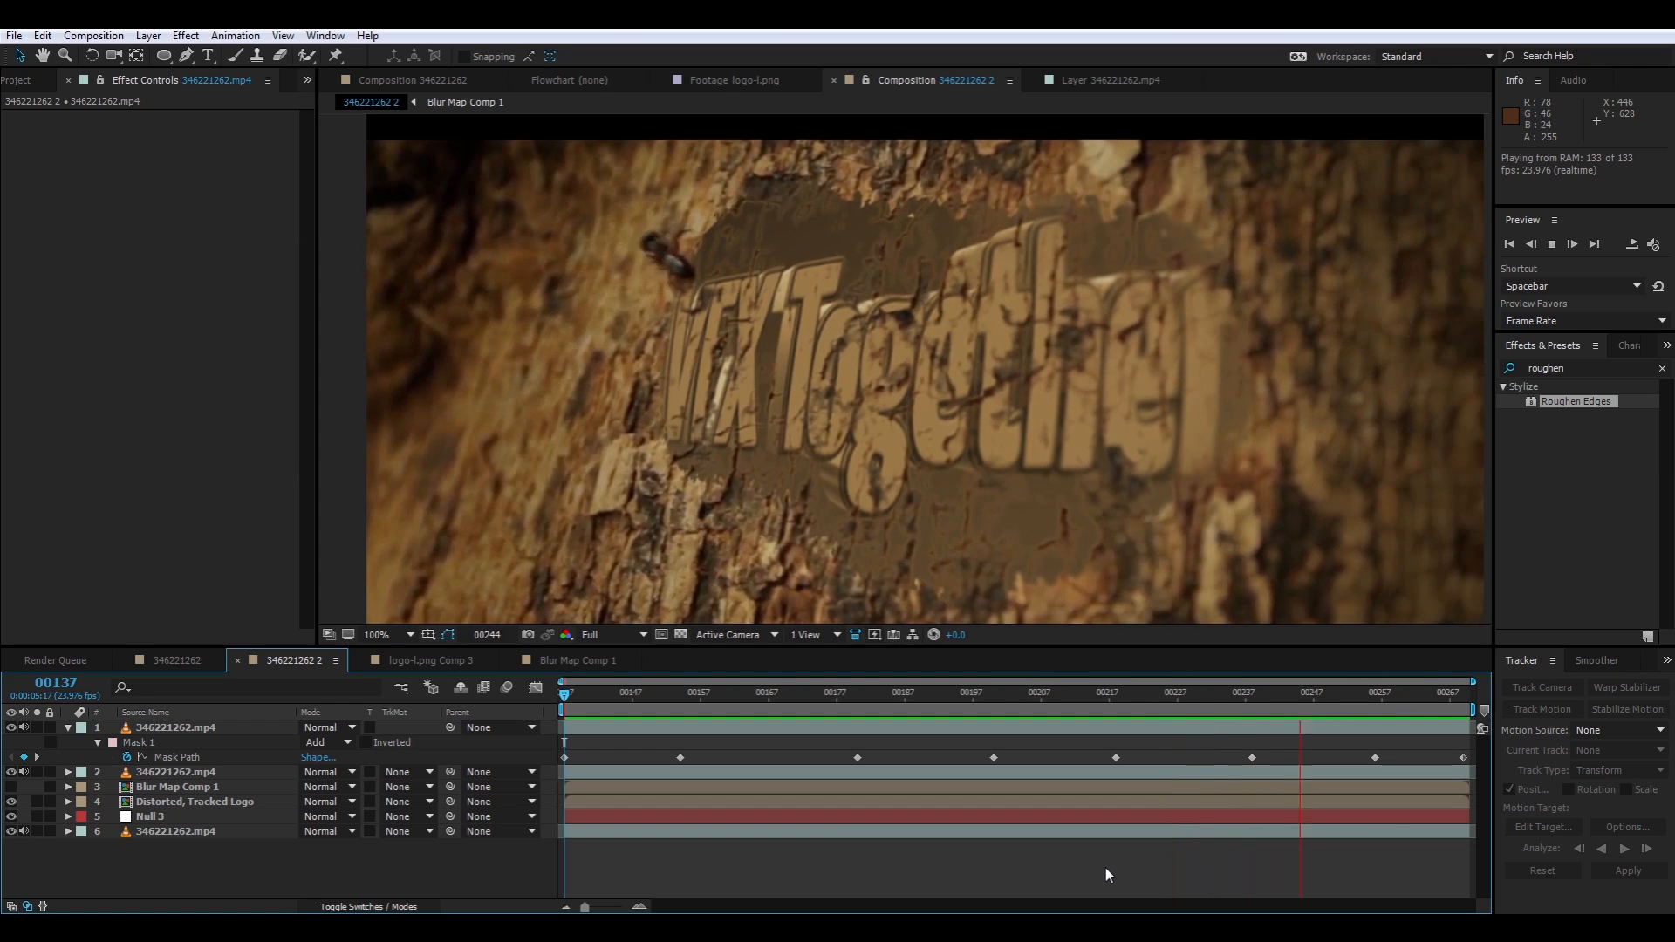
key("space")
left_click(1451, 689)
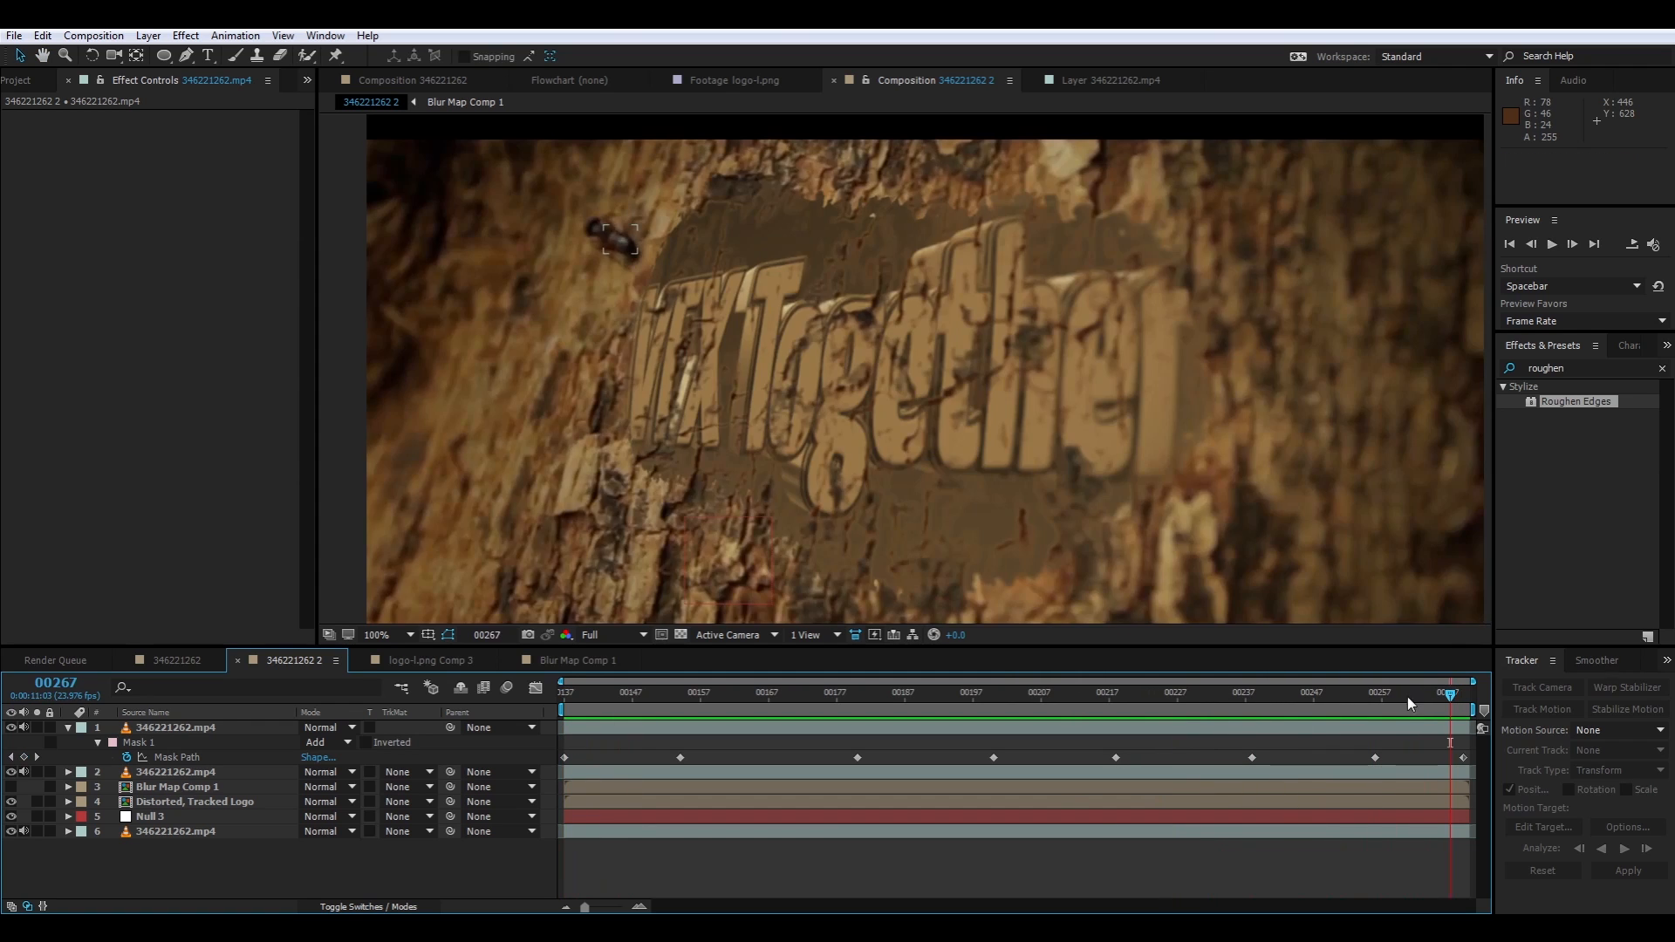
key("space")
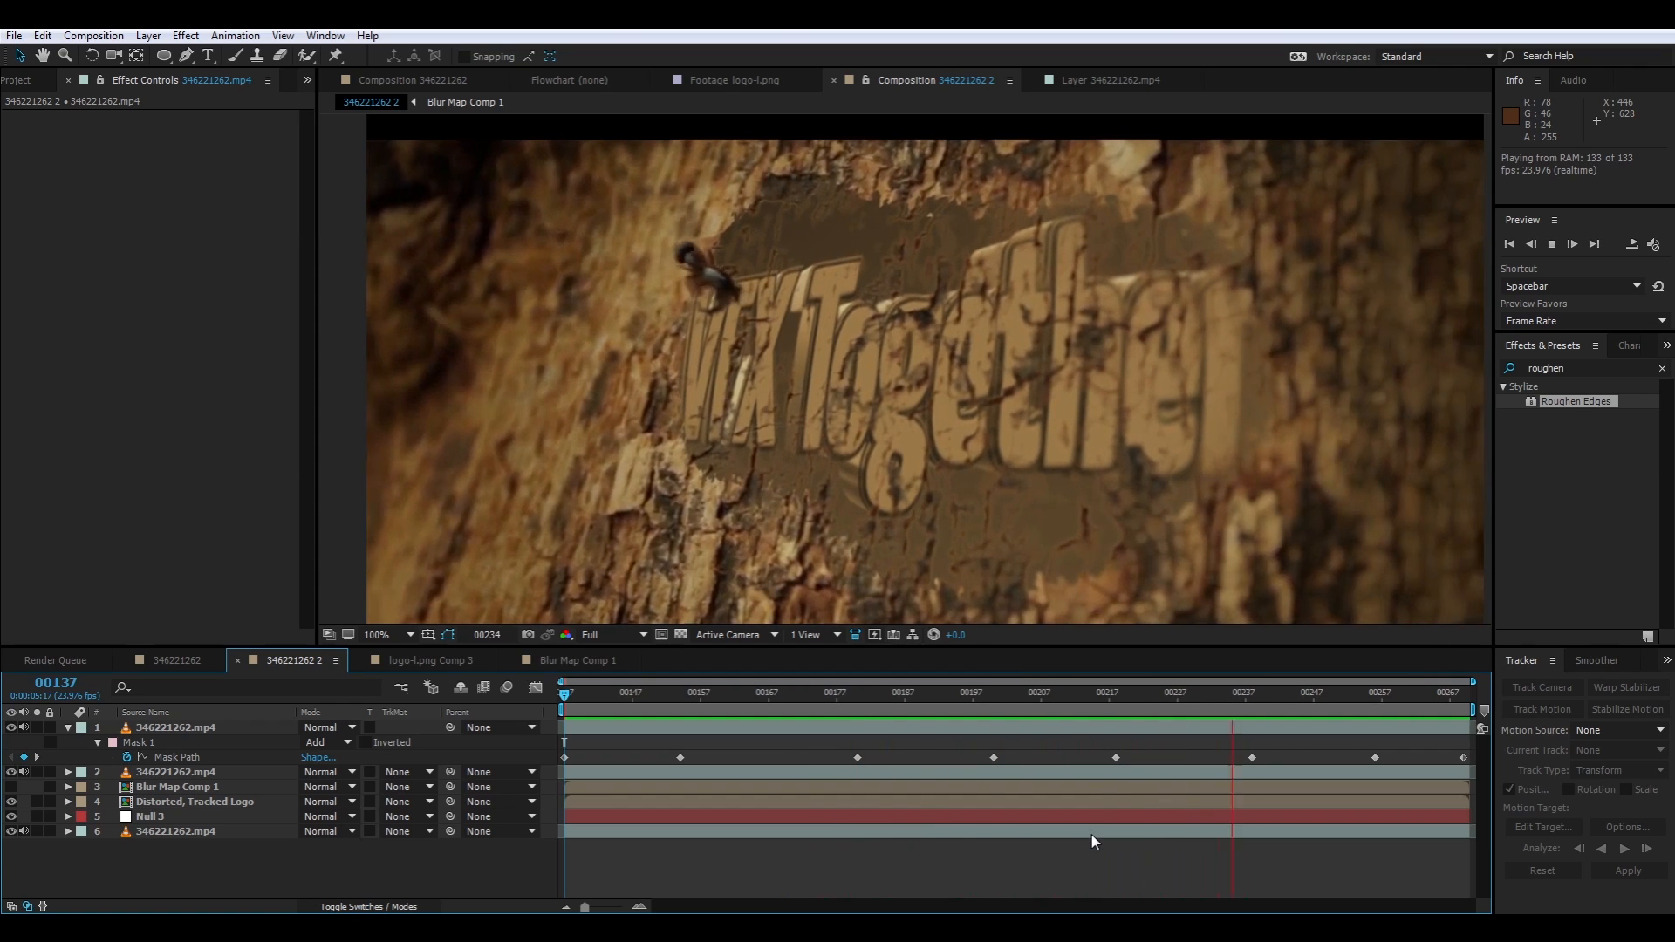
key("space")
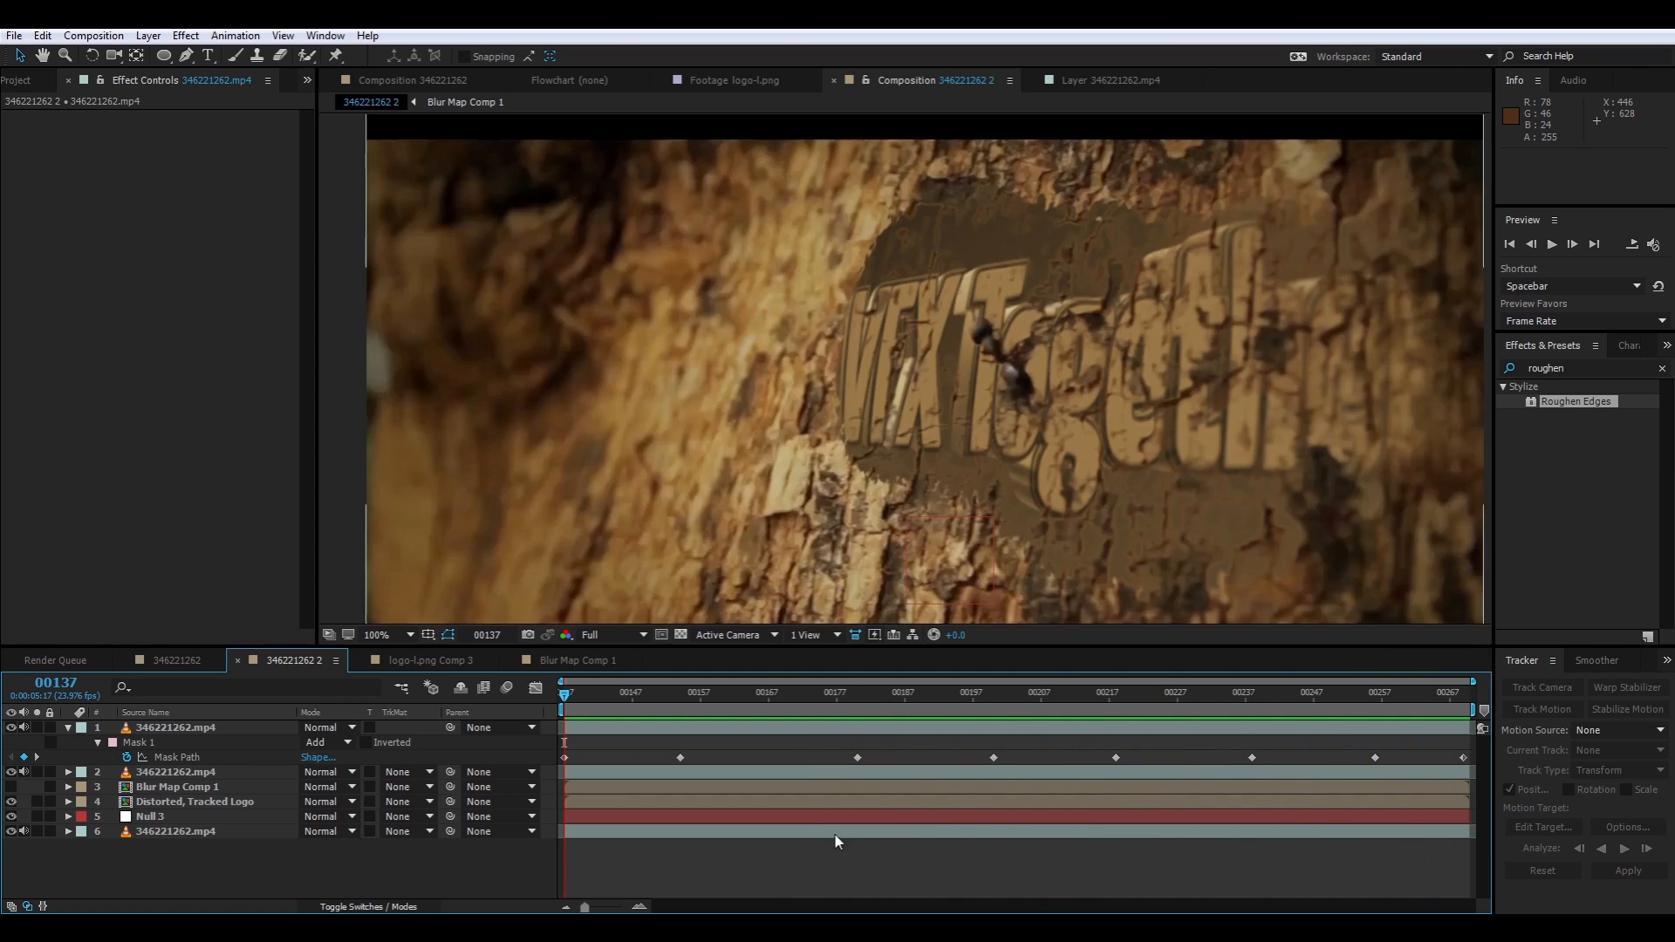
Set the Mask Feather of Mask 1 on the ant layer to 3 pixels and preview the composite
left_click_drag(600, 696, 904, 762)
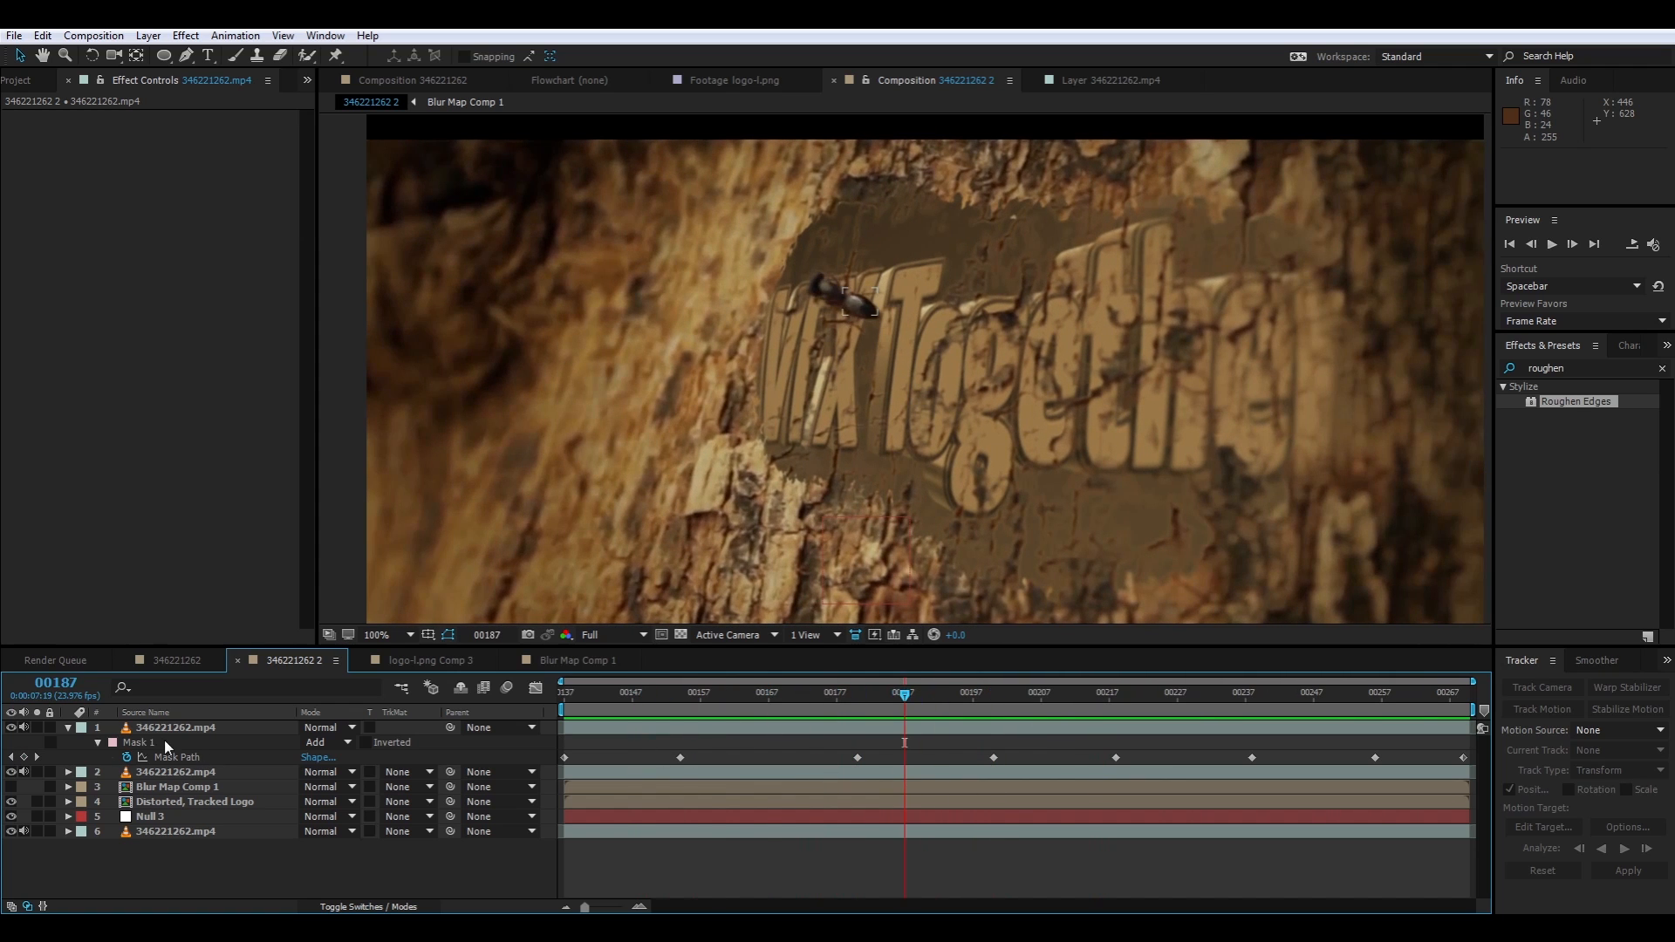
left_click(196, 741)
key("f")
left_click(325, 755)
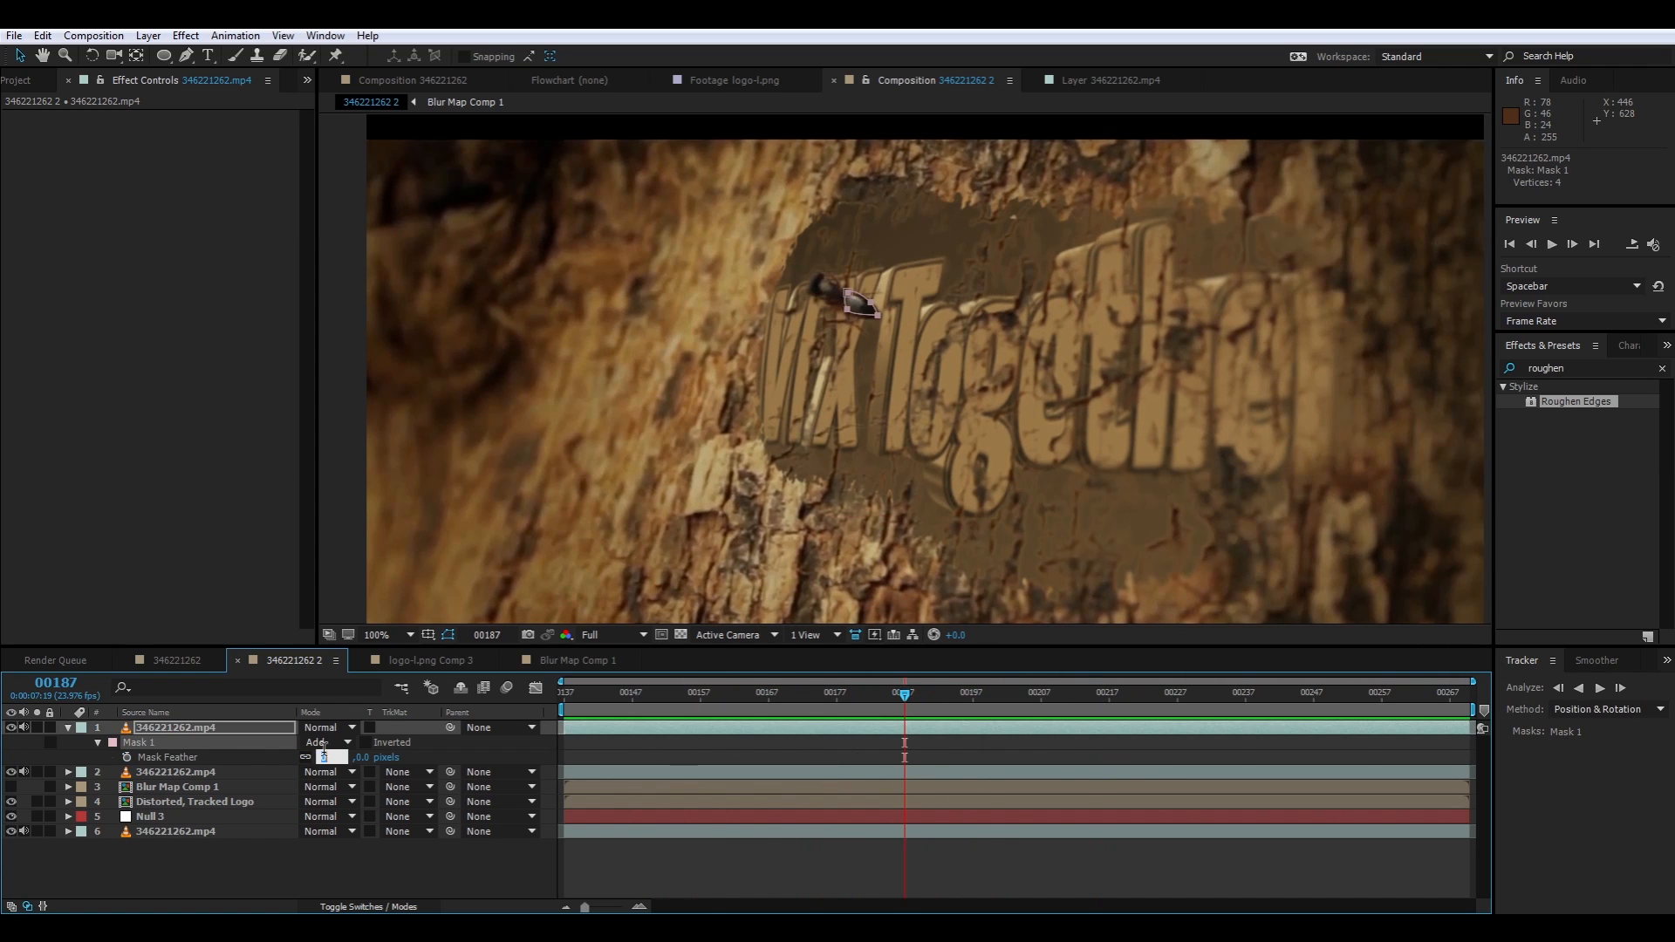
type("3")
key("Return")
key("space")
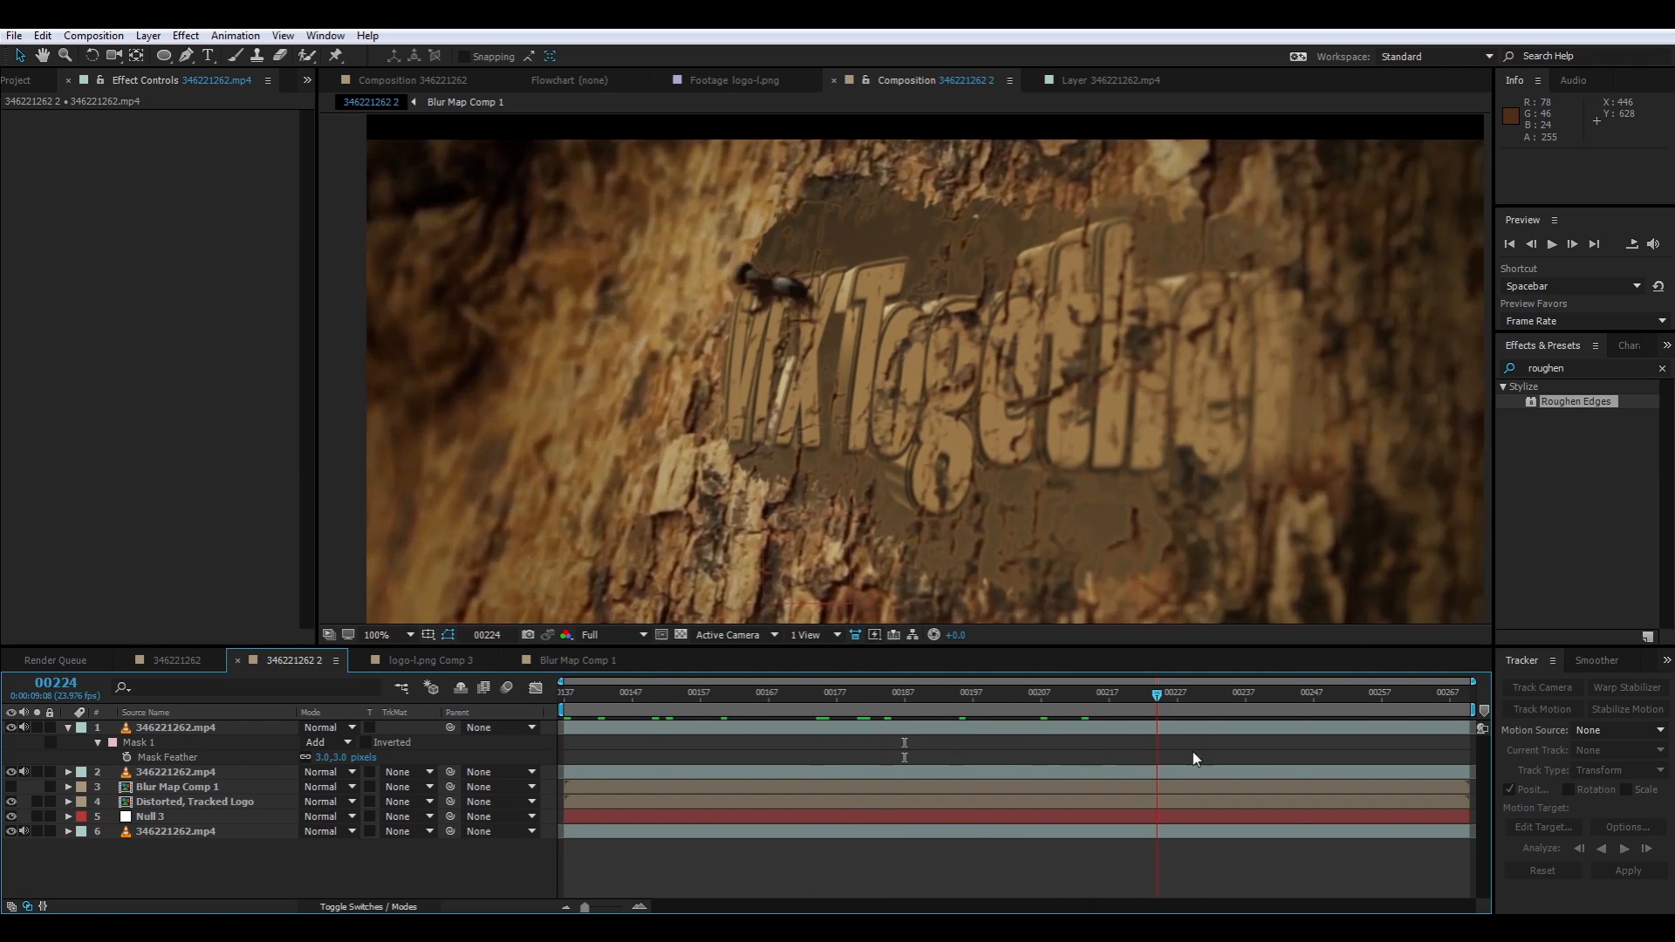
left_click_drag(1457, 786, 481, 806)
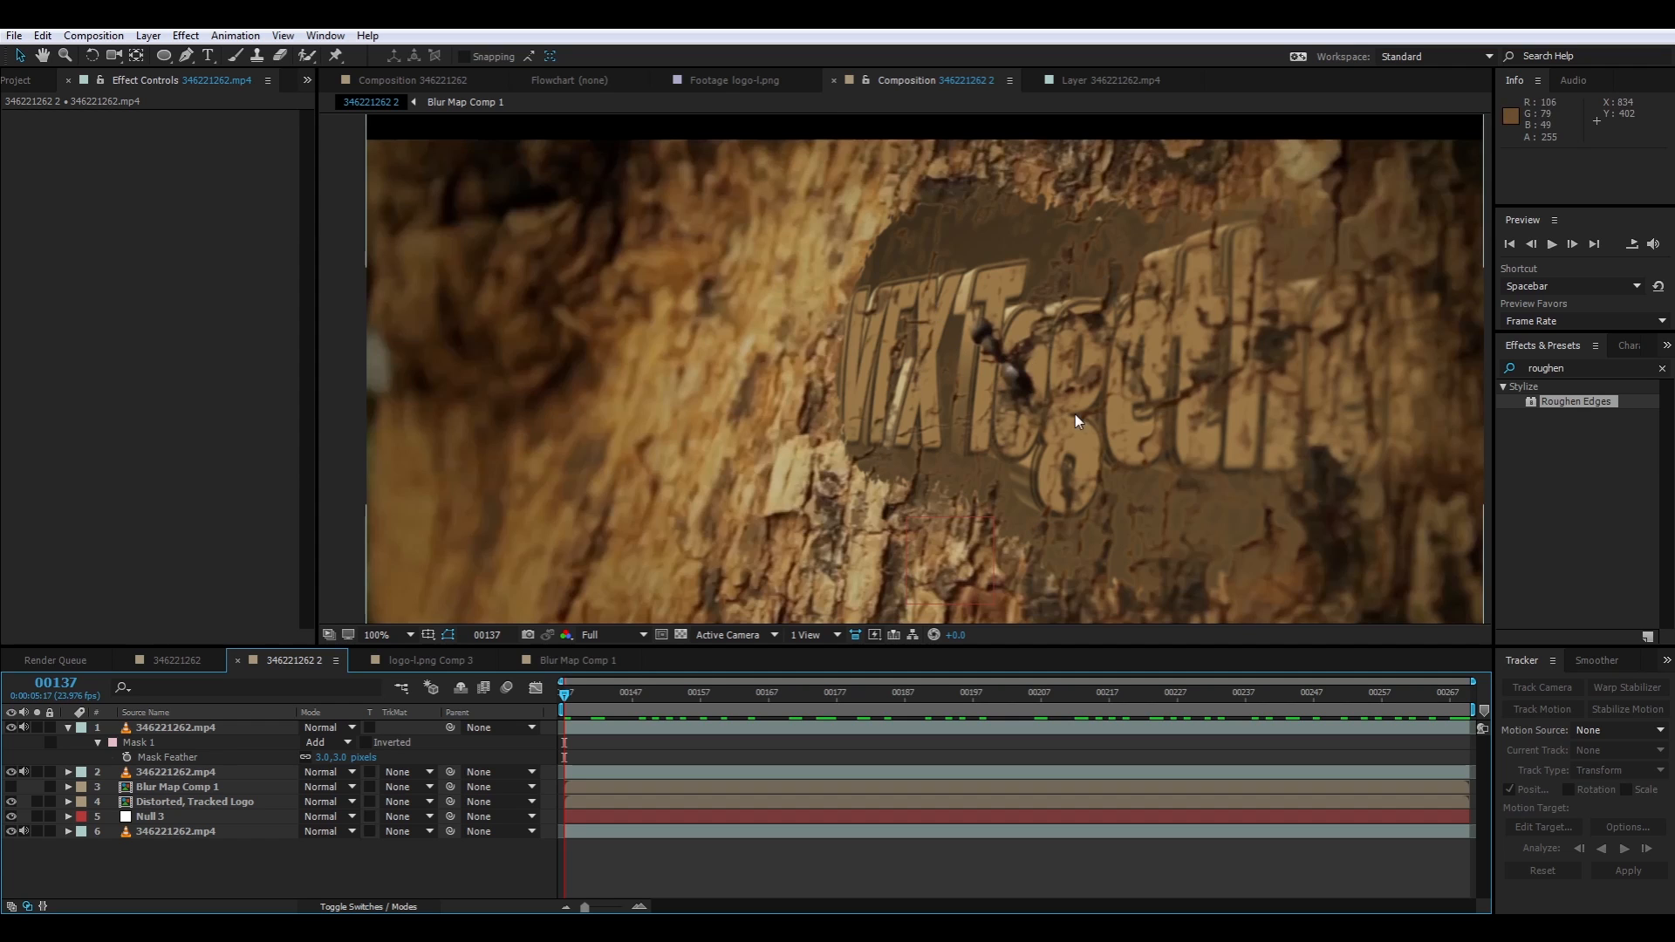
Open the Distorted, Tracked Logo composition and add an Inner Shadow layer style to logo-l.png Comp 3
left_click(180, 801)
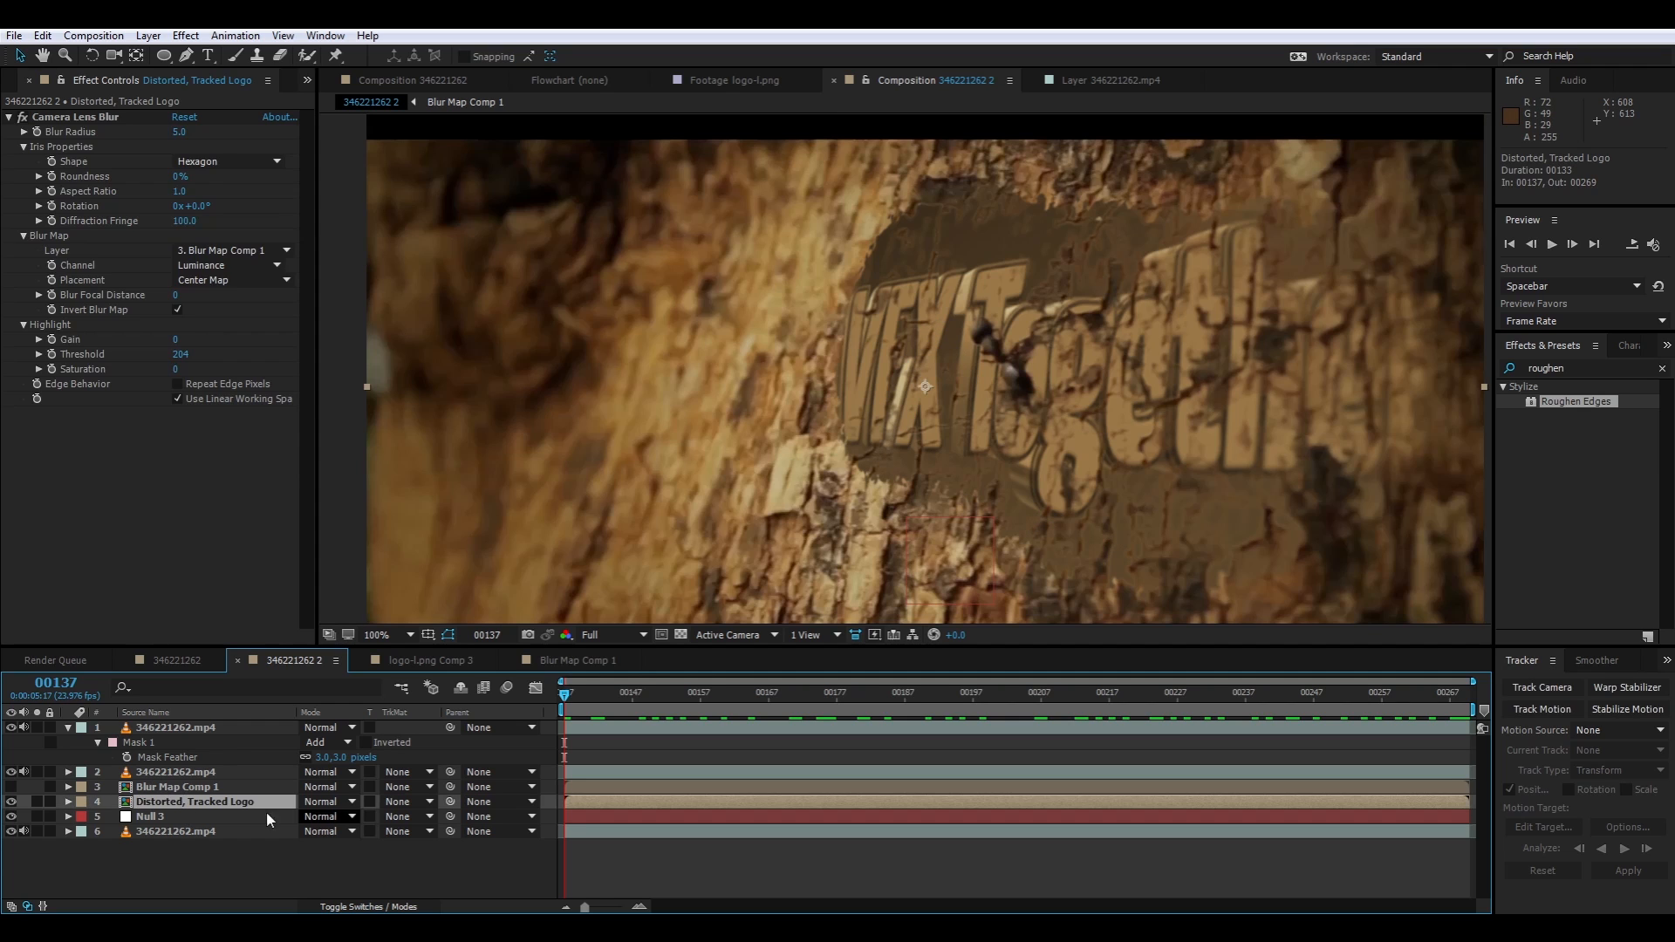
right_click(207, 800)
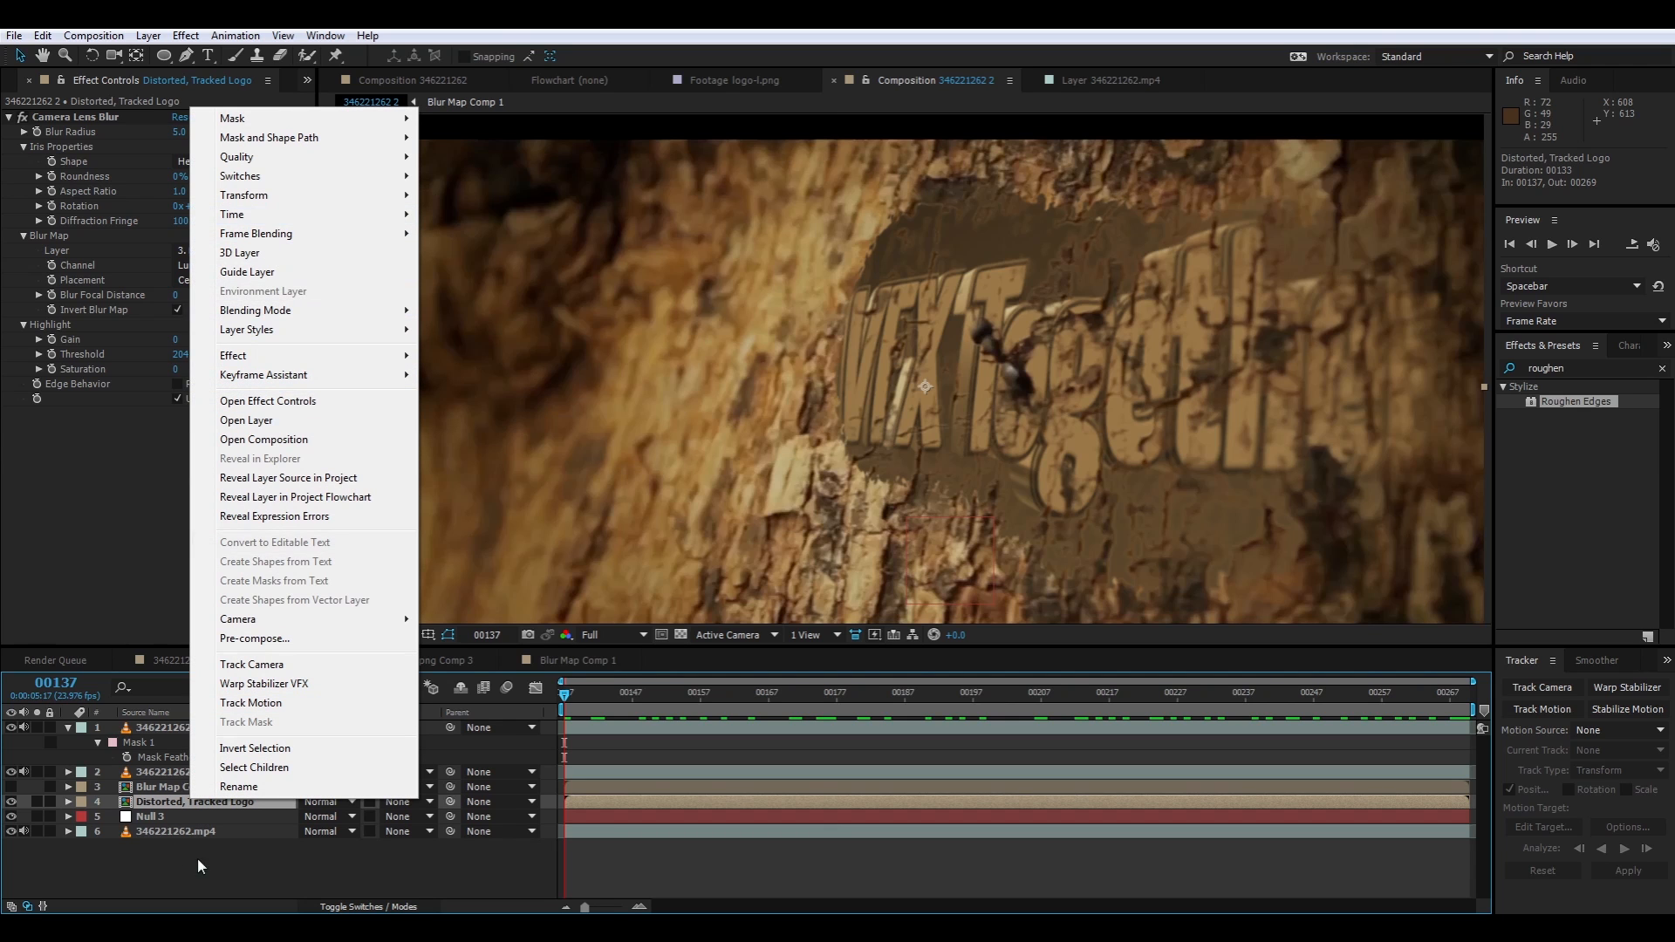
left_click(185, 799)
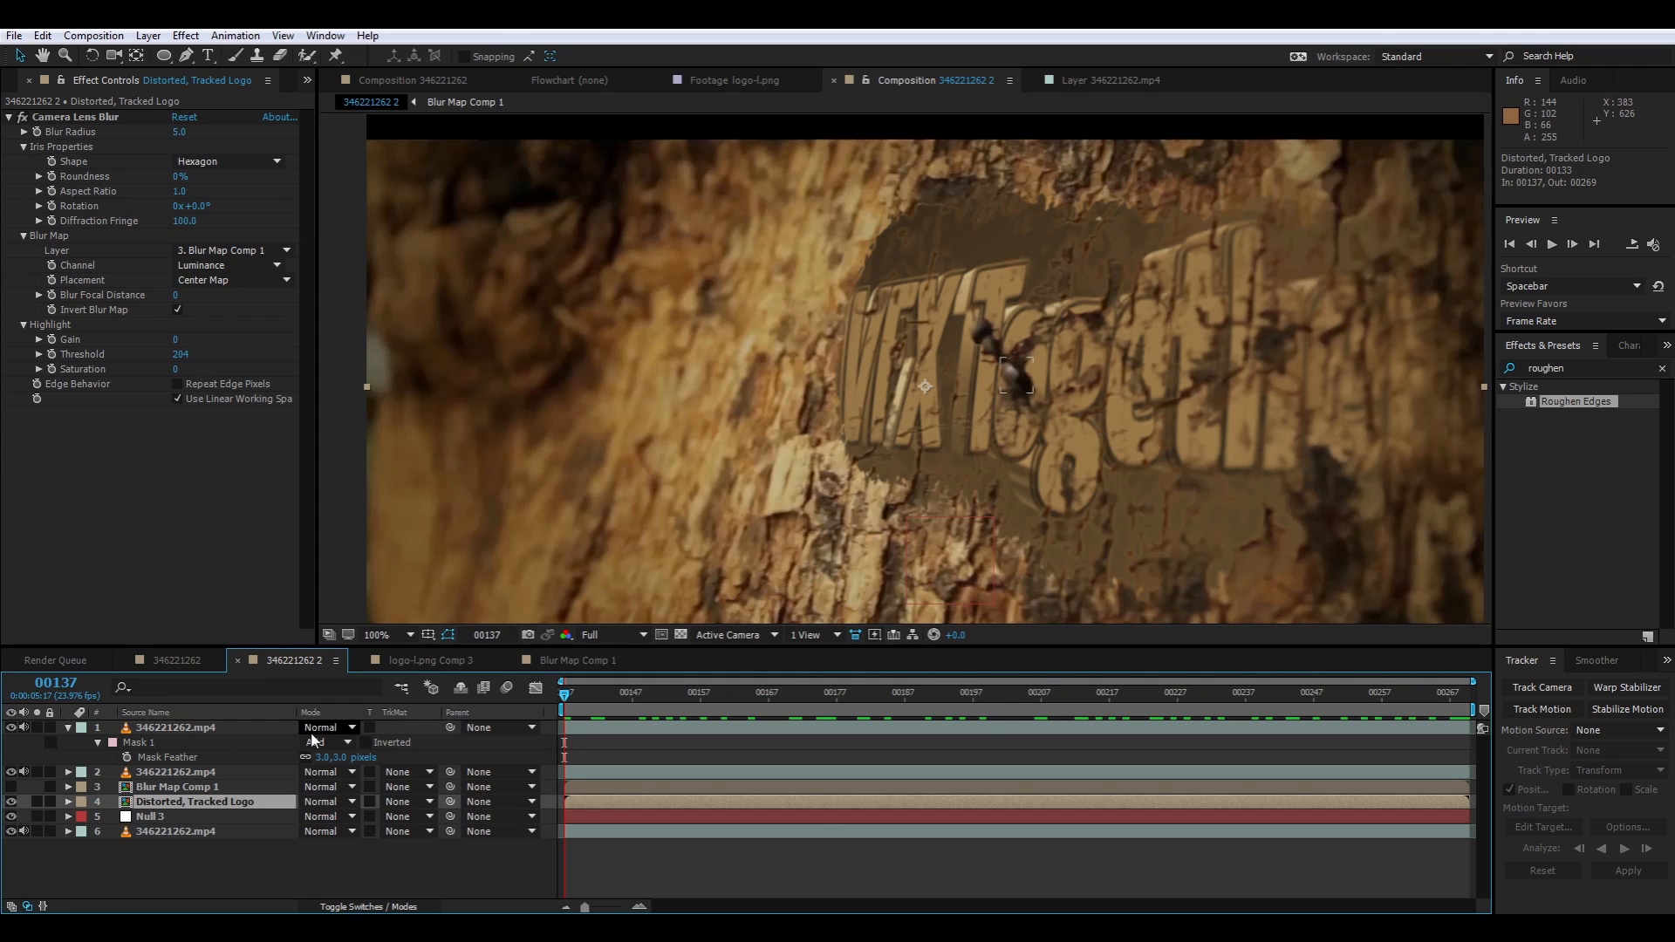
double_click(177, 803)
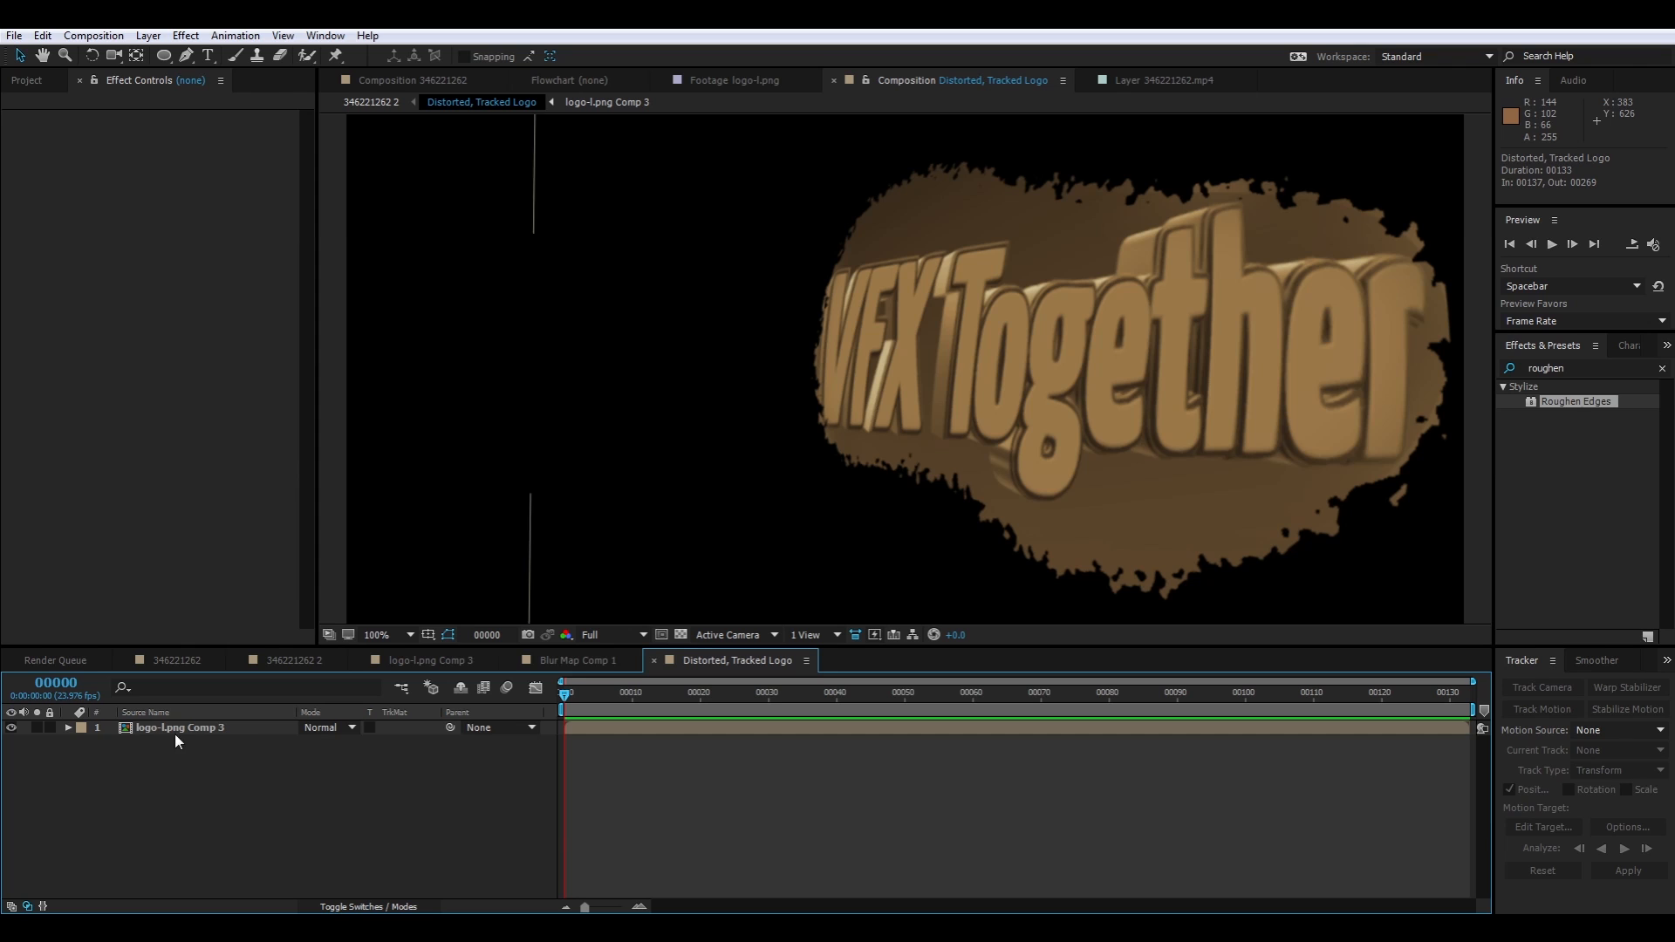
left_click(197, 724)
right_click(197, 728)
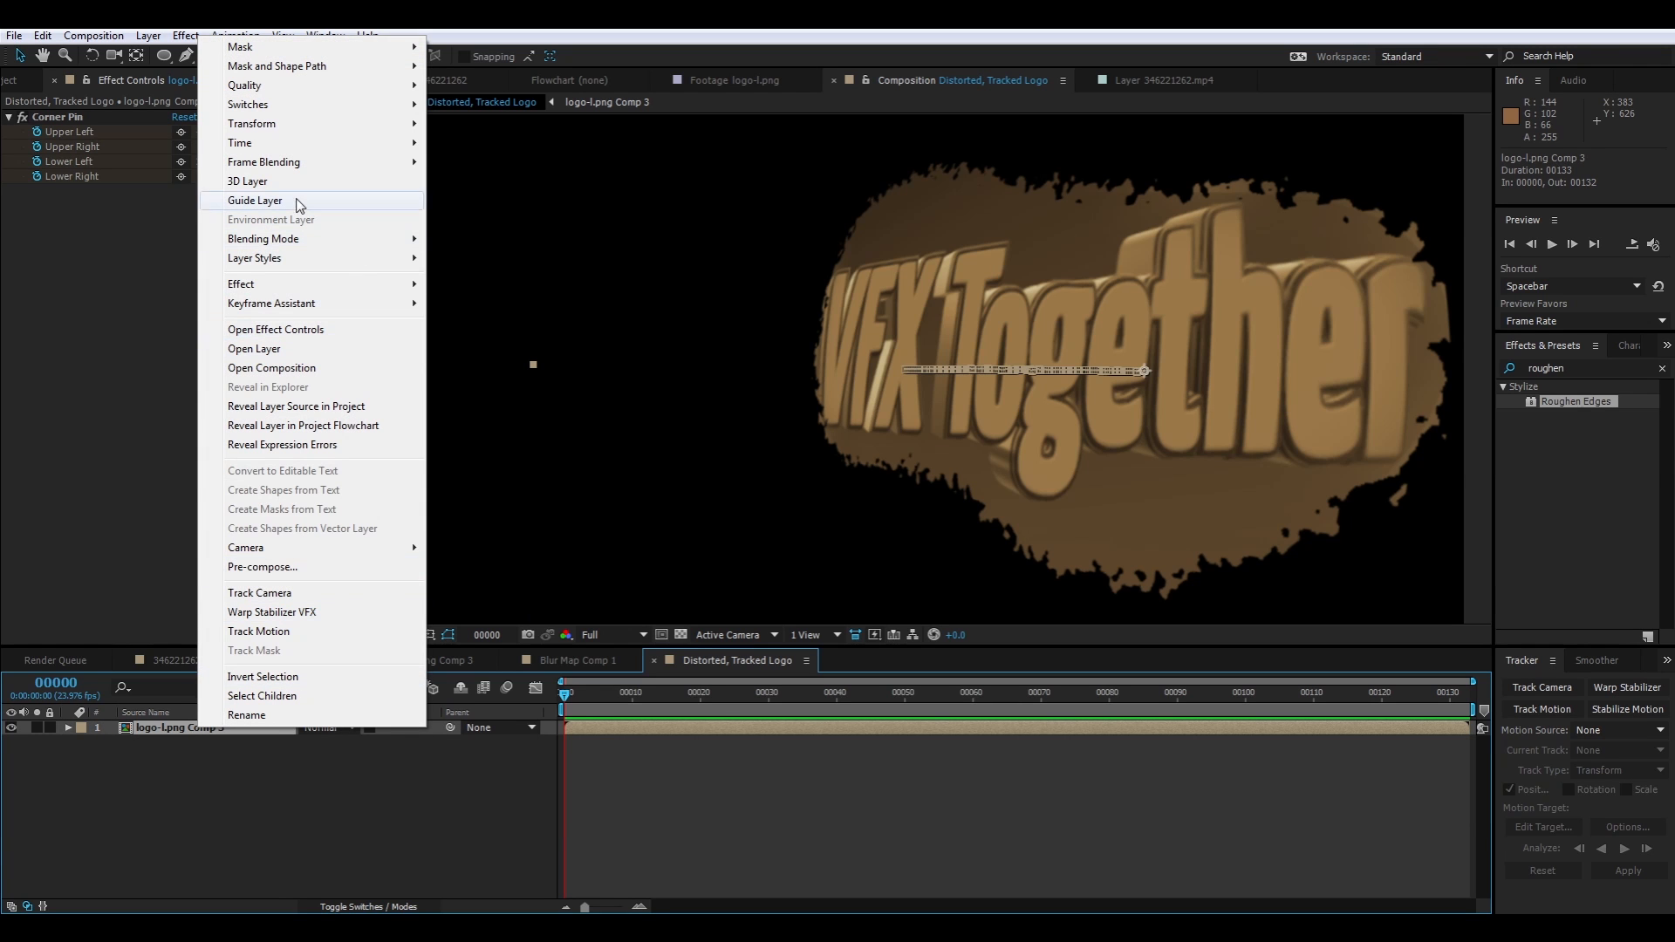
mouse_move(286, 261)
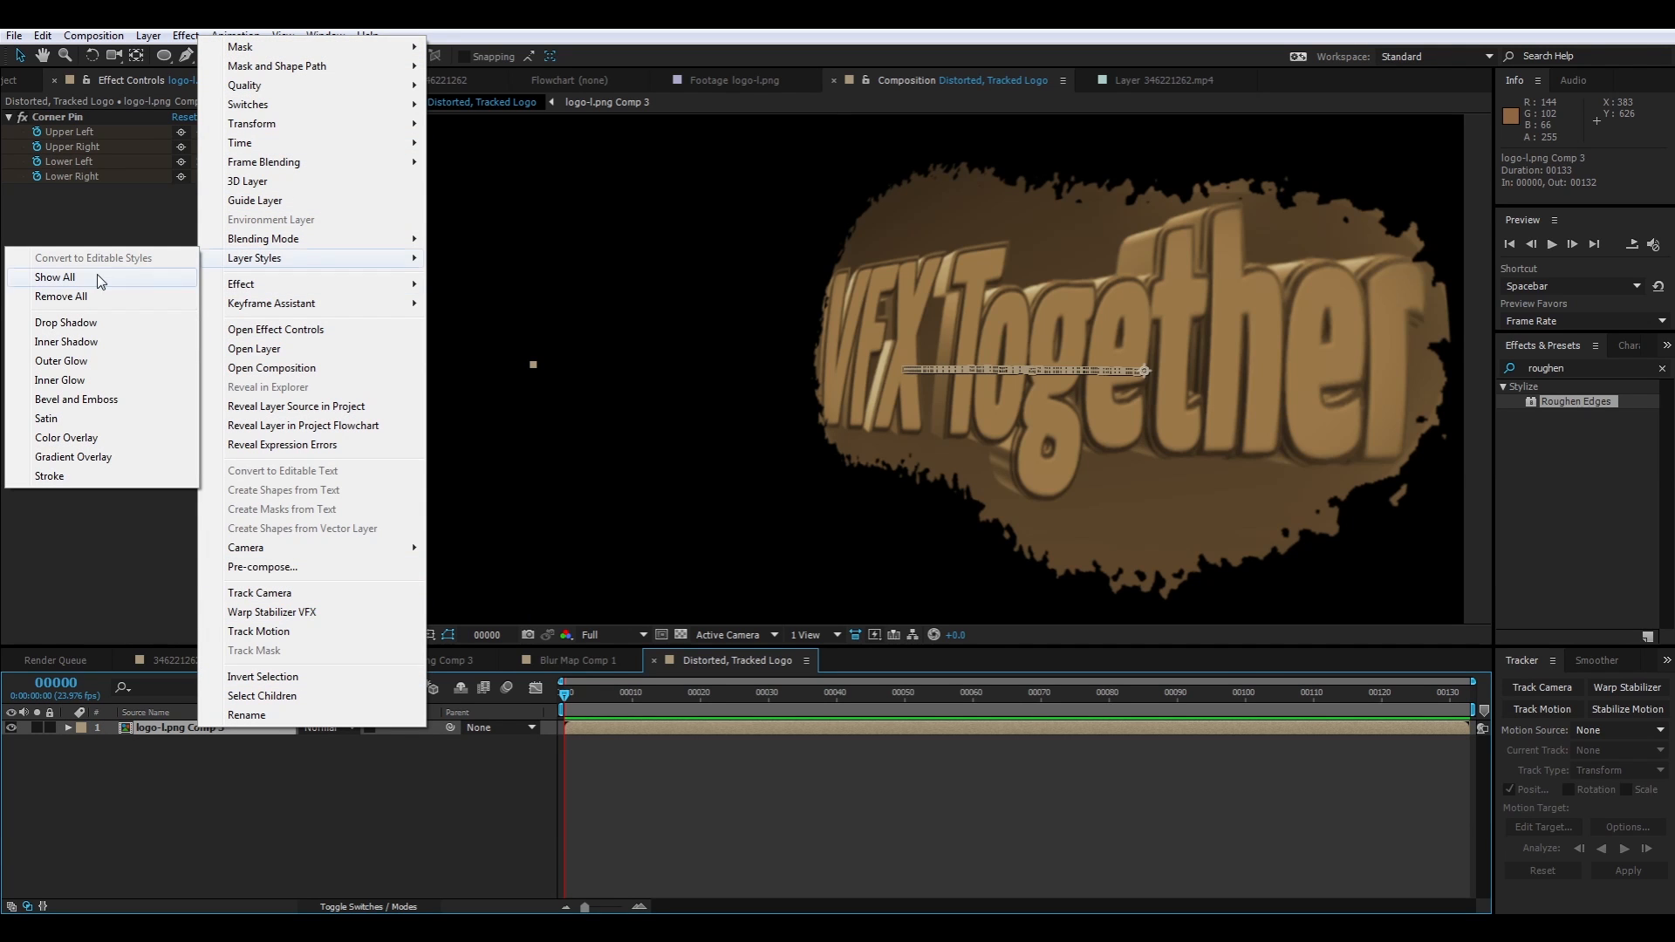
left_click(87, 342)
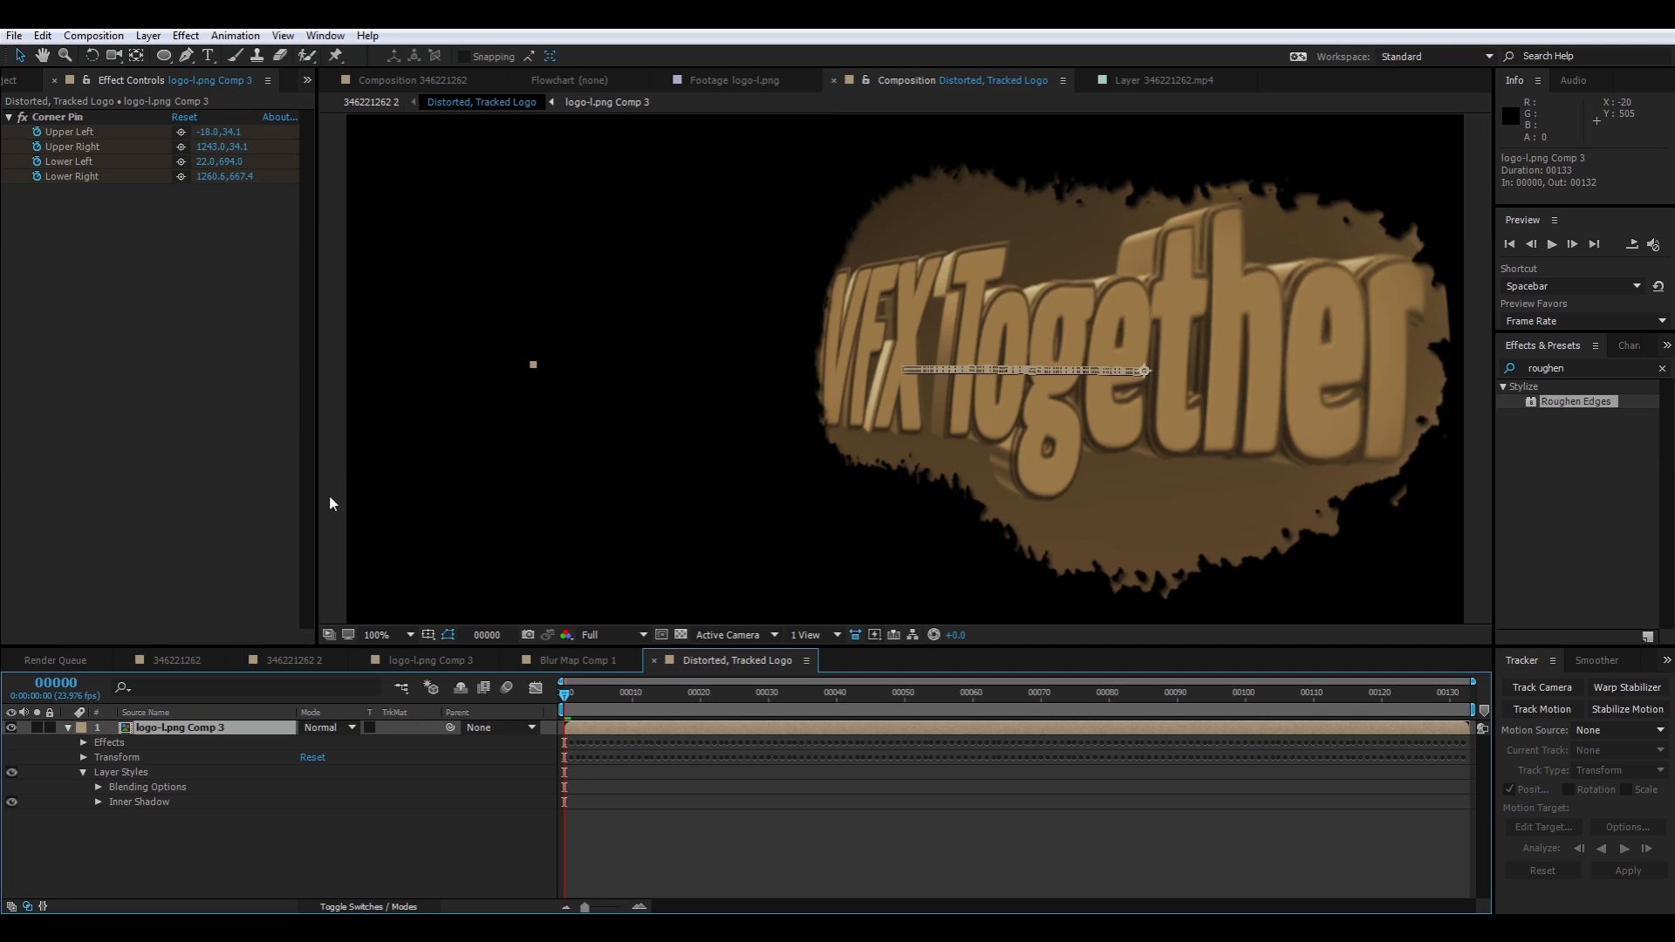
Set the Inner Shadow distance on logo-l.png Comp 3 to 9
left_click(98, 811)
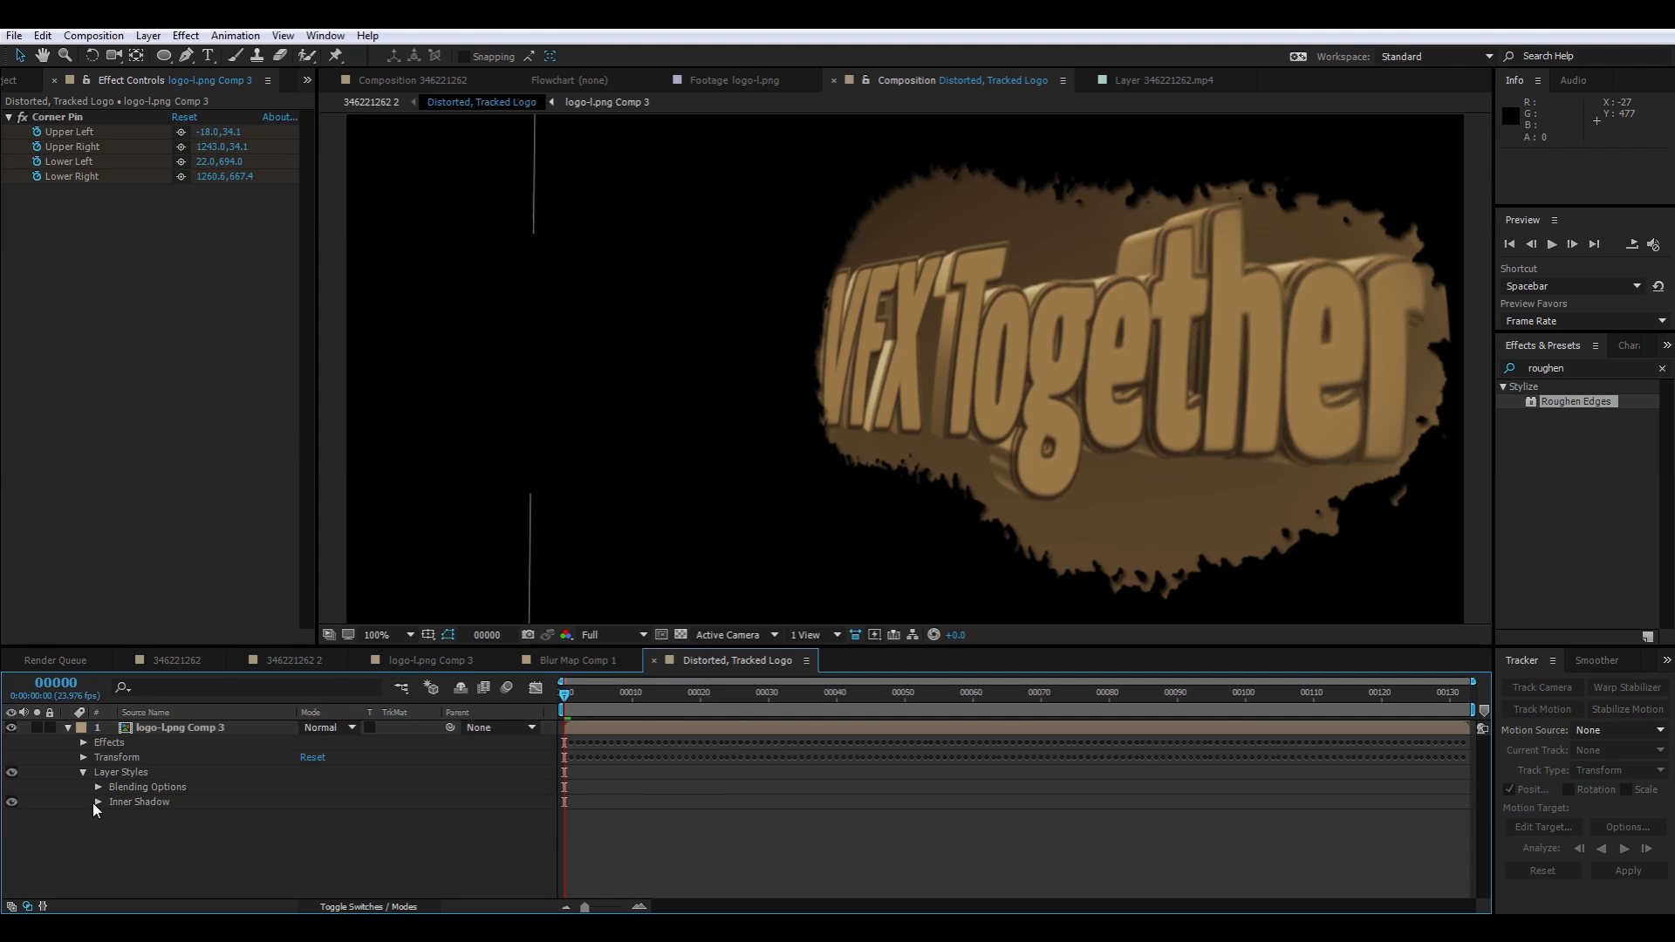
left_click(100, 802)
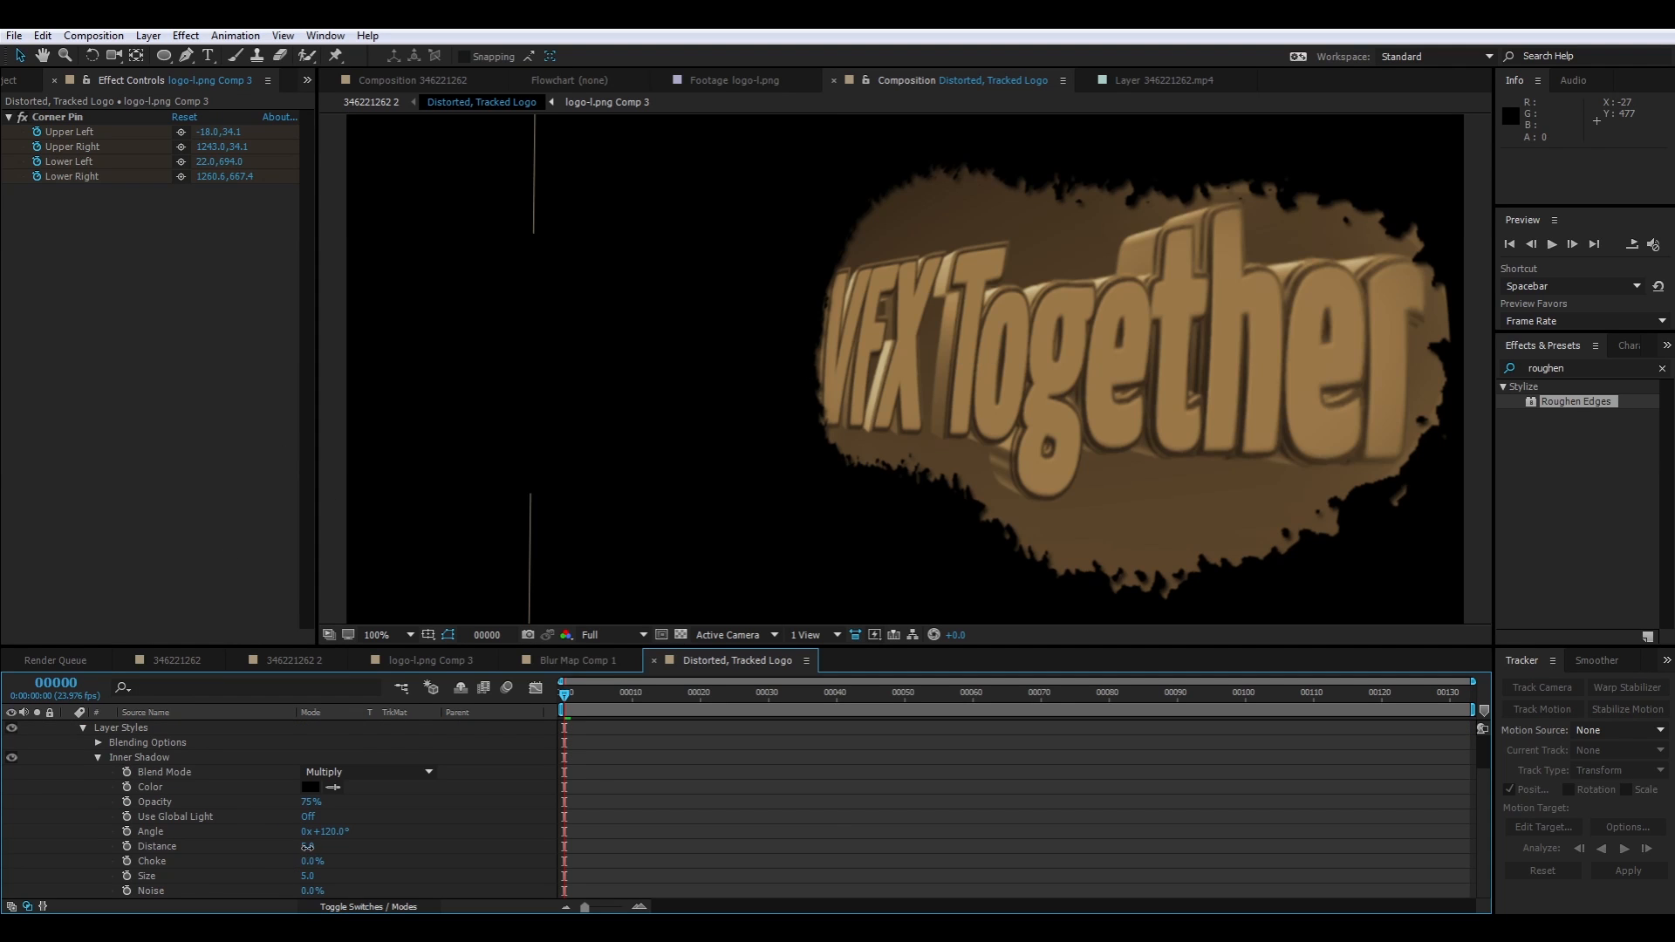
left_click_drag(307, 847, 311, 857)
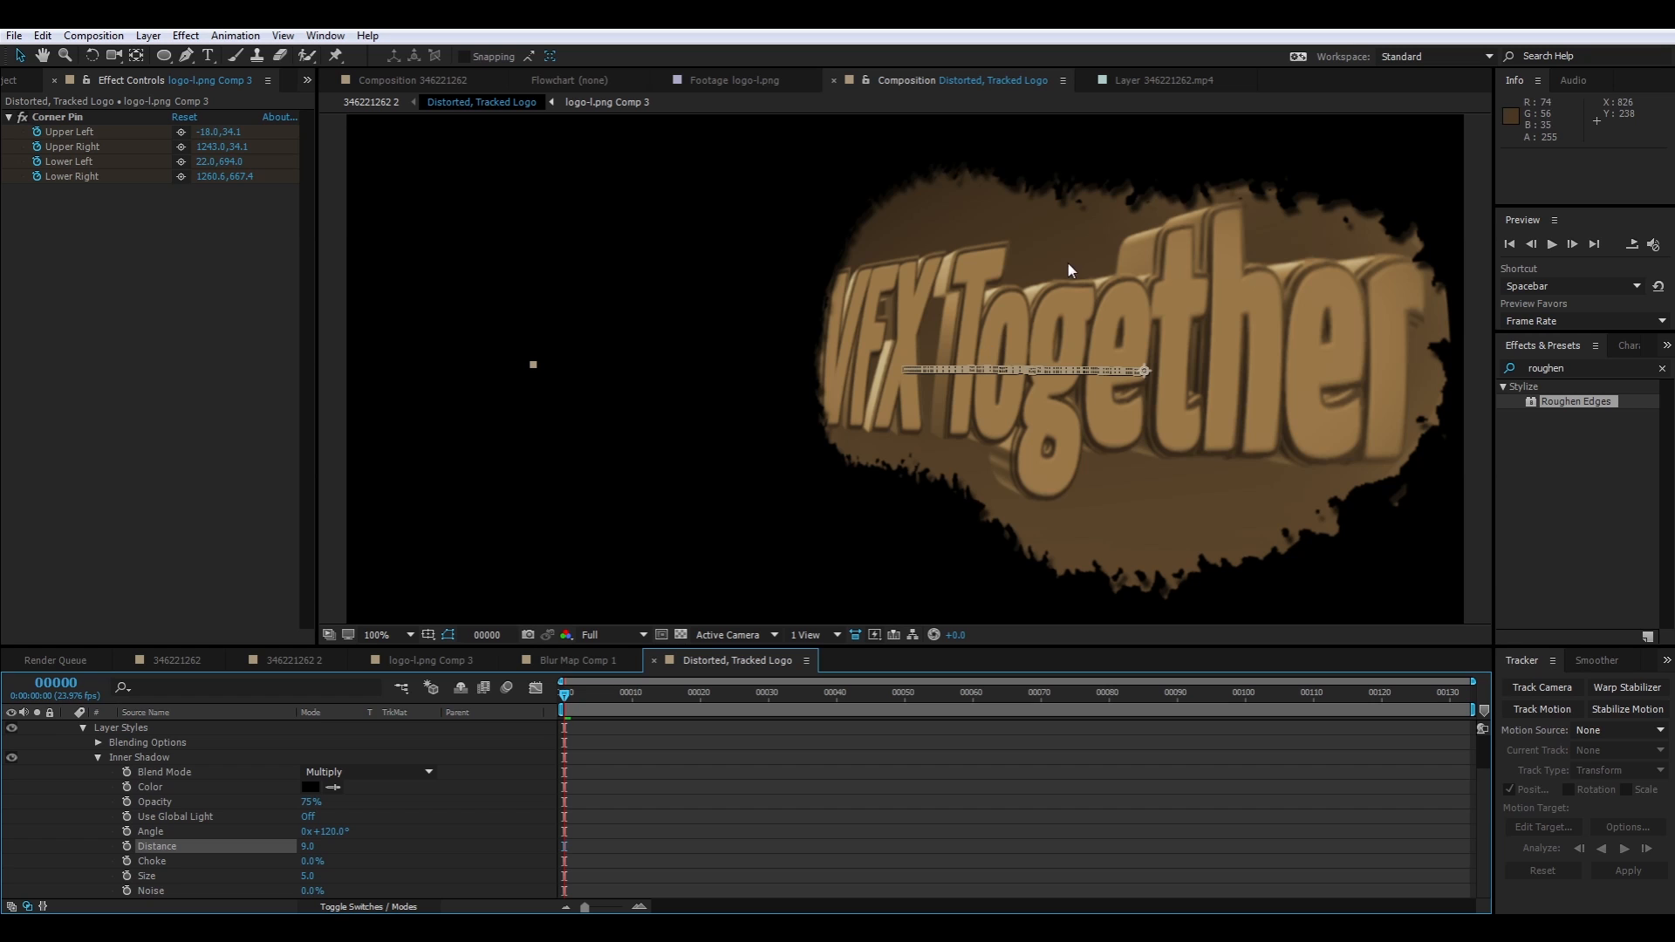
Add a Bevel and Emboss layer style to logo-l.png Comp 3
right_click(141, 332)
left_click(110, 353)
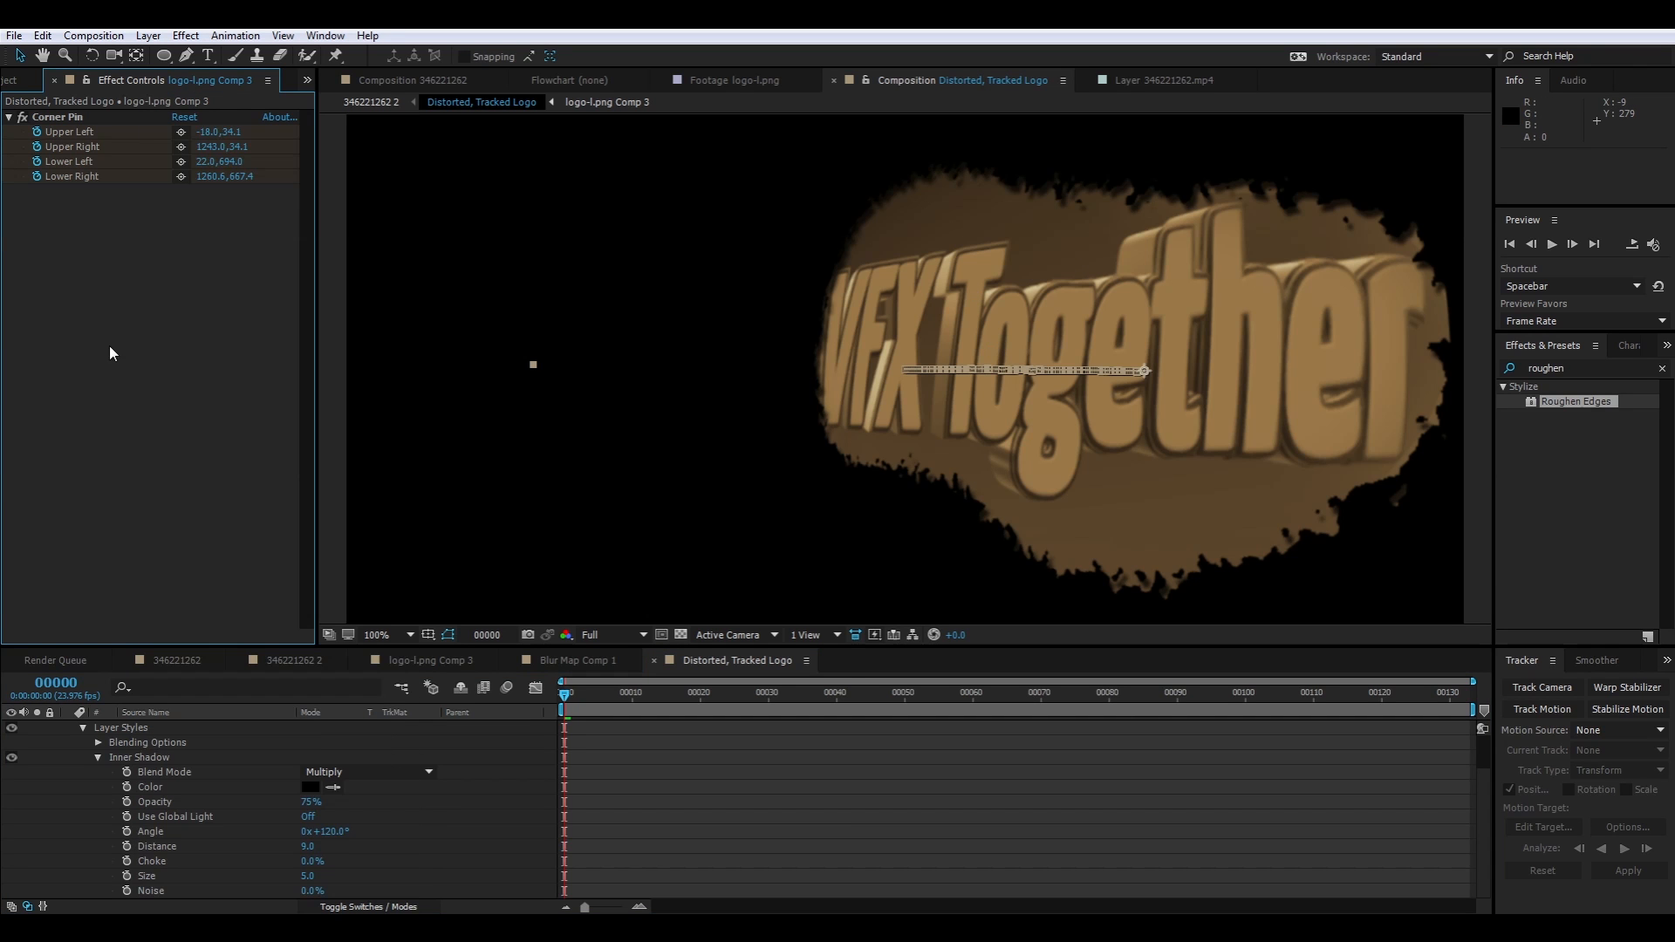
right_click(132, 771)
right_click(123, 732)
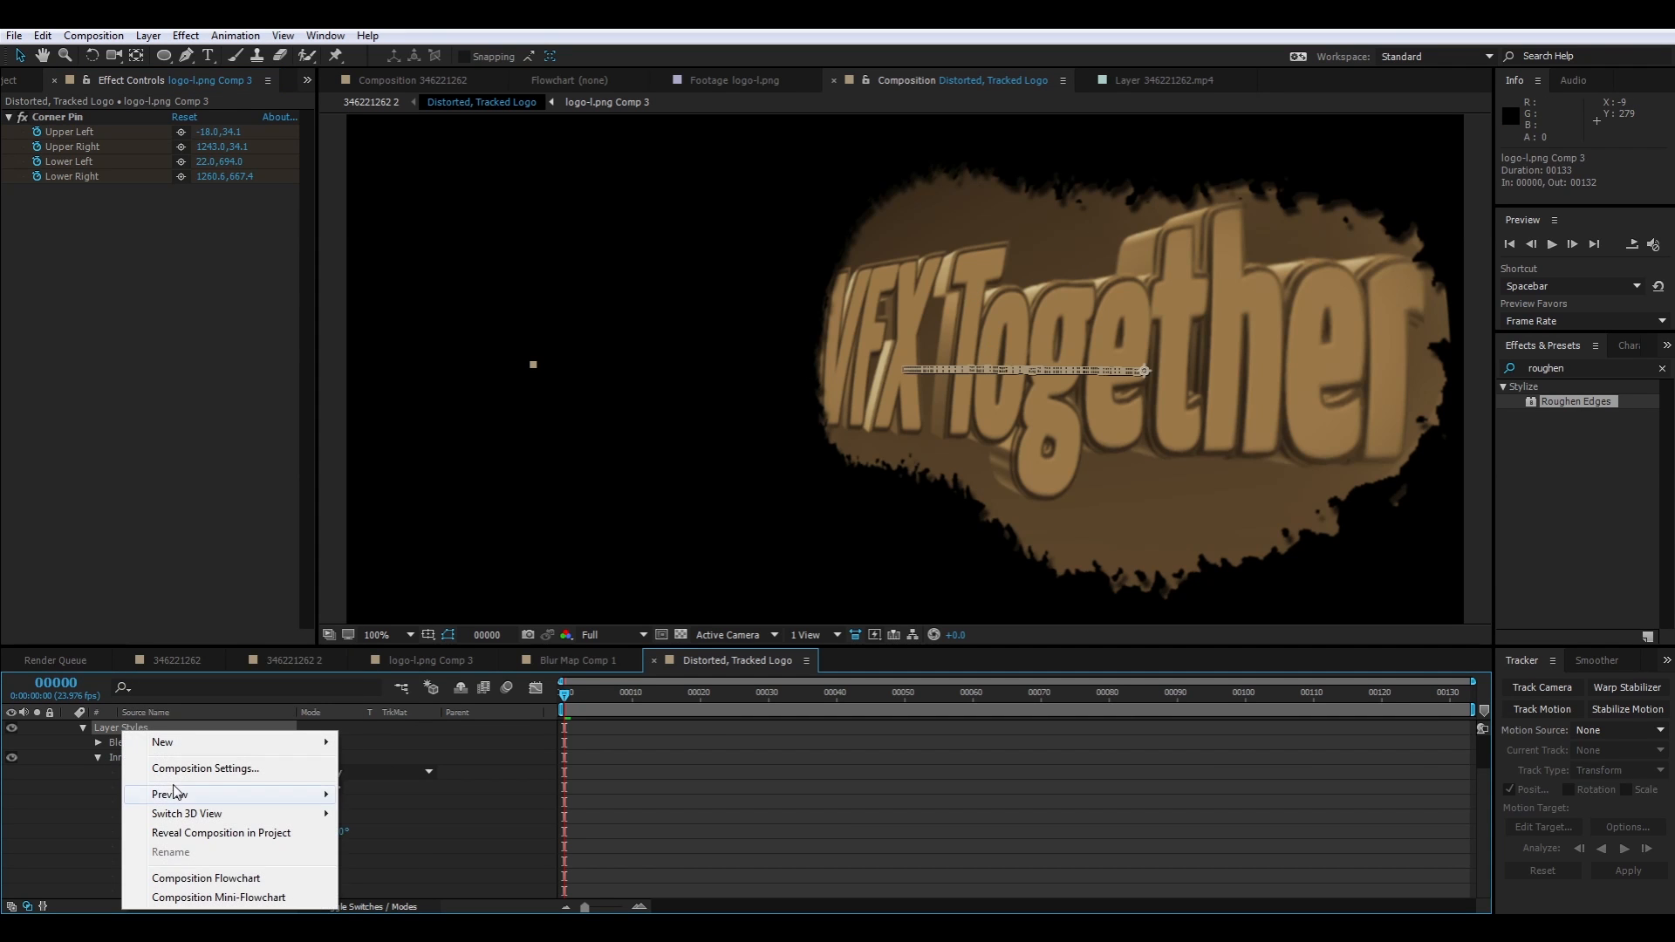
right_click(1193, 416)
mouse_move(1286, 431)
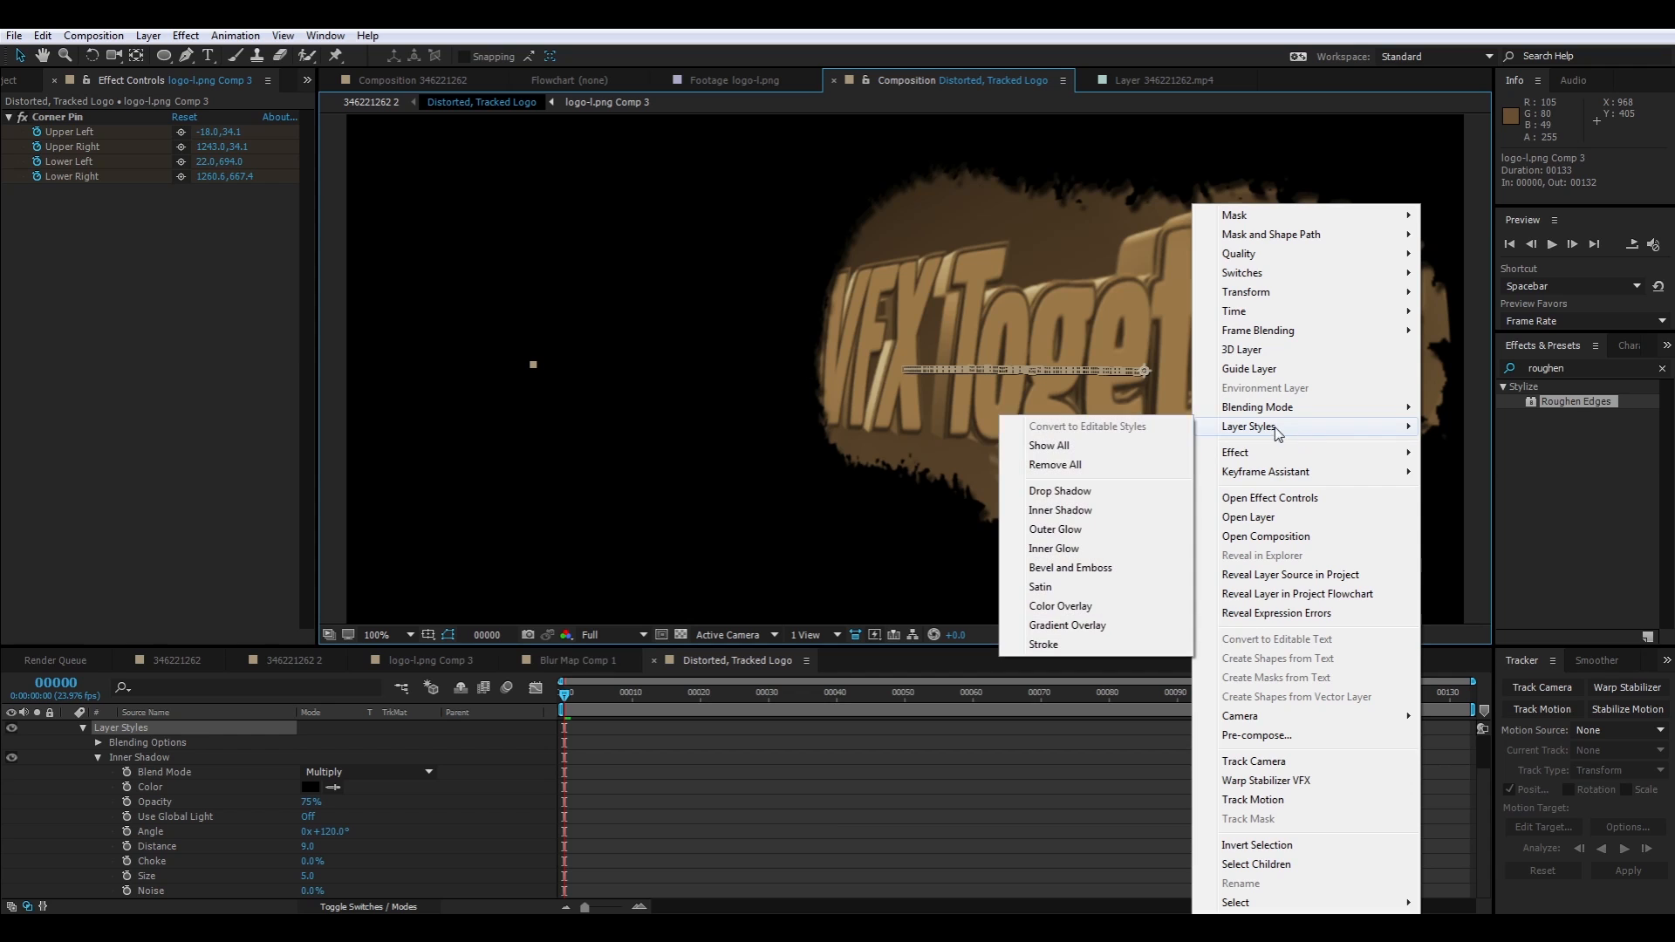
left_click(1108, 569)
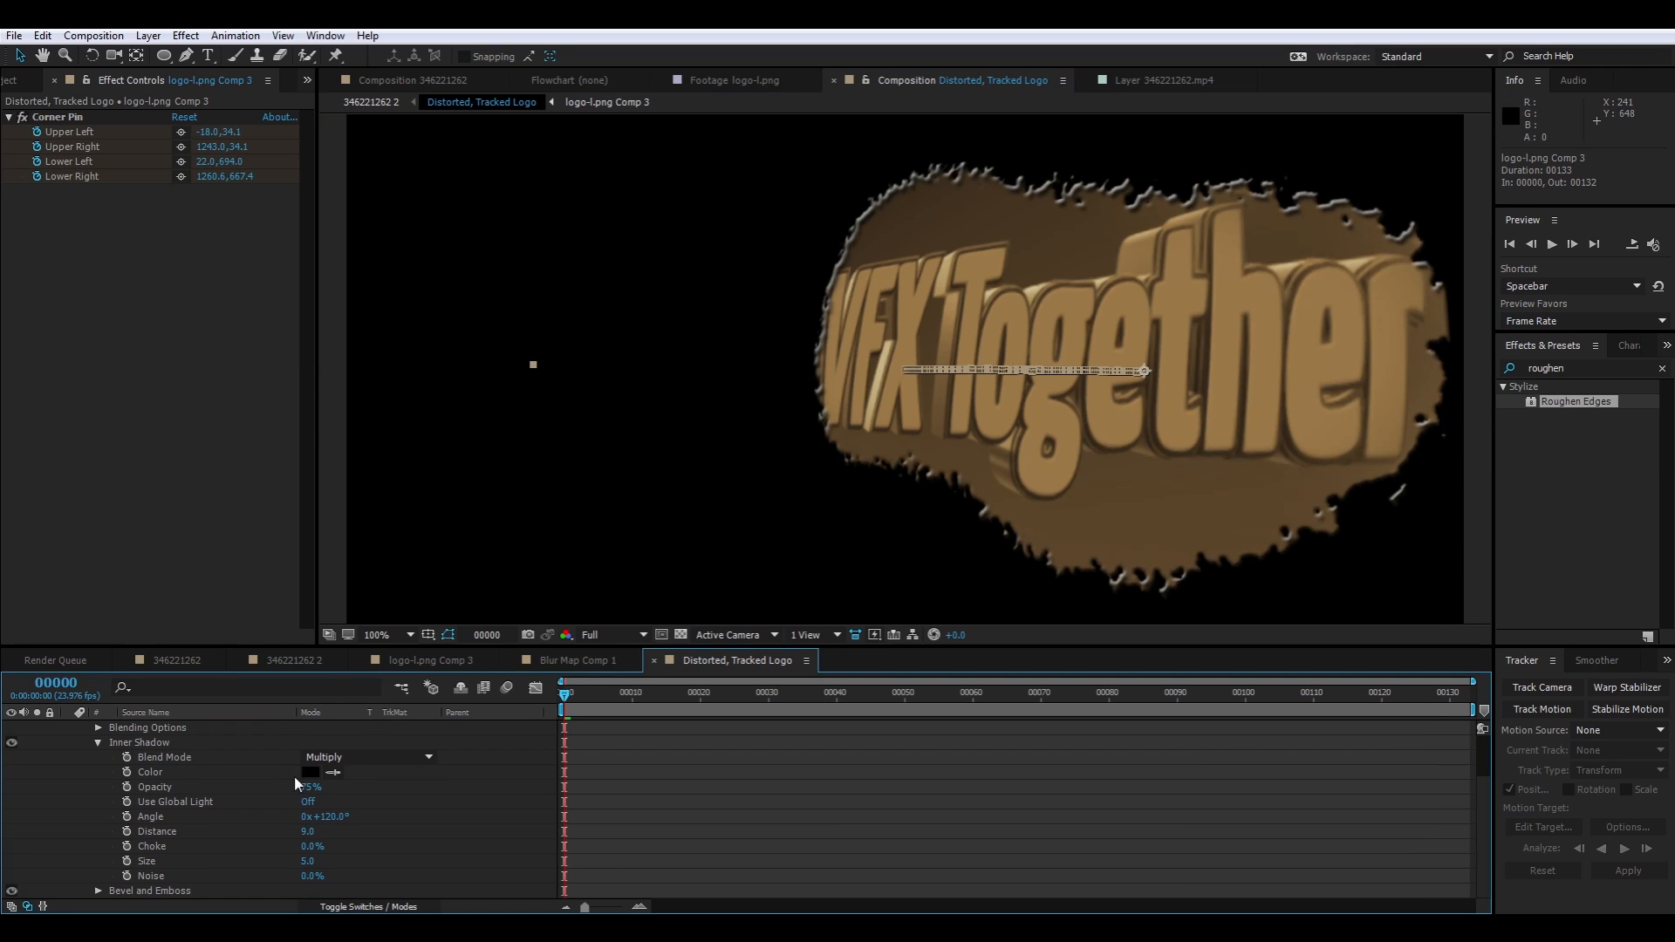
Keep the Bevel and Emboss style on Inner Bevel and set its direction to Down
left_click(166, 893)
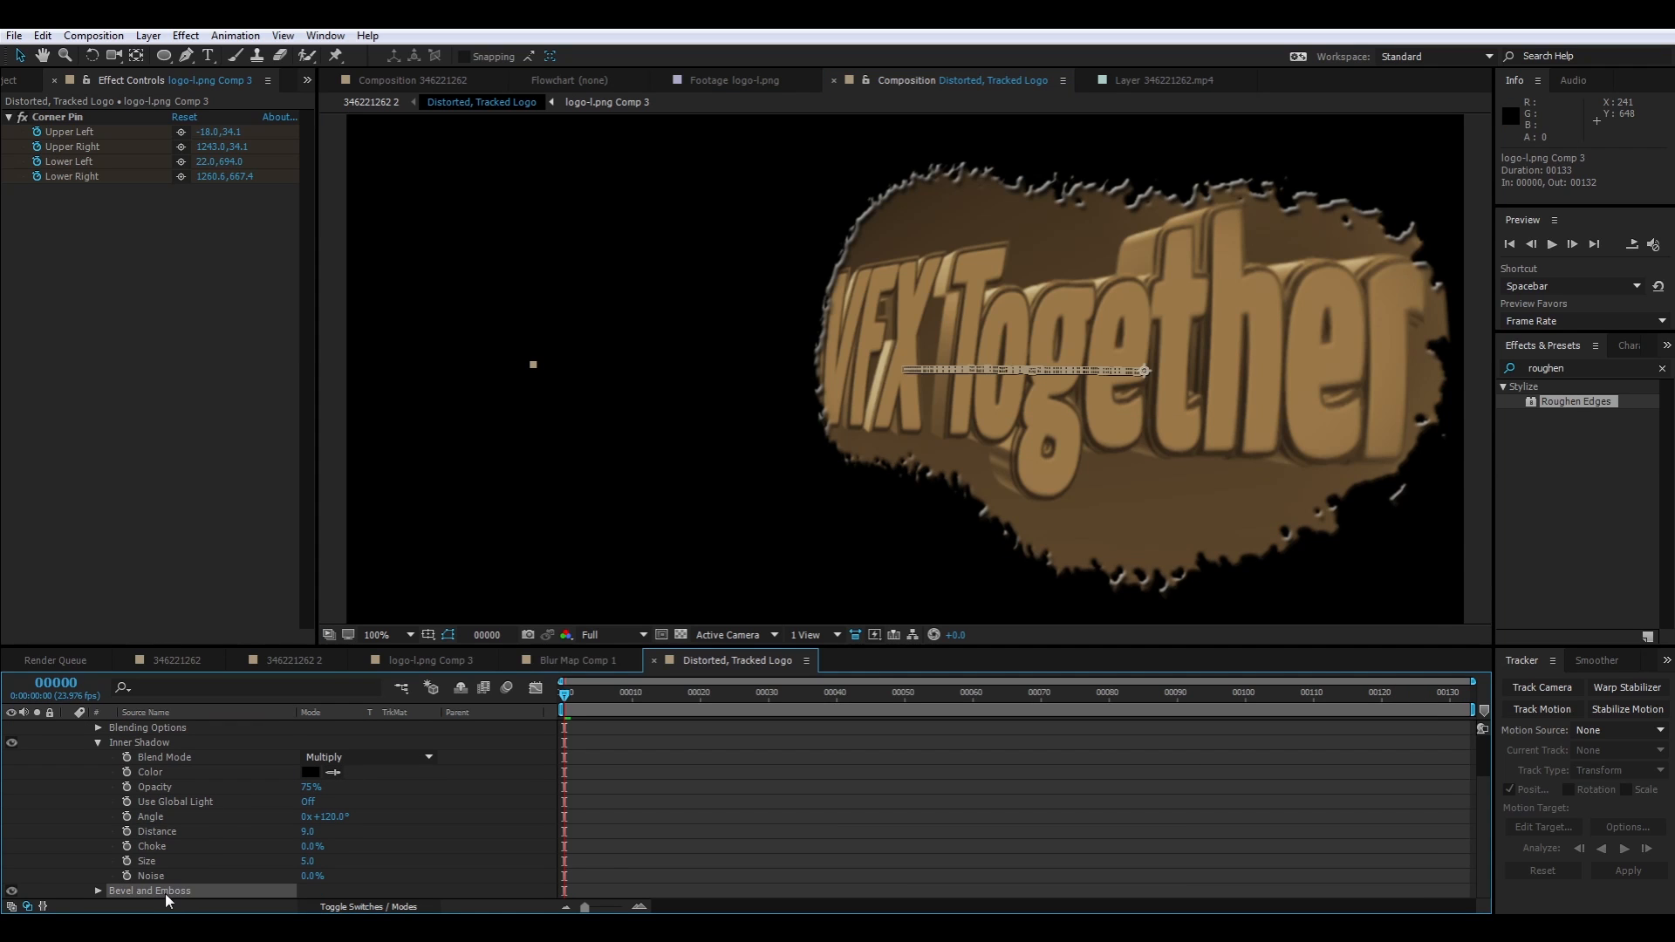
left_click(99, 891)
scroll(179, 825, "down", 3)
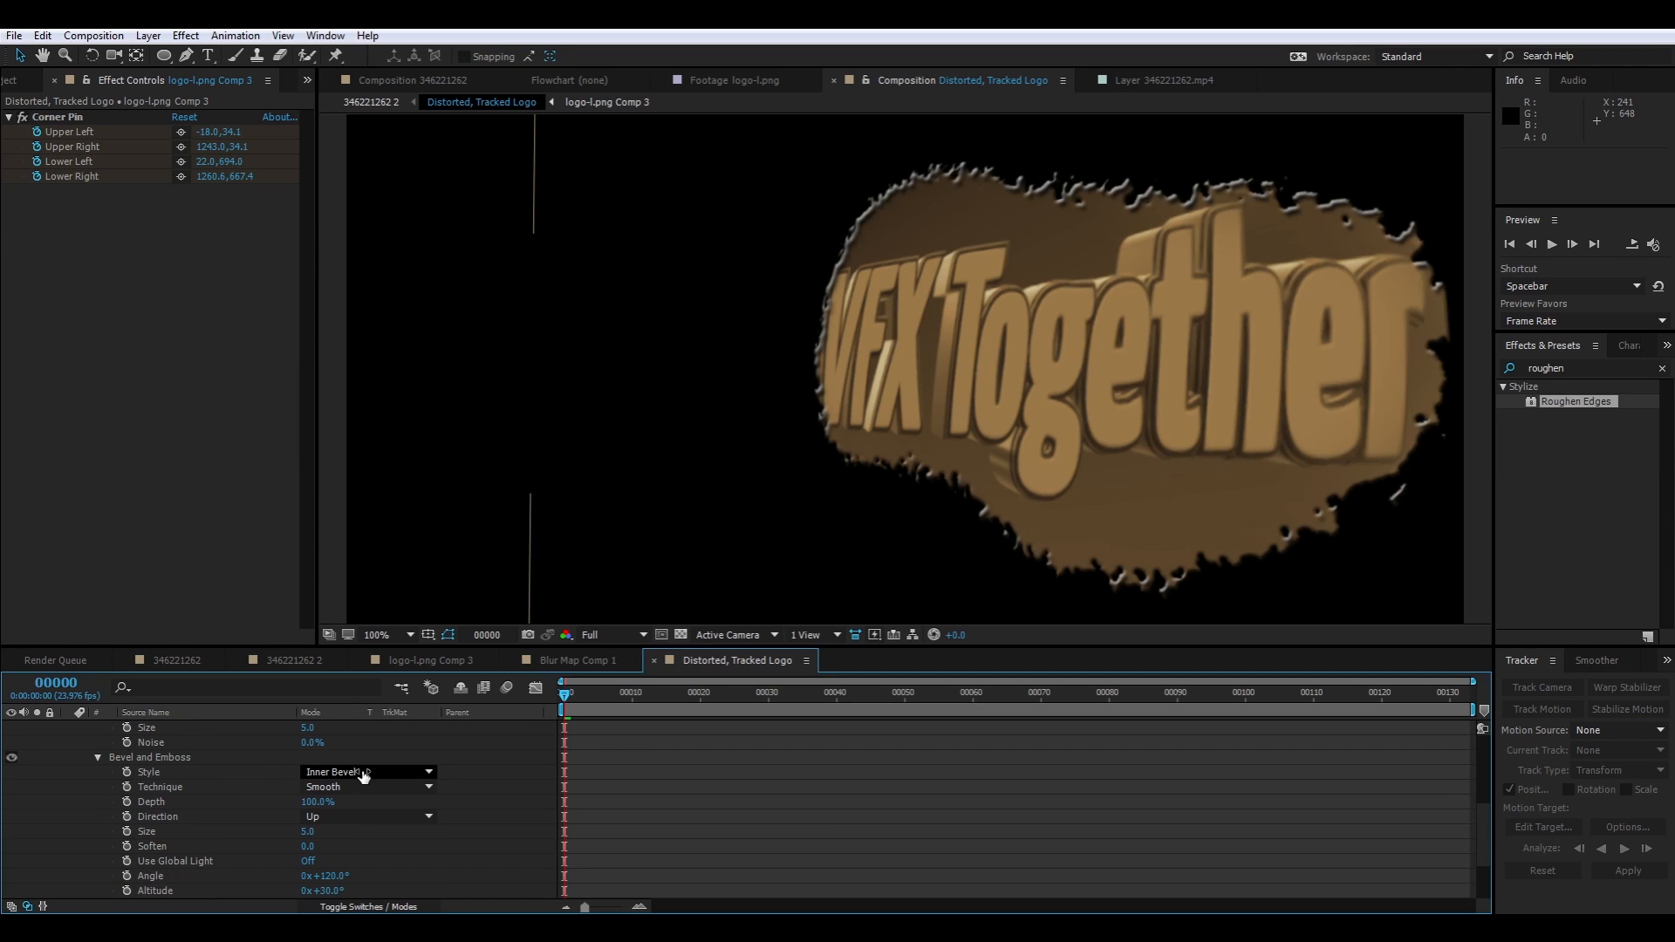
left_click(364, 774)
left_click(370, 779)
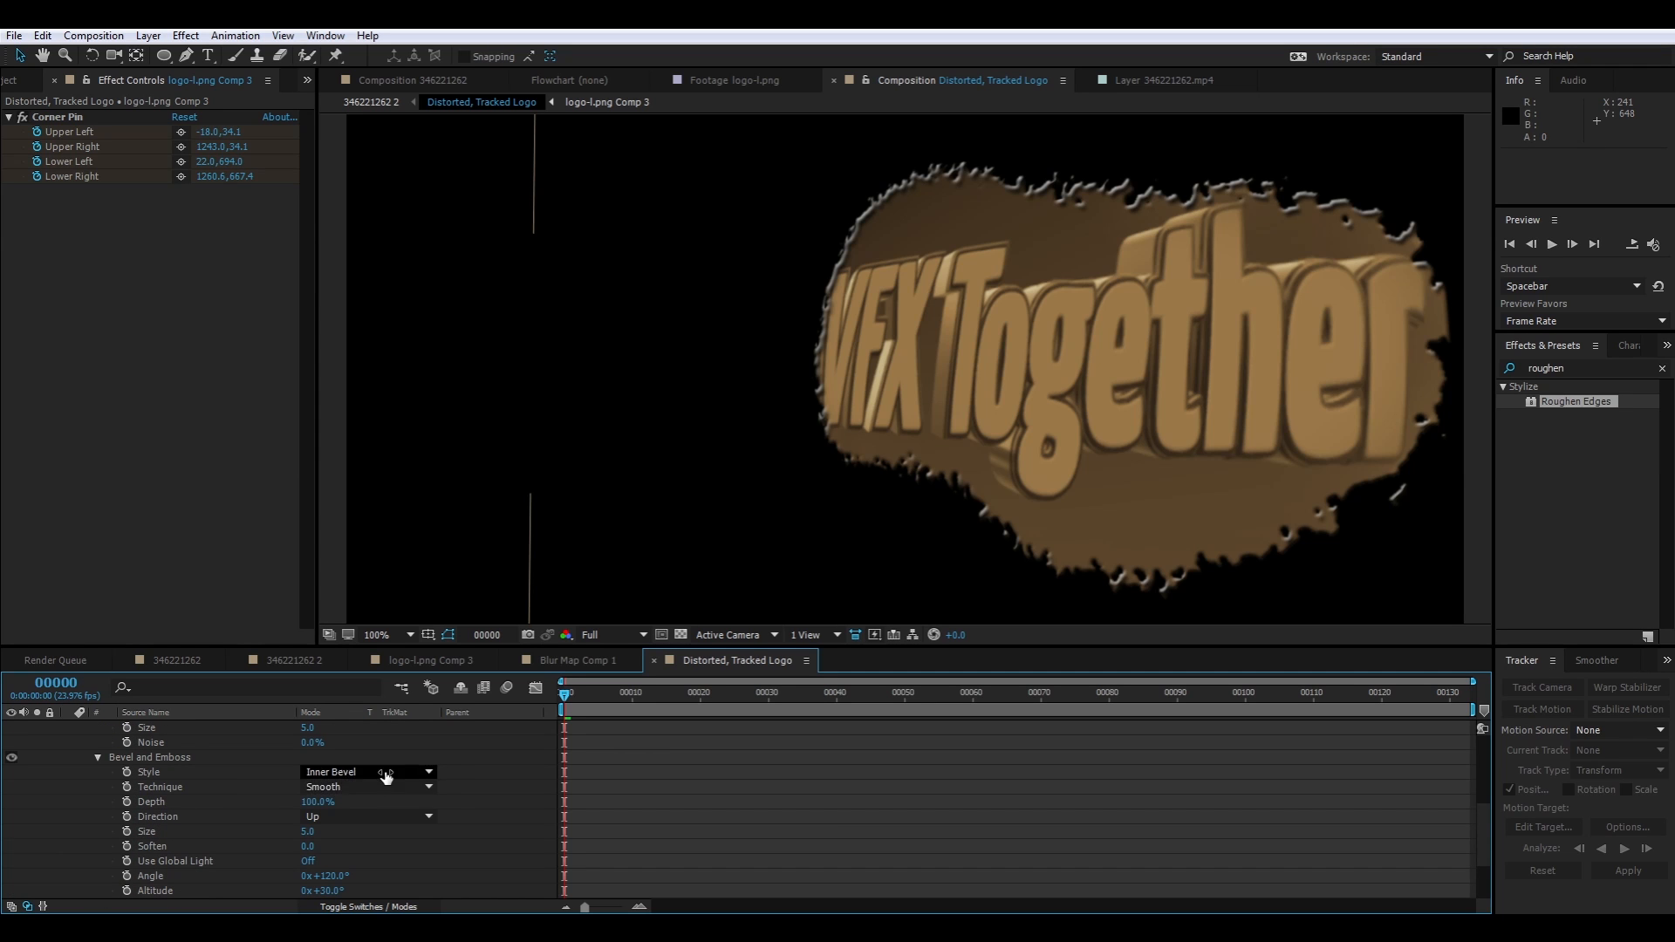
left_click(375, 817)
left_click(357, 856)
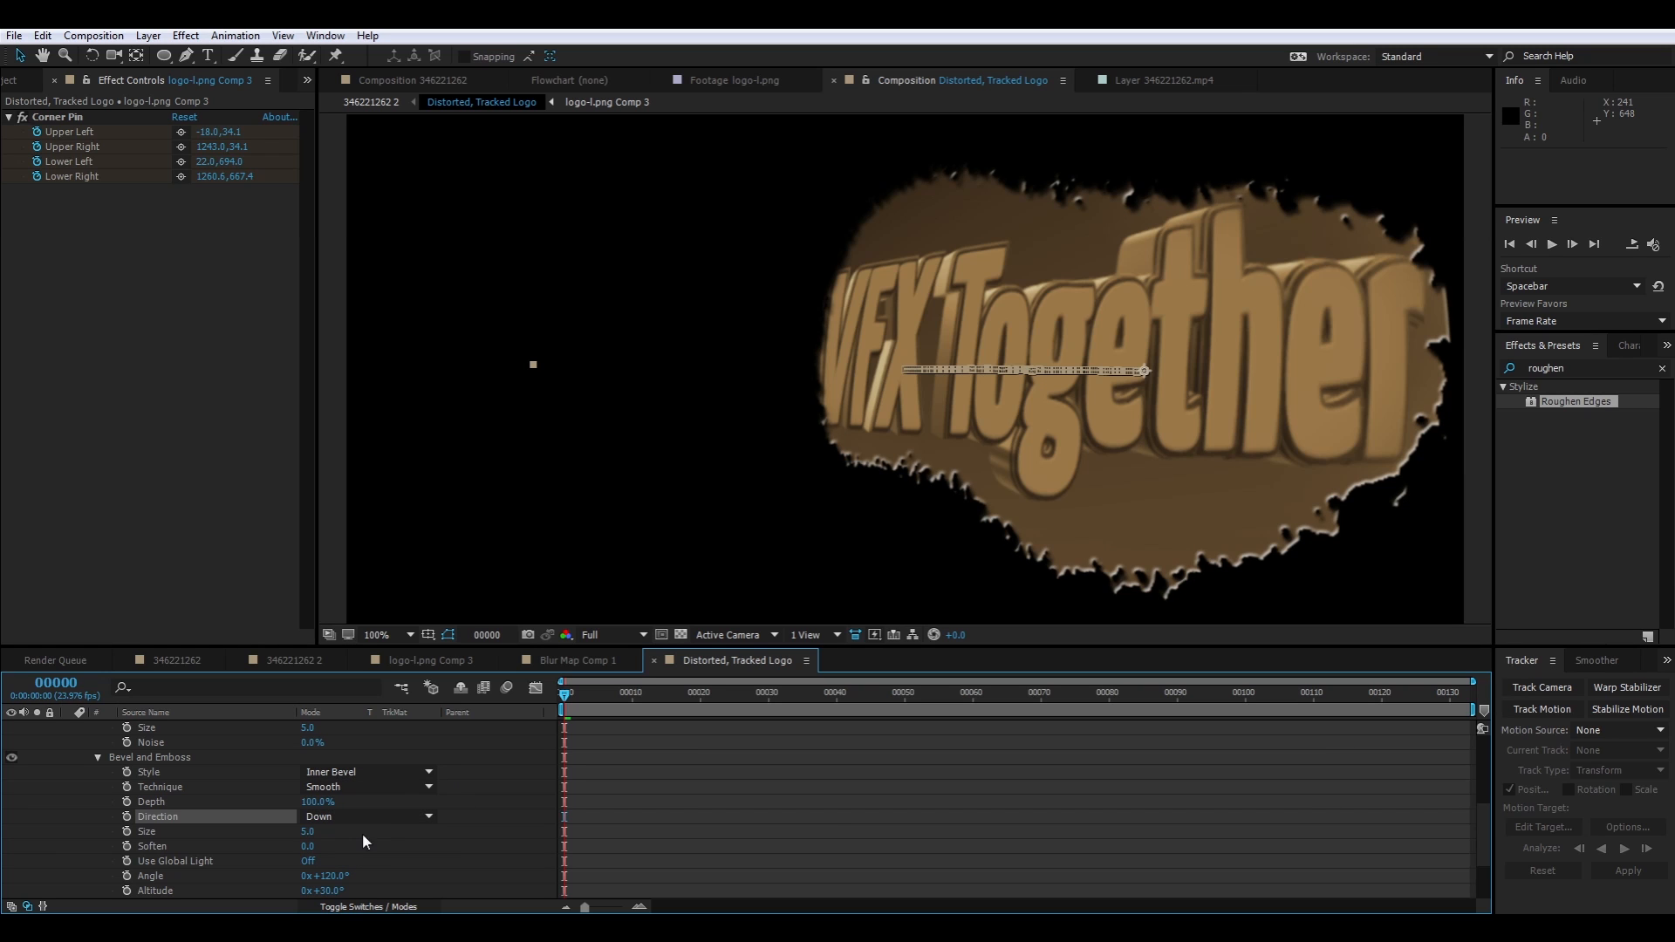
Set the Bevel and Emboss technique to Chisel Hard and its size to 0.3
left_click(365, 787)
left_click(362, 827)
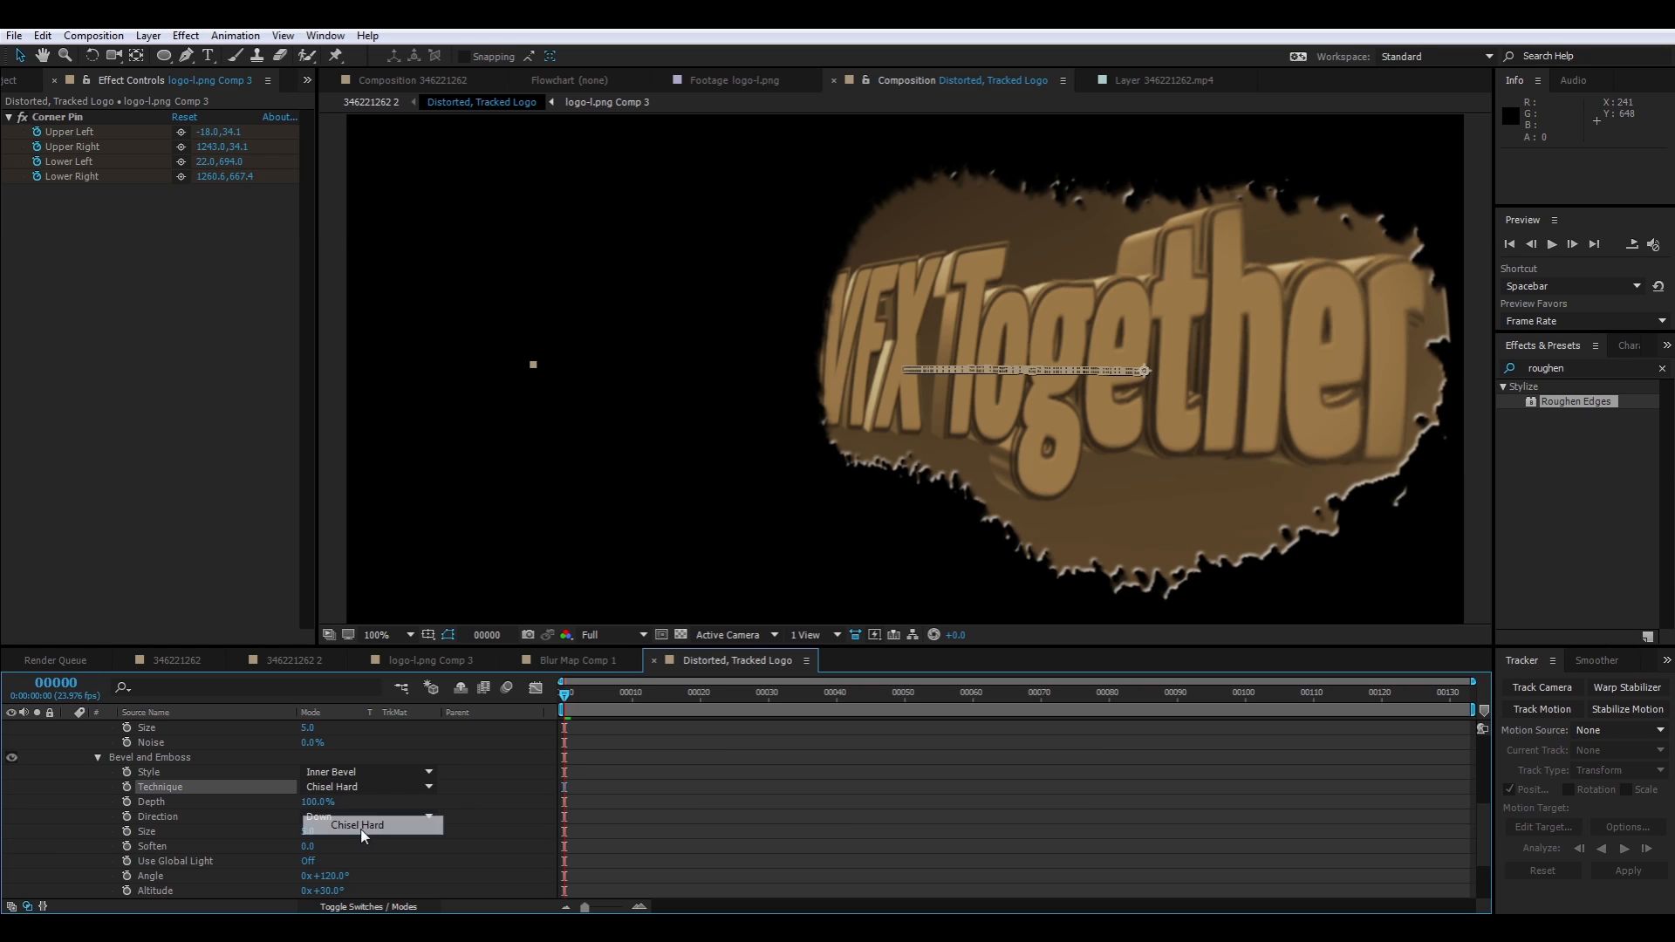
scroll(517, 827, "down", 2)
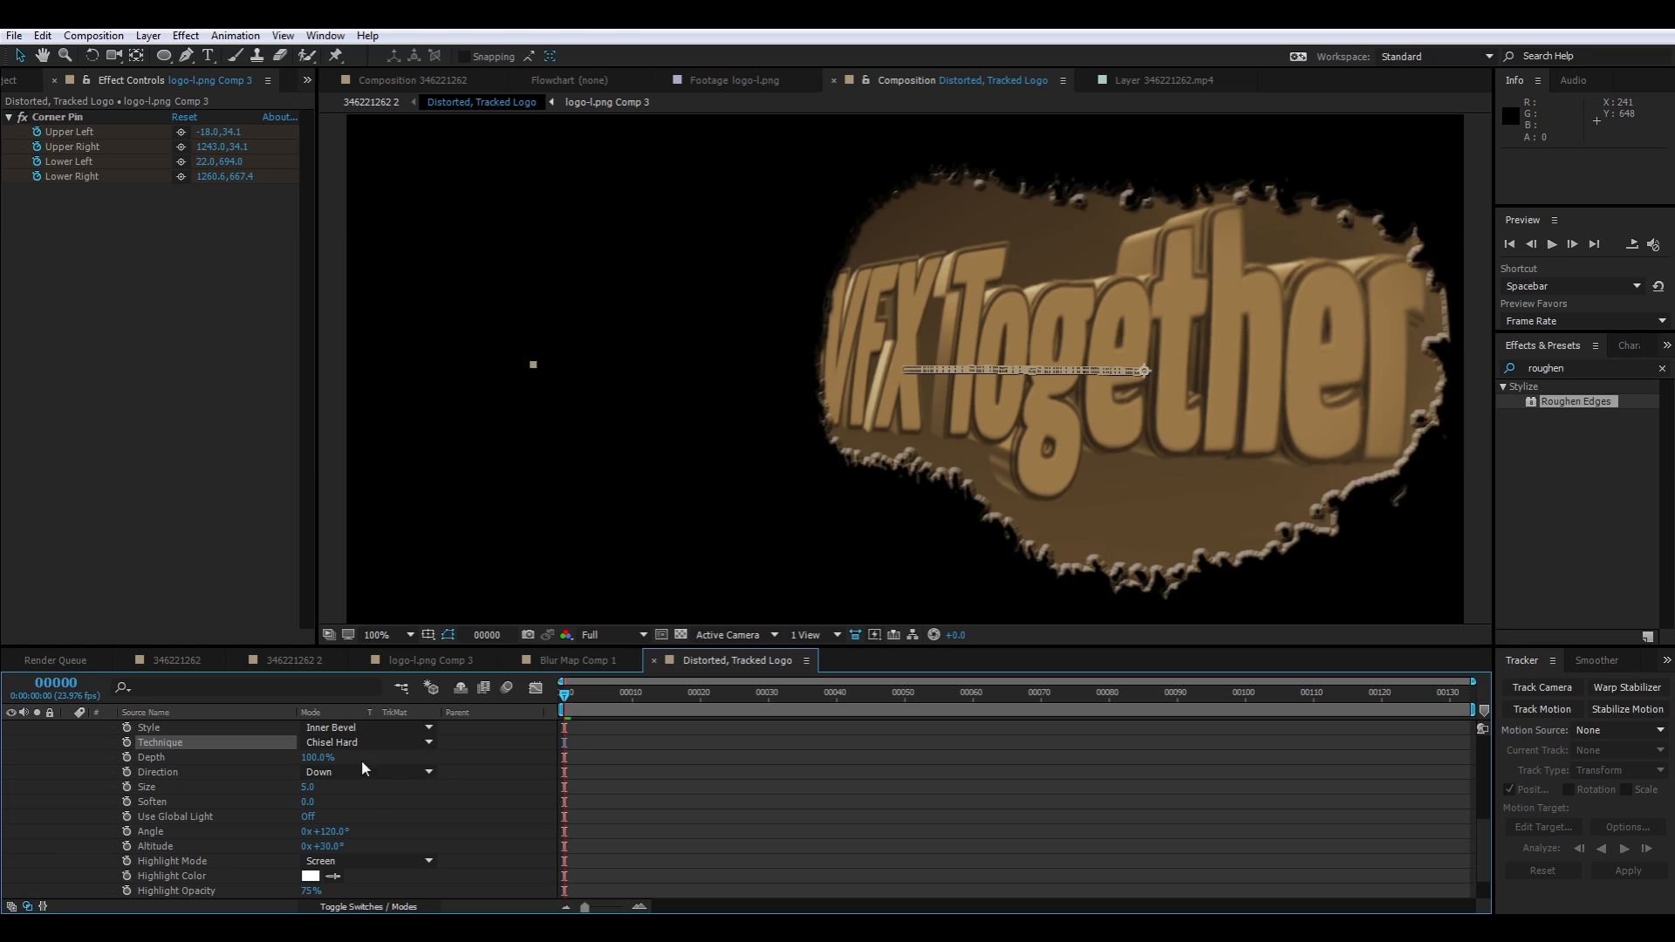
left_click_drag(308, 796, 295, 801)
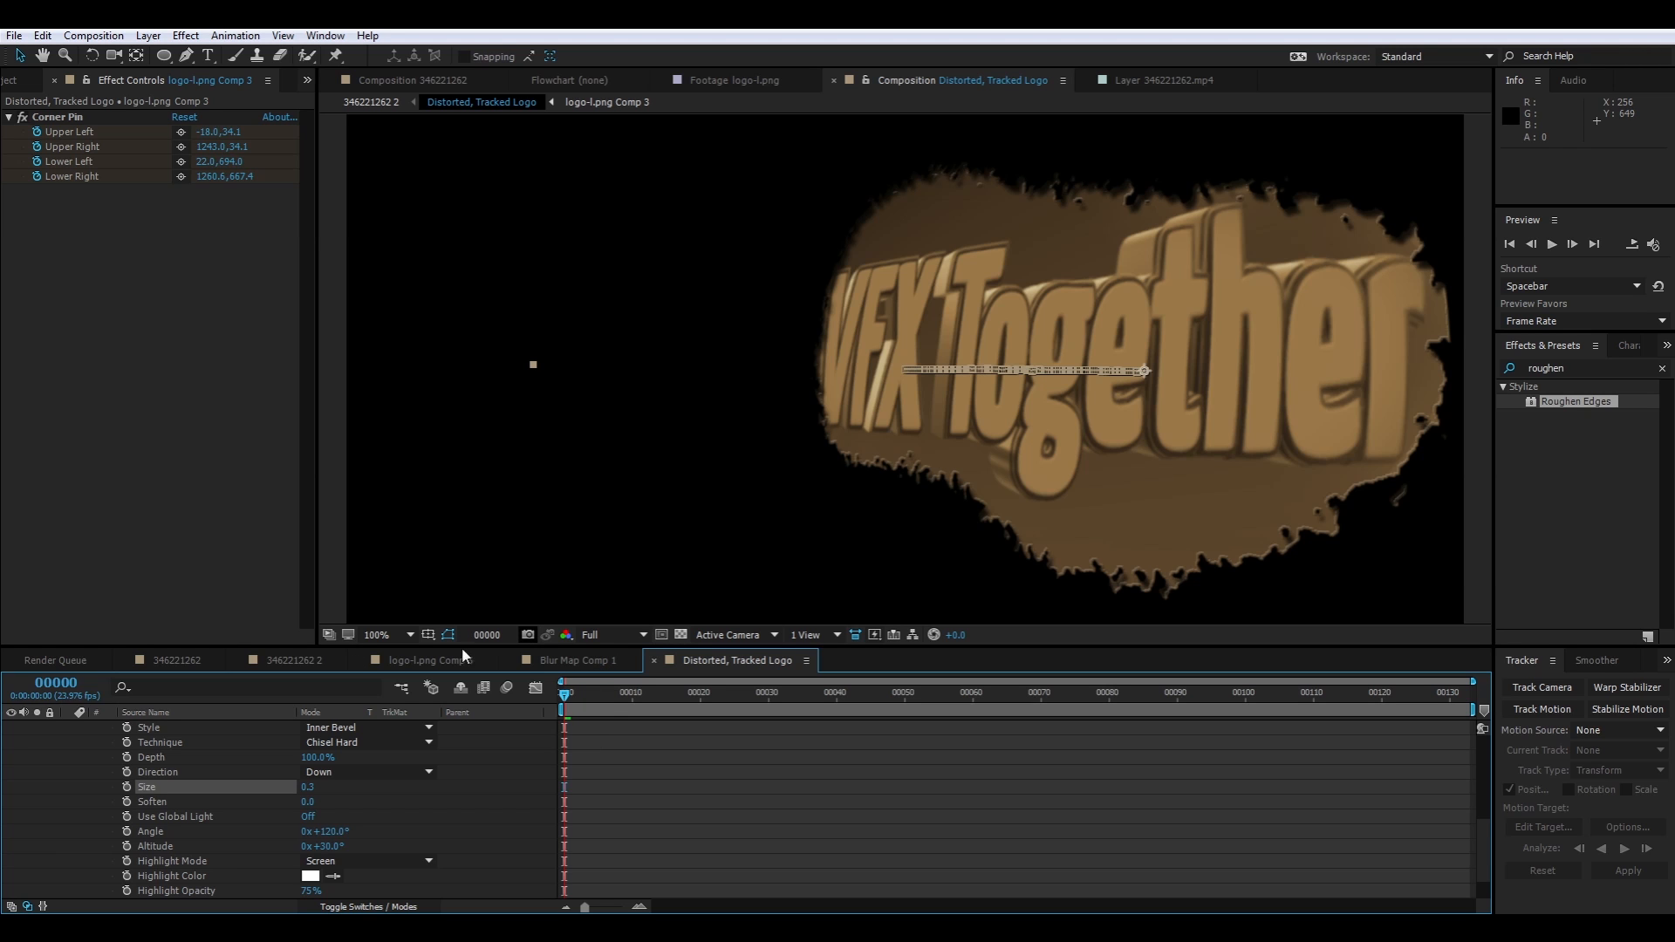
left_click(375, 102)
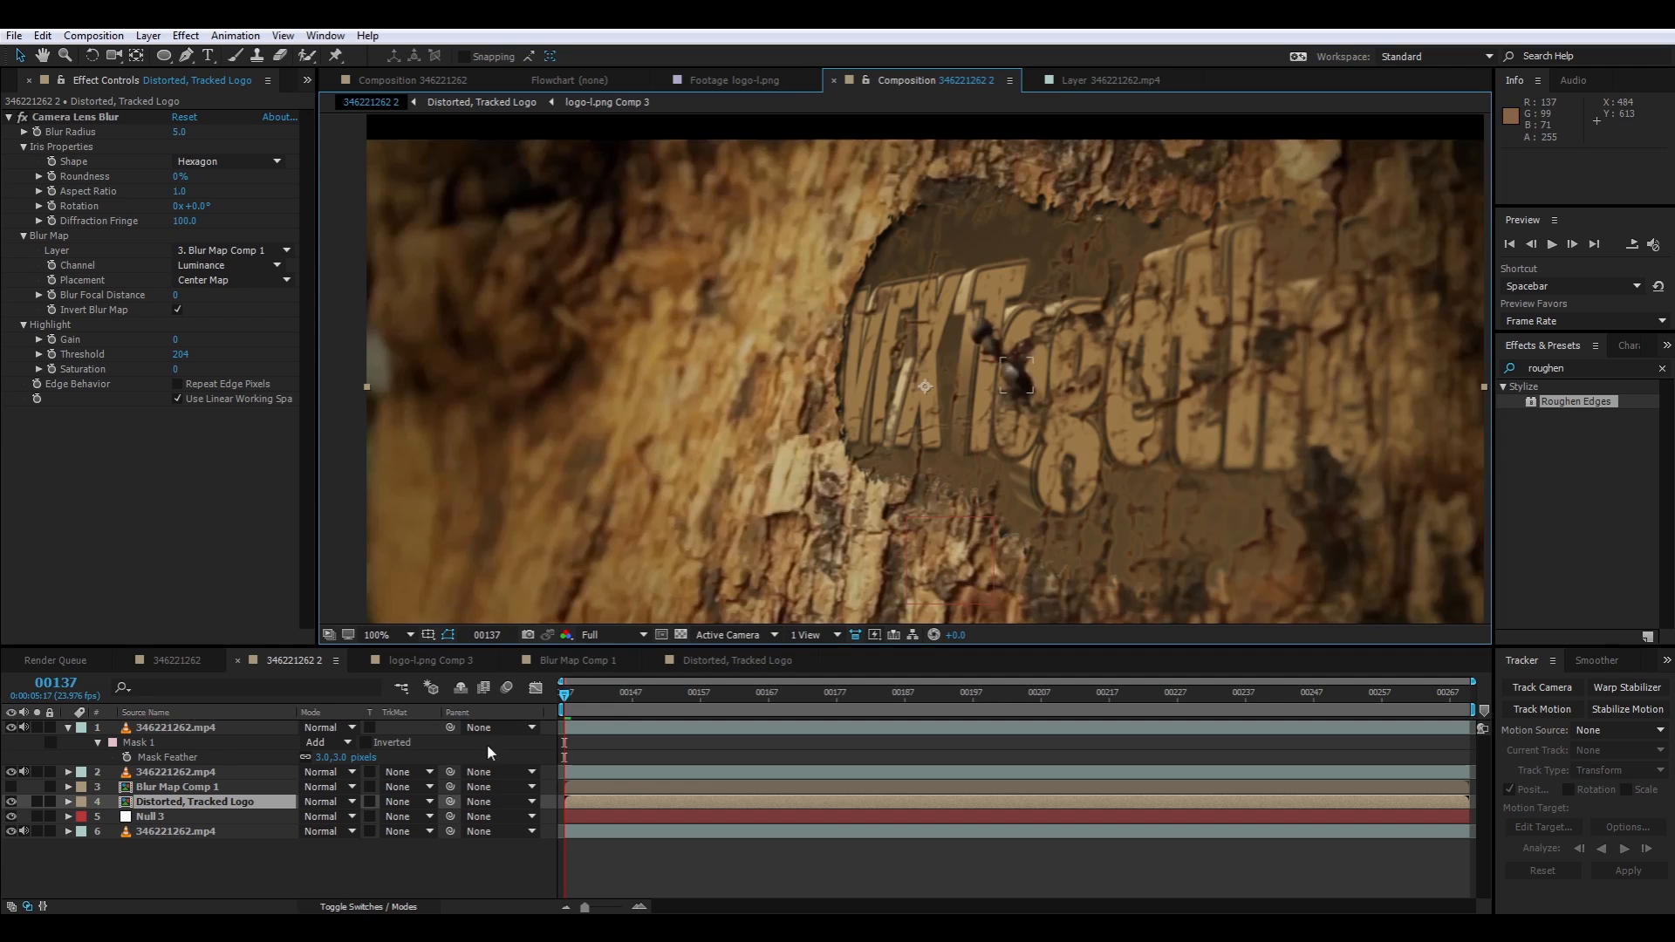
left_click(171, 807)
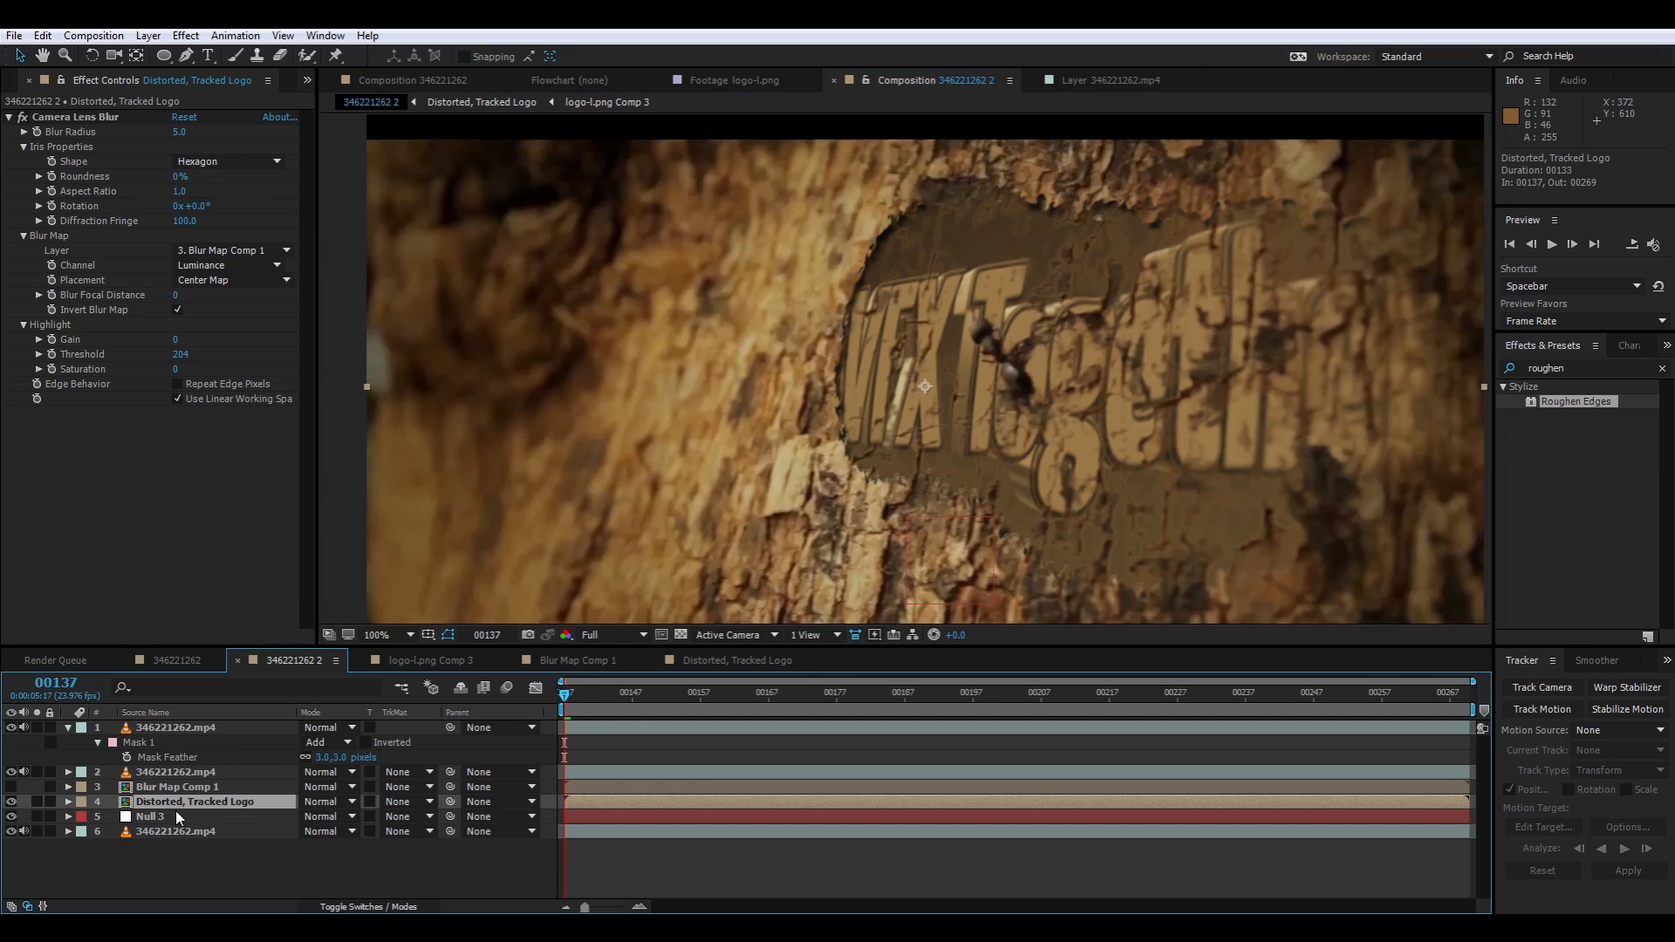
key("ctrl+d")
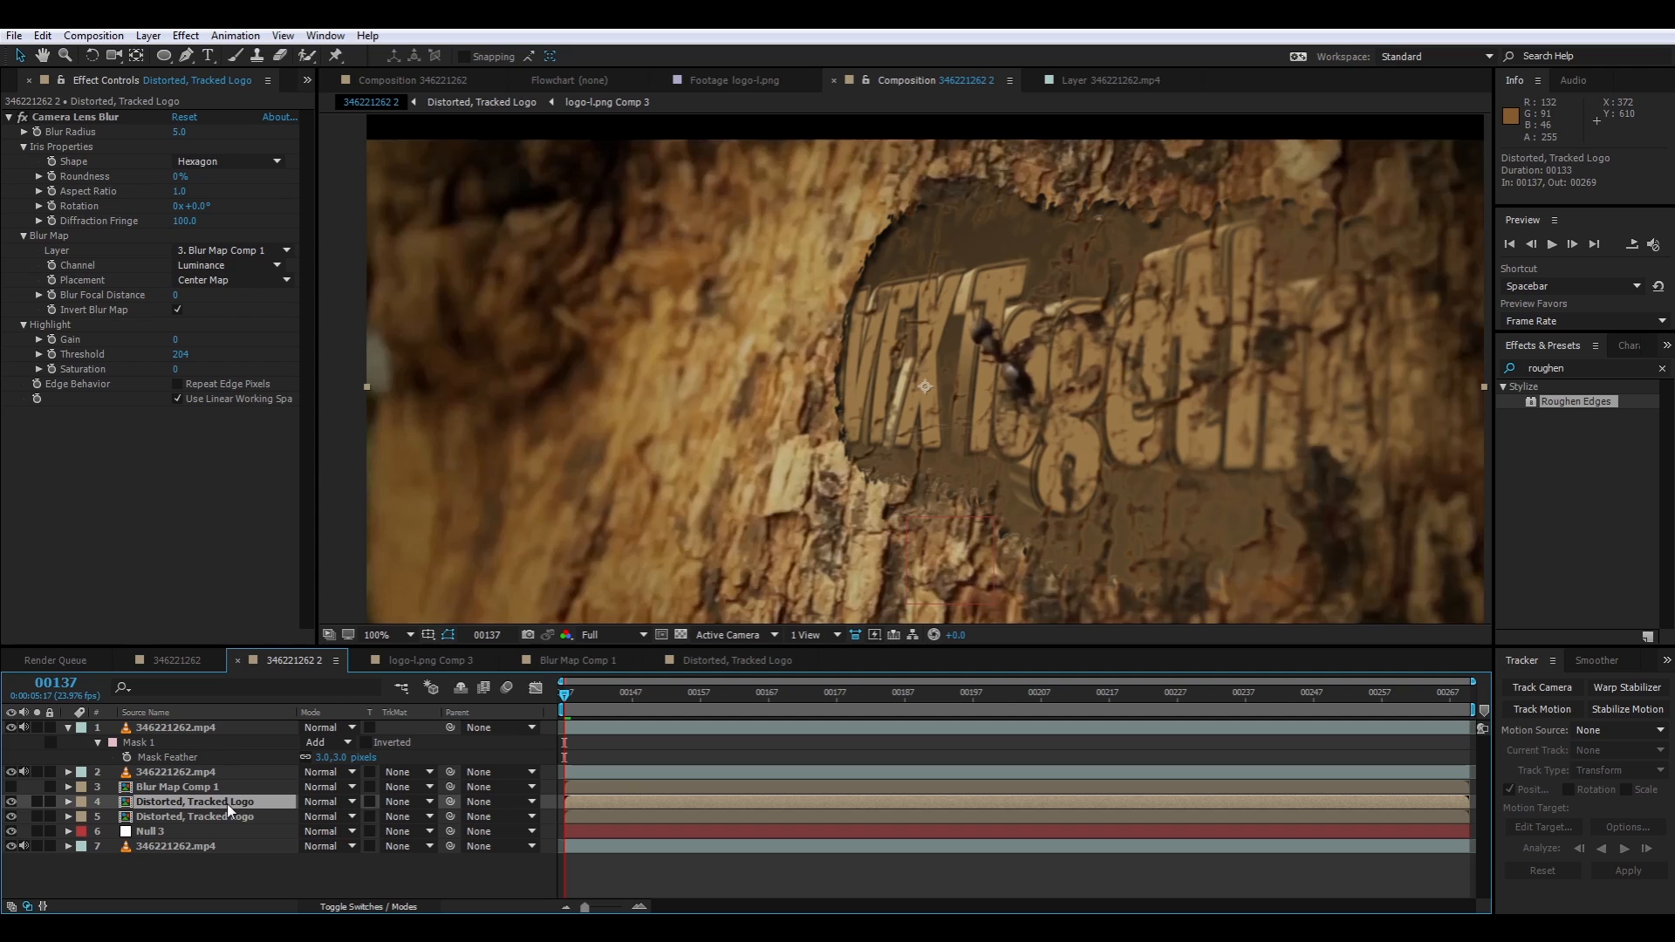
left_click(225, 815)
left_click(401, 817)
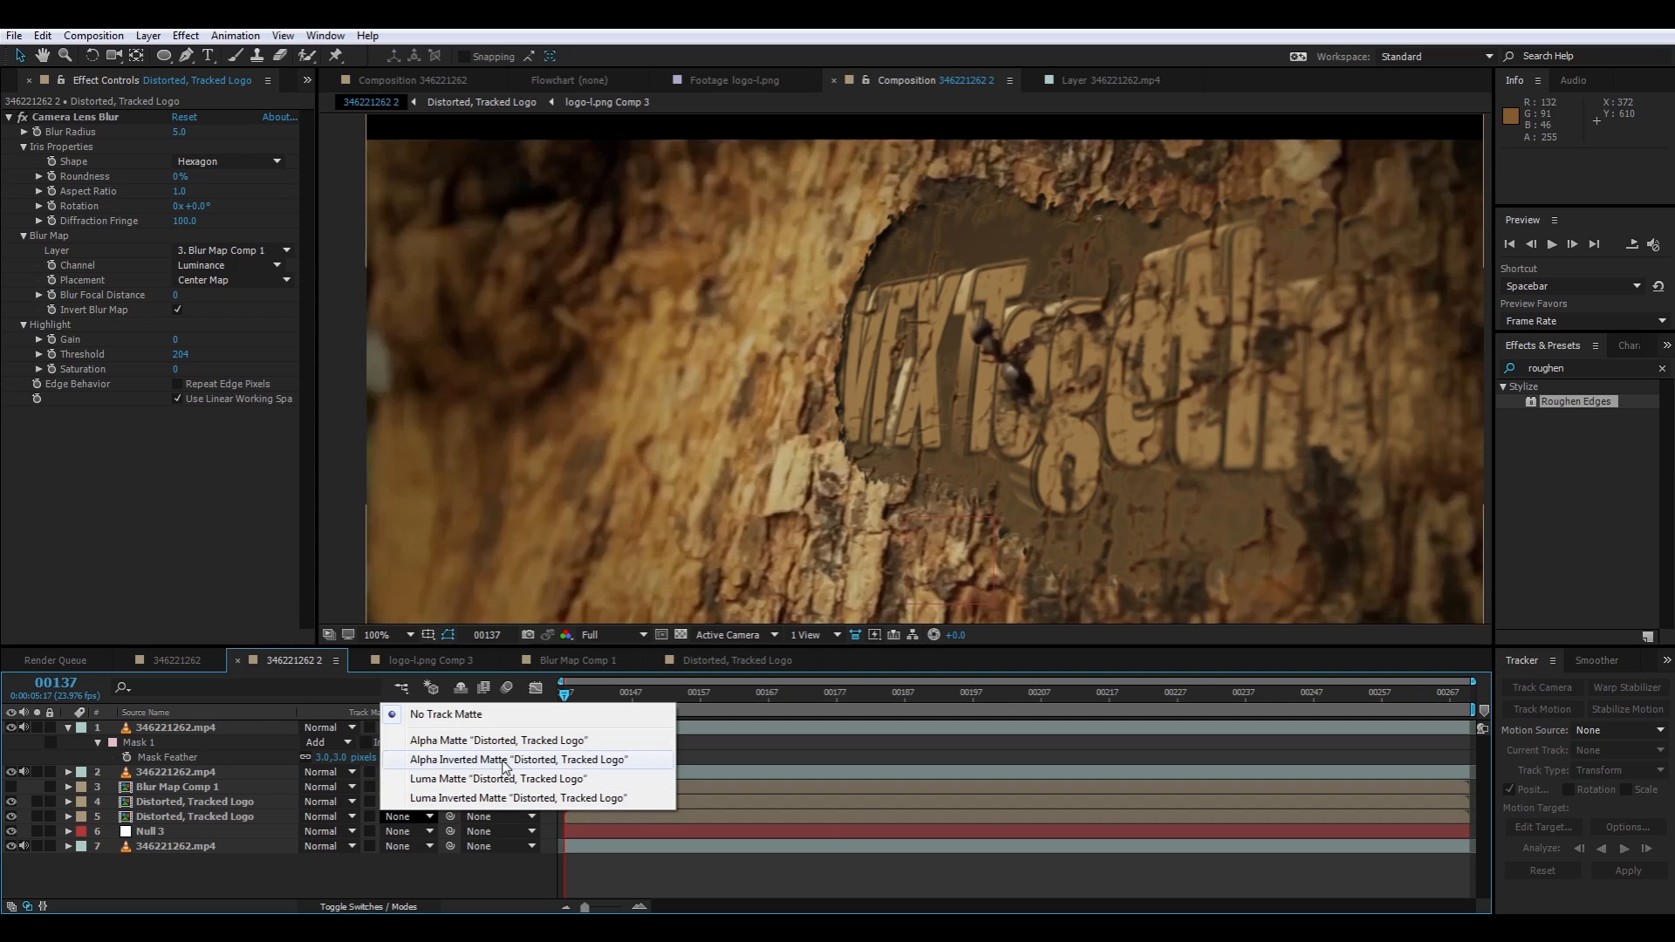
left_click(184, 821)
left_click(325, 817)
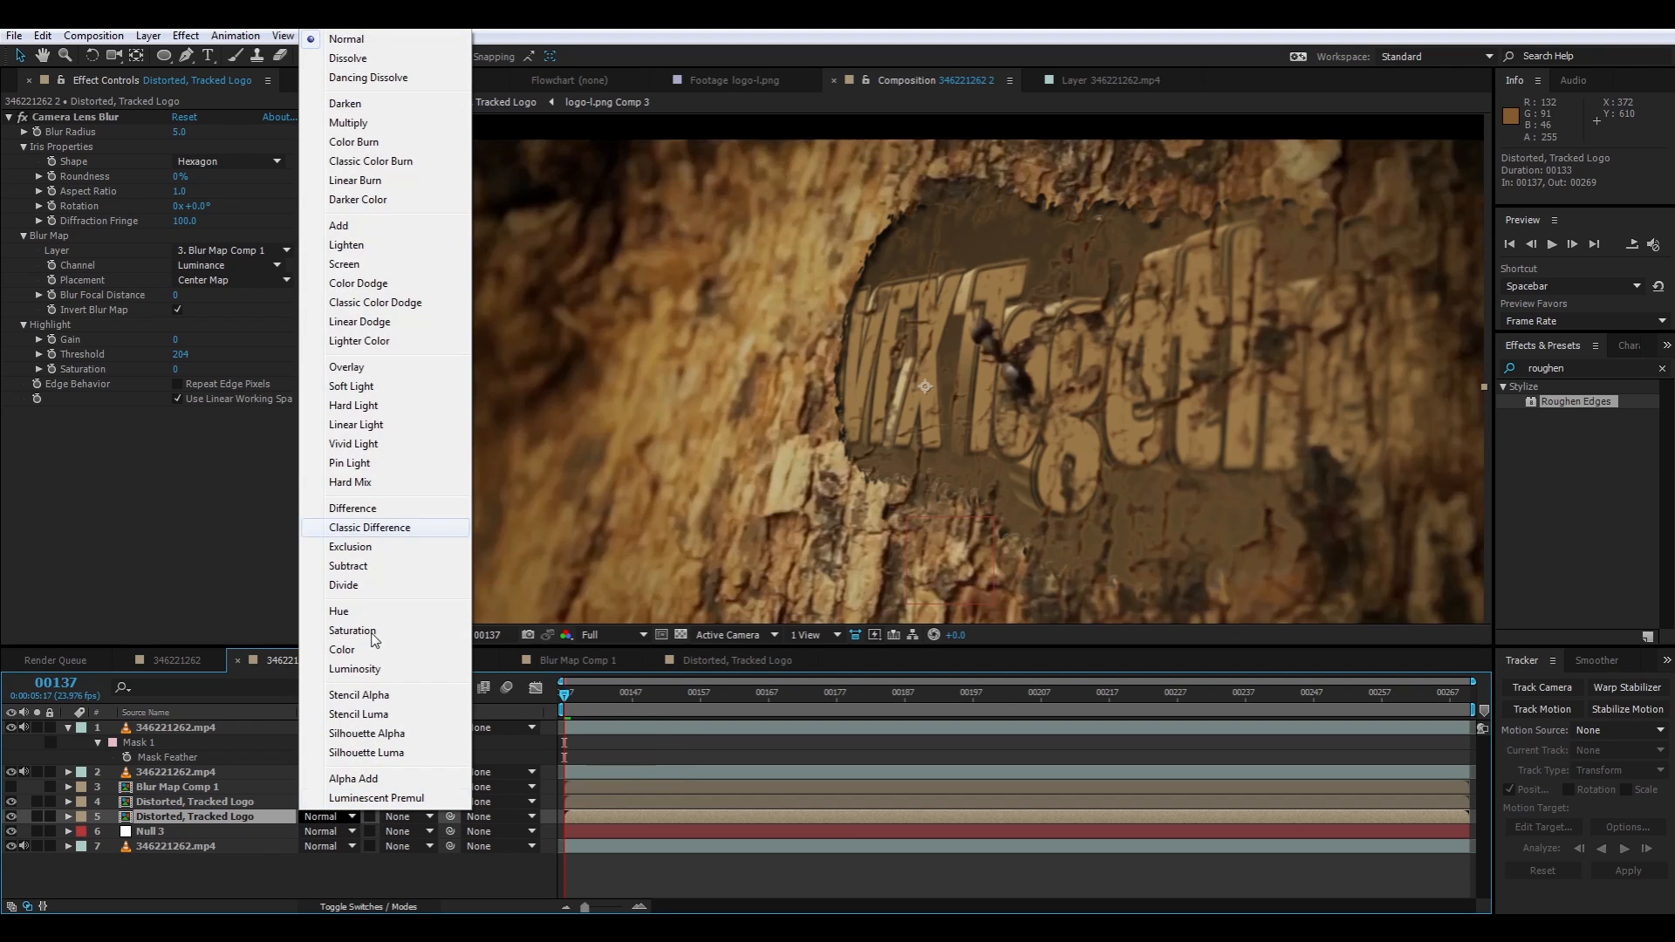
left_click(348, 124)
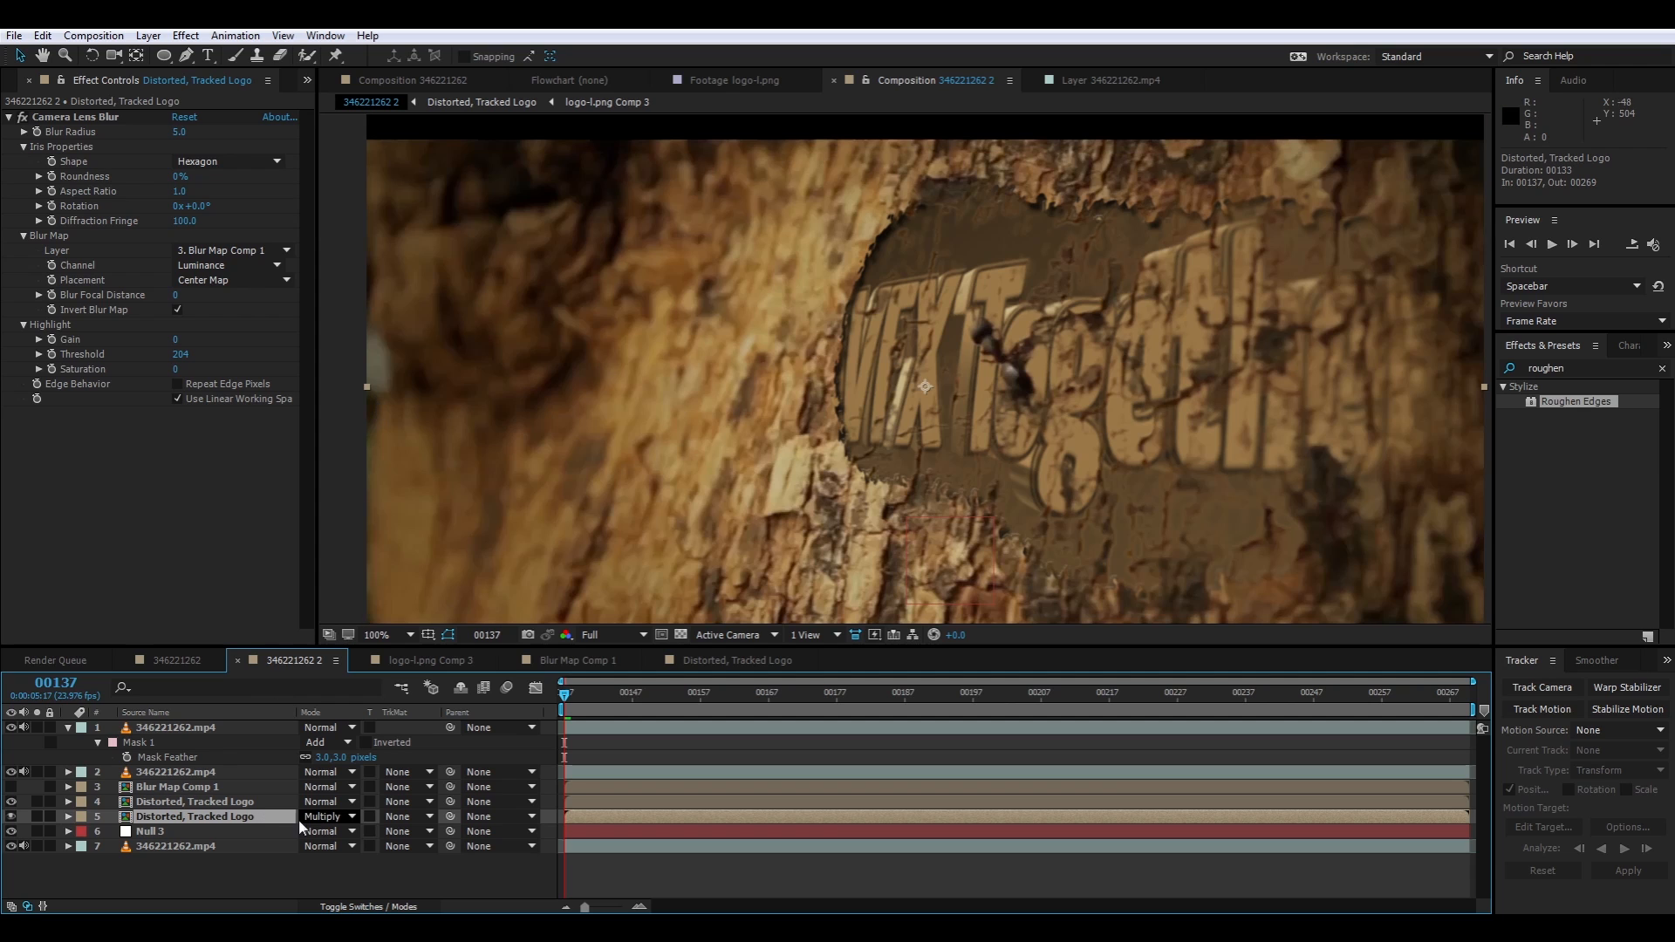
Set the opacity of the upper Distorted, Tracked Logo layer to 86% and preview the composite
left_click(229, 804)
key("t")
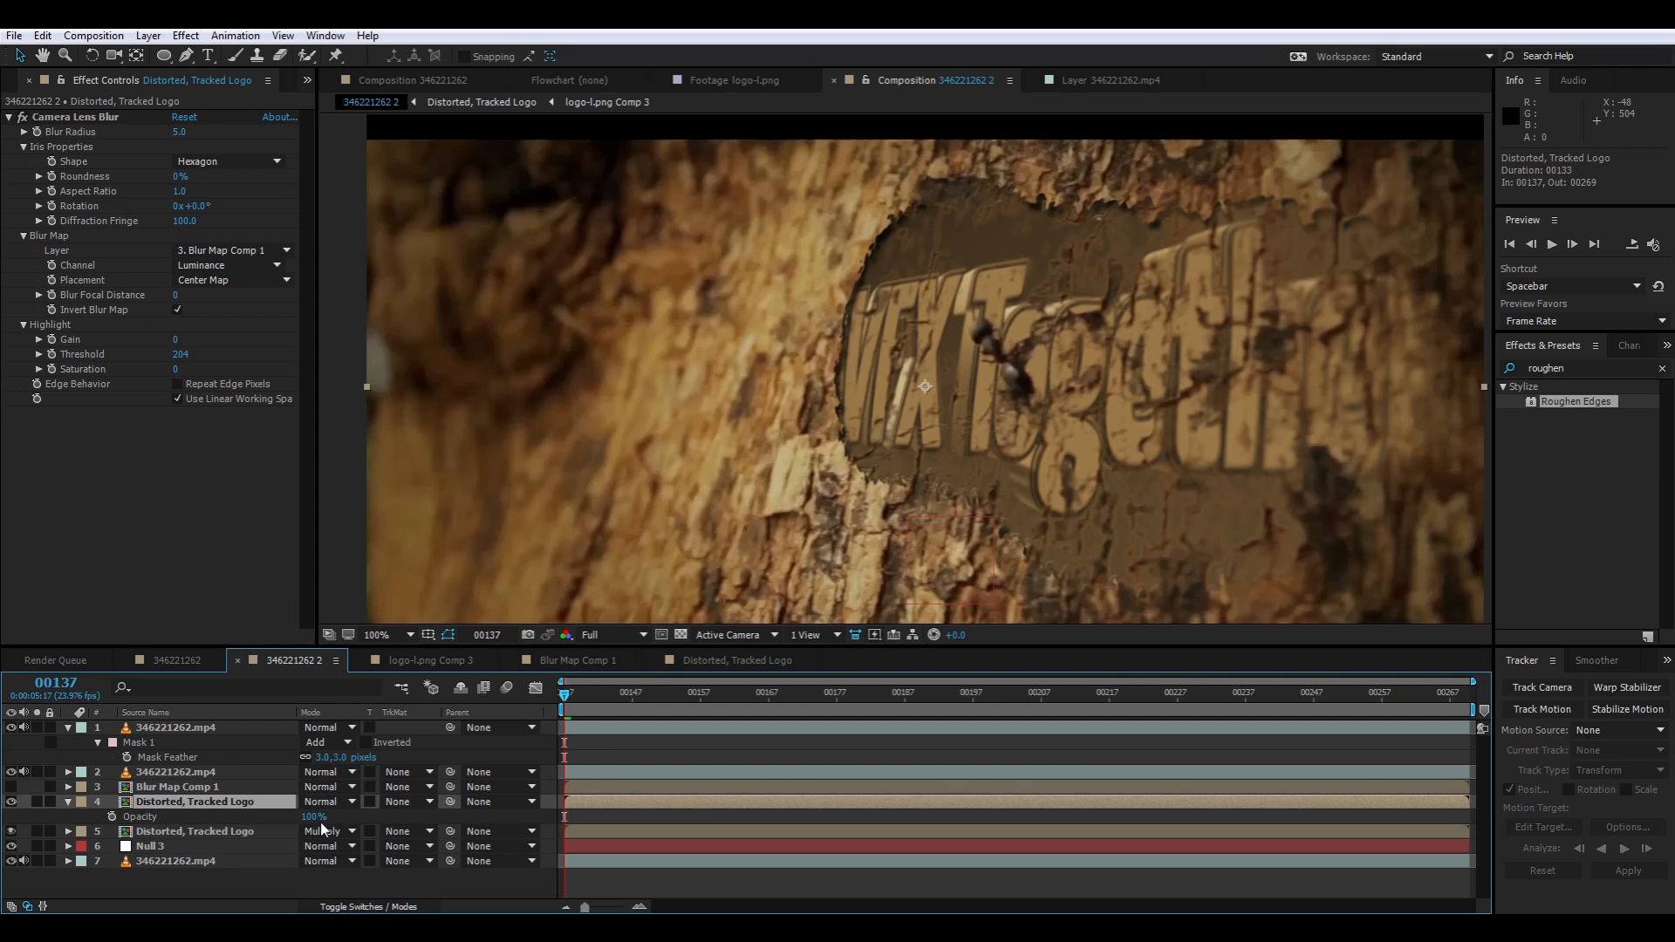
left_click_drag(309, 816, 250, 831)
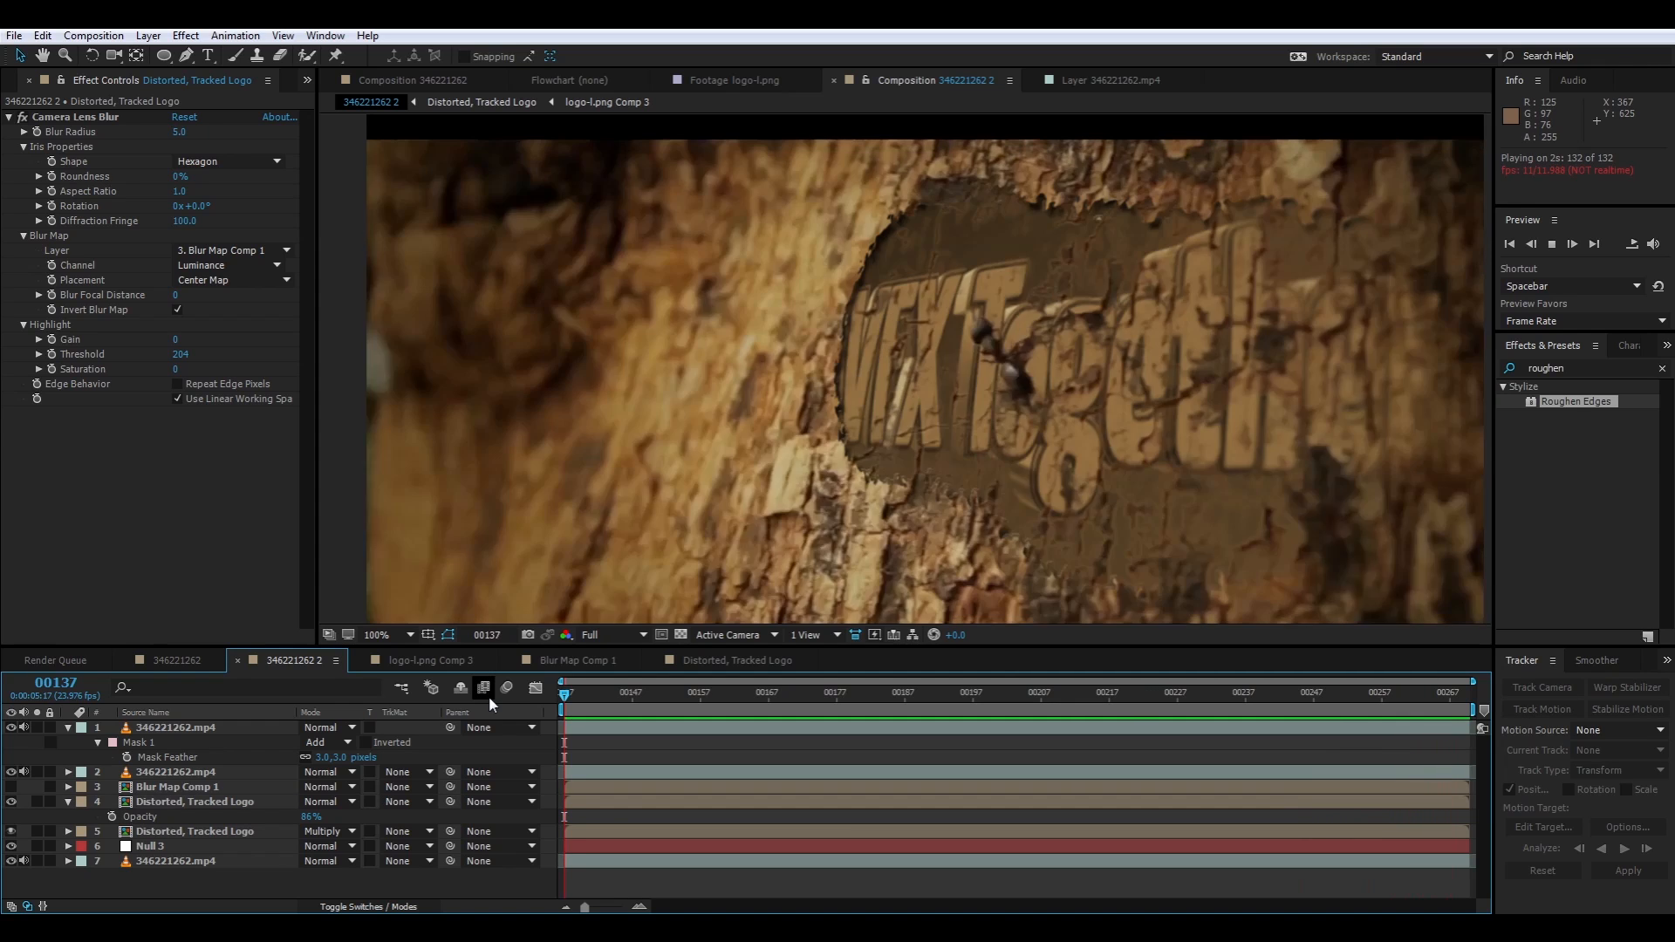